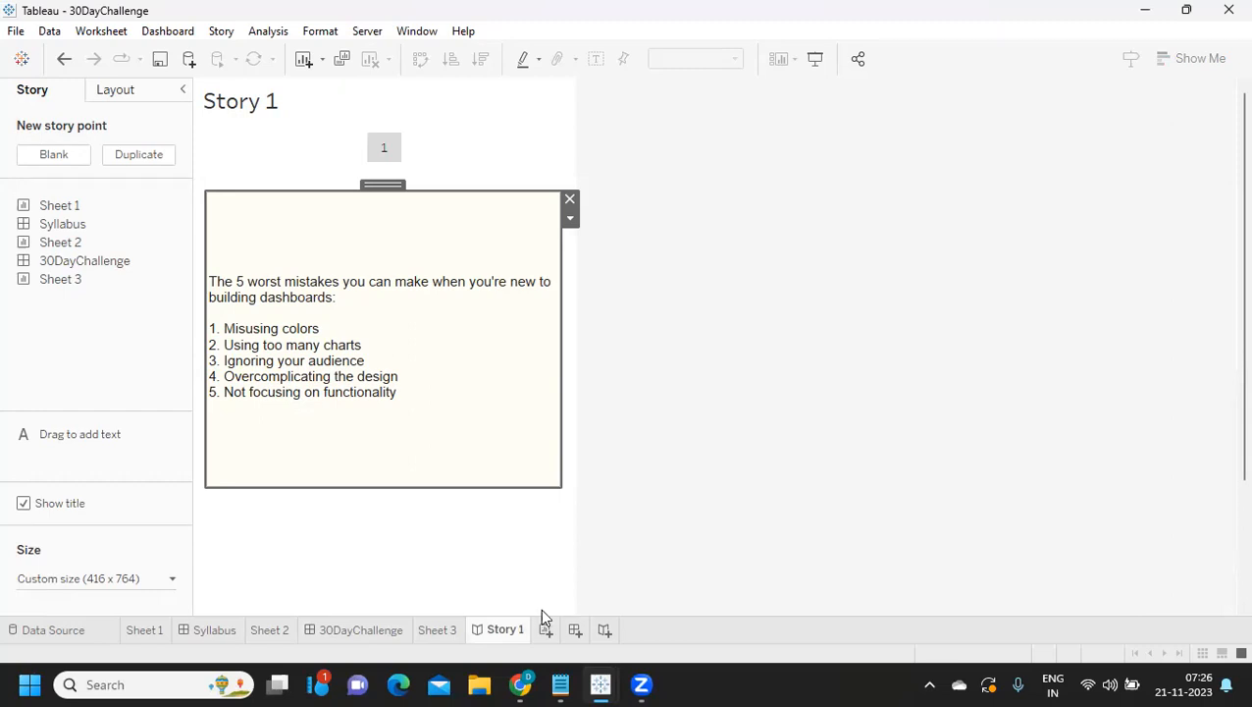
- In the Book2 workbook, place Order Date on Columns and set it to months
mouse_move(601, 682)
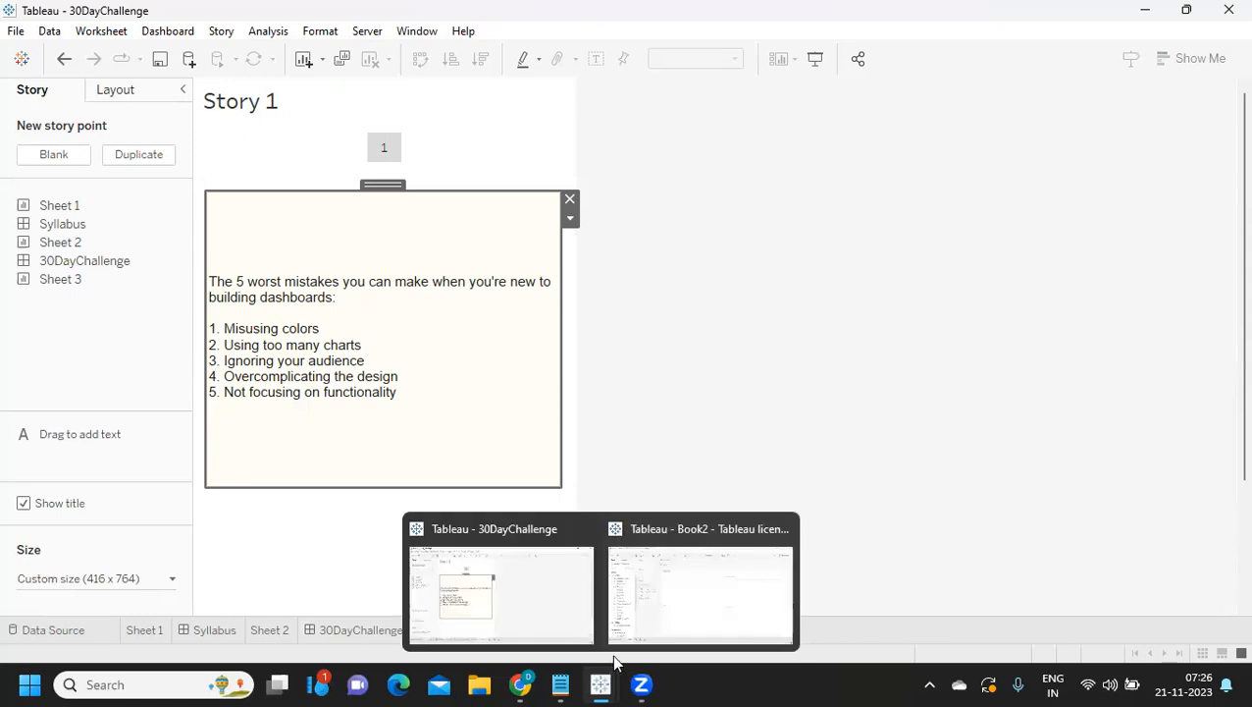
click(638, 597)
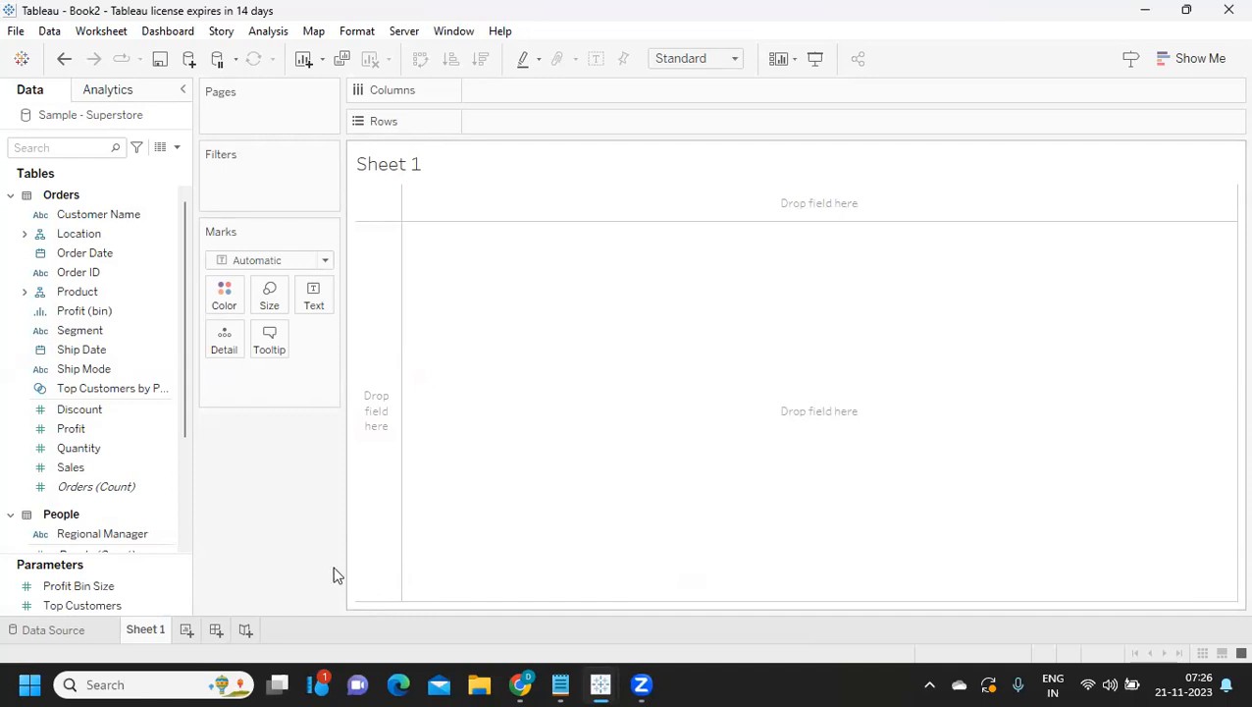
click(88, 253)
drag(89, 255, 521, 247)
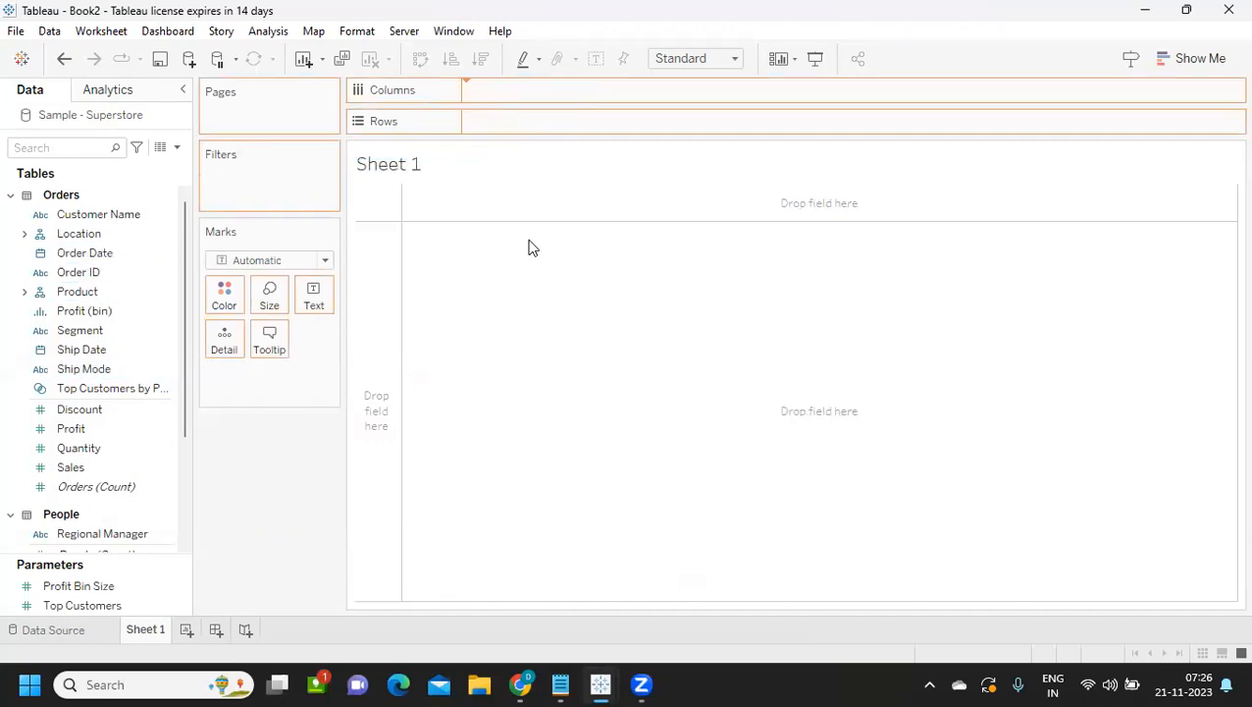
drag(535, 137, 538, 93)
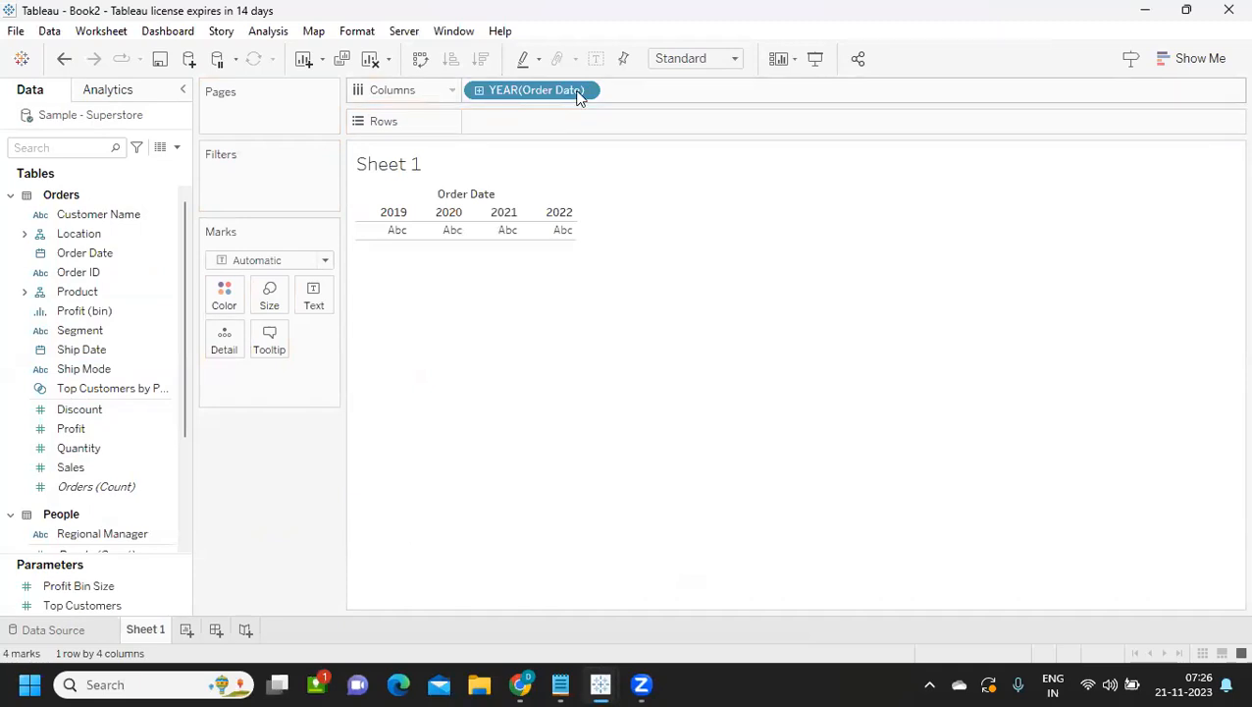
click(586, 91)
click(554, 340)
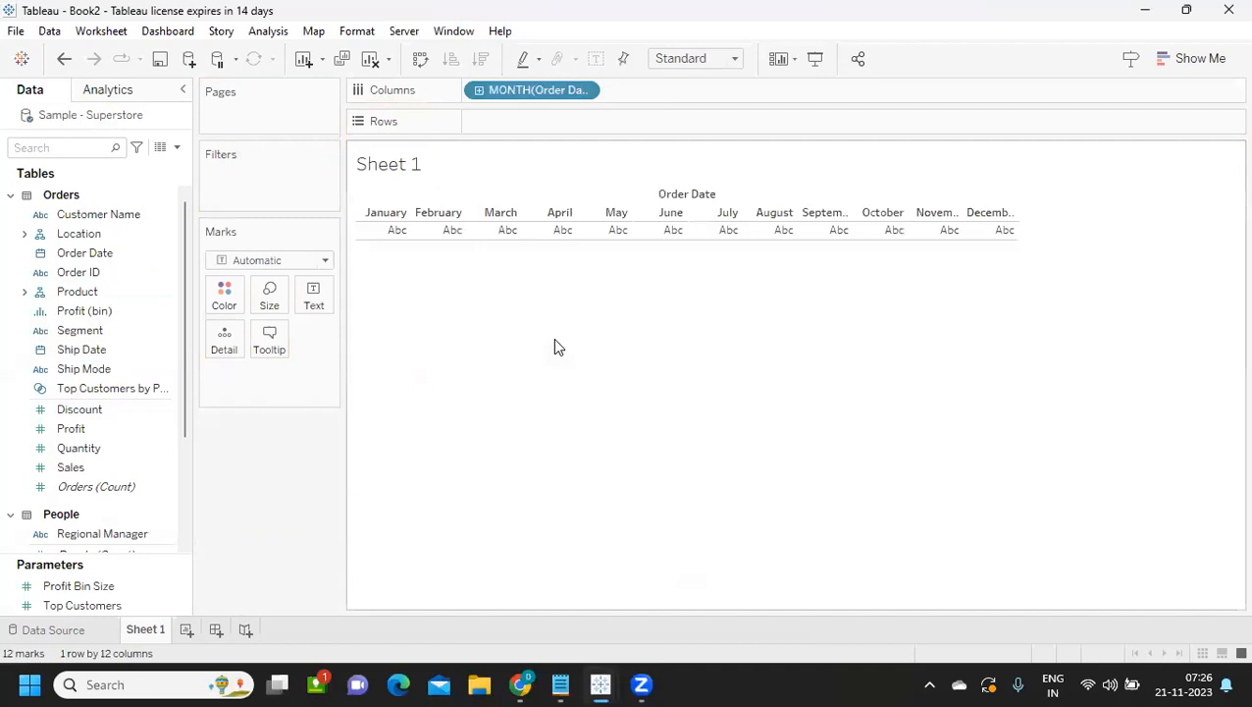
- Find the Sales field and add it to Rows to plot sales per month
click(57, 147)
text(sa)
drag(69, 227, 510, 124)
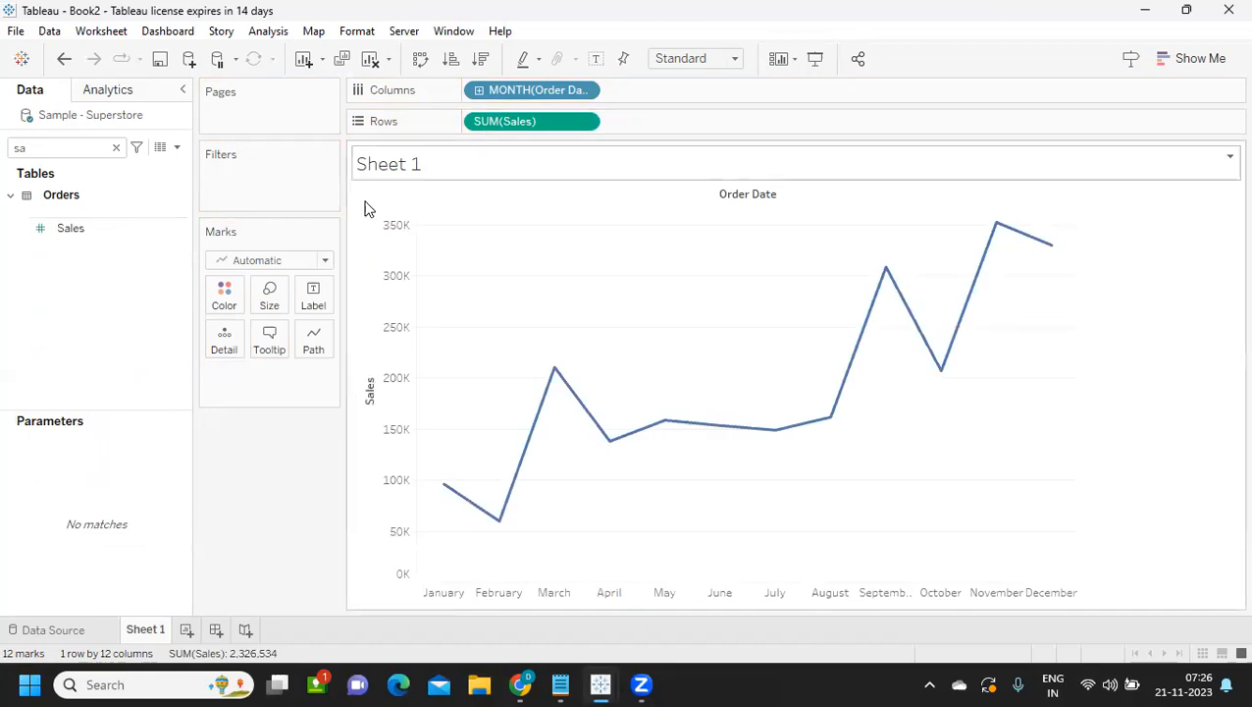
- Add Sales as a label on the line chart and restrict the labels to the line ends
click(116, 147)
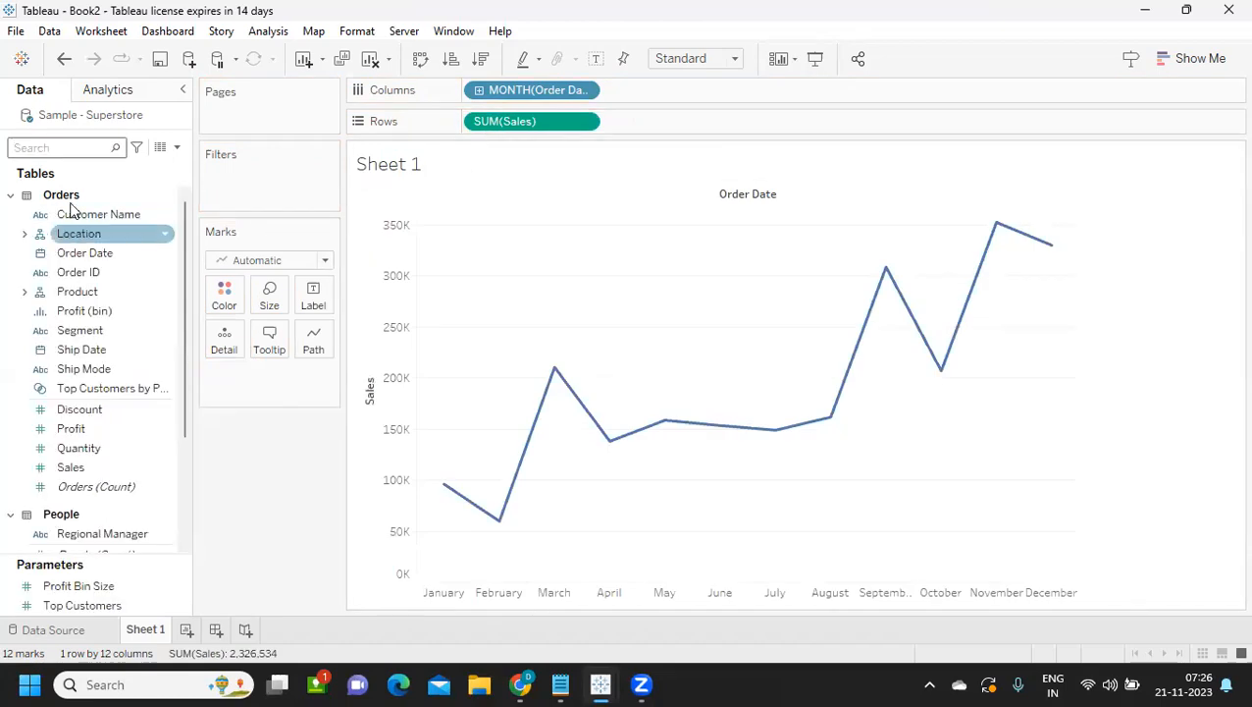
click(64, 145)
text(sa)
drag(69, 228, 313, 296)
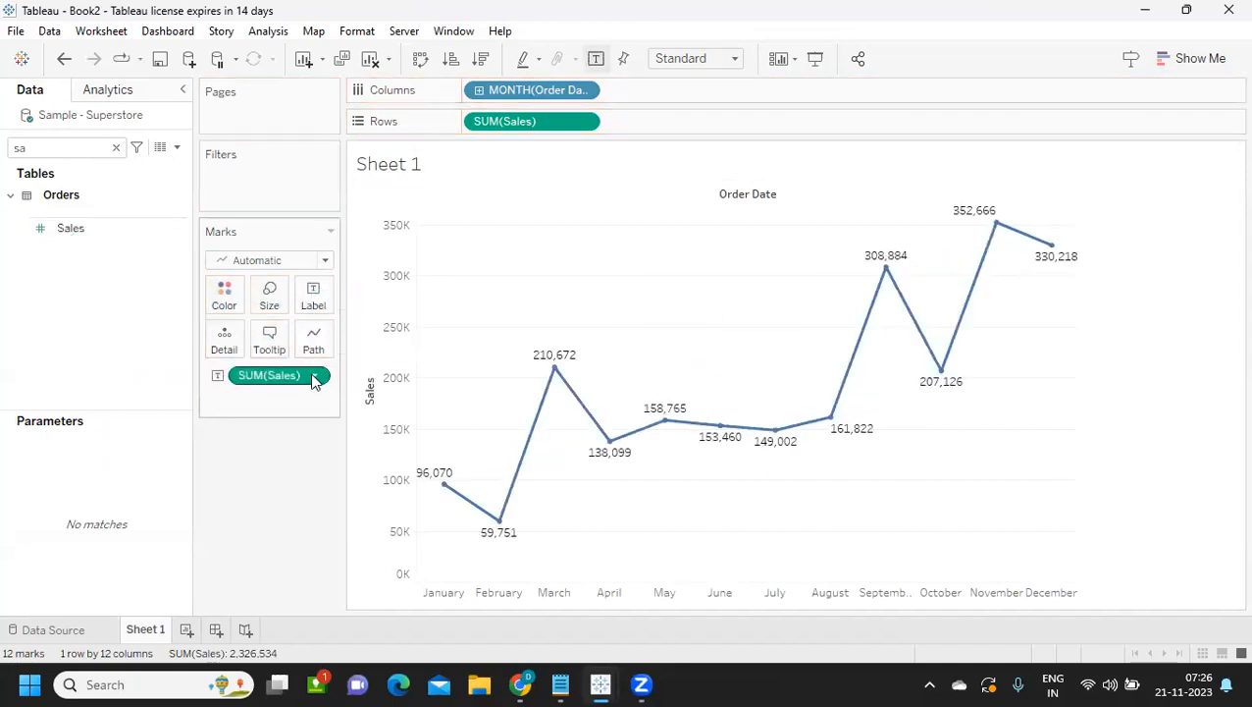
click(313, 297)
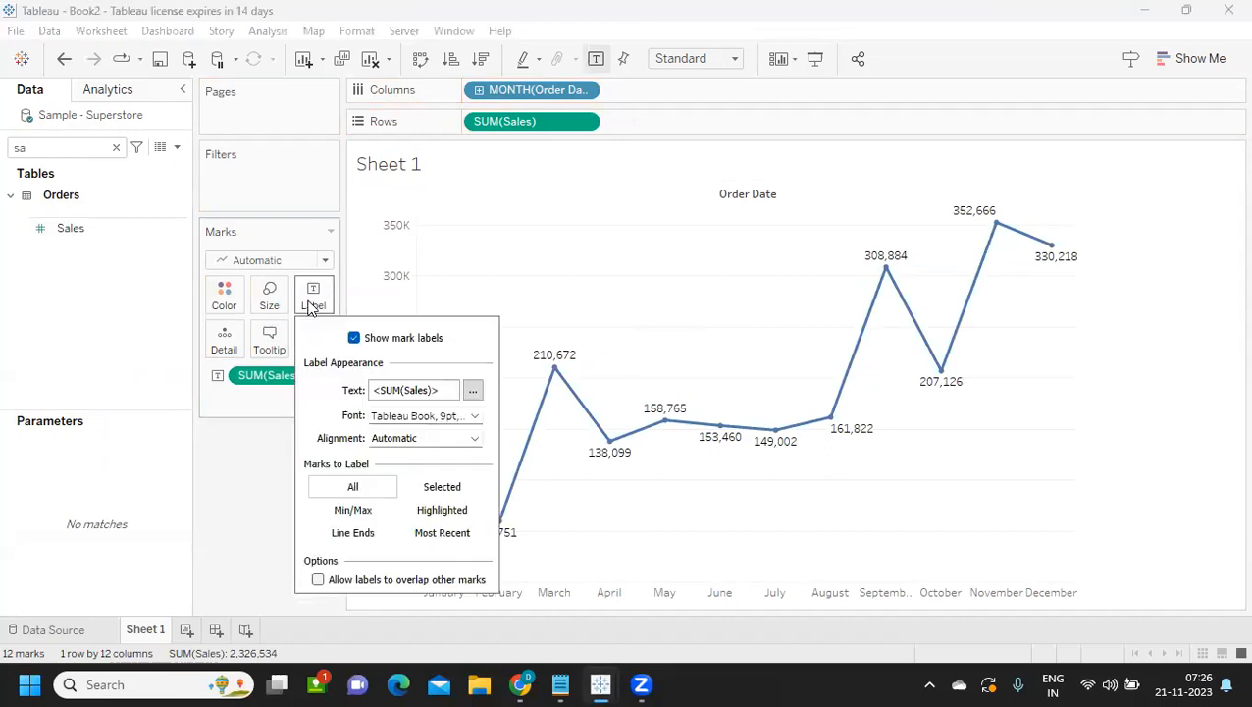
click(356, 536)
click(245, 476)
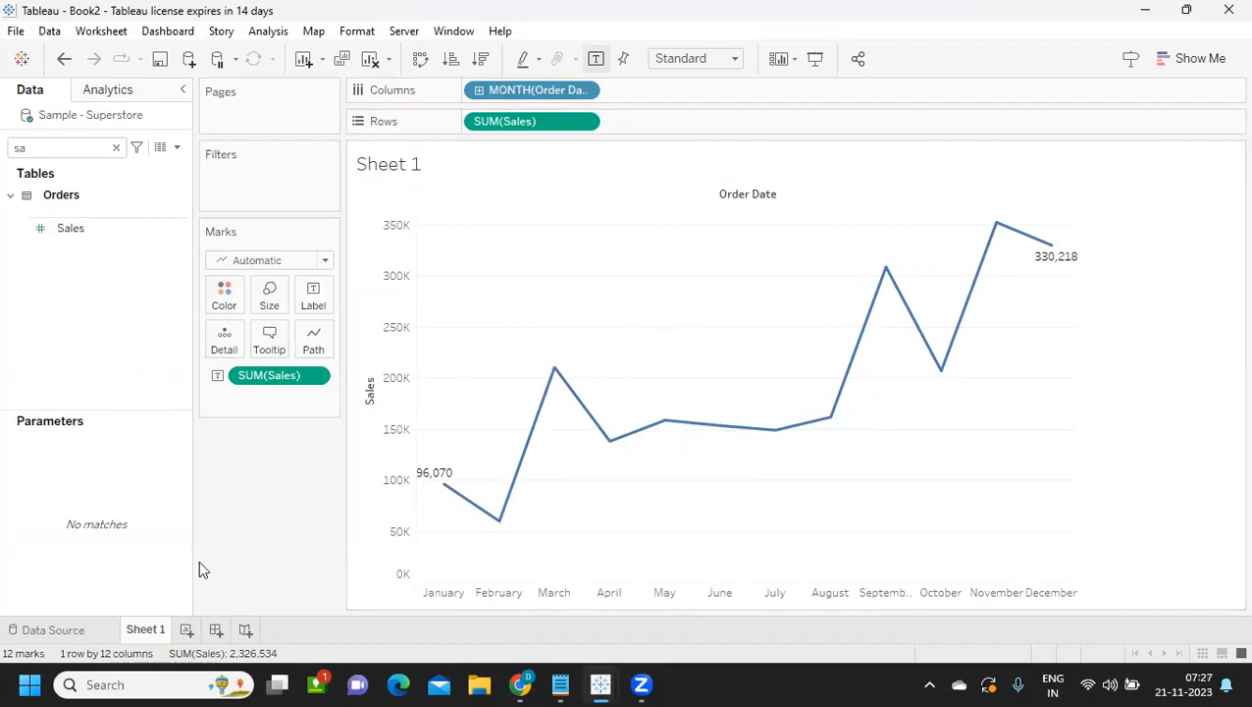
- Rename the line chart worksheet as Sales by Month
double_click(145, 630)
text(Sales by Month)
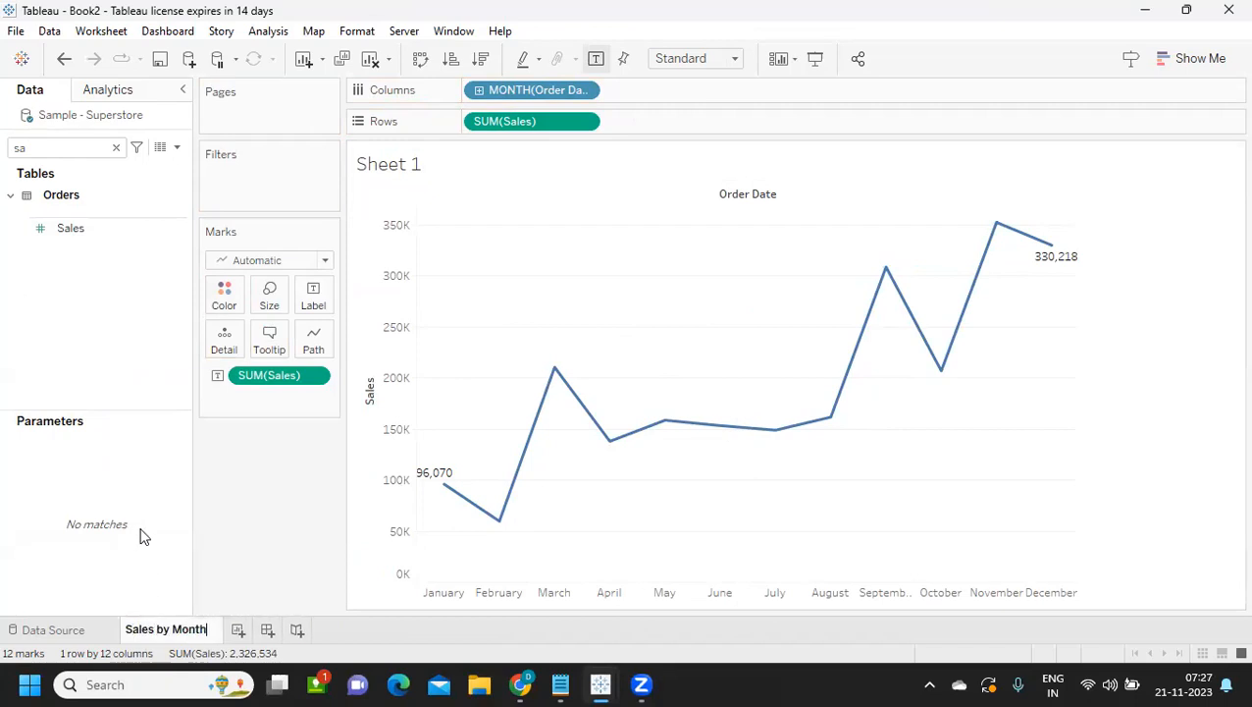
key(Return)
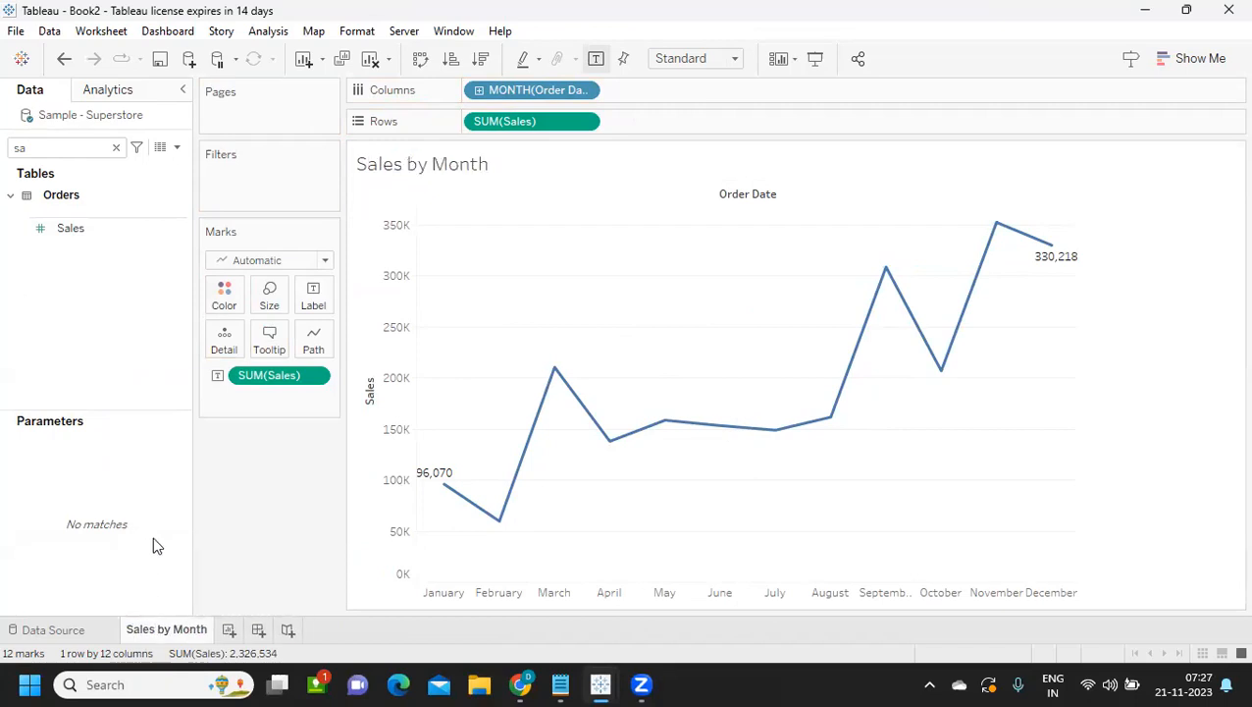
- On a new worksheet, build a filled map of Sales by State/Province and label the states with Sales
click(229, 629)
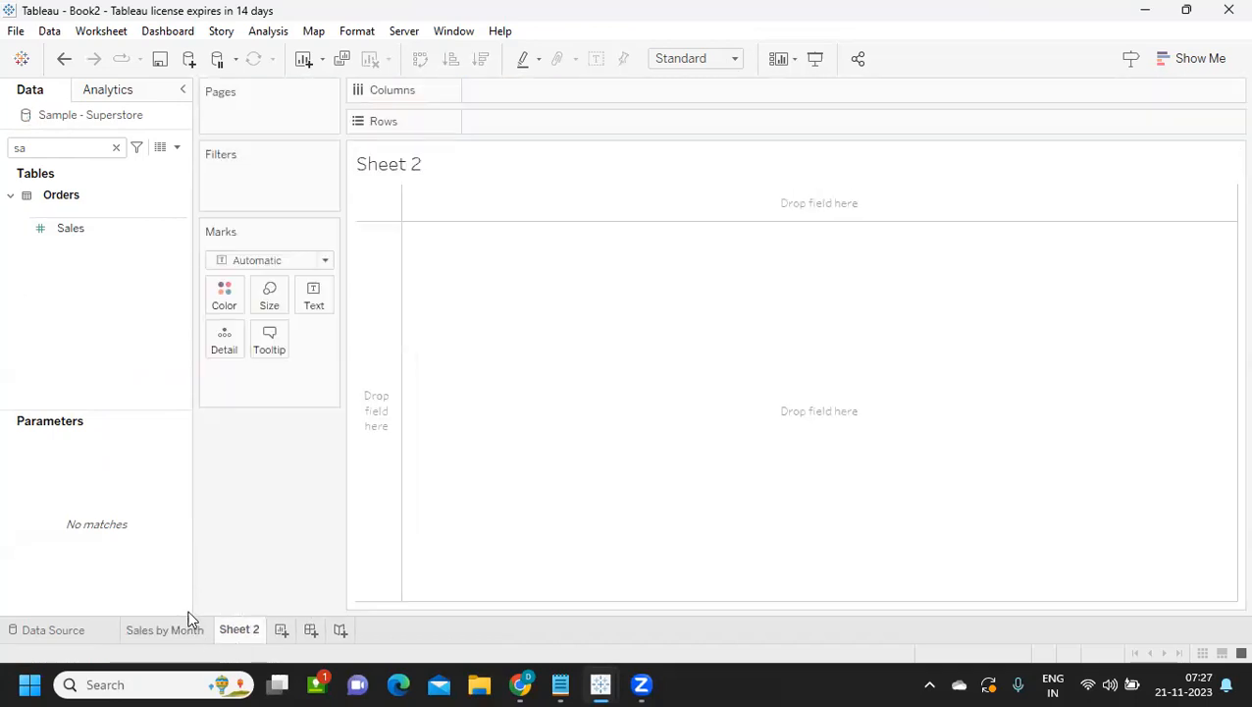
click(115, 147)
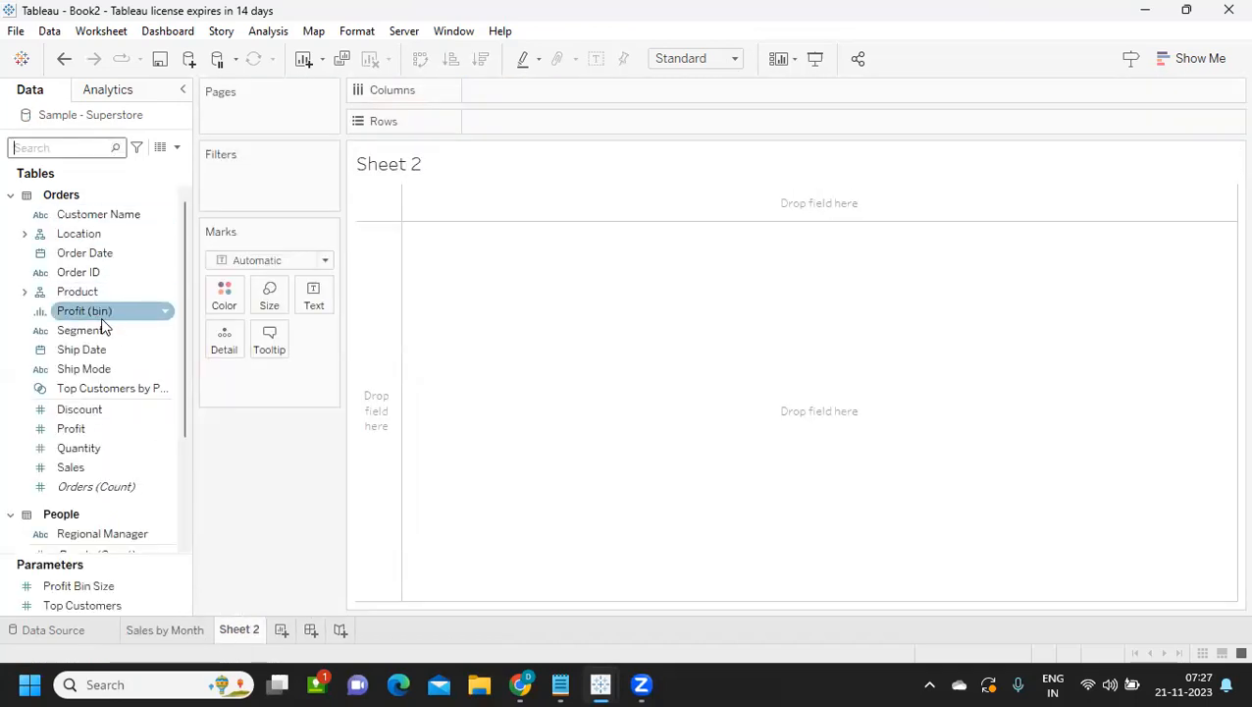
scroll(93, 285, down, 2)
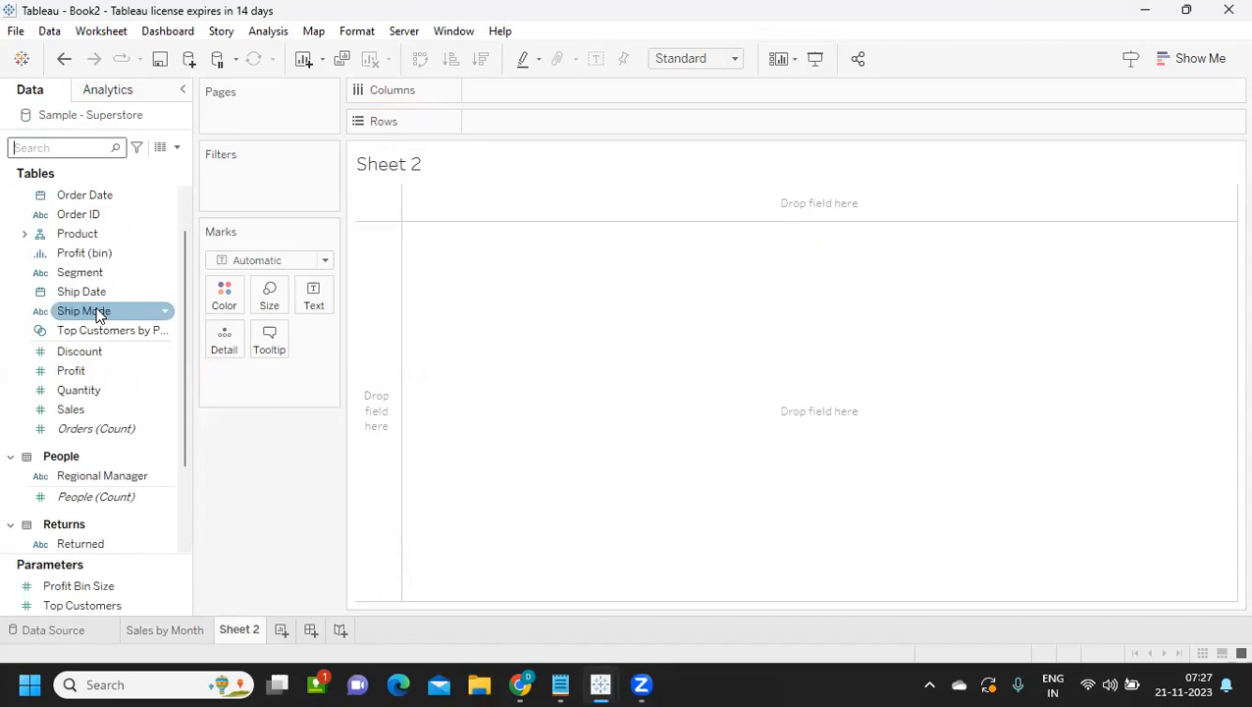
scroll(88, 363, up, 2)
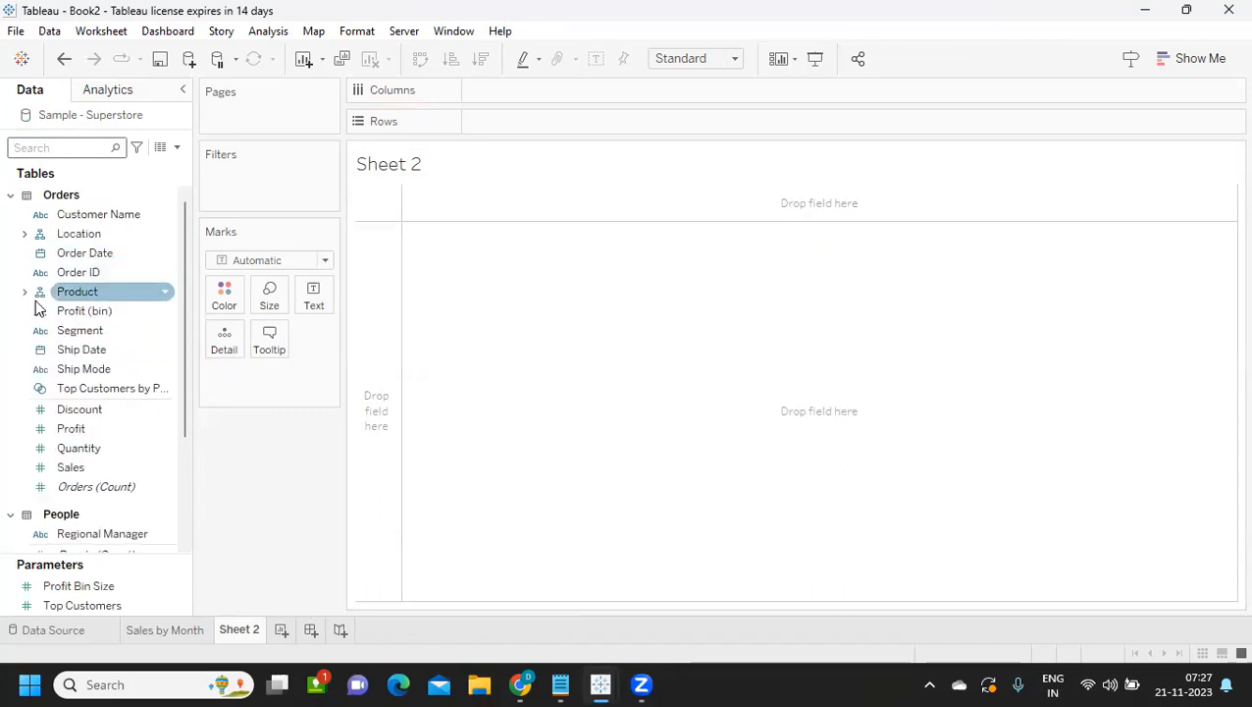
click(24, 235)
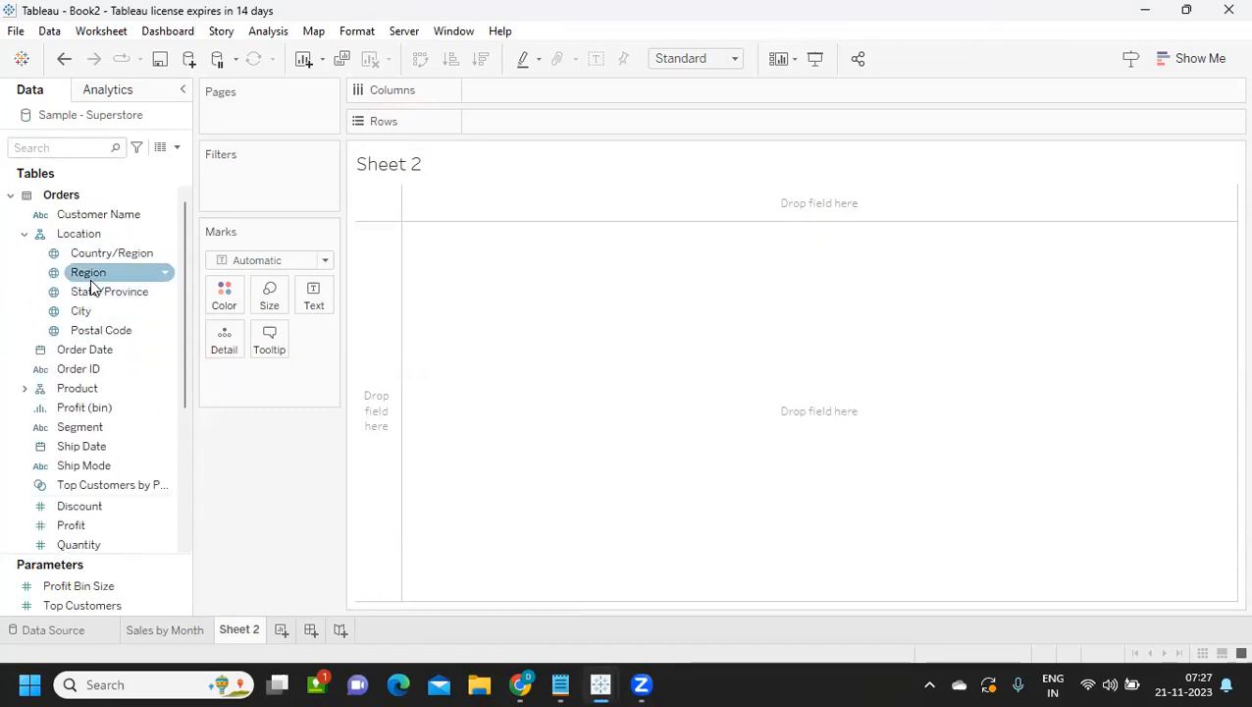
click(87, 294)
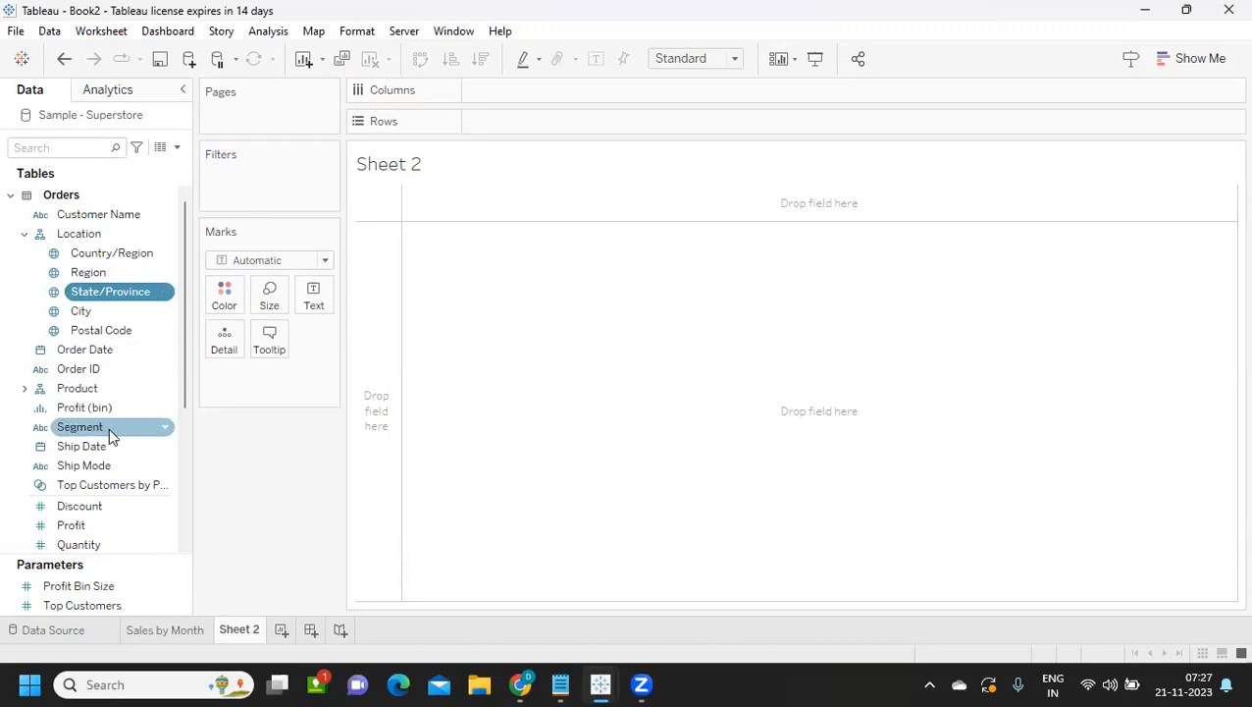
scroll(109, 428, down, 5)
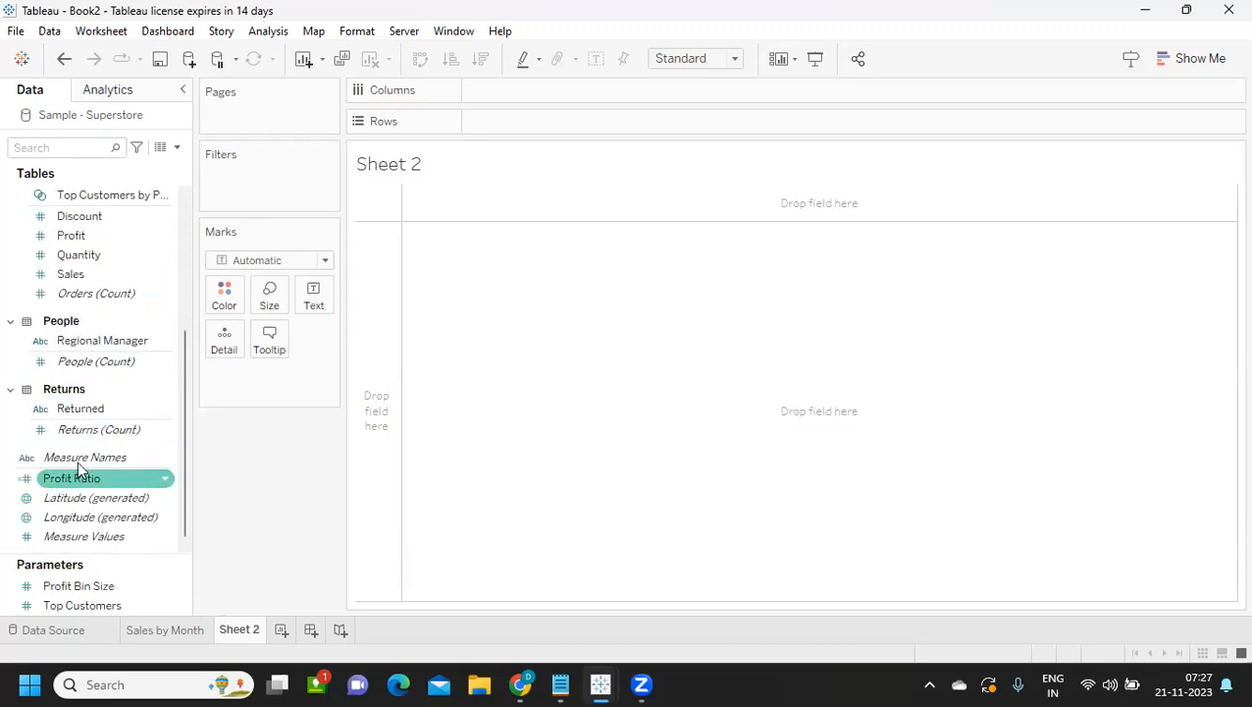
click(78, 274)
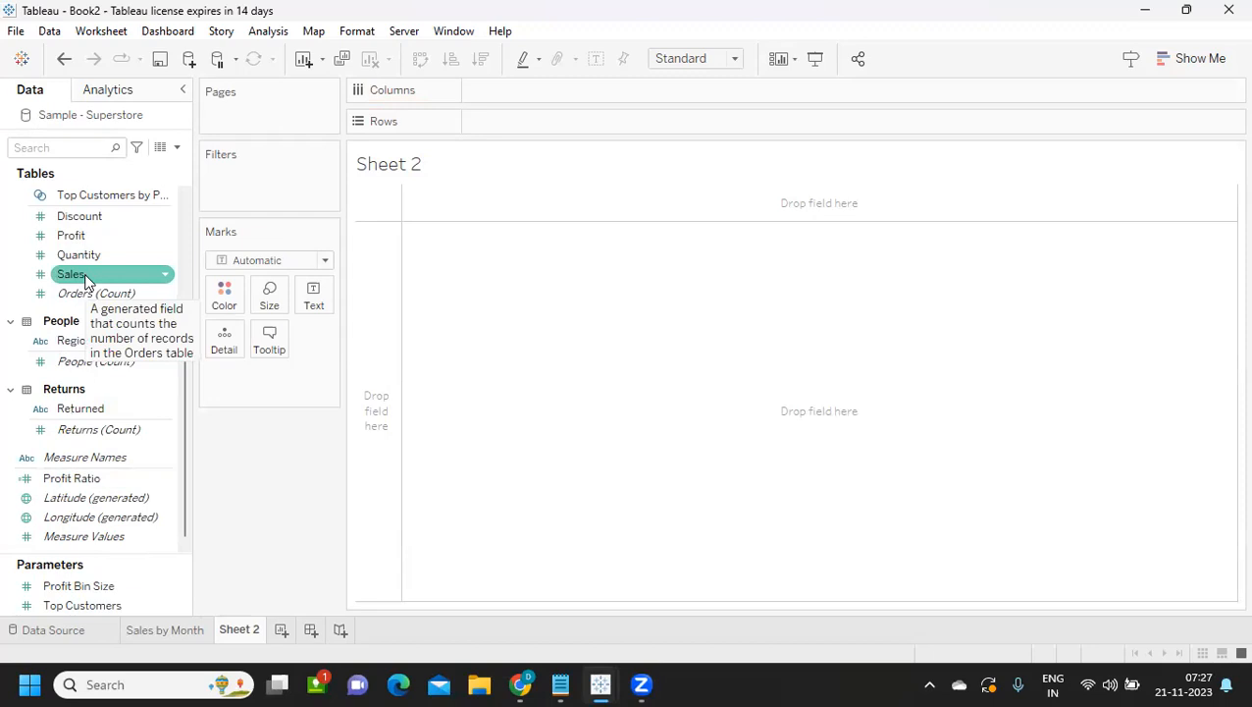
click(1160, 59)
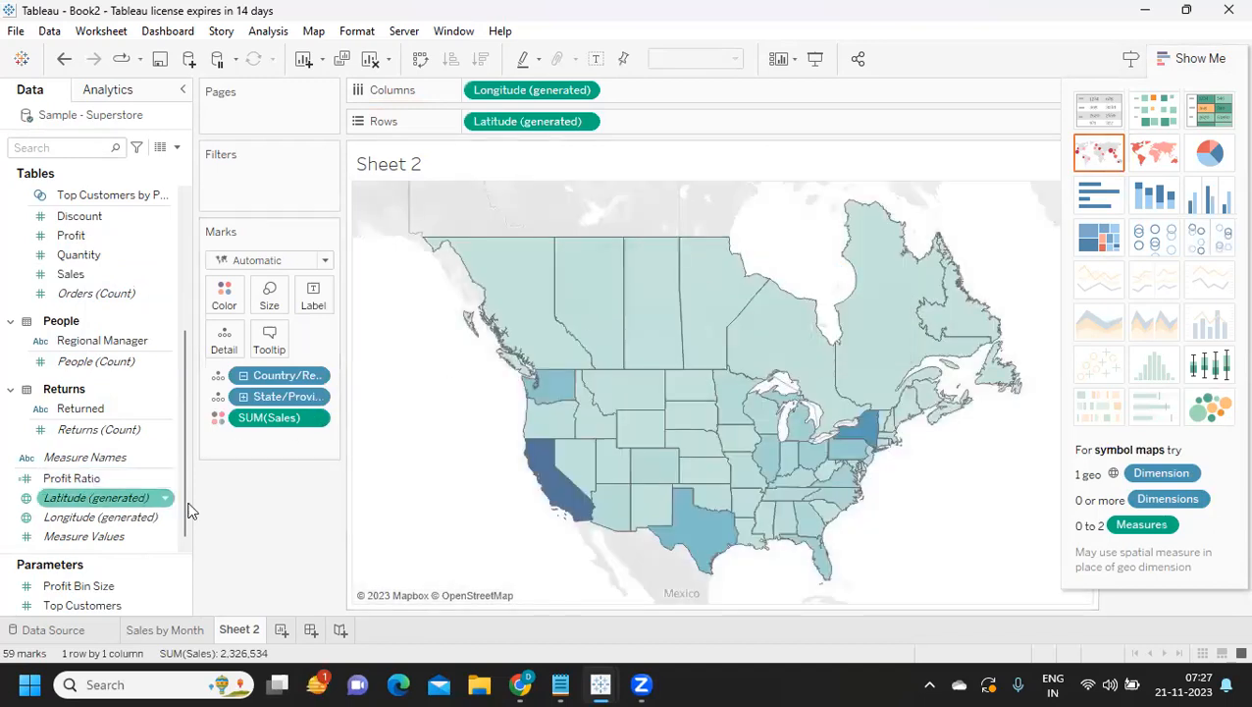
click(67, 278)
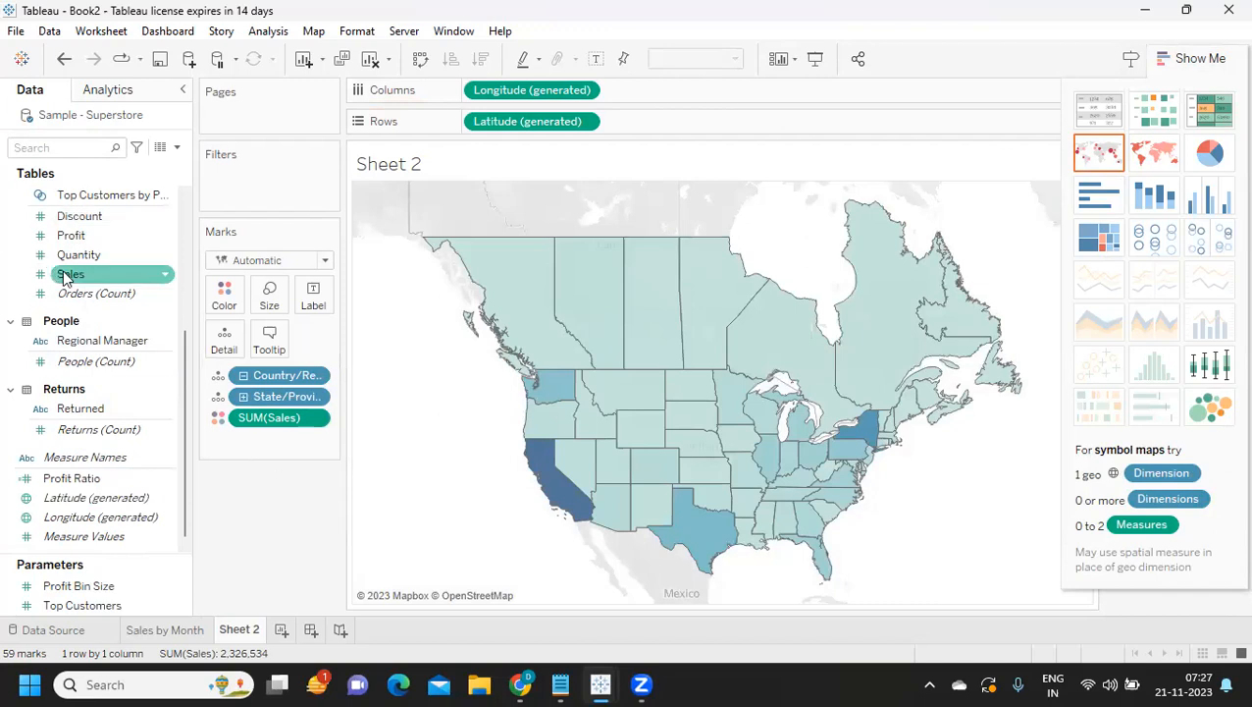
drag(67, 278, 313, 295)
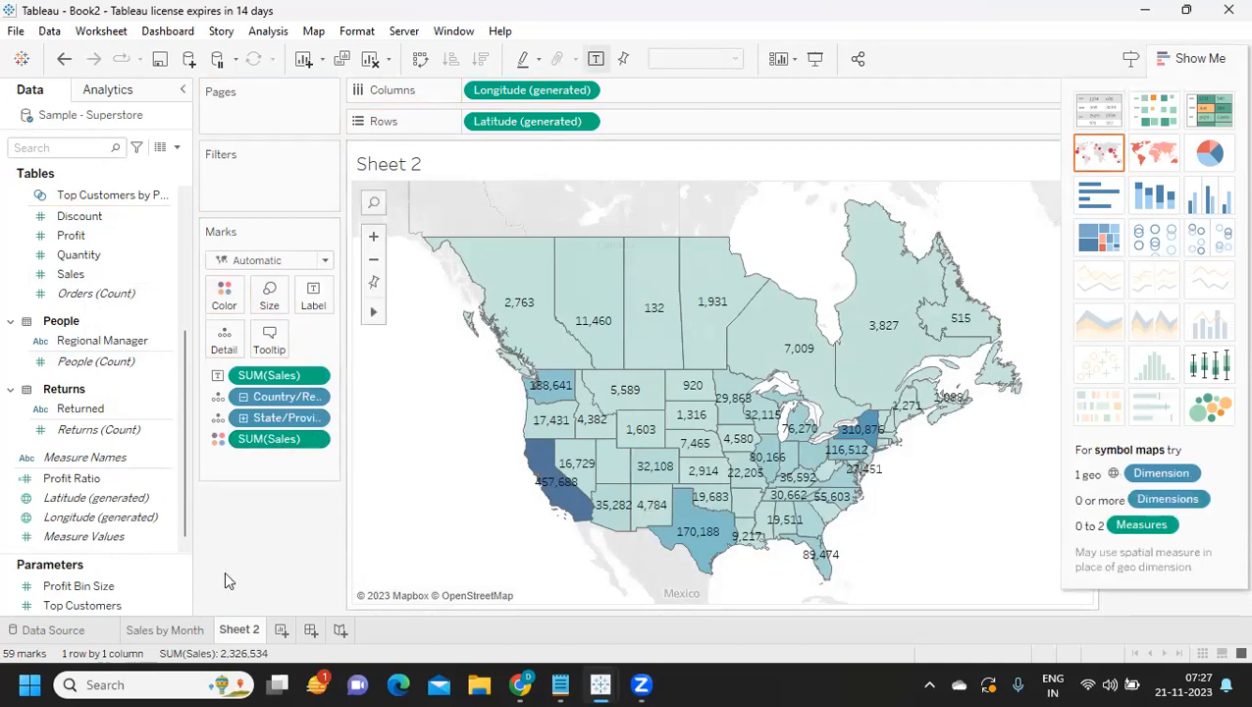
- Rename the map worksheet as Sales by State and close the chart type suggestions
double_click(250, 629)
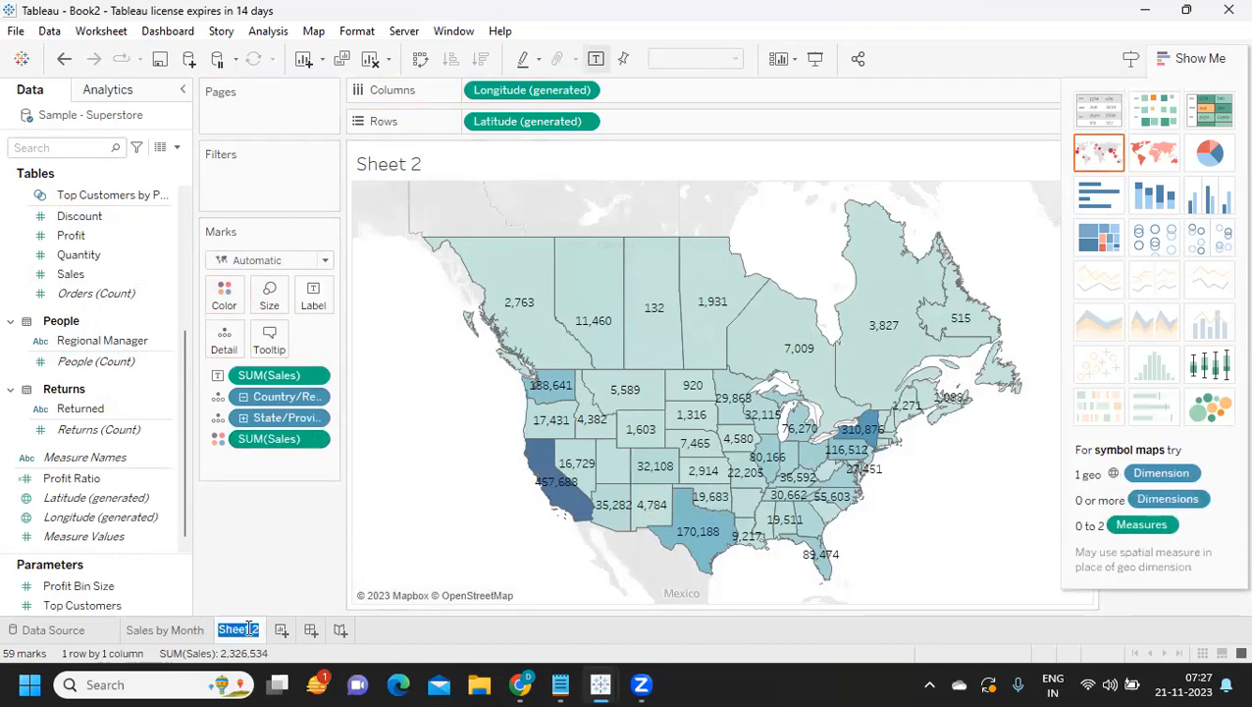
text(Sales by State)
key(Return)
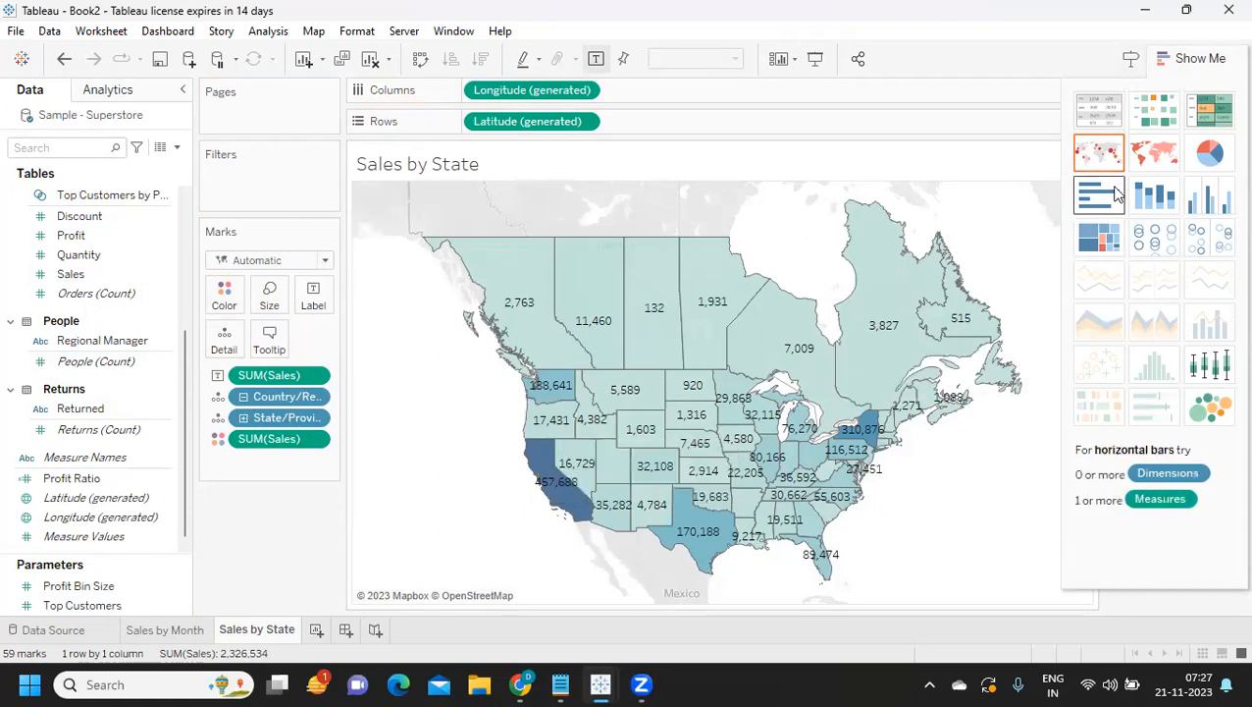
click(1189, 61)
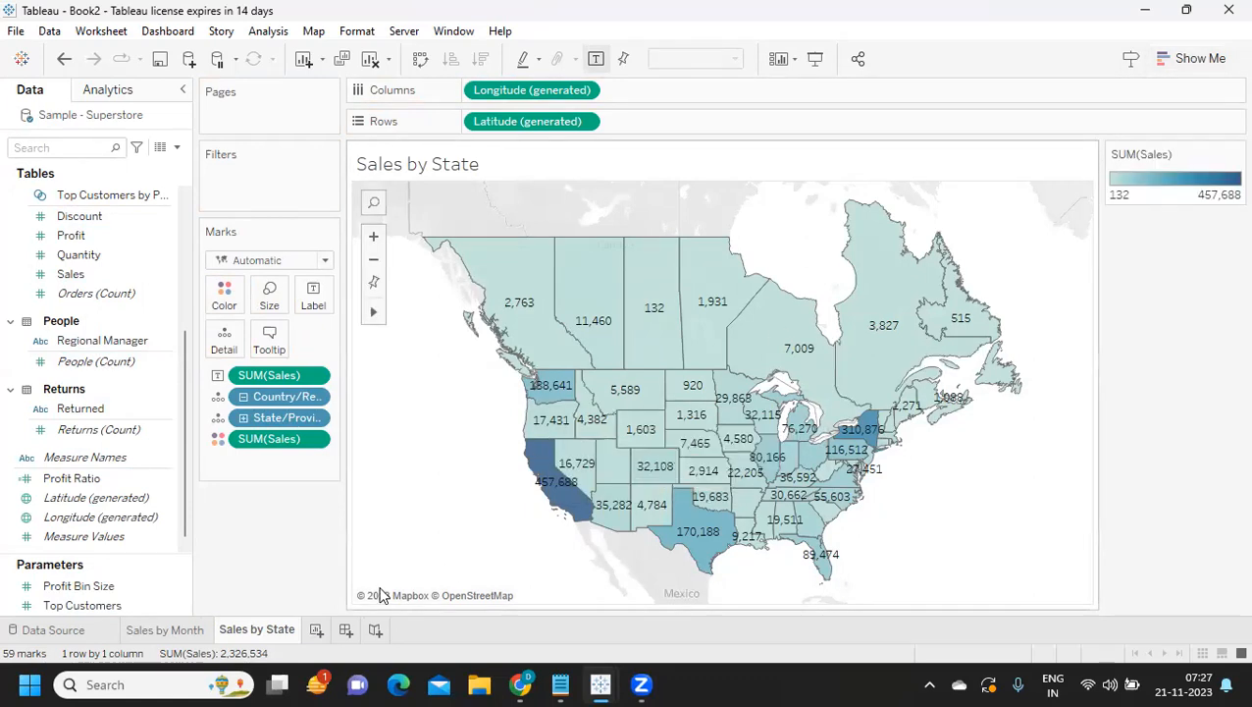
- On a new worksheet, create a pie chart of Sales by Region and fit it to the entire view
click(317, 635)
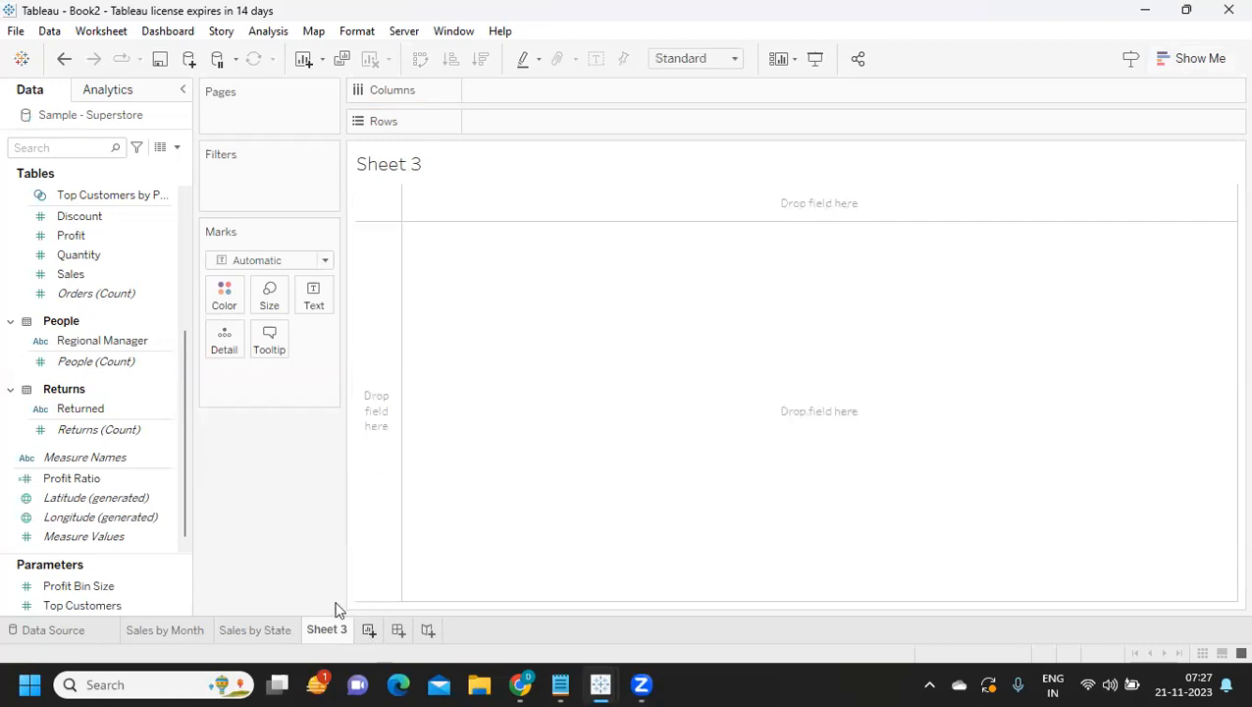
click(73, 274)
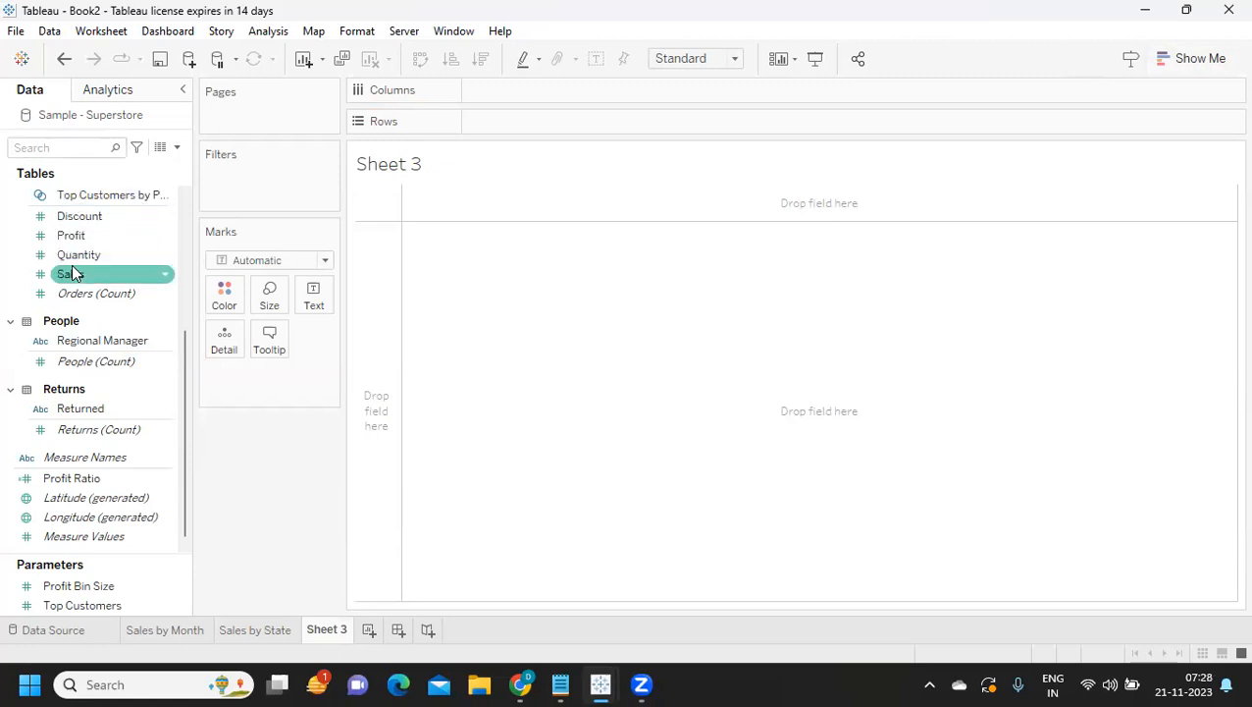
mouse_move(73, 274)
mouse_down()
mouse_move(489, 174)
mouse_move(517, 139)
mouse_move(187, 296)
mouse_move(49, 294)
mouse_move(68, 281)
mouse_up()
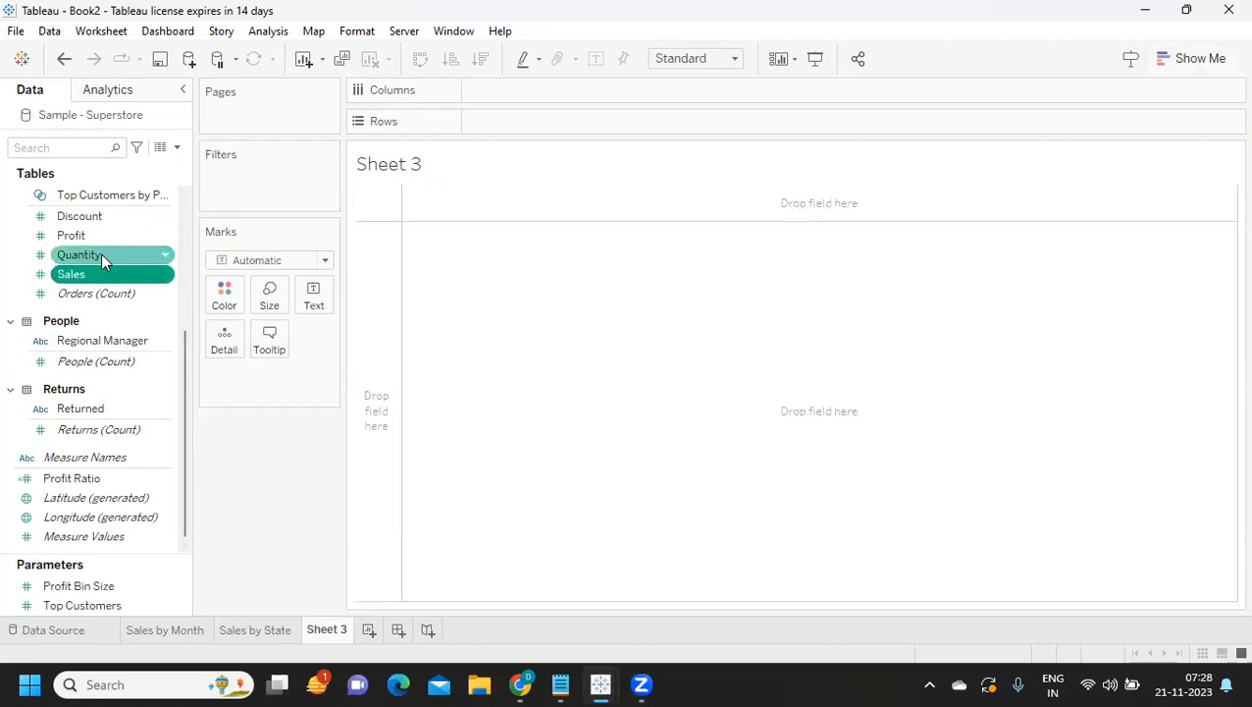
scroll(101, 253, up, 5)
click(90, 274)
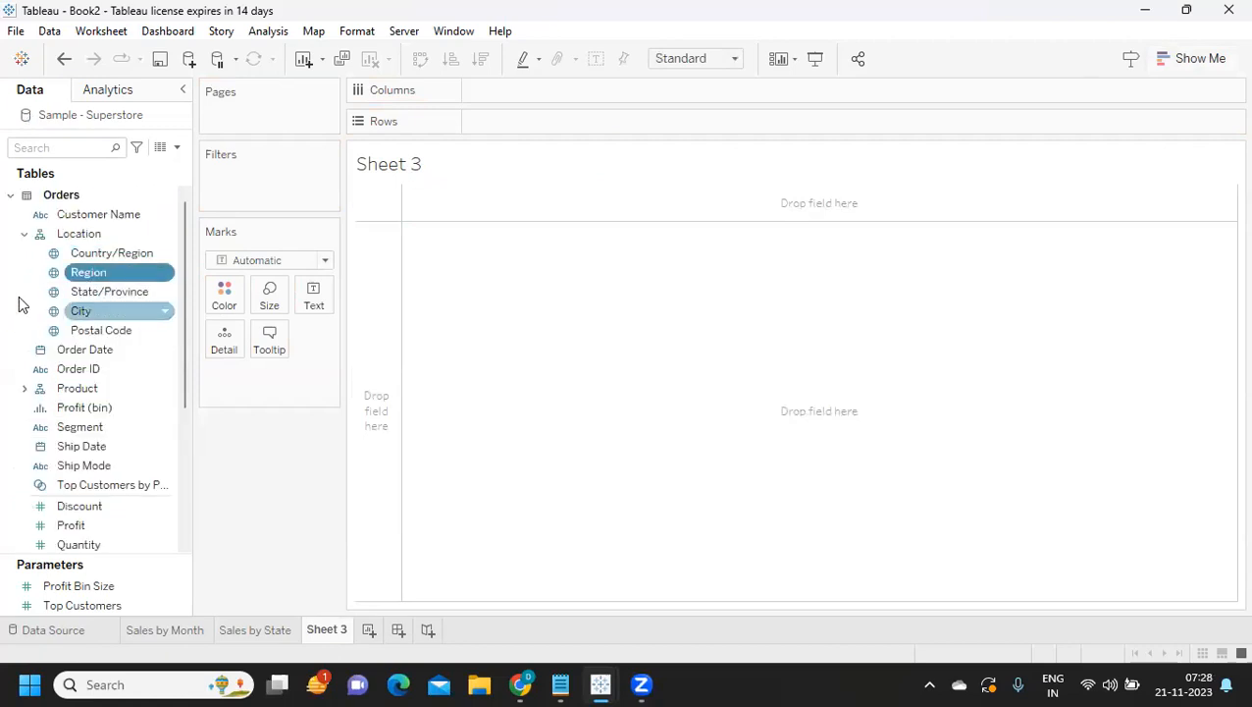
click(1160, 60)
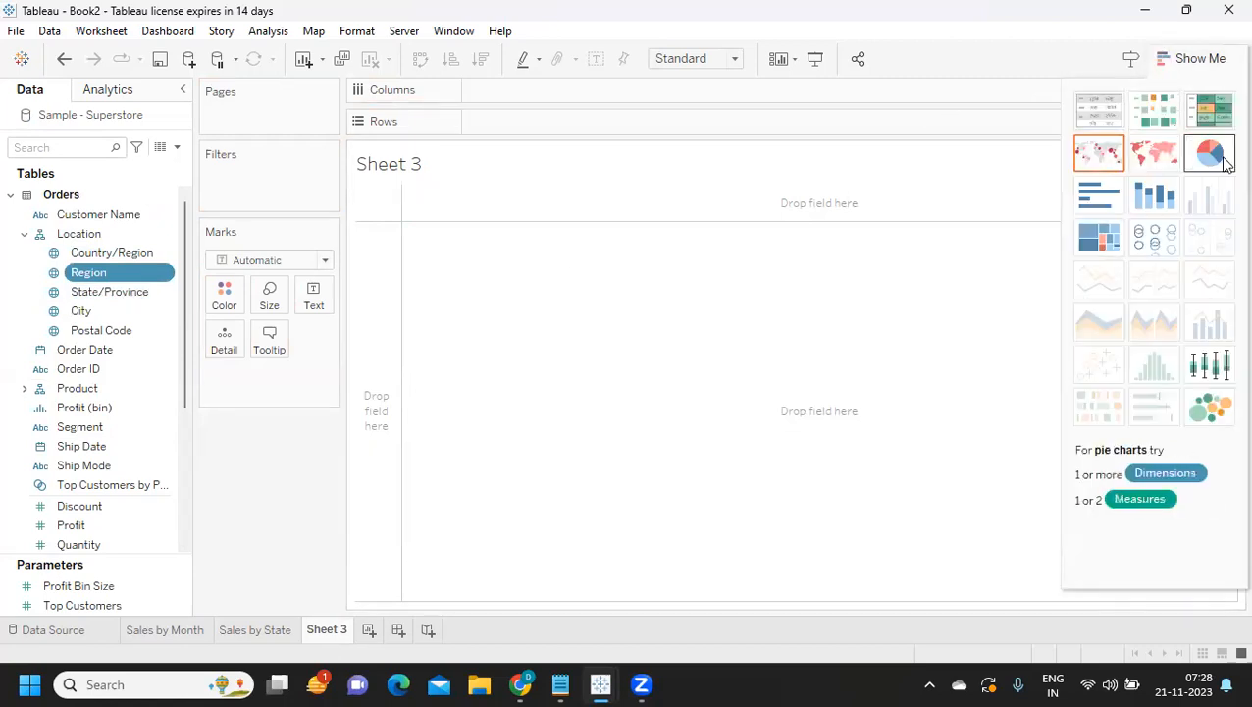
click(1210, 152)
click(718, 60)
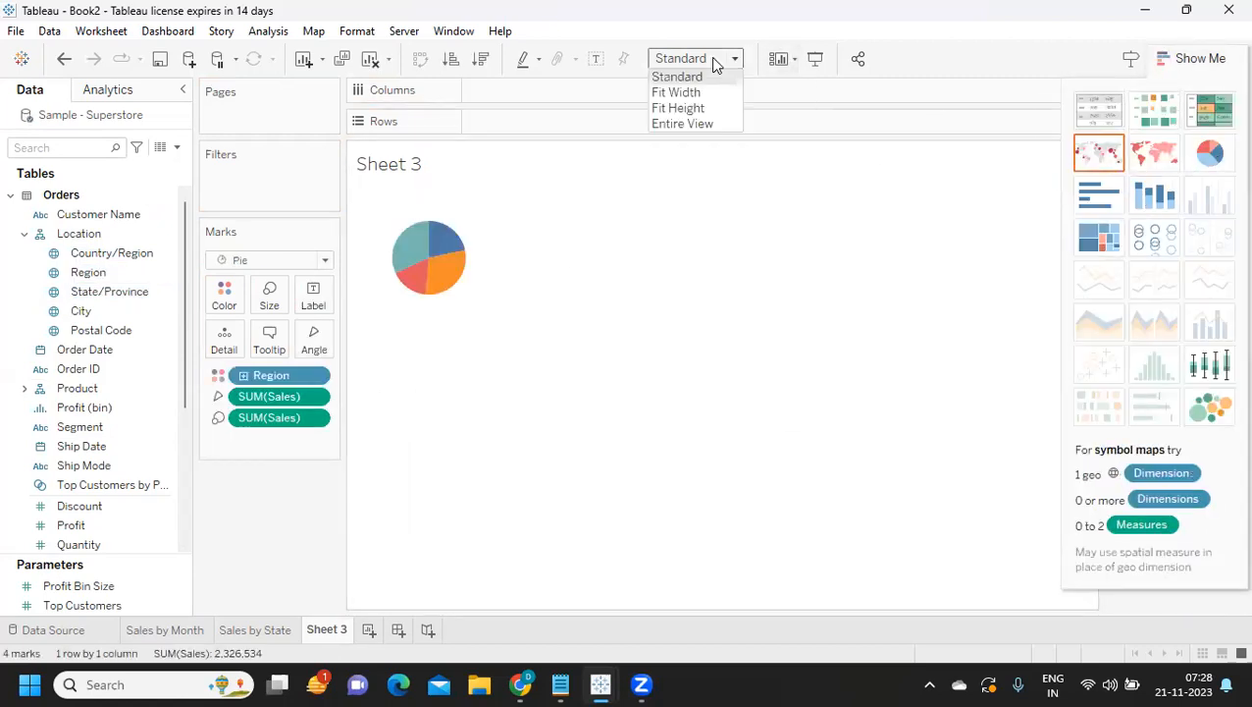
click(694, 125)
- Add the calculation min(1) to Rows and duplicate it there to get two pie charts
double_click(495, 123)
text(min()
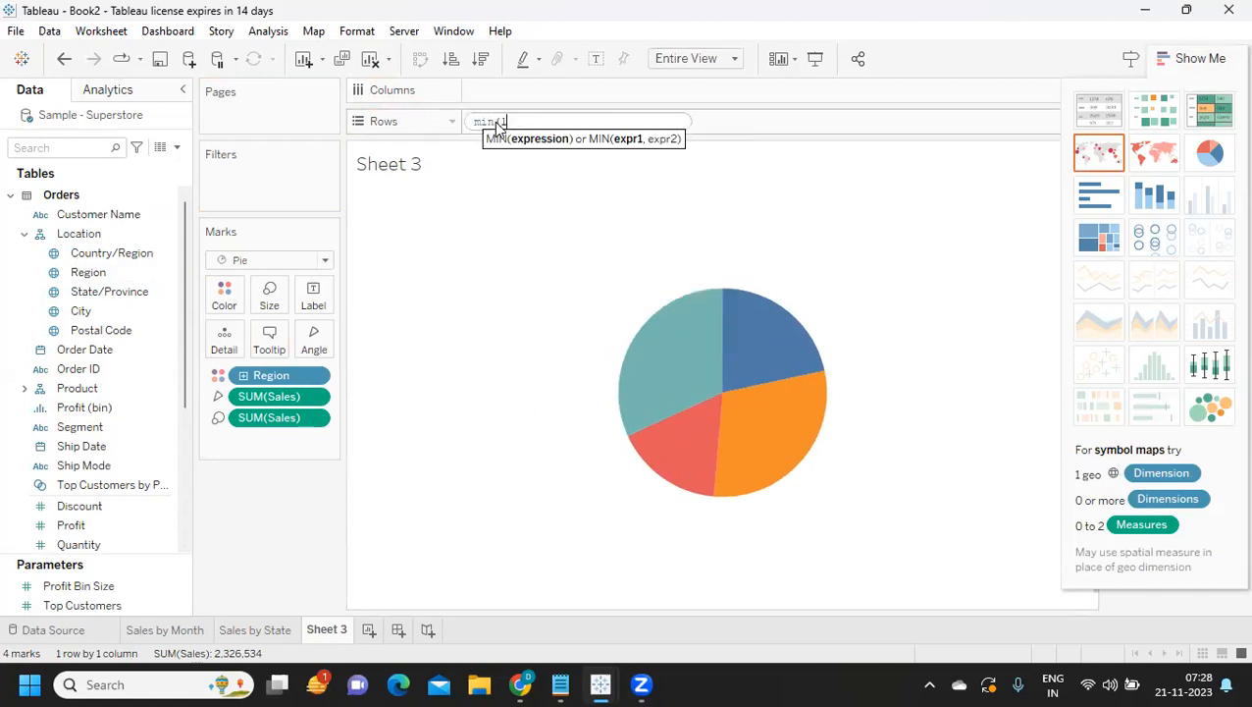
text(1))
key(Return)
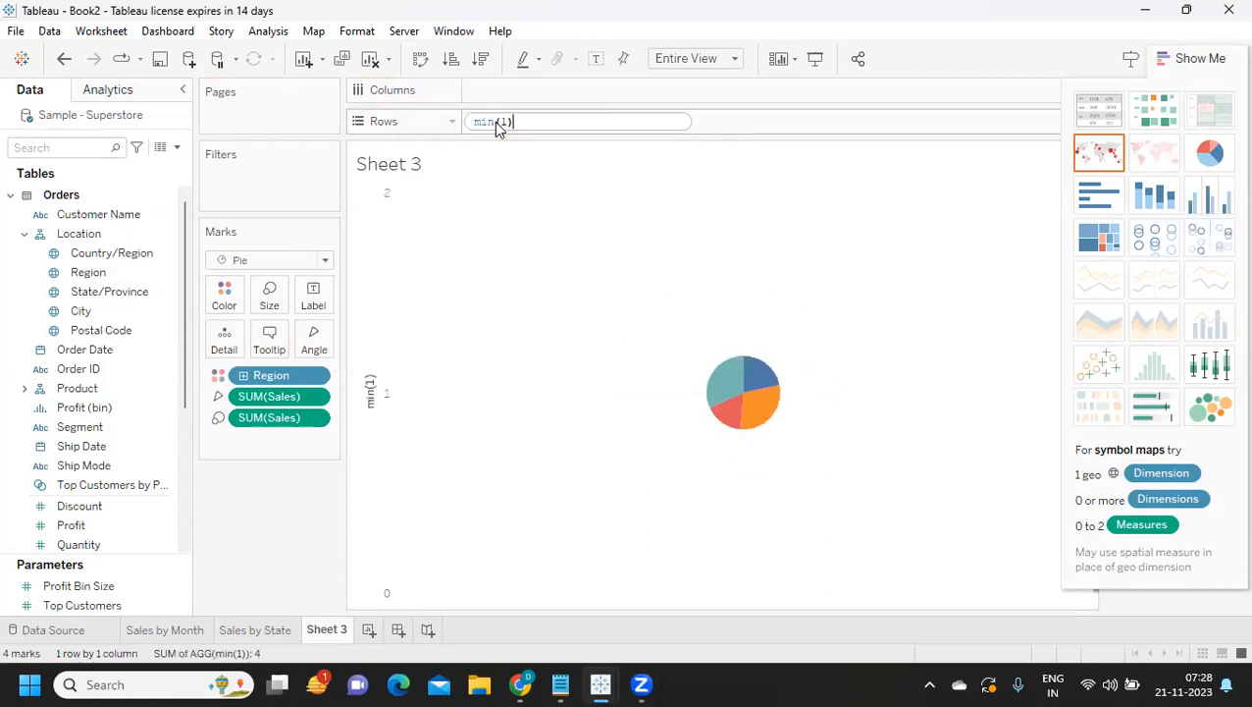
drag(520, 131, 705, 133)
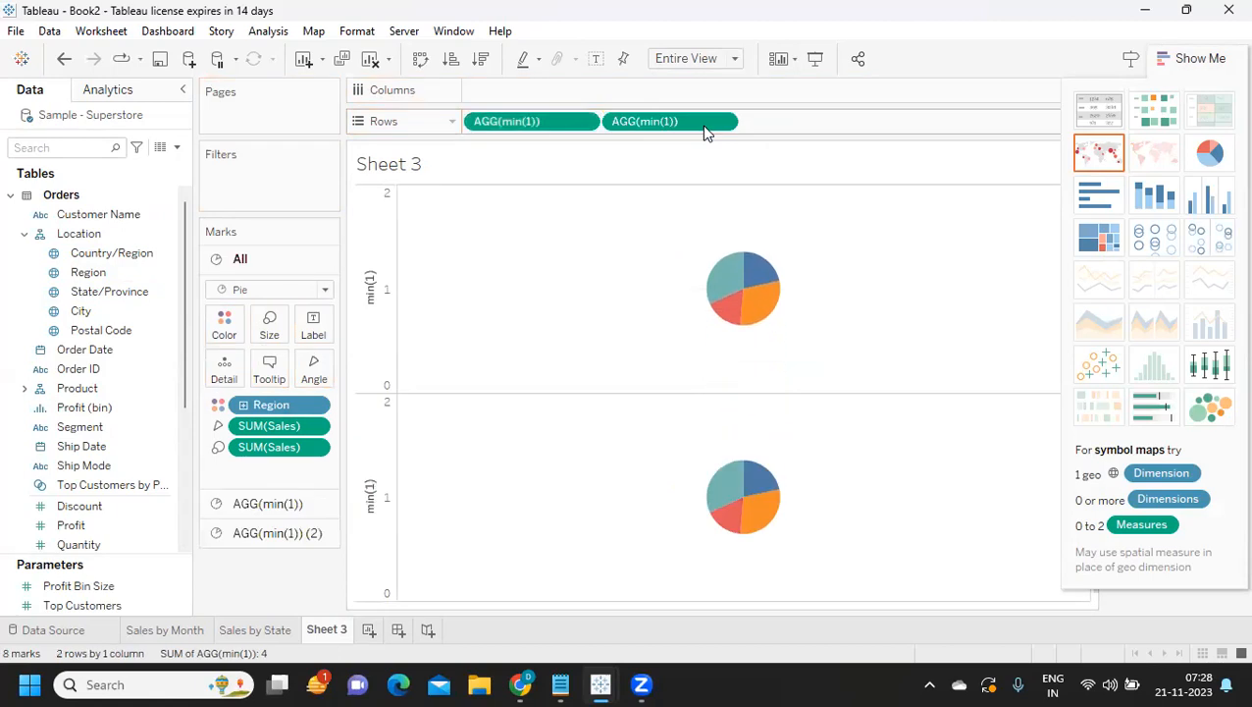
- Swap rows and columns so the pies sit side by side, and remove the Region and Sales fields from the second min(1) pie's marks
click(420, 60)
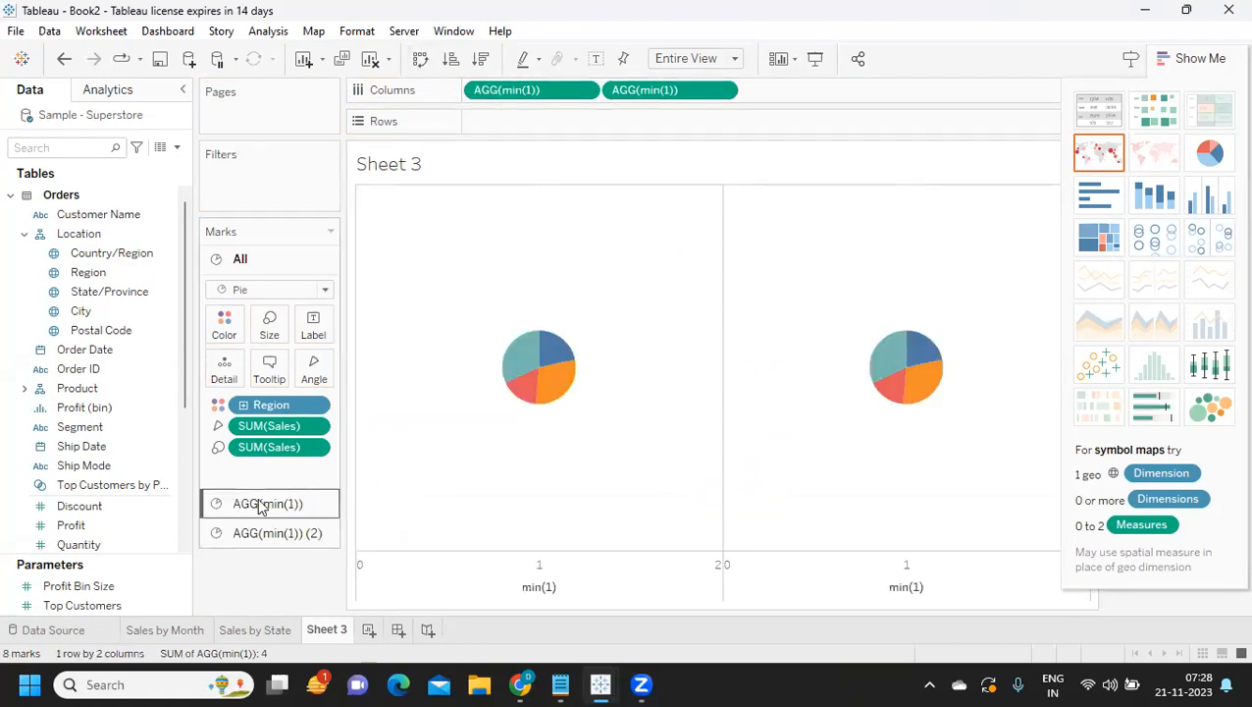
click(240, 533)
drag(273, 508, 255, 581)
drag(269, 487, 234, 537)
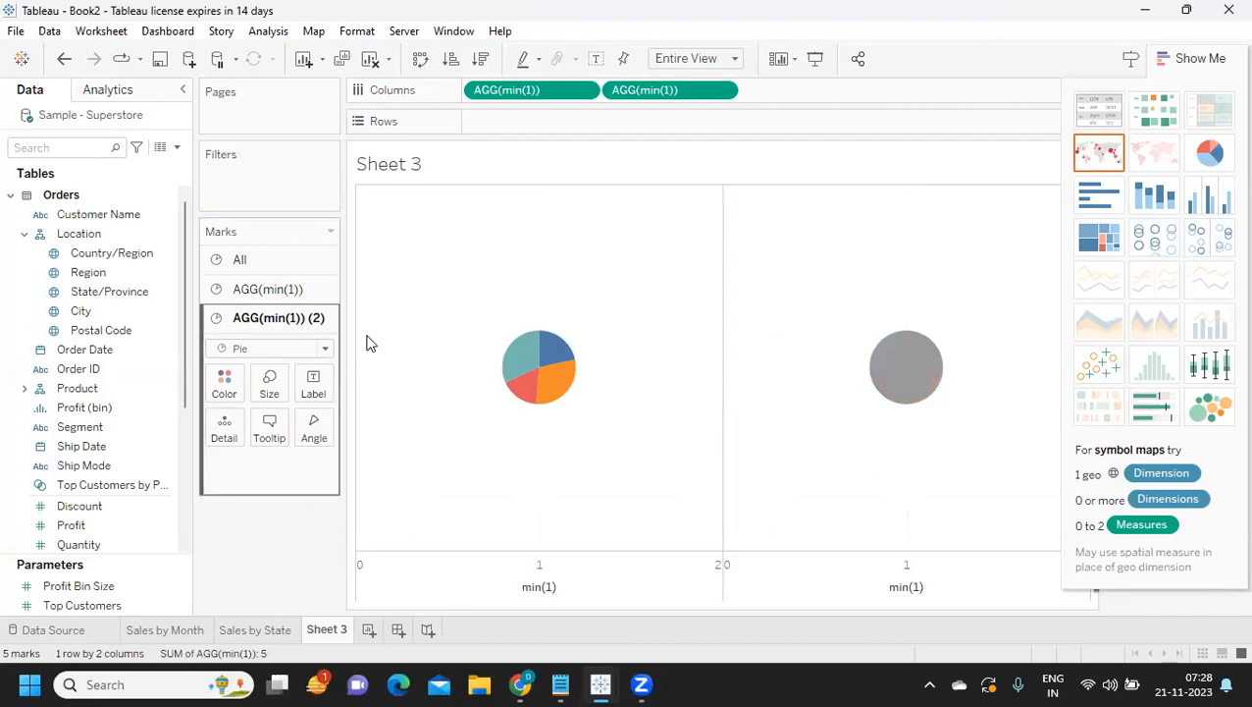
- Combine the two min(1) axes into a dual axis and shrink the second pie so the Region pie shows around it
click(723, 91)
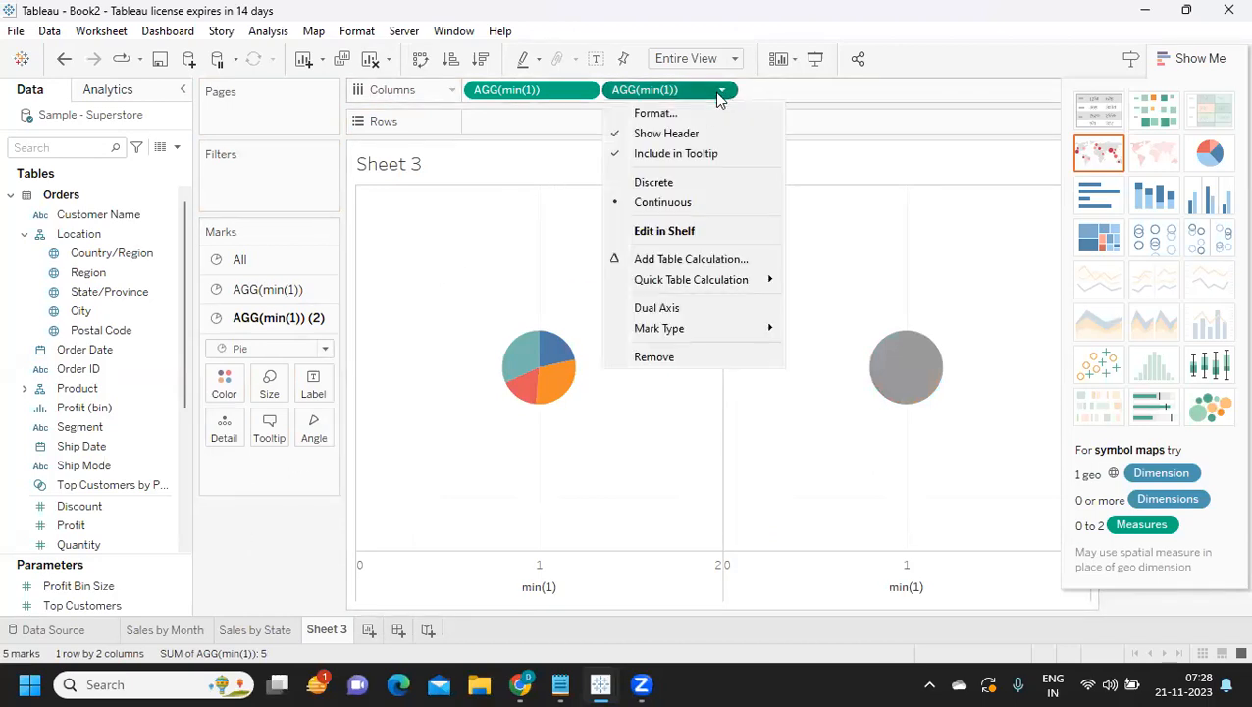
click(656, 310)
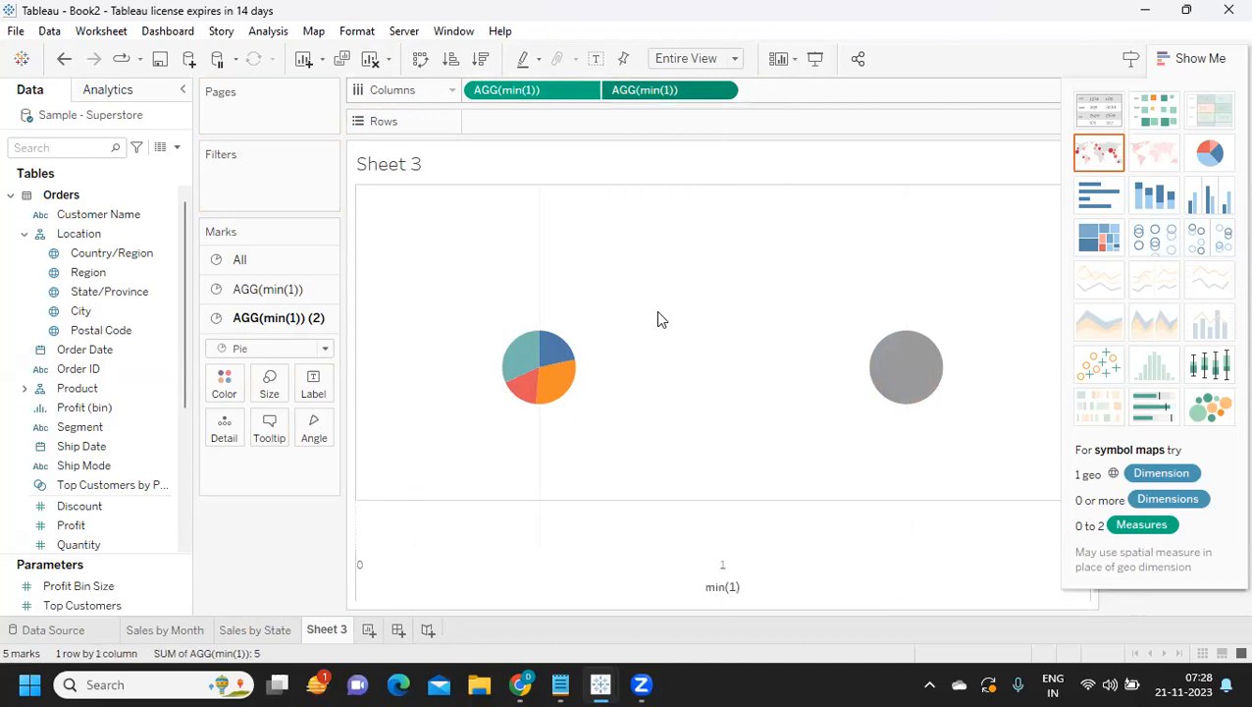
click(265, 400)
drag(302, 432, 279, 433)
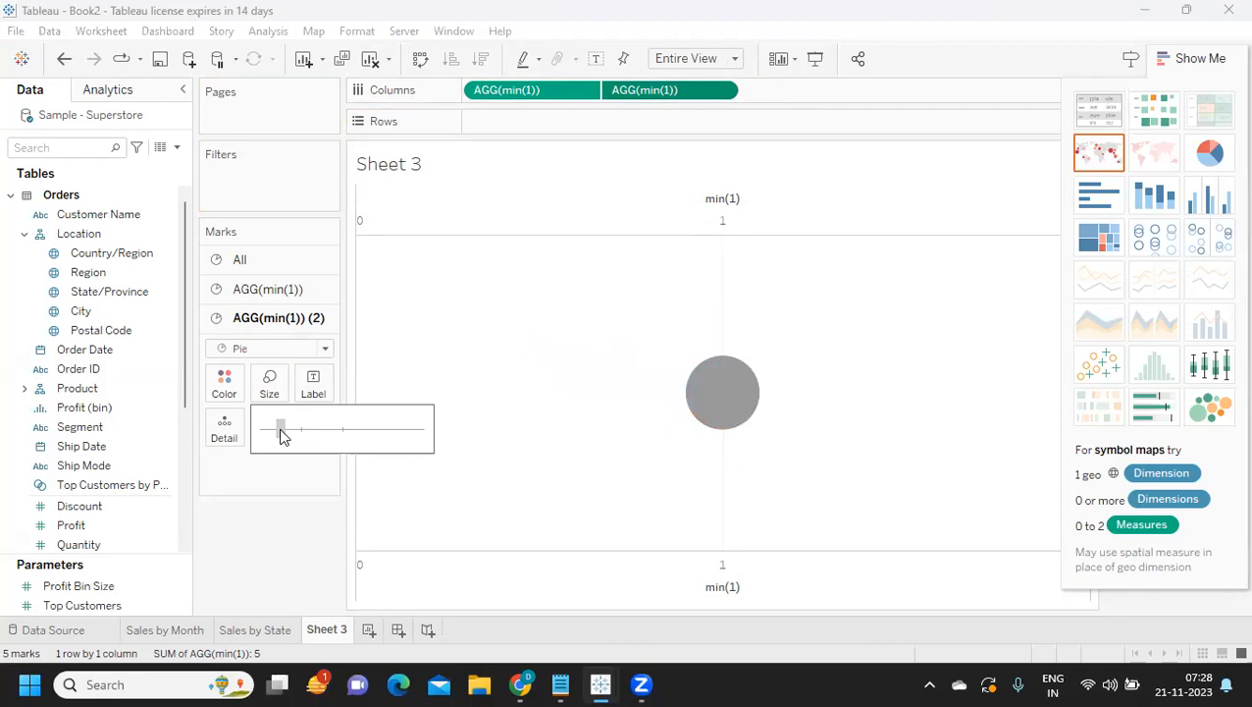
- Color the inner circle white to form a donut chart and rename the worksheet as Sales by Region
click(226, 381)
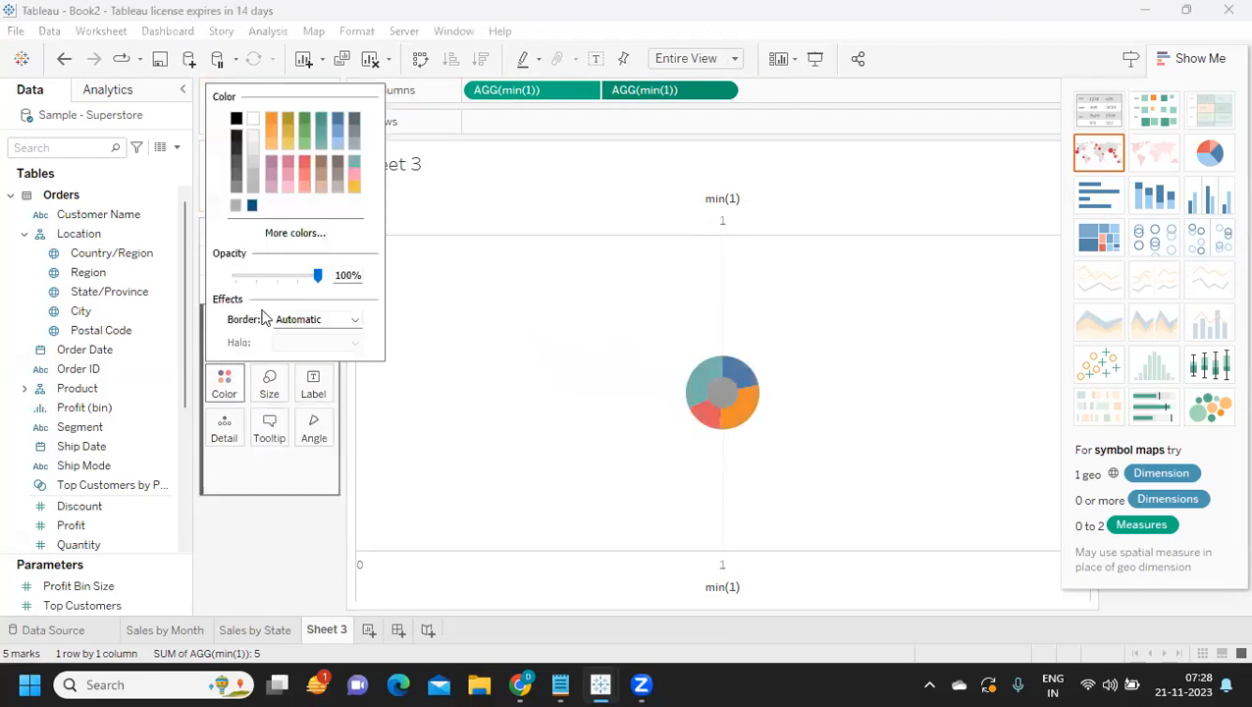
click(257, 120)
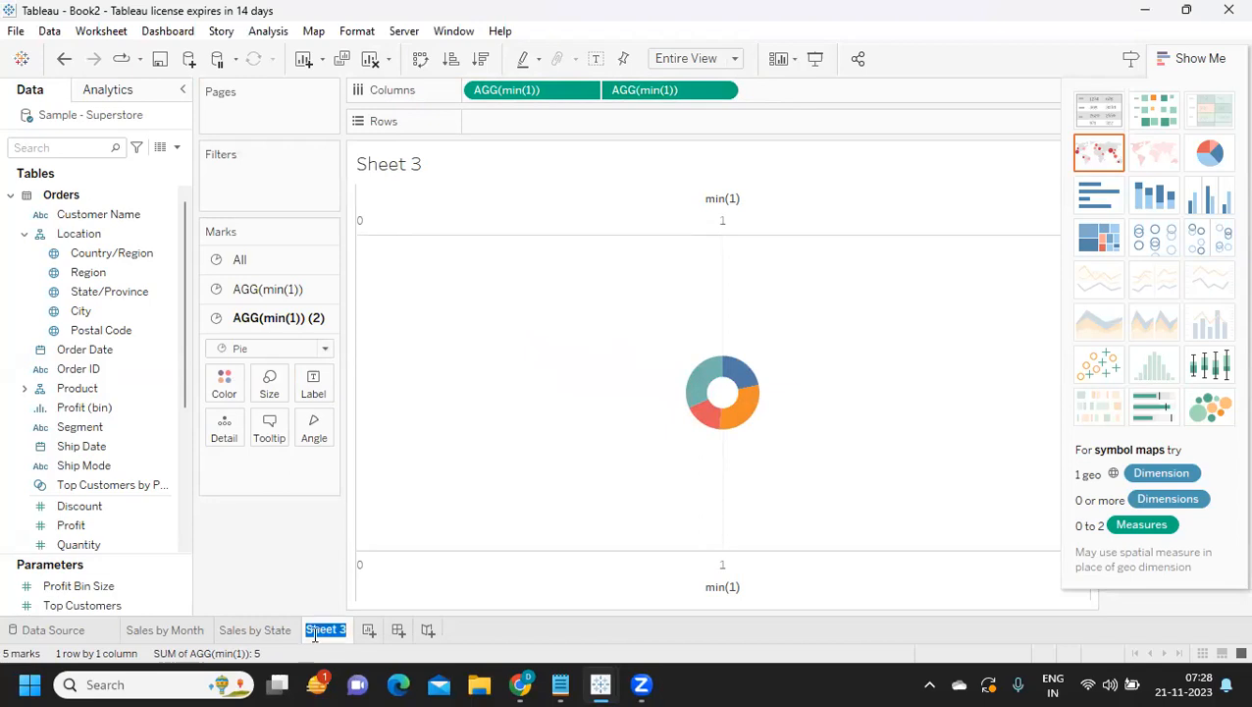
text(Snles by Region)
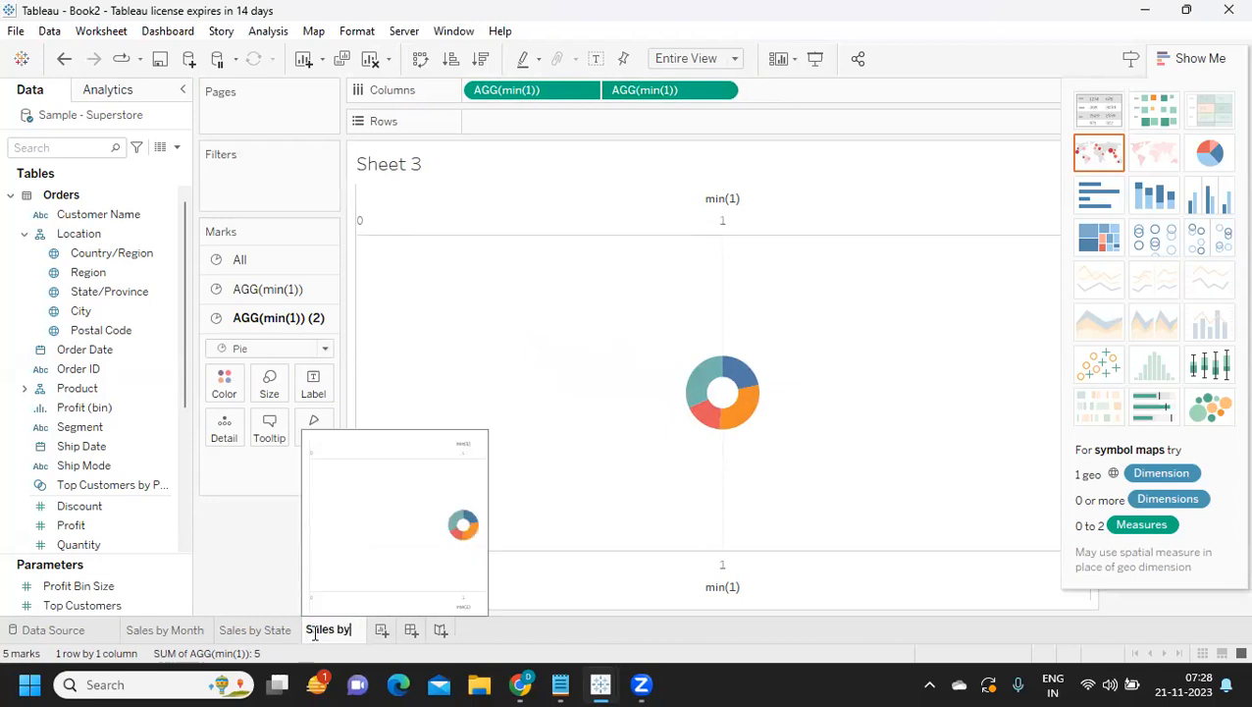
key(Return)
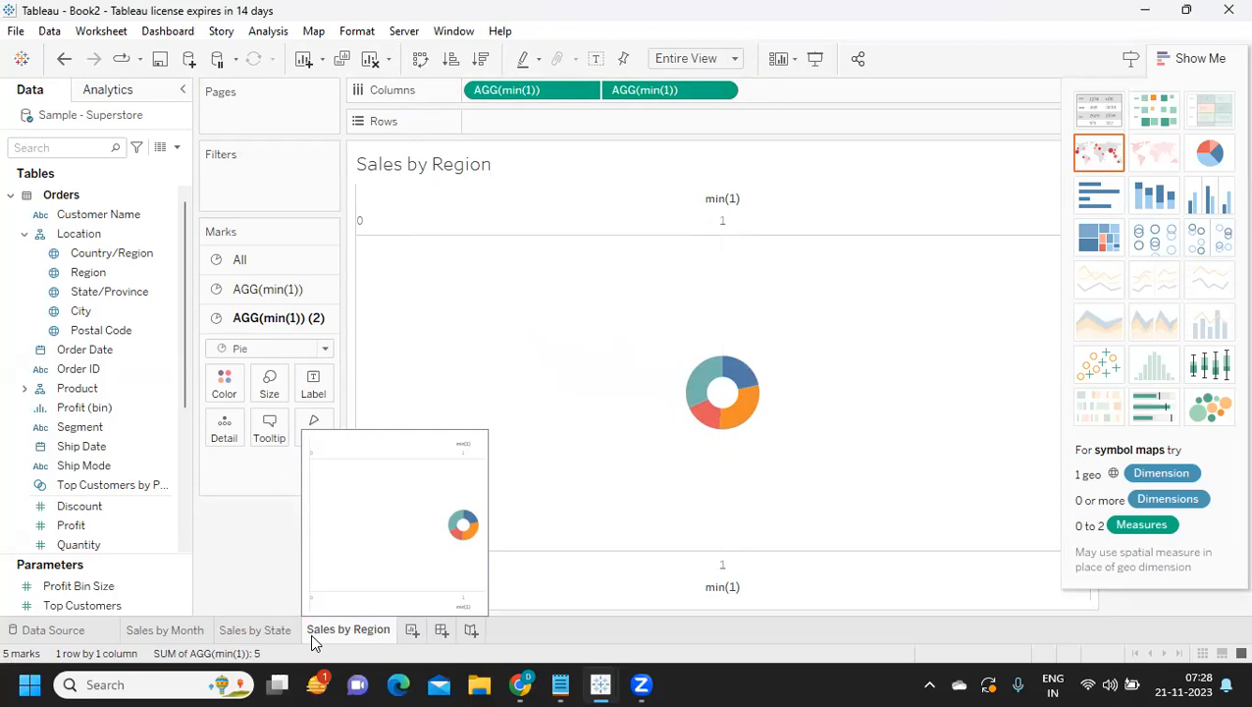
- On a new worksheet, build a bar chart with Sales on Rows and Product Name on Columns
click(412, 630)
click(68, 149)
text(sa)
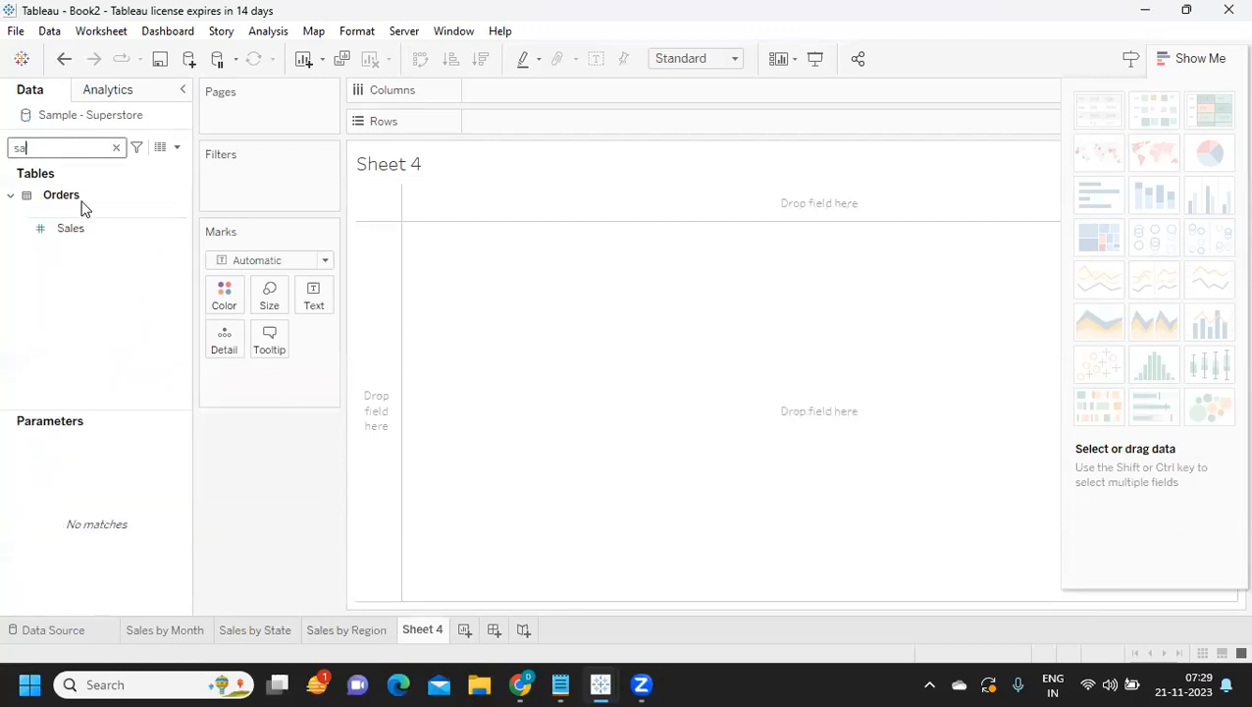
drag(98, 229, 574, 128)
double_click(97, 150)
text(pr)
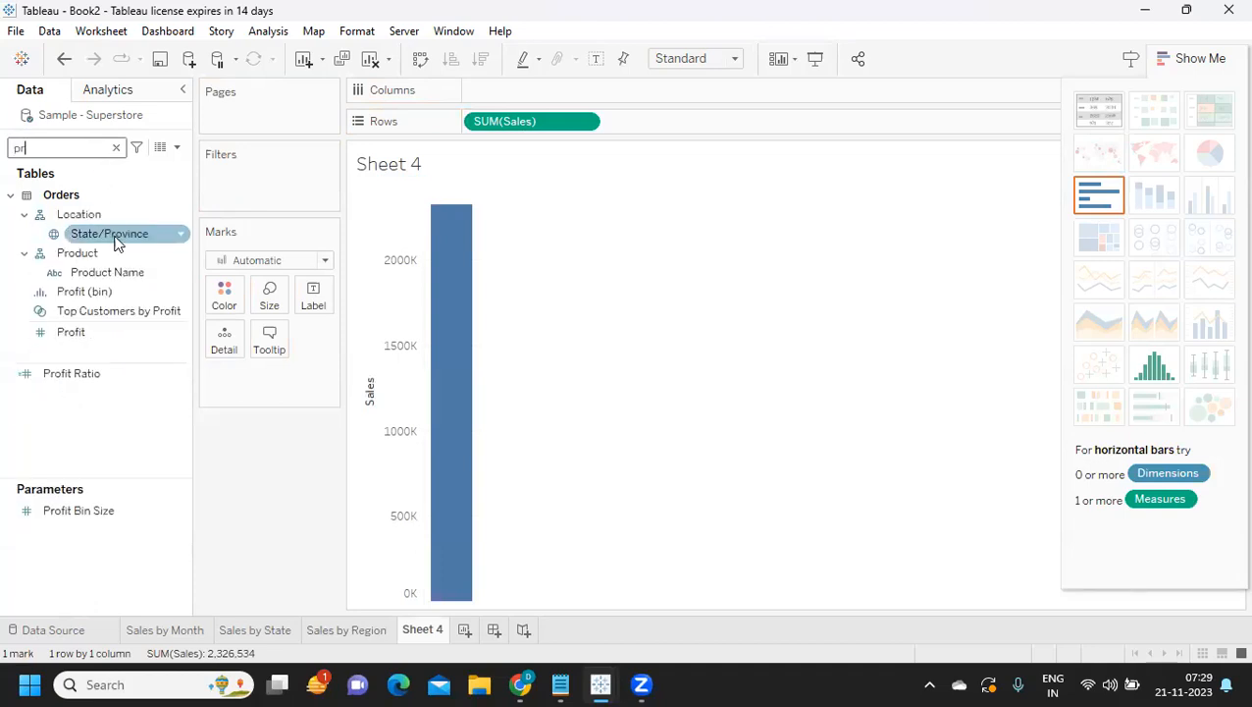
drag(110, 272, 497, 99)
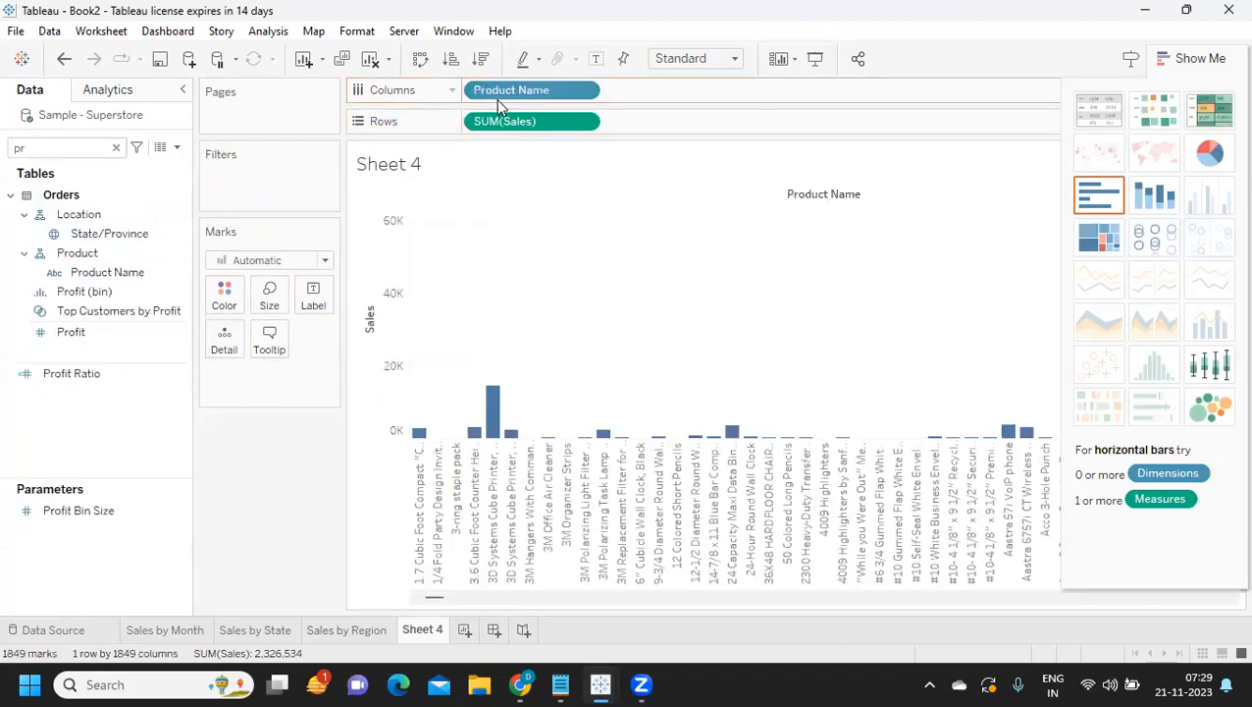
- Swap rows and columns to make the product bars horizontal, close the chart type suggestions and sort the products by Sales in descending order
click(418, 61)
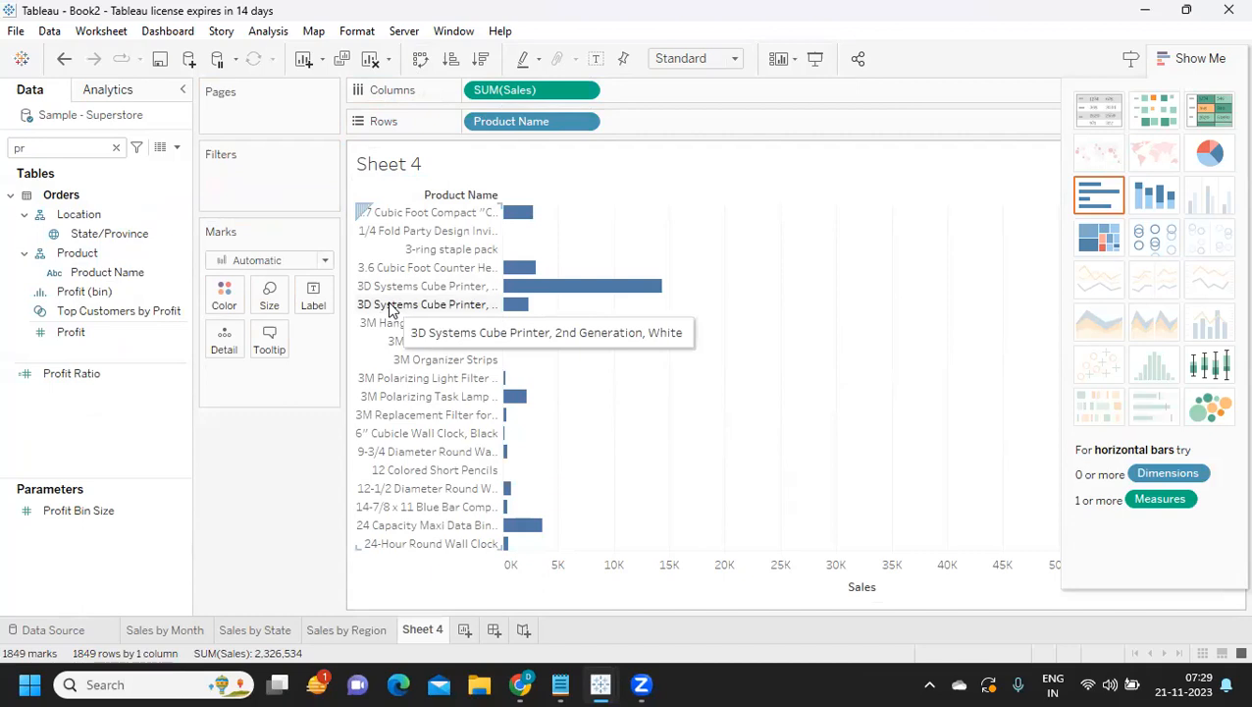
click(1185, 61)
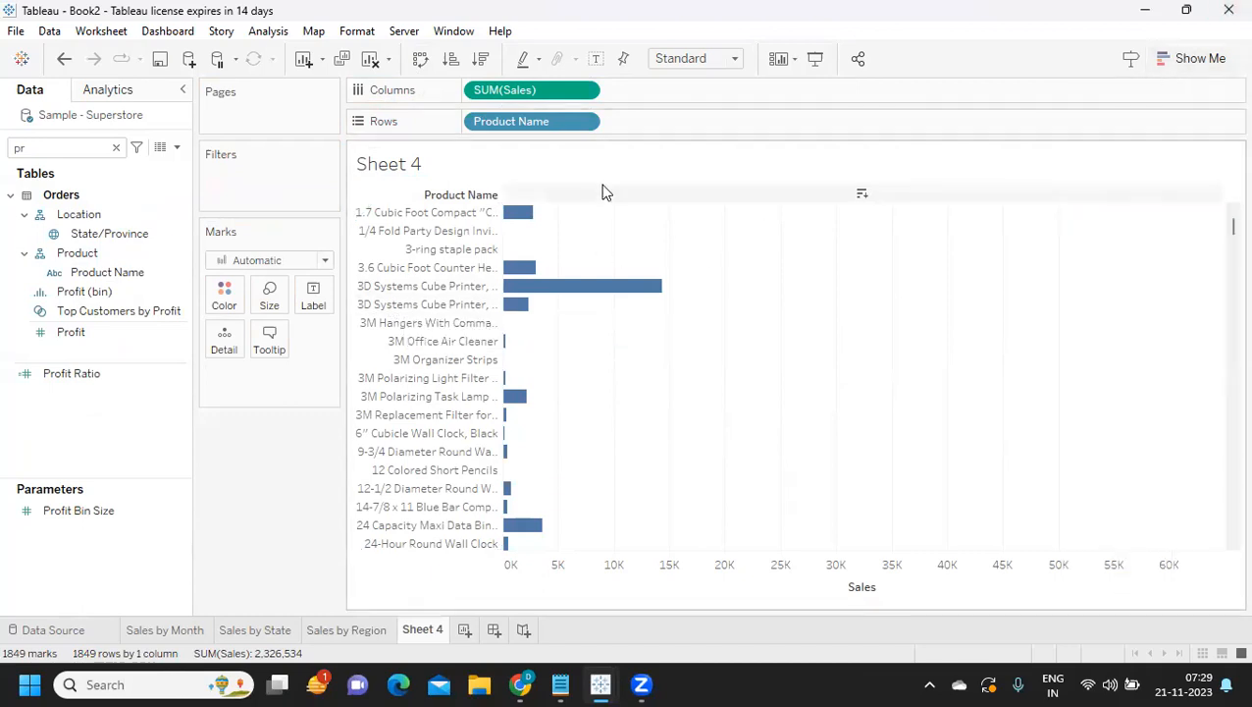
click(480, 60)
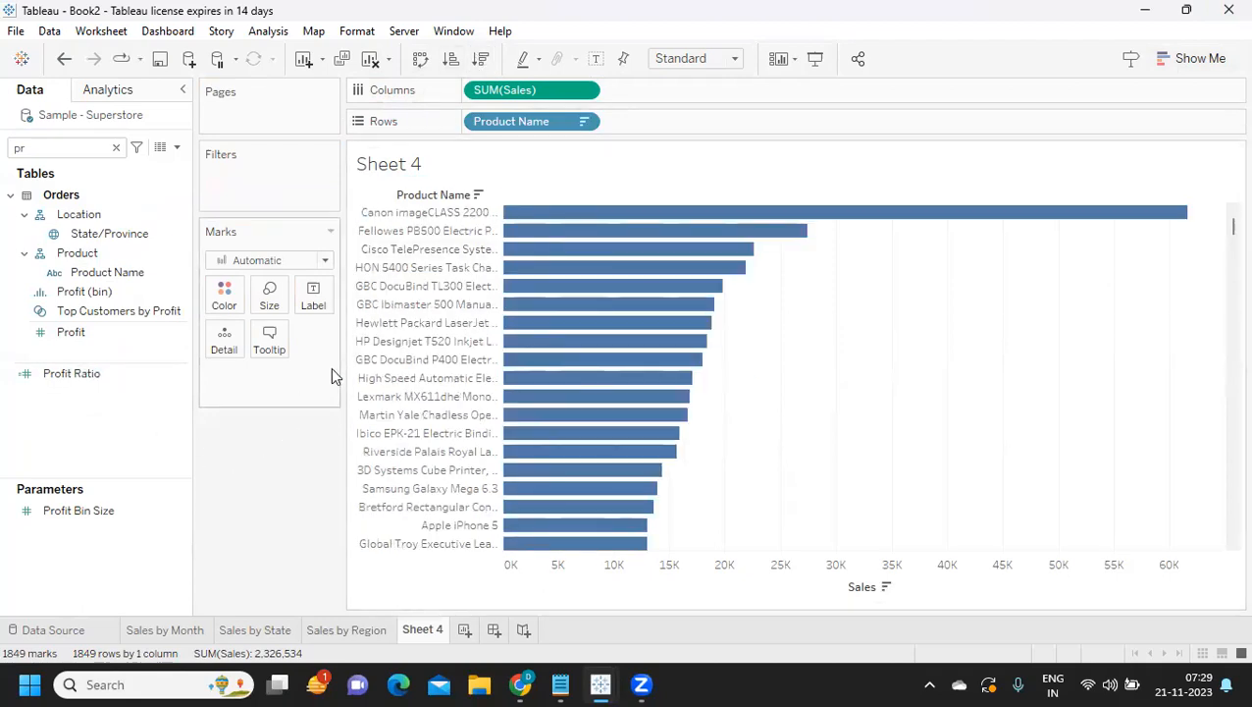
- Try Manufacturer instead of Product Name on Rows, sorted by Sales in descending order, and remove it from the chart
double_click(422, 630)
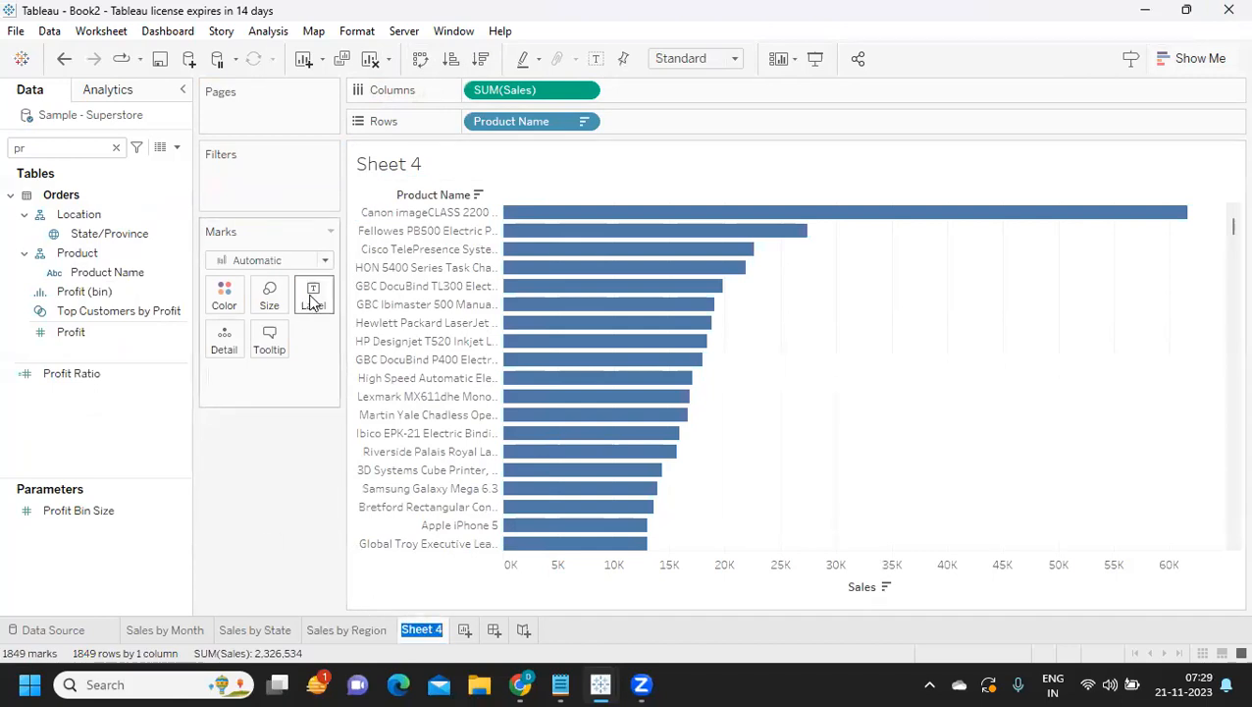
double_click(19, 148)
text(m)
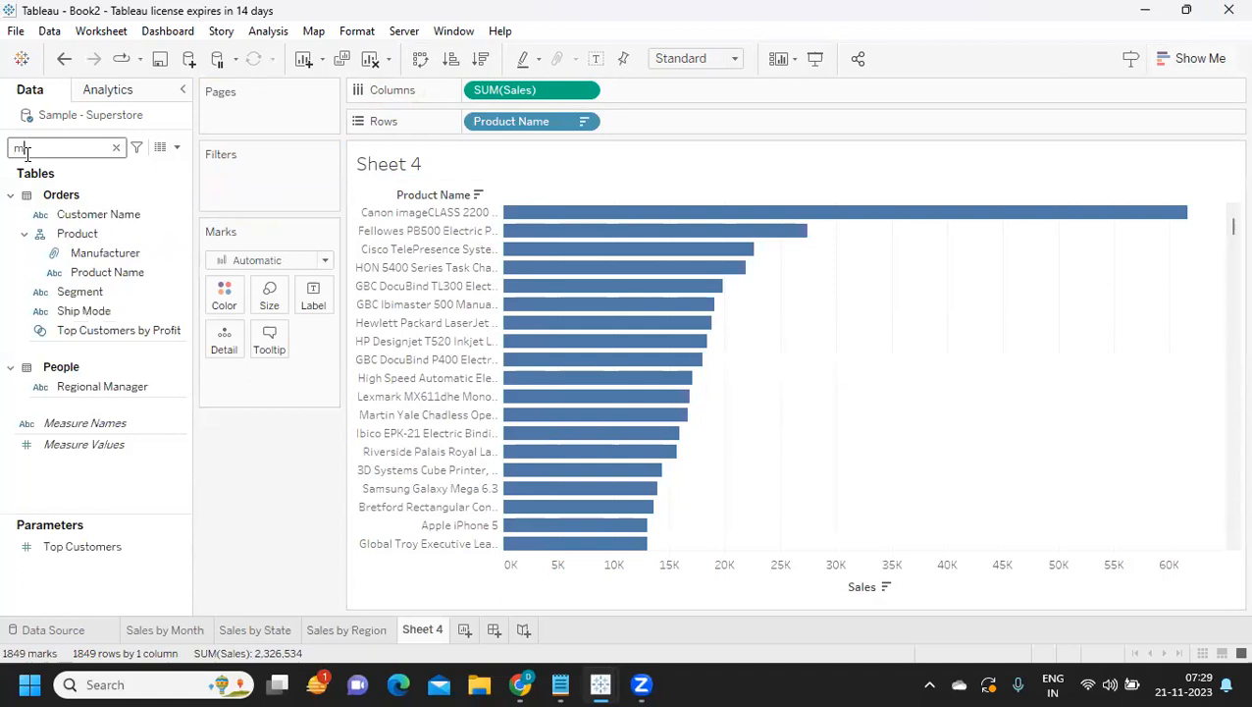
text(a)
drag(105, 233, 478, 135)
drag(632, 130, 256, 442)
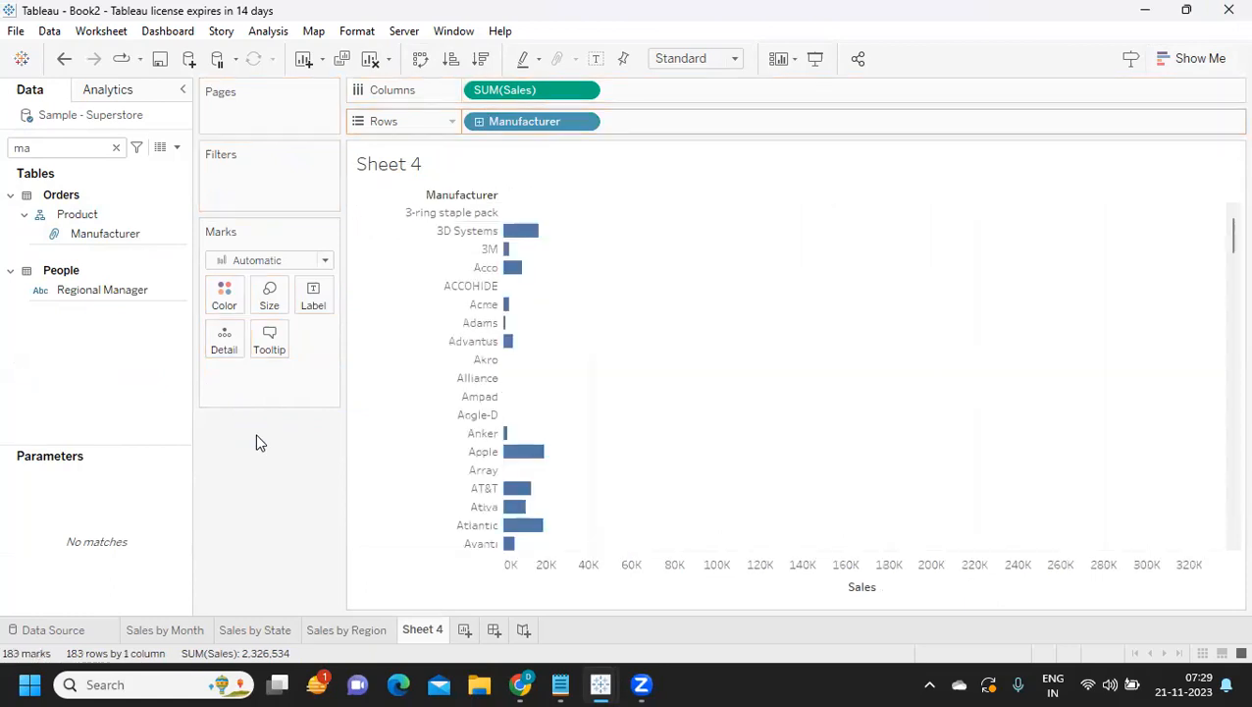
click(480, 59)
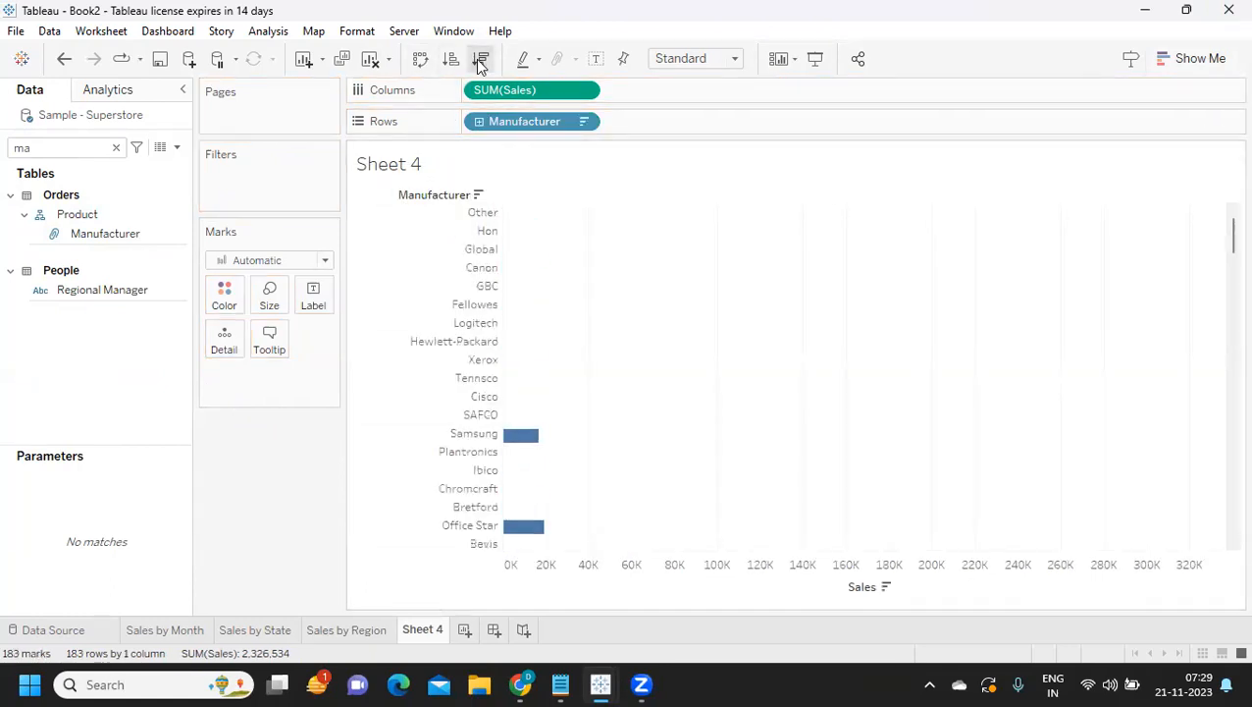
drag(504, 125, 281, 462)
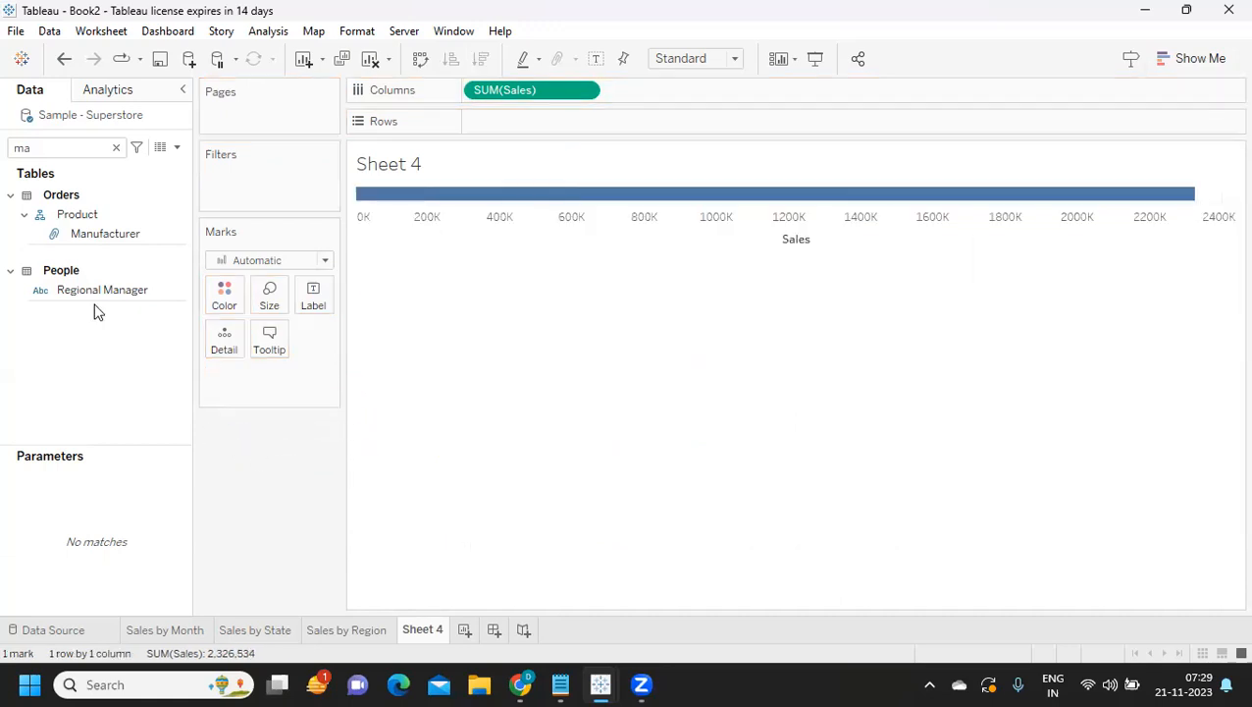
- Add Product Name to Rows with all its members and sort the bars by Sales in descending order
click(116, 148)
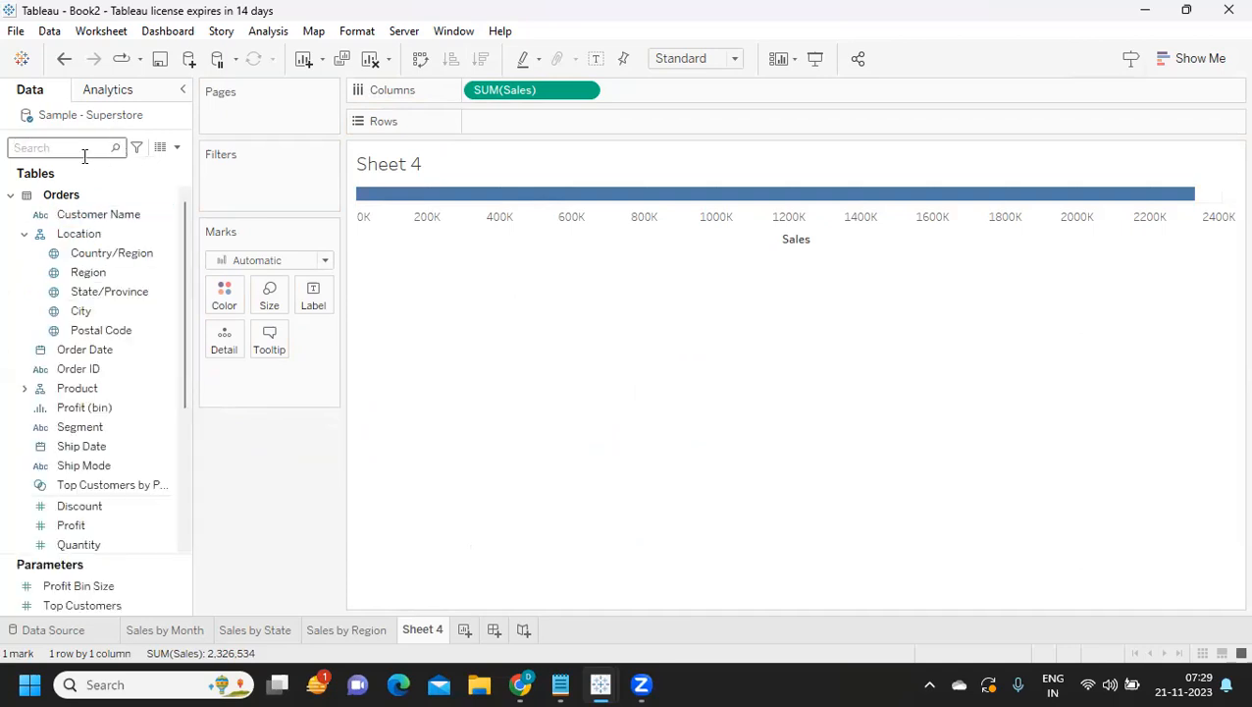
text(pr)
drag(113, 272, 575, 119)
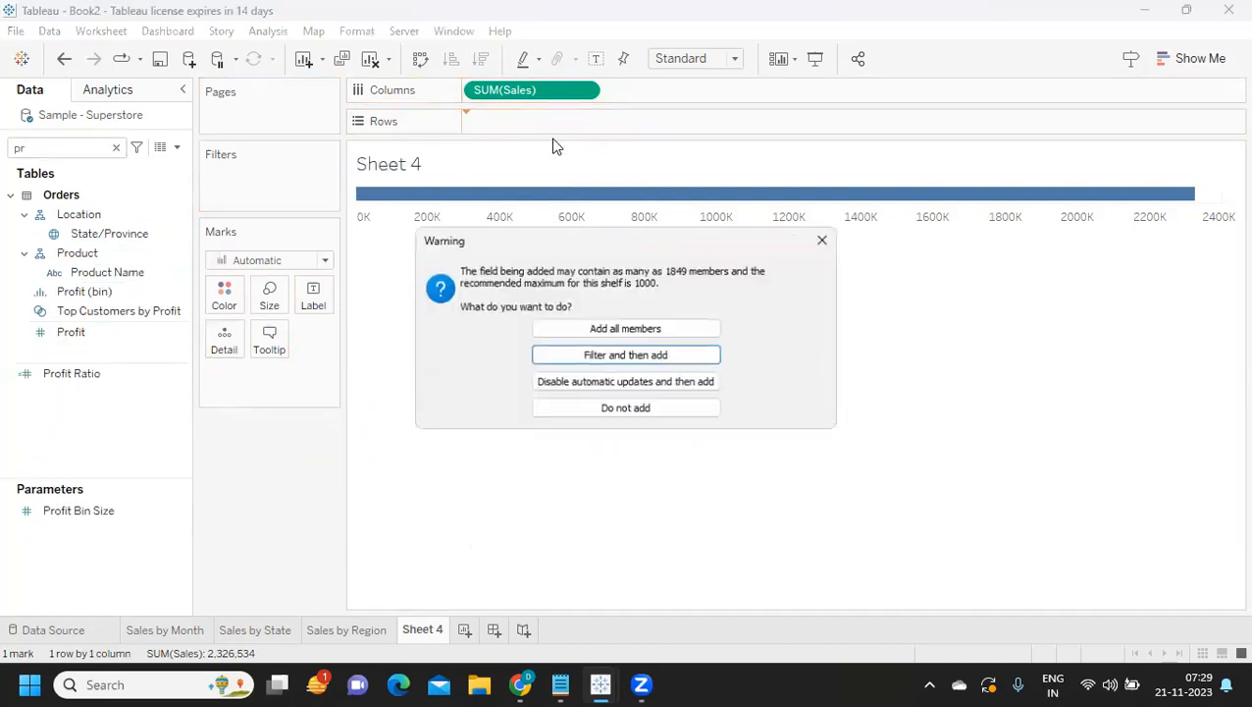
click(610, 326)
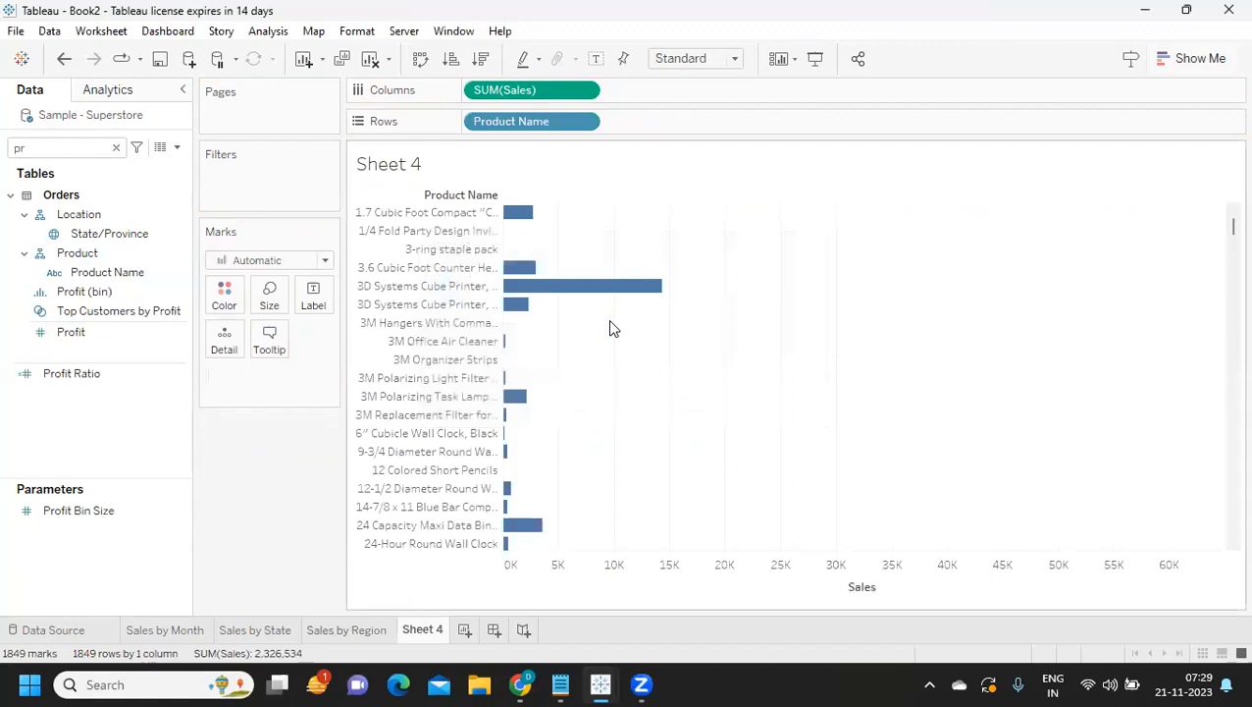
click(480, 59)
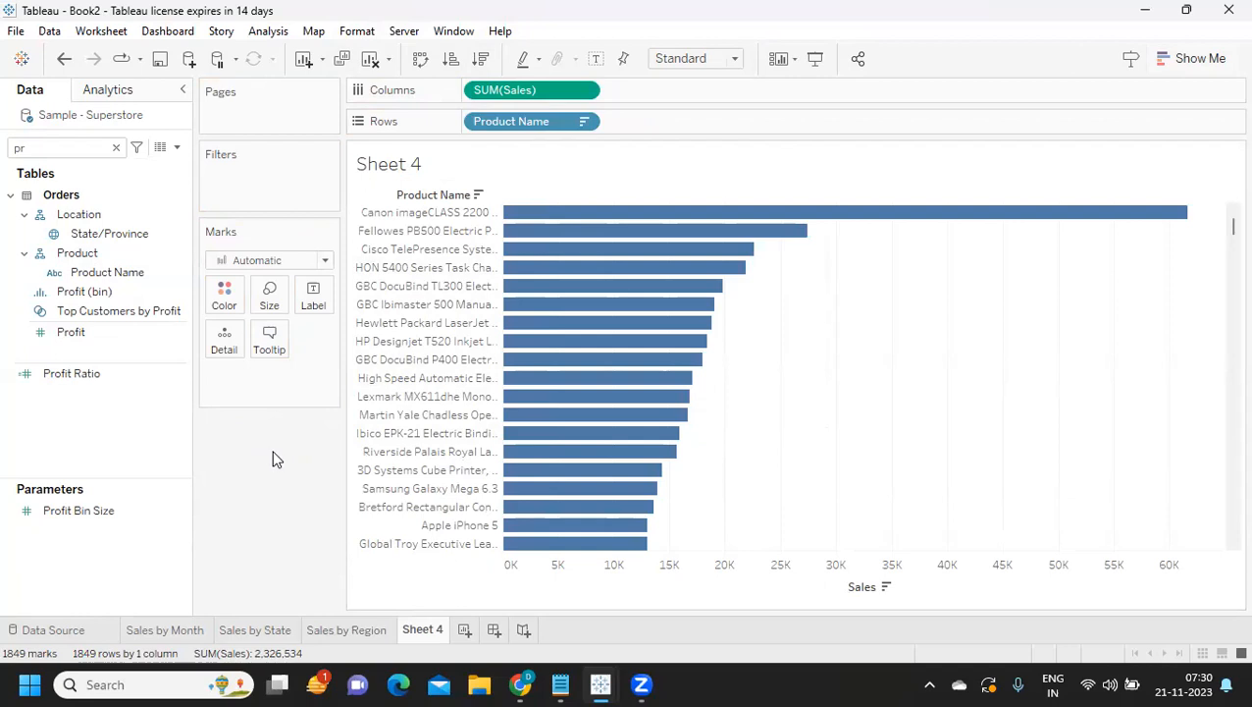
- Rename the product bar chart worksheet as Sales by Product
double_click(435, 633)
text(Sales by Product)
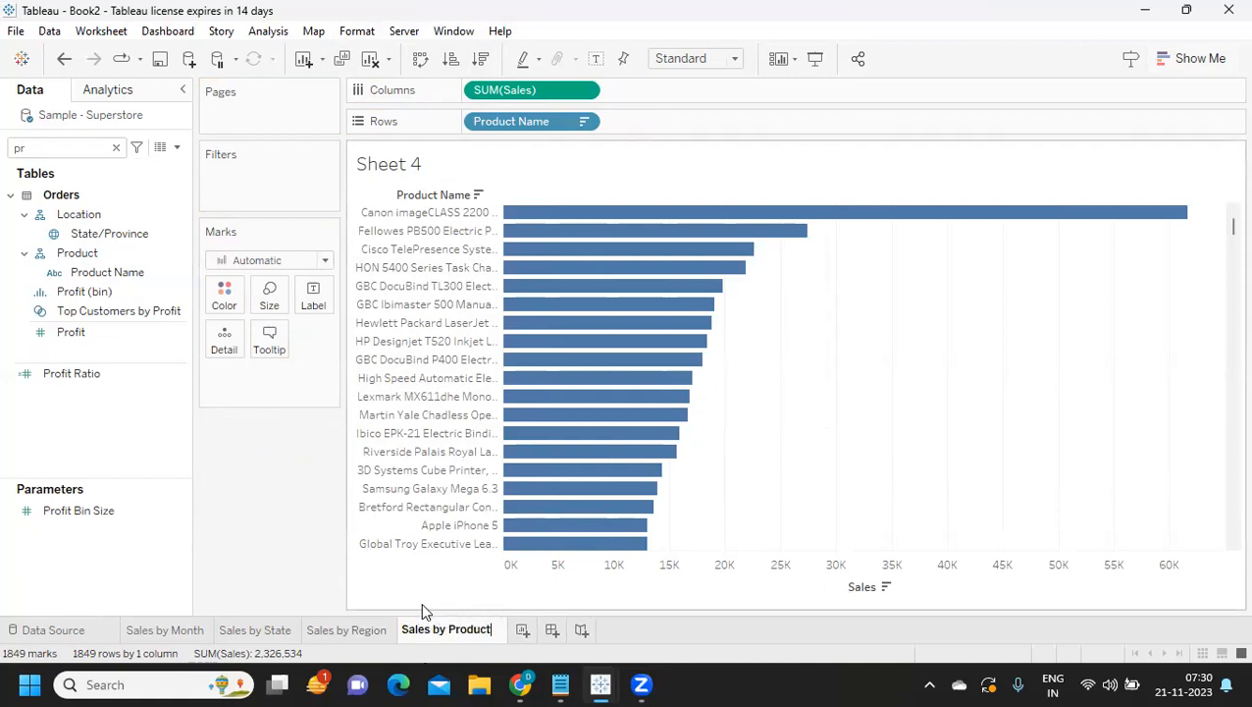
key(Return)
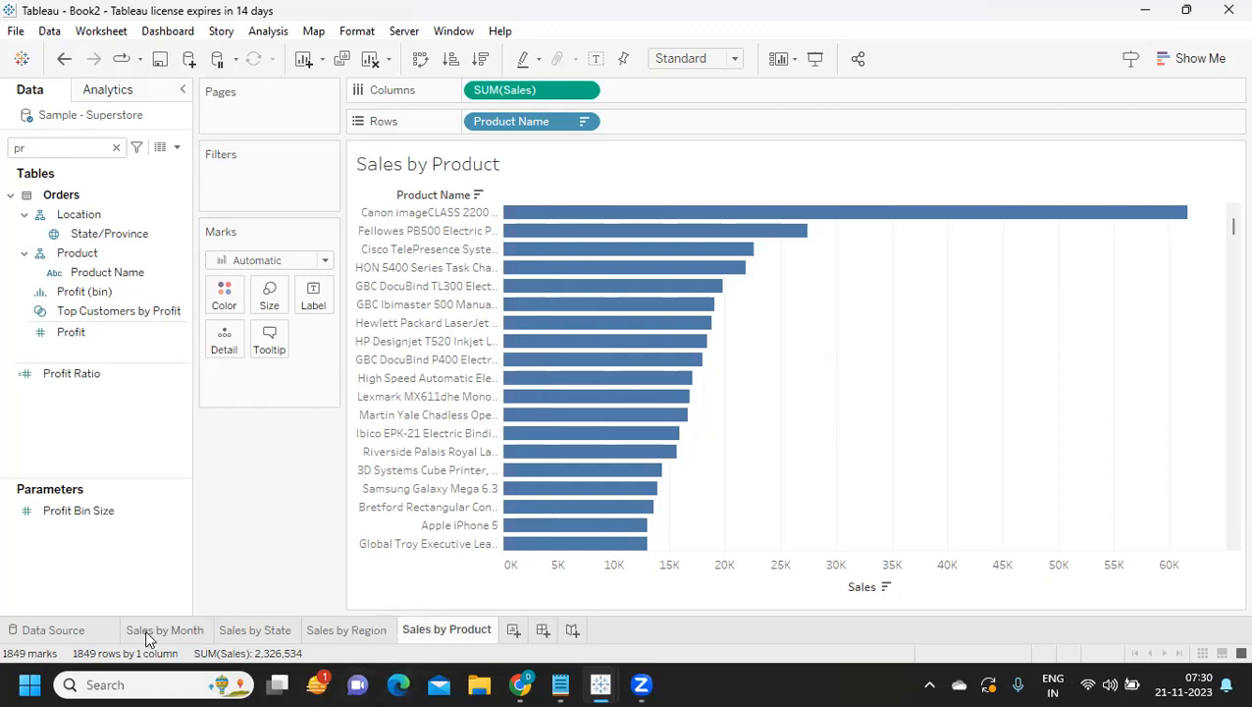
- Add a filter on the years of Order Date with all years, 2019 to 2022, selected
click(116, 147)
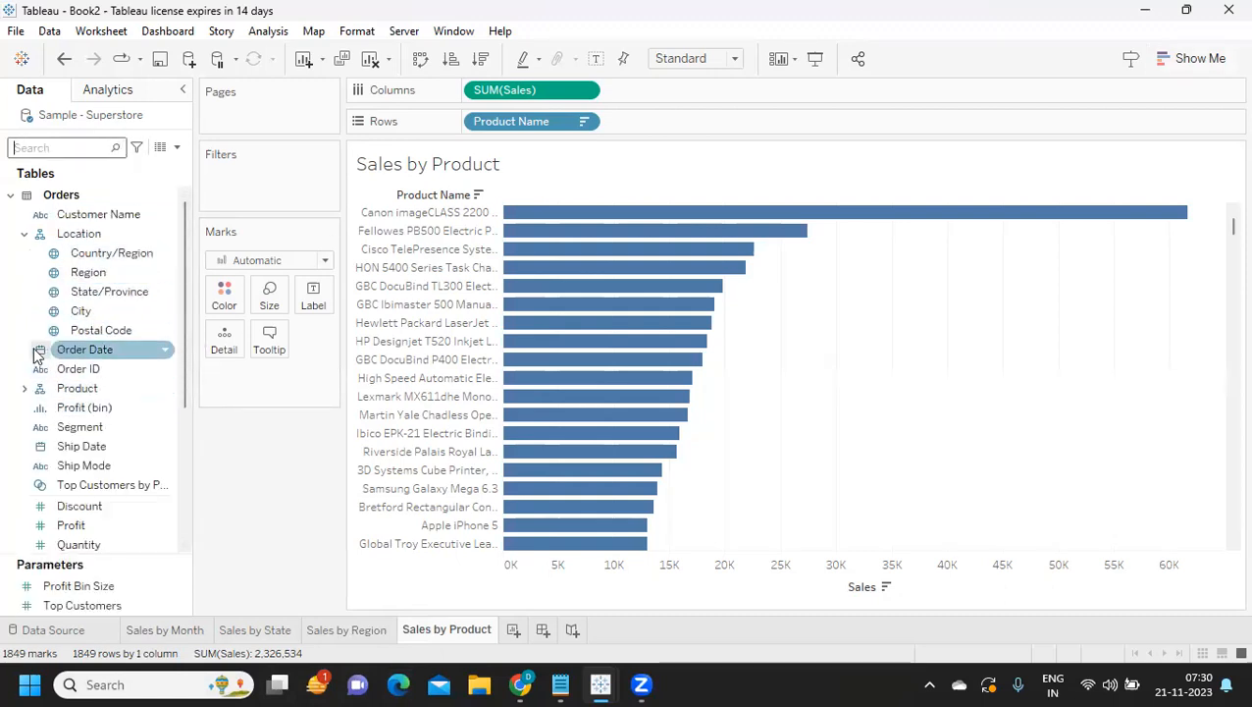
drag(103, 354, 265, 174)
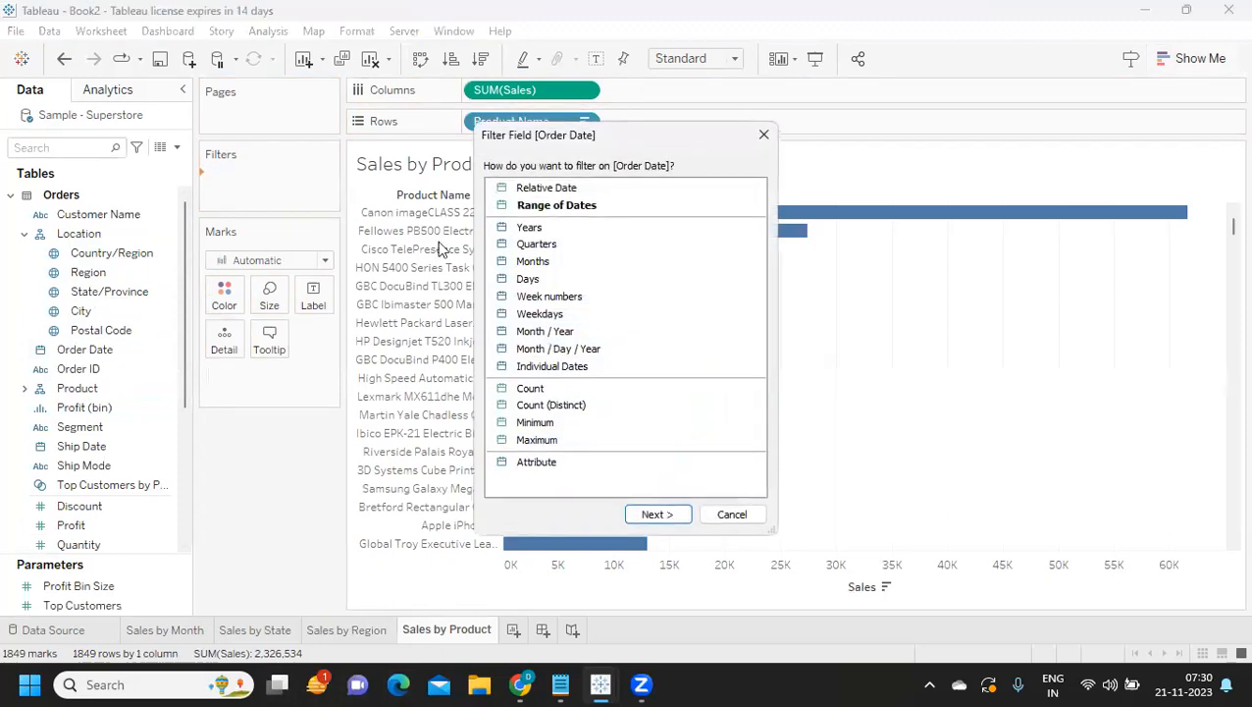
click(535, 229)
click(657, 514)
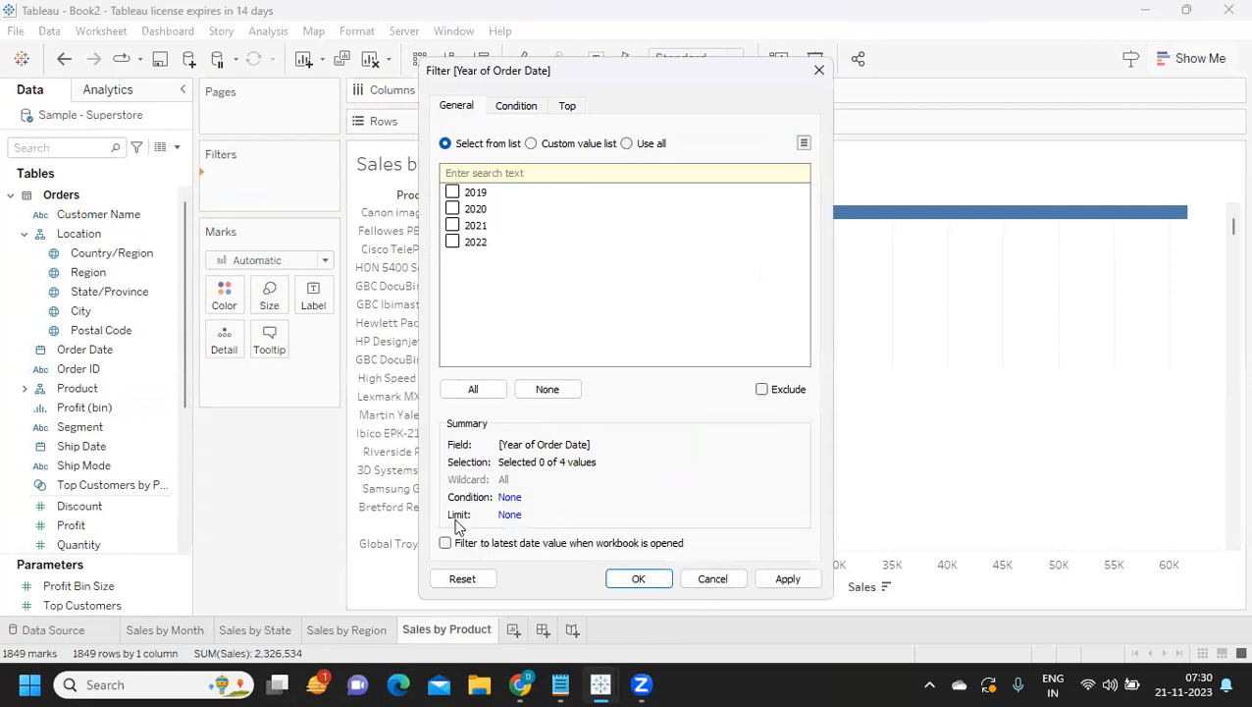
click(466, 391)
click(785, 579)
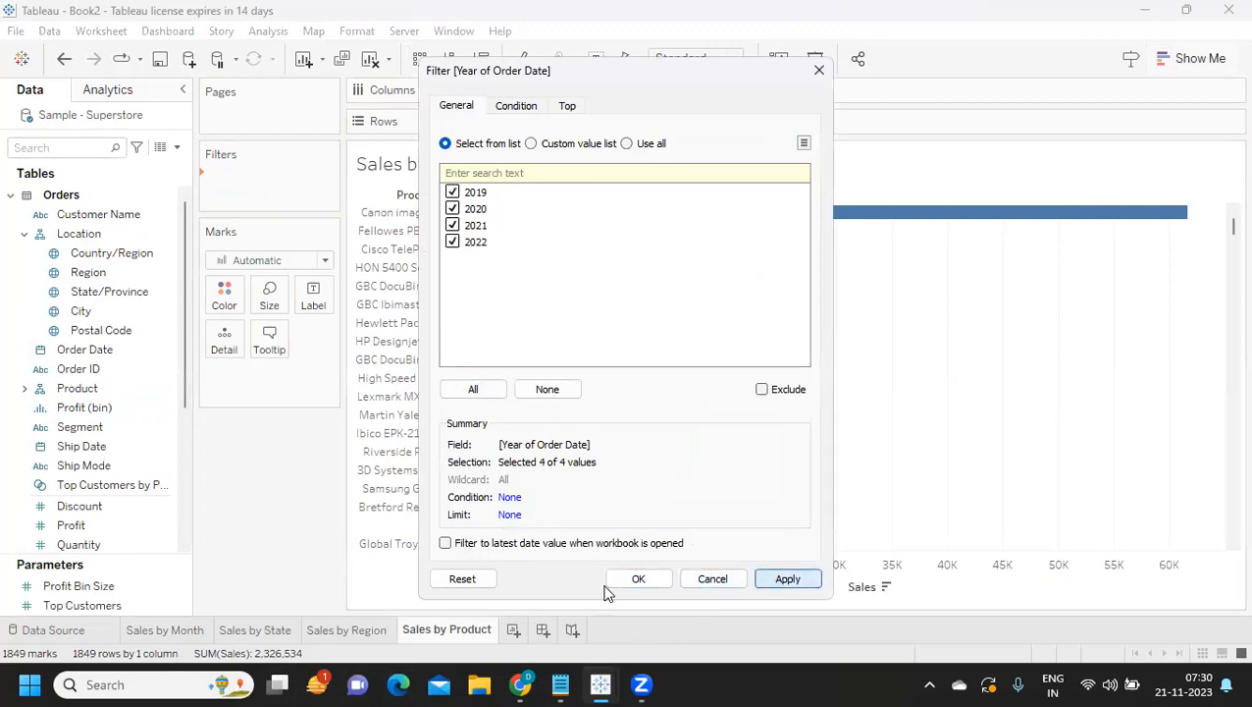
click(639, 580)
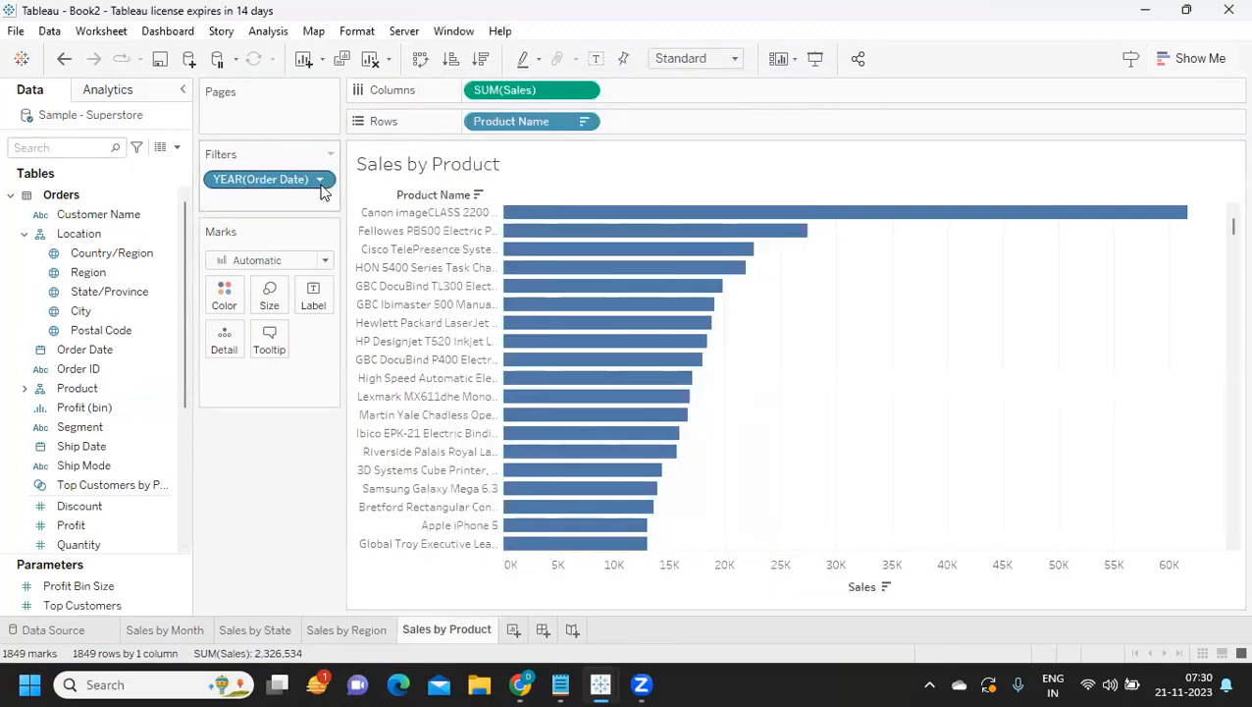
- Apply the Order Date year filter to all worksheets using this data source
click(323, 186)
mouse_move(338, 225)
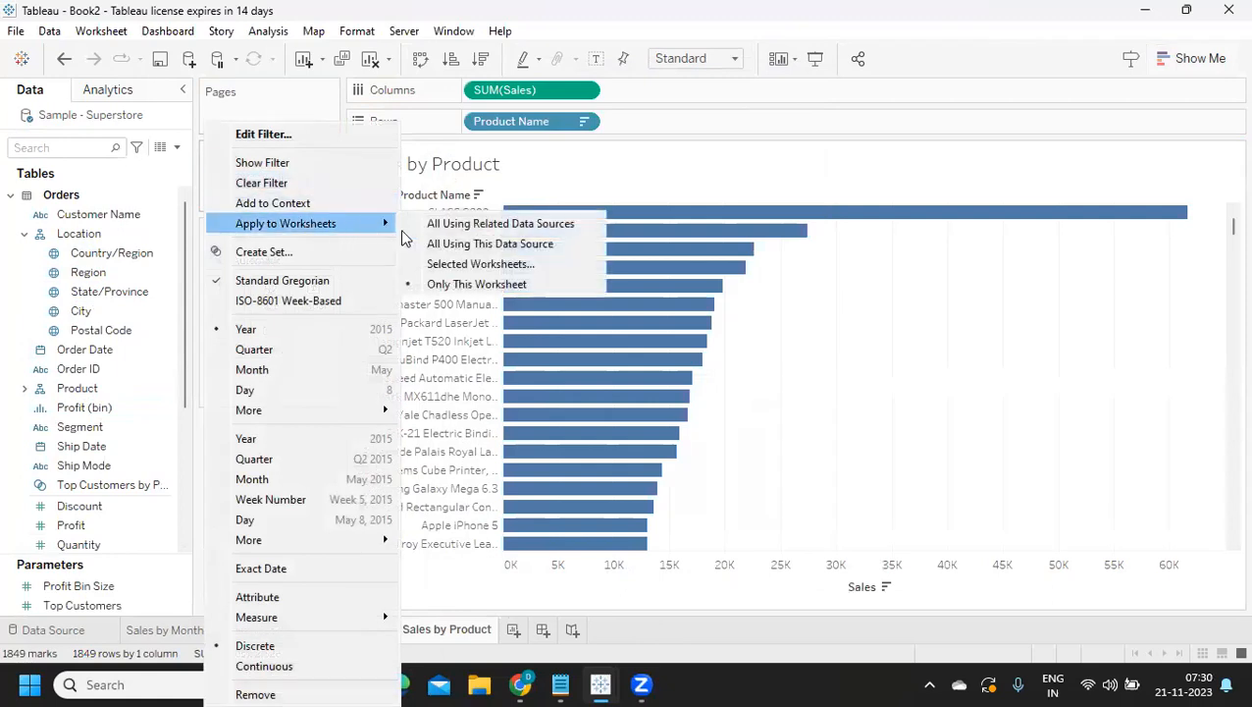
click(460, 244)
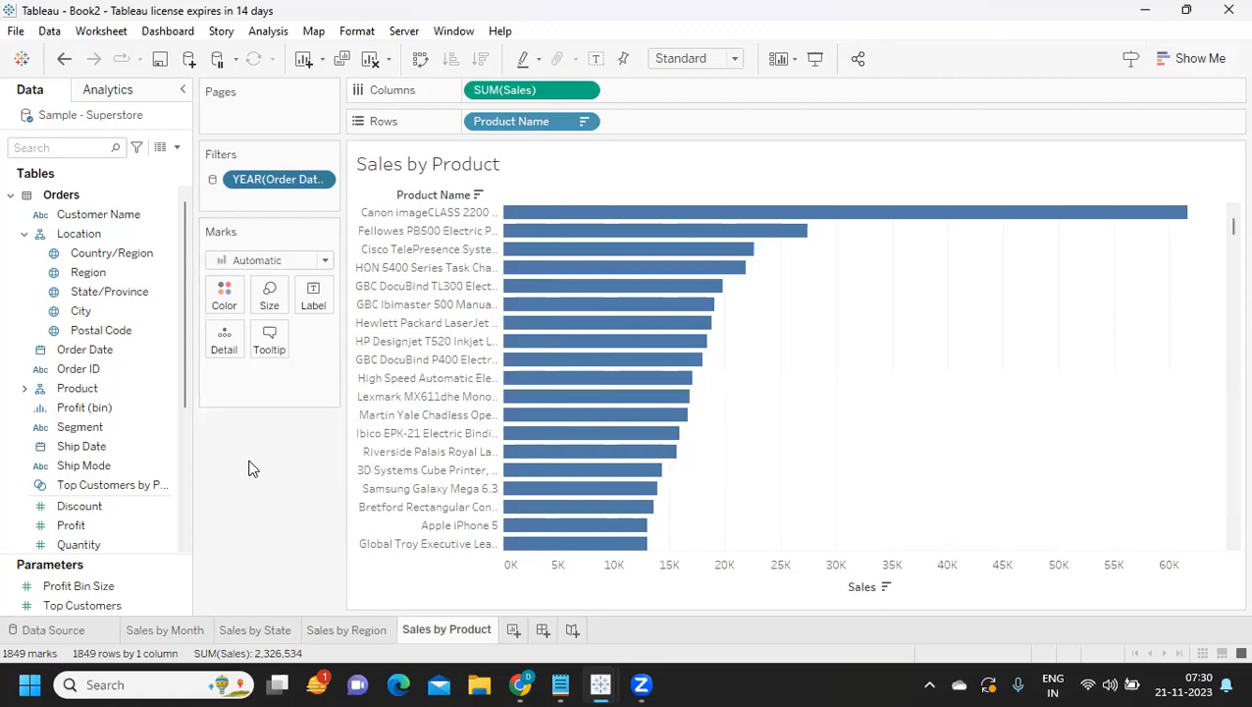
- Add a State/Province filter with all values selected to the Sales by State worksheet
click(249, 629)
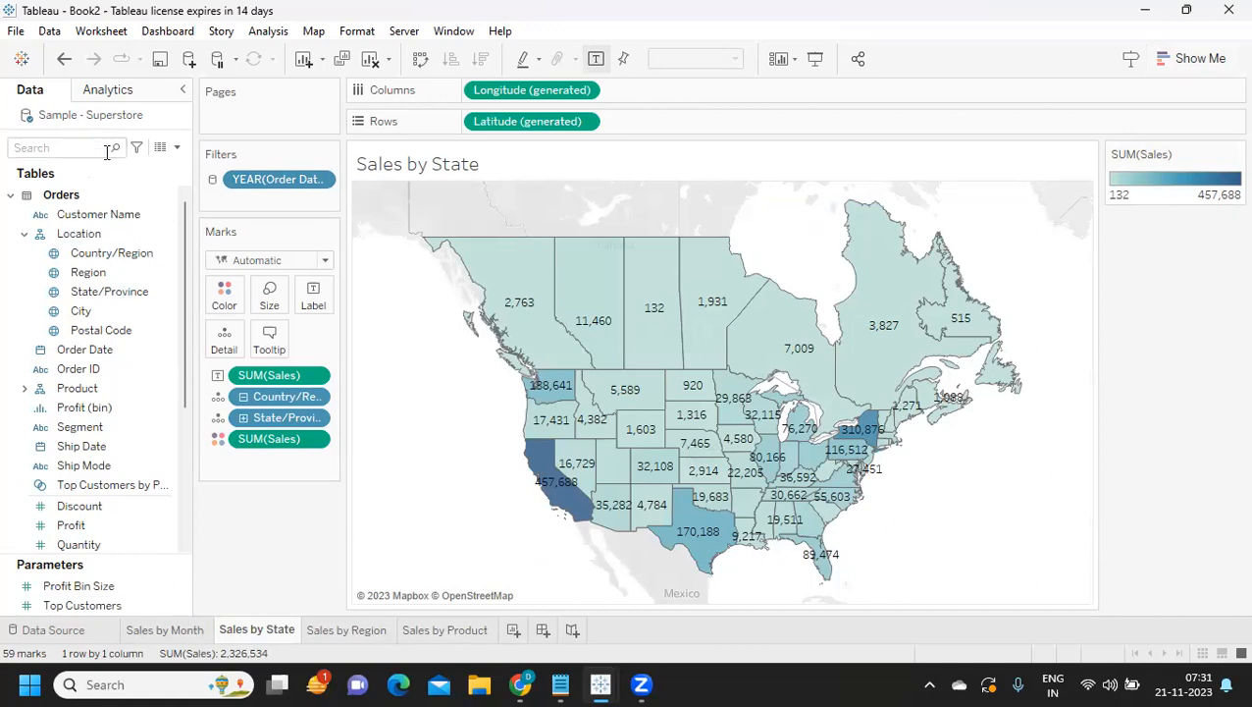
text(sta)
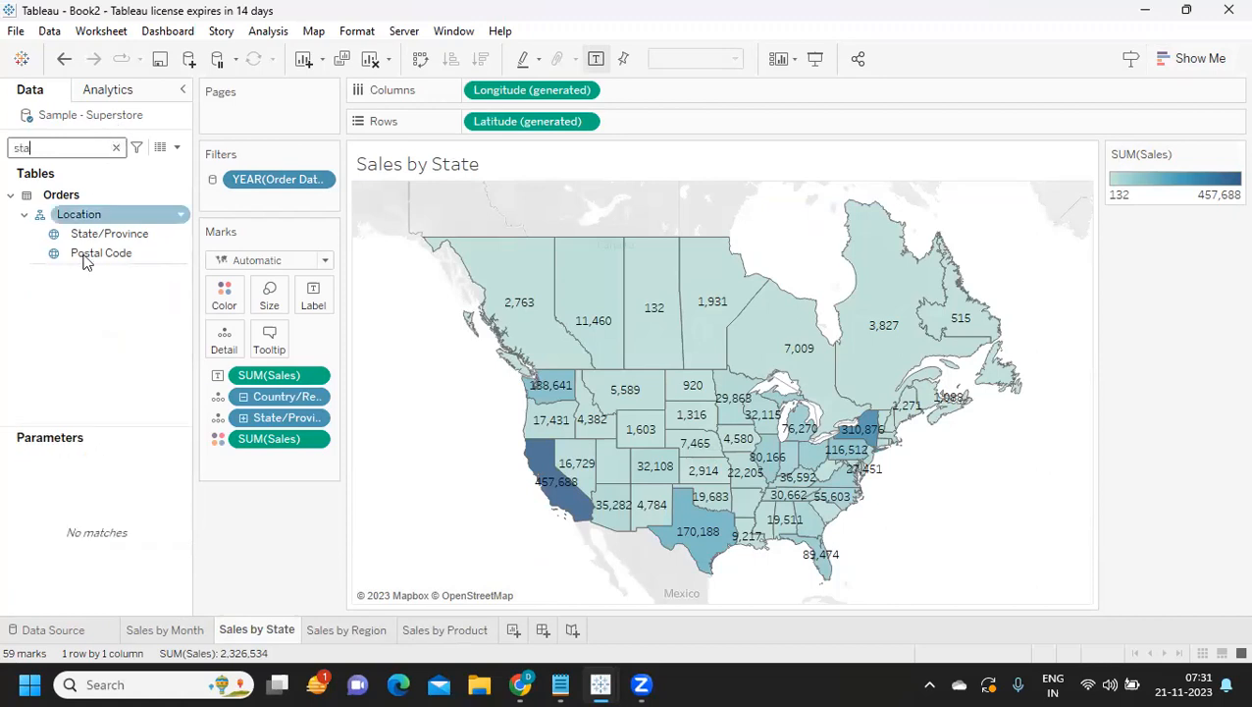
drag(143, 230, 249, 204)
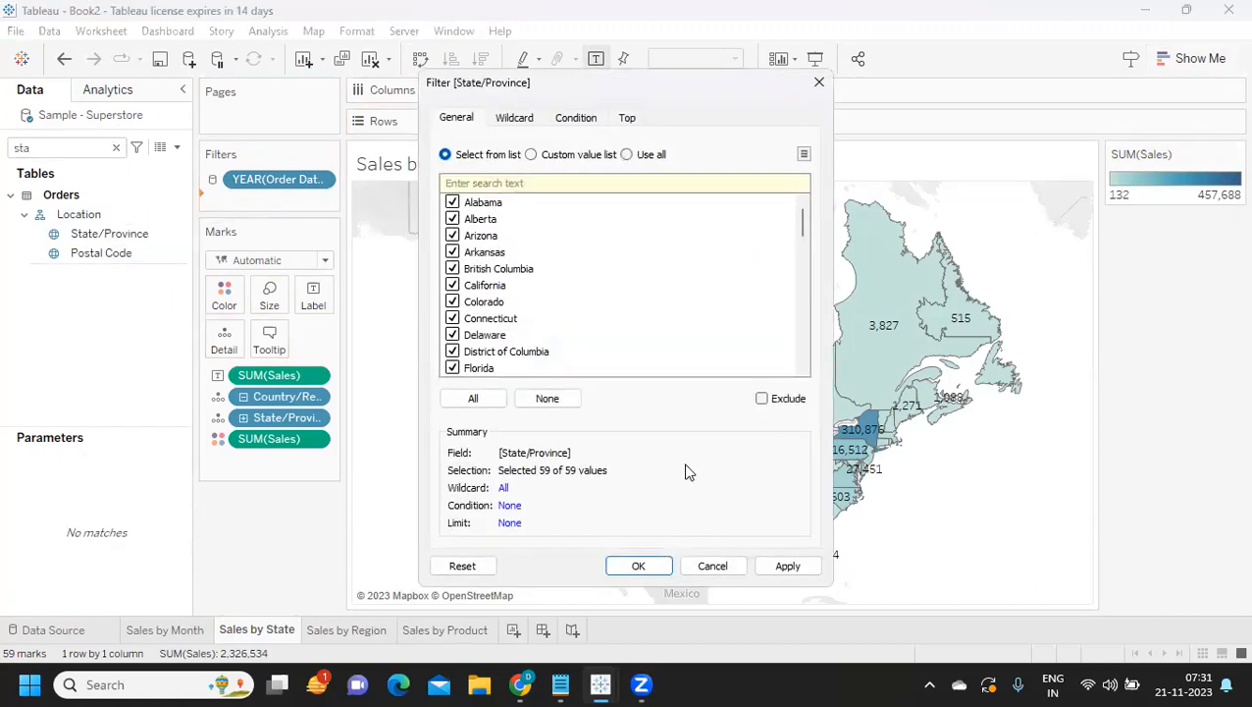
click(788, 566)
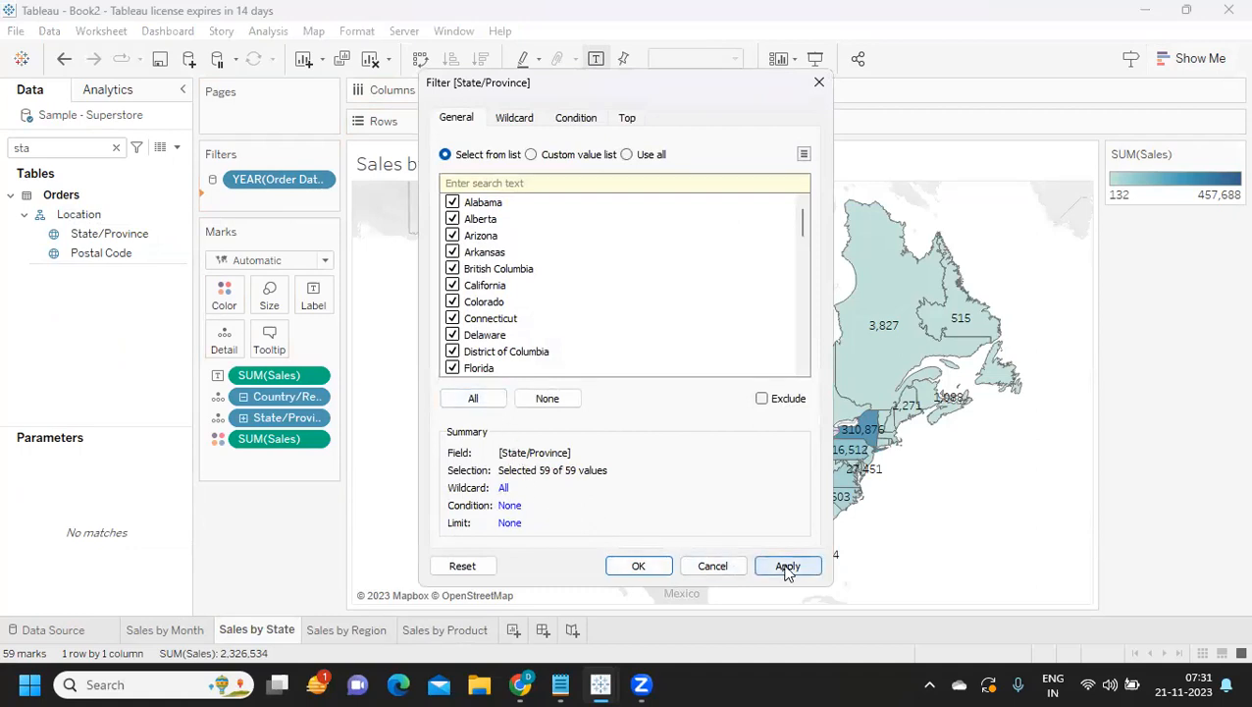
click(648, 570)
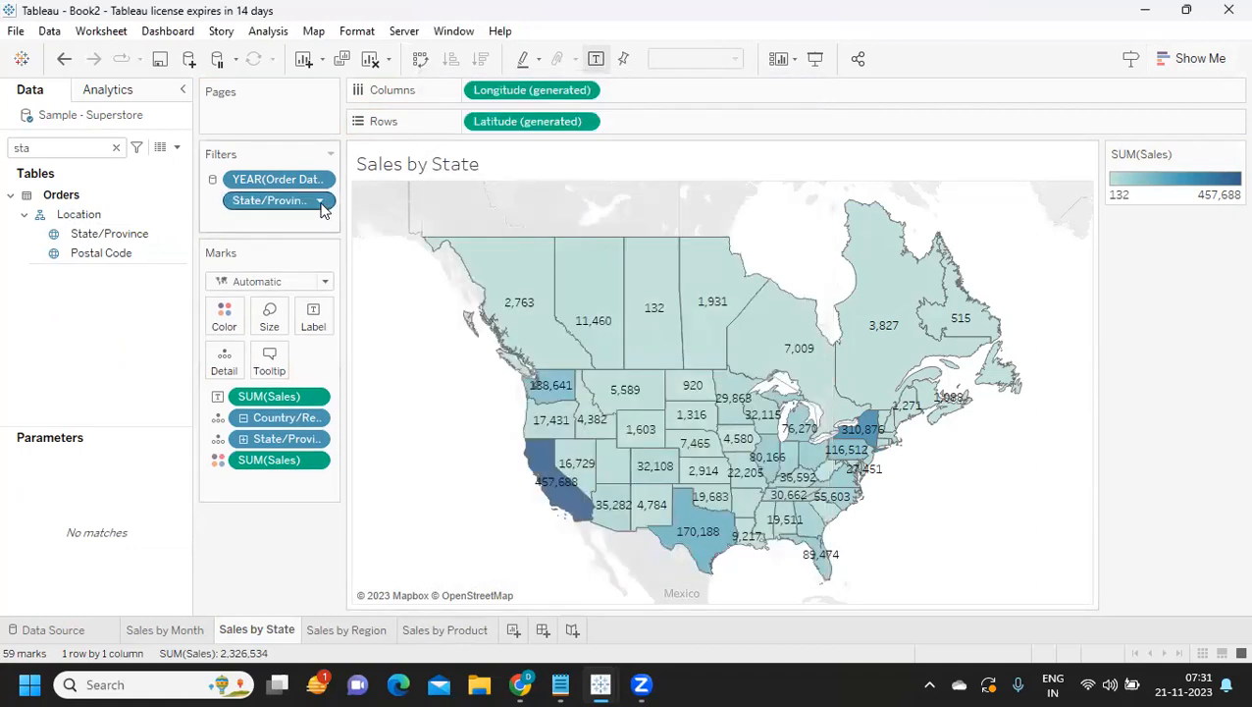
- Show the State/Province filter, apply it to all worksheets using this data source, and clear the field search
click(320, 202)
click(323, 257)
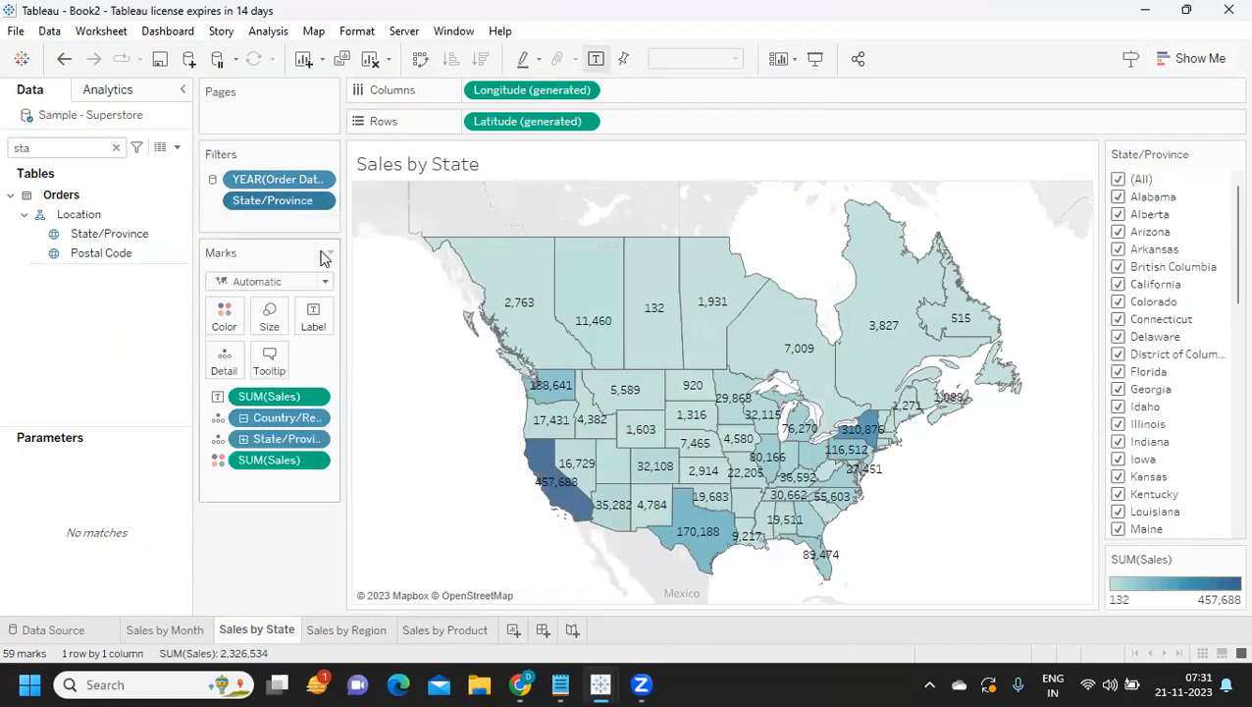
click(322, 203)
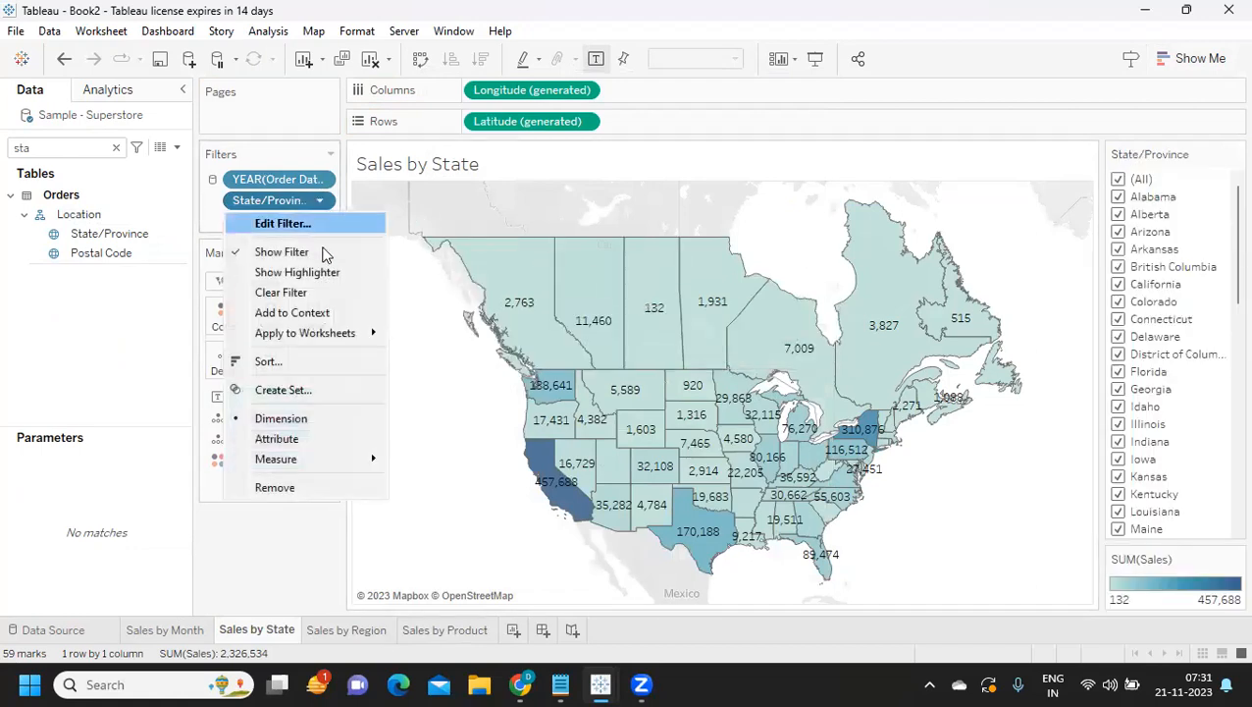
mouse_move(339, 333)
click(450, 354)
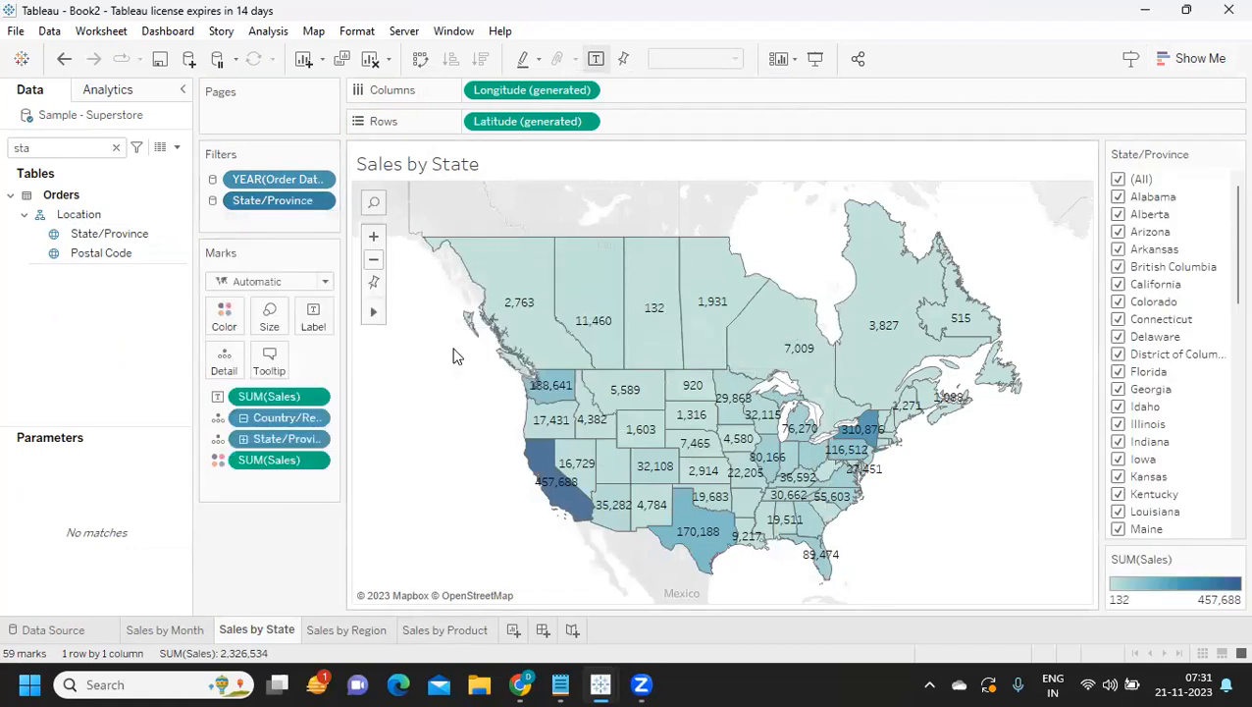
click(116, 147)
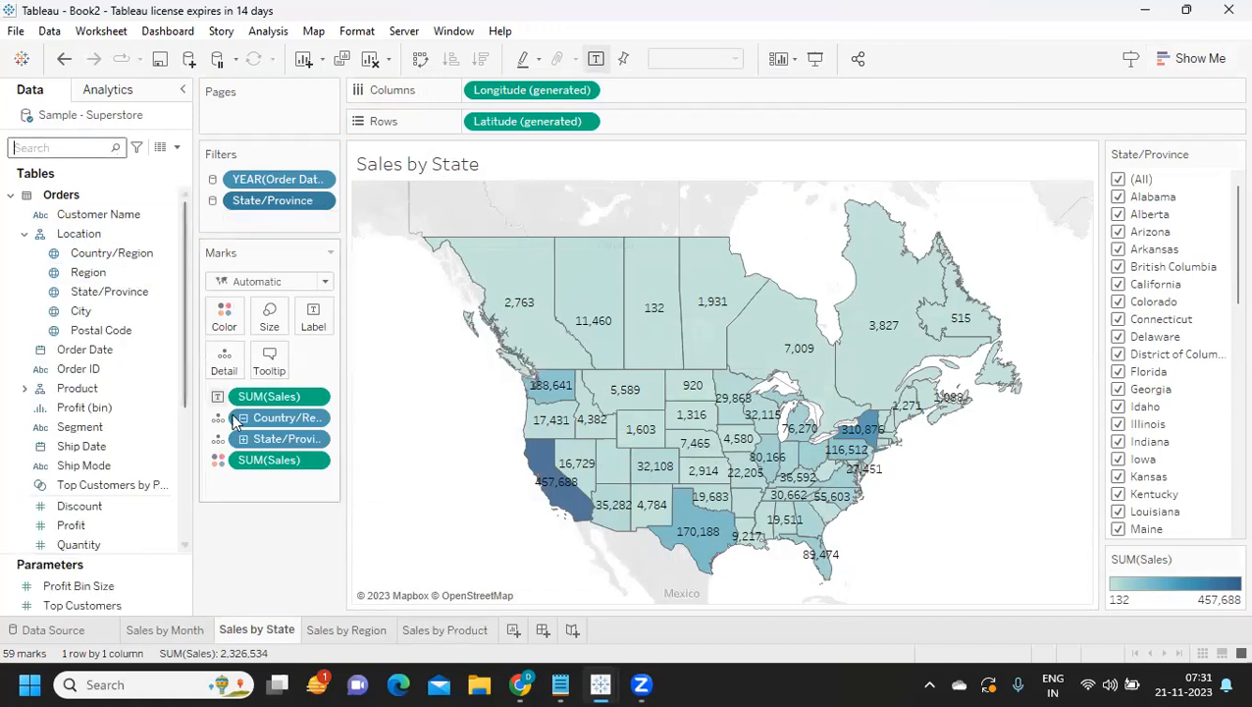
click(282, 553)
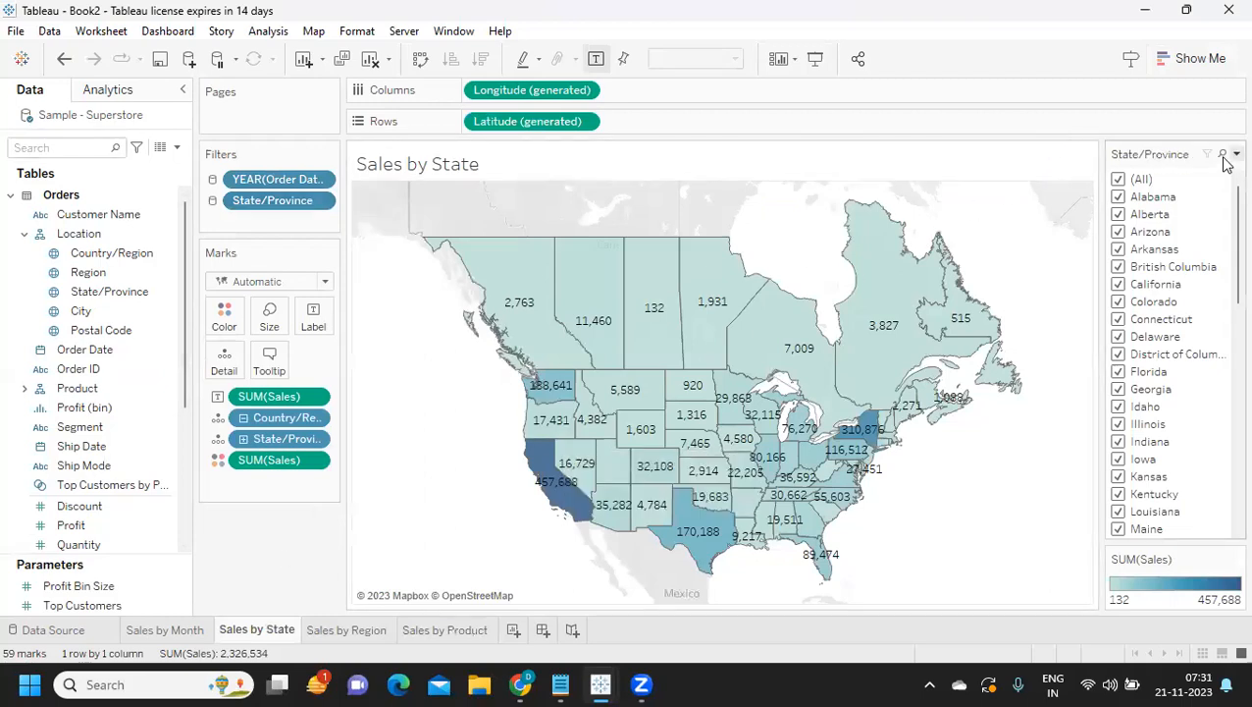
- Create a new dashboard and set its fixed size to 1000 x 400 px
click(540, 629)
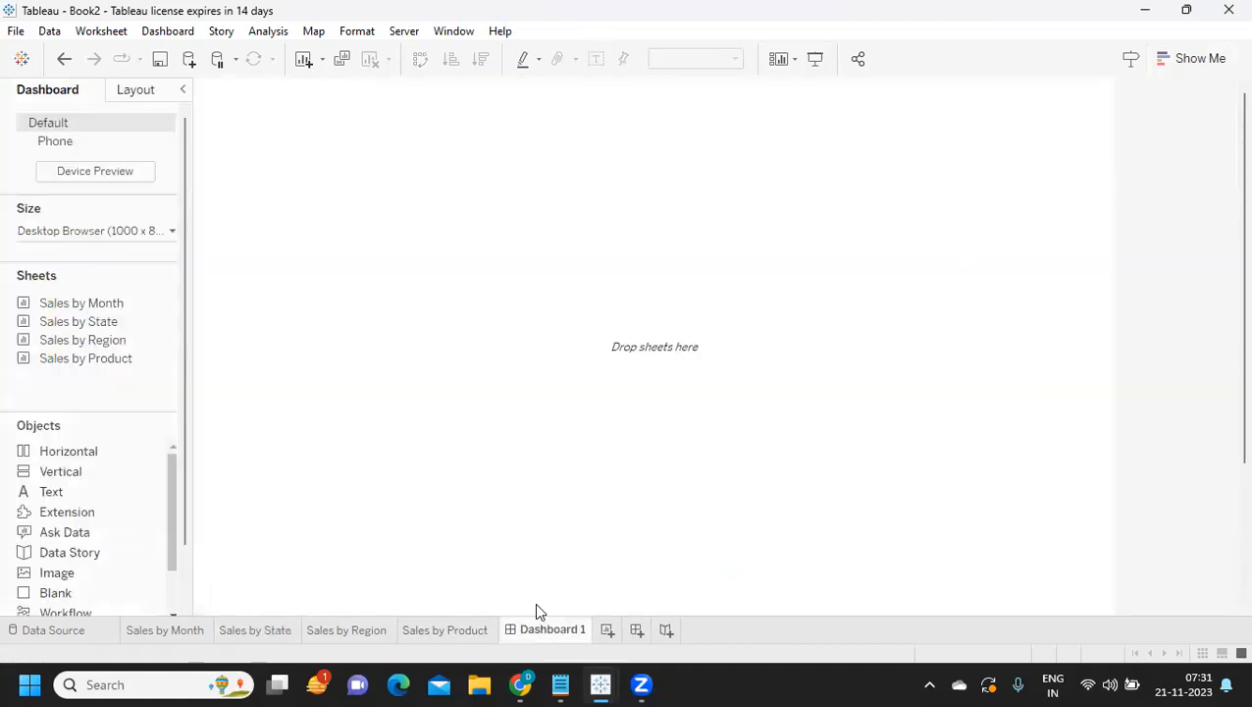
click(59, 232)
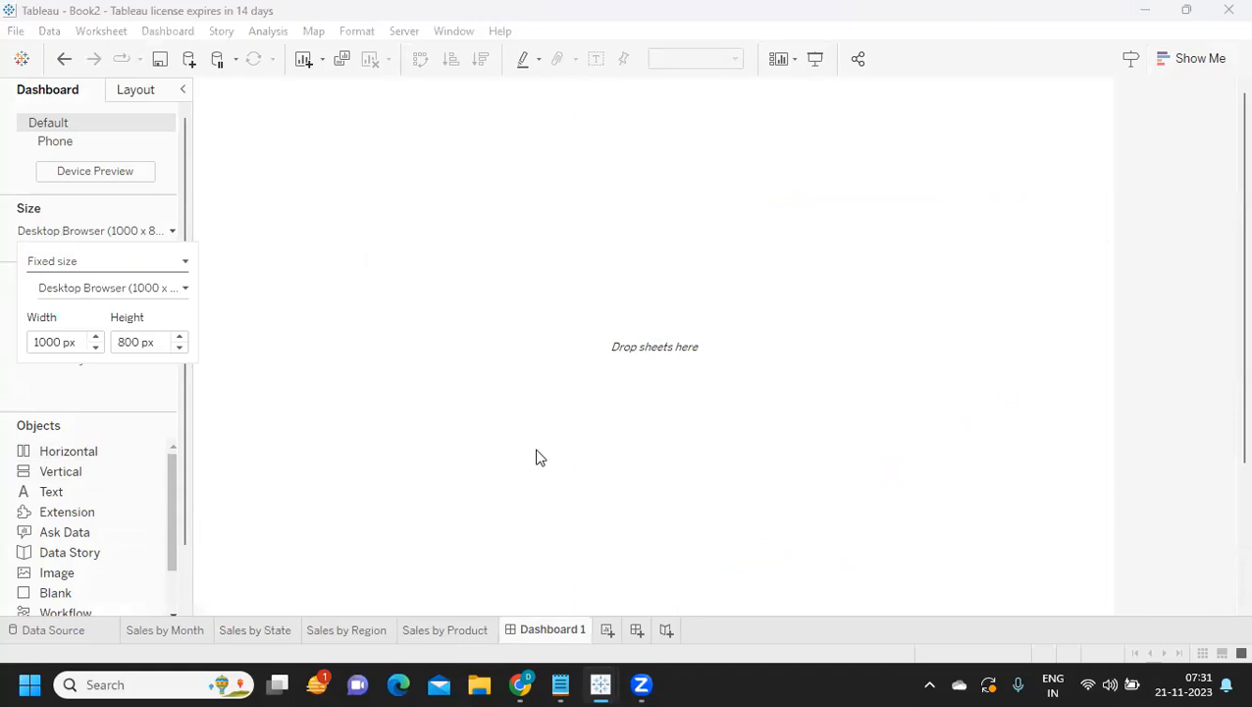
click(179, 348)
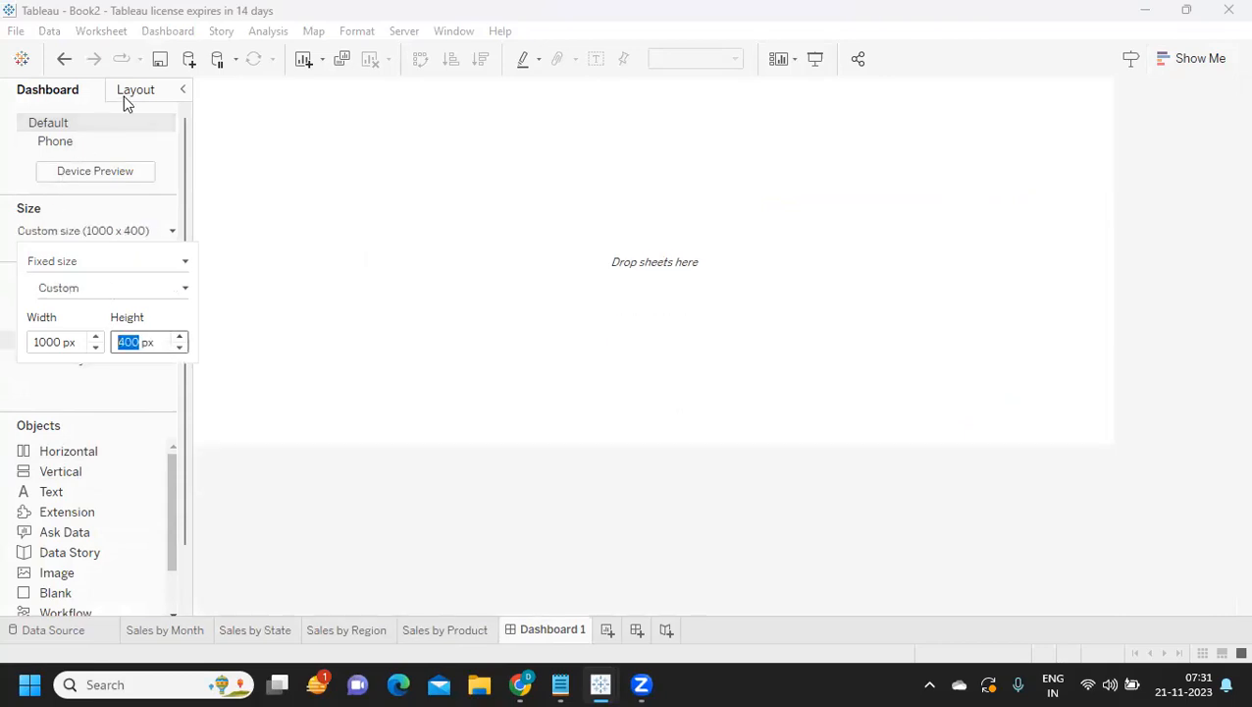
- Format the dashboard with a light gray default shading
click(167, 31)
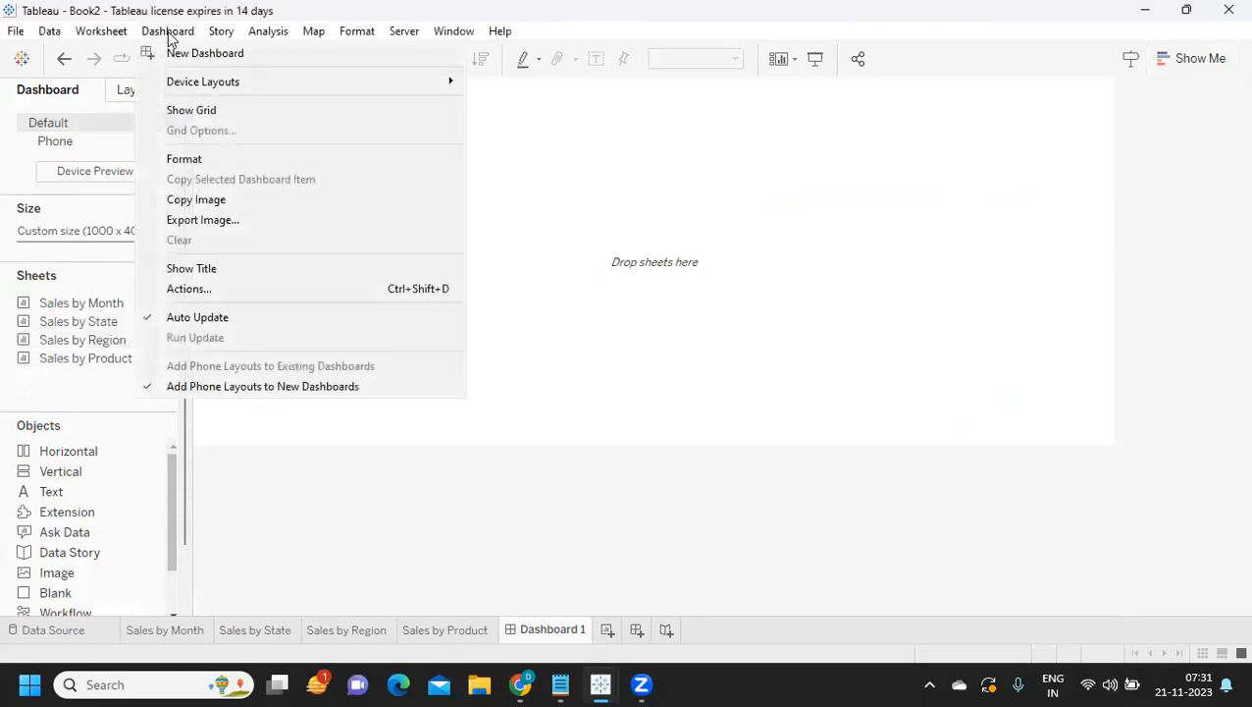
click(183, 159)
click(105, 145)
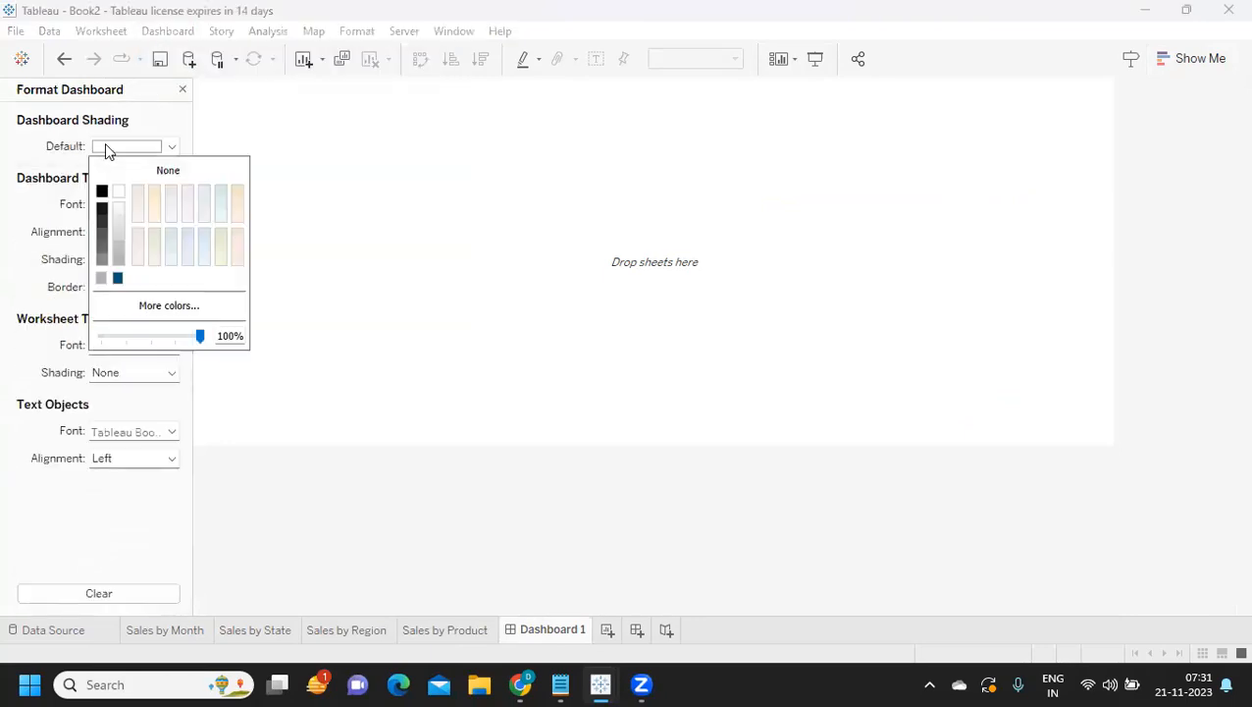
click(101, 258)
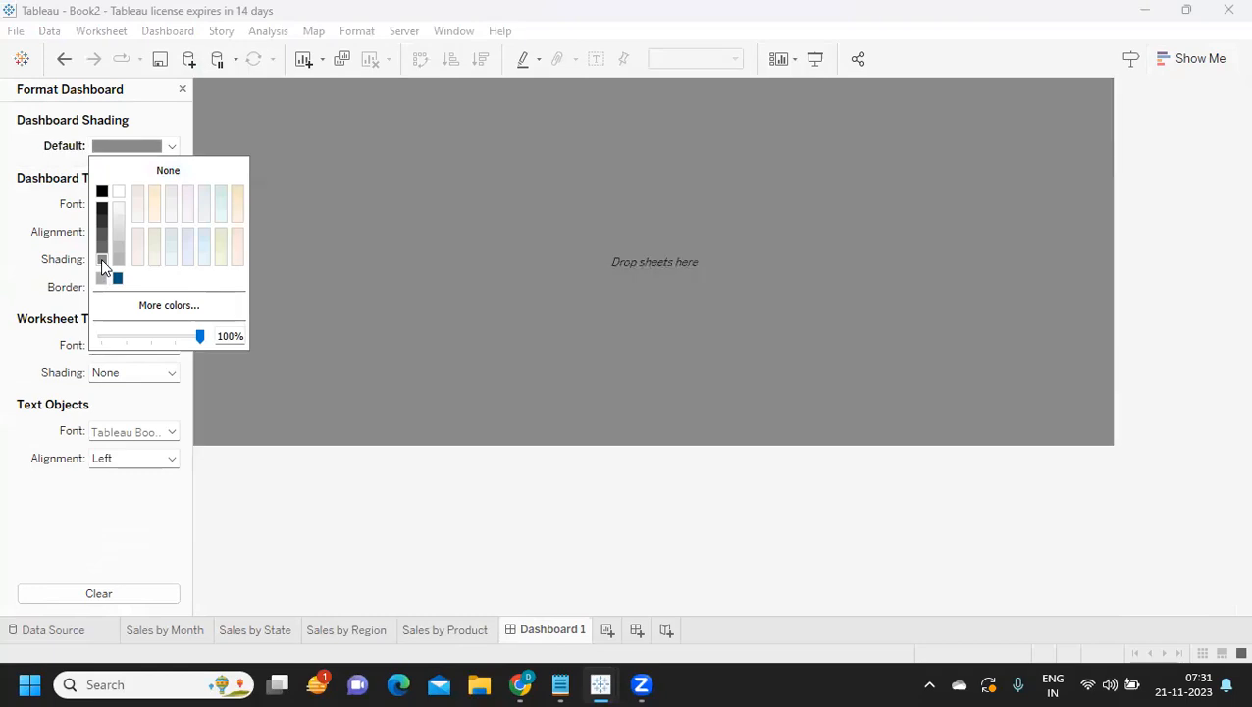
click(118, 259)
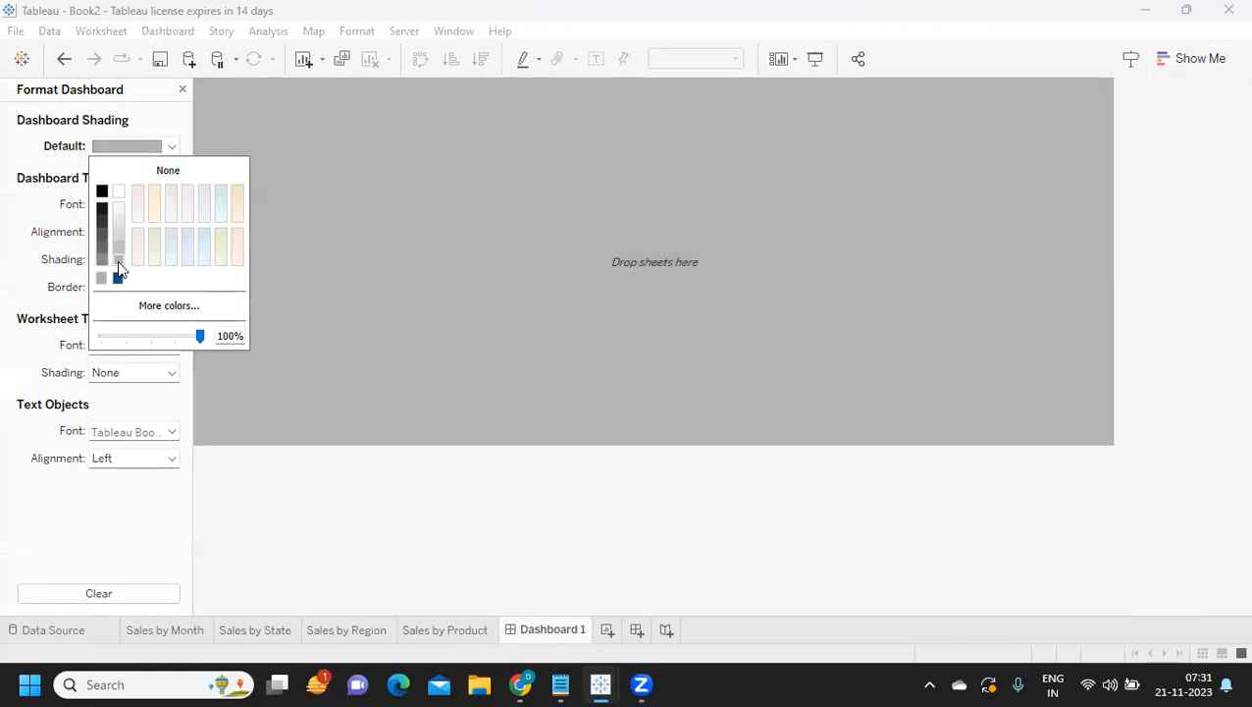
click(144, 488)
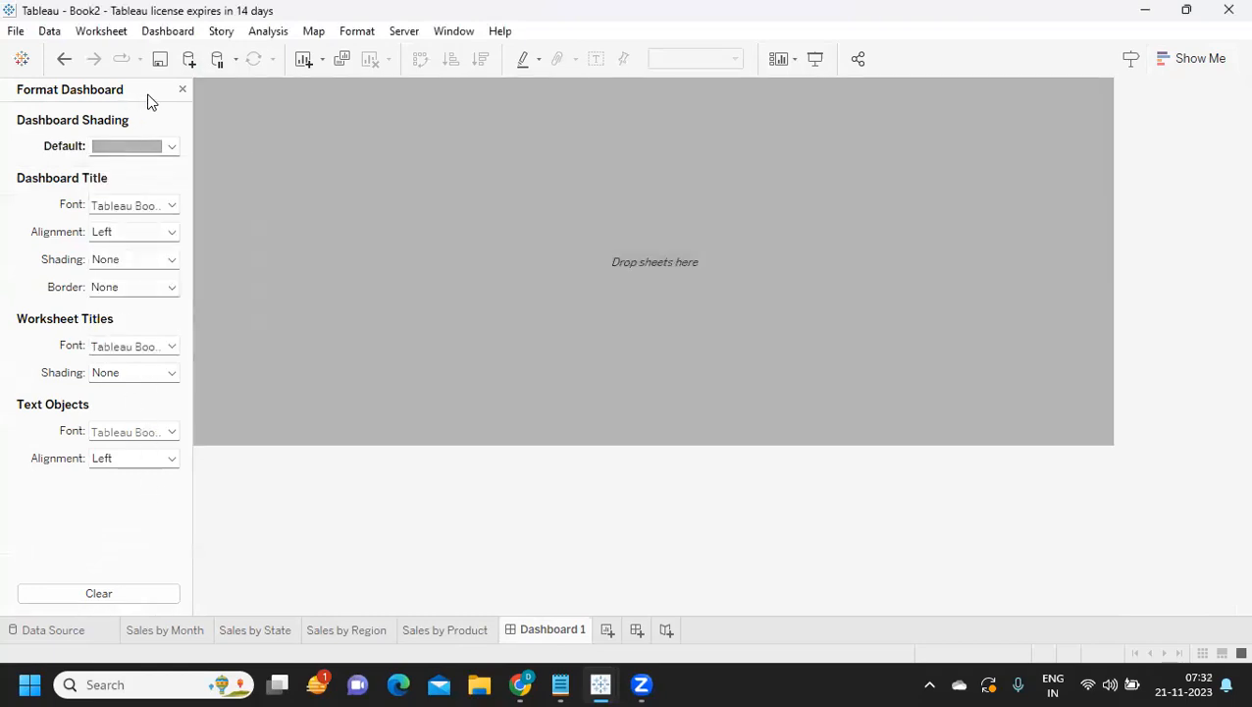
click(181, 89)
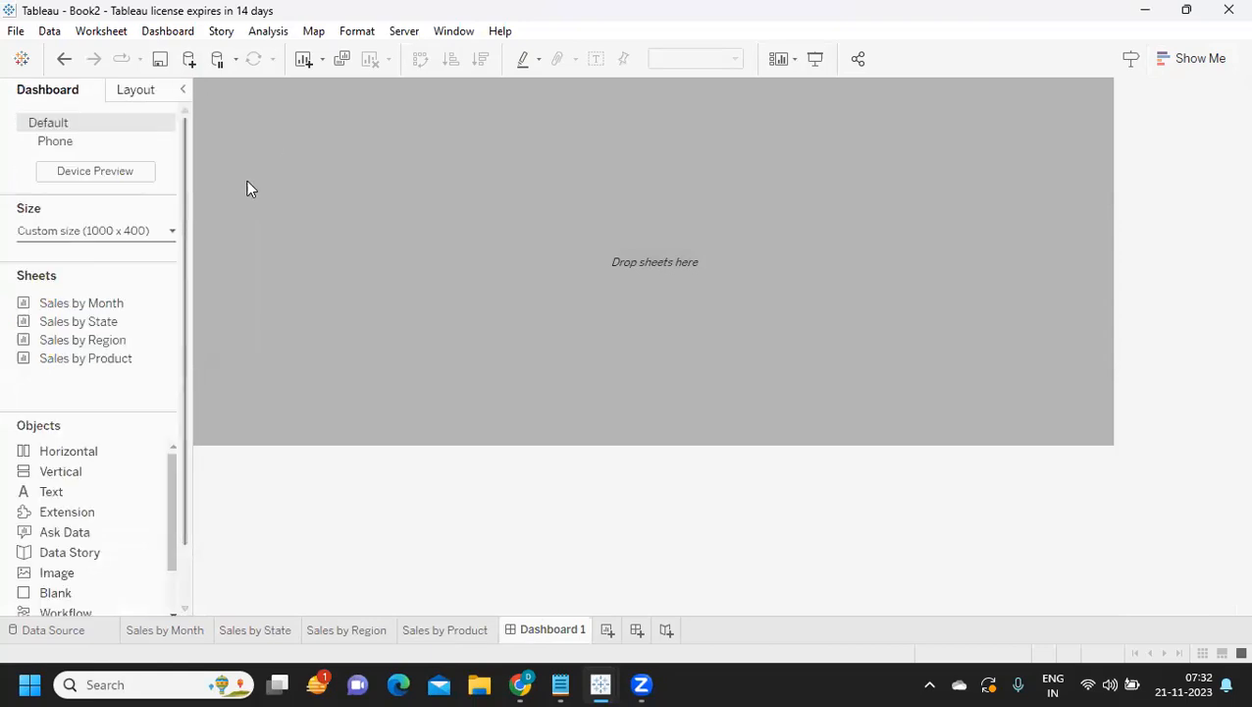
- Set the dashboard's fixed height to 600 px
click(136, 235)
click(178, 337)
click(179, 337)
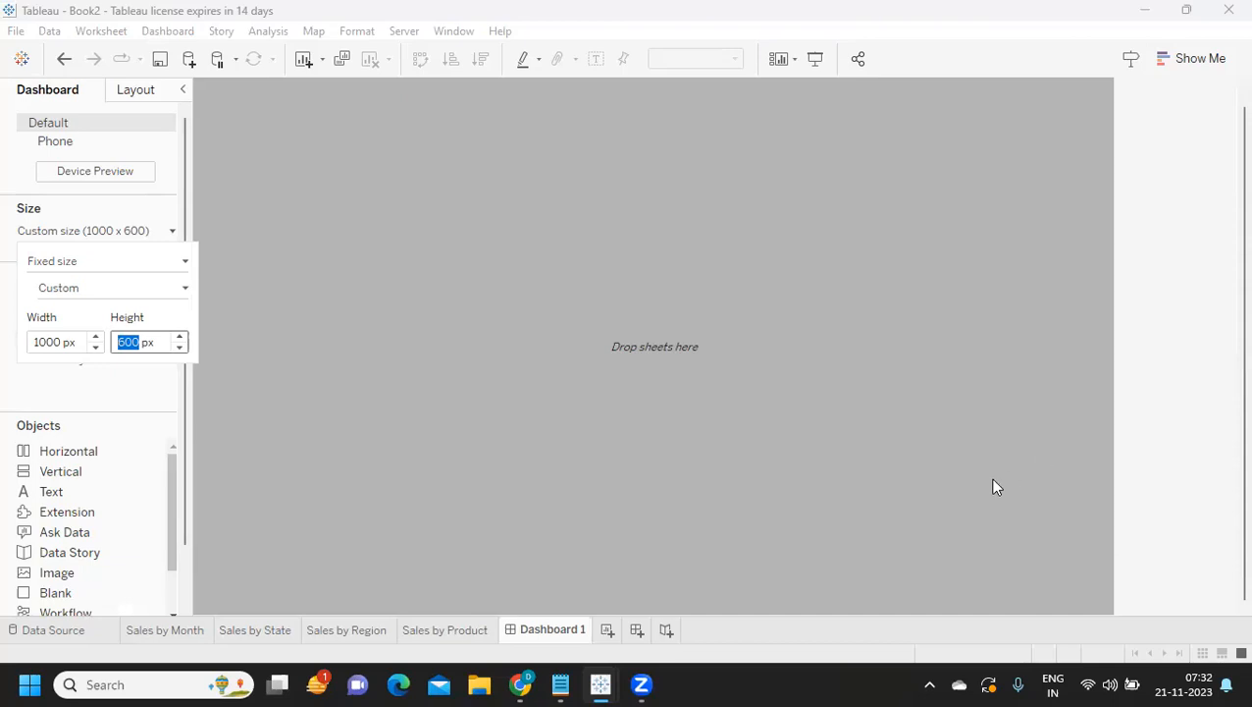
click(121, 400)
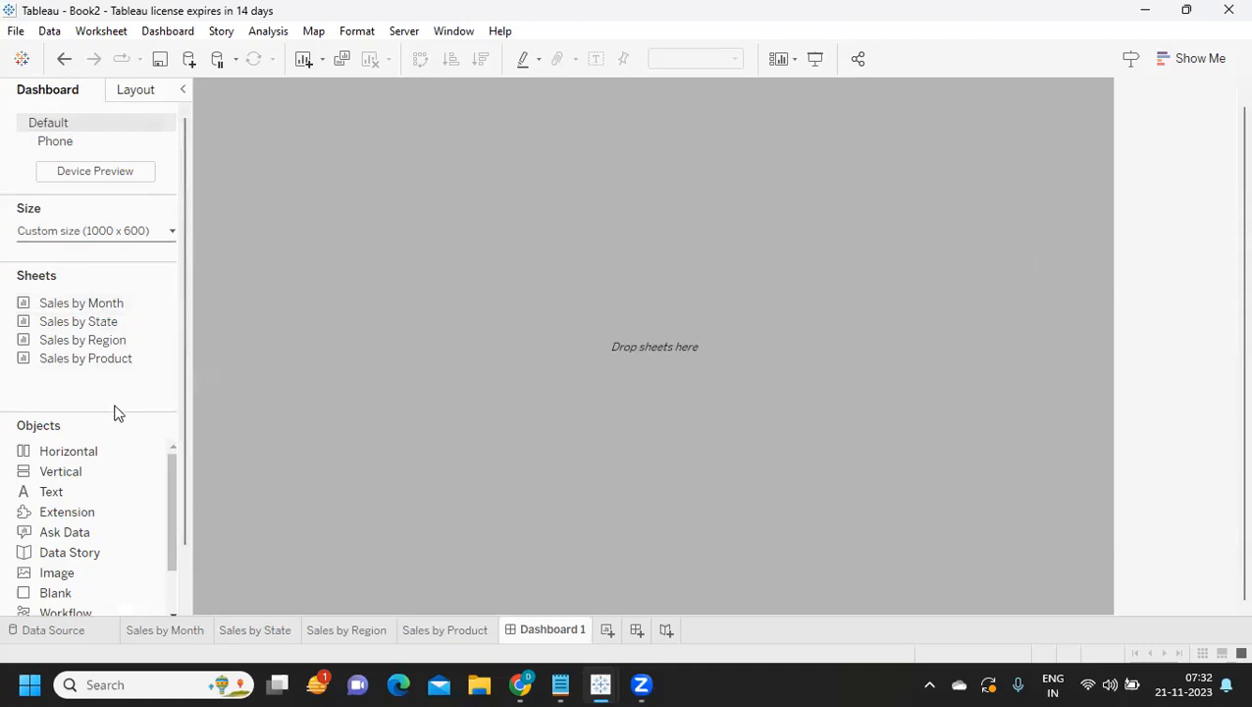
- Switch the dashboard's placement mode for new objects from tiled to floating
scroll(93, 500, down, 2)
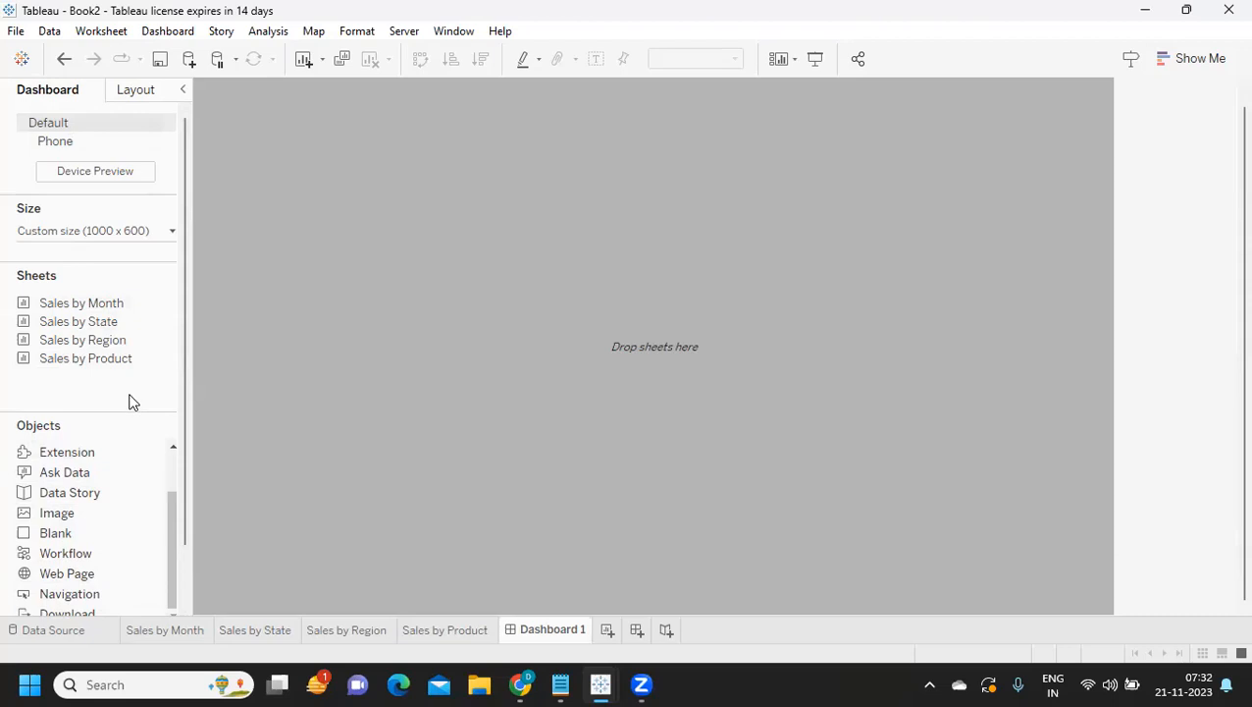
scroll(133, 402, down, 1)
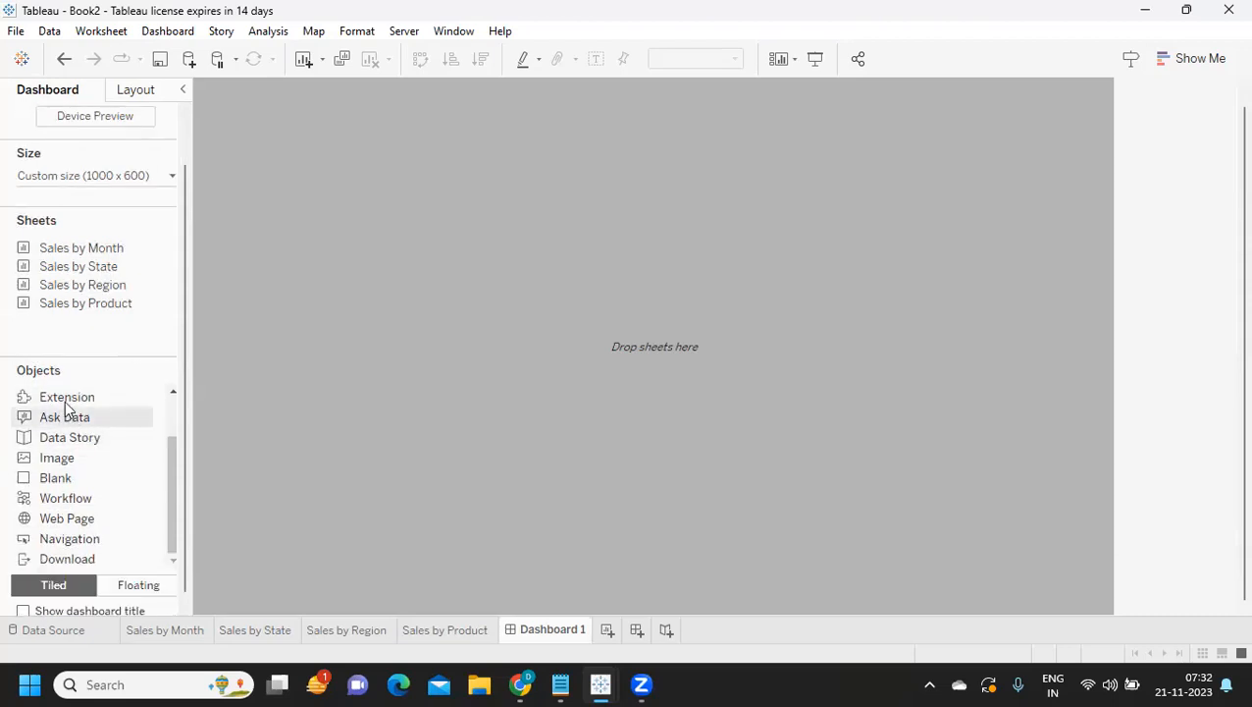
scroll(115, 342, up, 1)
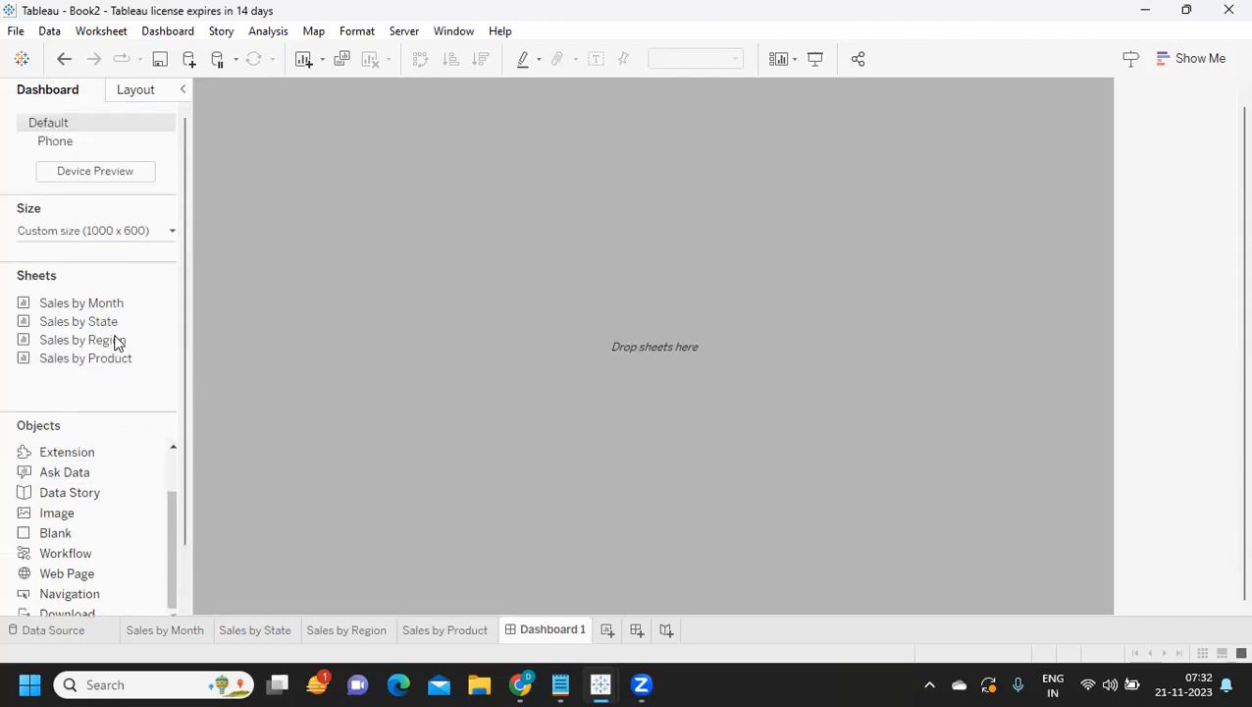
scroll(115, 343, down, 1)
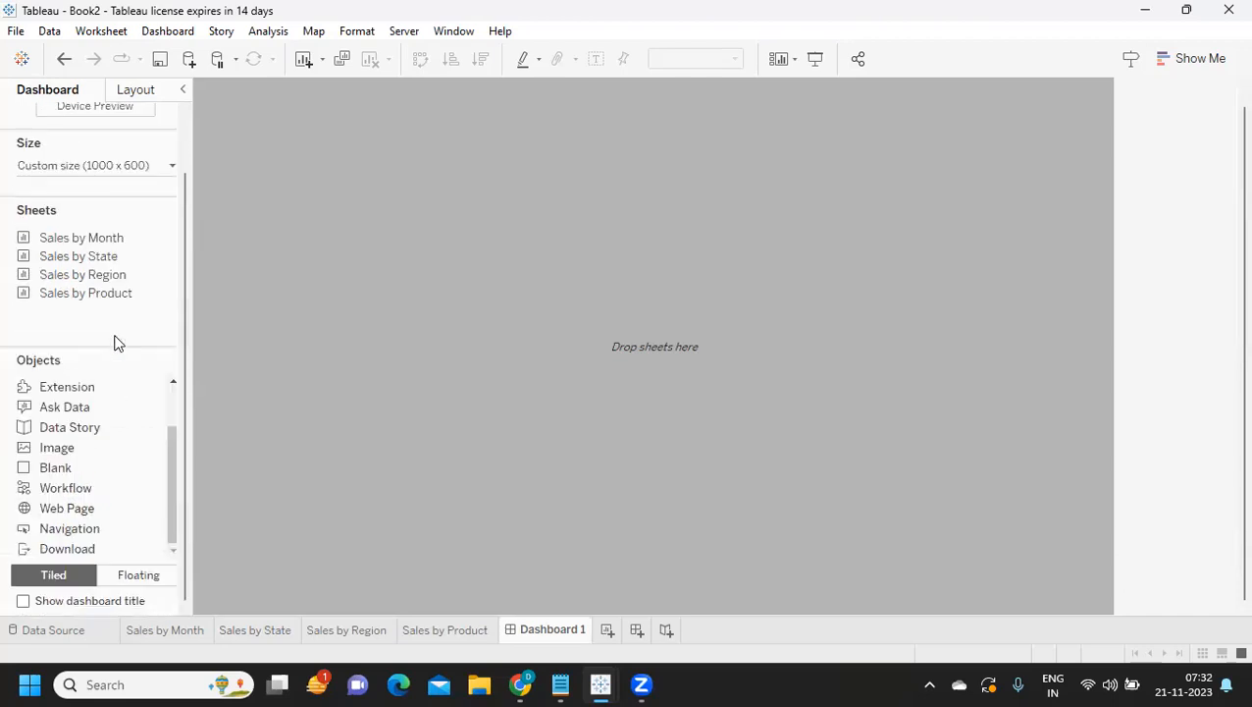
click(135, 574)
- Place a floating vertical container at the dashboard's upper edge and resize it into a slim header strip spanning nearly the full width
mouse_move(136, 294)
scroll(126, 313, up, 1)
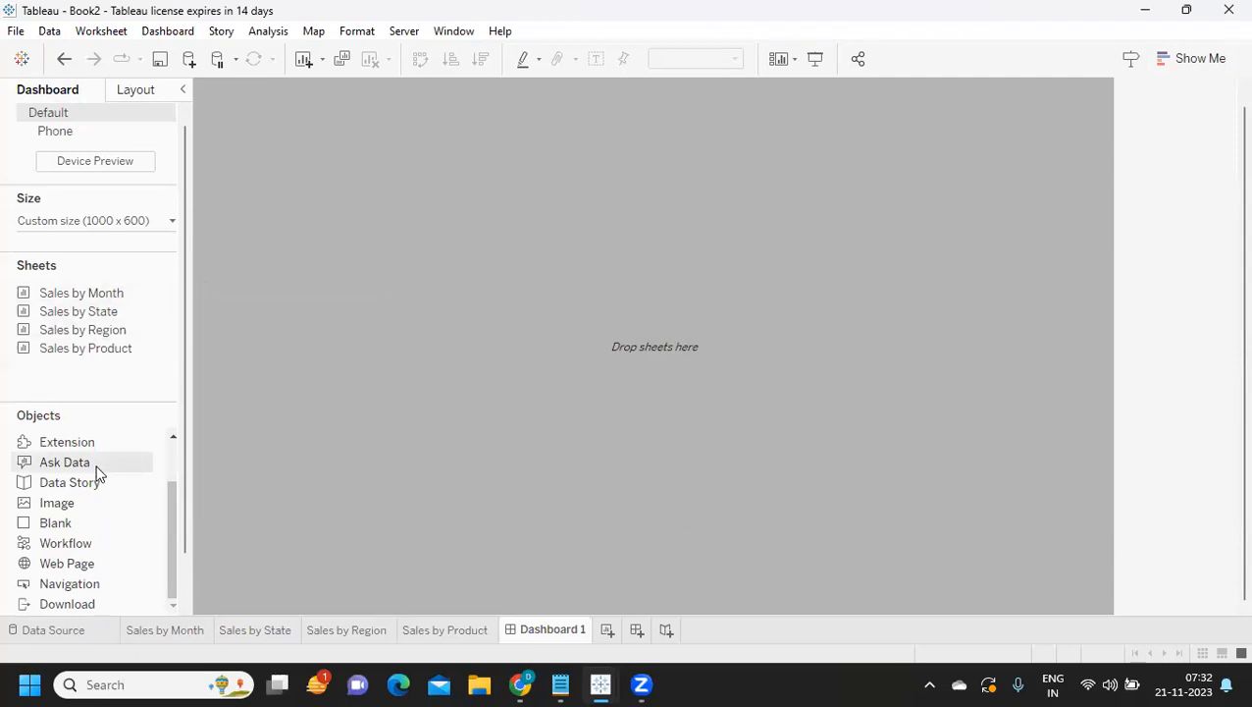
scroll(92, 493, up, 2)
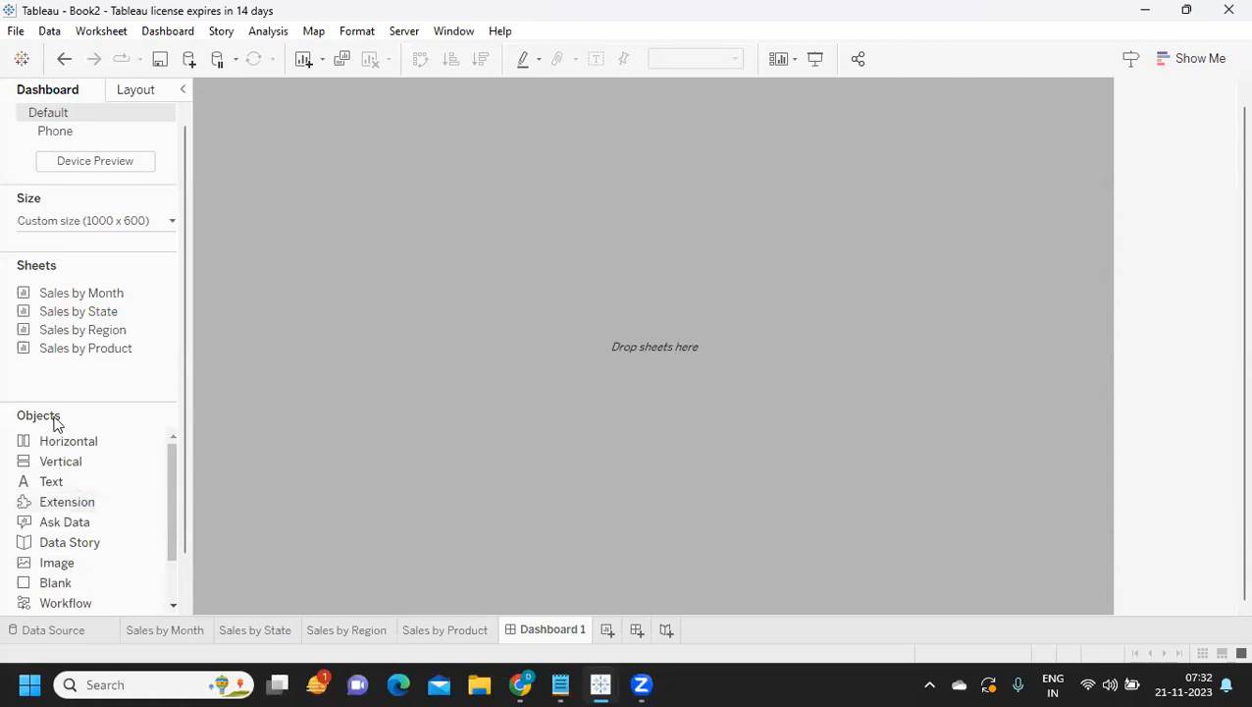
drag(54, 464, 206, 92)
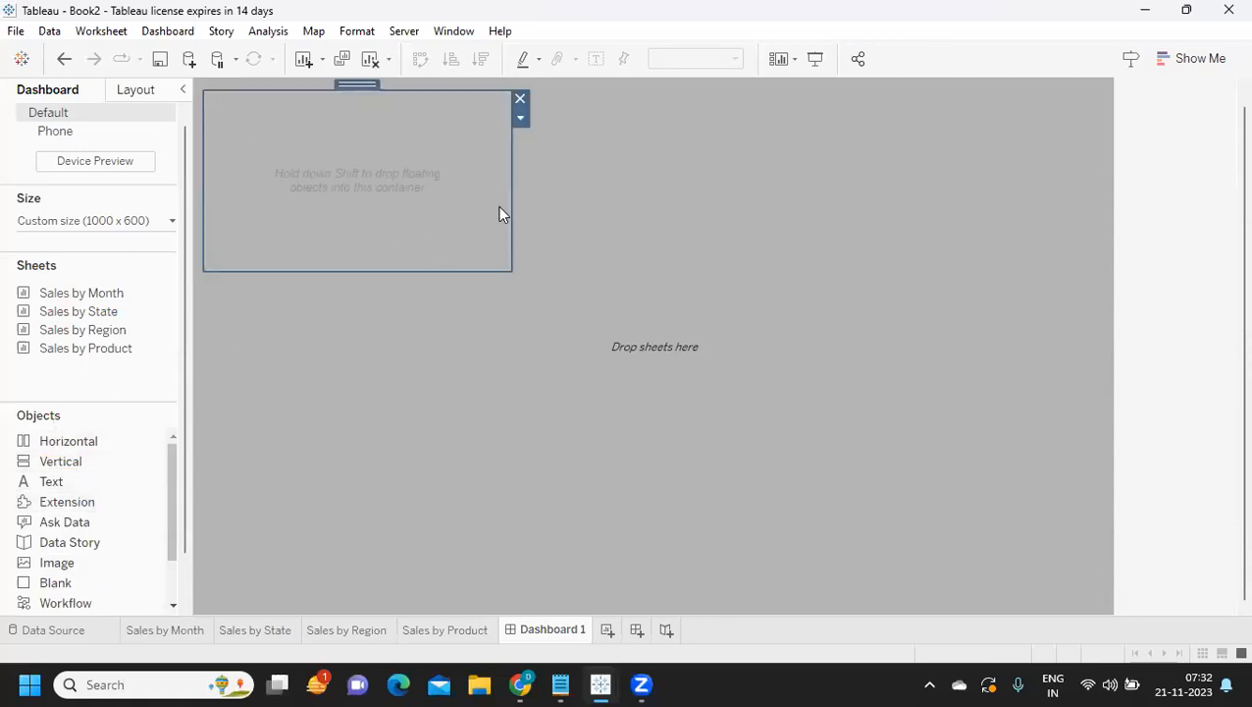
drag(508, 206, 1107, 175)
drag(677, 272, 711, 144)
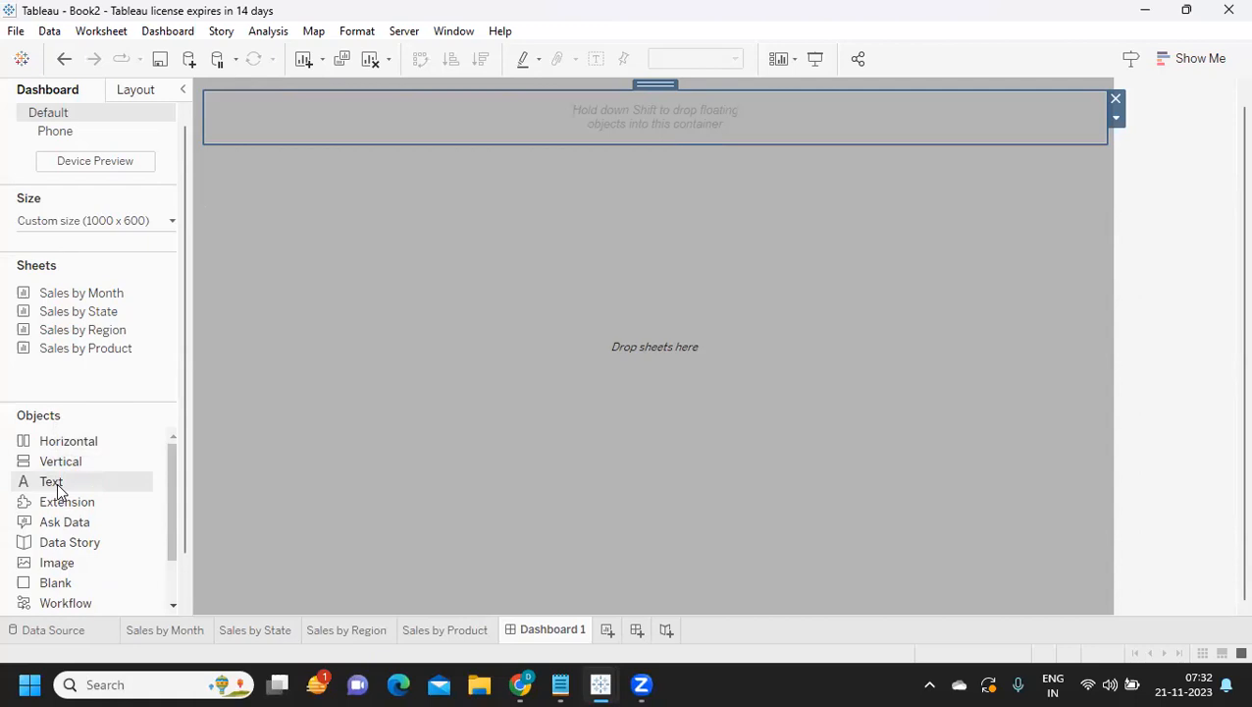
- Add a text object reading "Sales Dashboard" to the header container, formatted bold at size 36 in the Tableau Bold font
drag(57, 478, 474, 111)
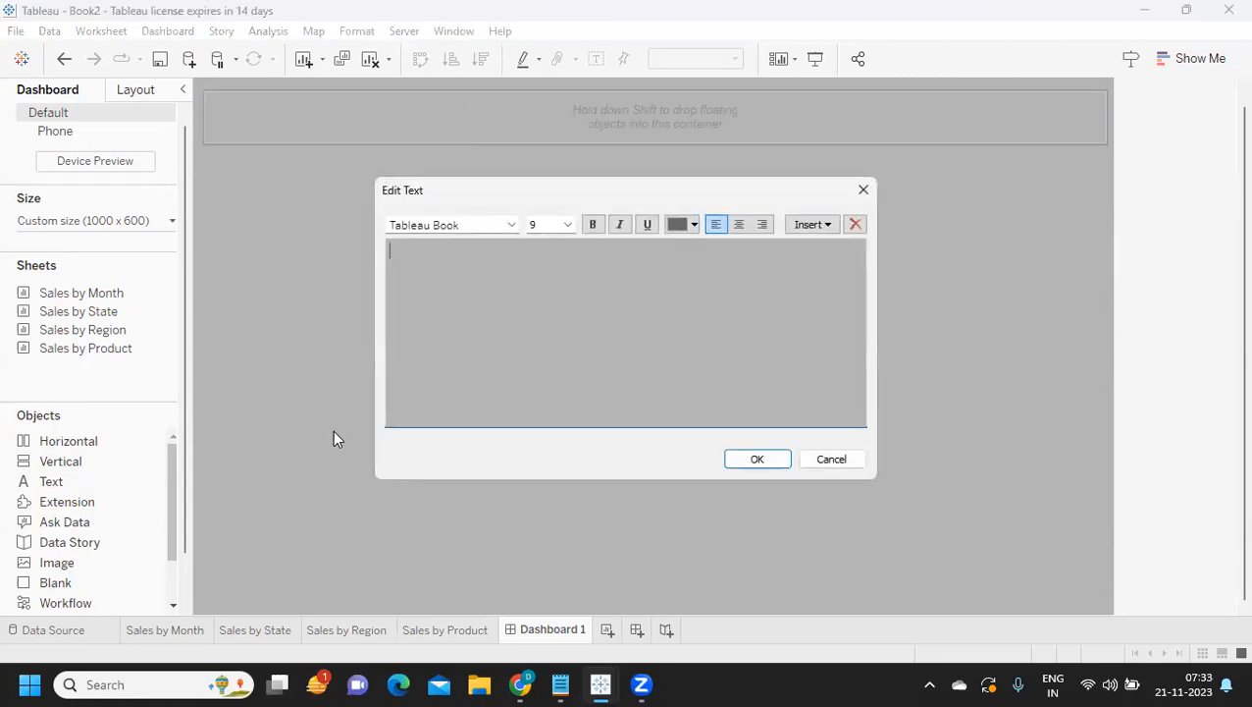
text(Sales Dashboard)
key(ctrl+a)
click(593, 225)
click(568, 225)
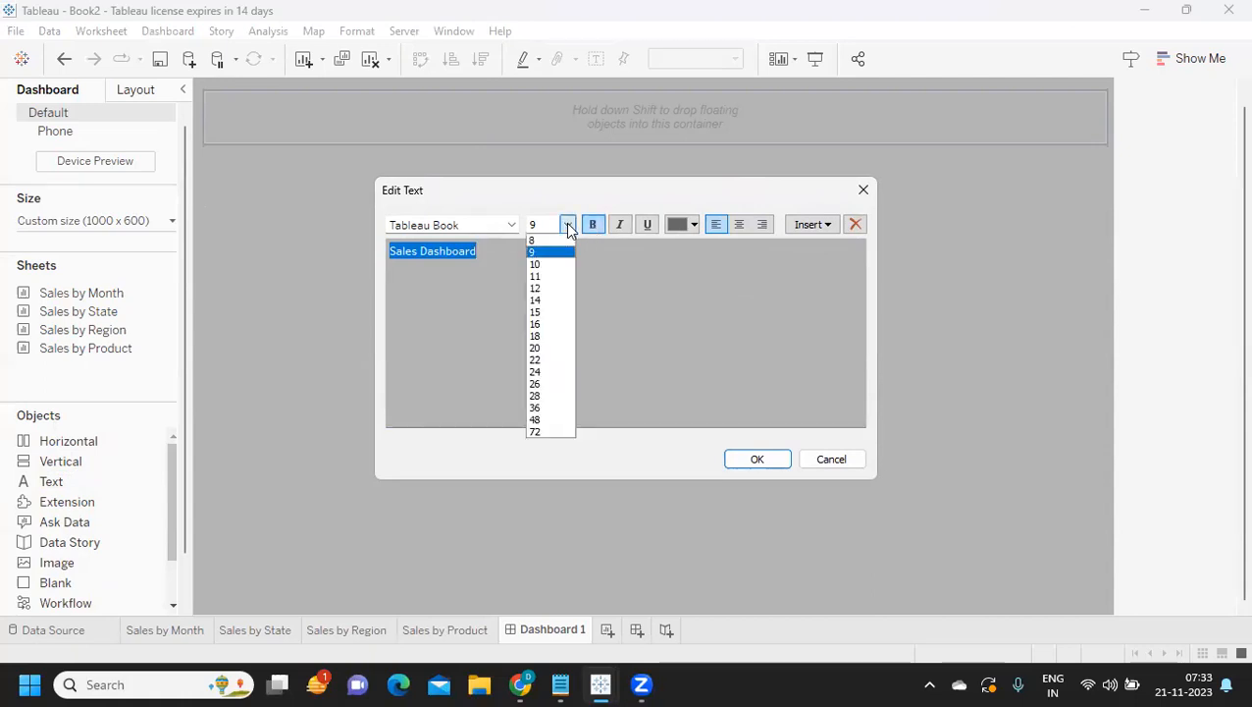
click(564, 408)
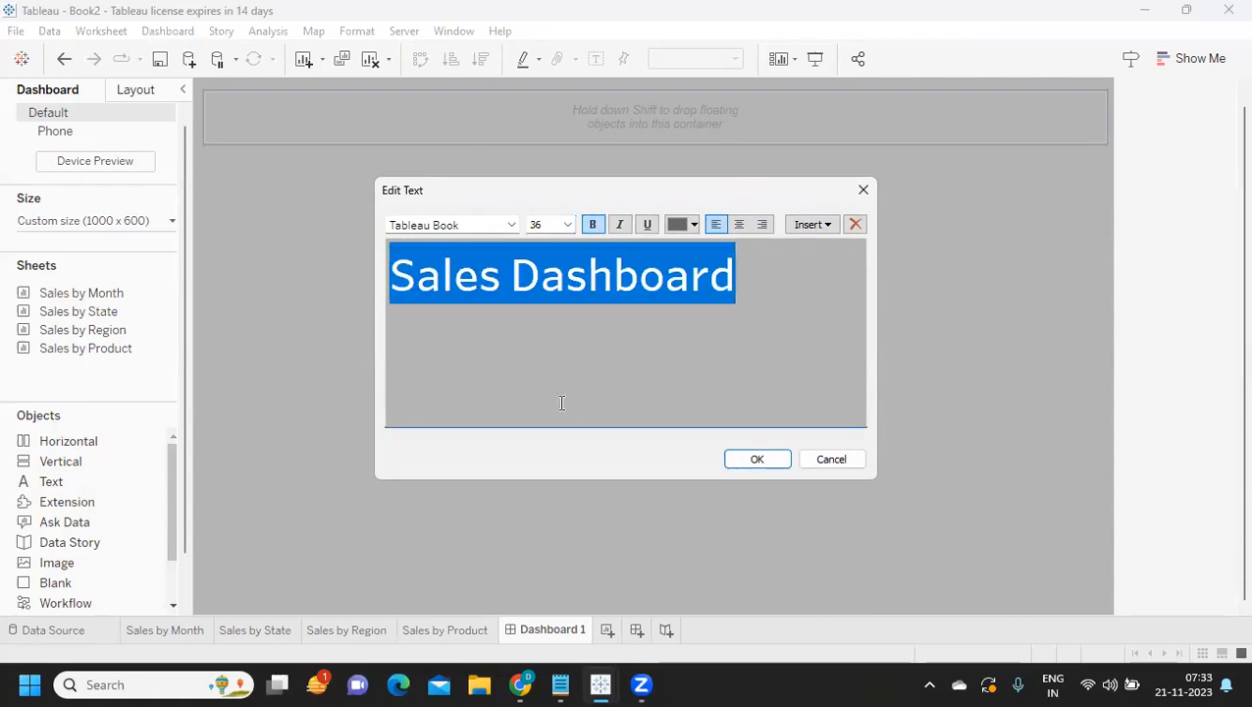
click(511, 225)
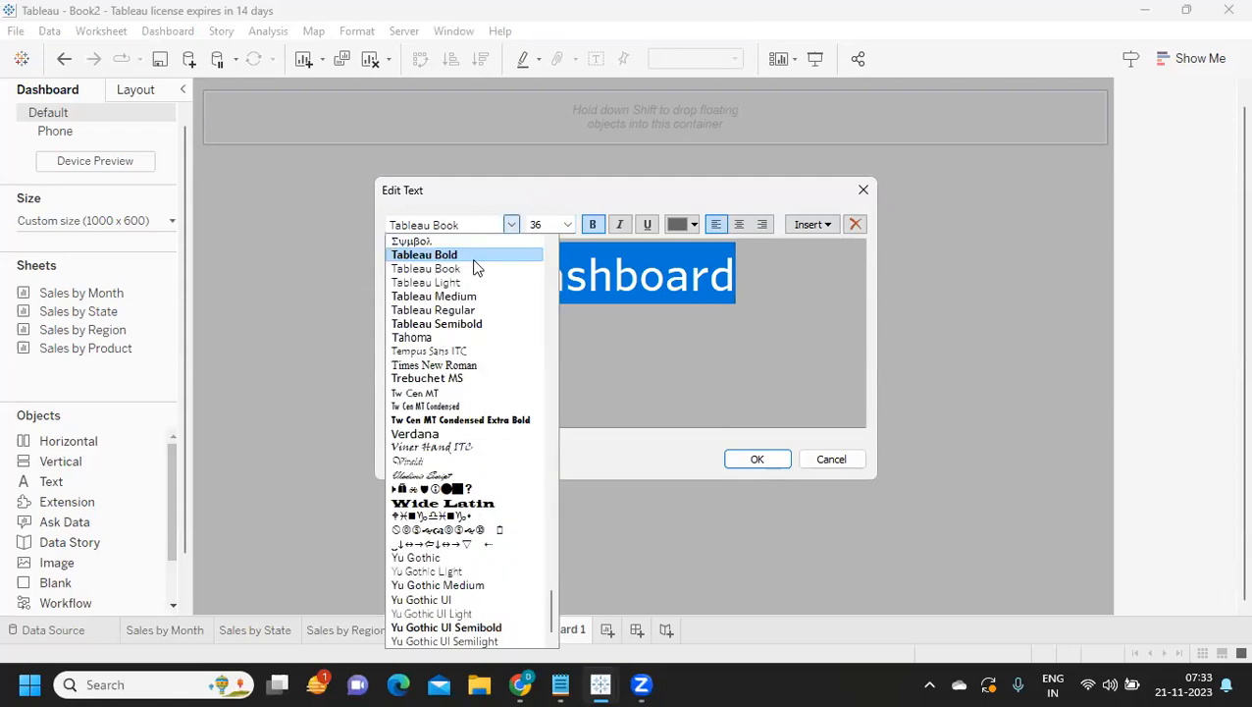
click(473, 255)
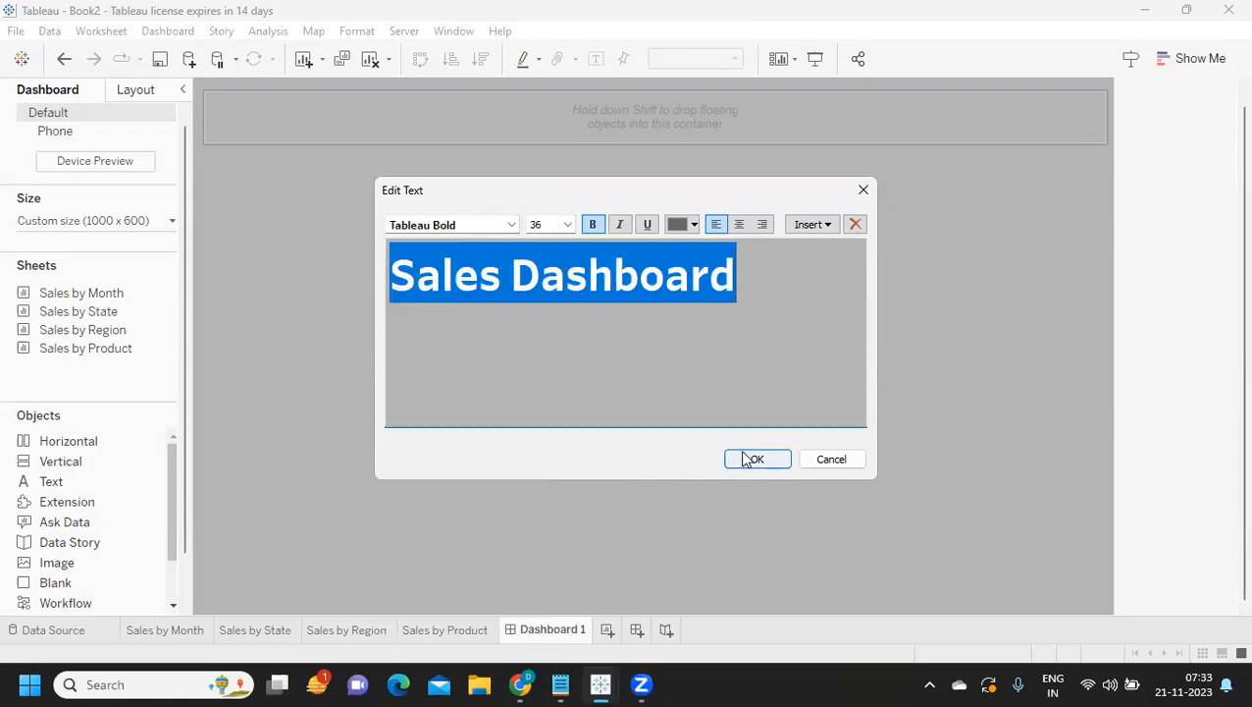
- Append "-2023" to the dashboard title text, color the whole title white and apply the text
click(767, 274)
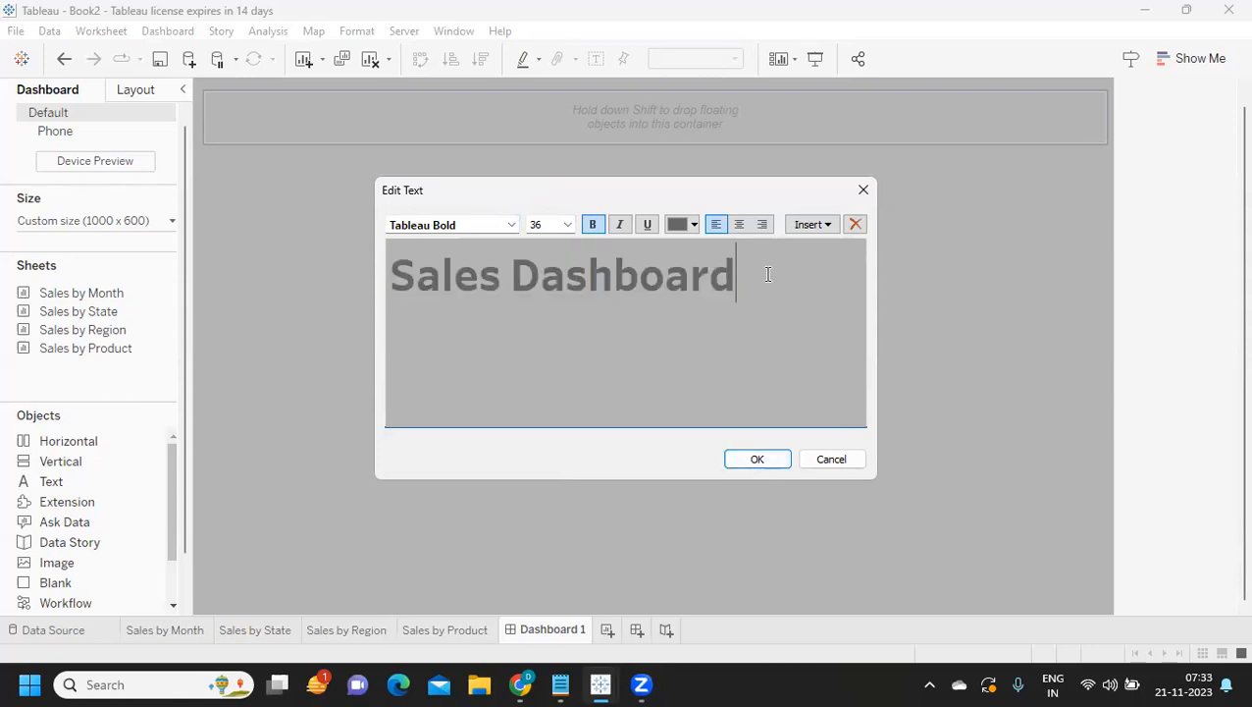
text(-2023)
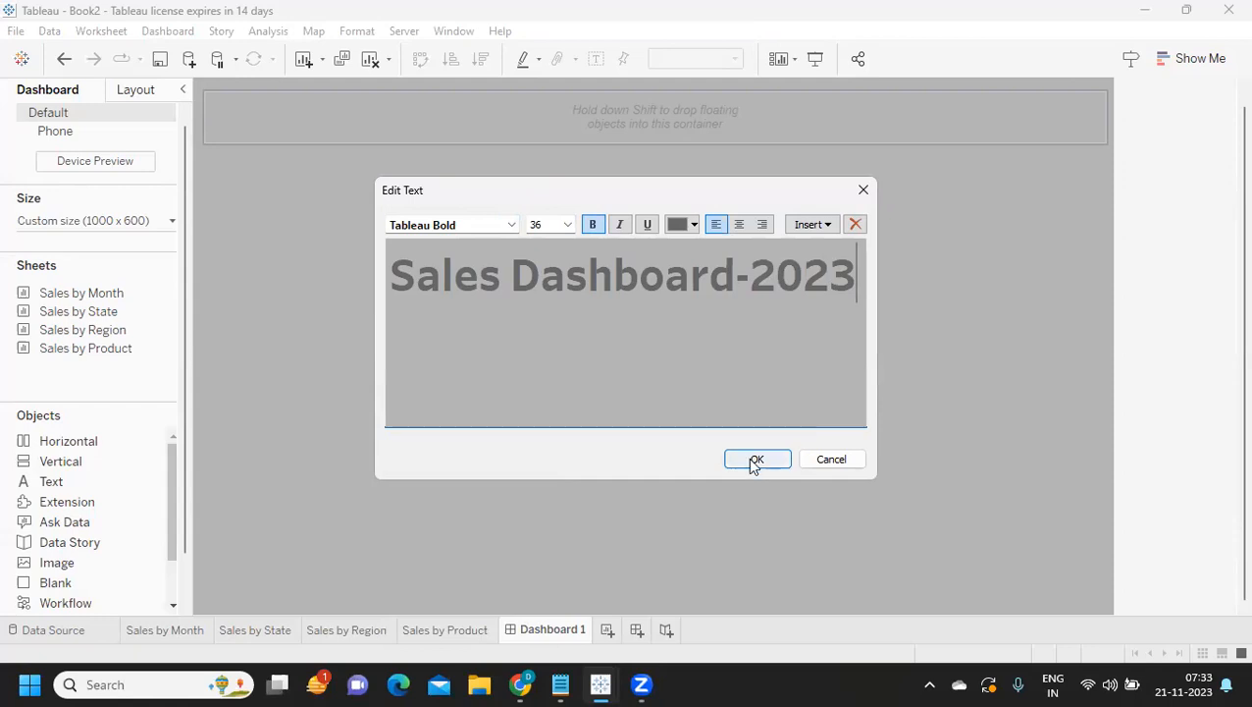
key(ctrl+a)
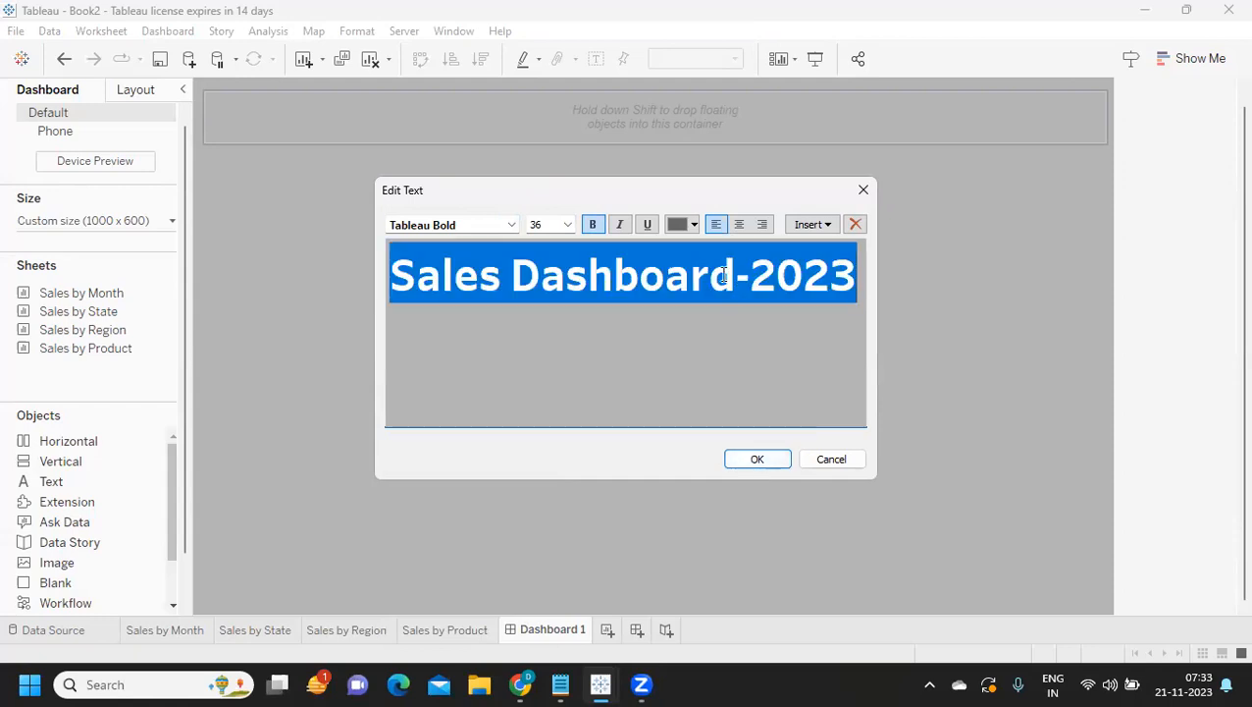
click(694, 226)
click(697, 248)
click(746, 459)
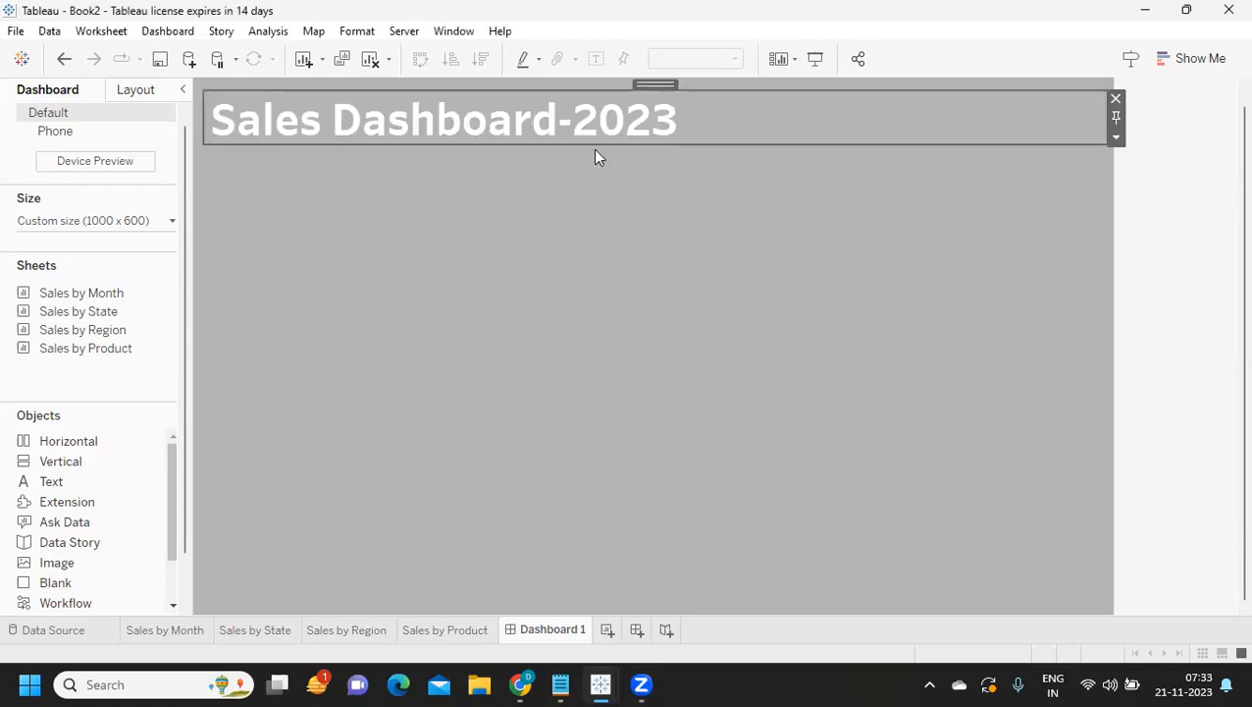
click(657, 184)
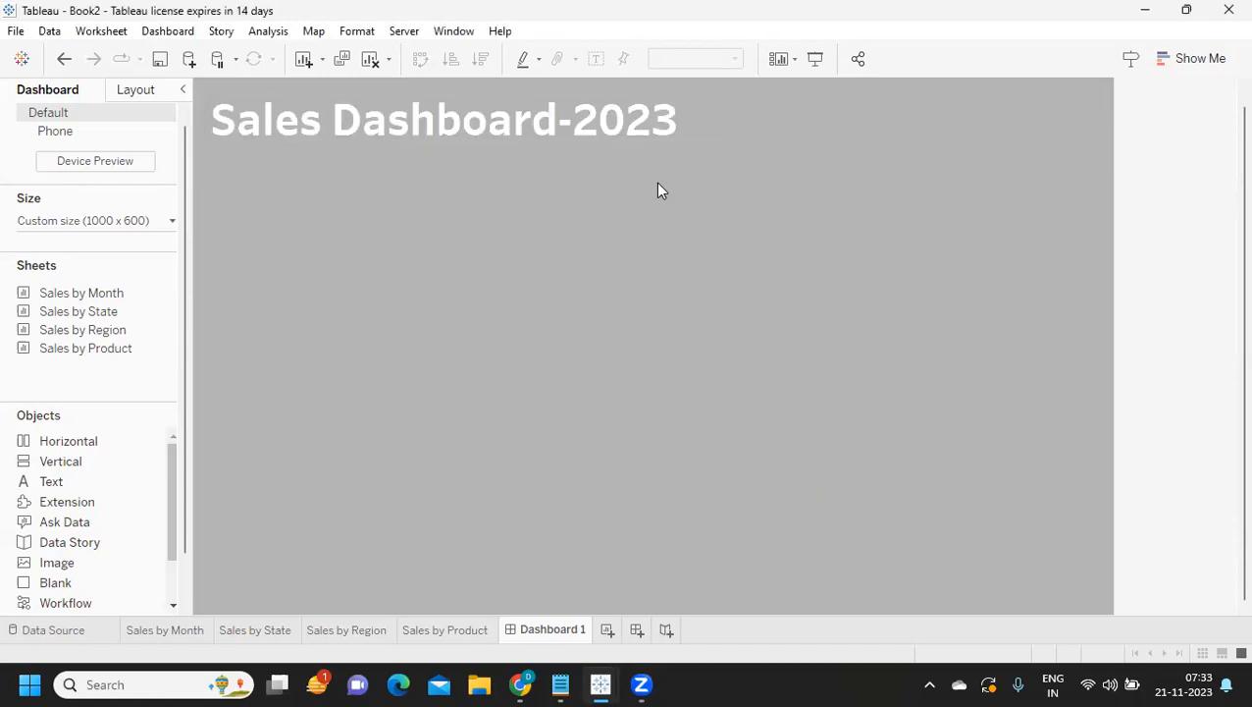
click(630, 125)
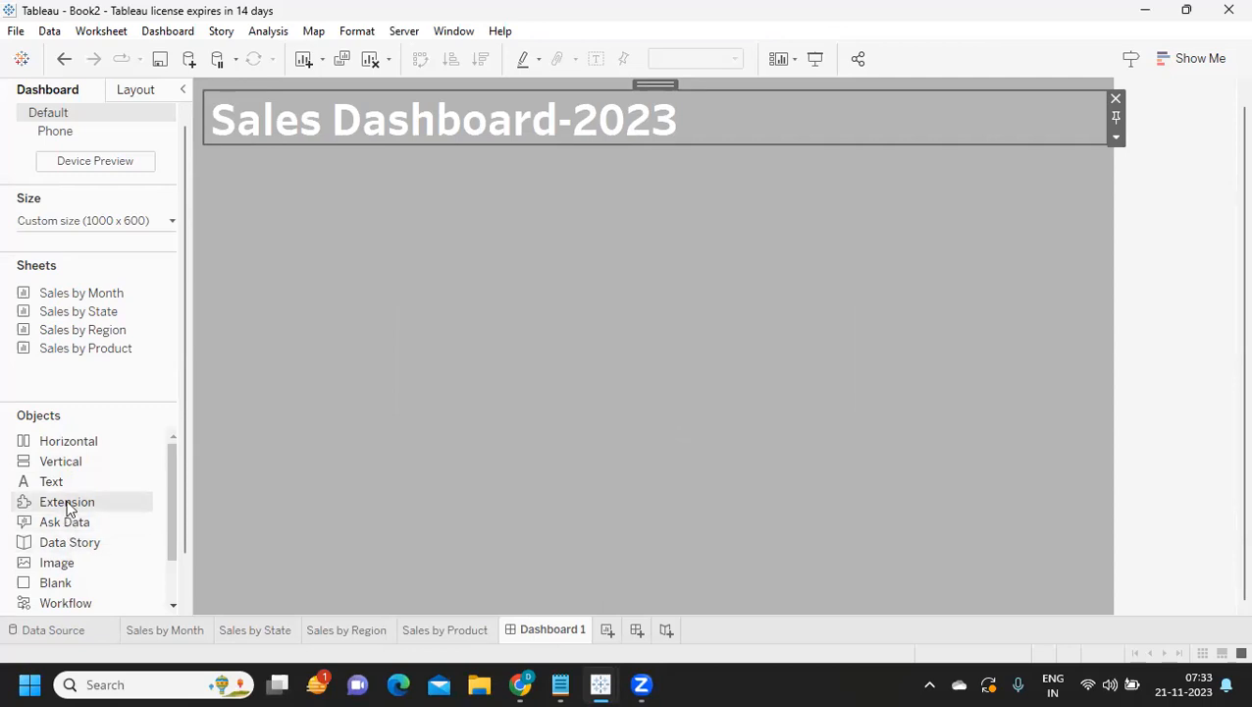
drag(71, 484, 406, 136)
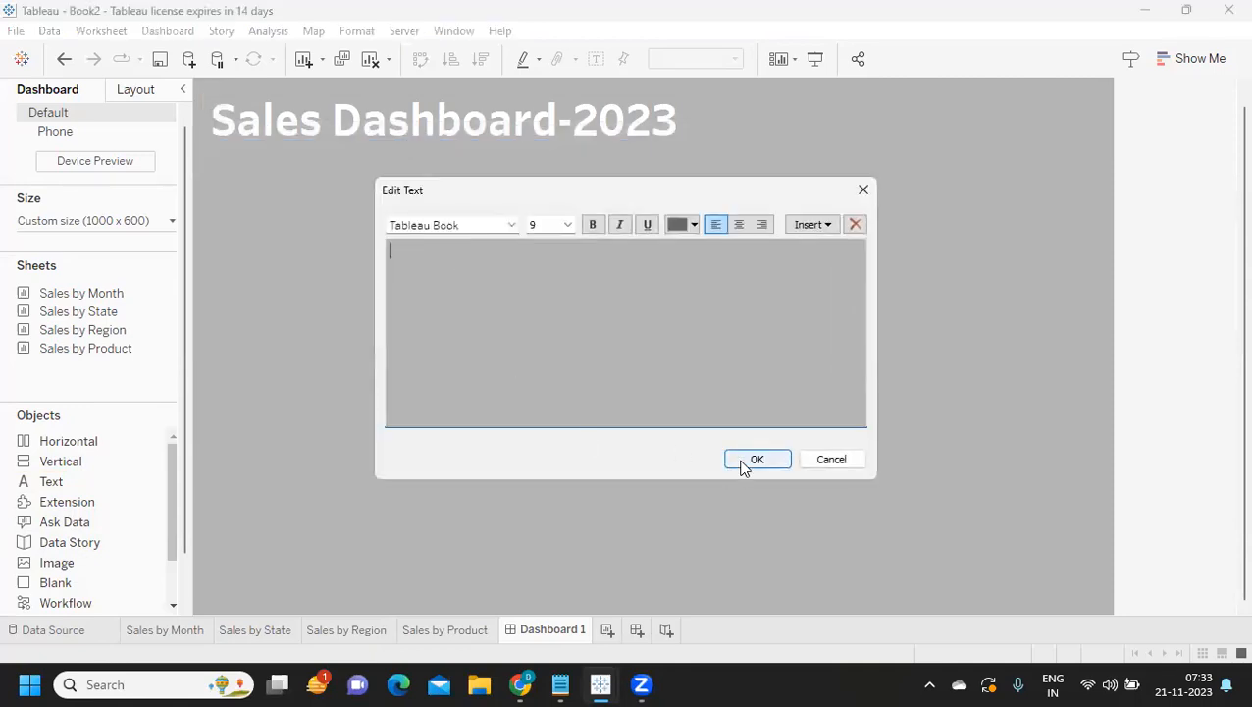
click(757, 459)
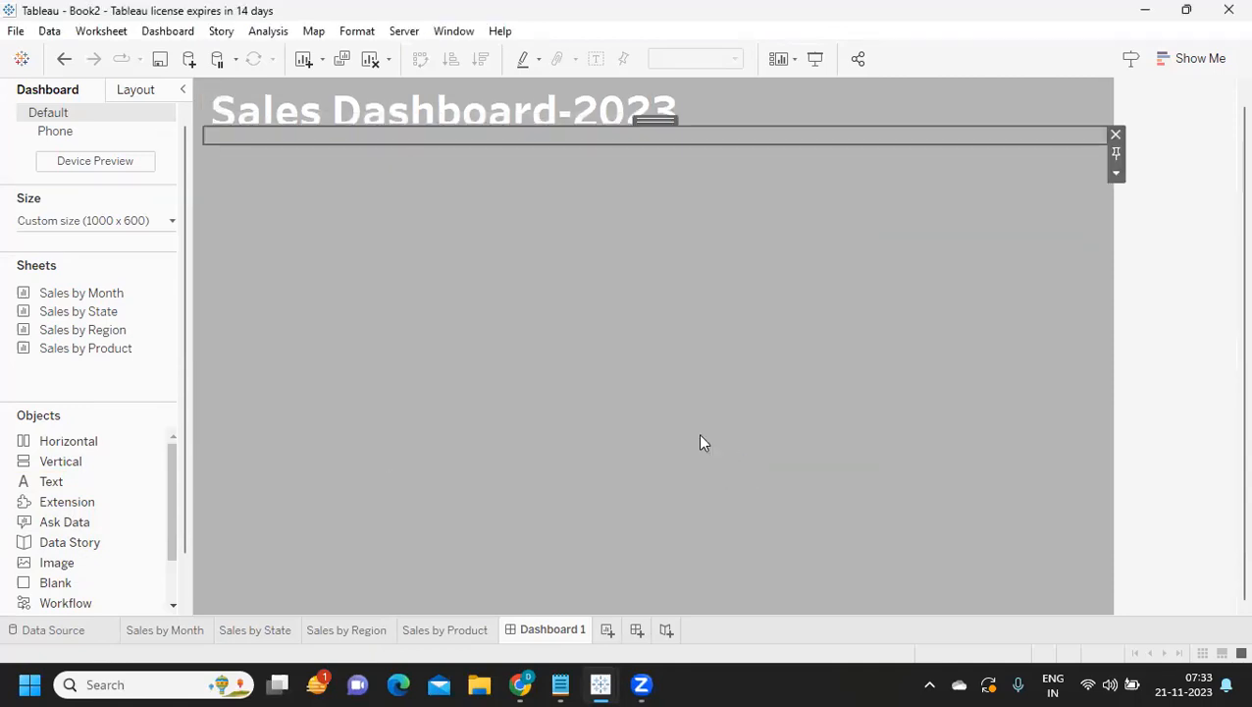
click(137, 89)
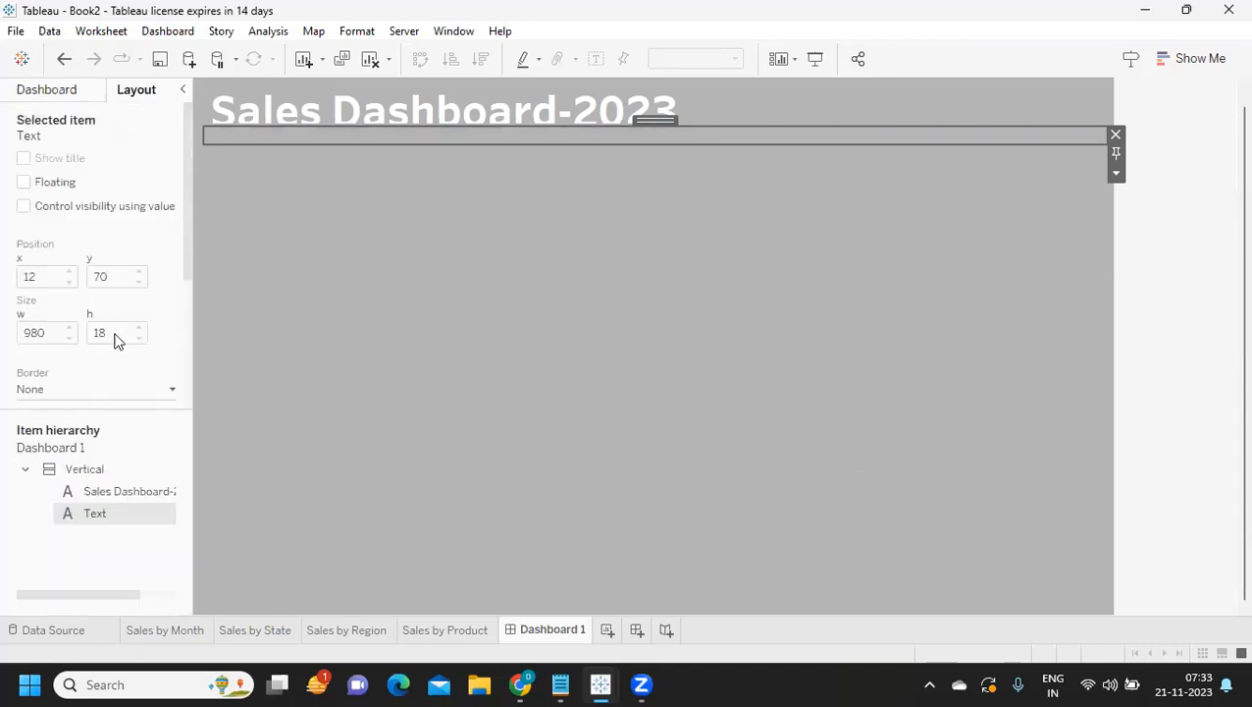
right_click(246, 139)
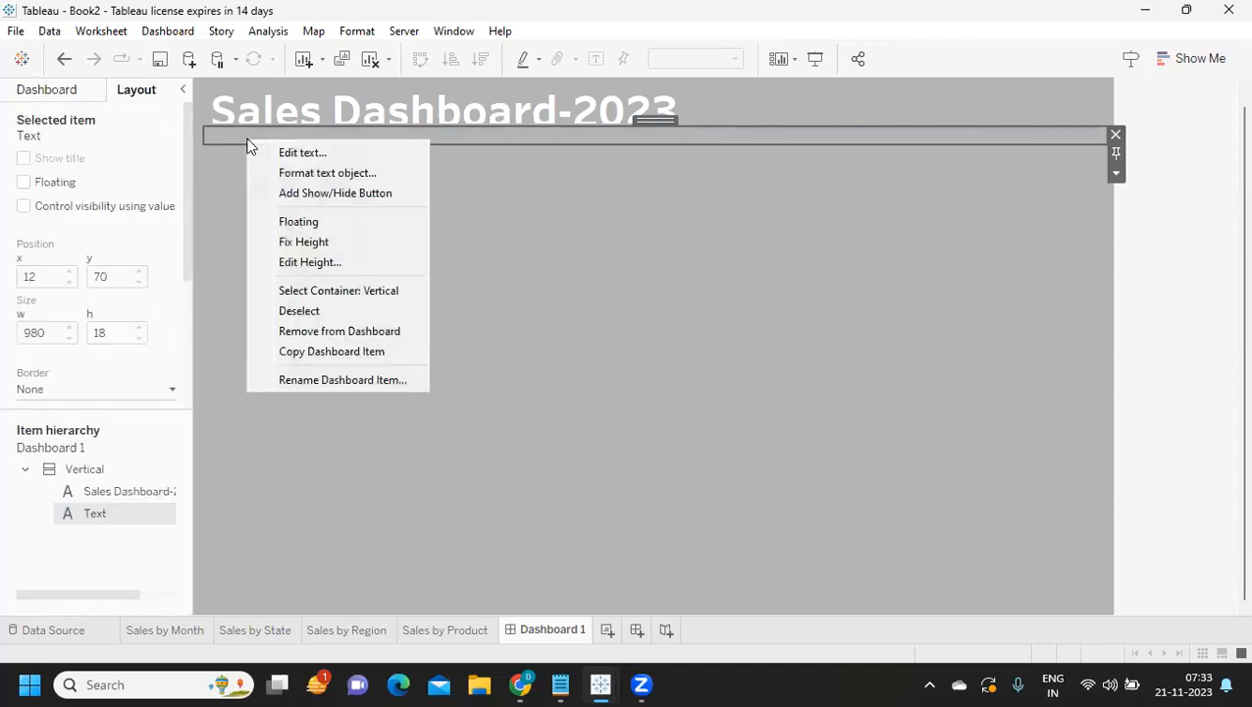
click(310, 264)
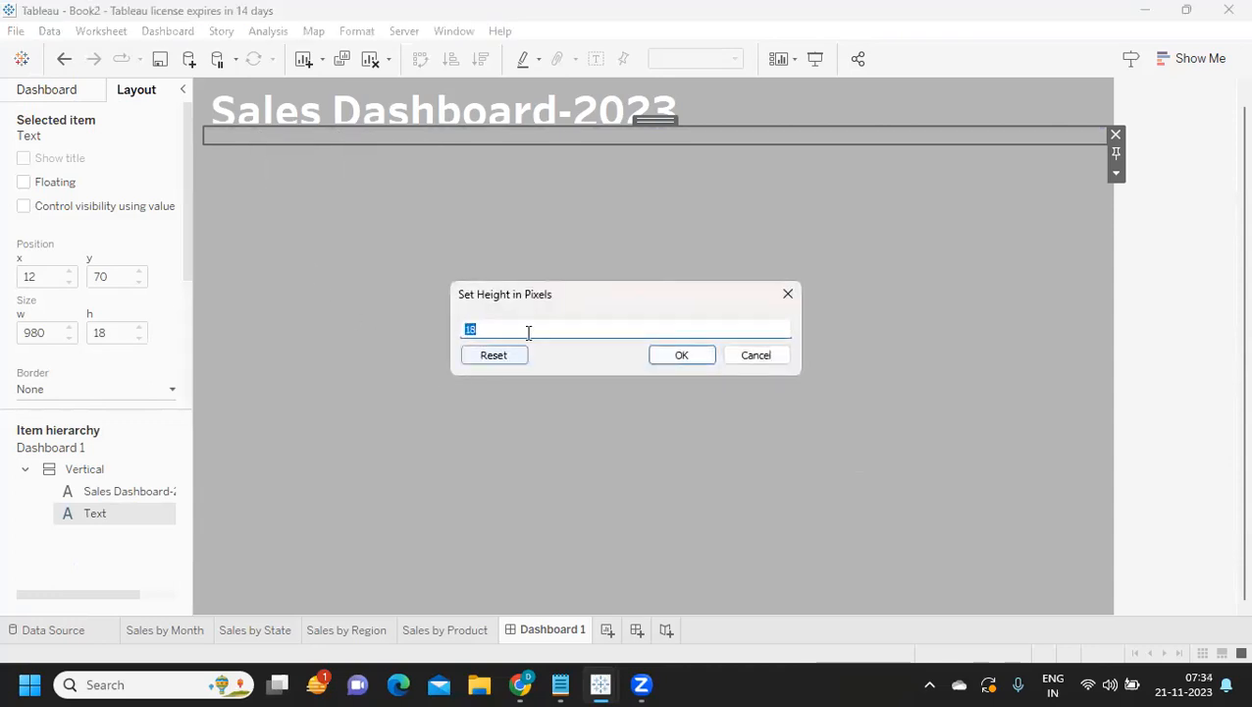
text(5)
click(681, 358)
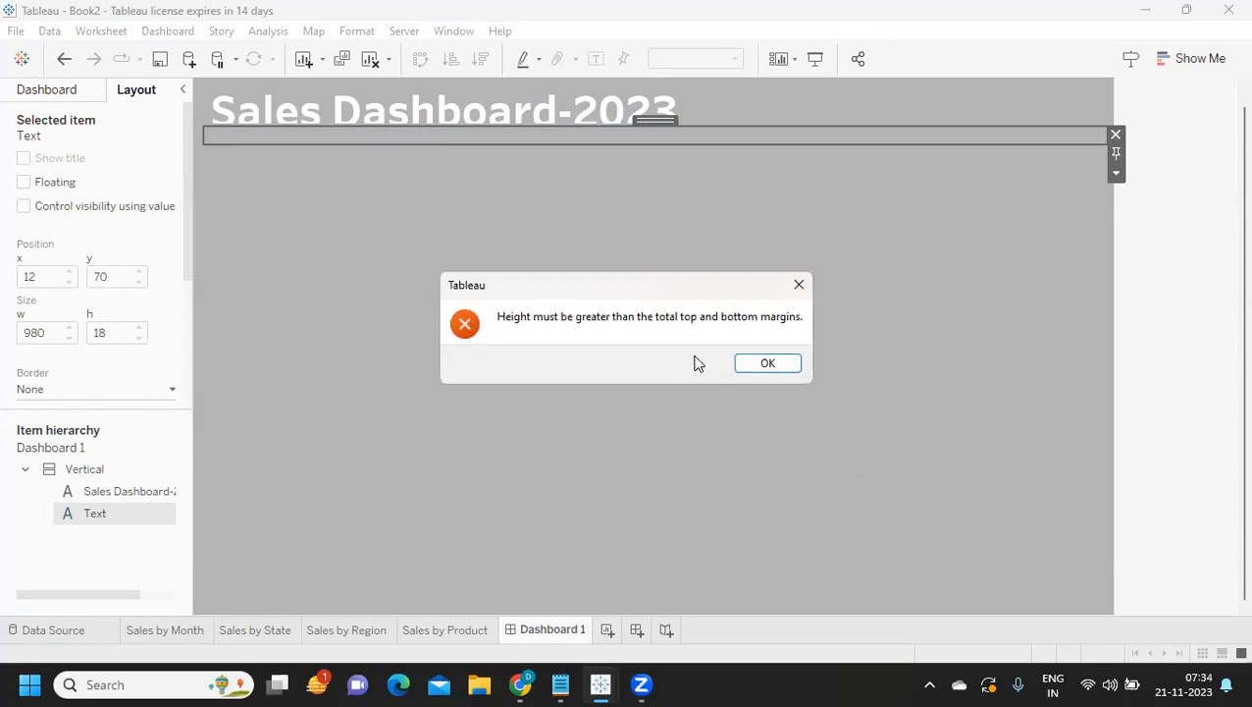
click(752, 365)
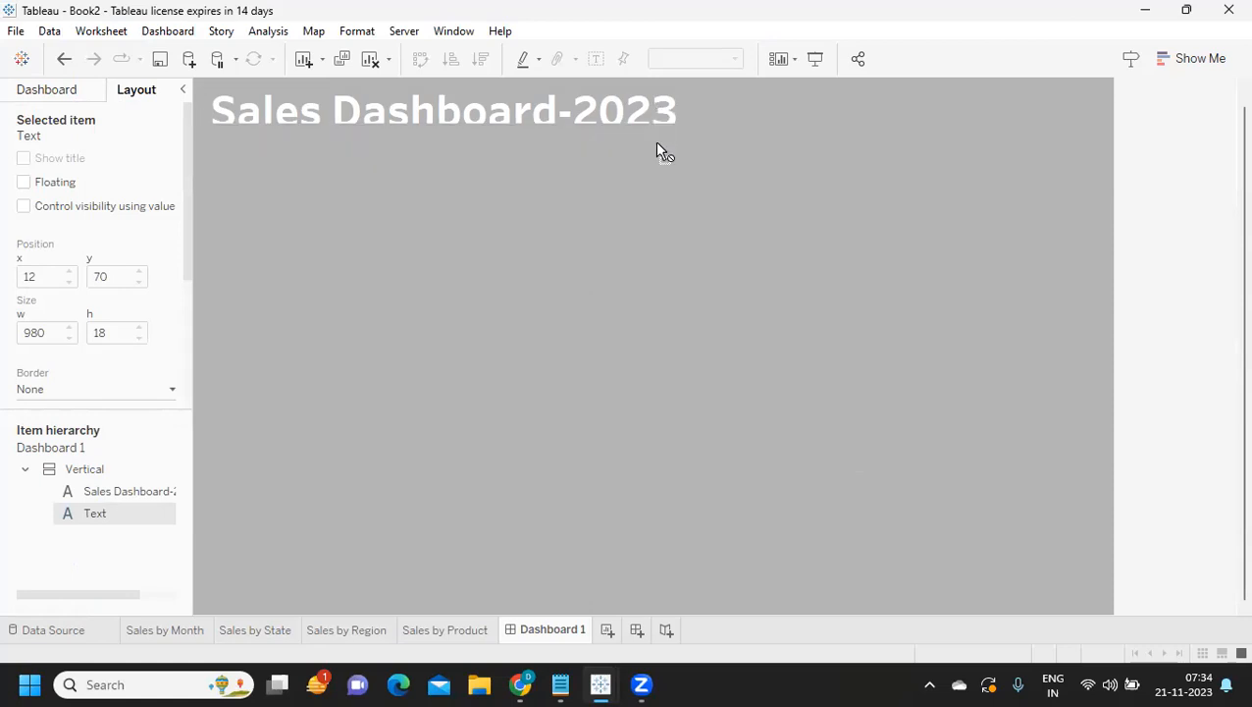
key(Delete)
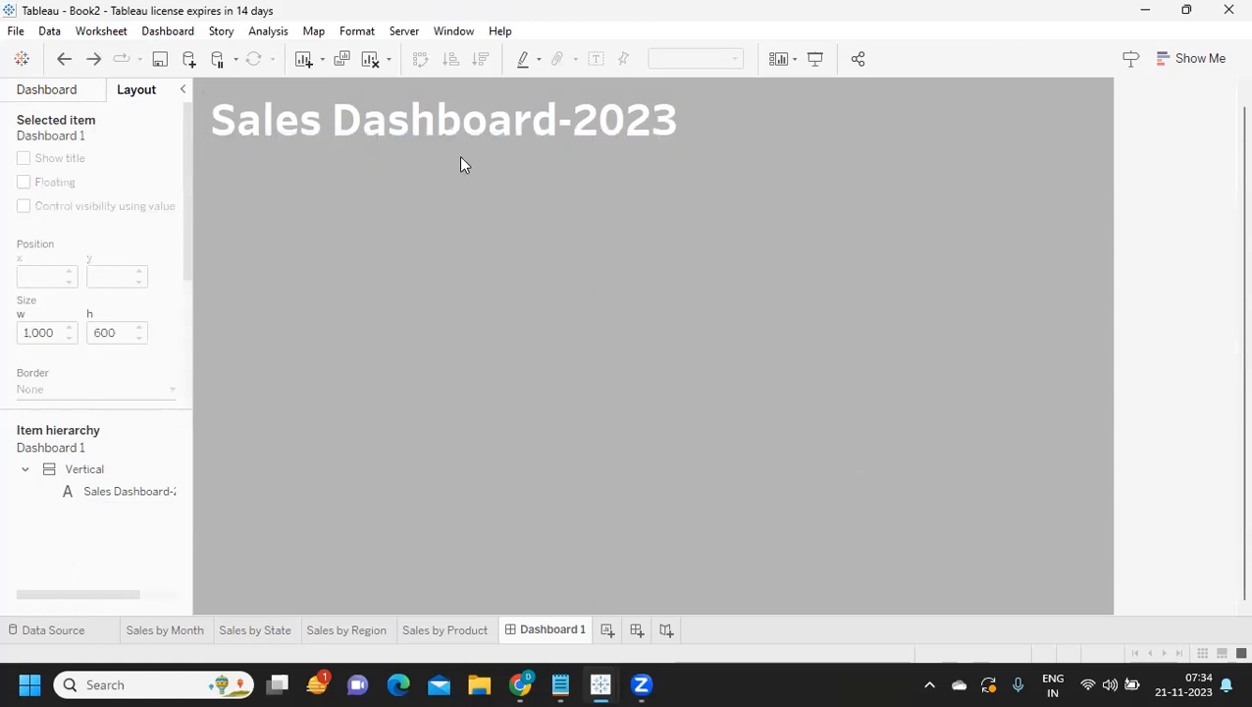
- Place an empty floating text object directly beneath the dashboard title at its starting edge
click(358, 146)
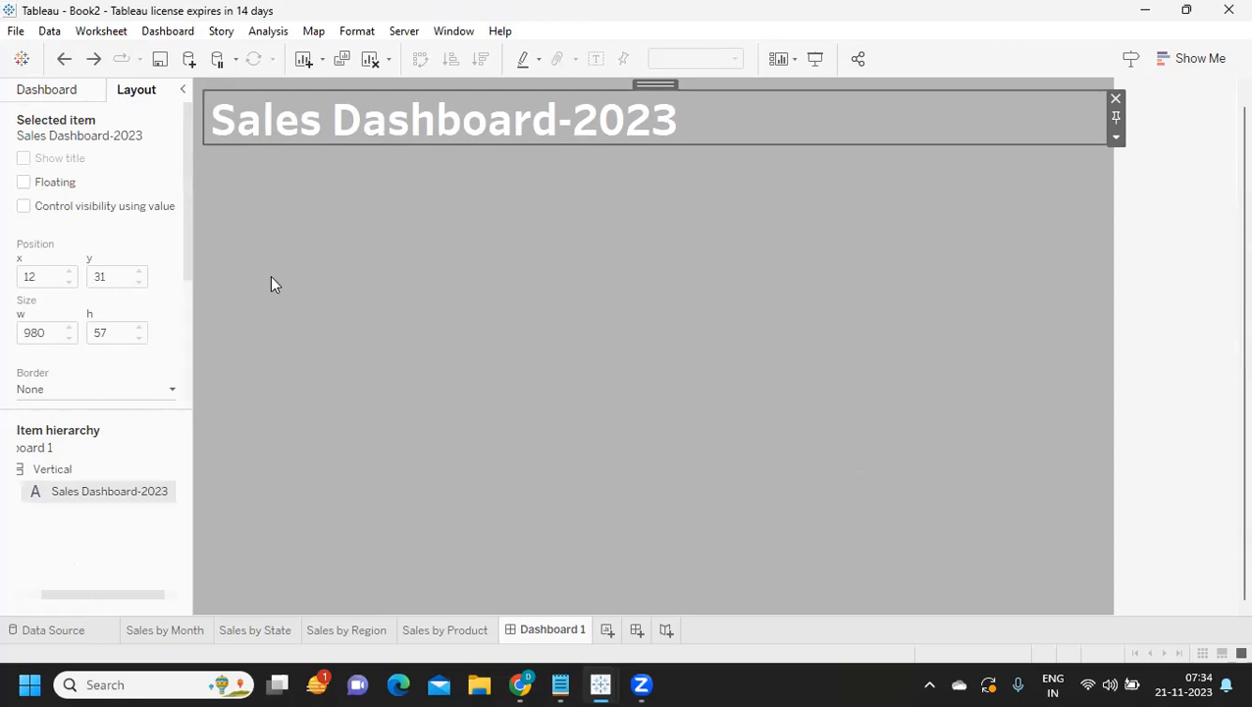
click(54, 91)
drag(53, 481, 208, 147)
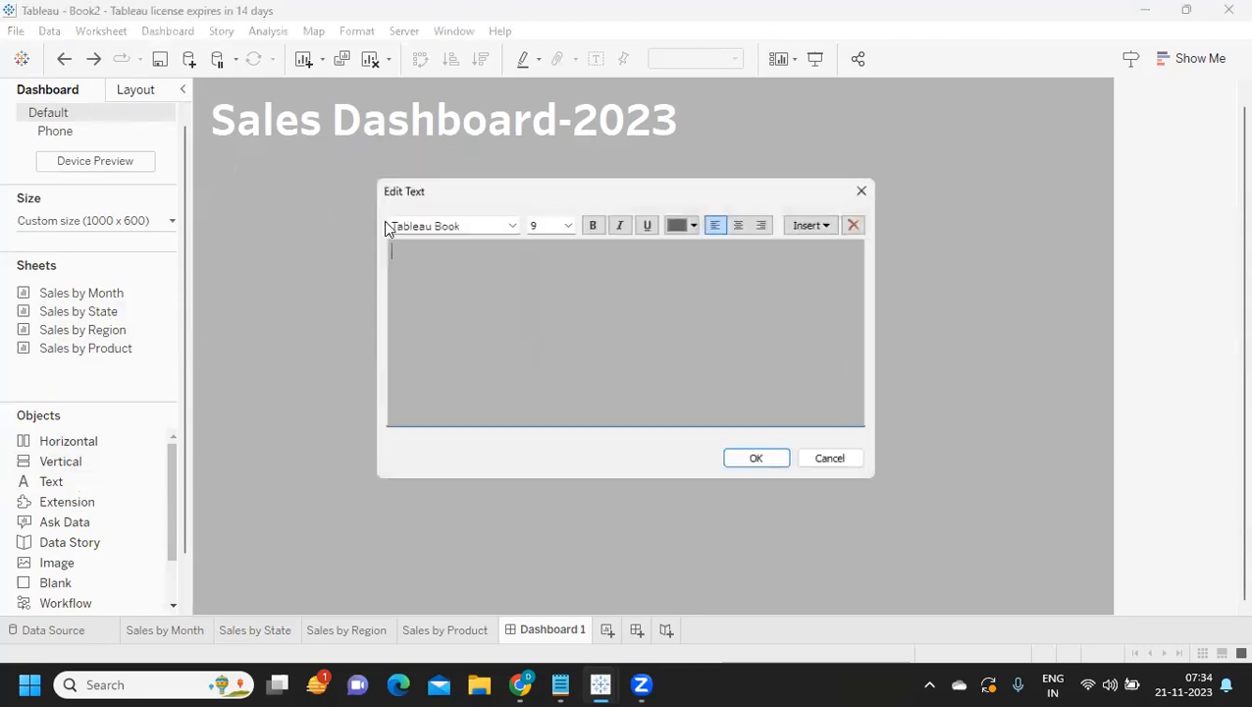
click(757, 458)
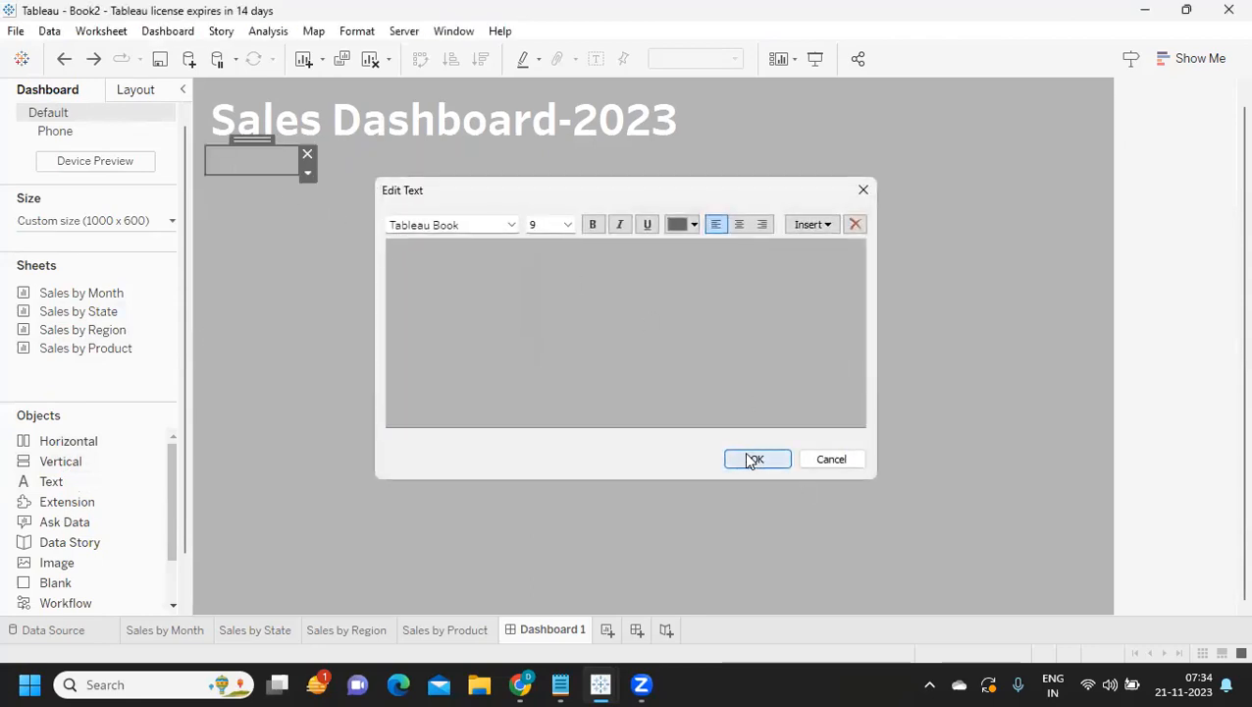
- Give the empty floating text object a solid black background
click(134, 94)
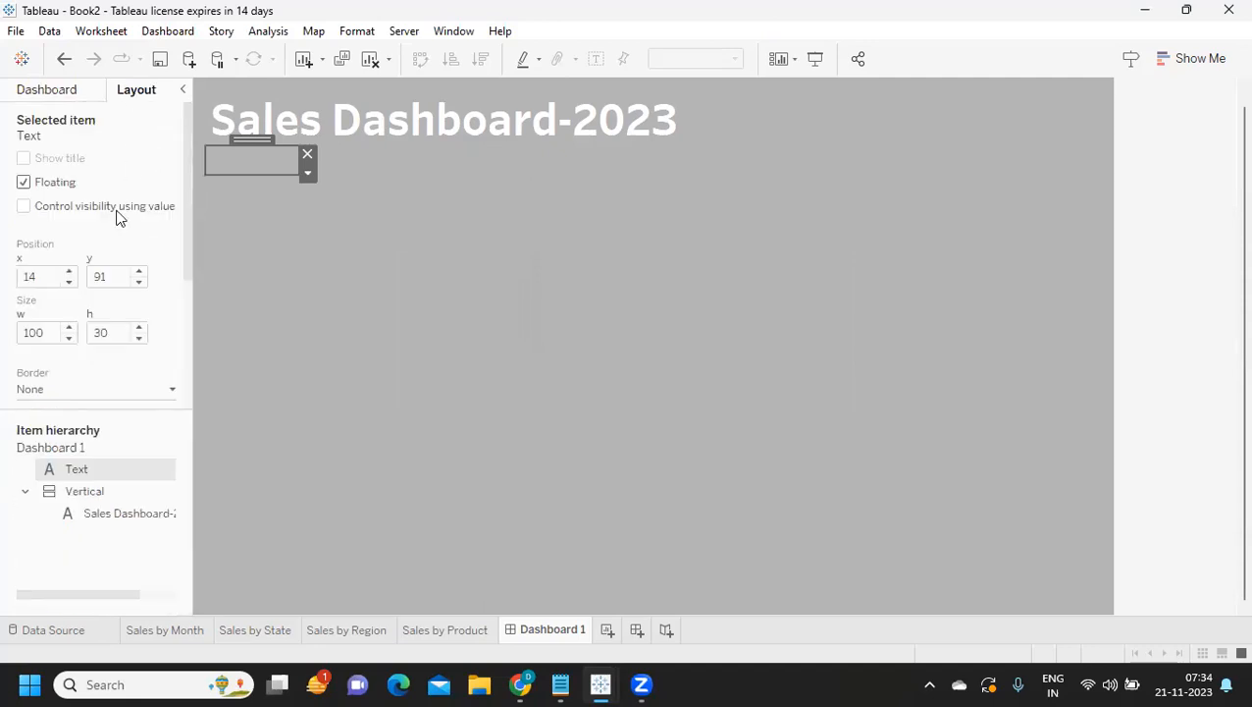
scroll(78, 396, down, 1)
click(76, 394)
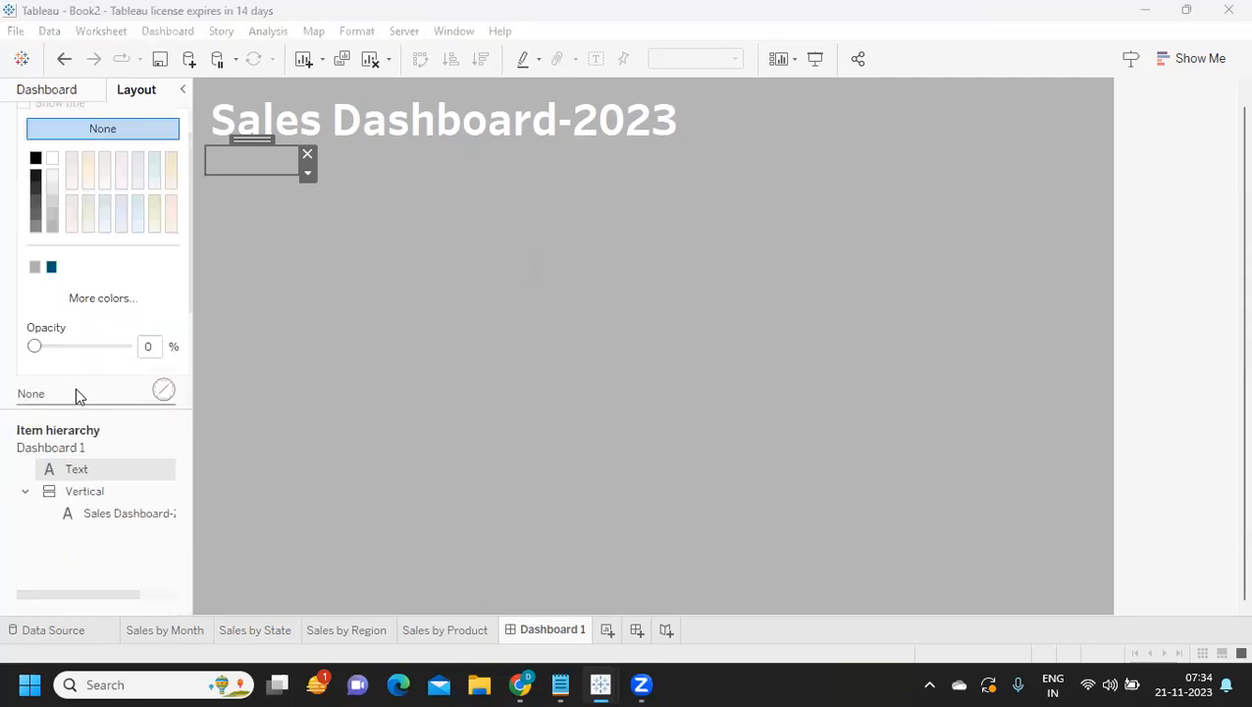
click(52, 226)
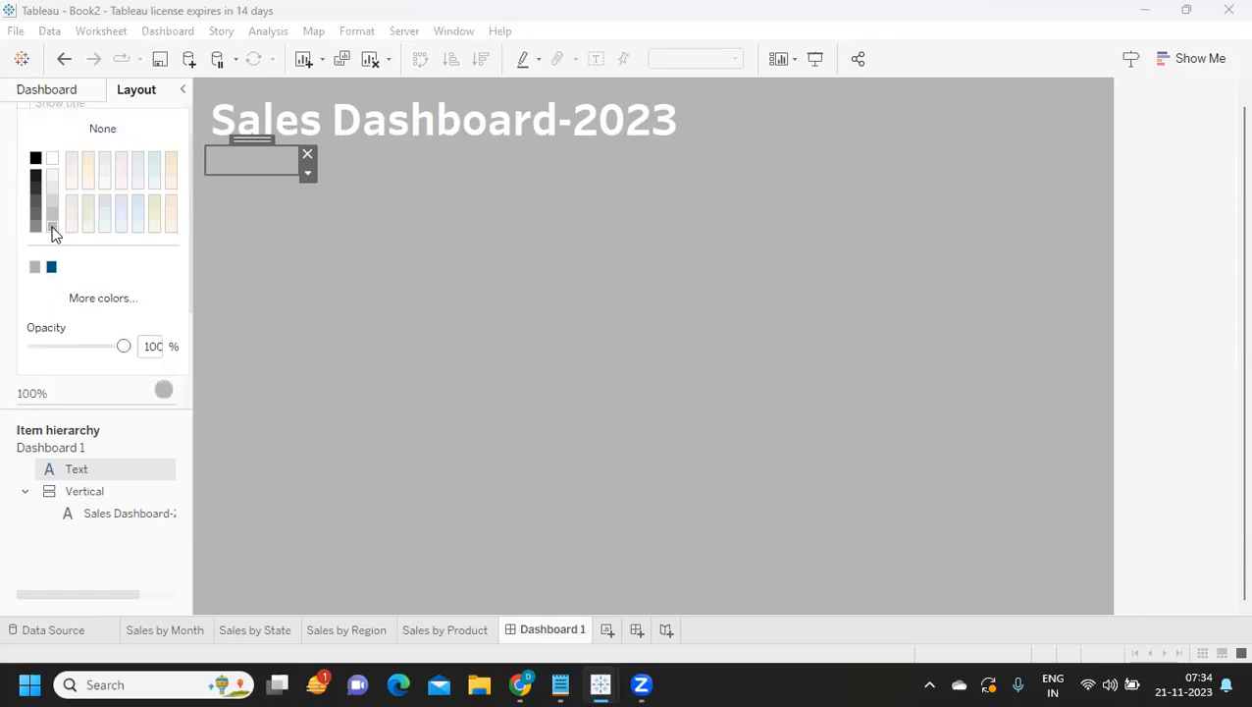
click(36, 158)
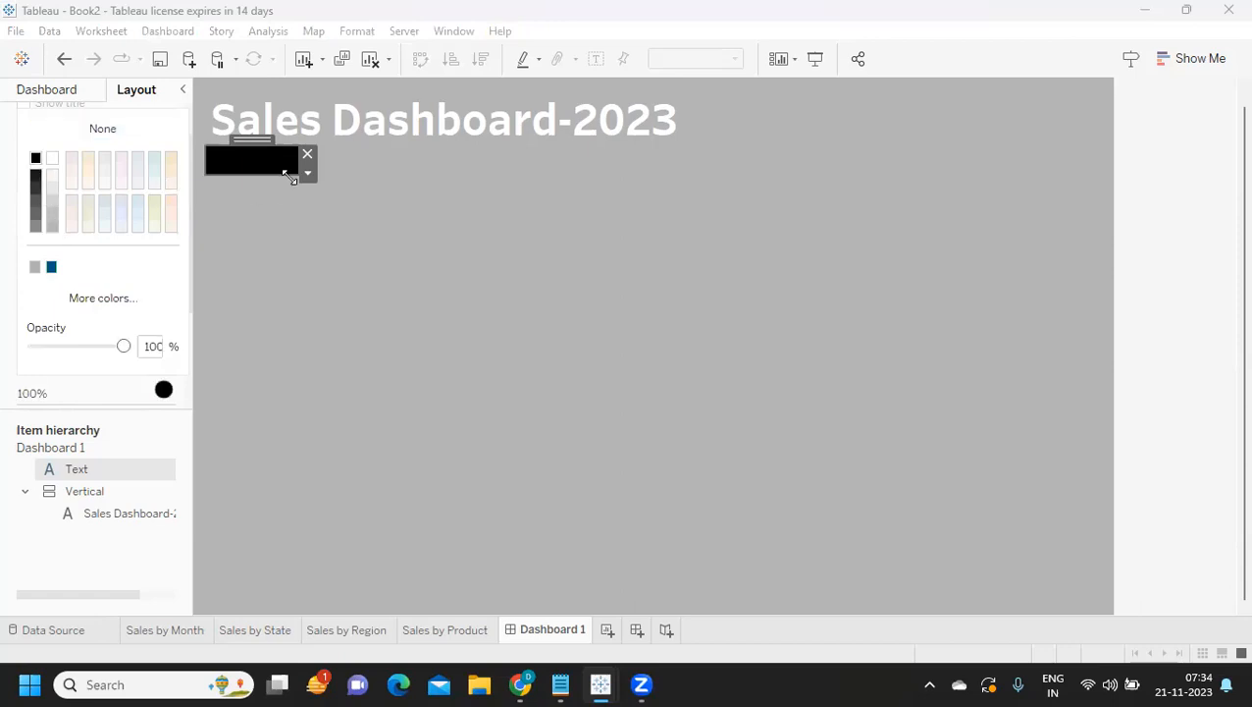
- Stretch the black text object to about 978 px wide beneath the title and thin it into a divider line 4 px high
drag(295, 160, 1107, 159)
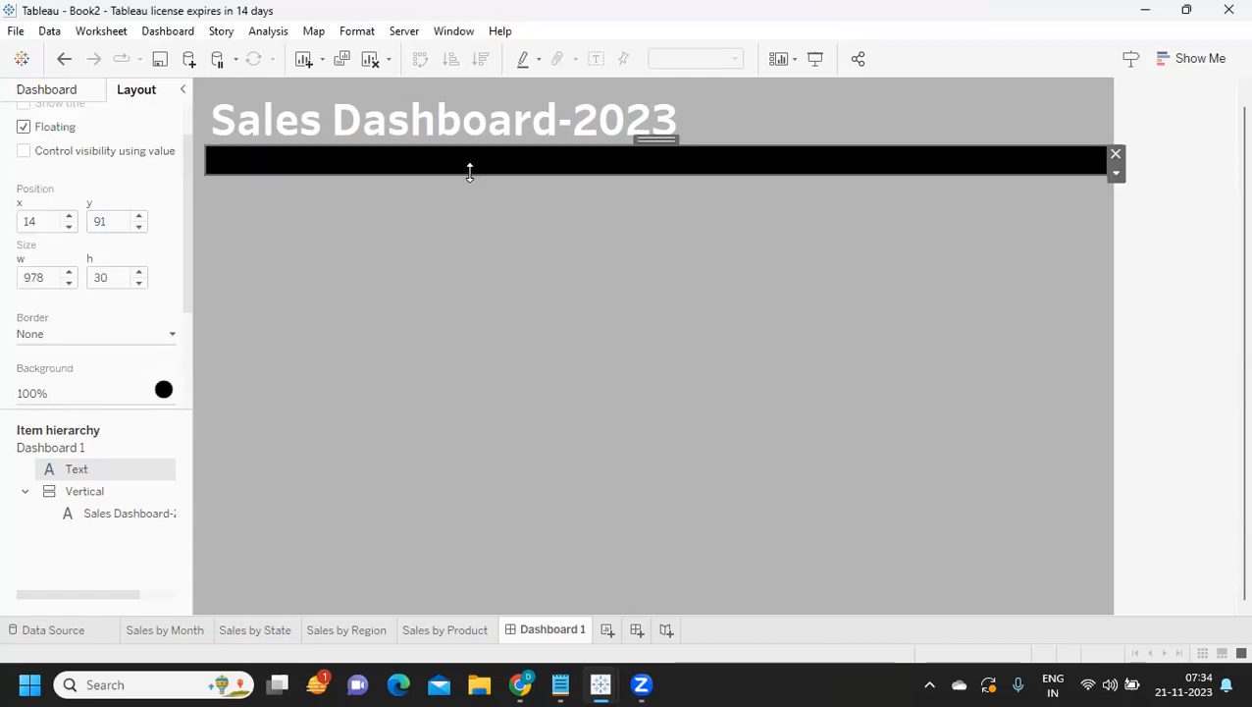
drag(471, 171, 478, 155)
click(452, 241)
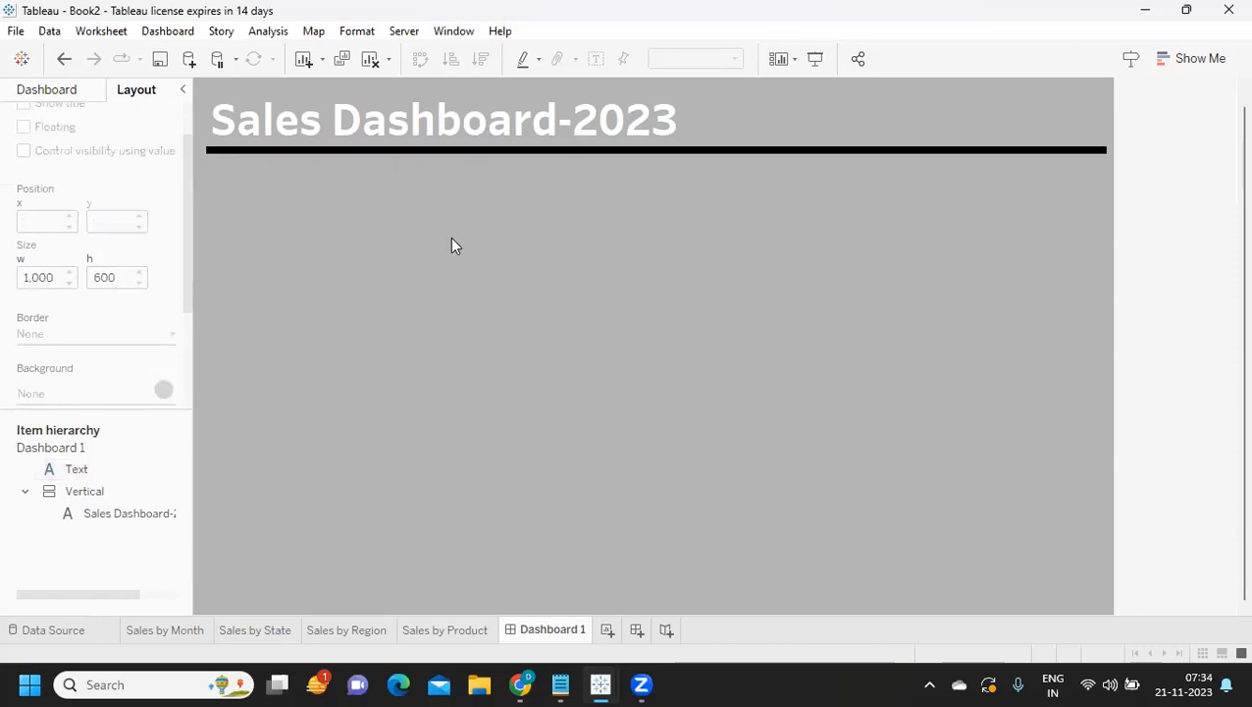
click(458, 153)
click(138, 284)
click(138, 284)
click(138, 283)
click(138, 284)
click(138, 284)
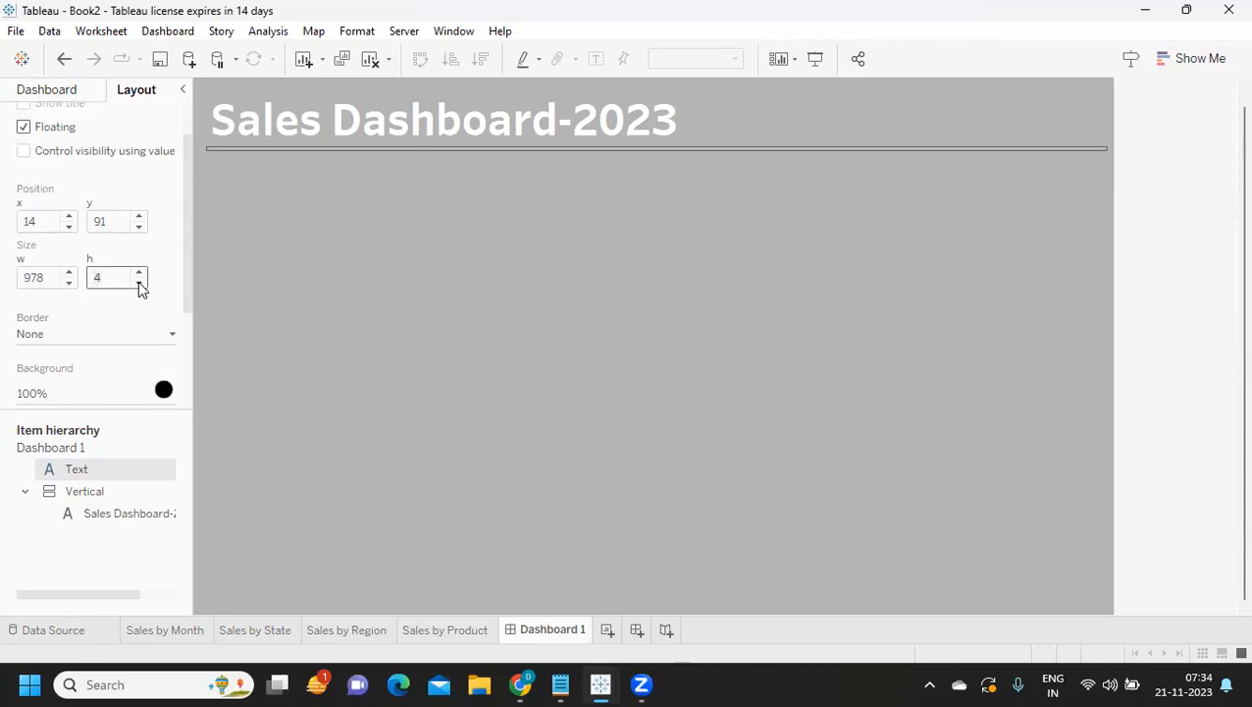
click(332, 214)
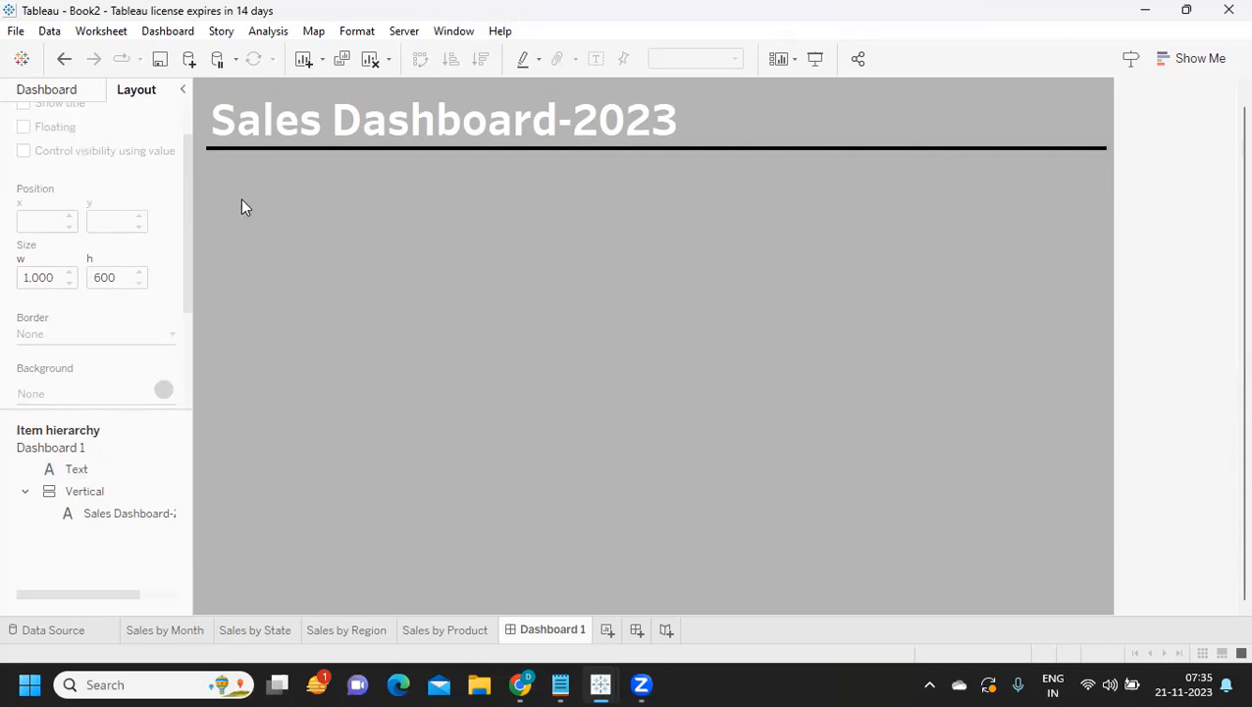
- Place a floating horizontal container below the divider line and resize it into a narrow column reaching nearly to the dashboard's lower edge
click(54, 92)
drag(47, 443, 215, 168)
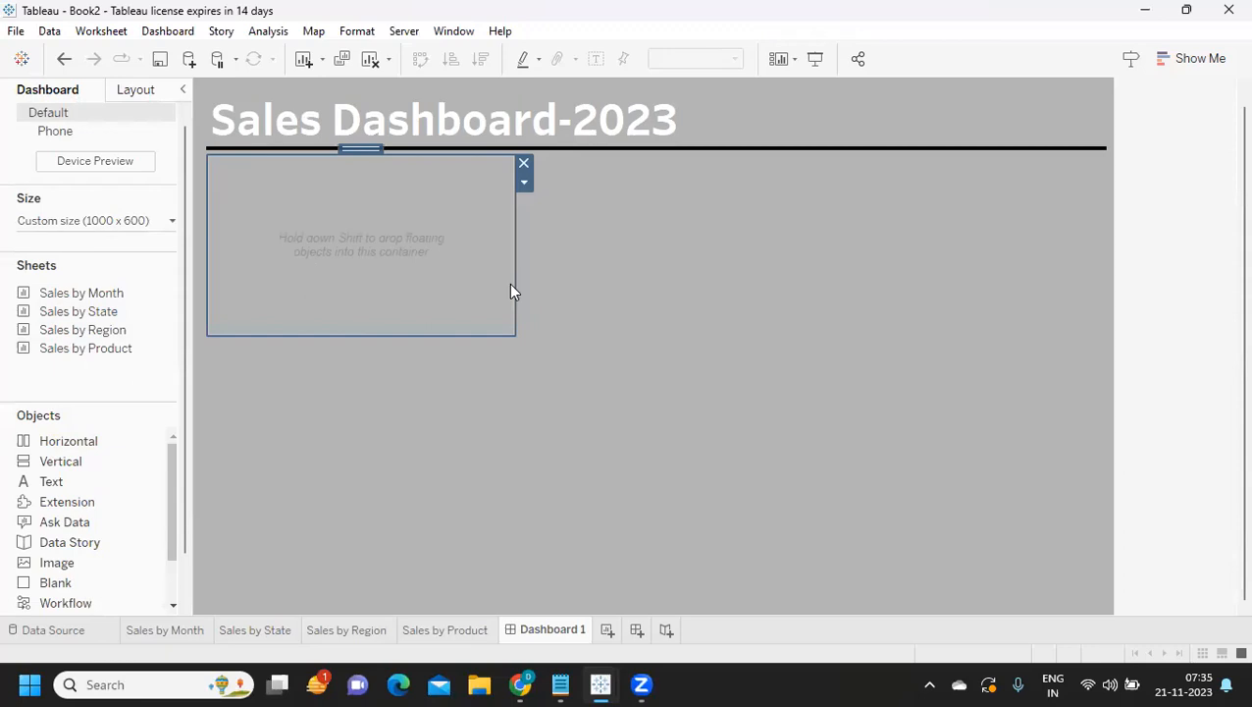
drag(517, 284, 355, 277)
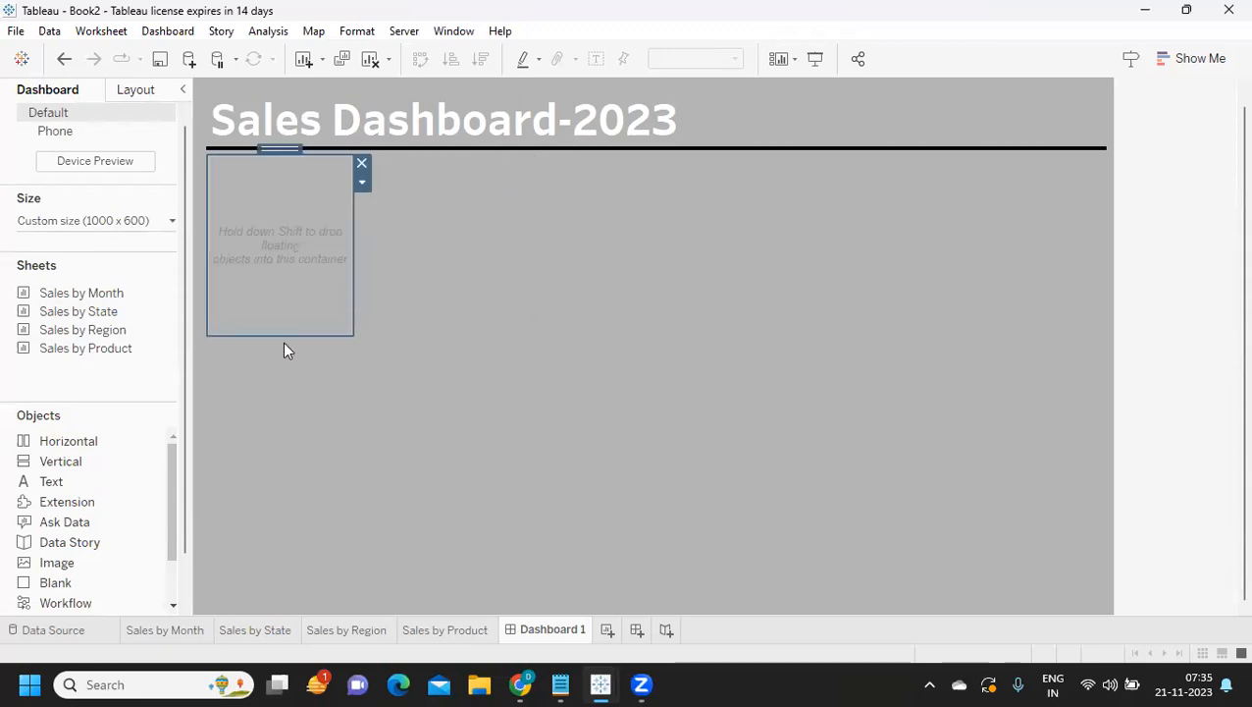
drag(274, 339, 269, 596)
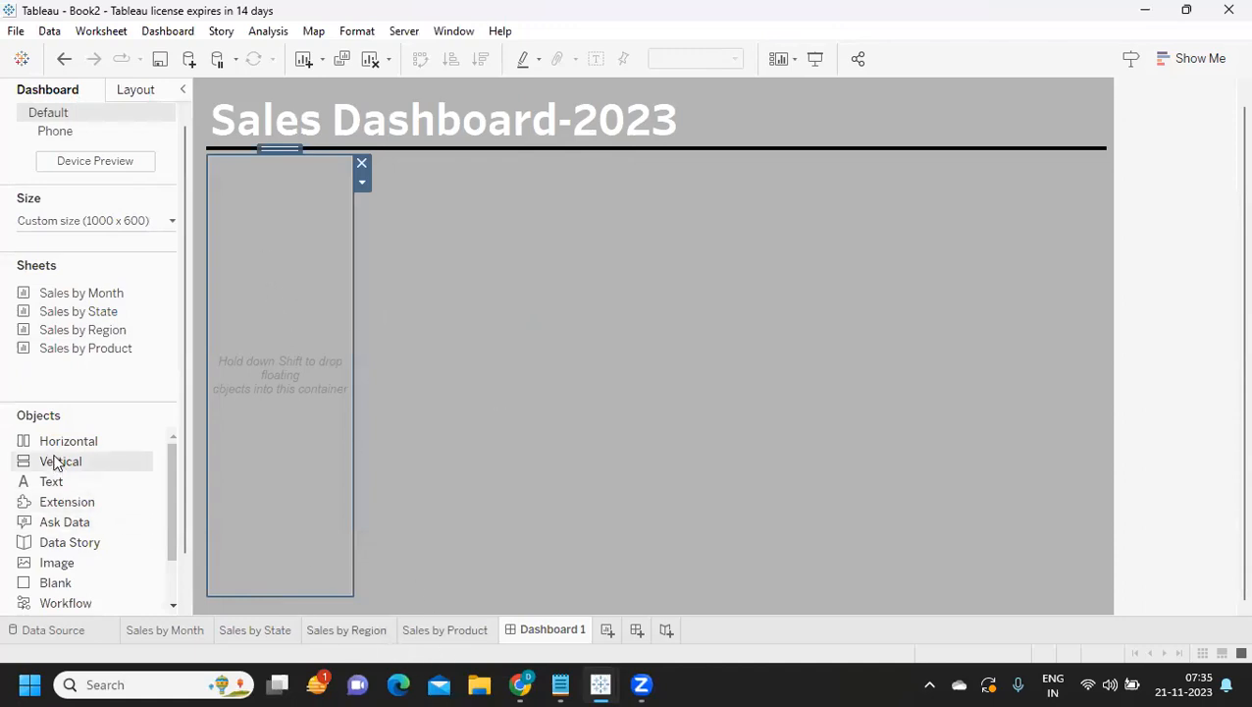
- Place another floating container beside the narrow column under the divider line and widen it nearly to the dashboard's far edge
drag(59, 450, 366, 158)
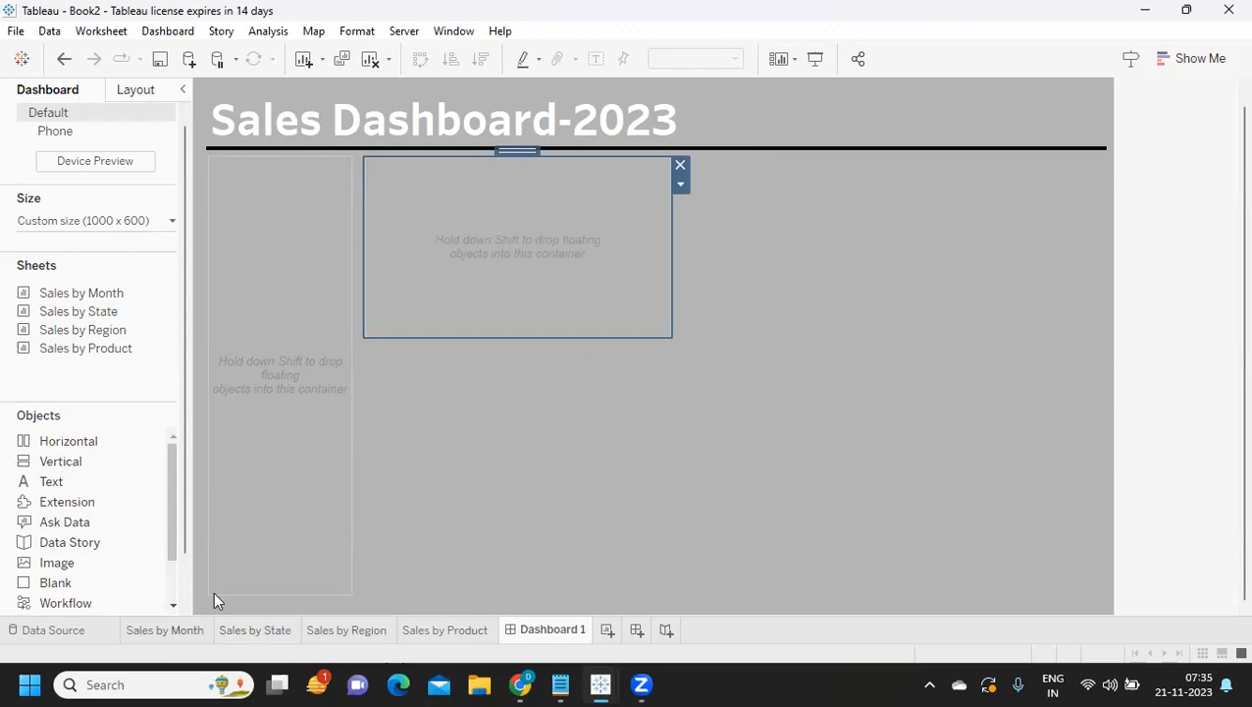
drag(669, 265, 1099, 241)
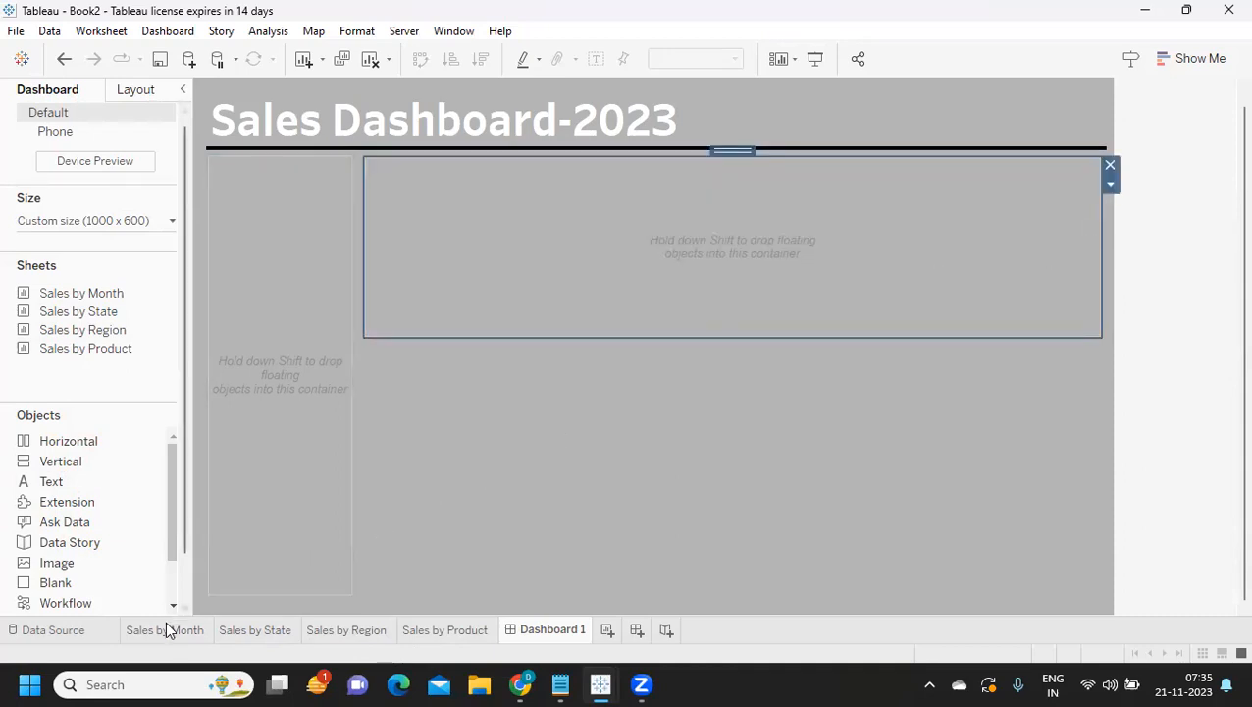
- Try to place the Sales by Month worksheet in the wide container straight from its sheet tab
mouse_move(168, 633)
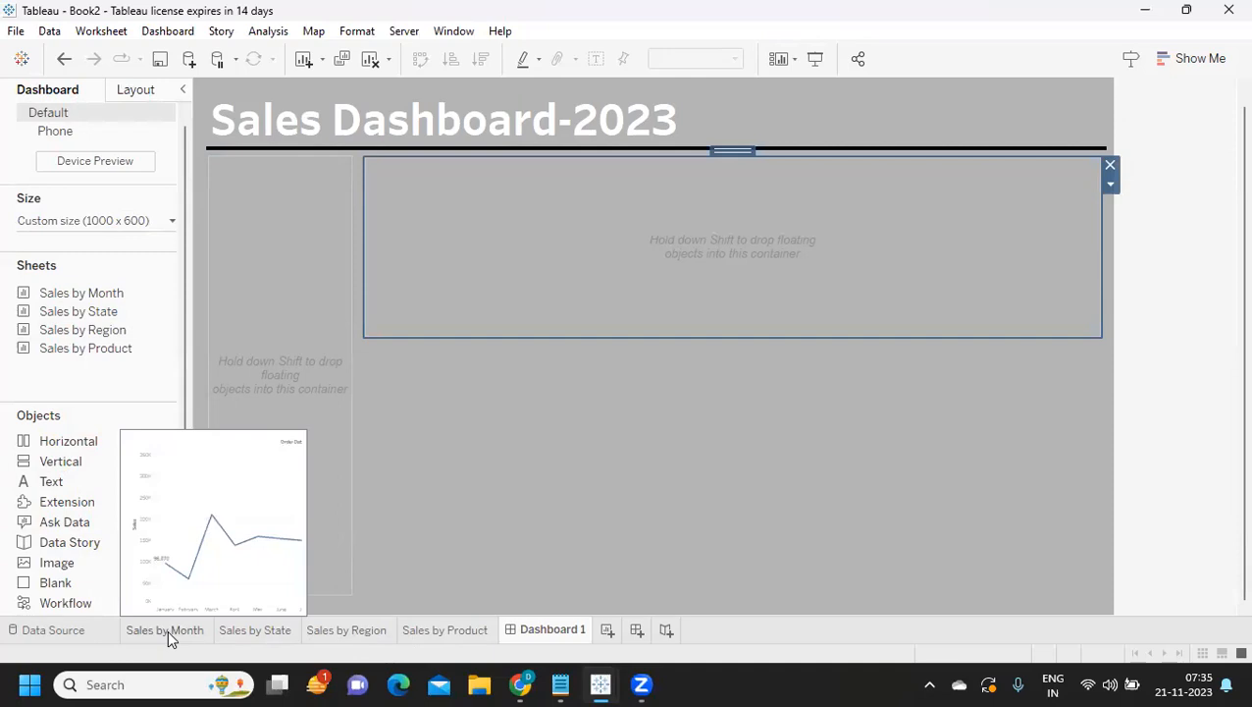
drag(168, 633, 339, 494)
drag(648, 227, 378, 429)
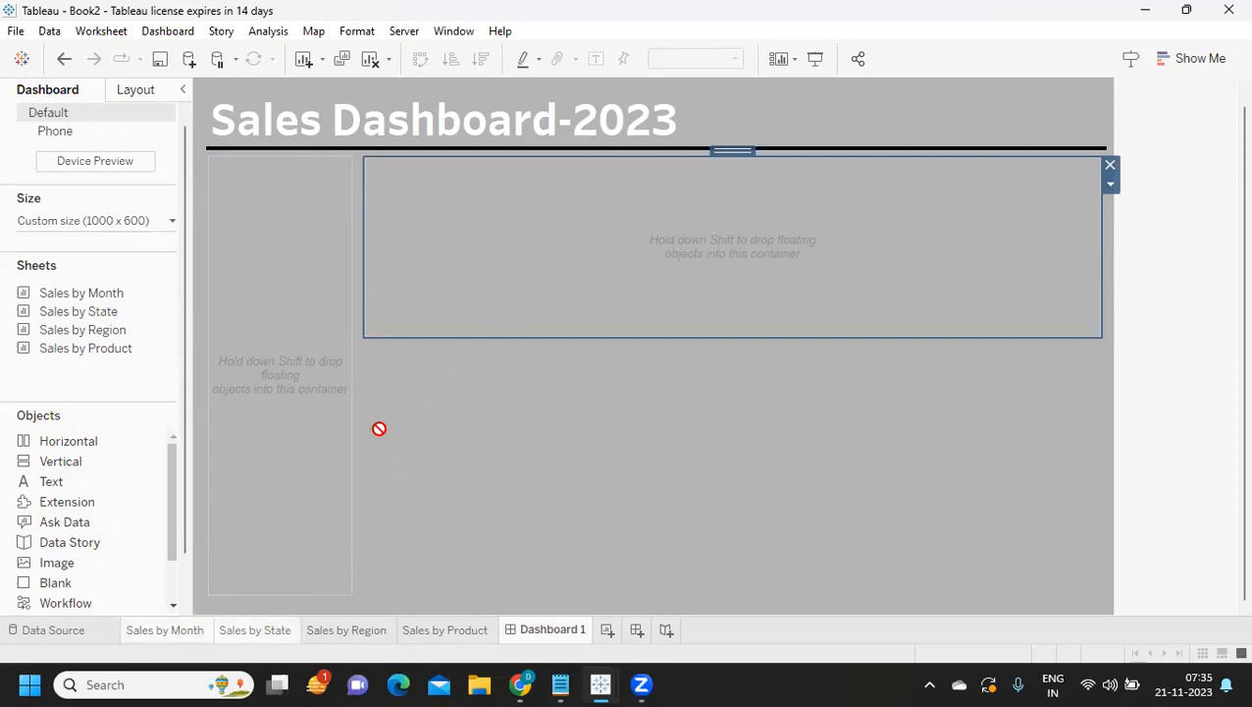
drag(170, 610, 171, 626)
click(167, 631)
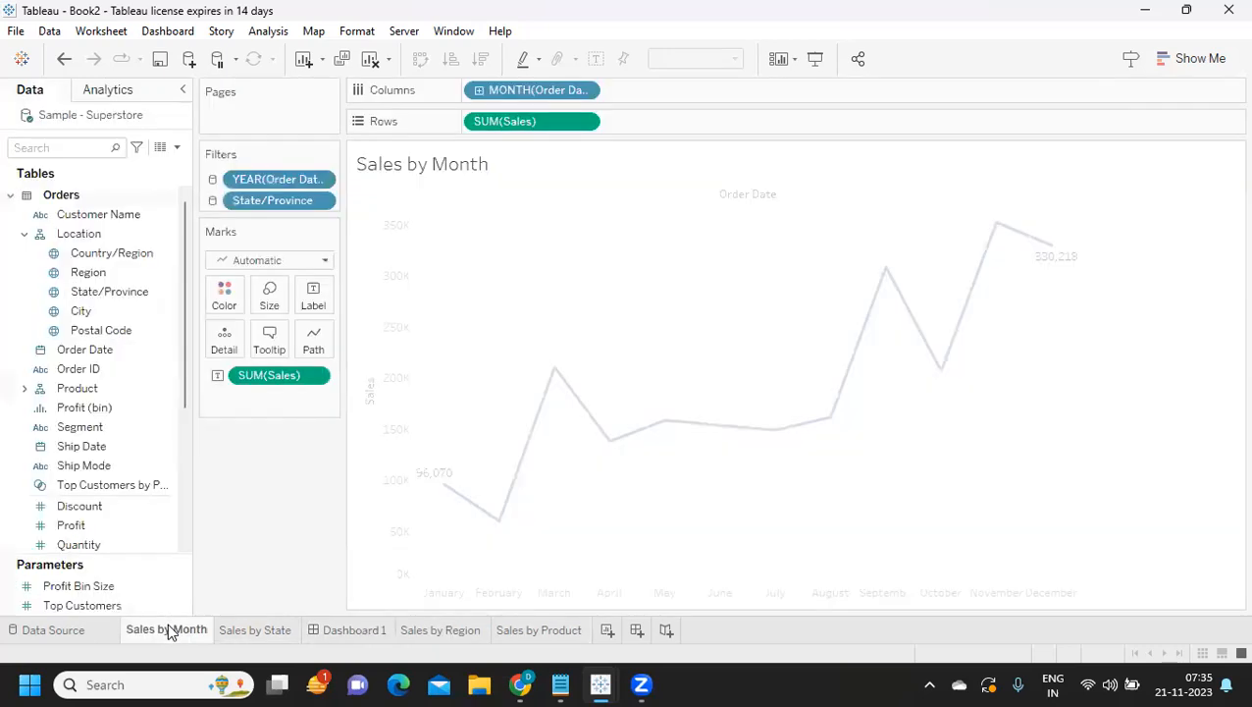
click(349, 638)
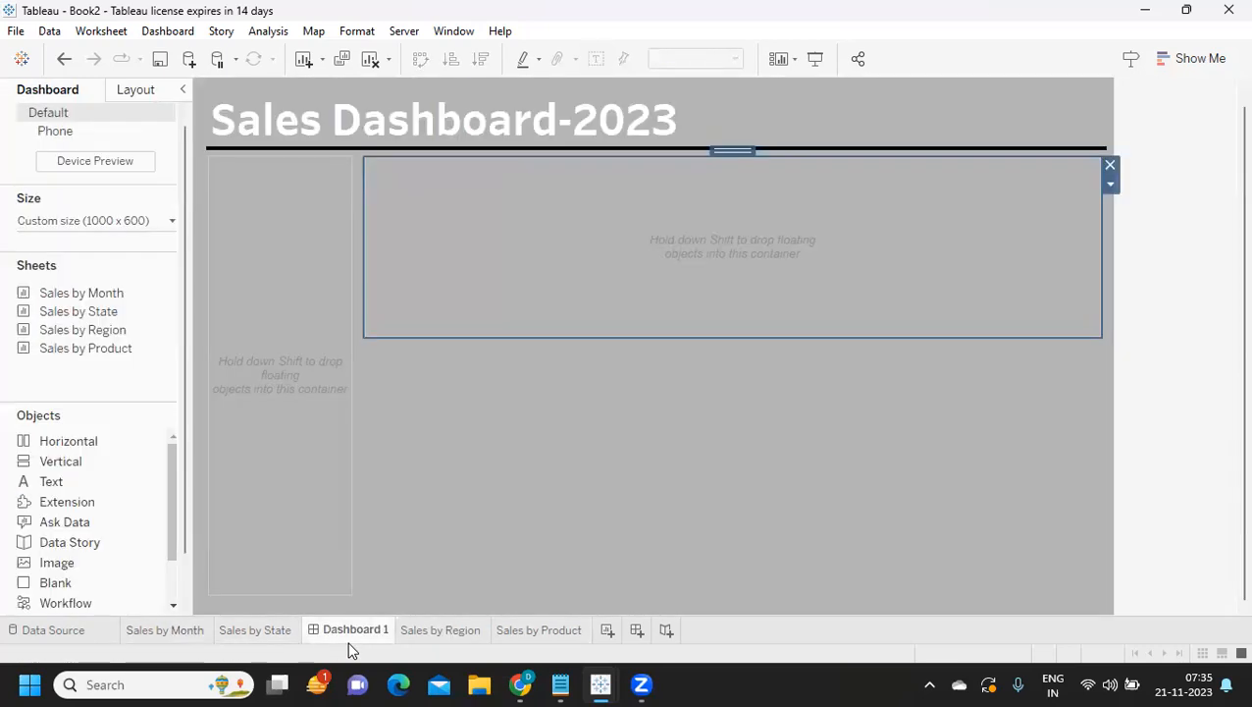
click(173, 631)
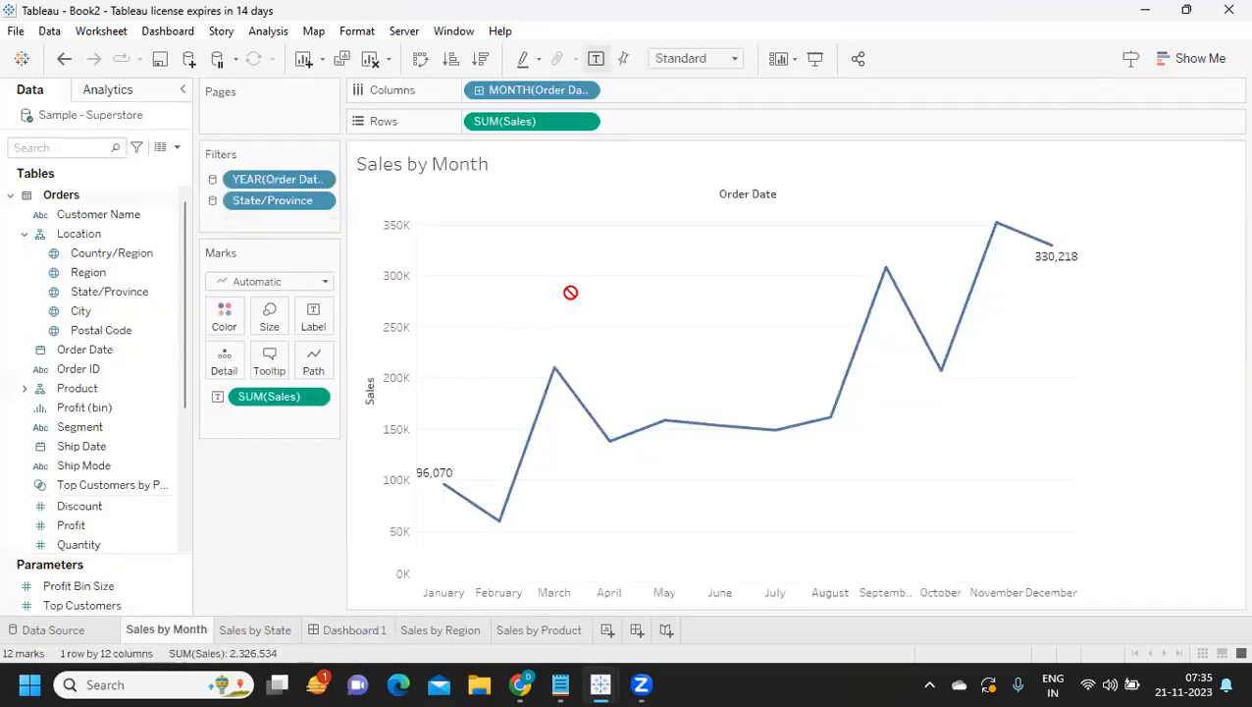
click(353, 633)
click(186, 633)
click(346, 629)
- Add the Sales by Month sheet to the wide container beneath the divider line and hide its title
mouse_move(74, 334)
drag(89, 293, 567, 209)
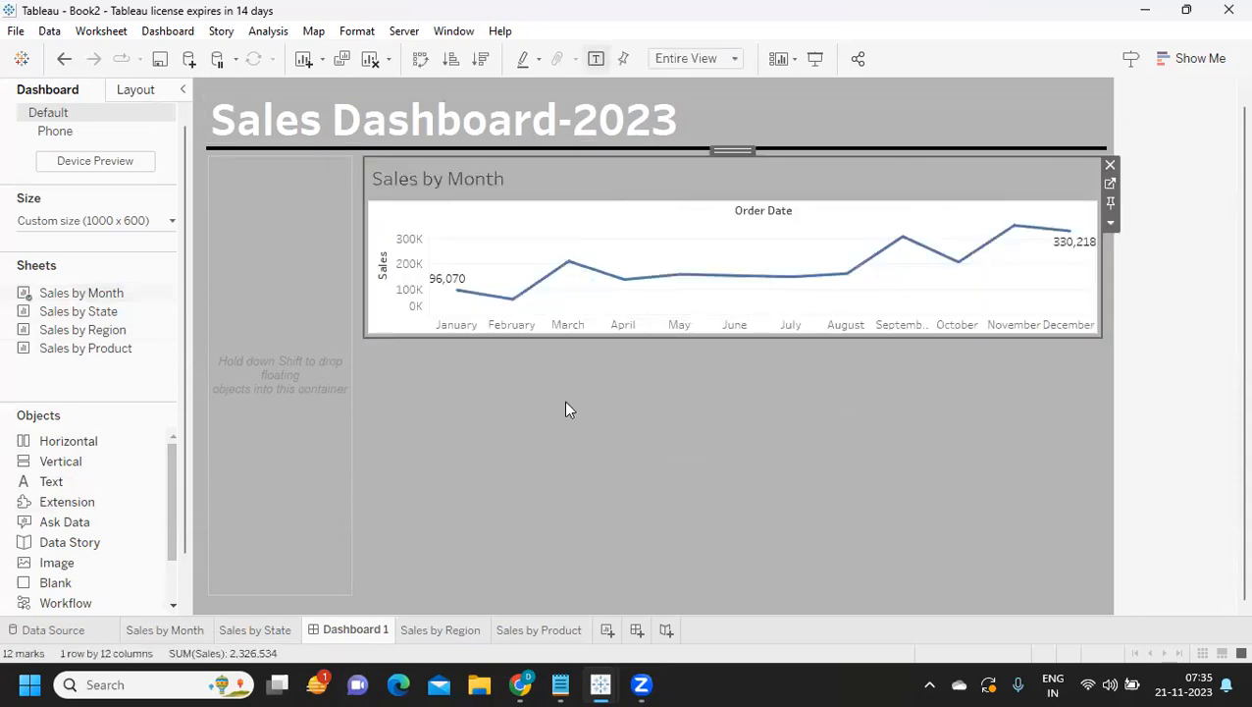
right_click(481, 186)
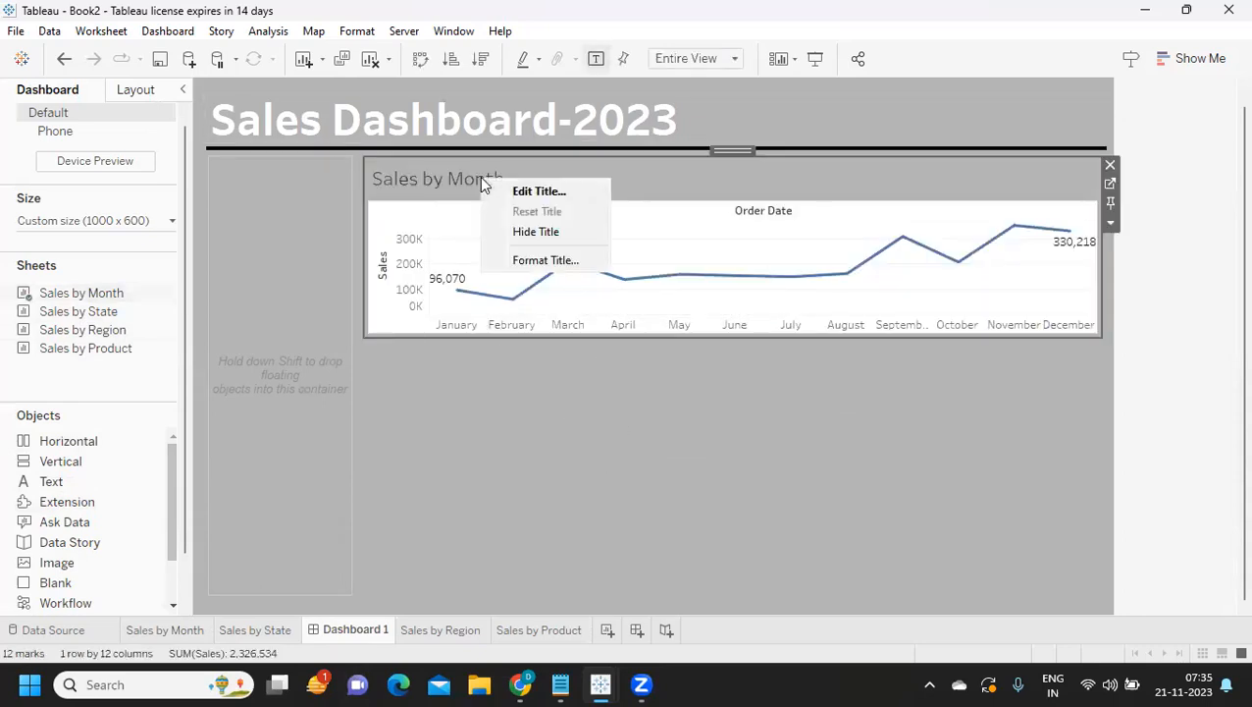
click(531, 231)
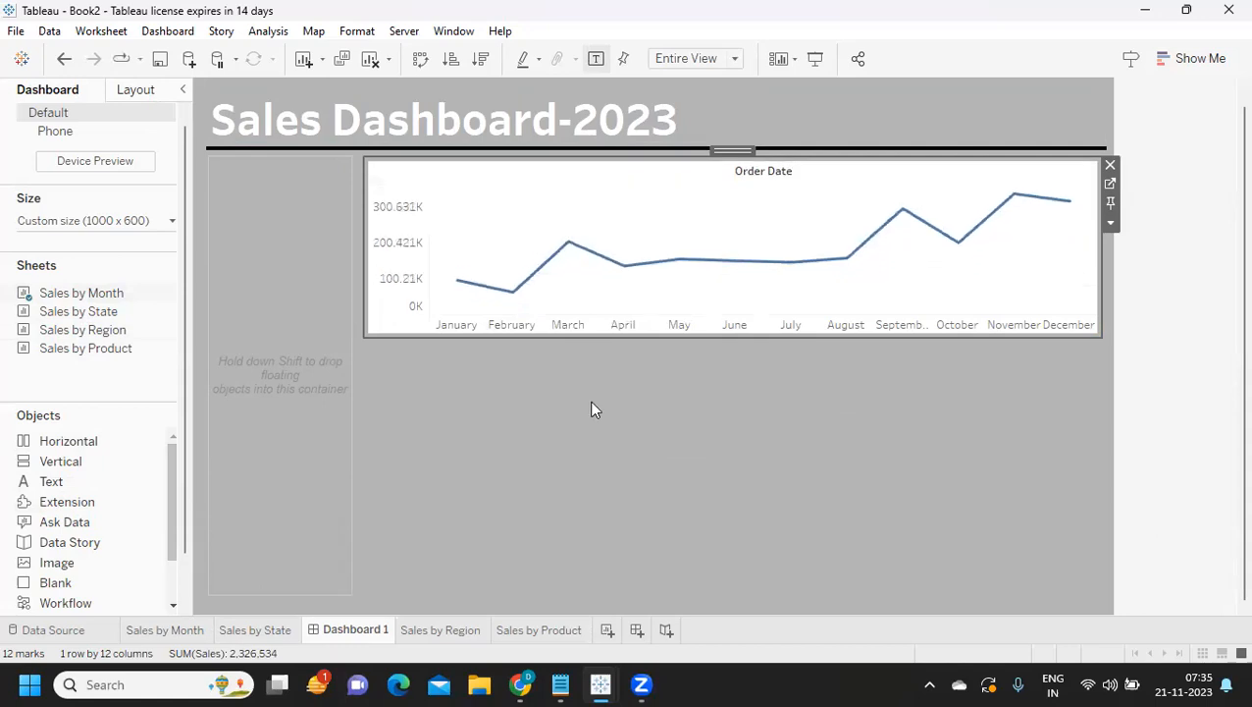
click(1114, 226)
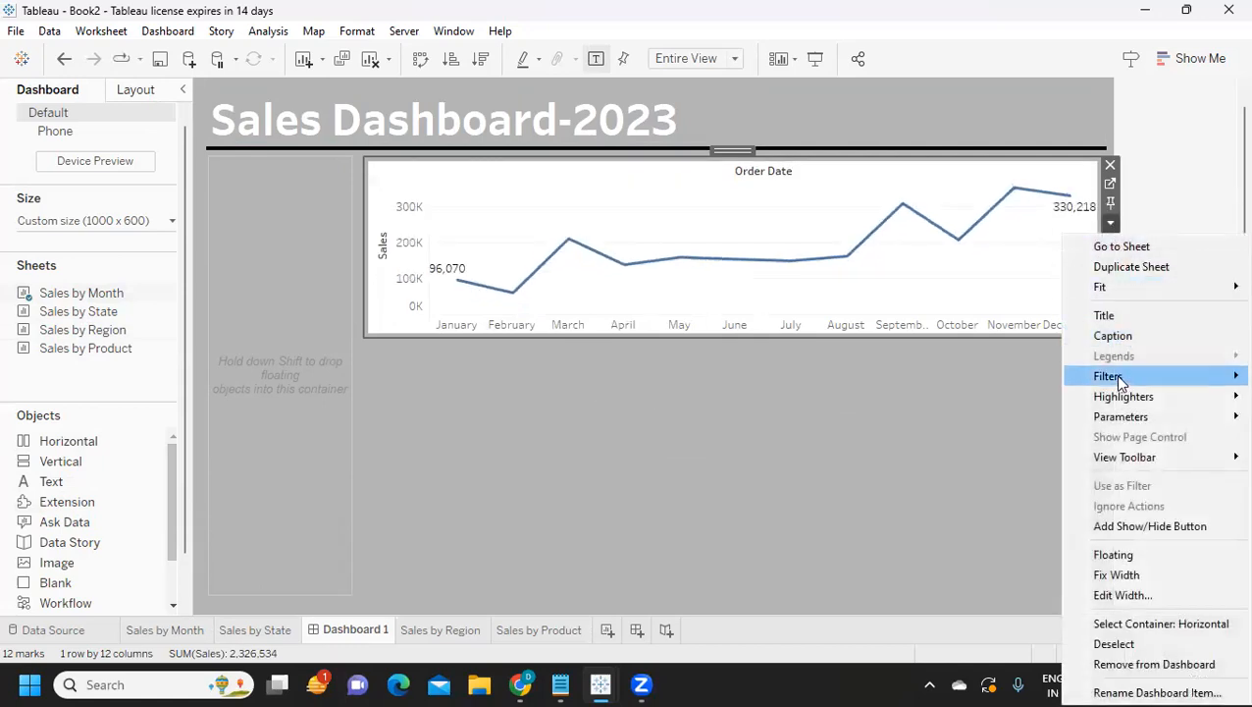
mouse_move(1120, 382)
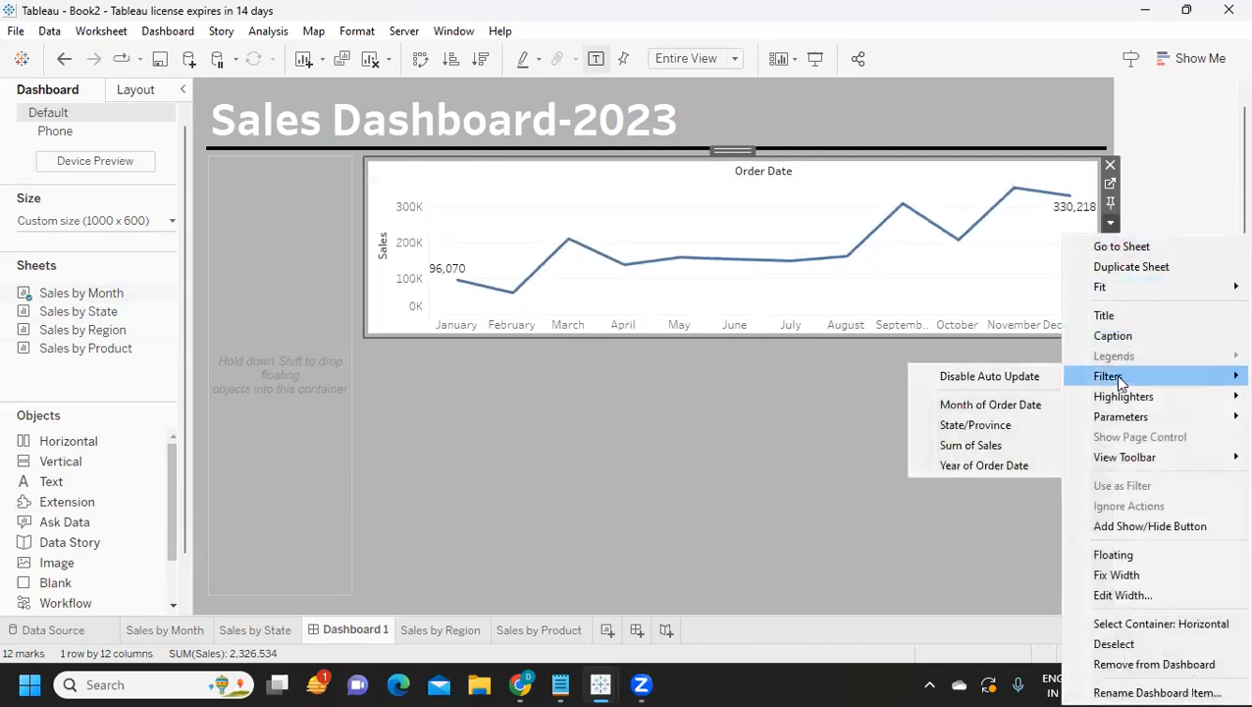
click(1019, 407)
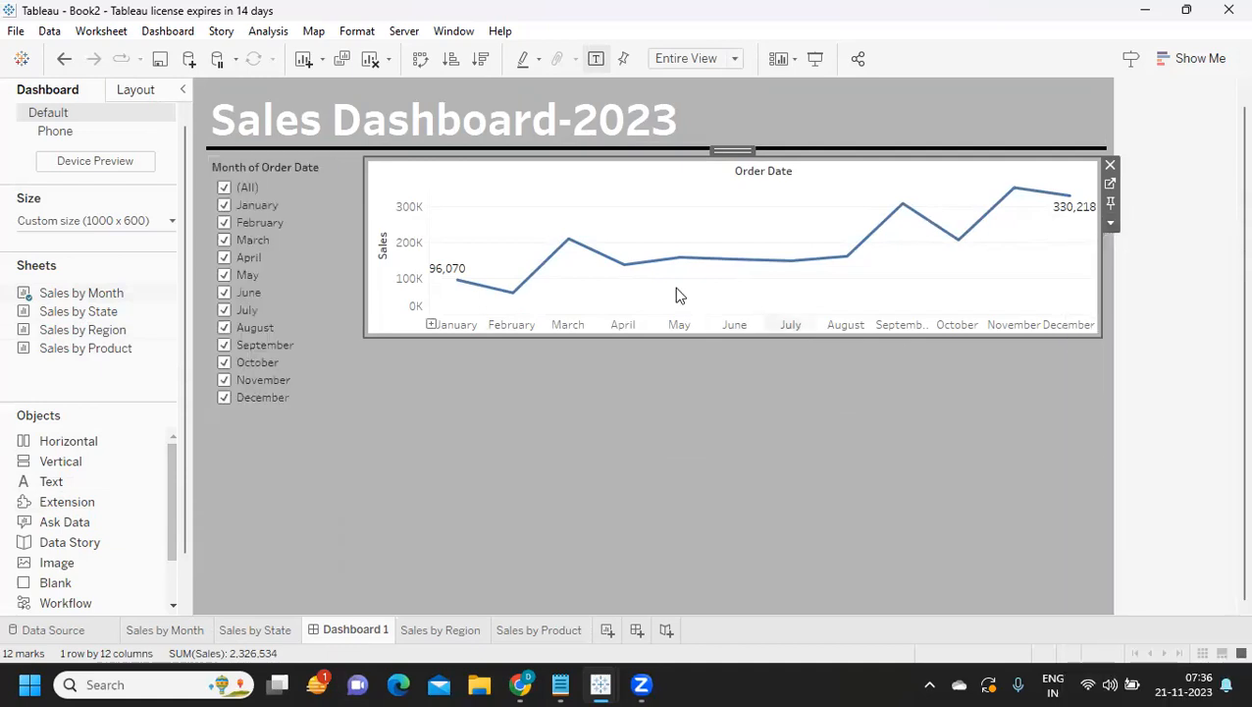
click(316, 203)
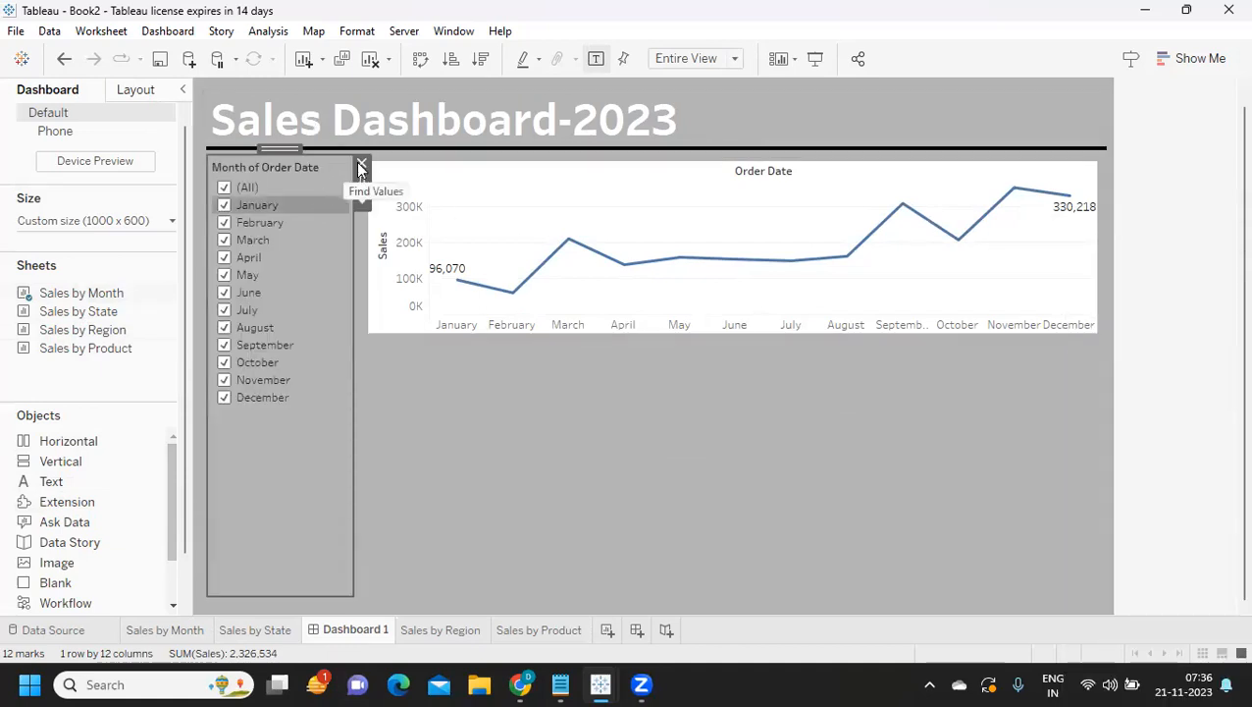
click(359, 165)
- Show the Year of Order Date and State/Province filters of the Sales by Month chart on the dashboard
click(1021, 253)
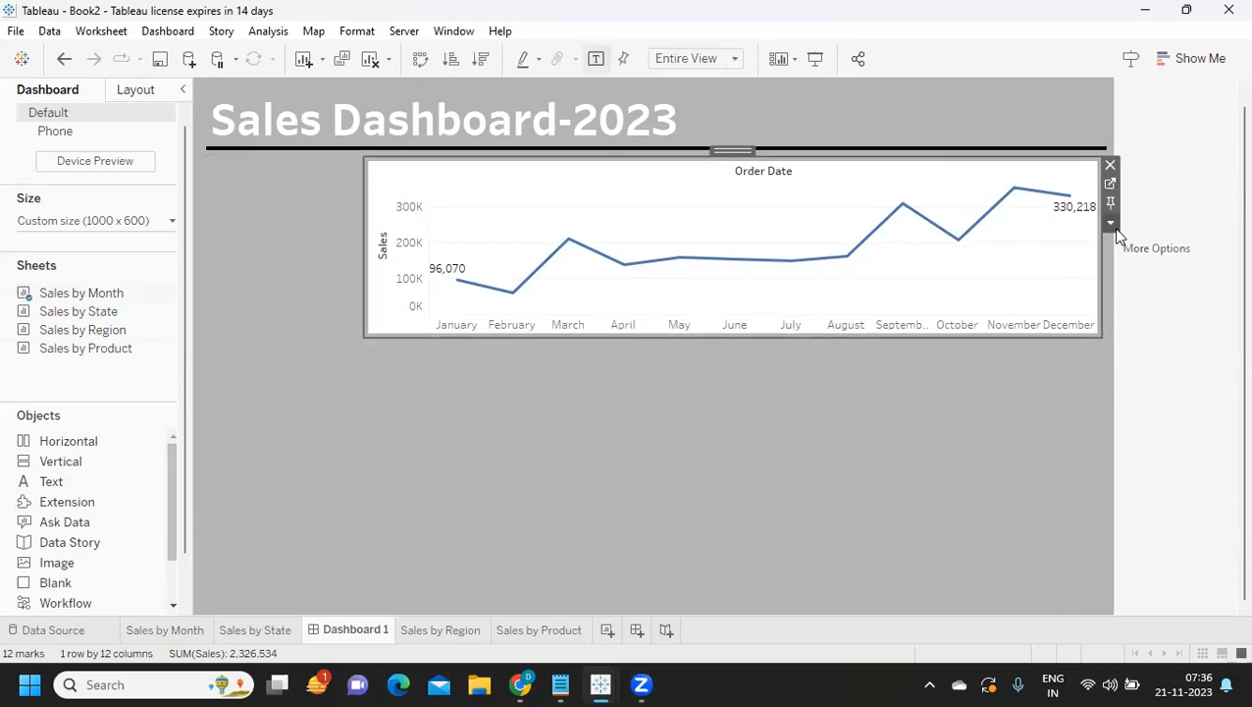
click(1110, 223)
mouse_move(1114, 380)
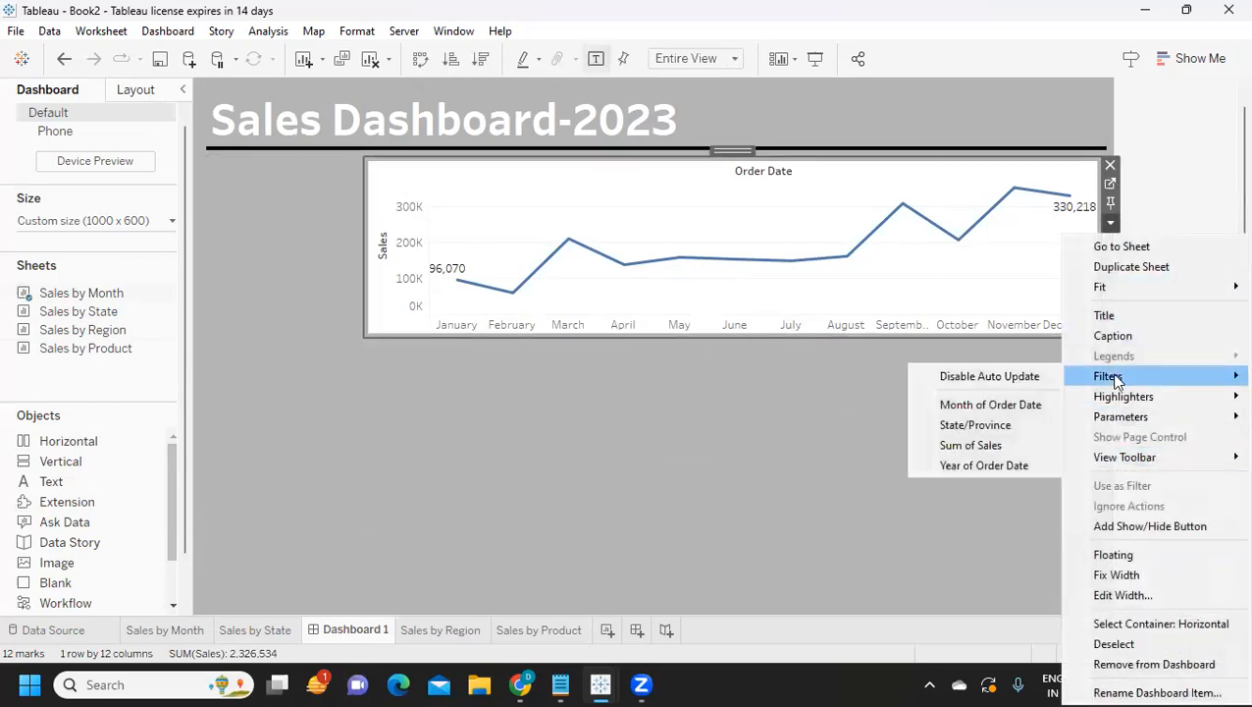
click(984, 465)
click(1112, 225)
mouse_move(1143, 376)
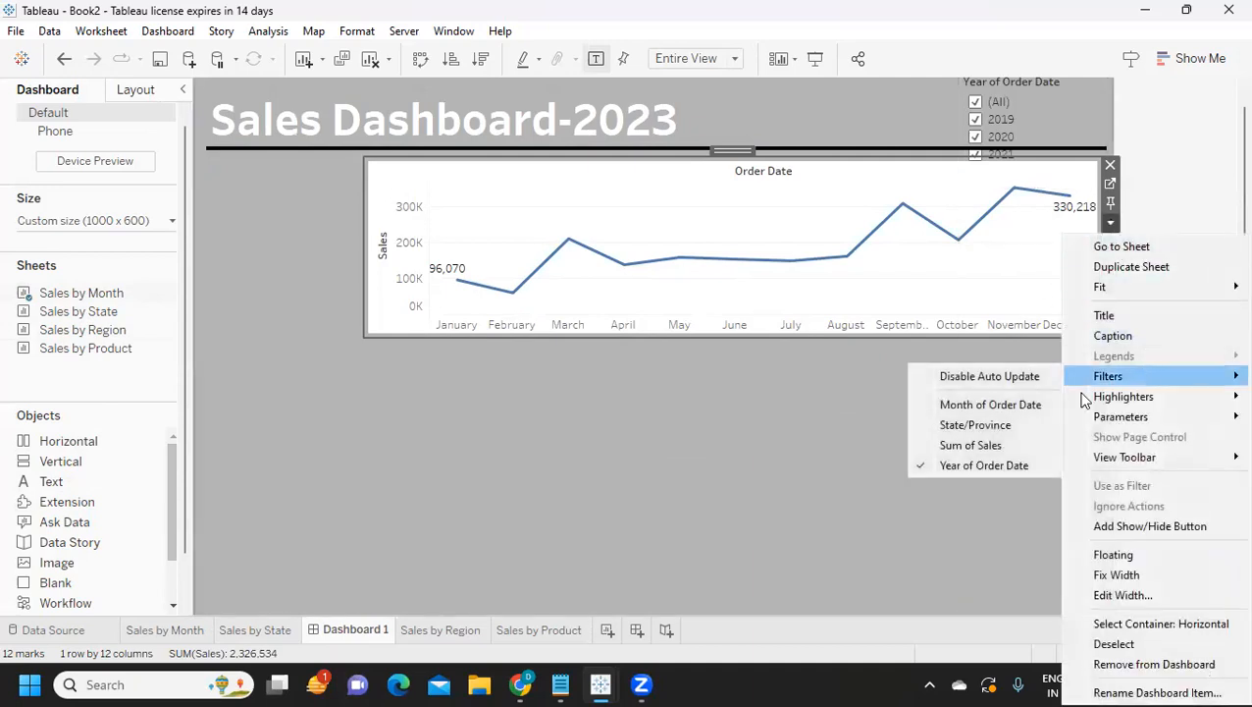
click(1021, 436)
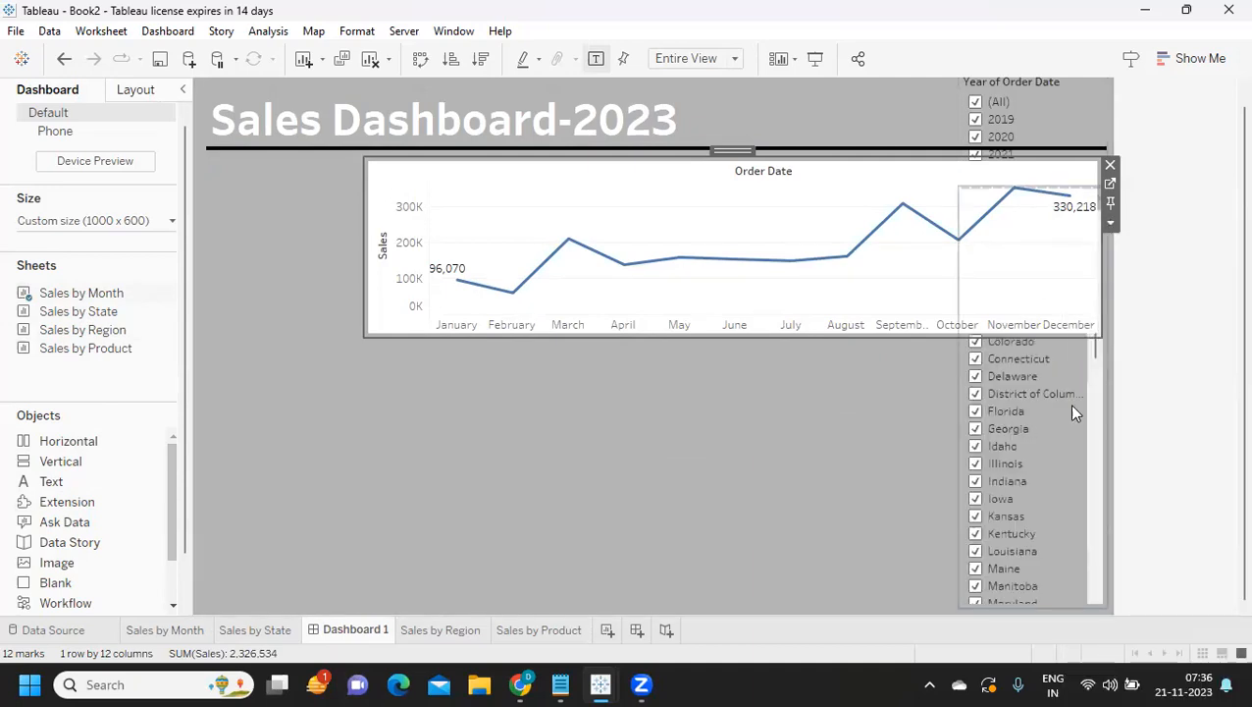
- Change the State/Province and Year of Order Date filters to Multiple Values (dropdown) controls
click(836, 398)
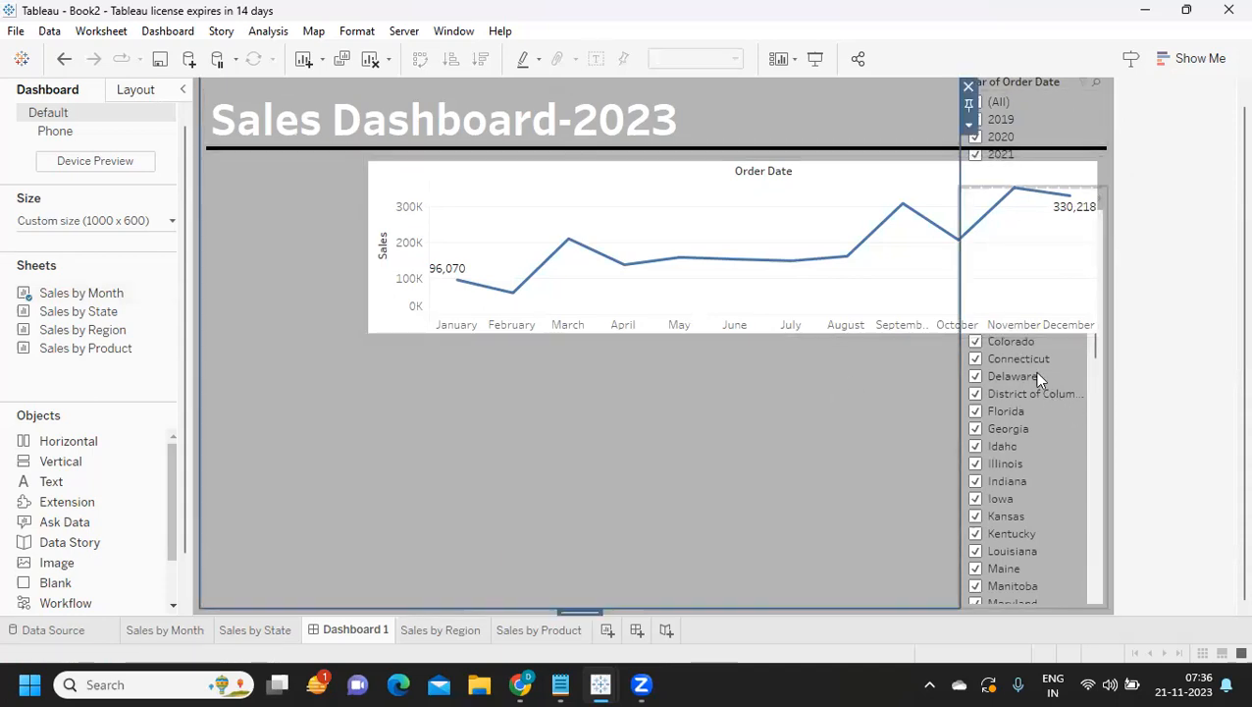
click(1043, 344)
click(1115, 236)
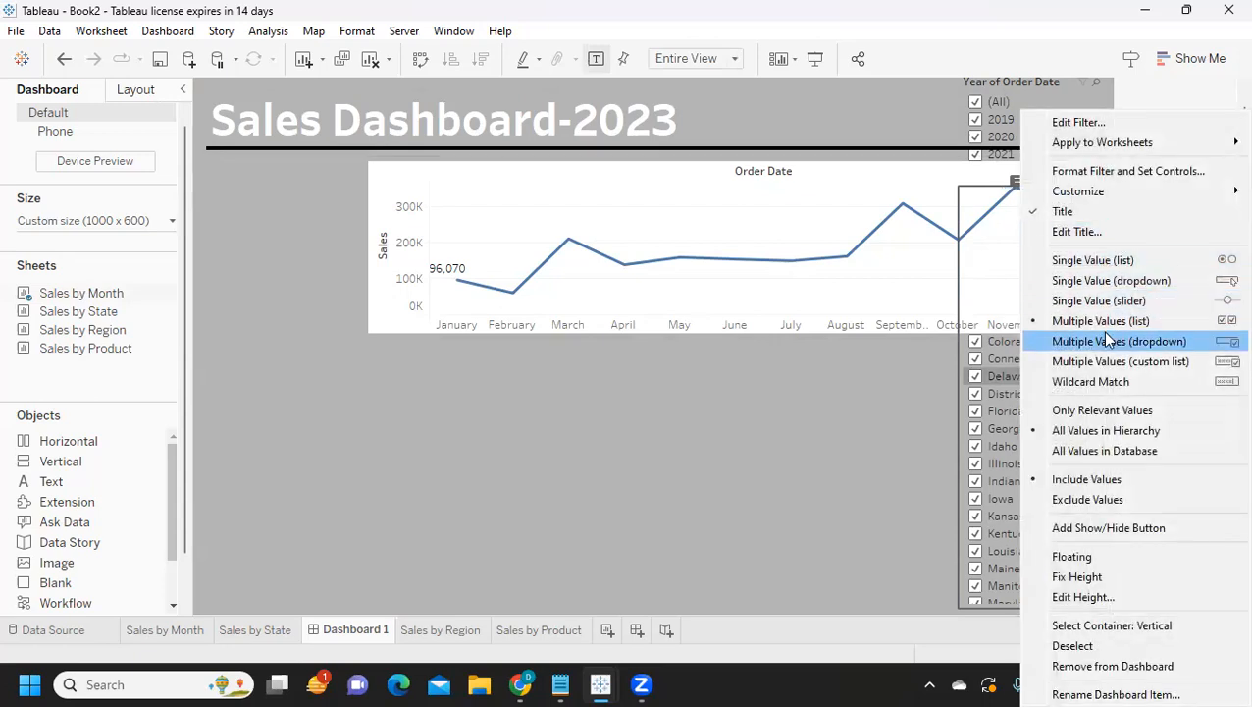
click(1107, 337)
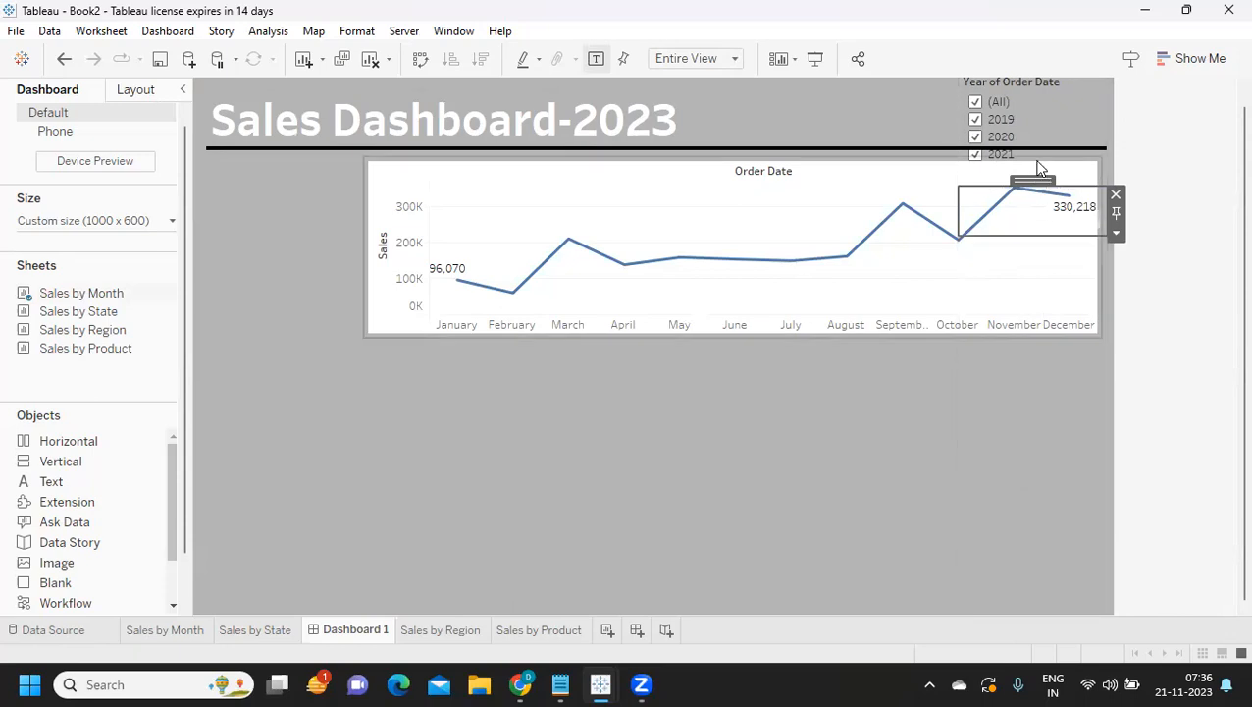
click(1036, 88)
click(1115, 126)
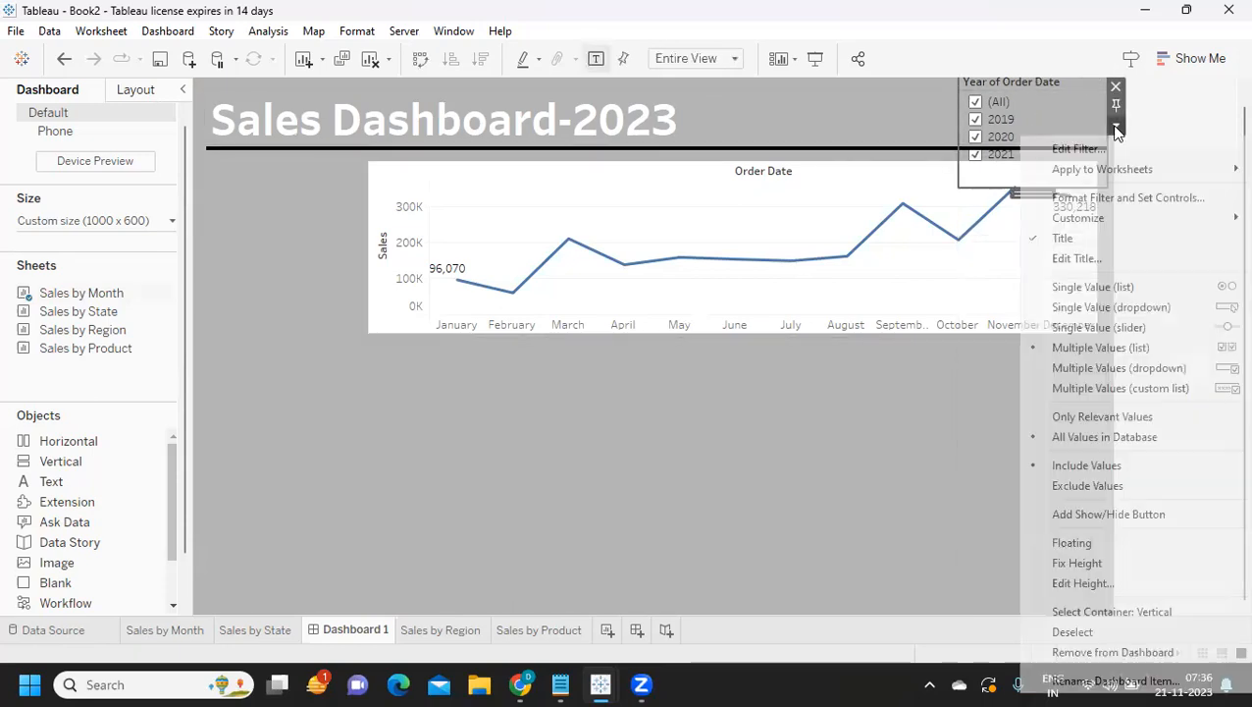
click(1100, 367)
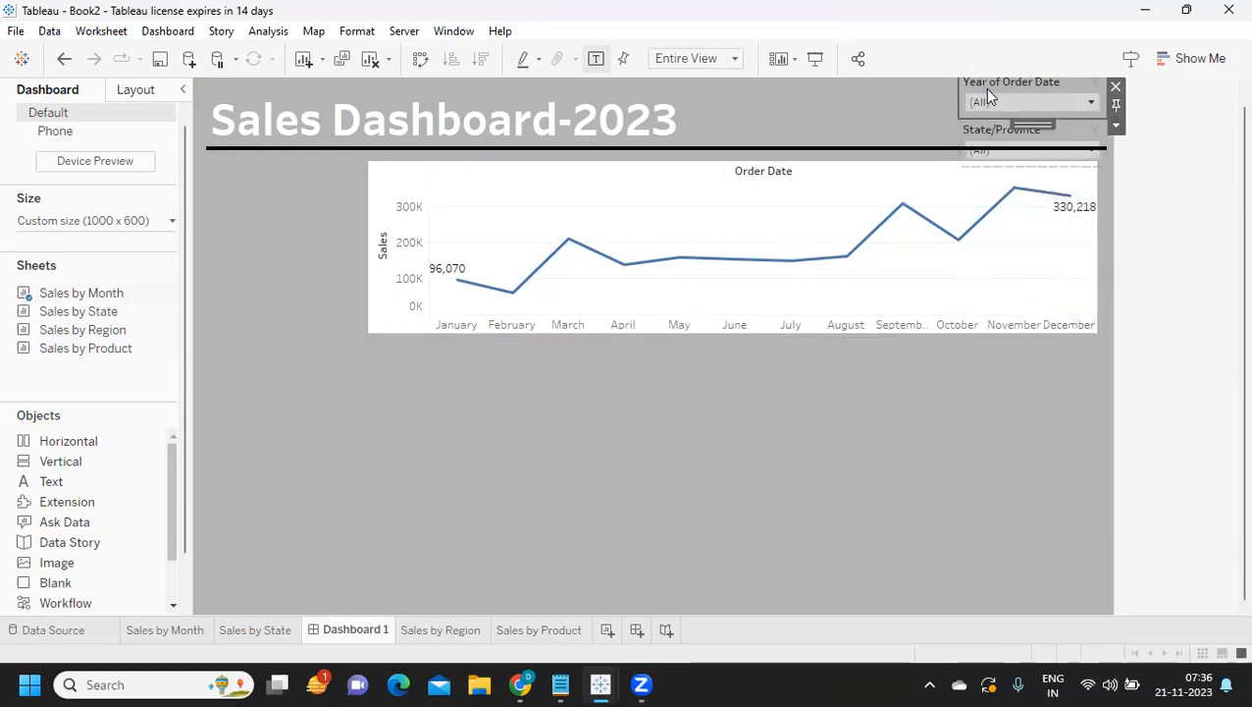
- Move the Year of Order Date filter out of the filter column and make it a floating object
mouse_move(969, 131)
mouse_down()
mouse_move(976, 99)
mouse_move(911, 157)
mouse_move(1023, 151)
mouse_move(1032, 85)
mouse_move(811, 160)
mouse_move(250, 239)
mouse_move(373, 238)
mouse_up()
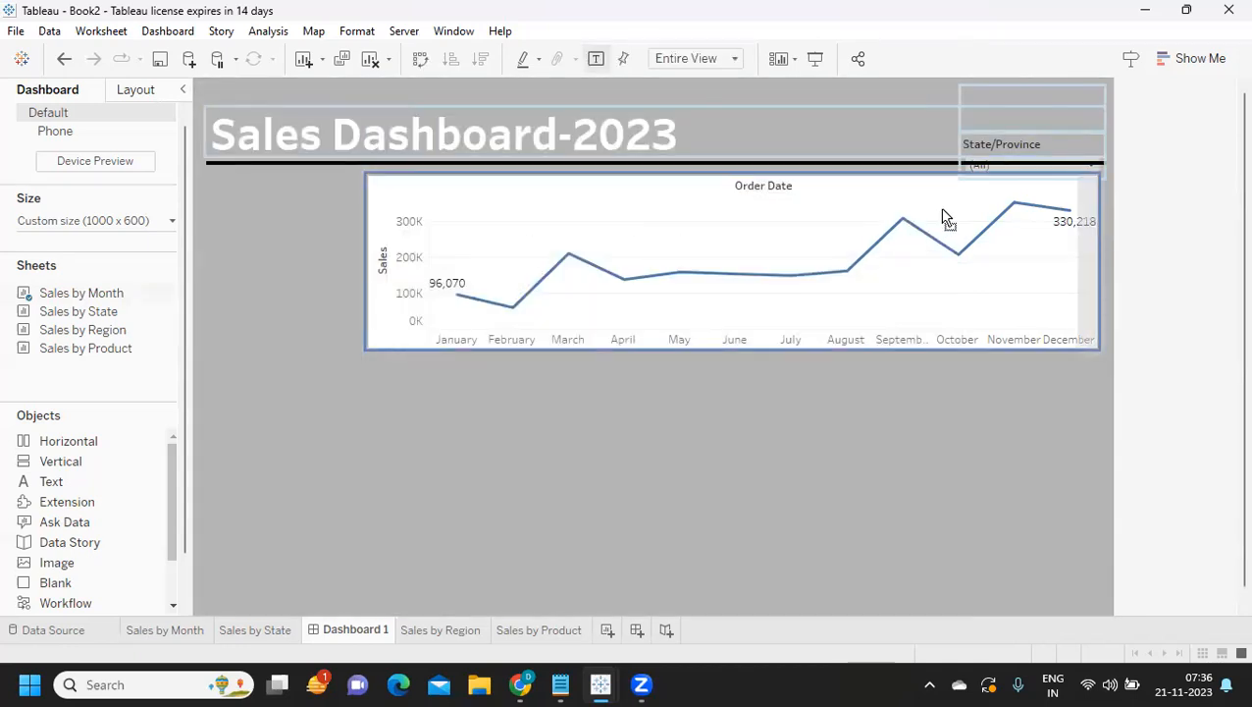
mouse_move(1000, 164)
mouse_down()
mouse_move(332, 236)
mouse_move(106, 278)
mouse_move(268, 246)
mouse_move(291, 207)
mouse_move(277, 196)
mouse_move(701, 212)
mouse_move(880, 138)
mouse_move(1015, 135)
mouse_up()
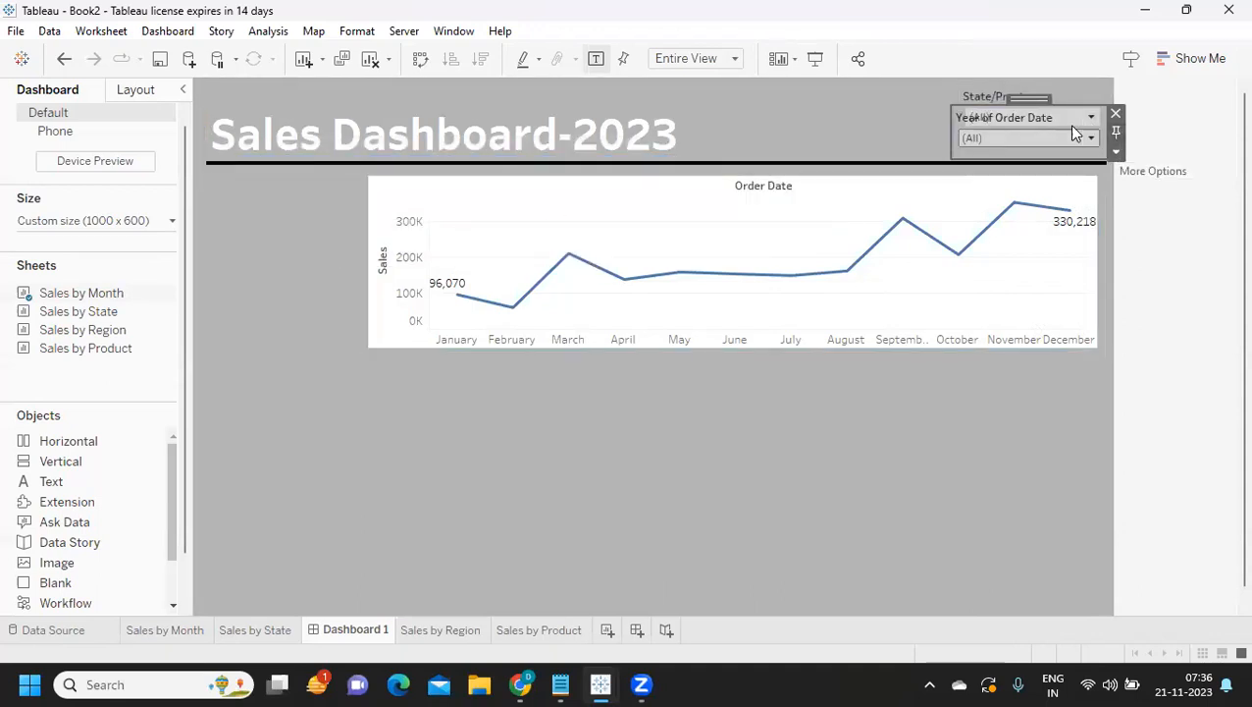
click(1115, 154)
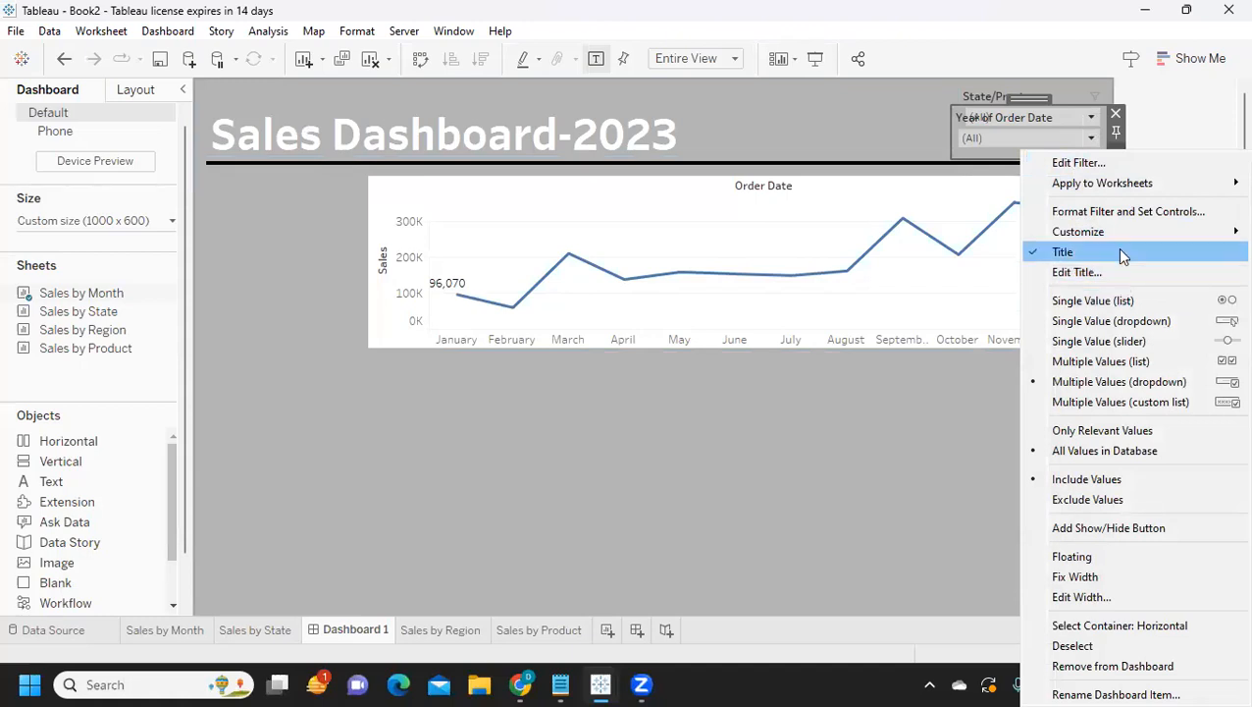
click(1099, 556)
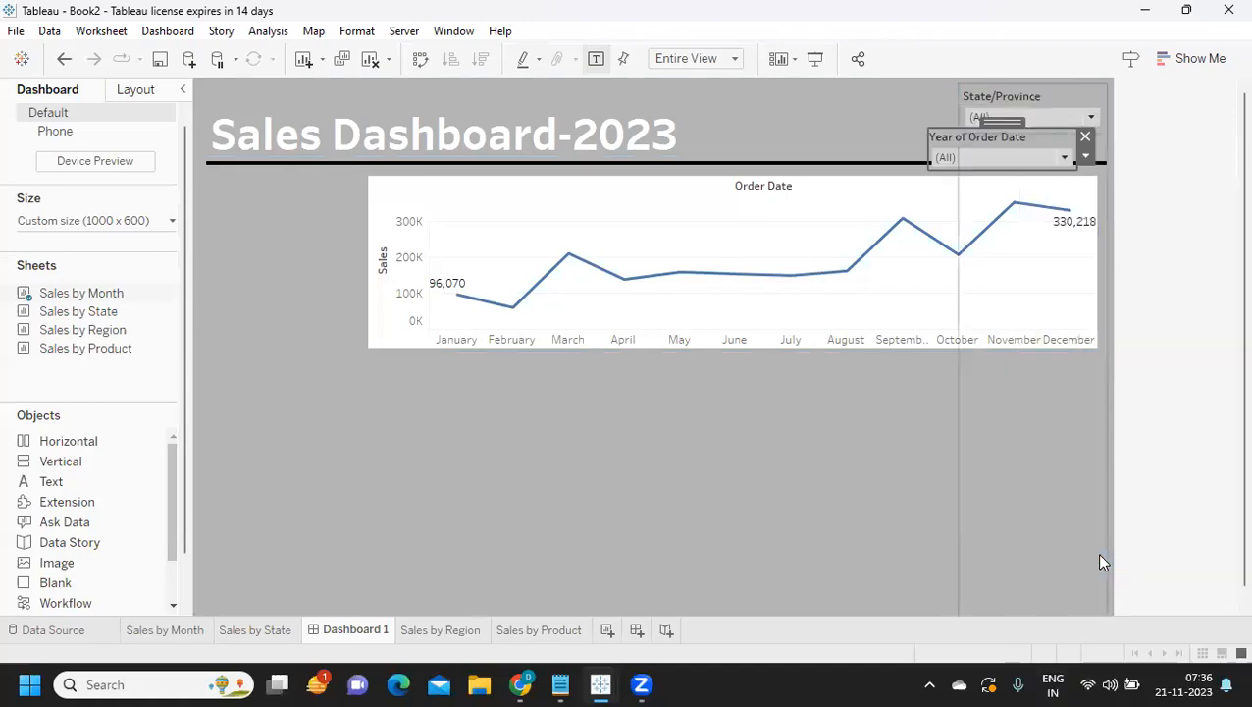
- Make the State/Province filter floating and move it to the empty area below the line chart
click(989, 96)
click(1117, 131)
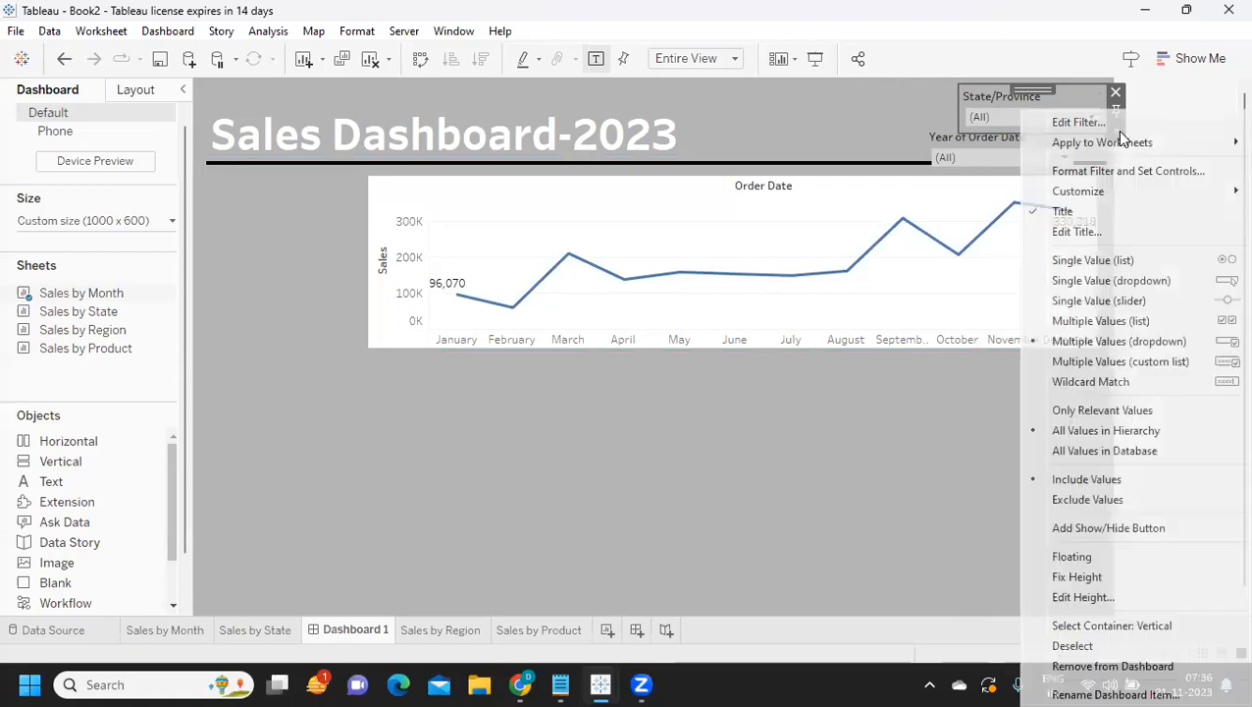
click(1124, 556)
mouse_move(1031, 90)
mouse_down()
mouse_move(947, 125)
mouse_move(399, 216)
mouse_move(238, 222)
mouse_move(234, 263)
mouse_up()
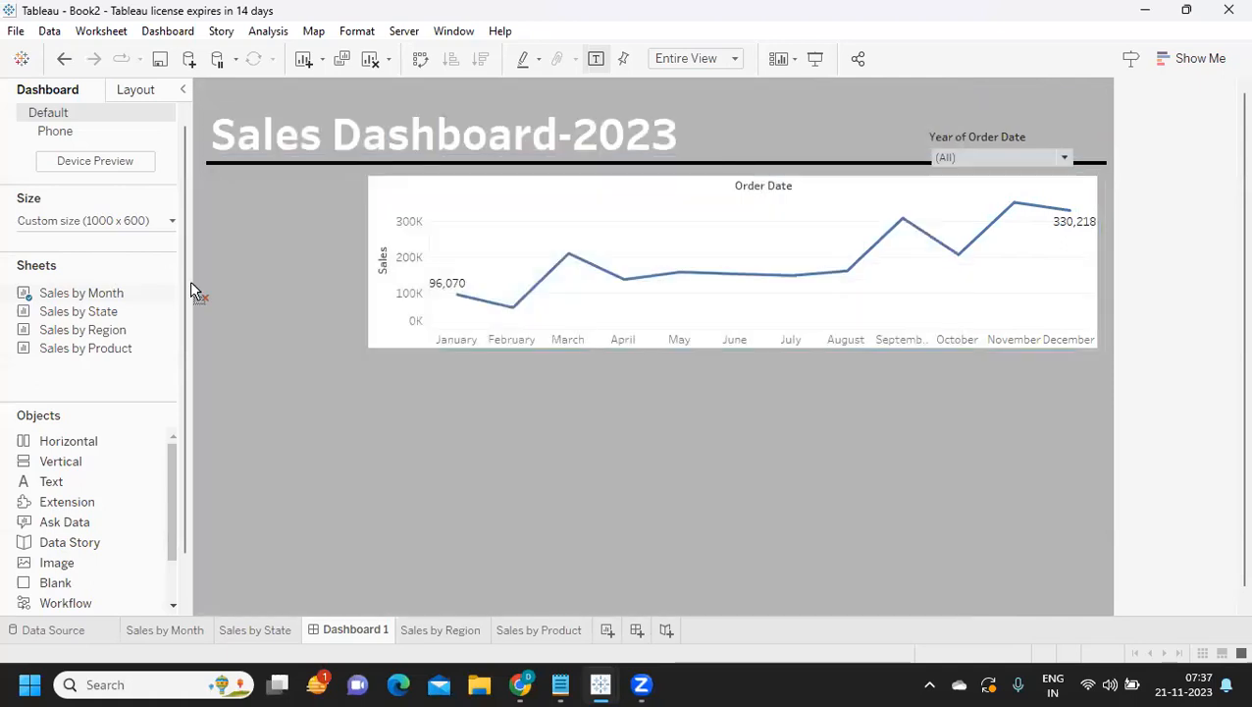
mouse_move(800, 314)
mouse_down()
mouse_move(252, 287)
mouse_move(158, 208)
mouse_move(160, 228)
mouse_move(936, 495)
mouse_move(1078, 346)
mouse_move(785, 390)
mouse_up()
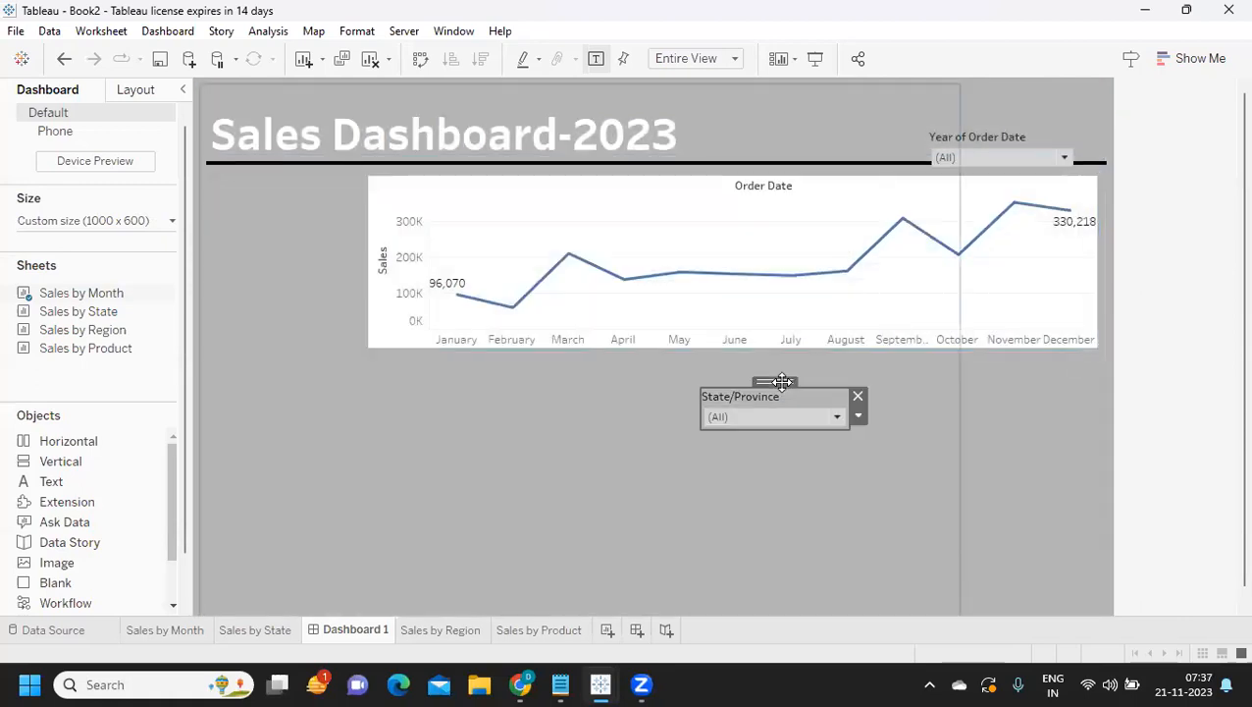
- Remove the empty layout area behind the chart and move the Year of Order Date filter beside the State/Province filter
click(268, 223)
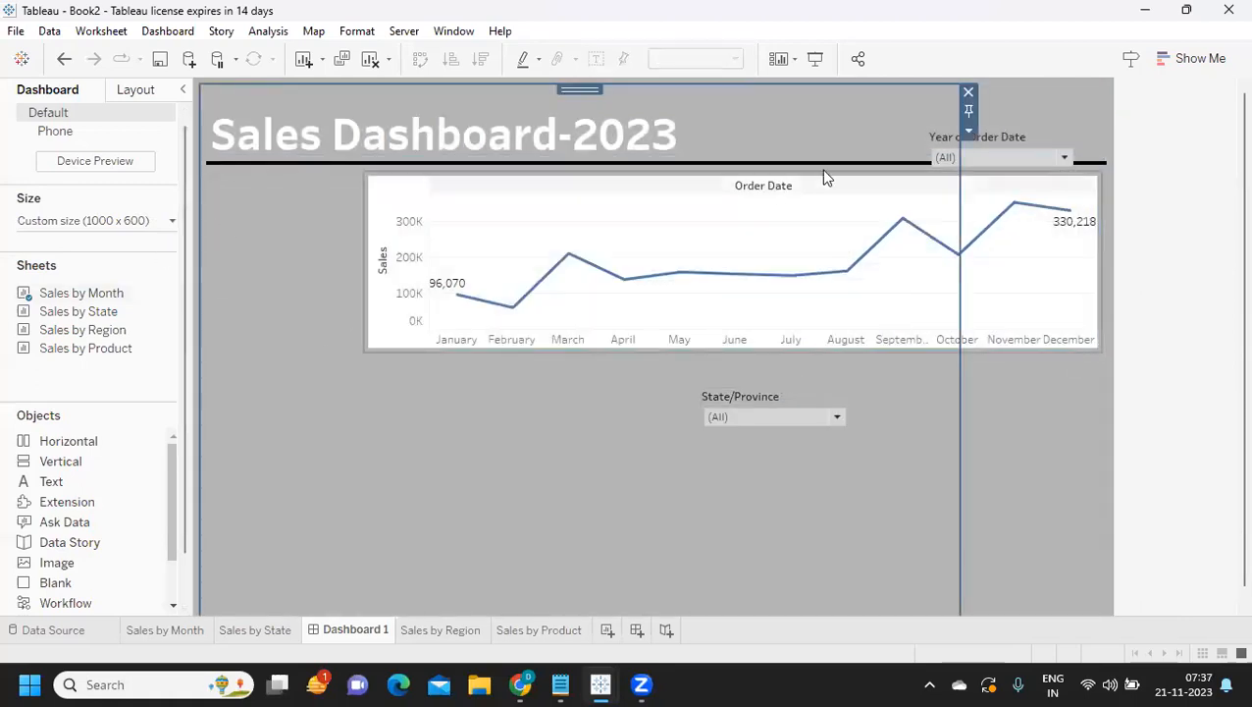
click(968, 94)
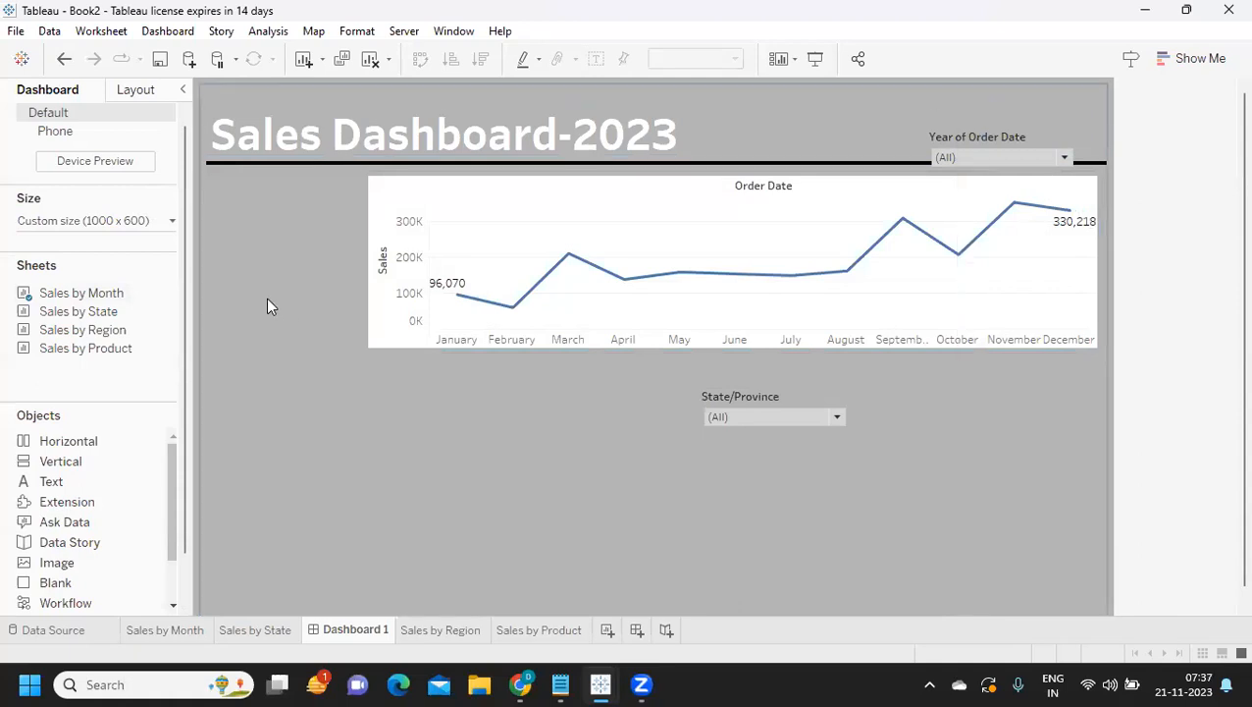
click(271, 227)
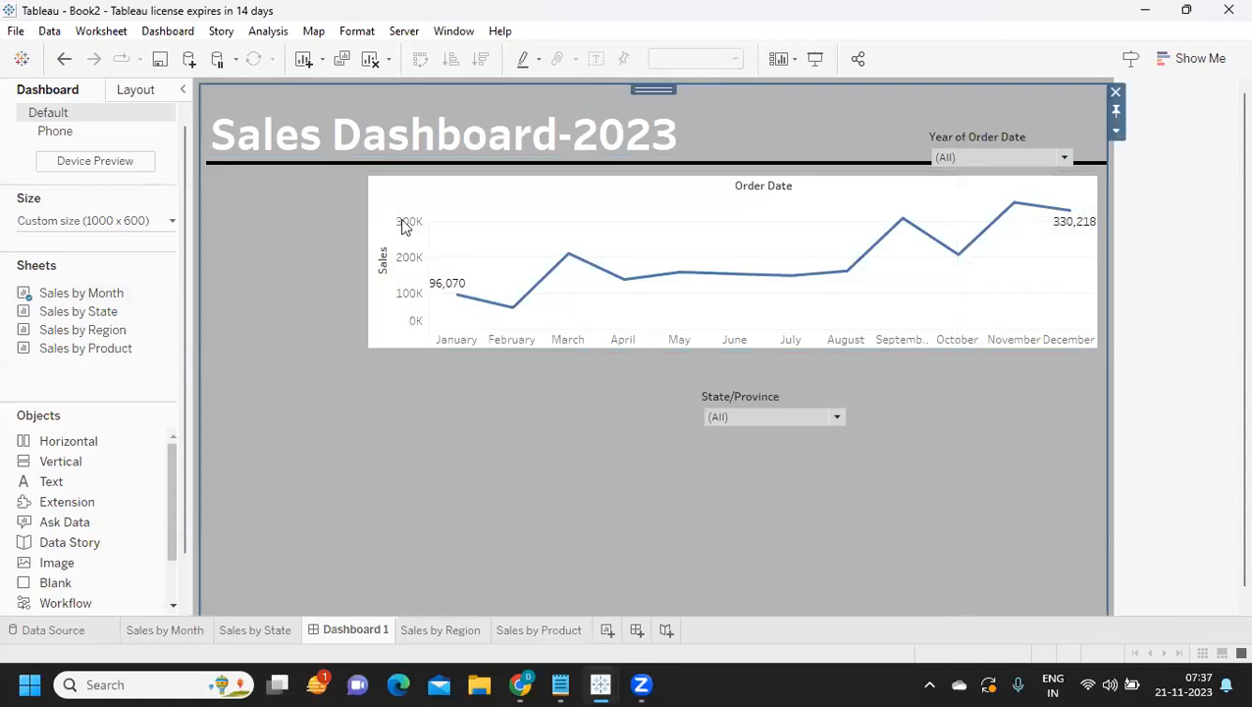
click(1030, 138)
drag(997, 125, 698, 392)
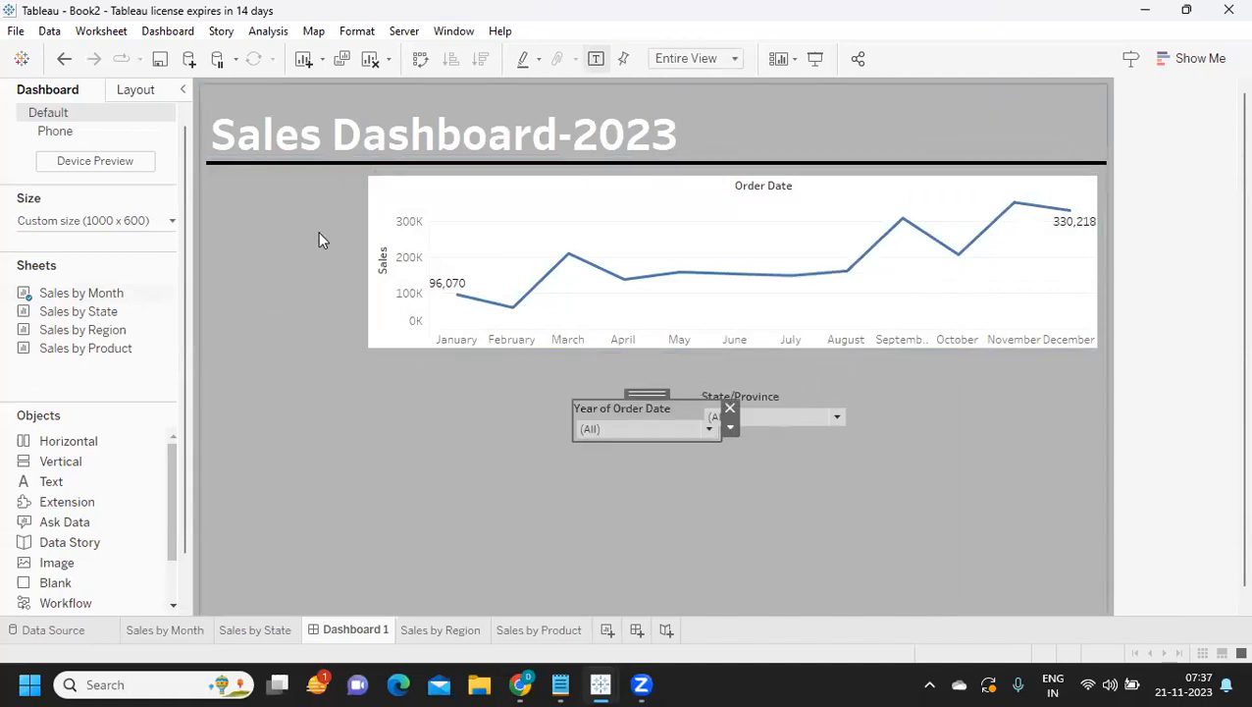
click(252, 268)
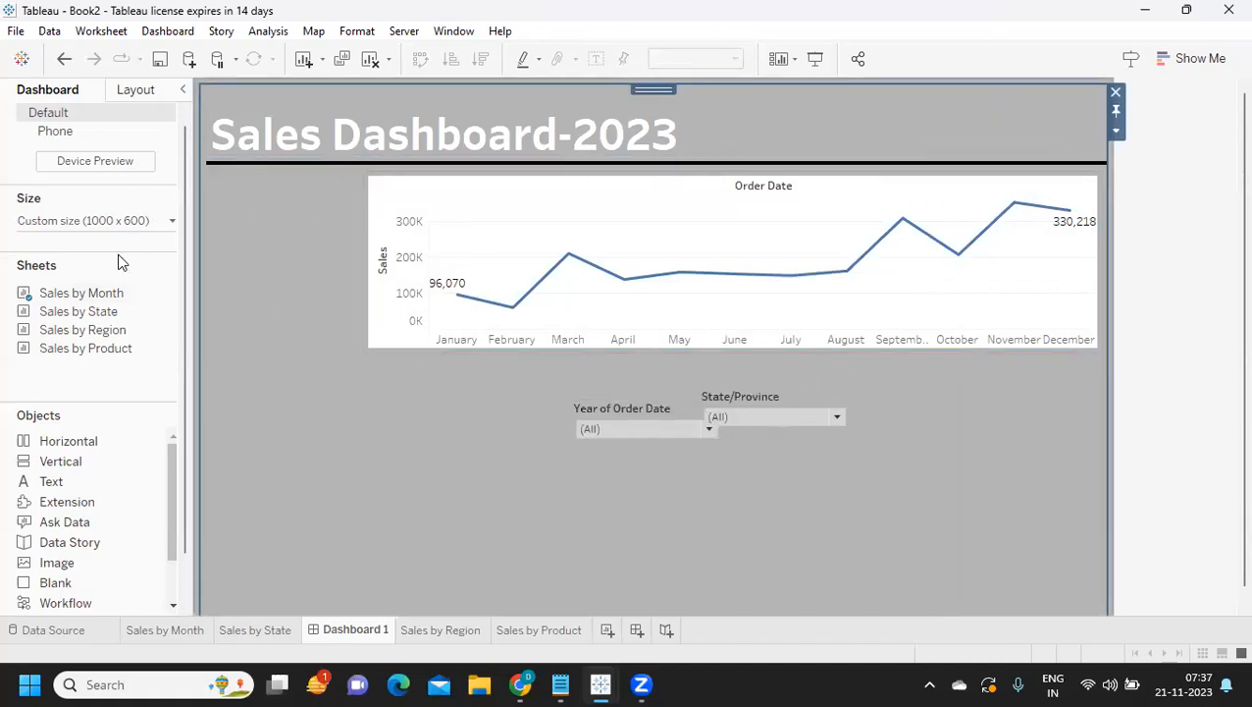
scroll(116, 556, down, 2)
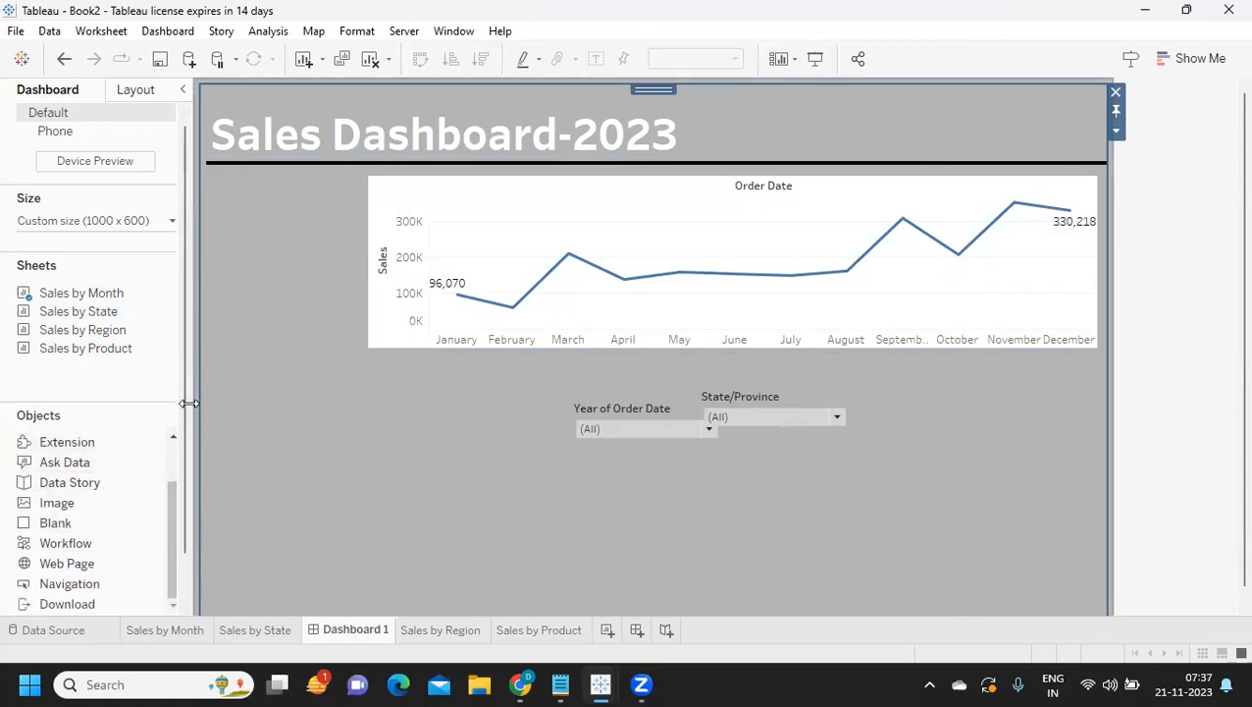
scroll(175, 471, down, 2)
scroll(64, 289, up, 2)
scroll(54, 280, down, 2)
double_click(55, 293)
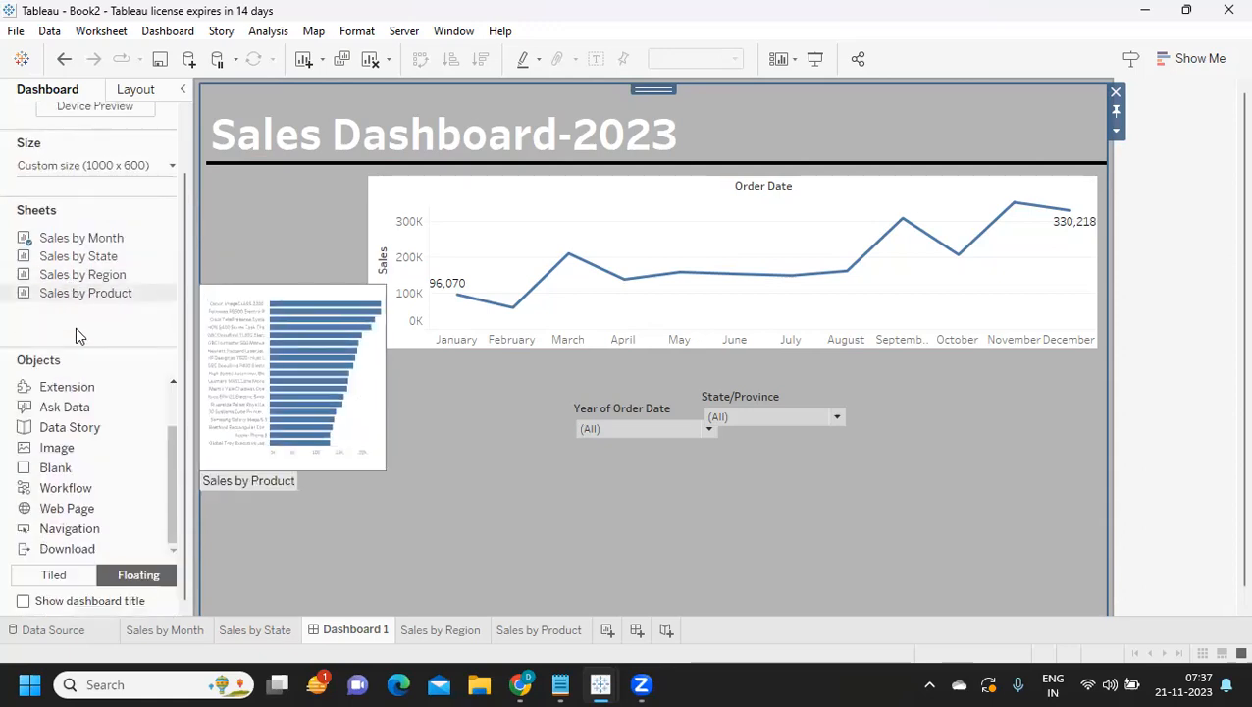
- Undo the last change and add a tall, narrow floating vertical container beside the line chart, spanning the area below the title
key(ctrl+z)
scroll(89, 452, up, 2)
drag(66, 386, 207, 175)
drag(514, 284, 356, 283)
drag(263, 356, 233, 593)
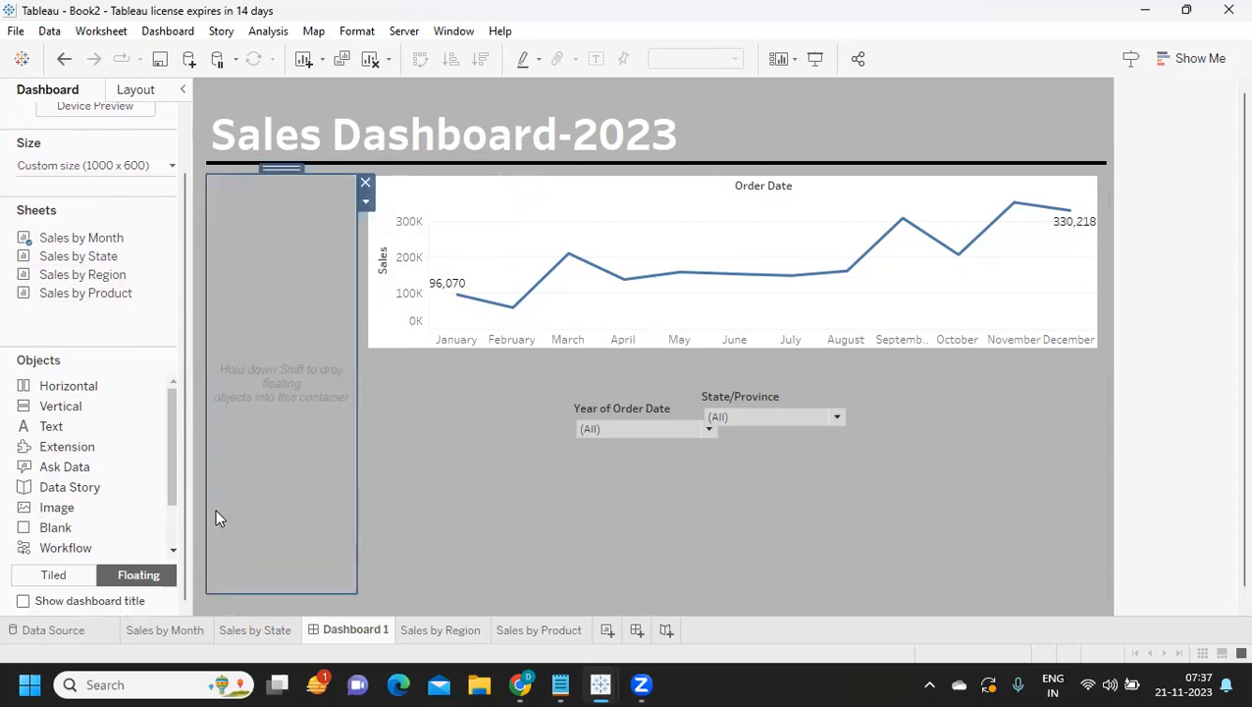
- Place the Year of Order Date and State/Province filters inside the vertical container beside the line chart
click(629, 410)
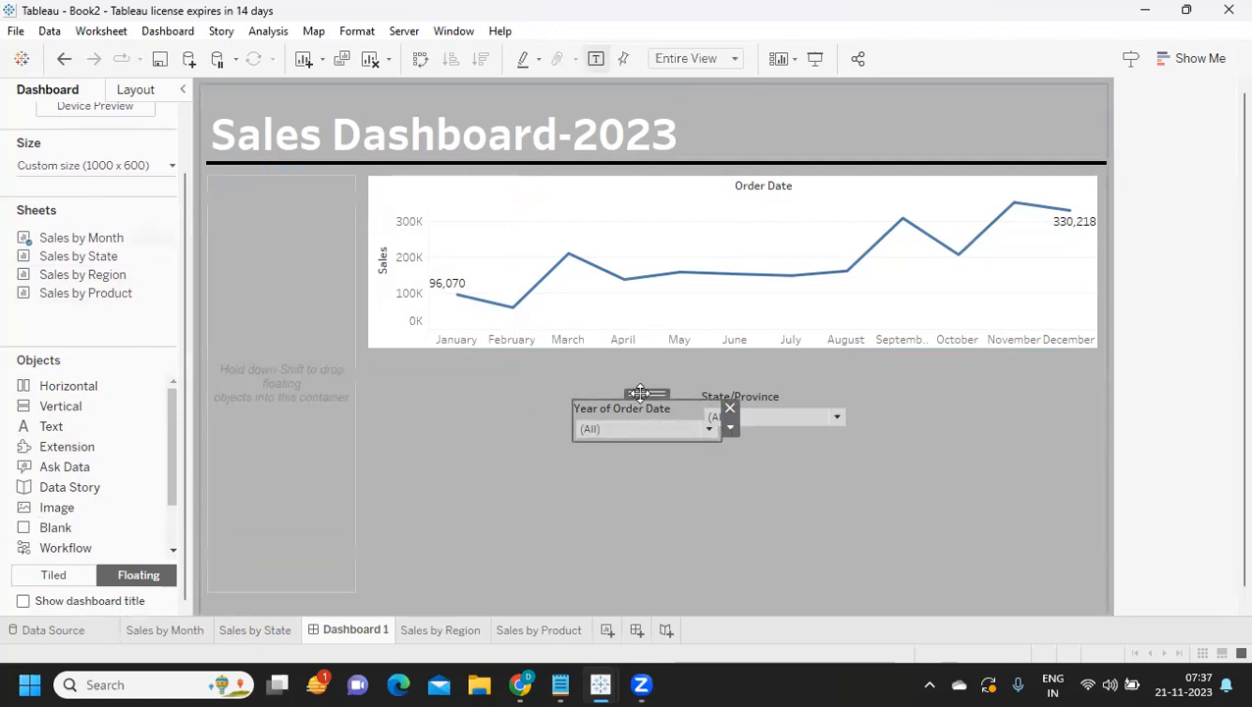
drag(642, 394, 284, 257)
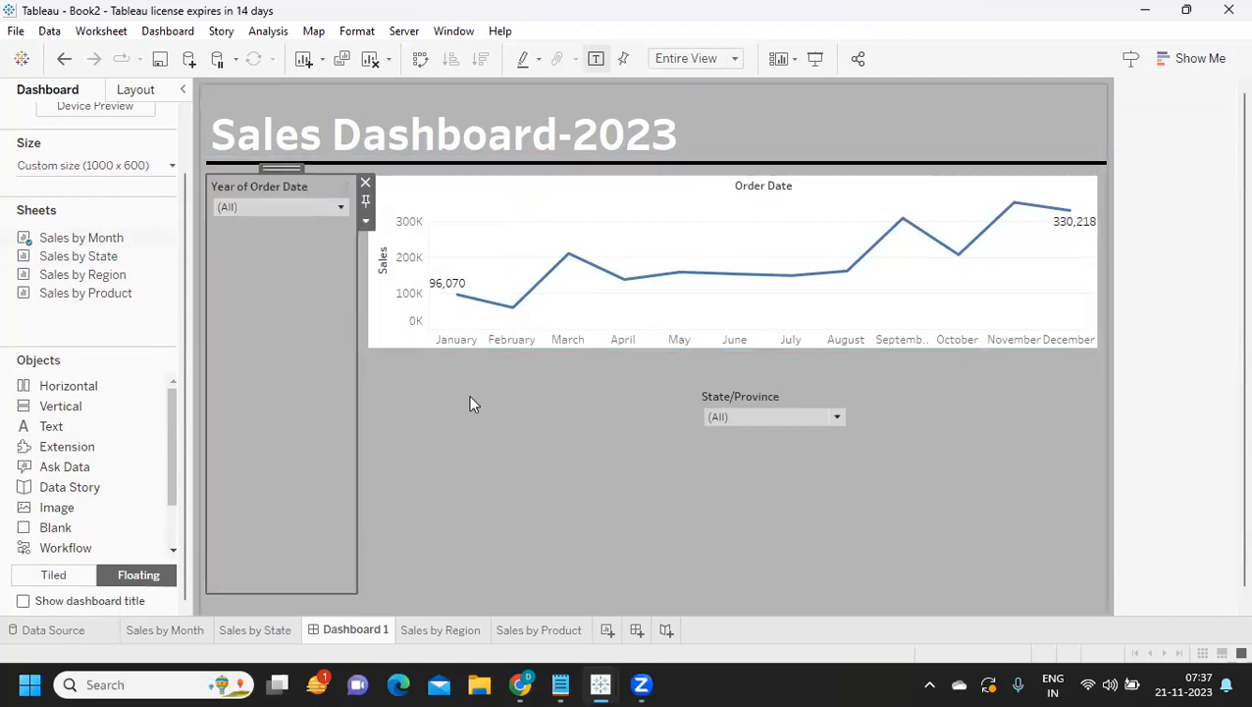
click(775, 404)
drag(768, 378, 284, 264)
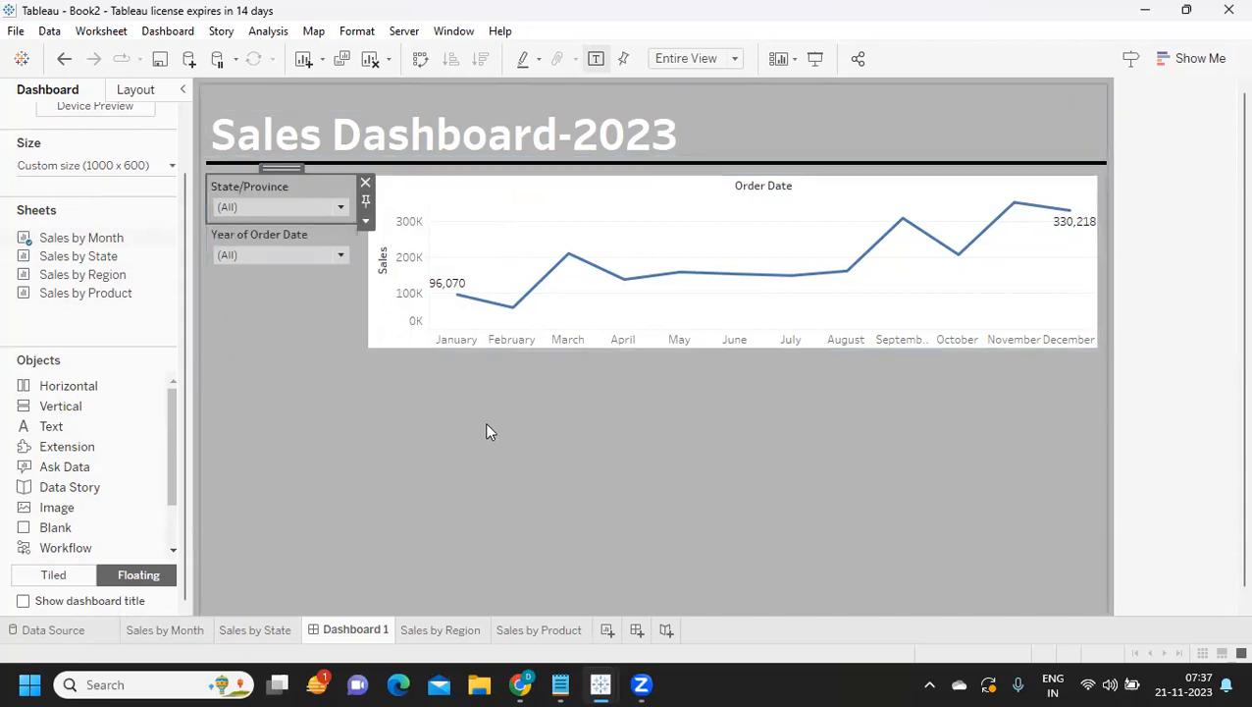
click(546, 482)
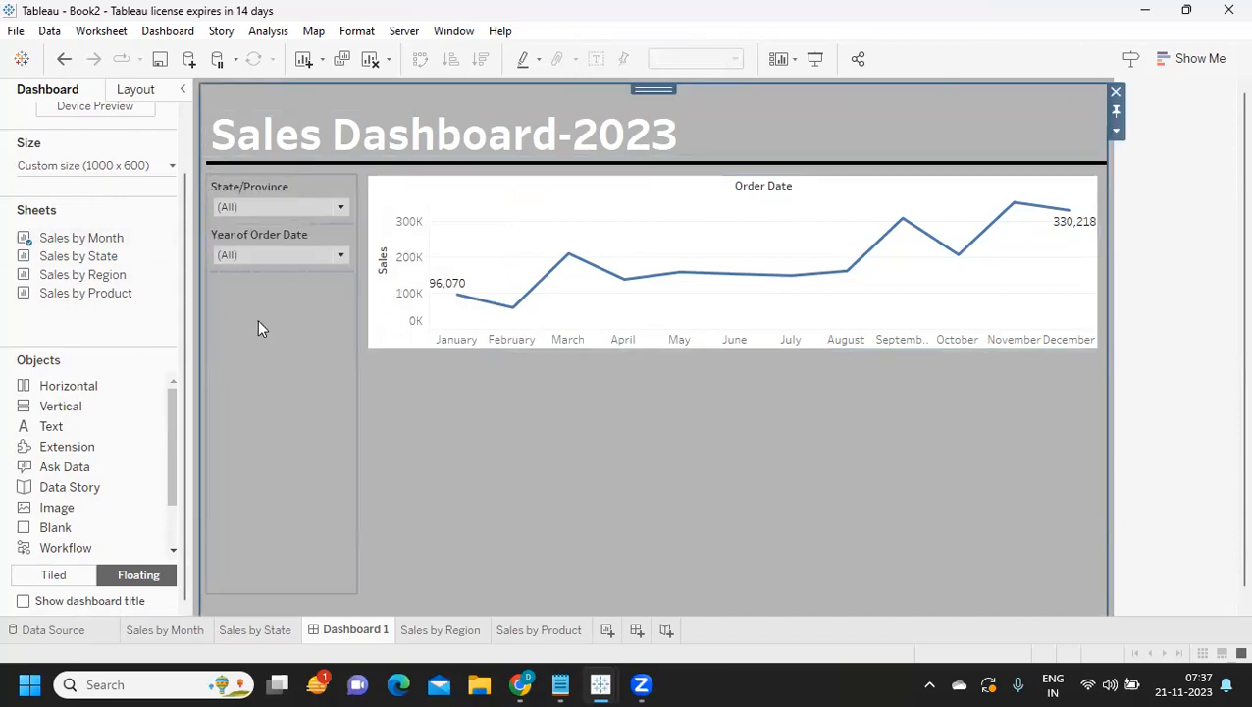
- Change the Year of Order Date filter to the Multiple Values (list) control
click(239, 236)
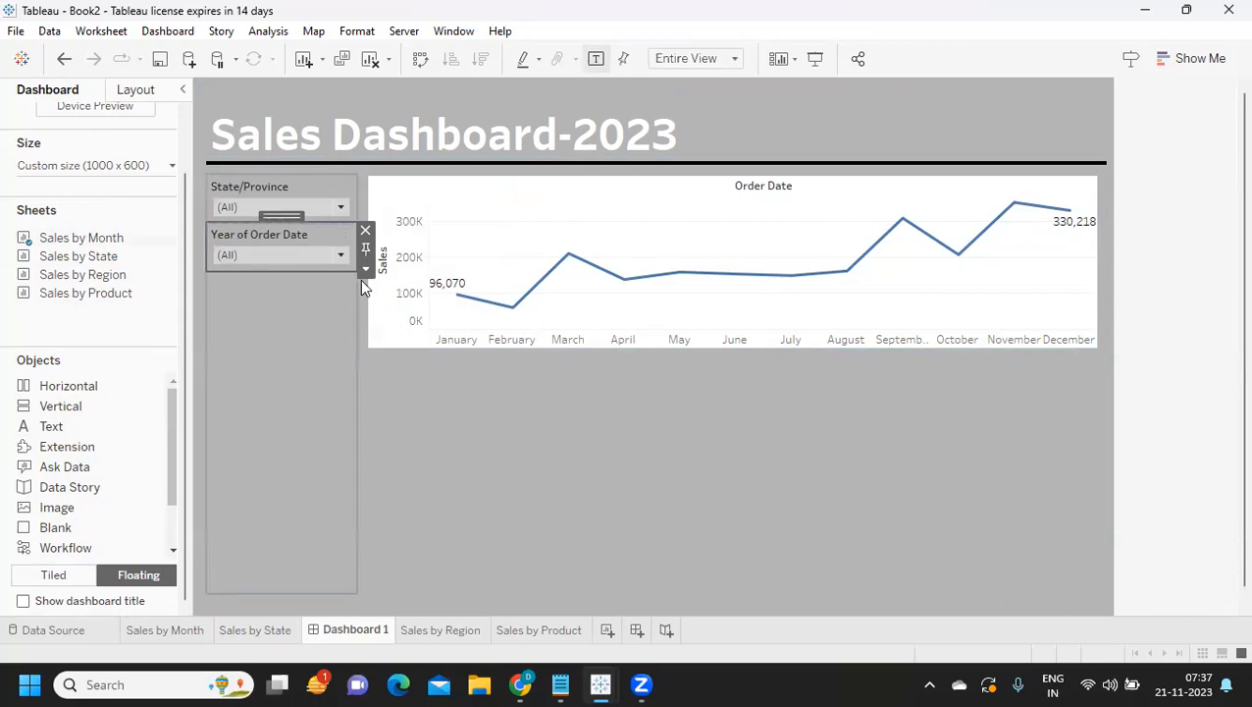
click(367, 270)
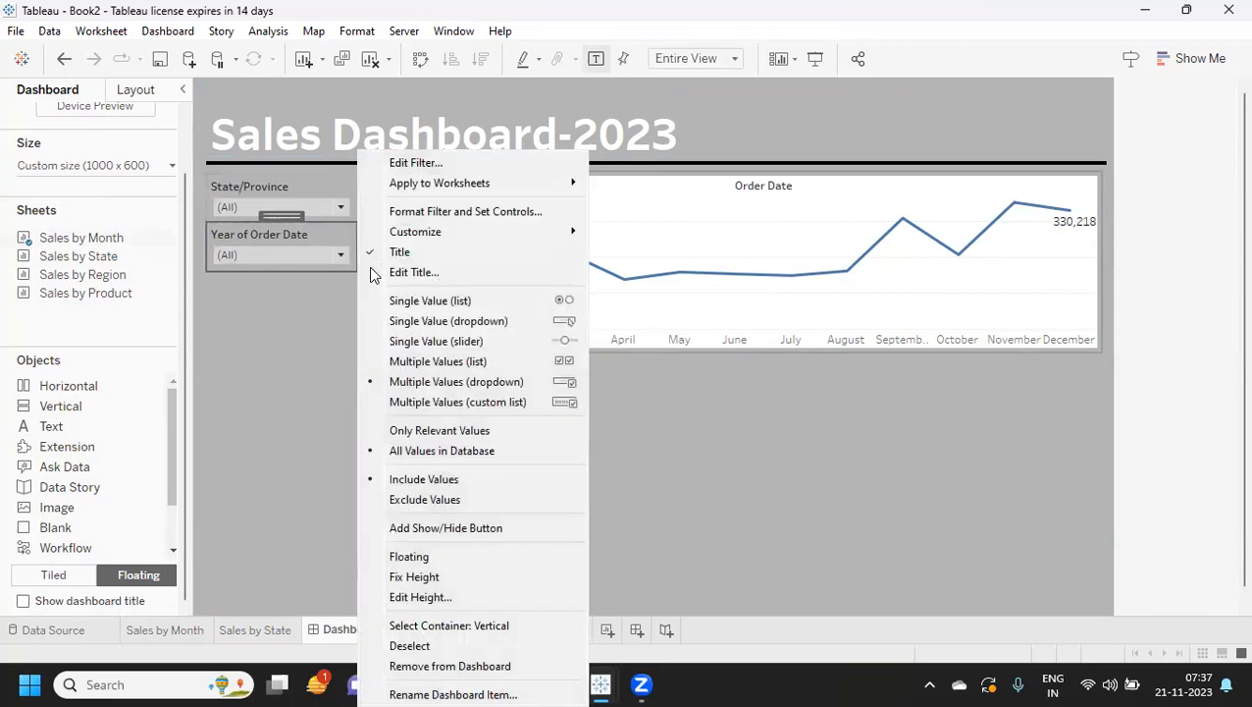
click(452, 359)
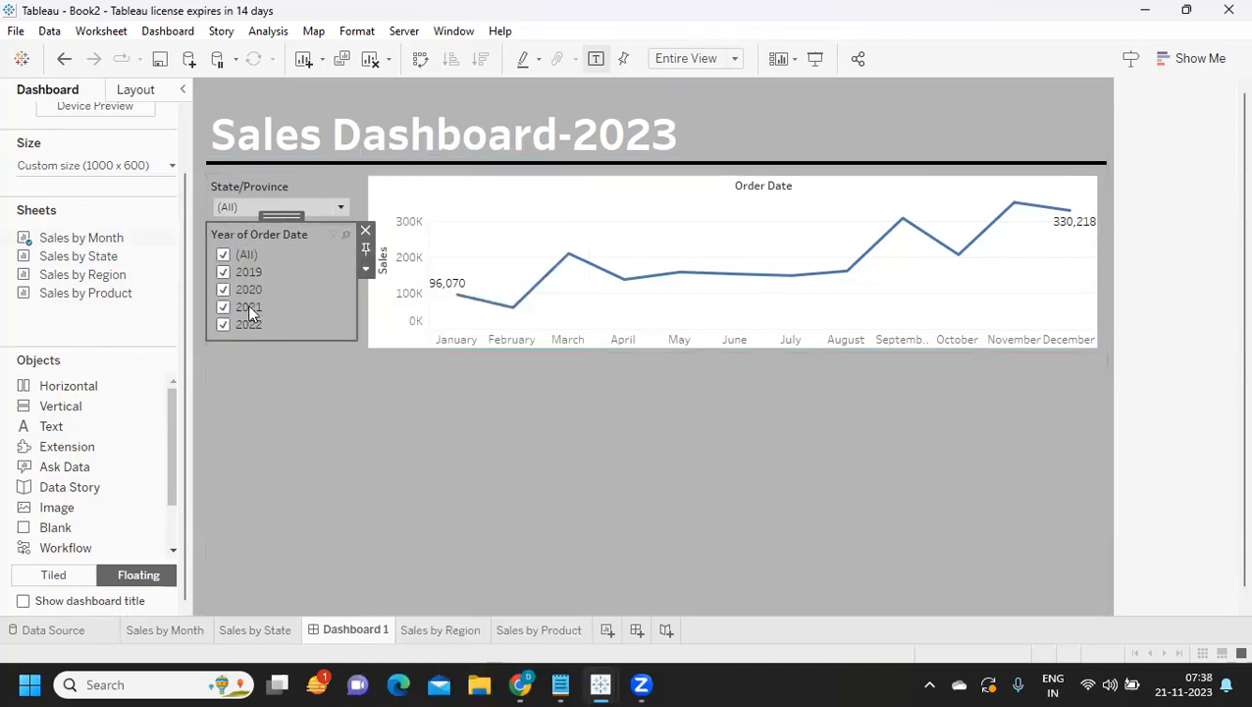
- Move the State/Province filter directly below the Year of Order Date list within the vertical container
click(264, 192)
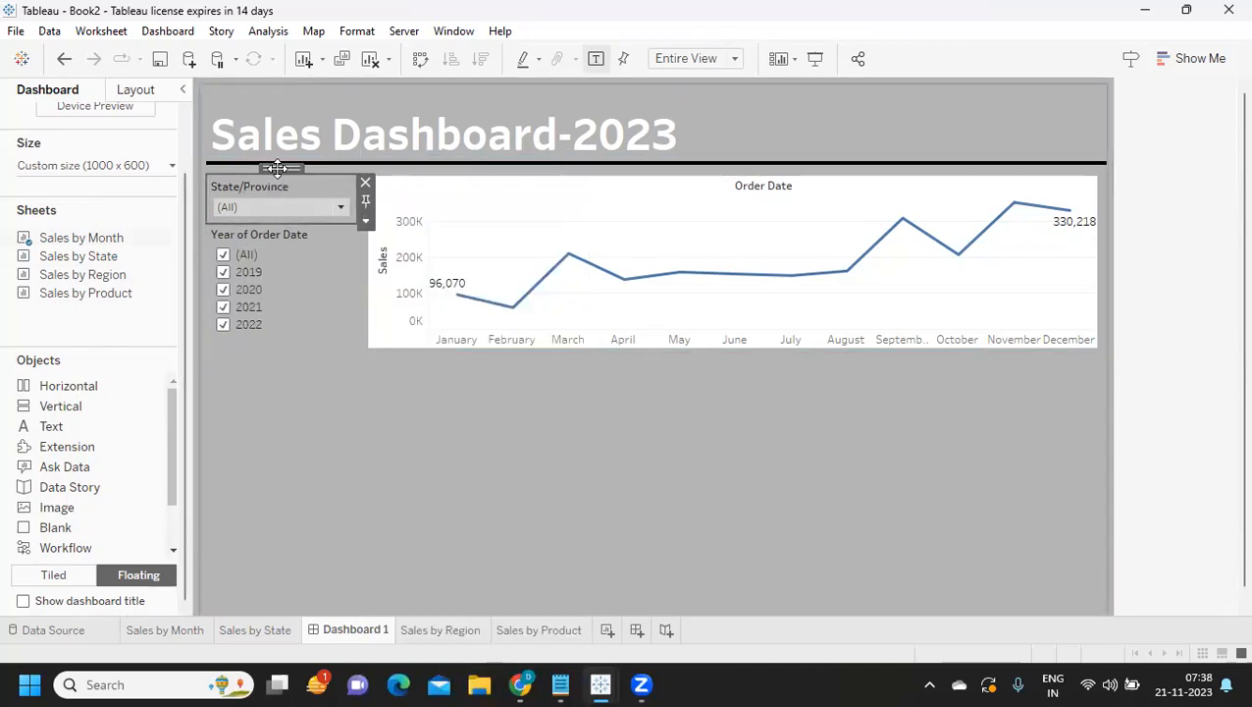
drag(277, 168, 274, 347)
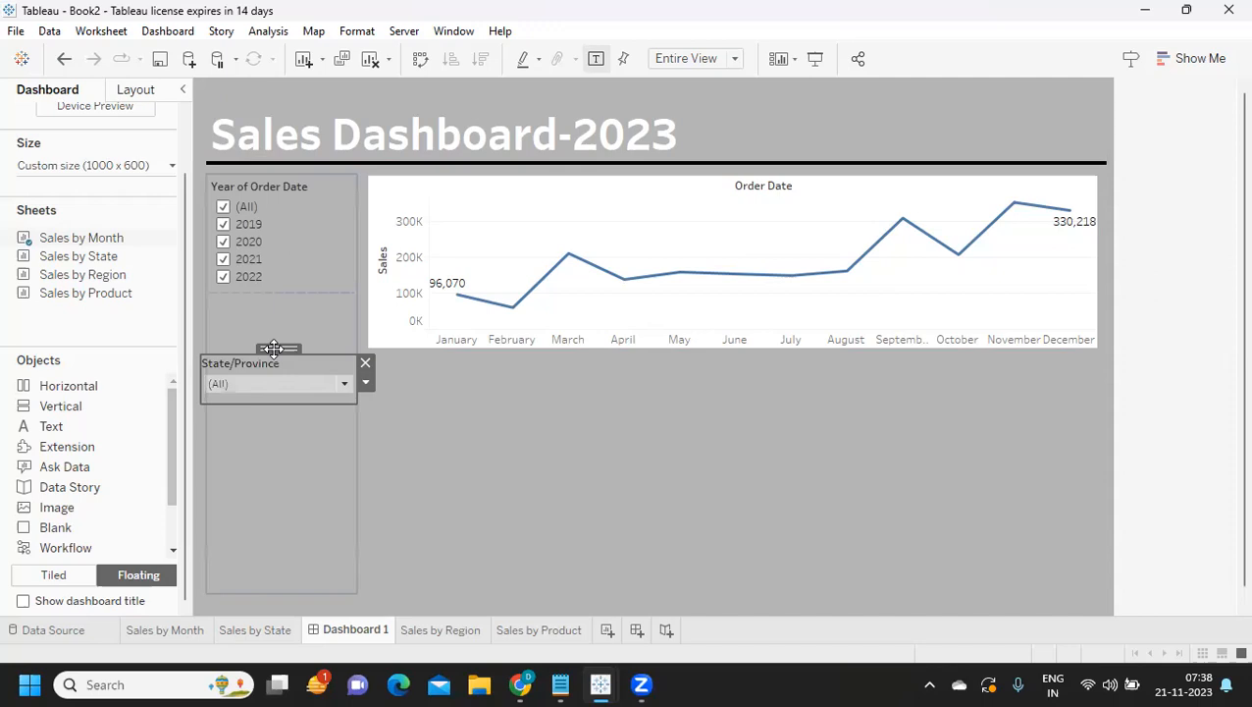
click(453, 408)
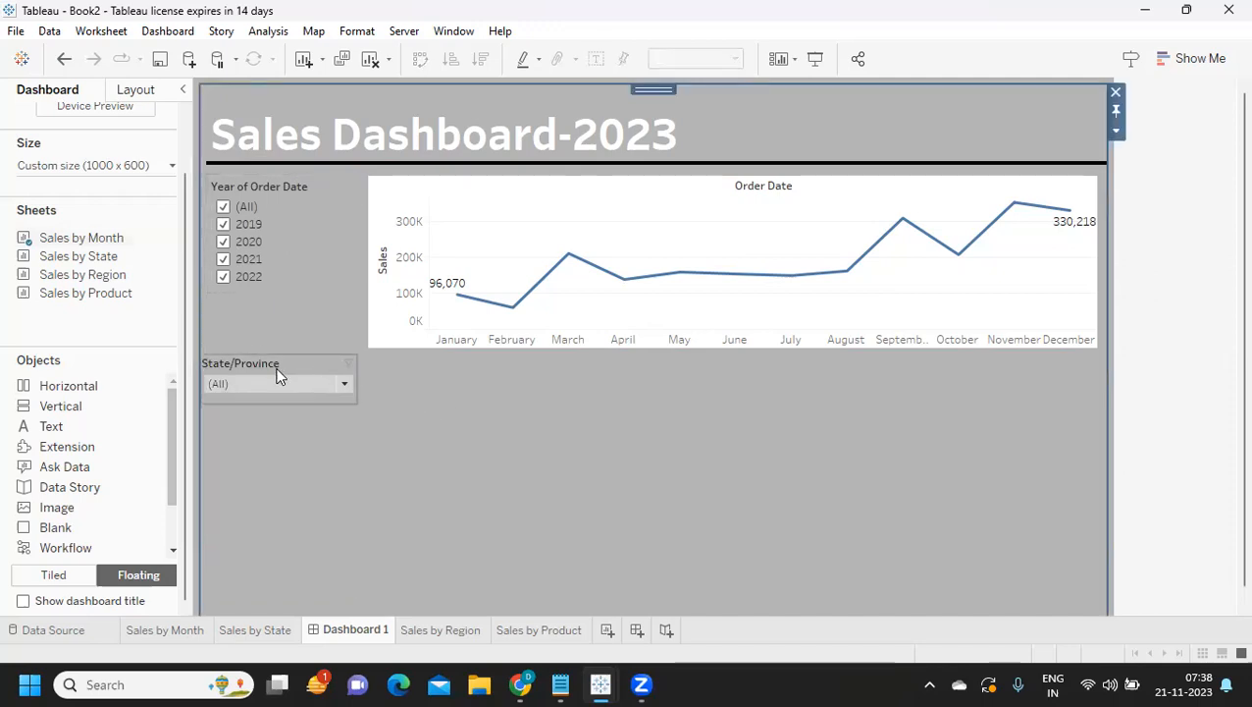
click(272, 325)
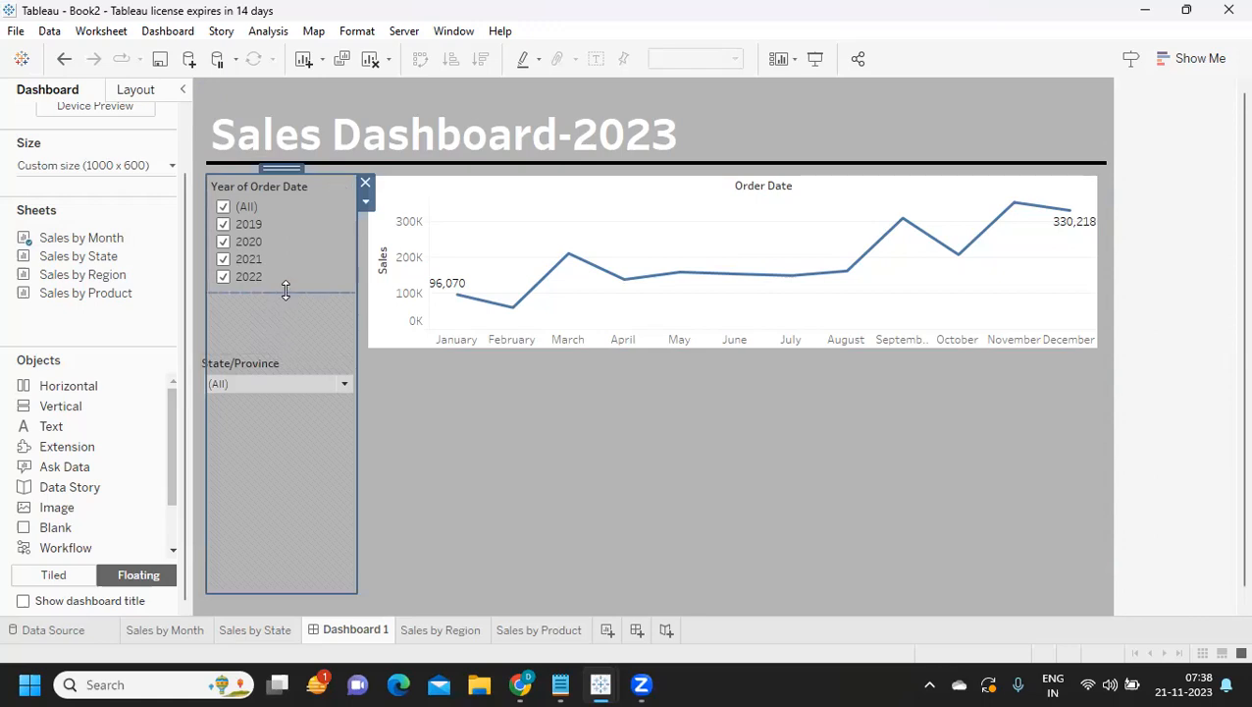
click(272, 358)
drag(279, 347, 286, 296)
drag(286, 294, 286, 296)
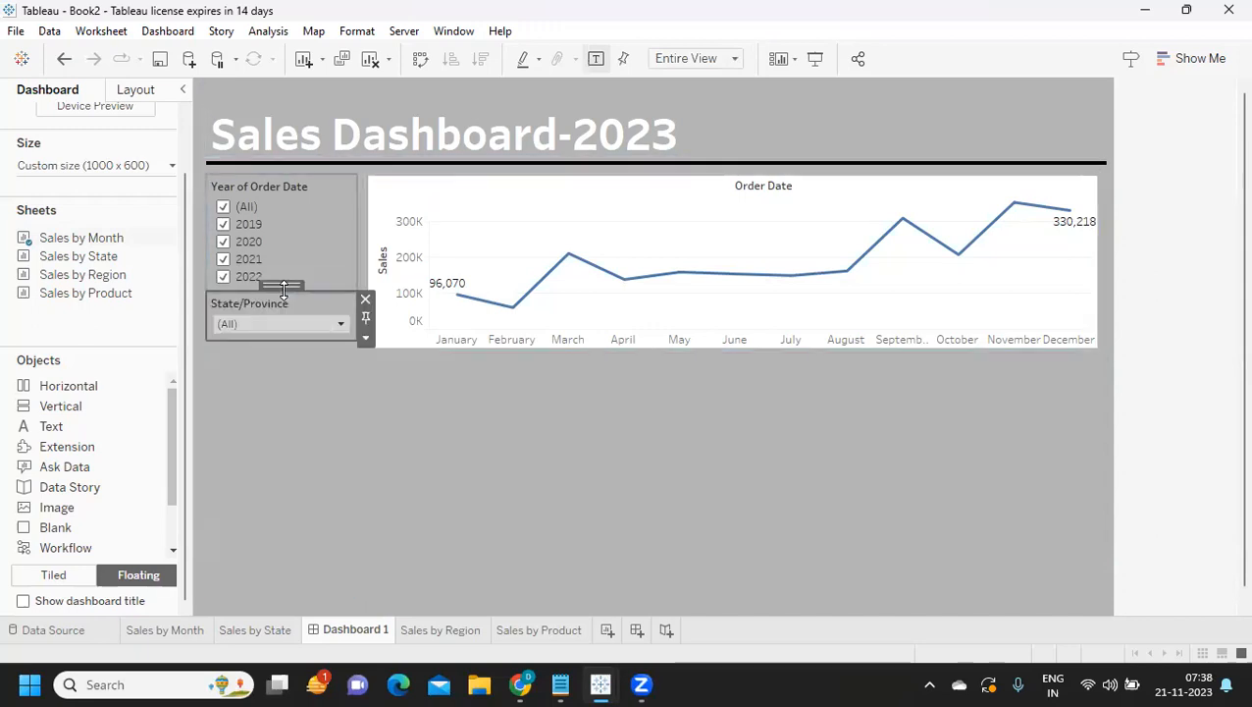
click(475, 434)
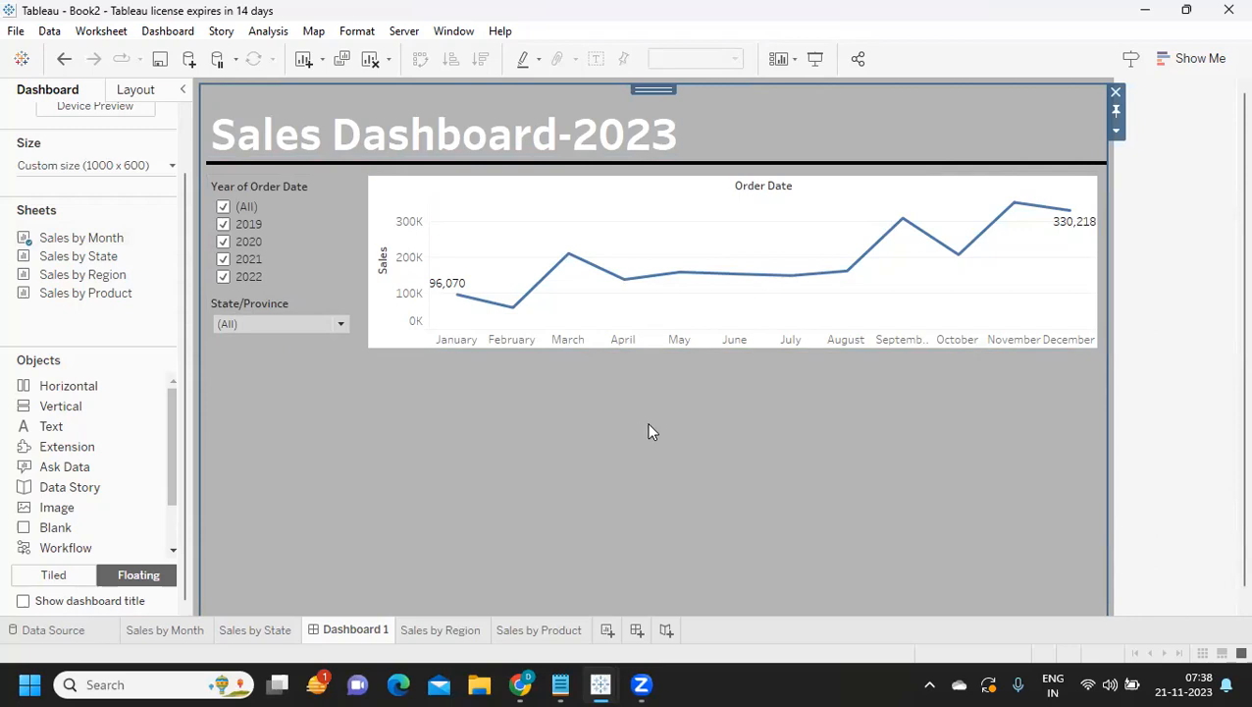
- Add a floating horizontal container below the line chart and enlarge it down to the dashboard's lower edge
scroll(652, 431, down, 1)
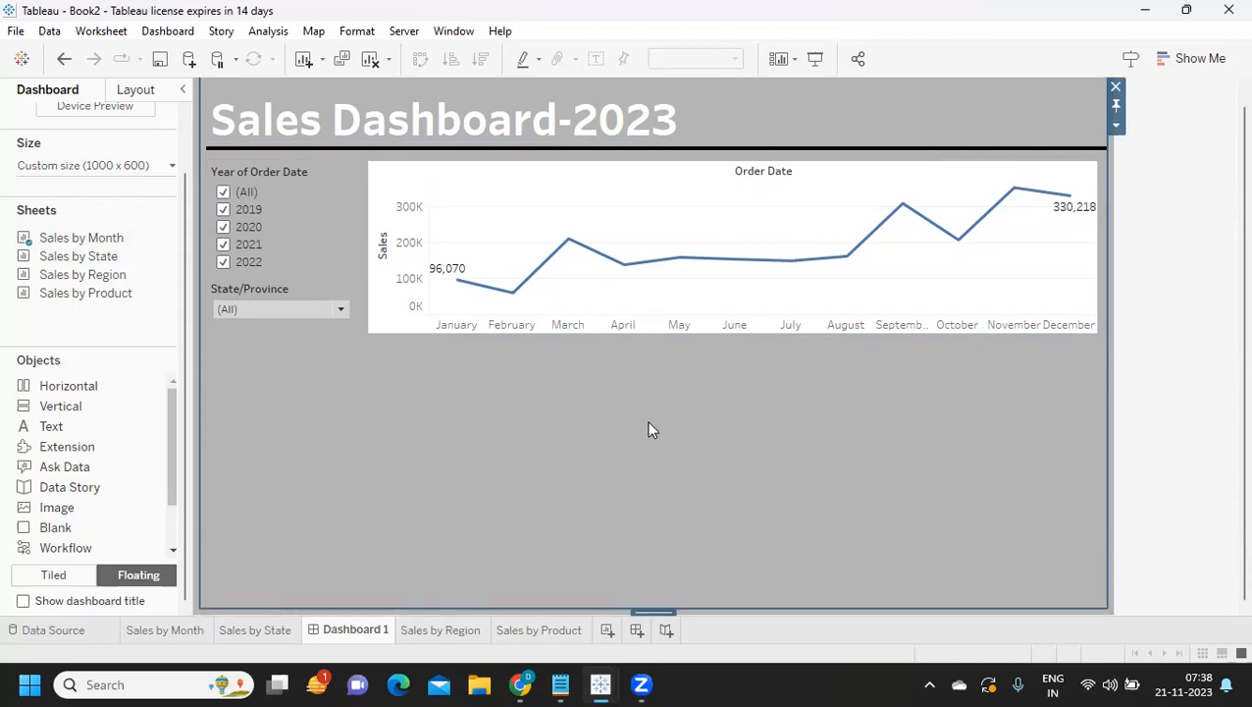
scroll(648, 429, up, 1)
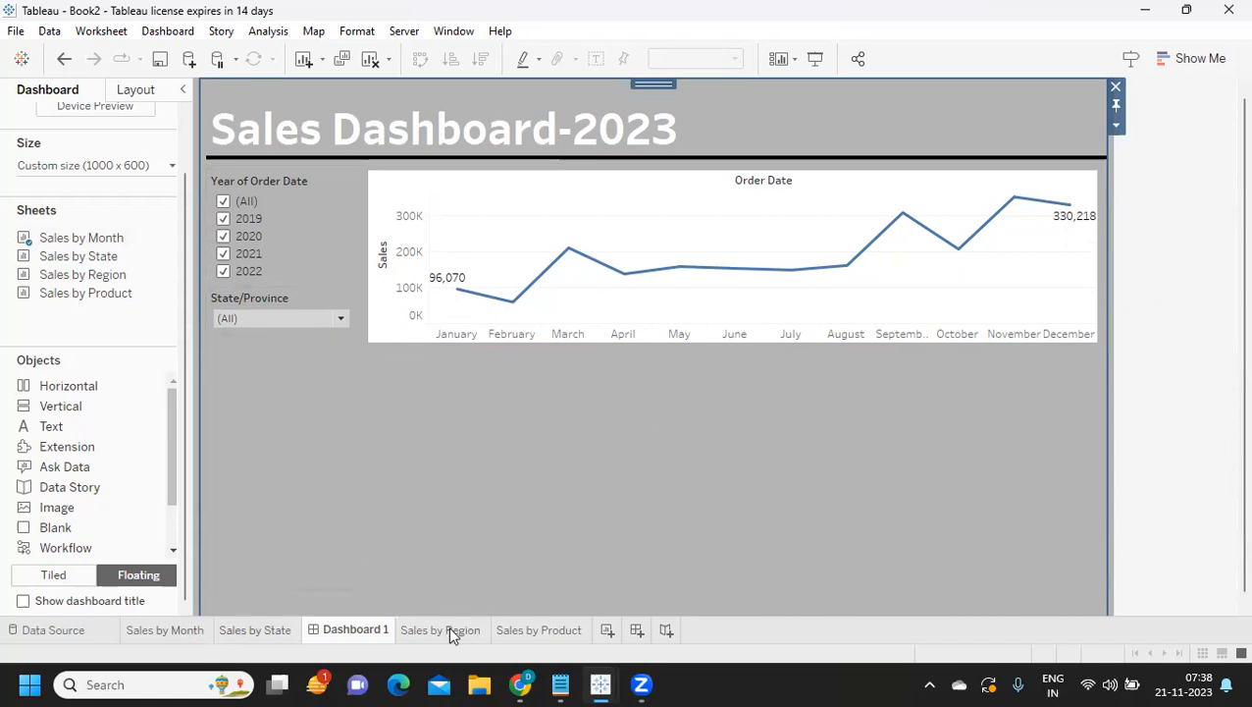
mouse_move(447, 627)
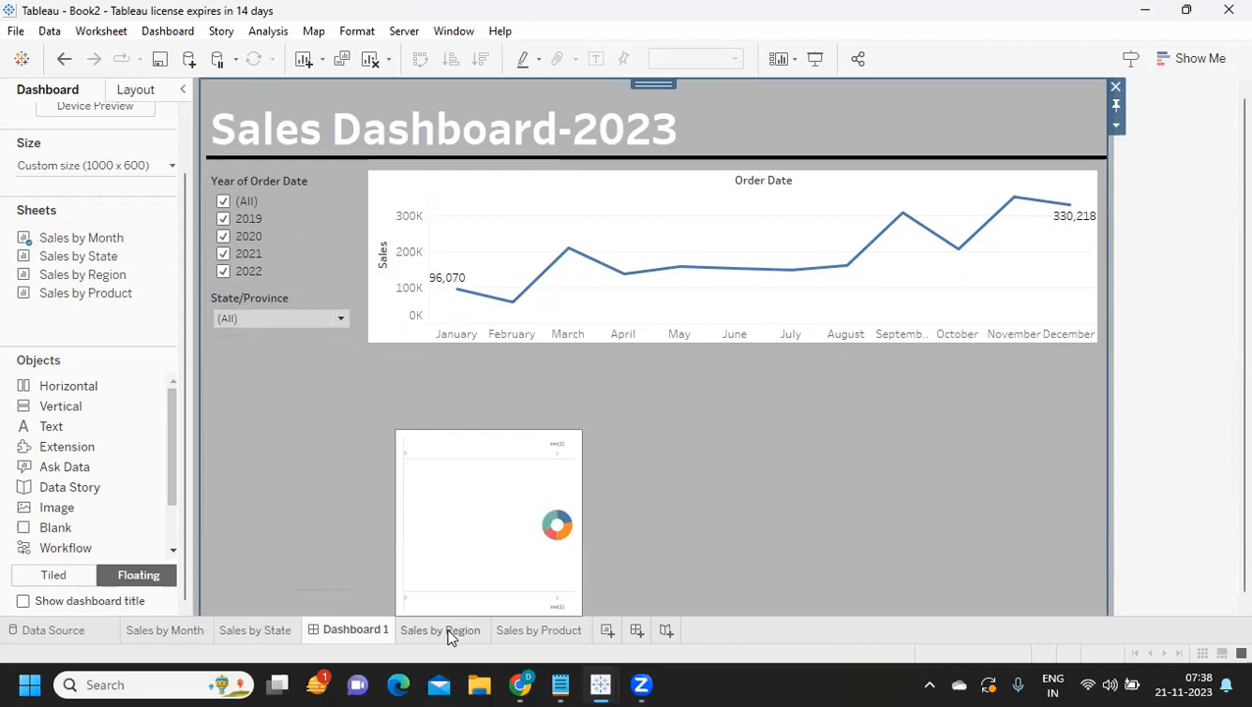
scroll(698, 503, down, 1)
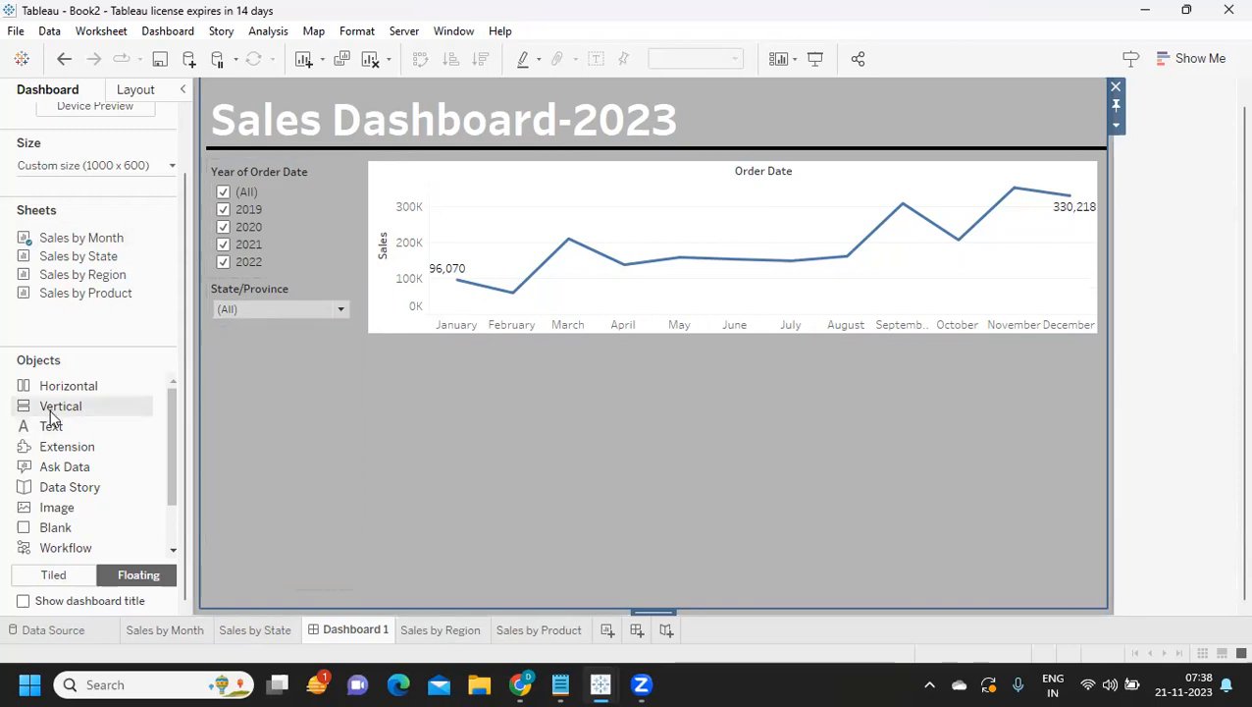
mouse_move(60, 288)
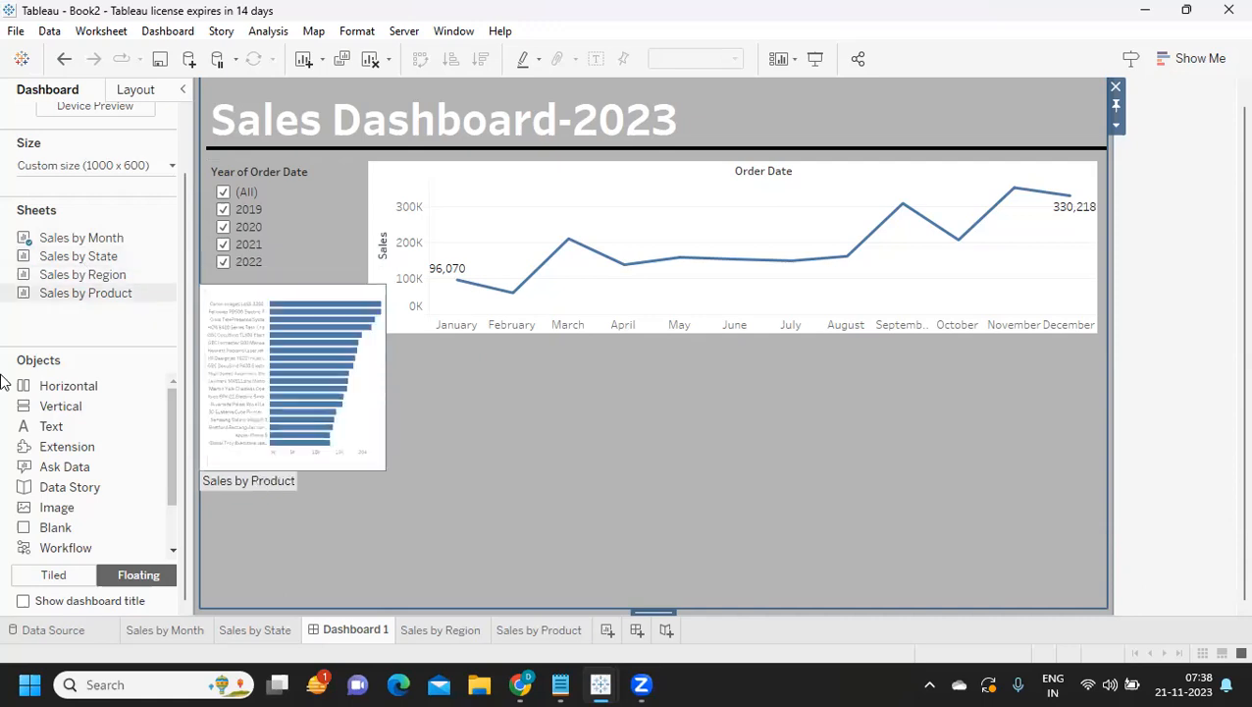
scroll(71, 469, down, 3)
scroll(63, 428, up, 3)
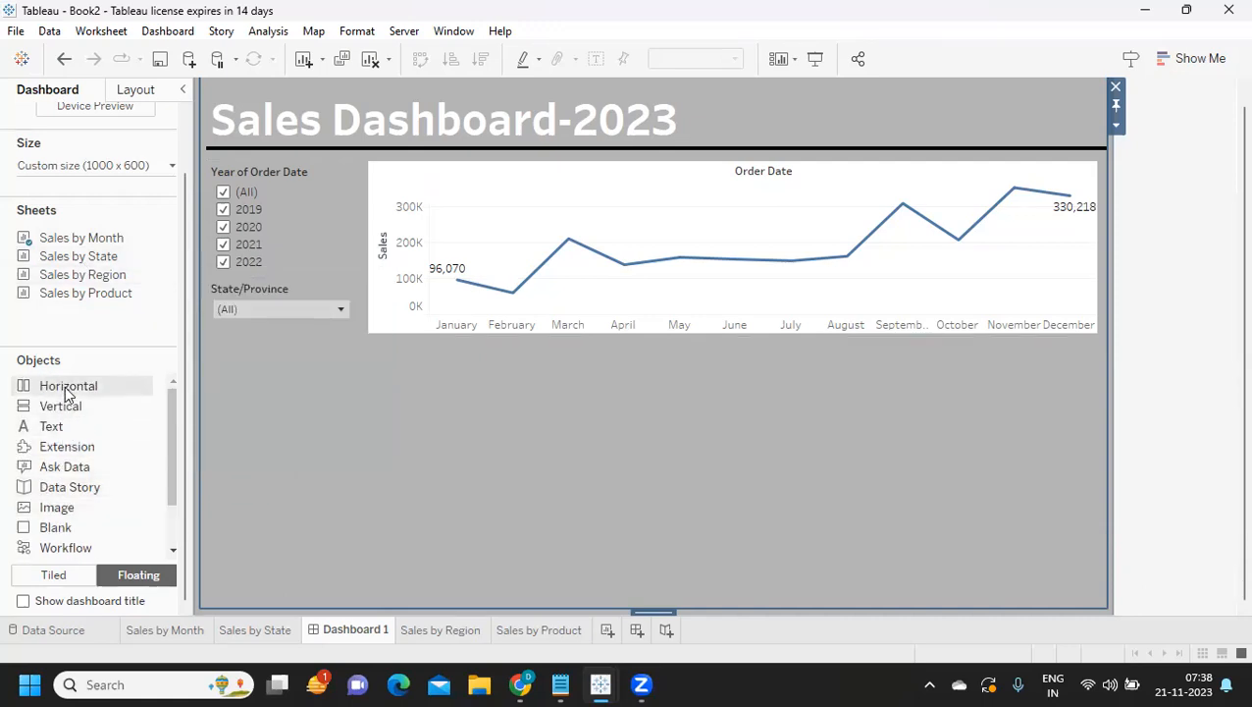
drag(64, 405, 368, 342)
drag(672, 448, 868, 457)
drag(588, 522, 588, 608)
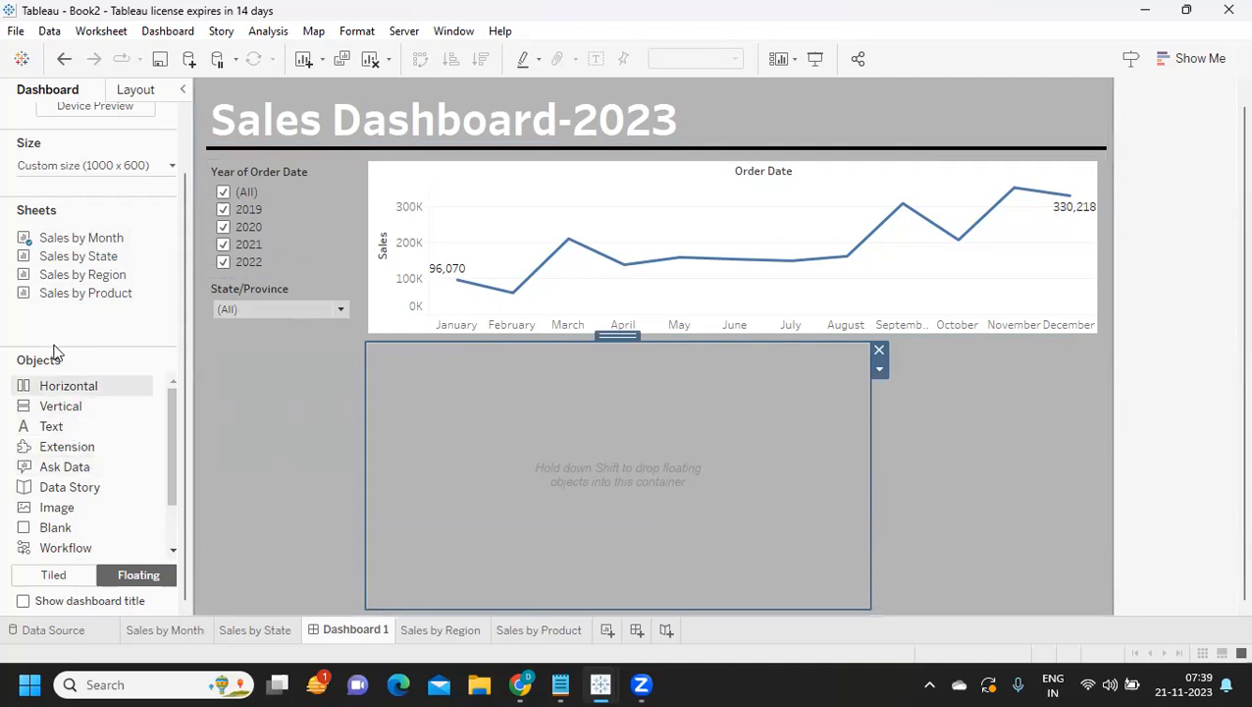
- Place the Sales by Region and Sales by State sheets side by side in the horizontal container, with the state map first
drag(84, 293, 381, 365)
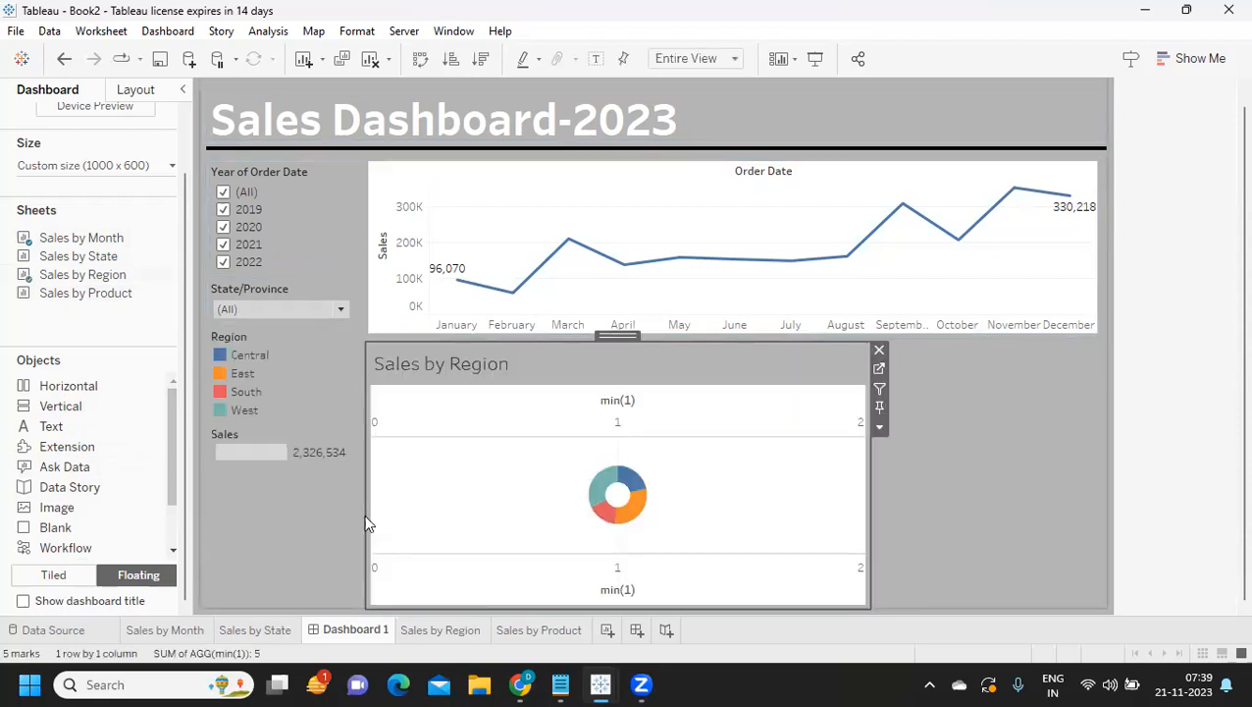
drag(157, 255, 387, 397)
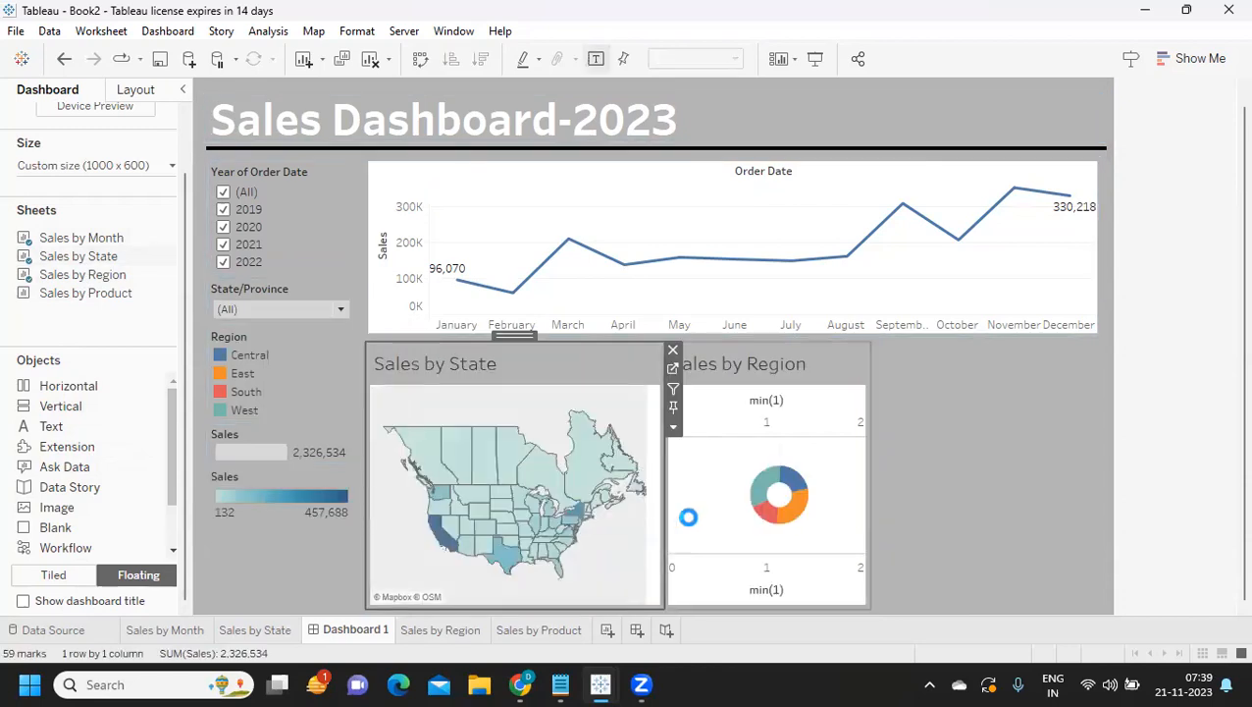
click(811, 371)
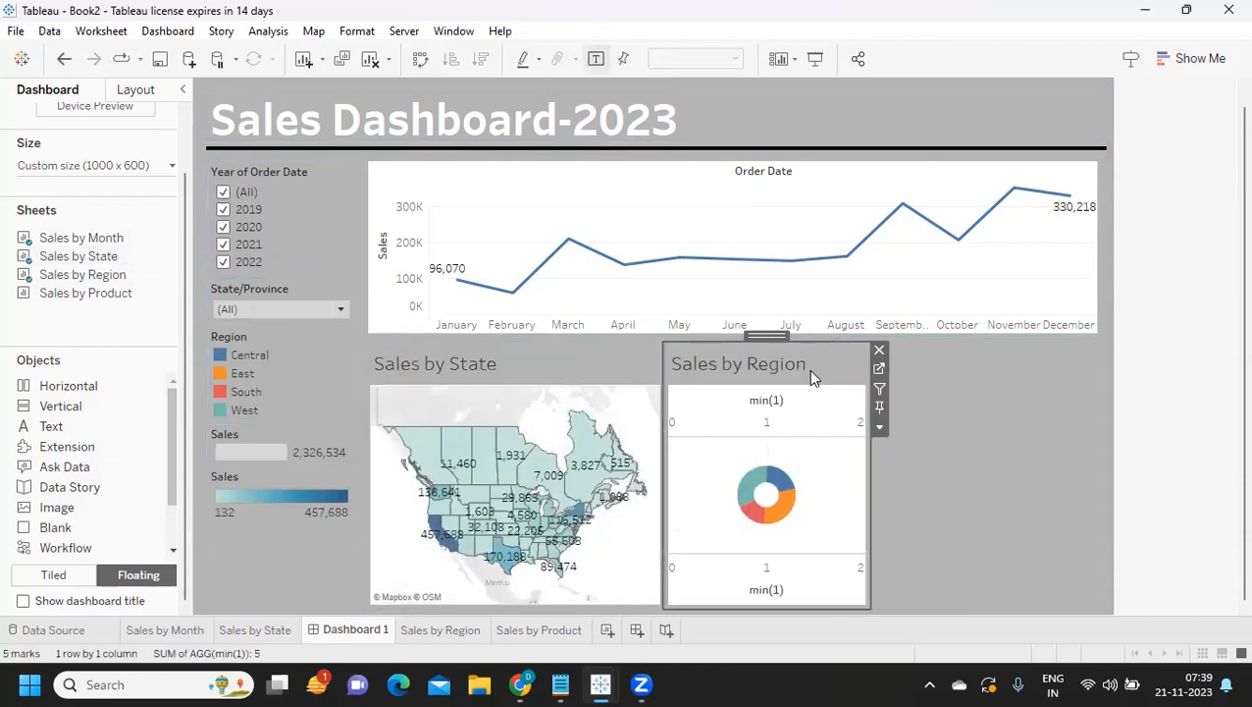
- Set the dashboard's custom width to 1200 px and collapse the side pane to see the whole layout
click(87, 168)
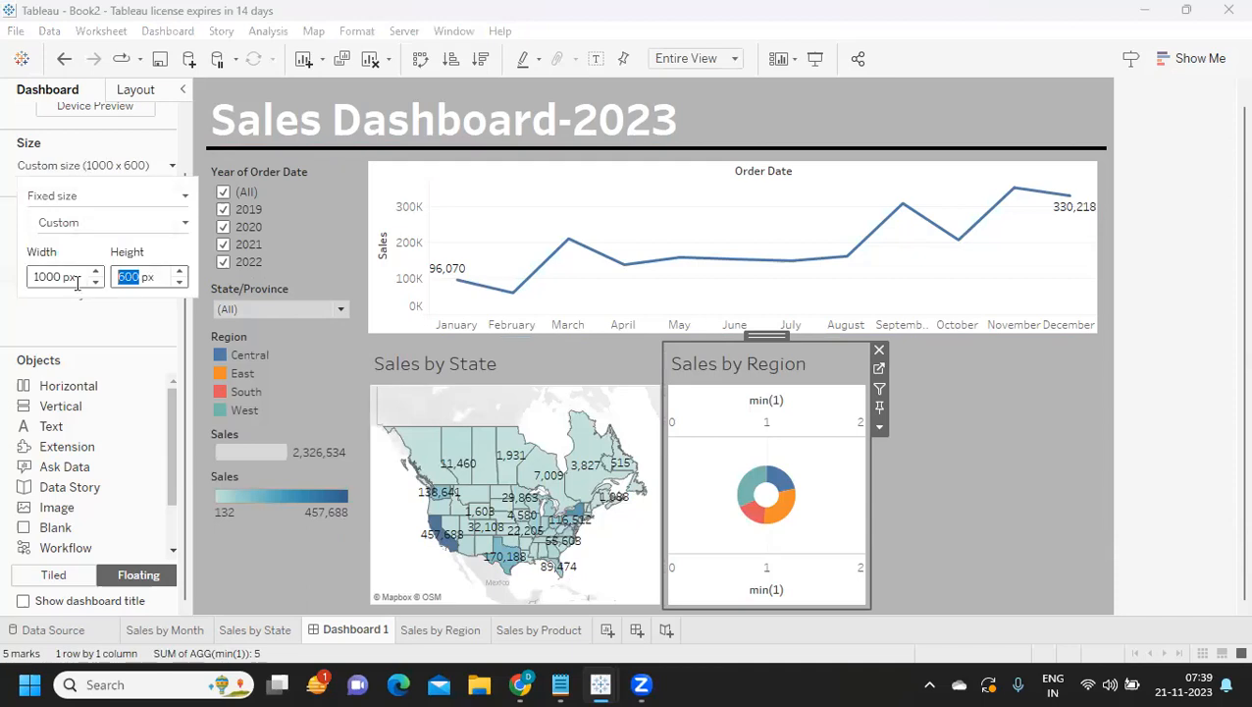
click(96, 271)
click(96, 271)
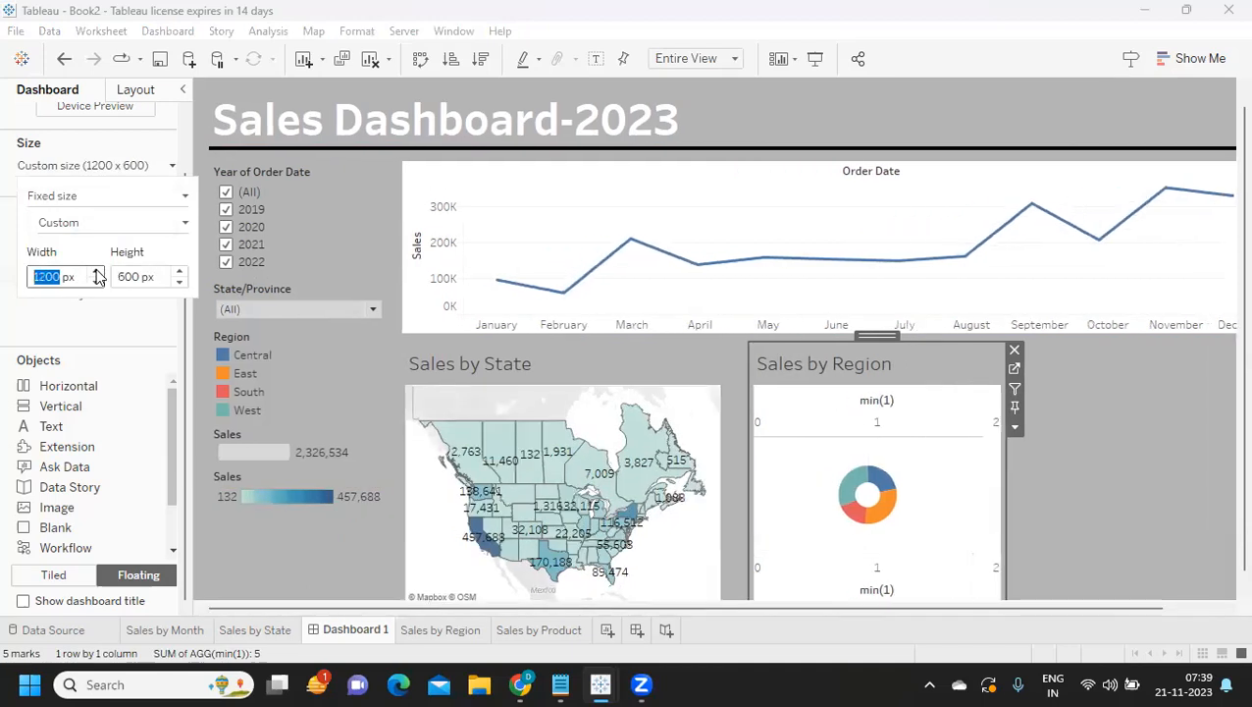
click(182, 90)
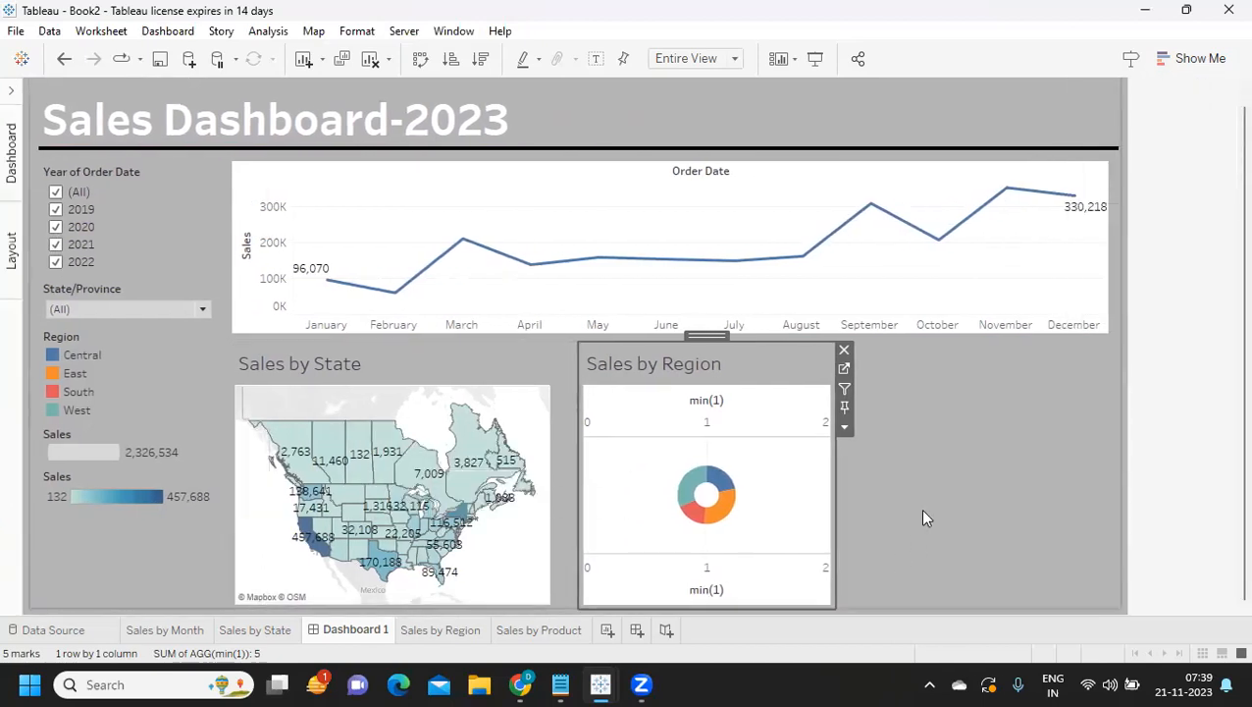
click(937, 458)
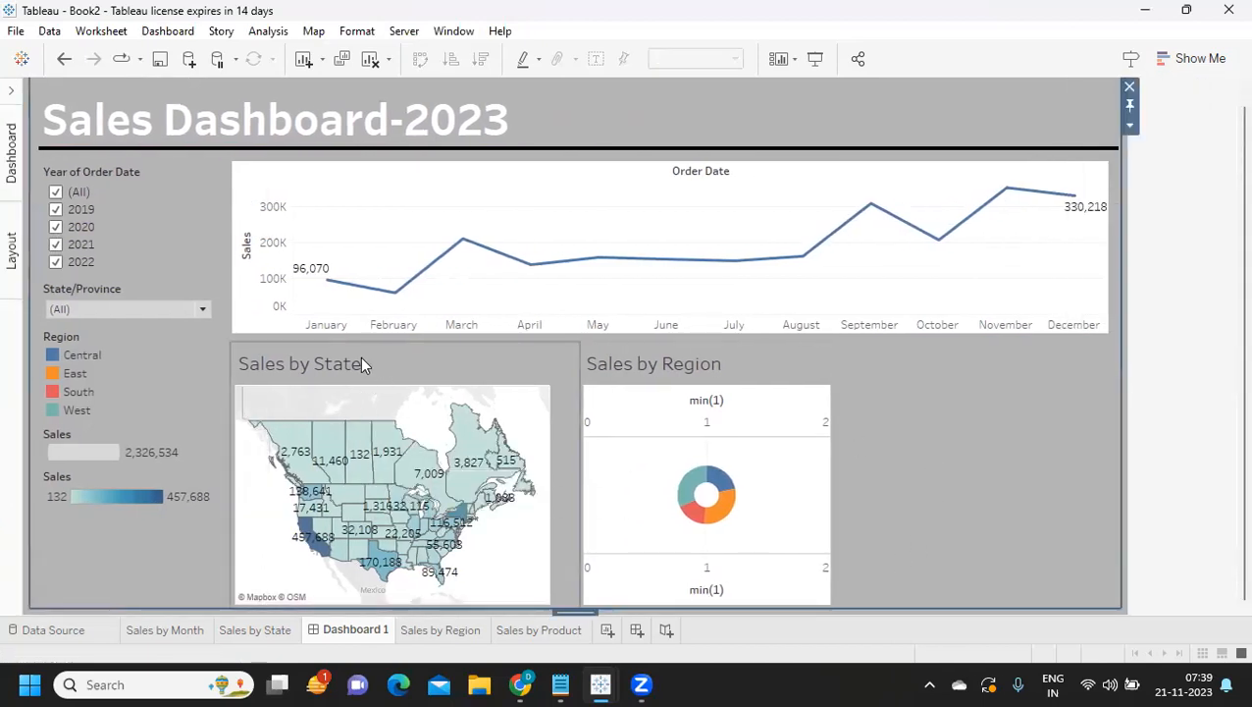
click(563, 496)
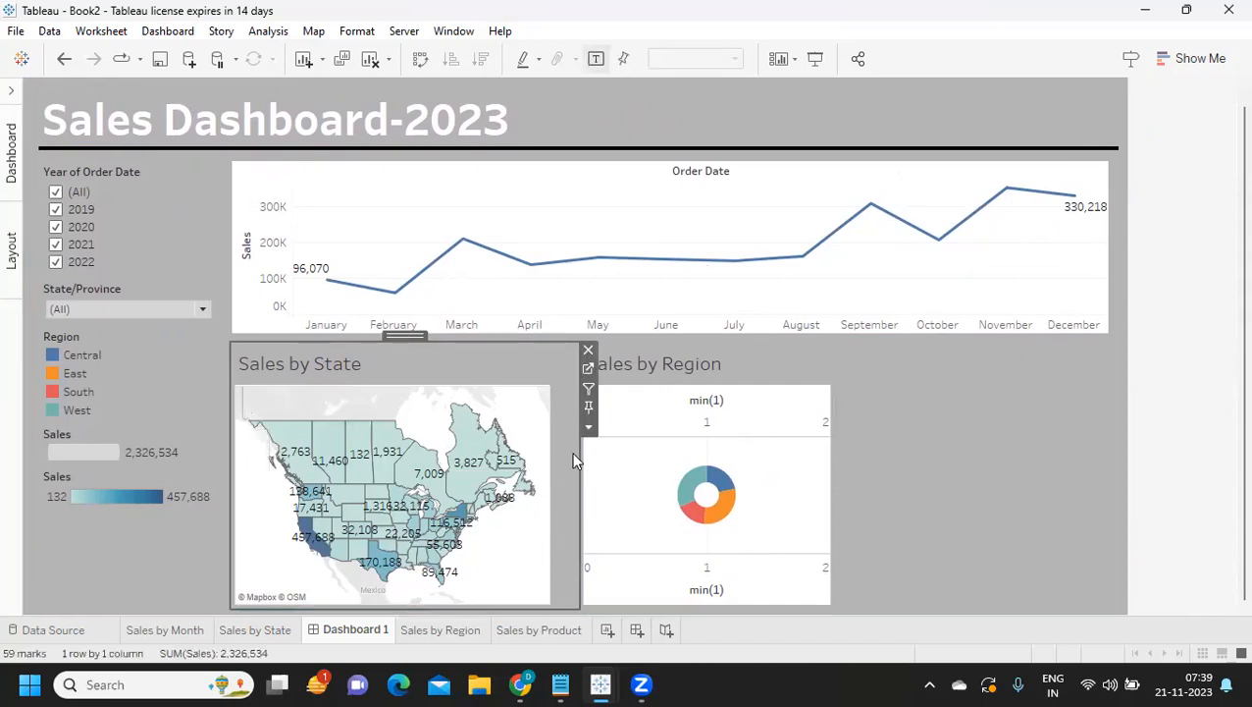
click(587, 431)
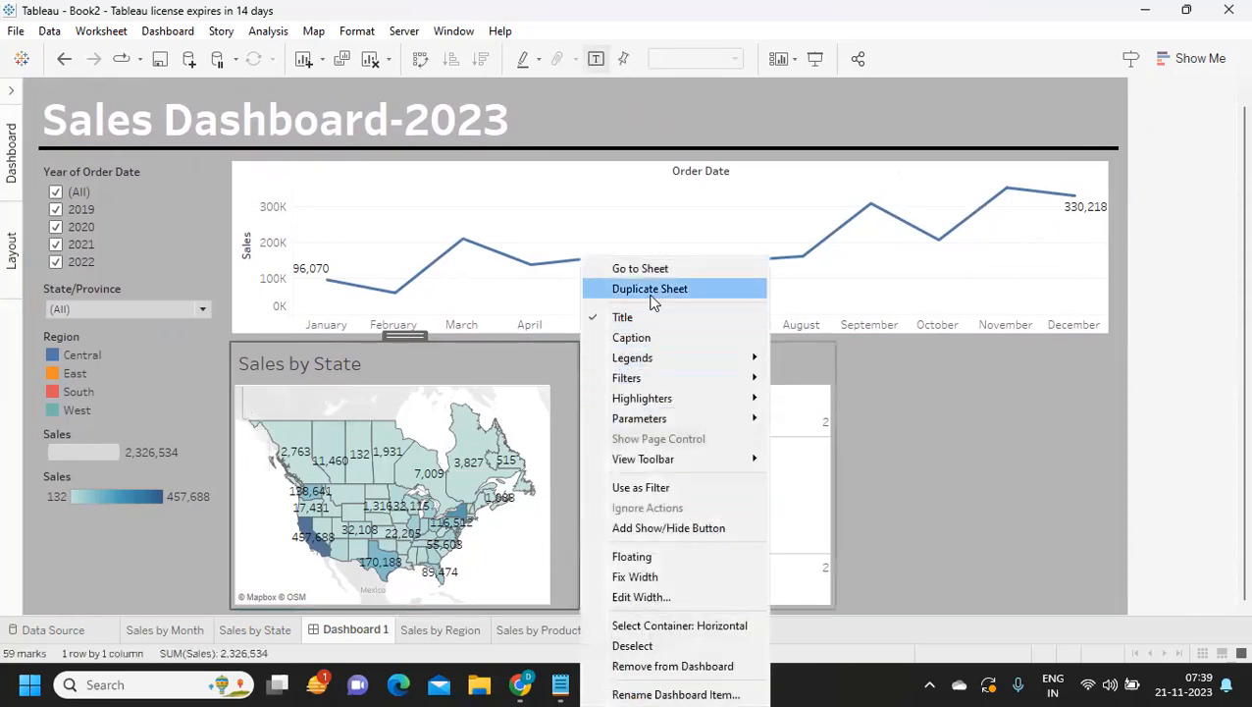
click(483, 359)
click(590, 432)
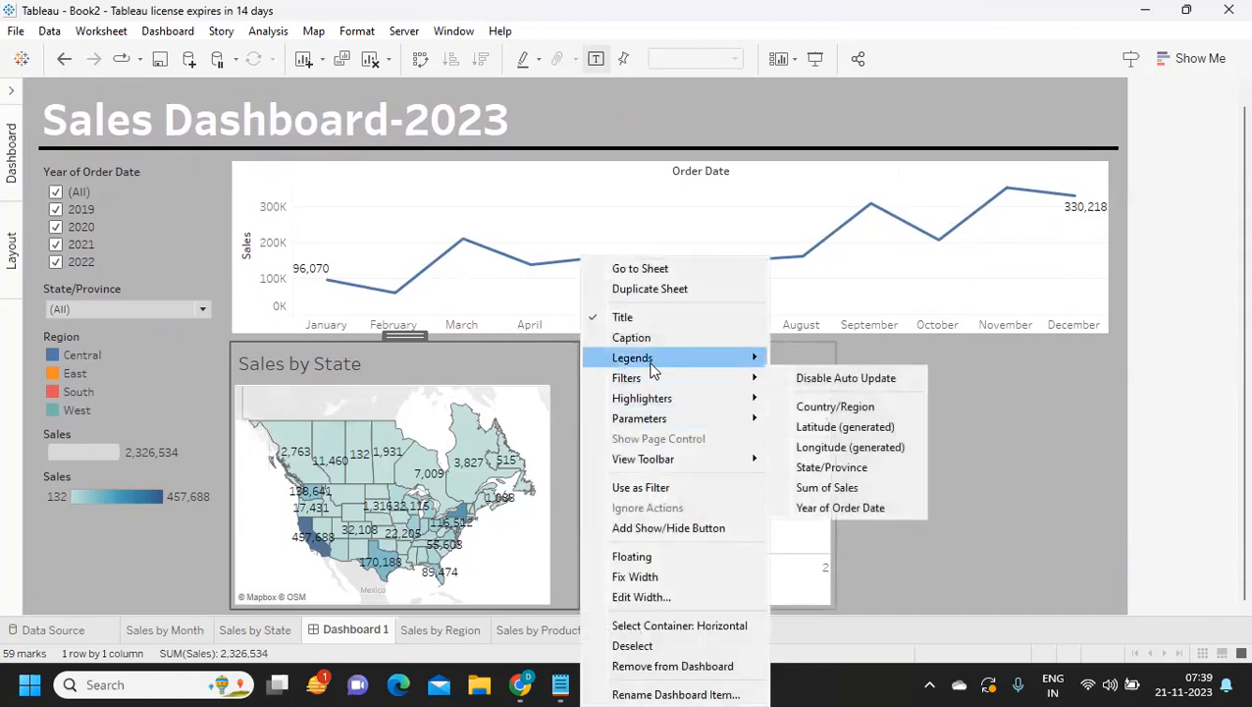
mouse_move(652, 365)
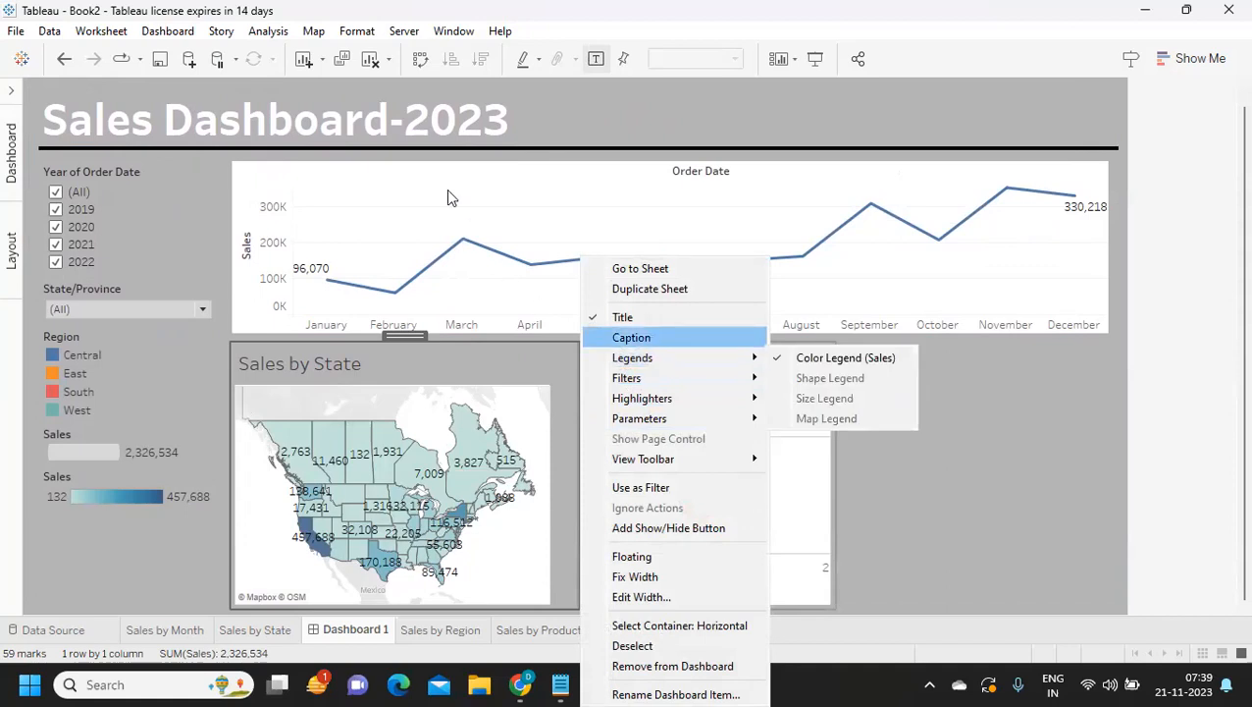
click(390, 356)
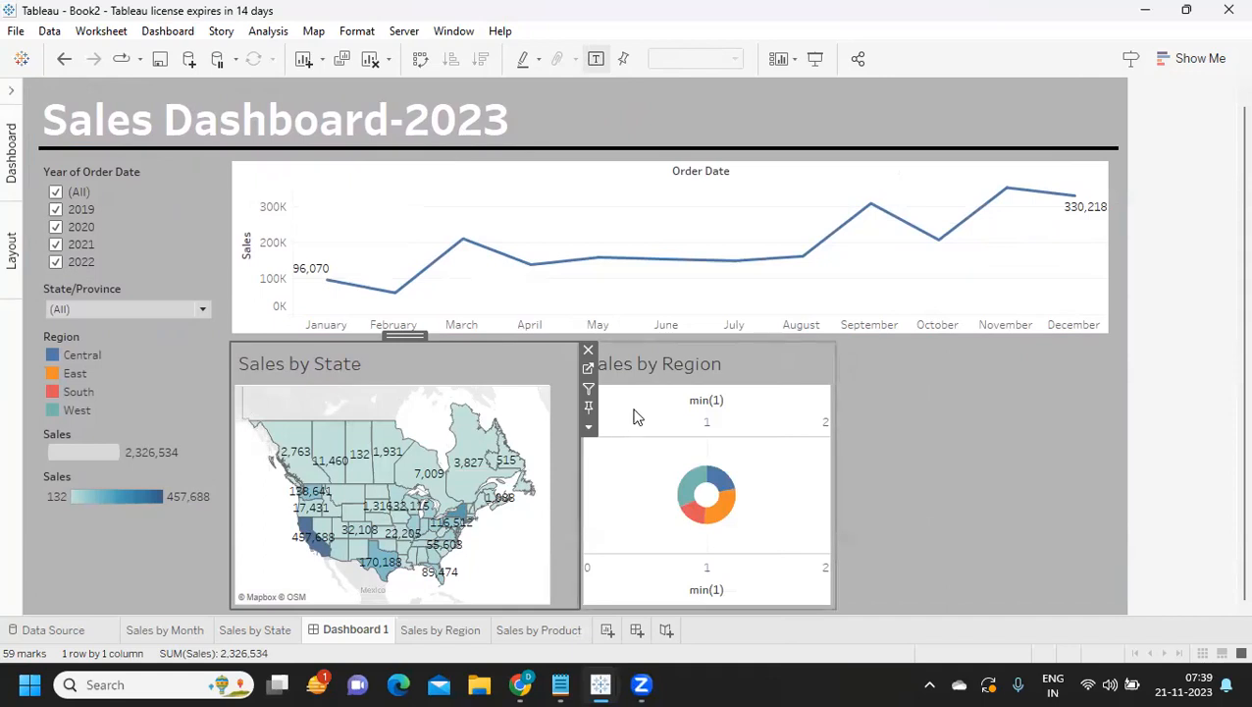
- Hide both min(1) axis headers of the Sales by Region donut chart
click(659, 378)
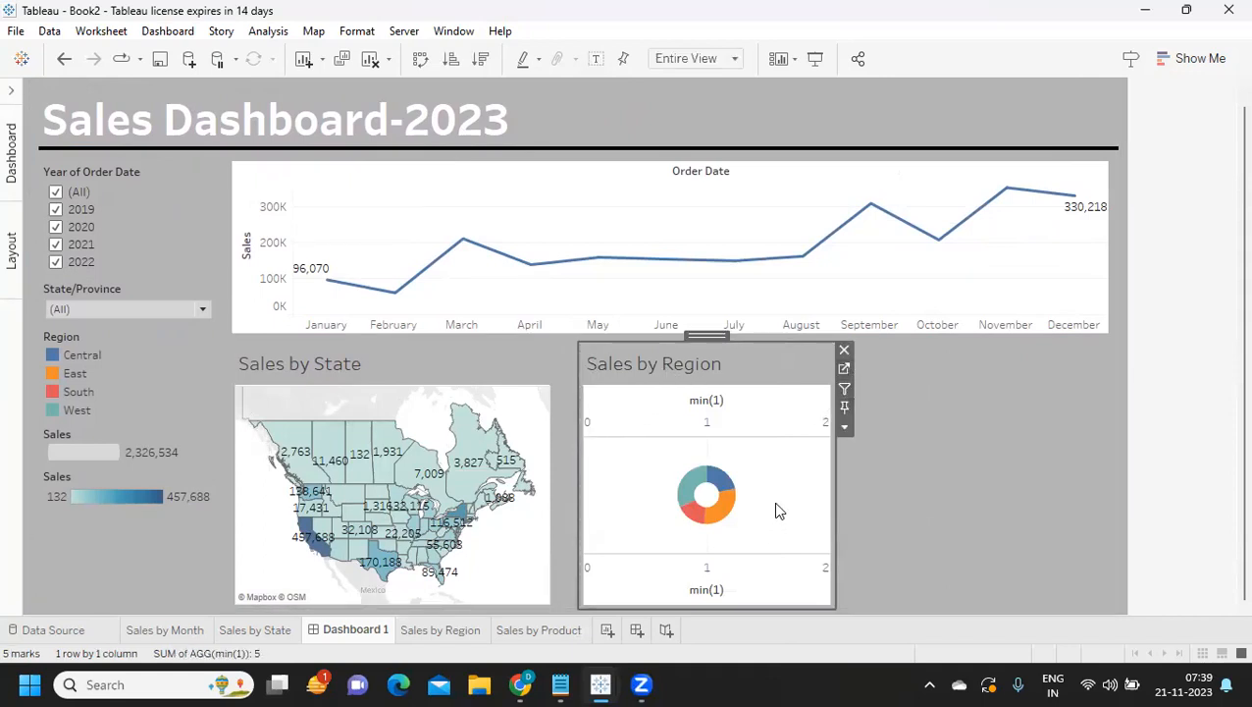
right_click(687, 418)
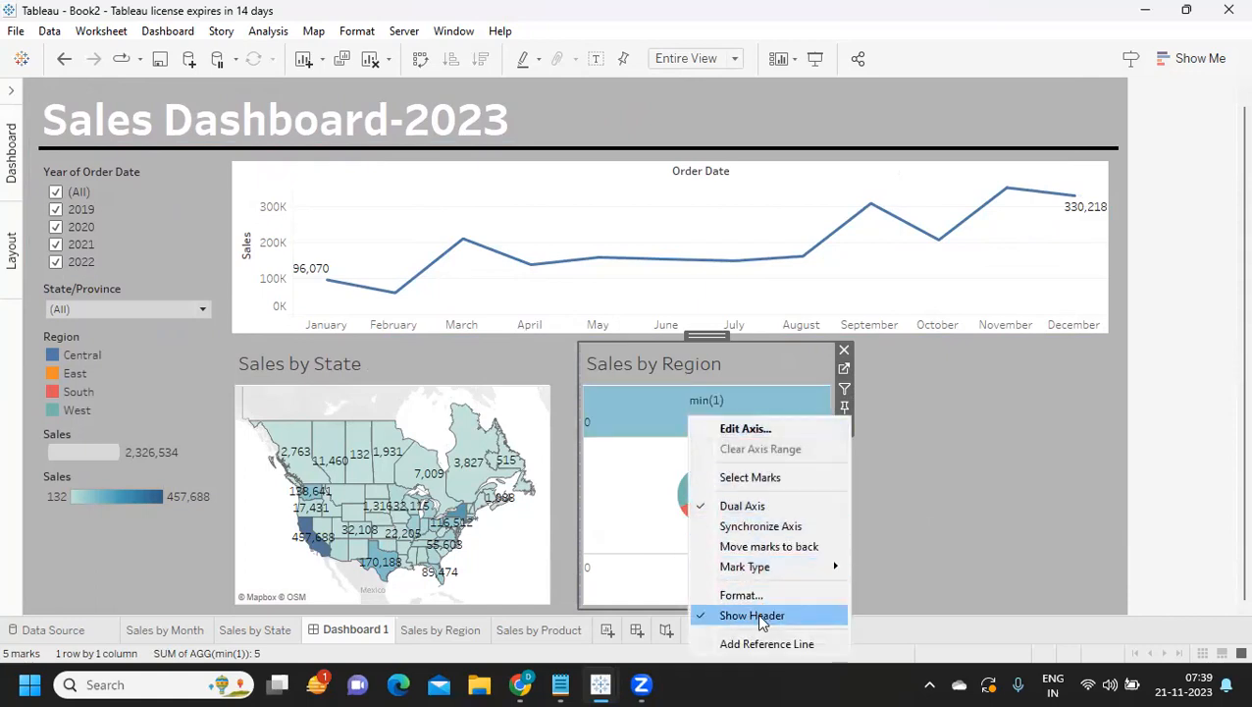
click(756, 614)
right_click(658, 572)
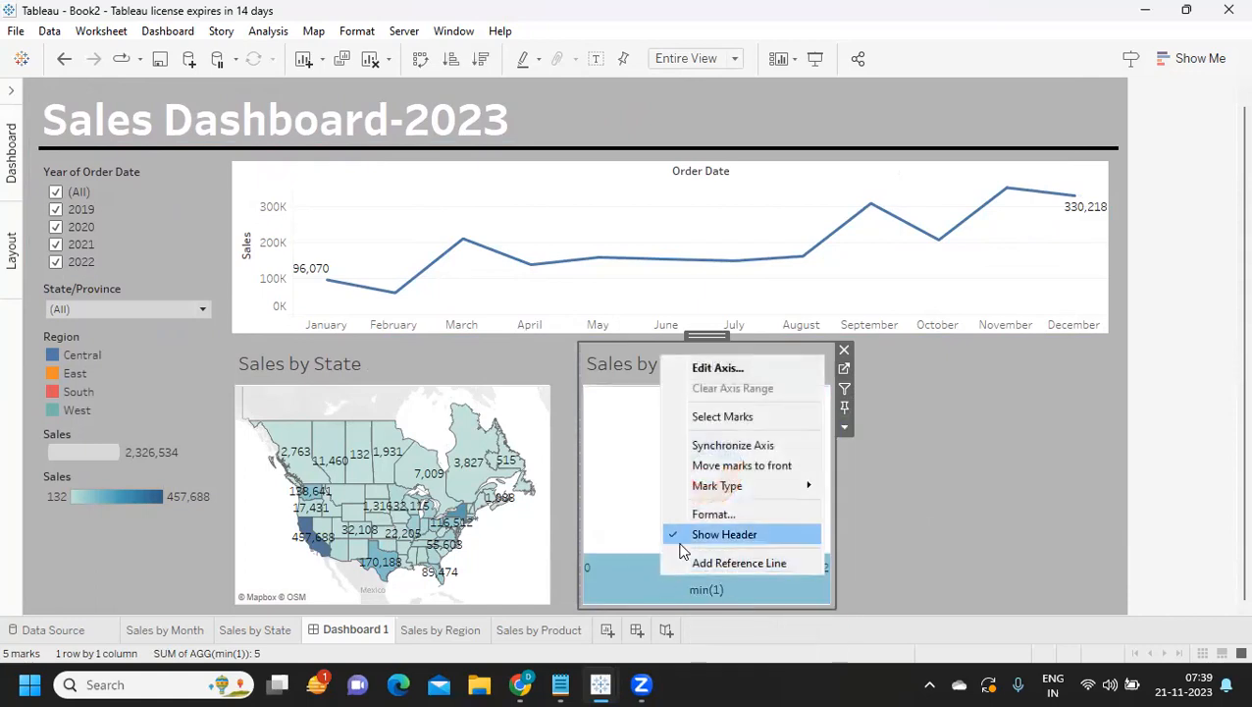
click(687, 535)
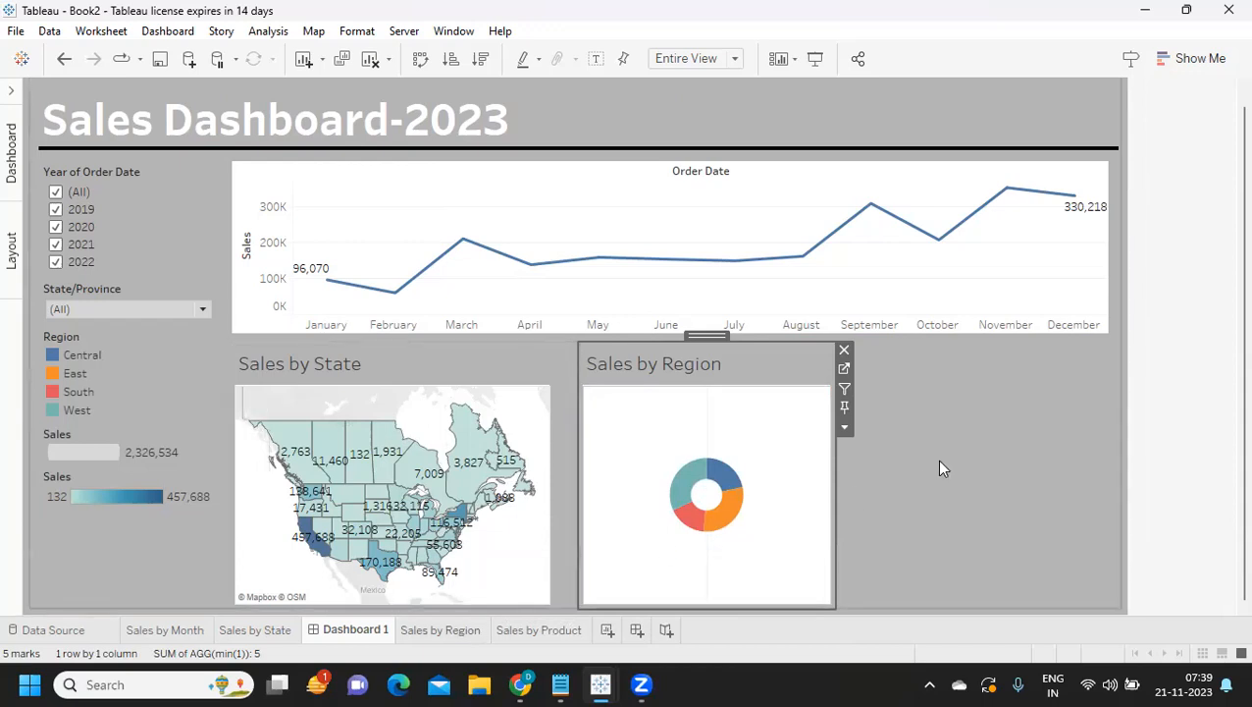
click(970, 438)
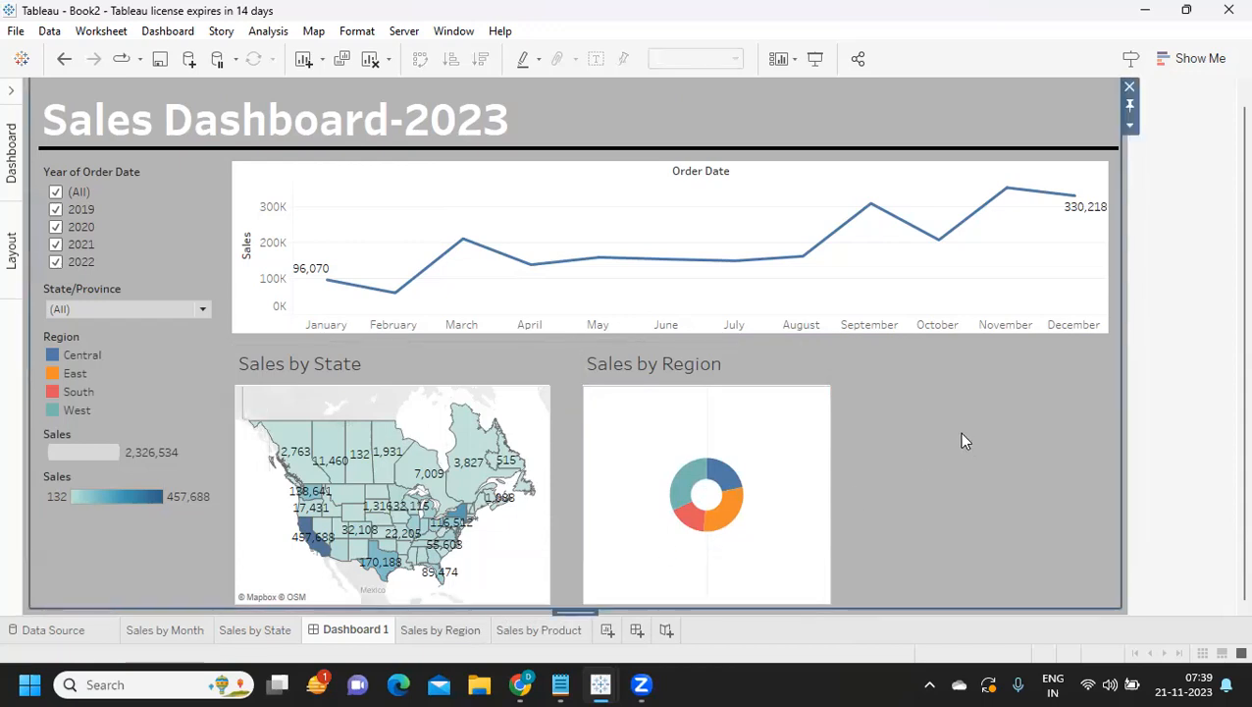
- Add a floating container beside the Sales by Region chart, fit it under the line chart and extend it to the dashboard's lower edge
click(12, 95)
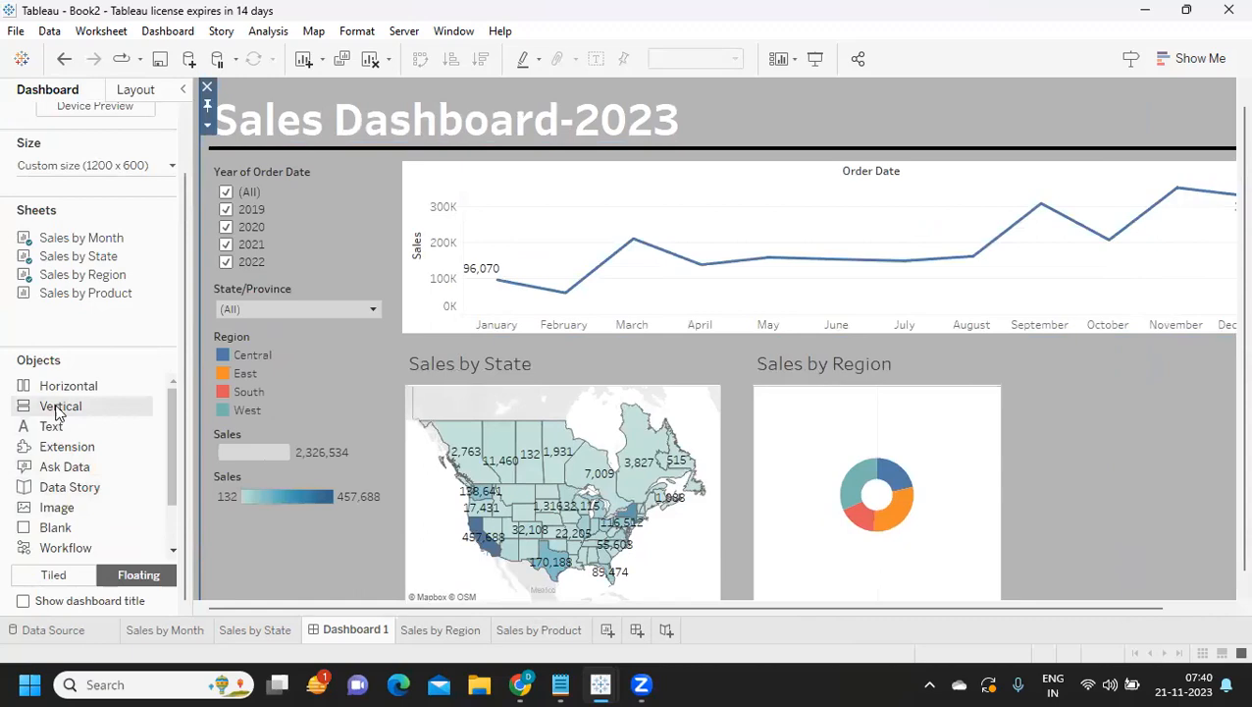
drag(83, 392, 1012, 349)
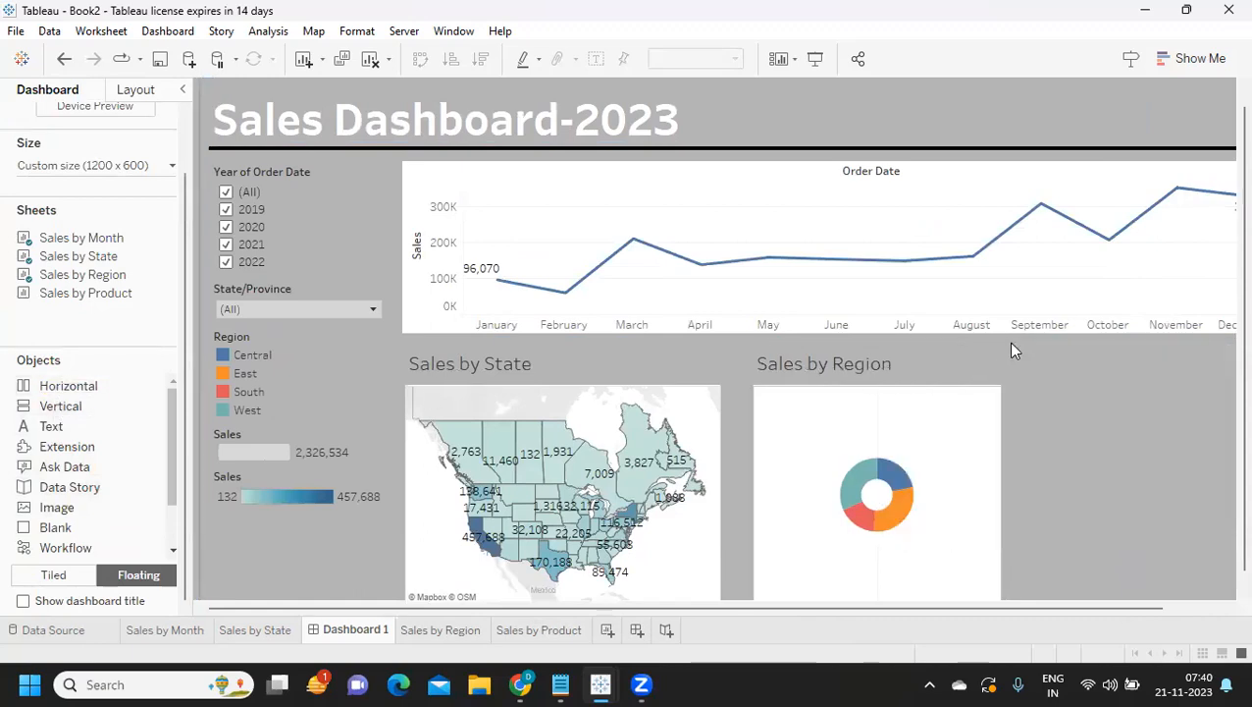
drag(1117, 596, 1202, 581)
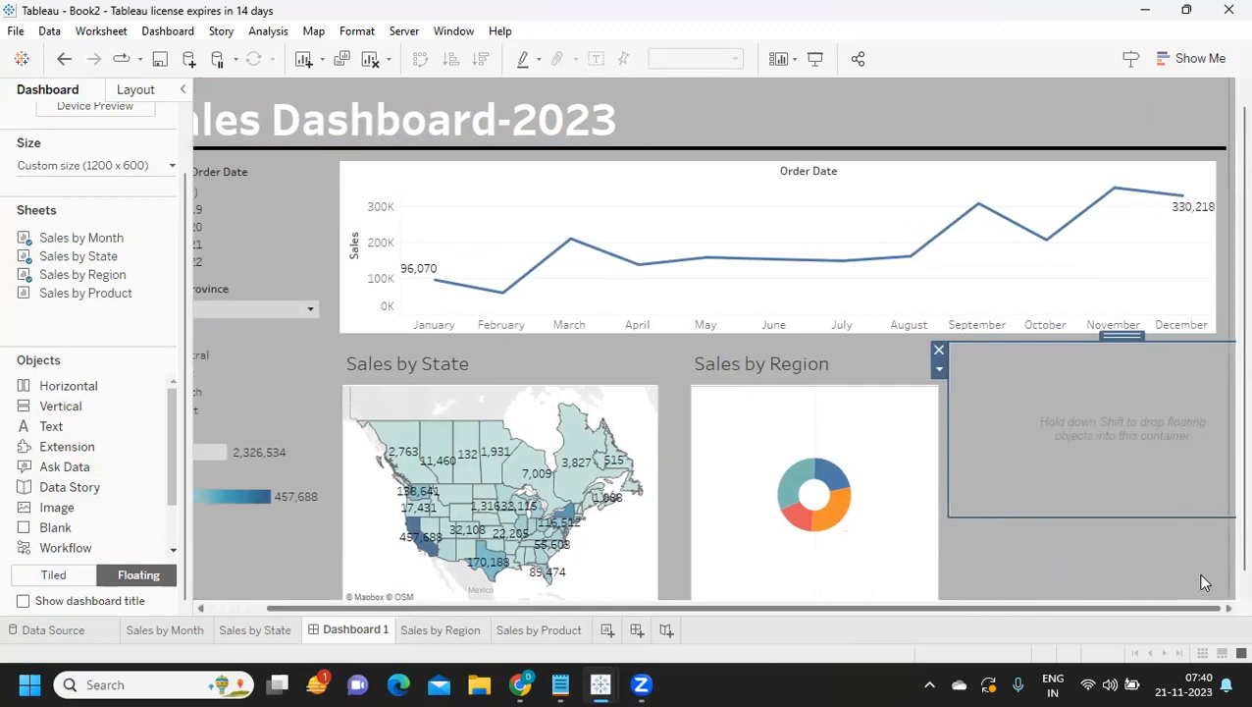
drag(1114, 348, 1053, 347)
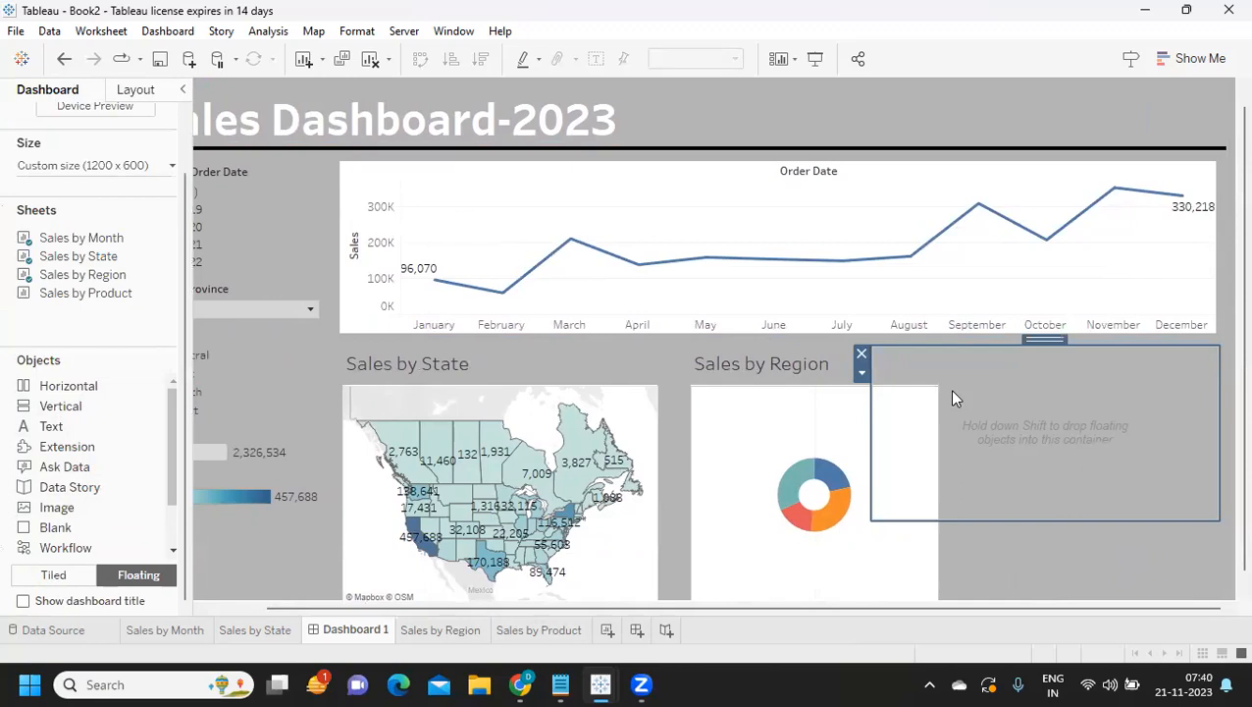
drag(872, 414, 948, 420)
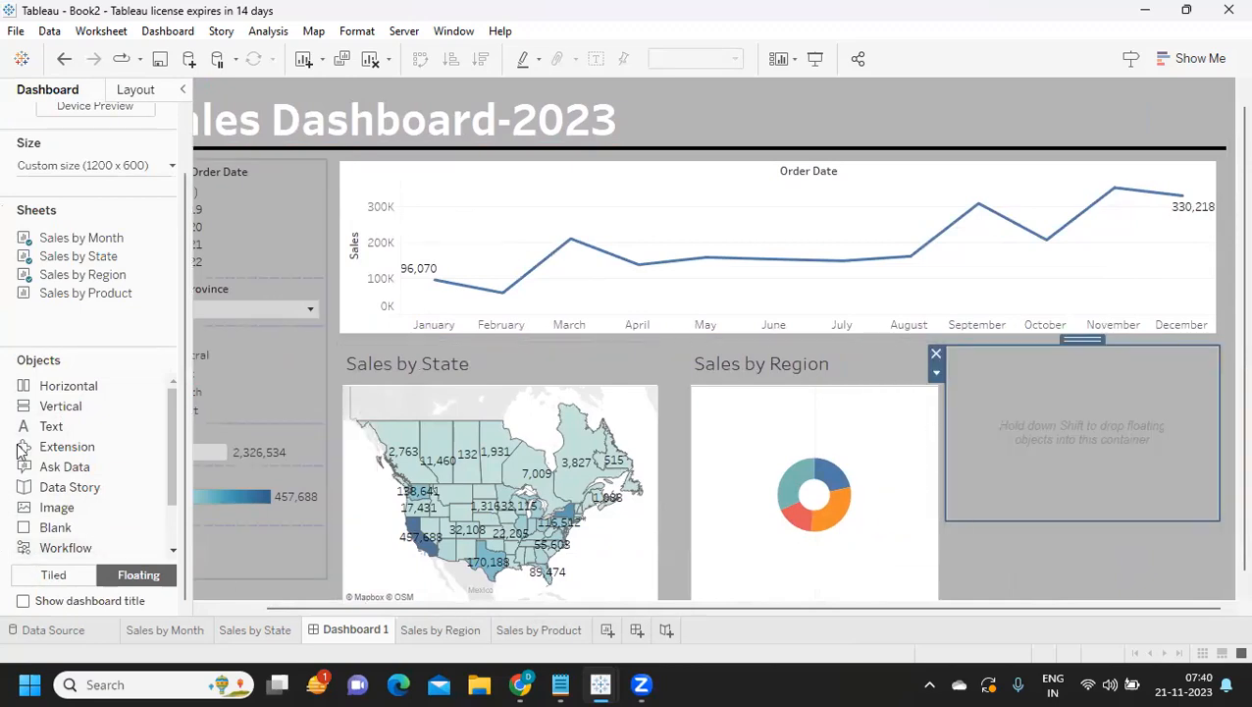
scroll(1093, 513, down, 1)
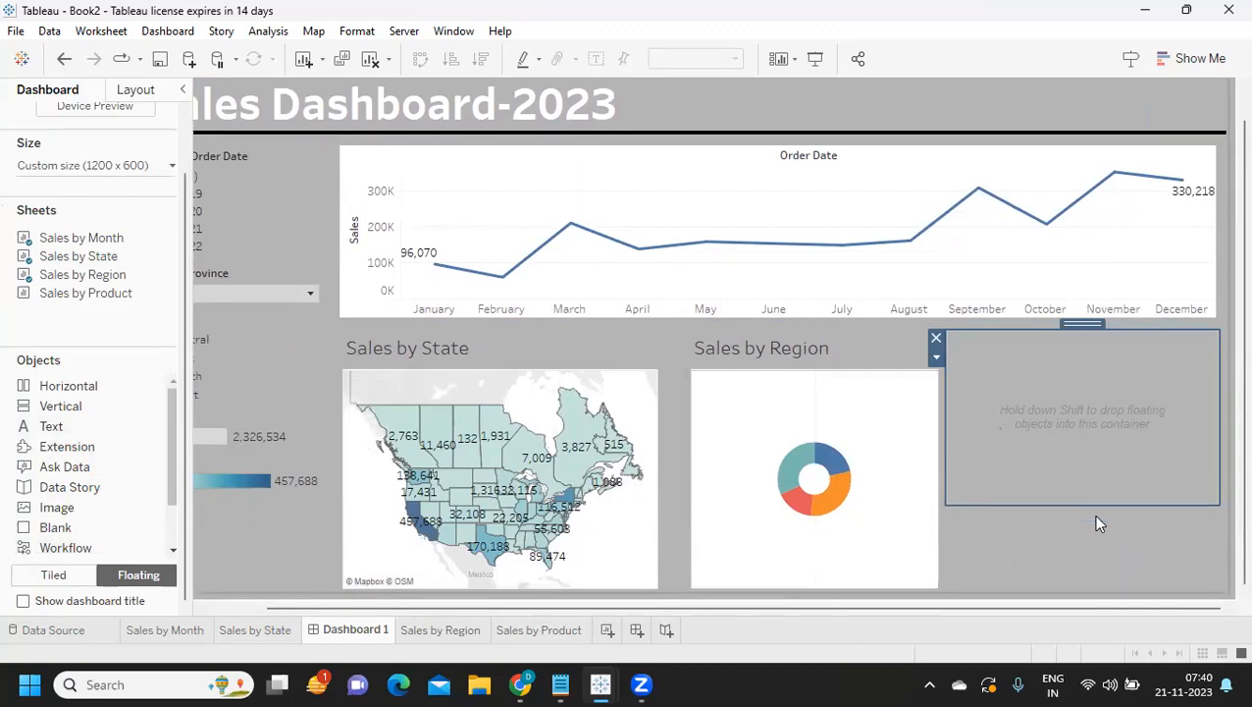
drag(1101, 506, 1112, 589)
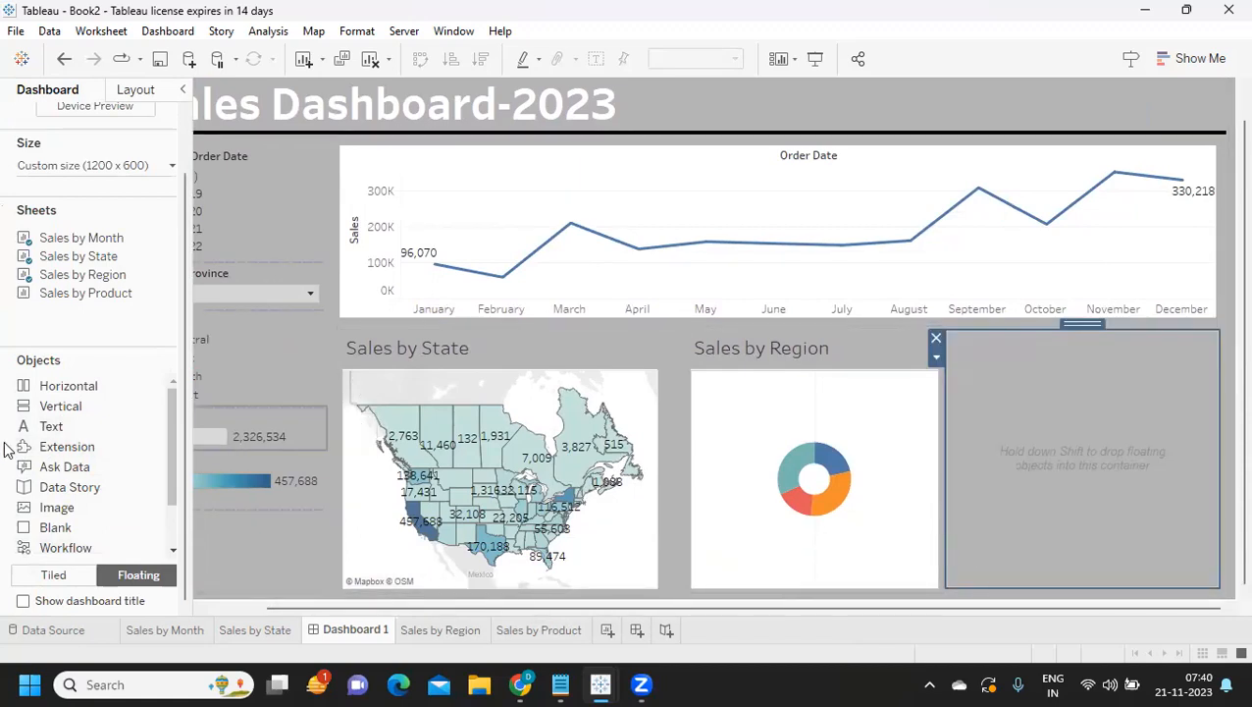
- Place the Sales by Product sheet inside the empty floating container beside Sales by Region
mouse_move(61, 291)
drag(73, 298, 971, 381)
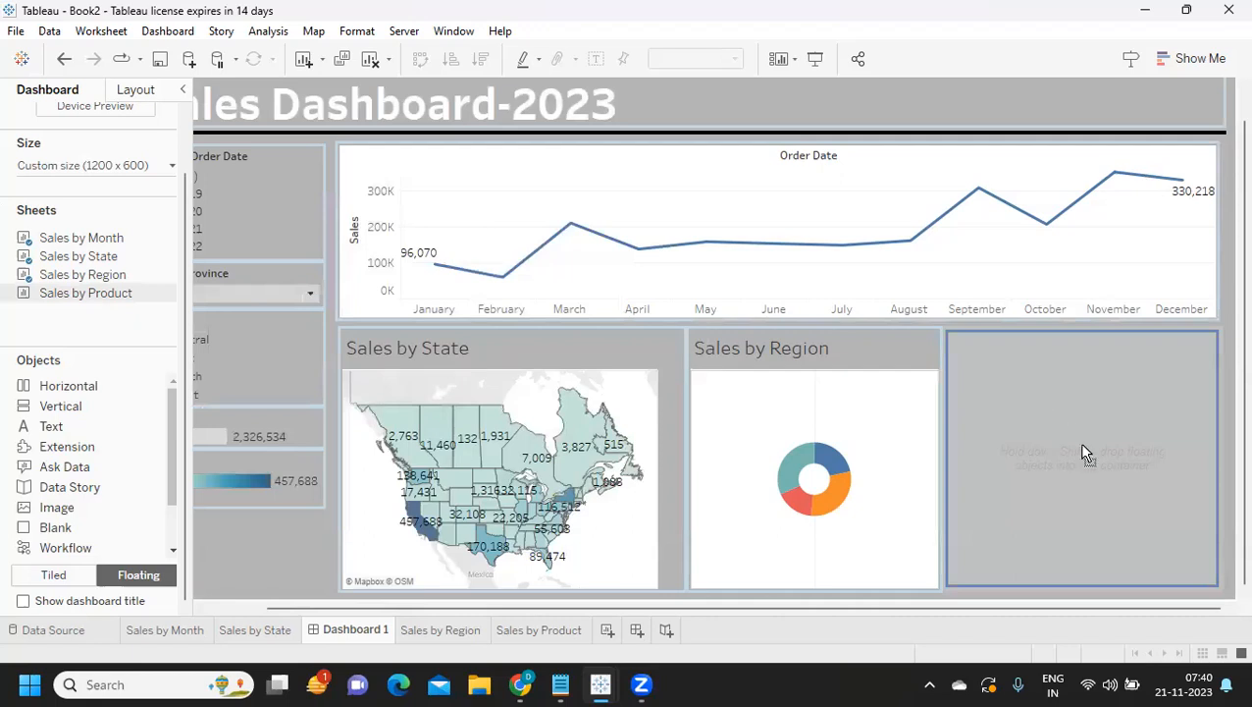
drag(1090, 462, 1089, 461)
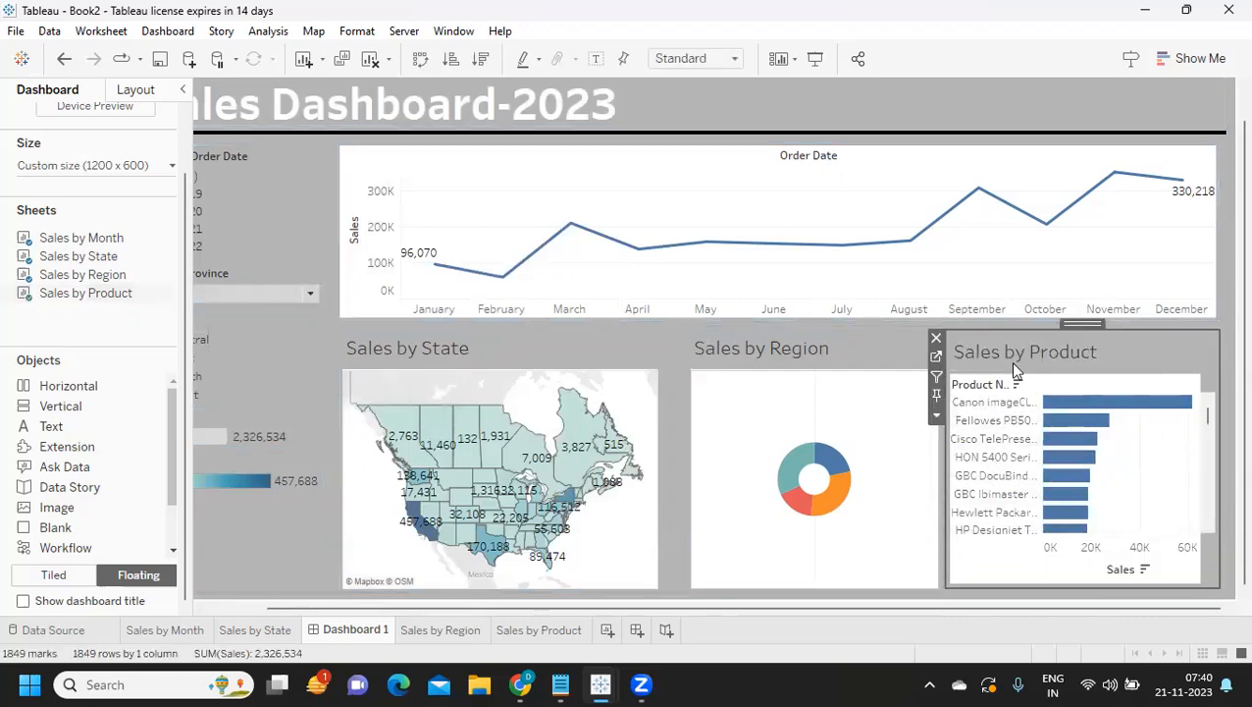
mouse_move(1098, 483)
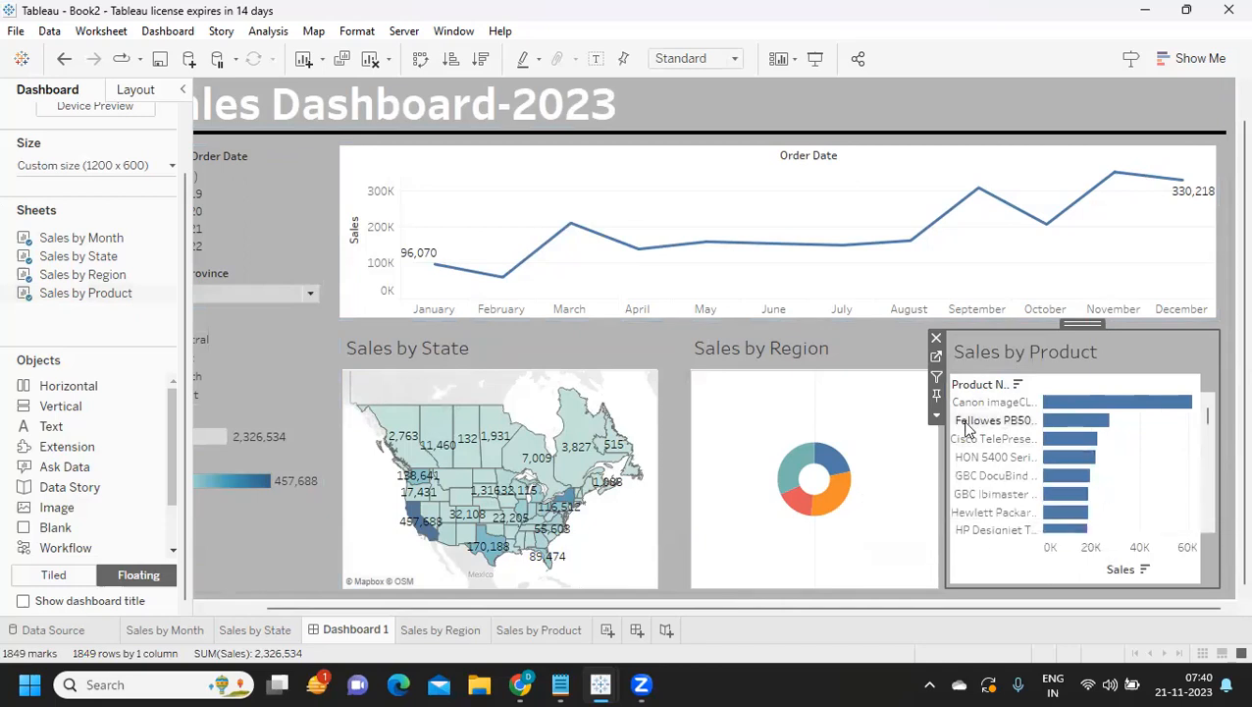
scroll(1117, 478, down, 3)
scroll(1120, 479, up, 3)
scroll(1168, 446, up, 1)
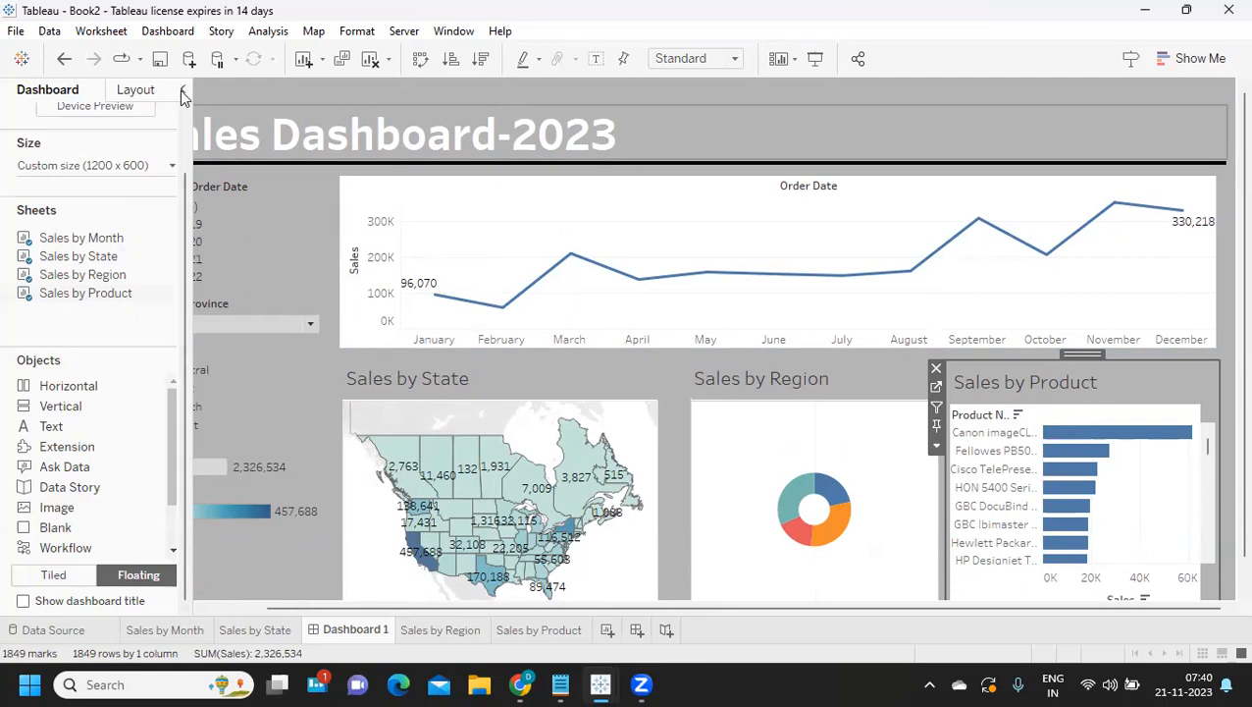
- Change the dashboard's default shading to a light grey, trying a paler shade before settling
scroll(142, 98, up, 1)
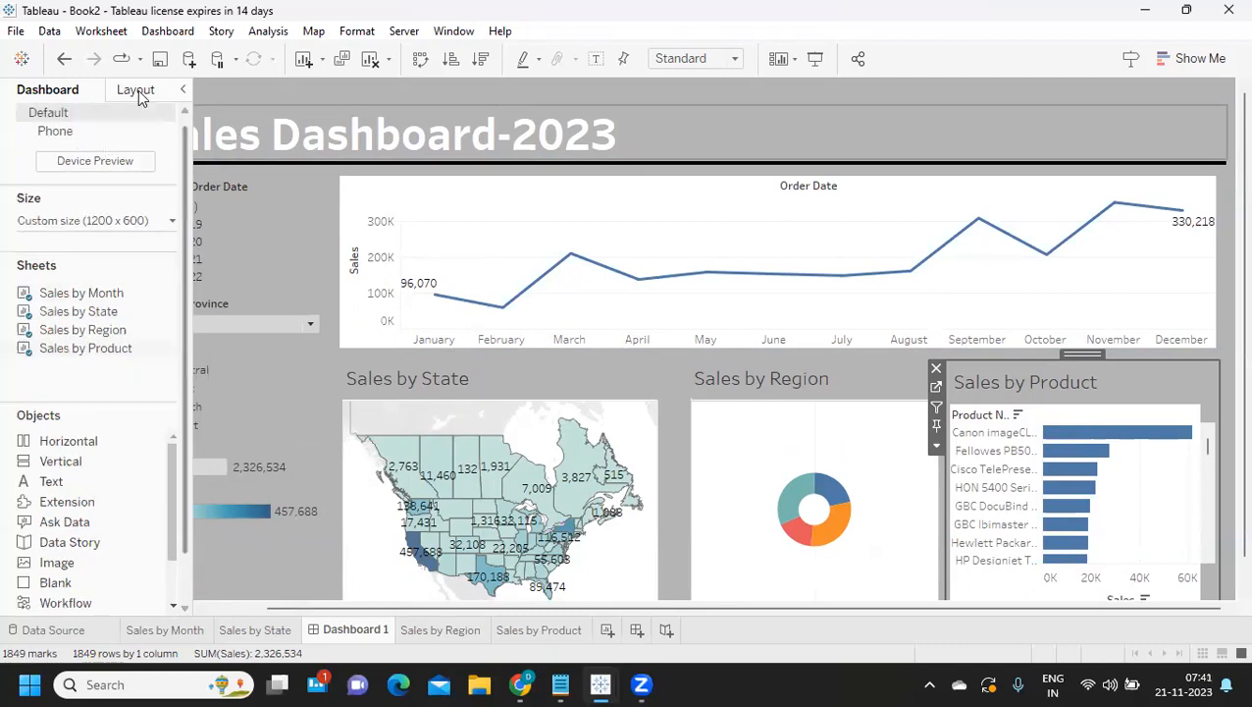
click(169, 32)
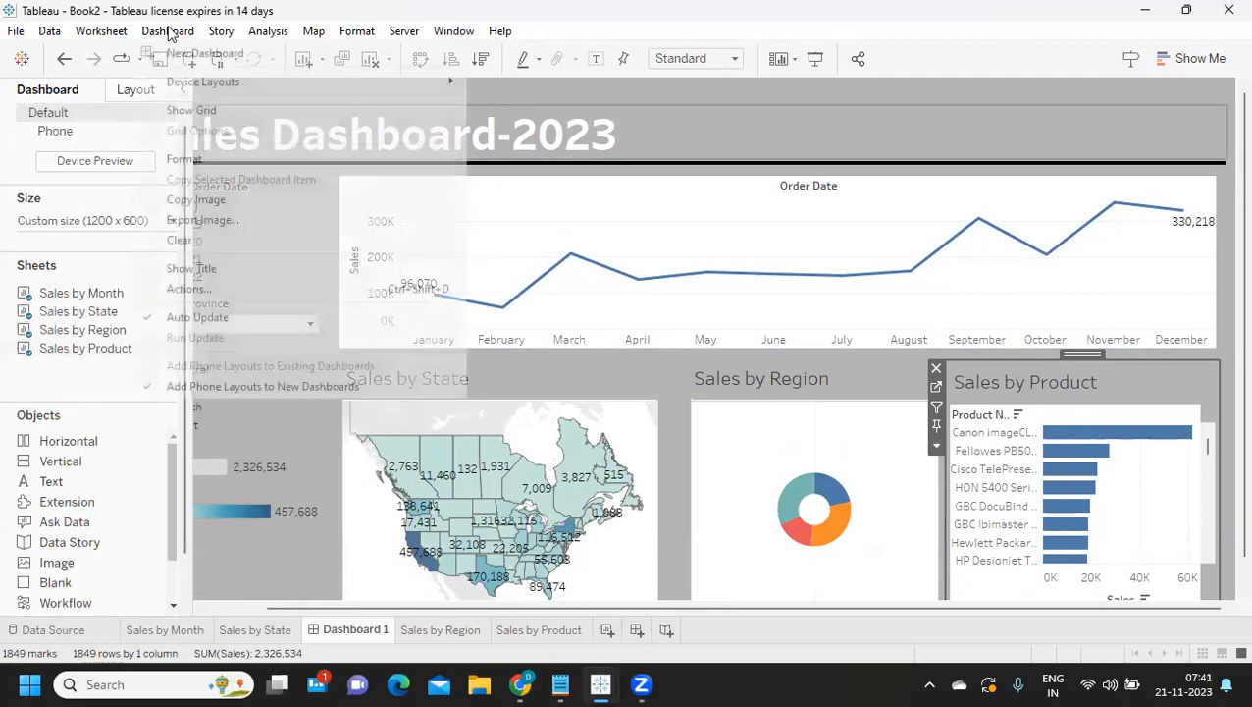
click(191, 159)
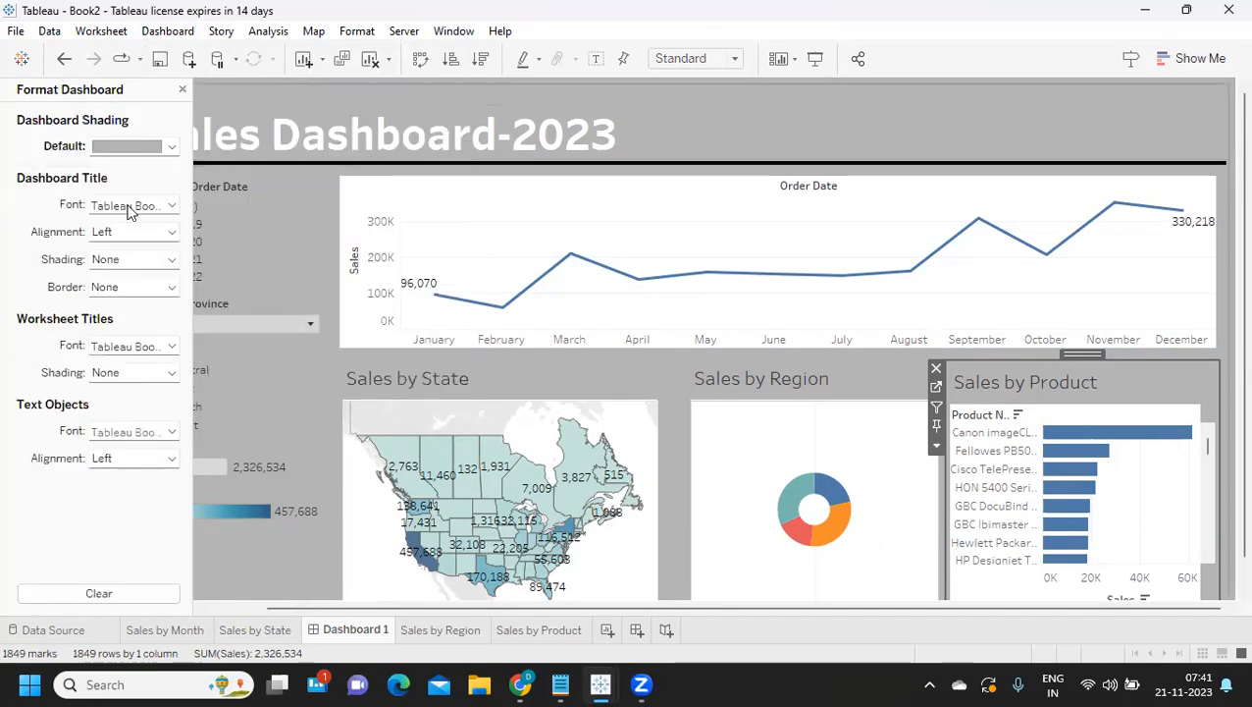
click(116, 148)
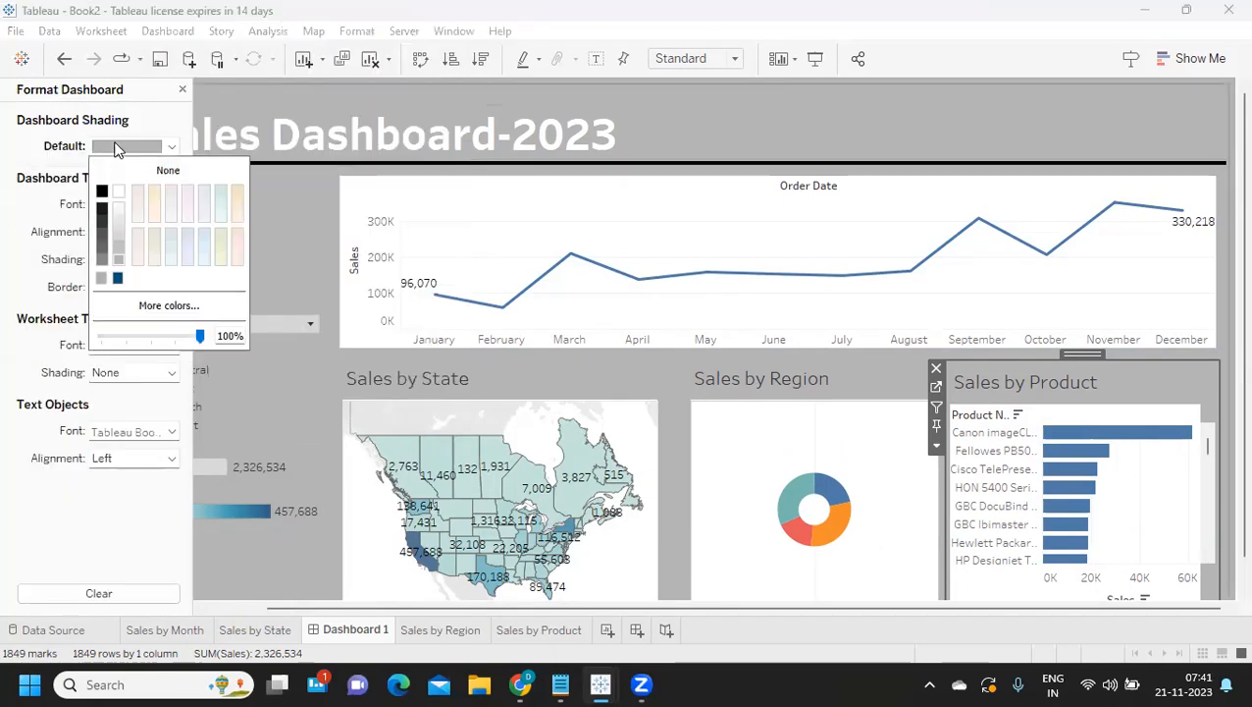
click(116, 219)
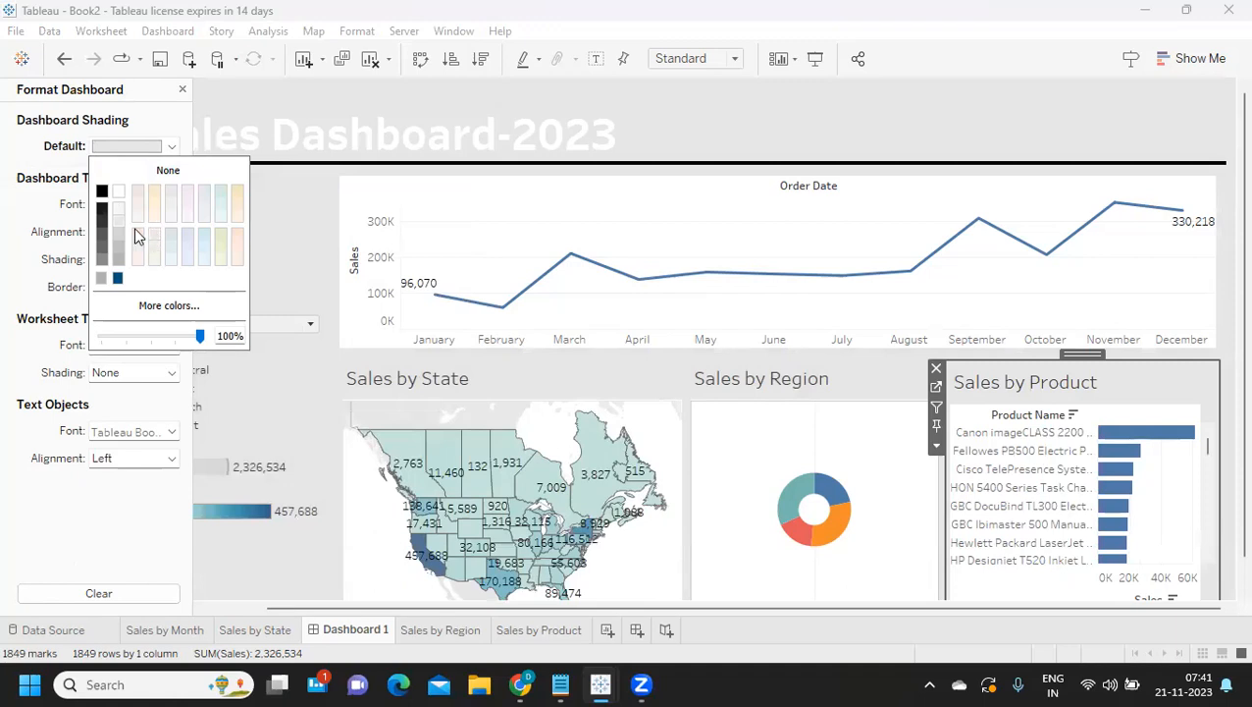
click(120, 207)
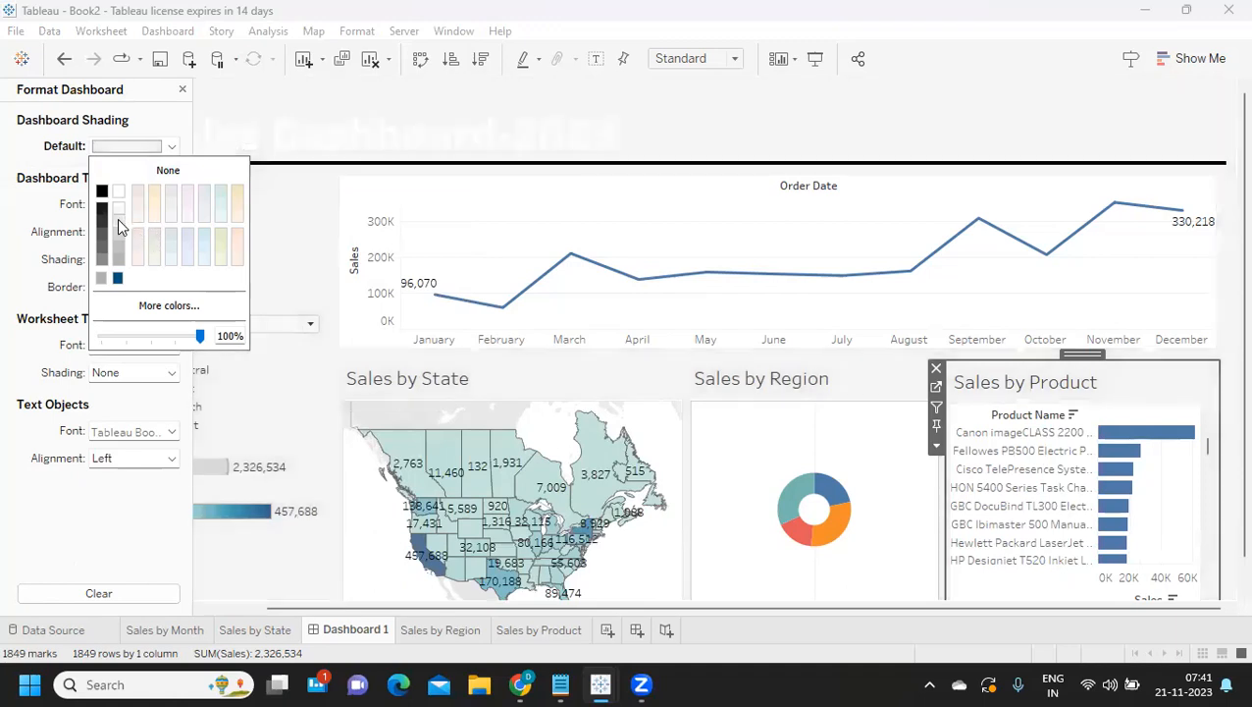
click(118, 220)
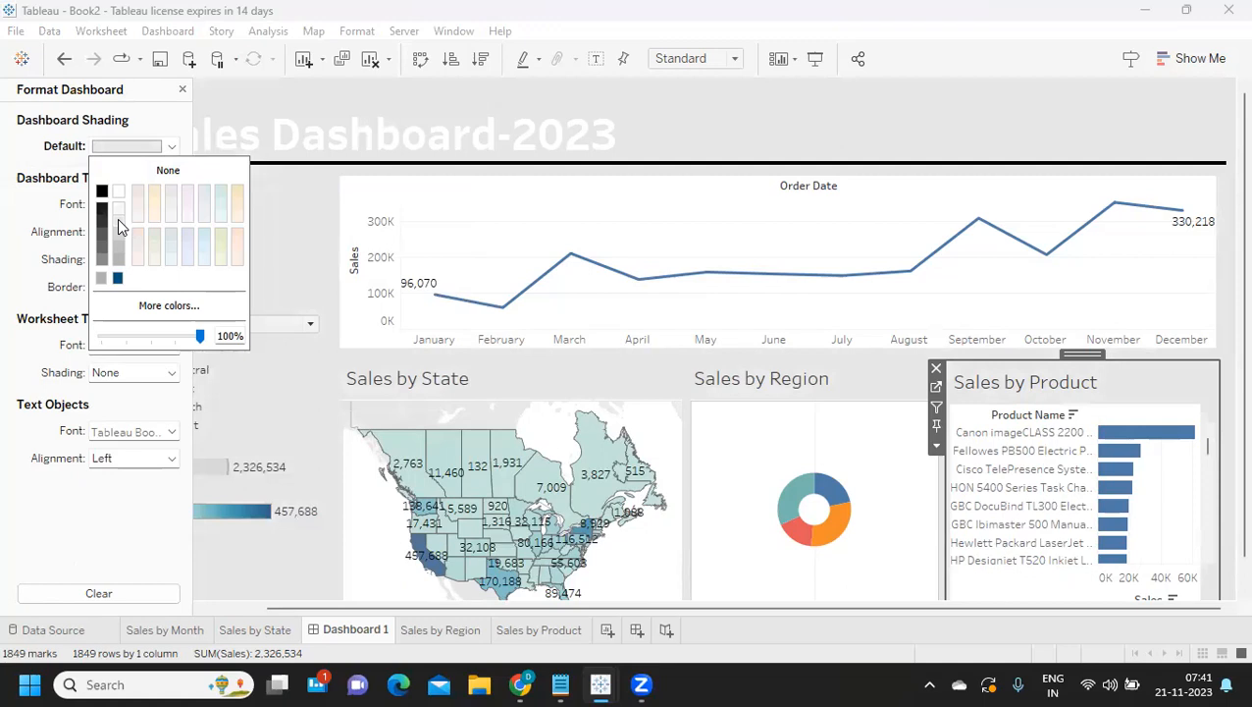
click(332, 137)
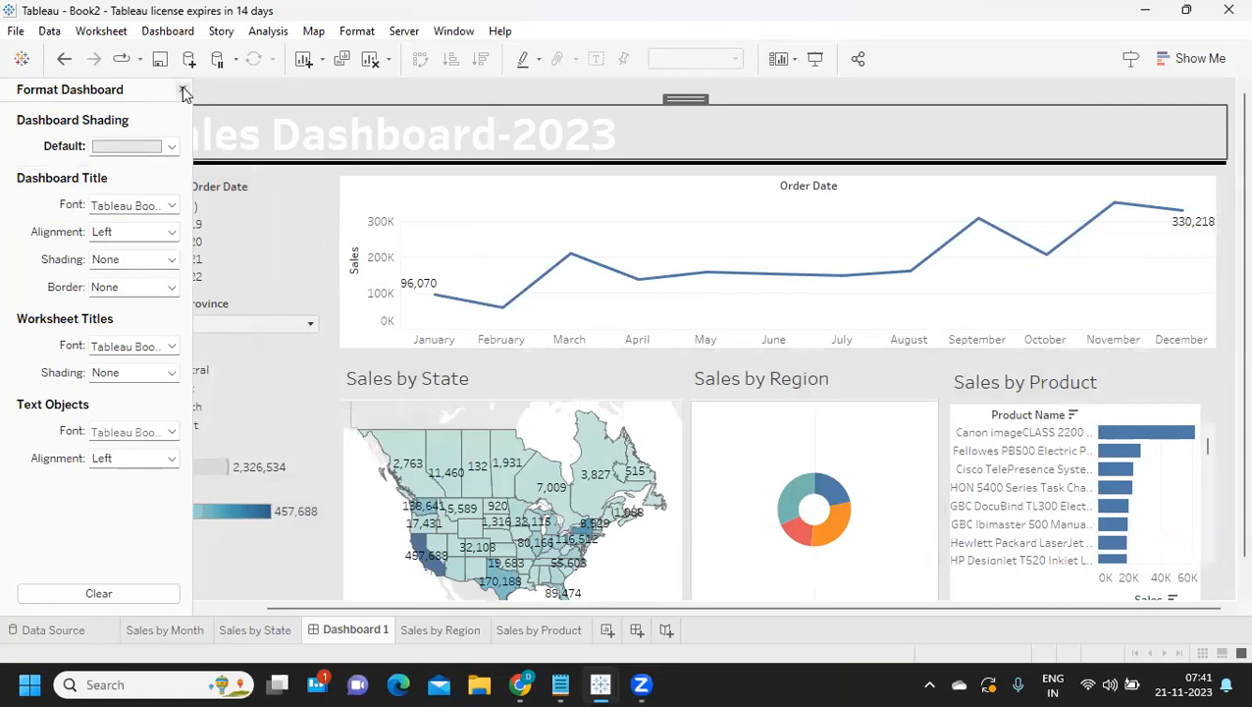
- Shade the monthly sales line chart's worksheet background with the lightest grey
click(403, 205)
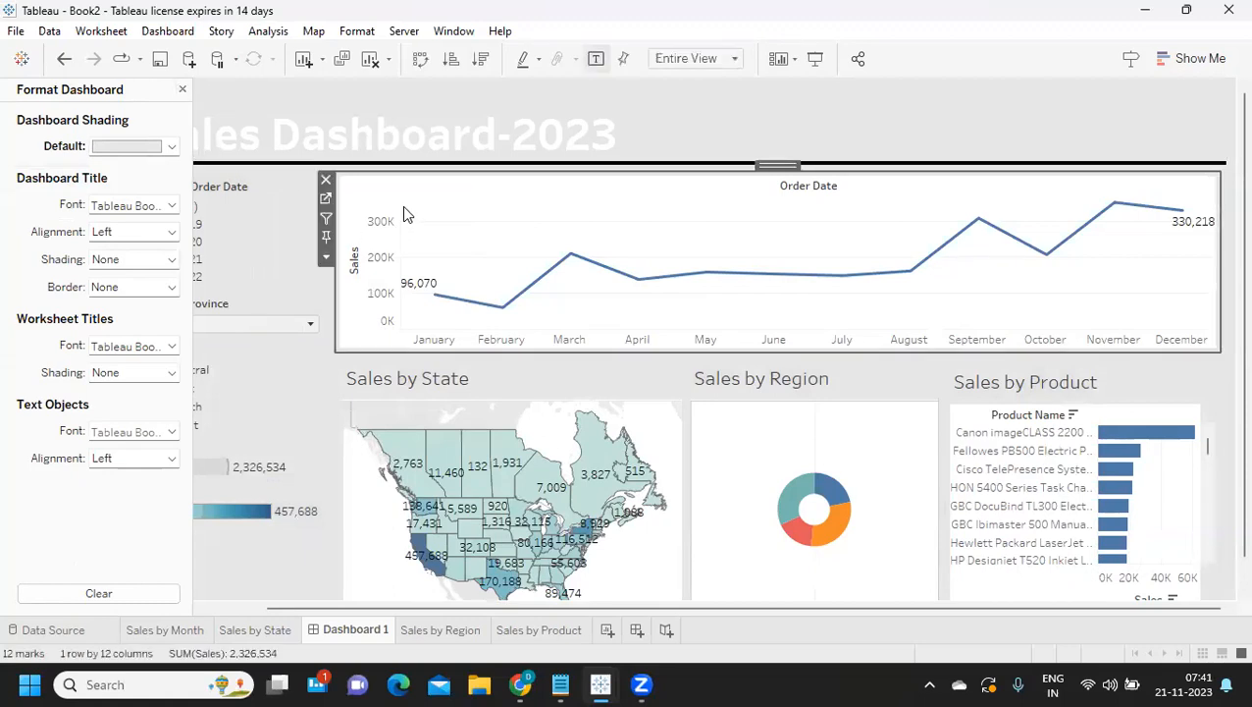
click(173, 32)
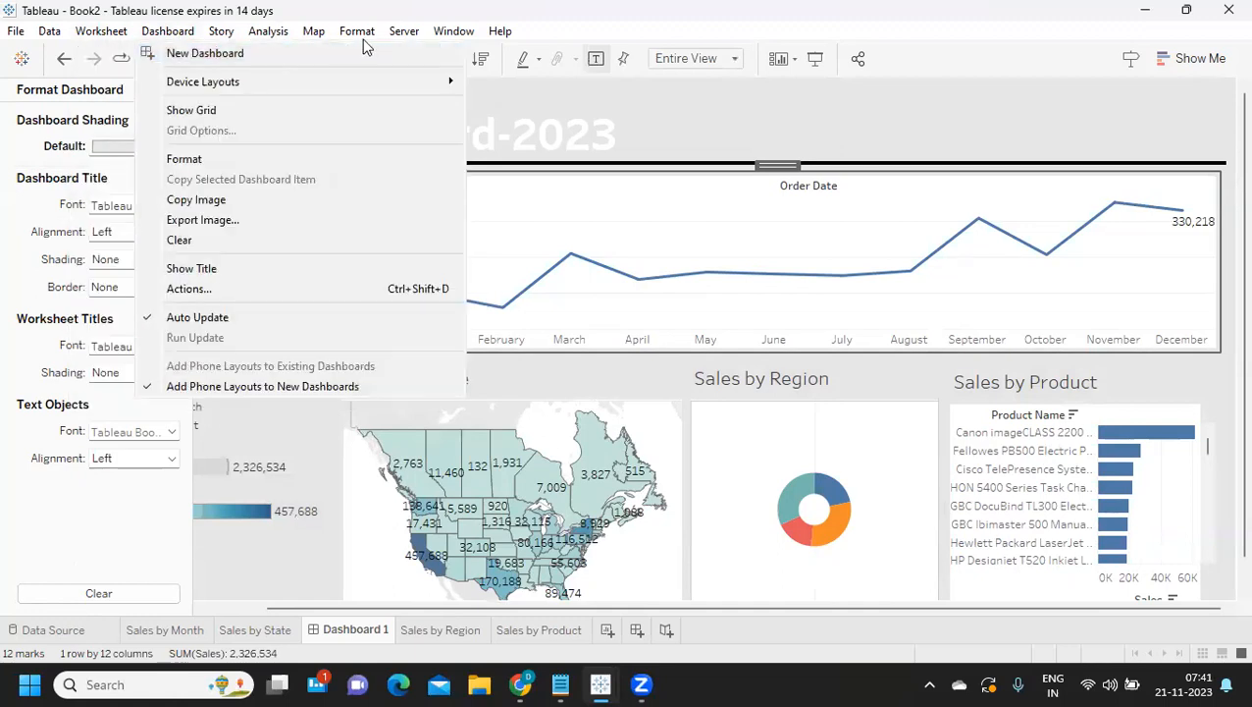
mouse_move(369, 36)
click(393, 162)
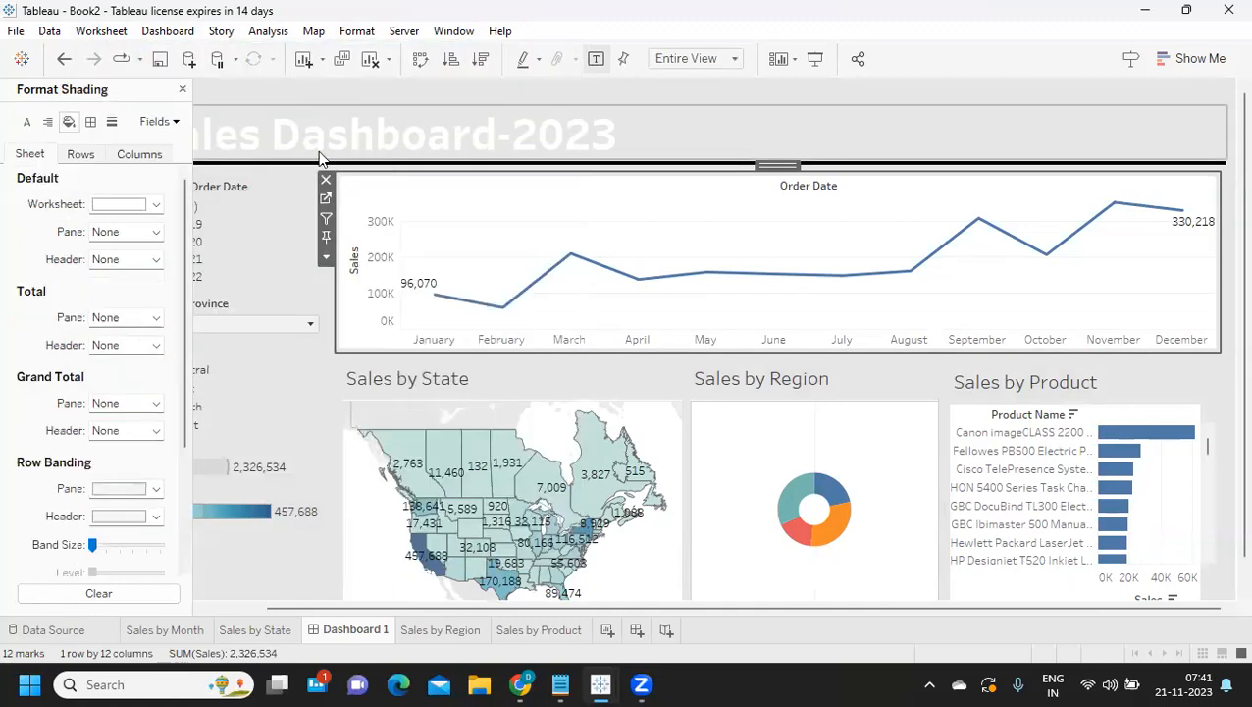
click(110, 206)
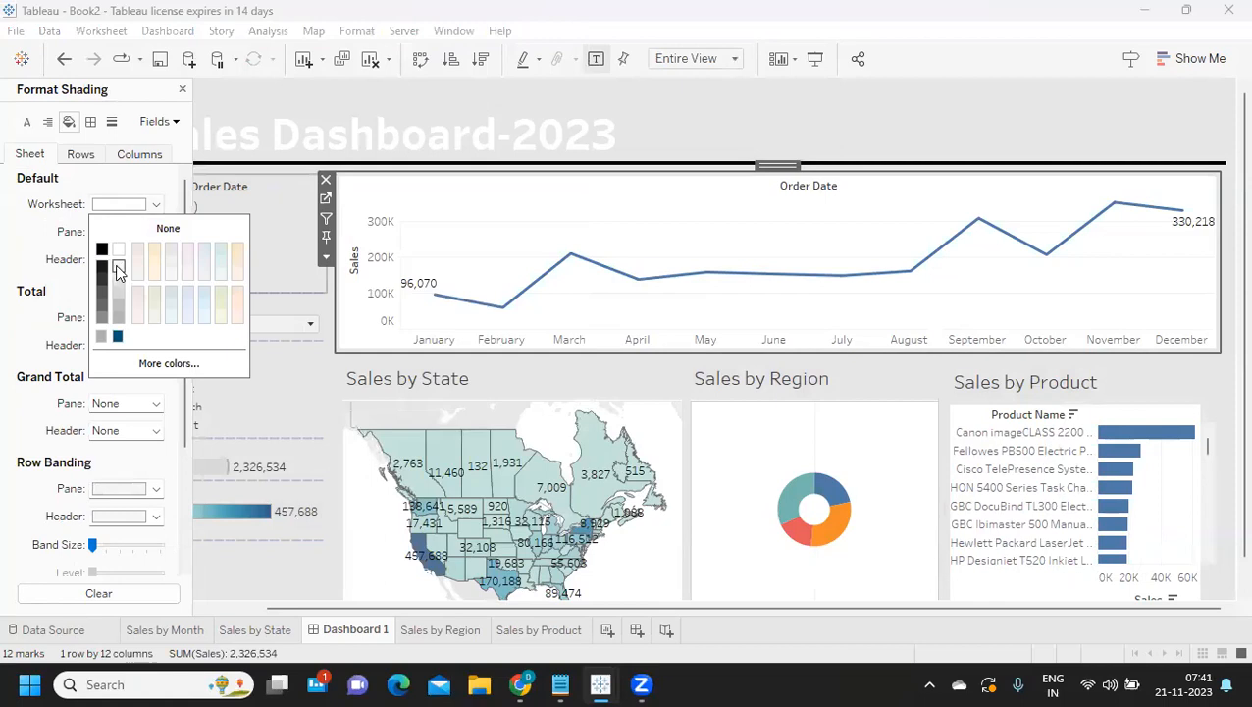
- Apply the lightest grey worksheet shading to the Sales by State map and the Sales by Region donut chart
click(397, 384)
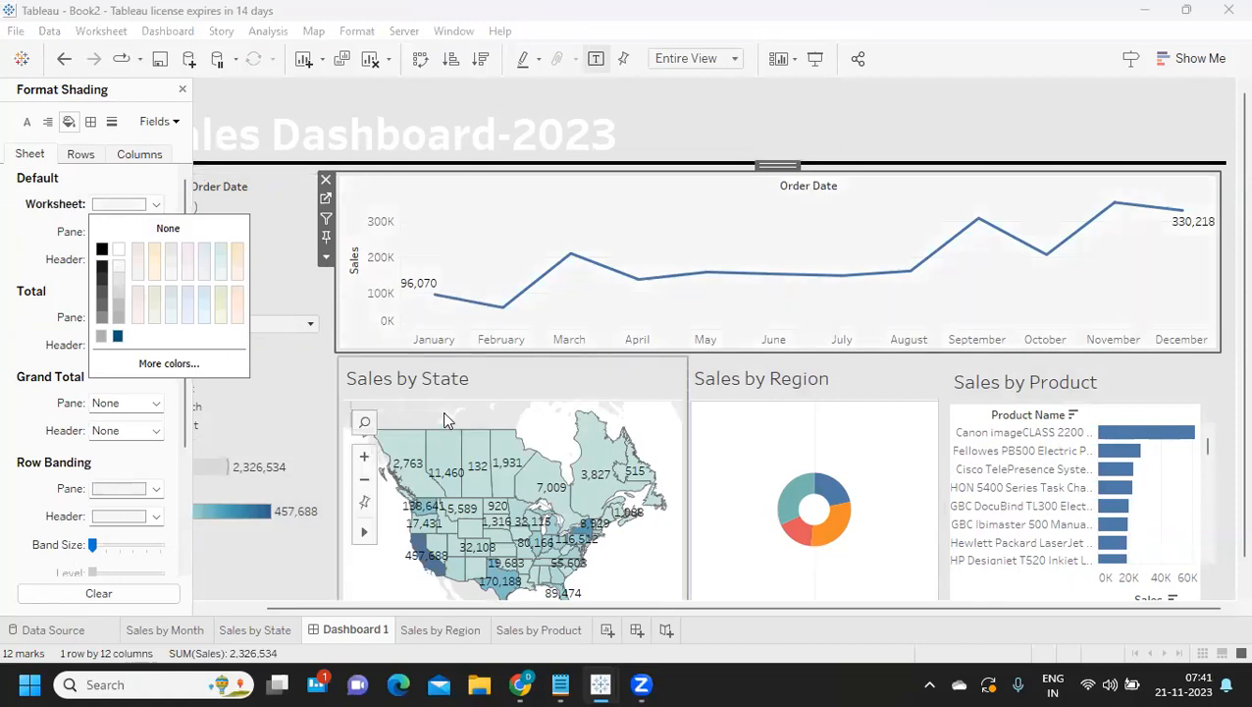
click(126, 206)
click(117, 264)
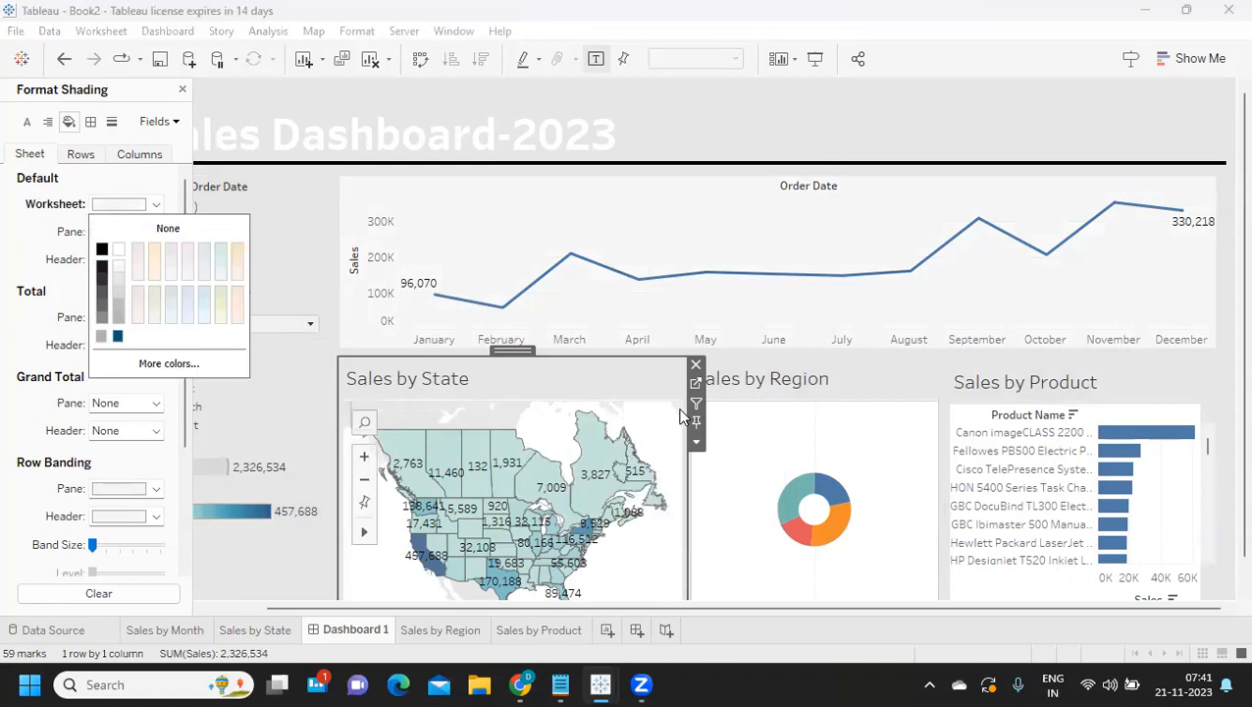
click(735, 391)
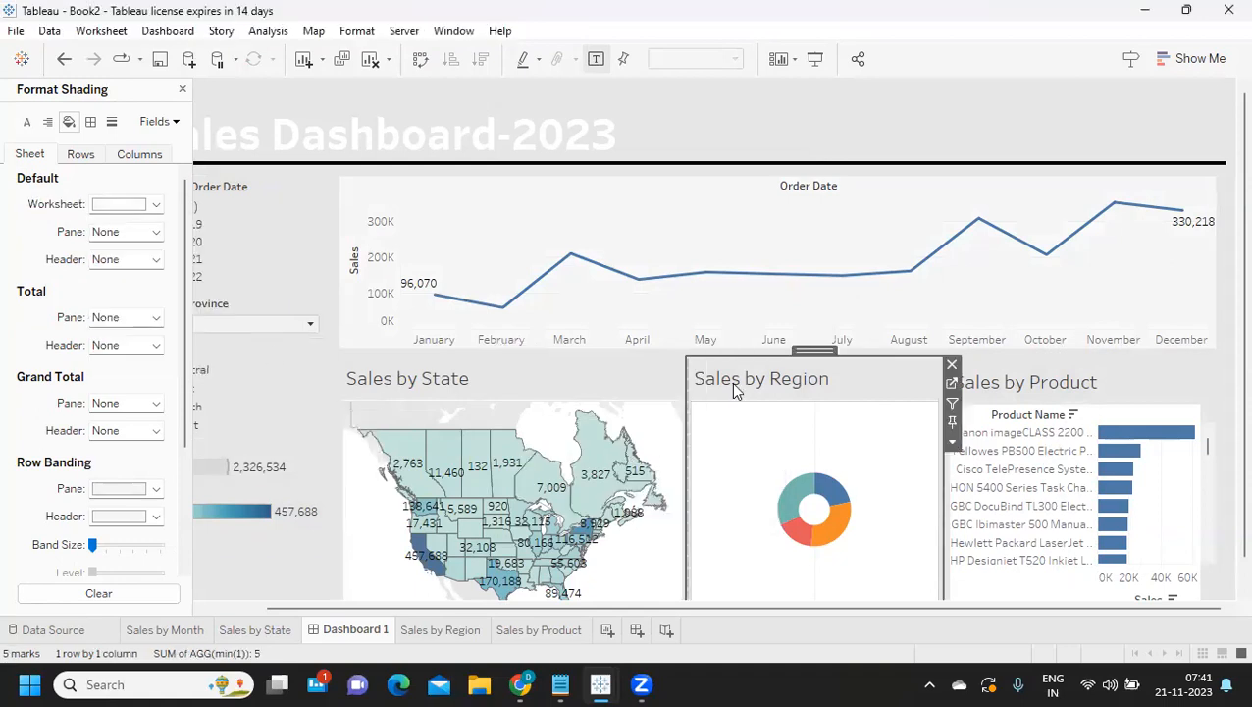
click(106, 204)
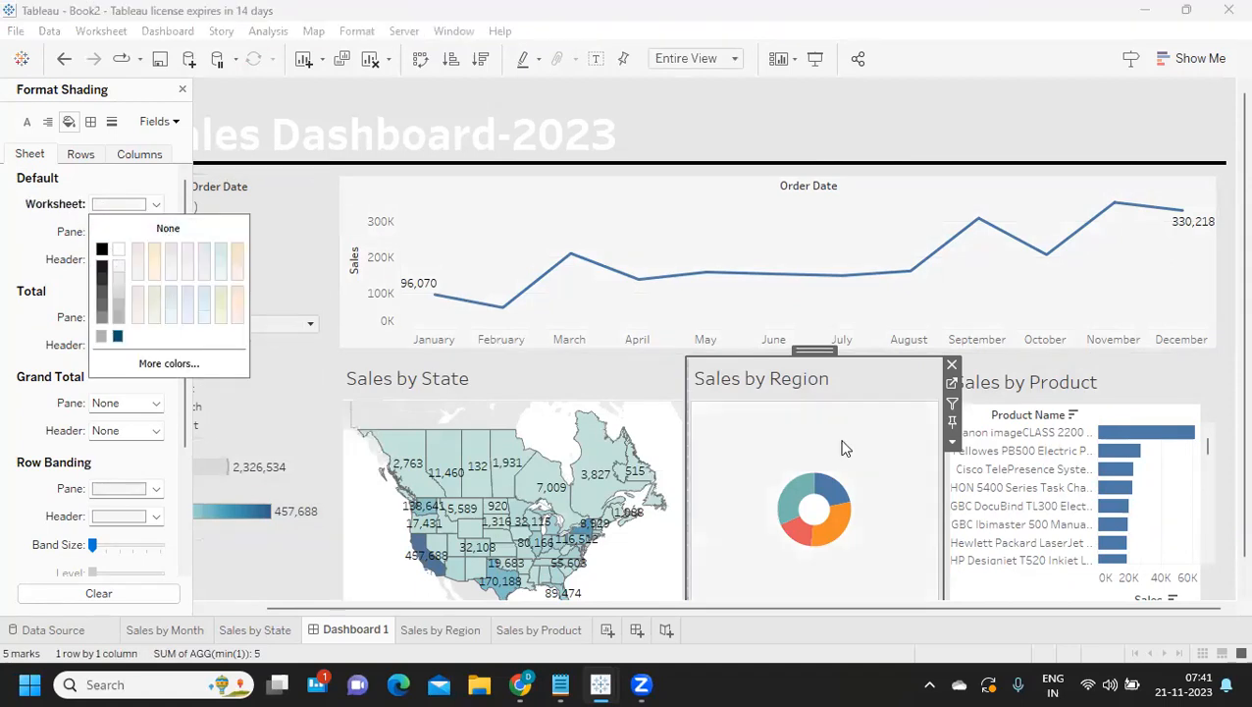
- Apply the lightest grey worksheet shading to the Sales by Product bar chart and close the shading settings
click(972, 398)
click(119, 204)
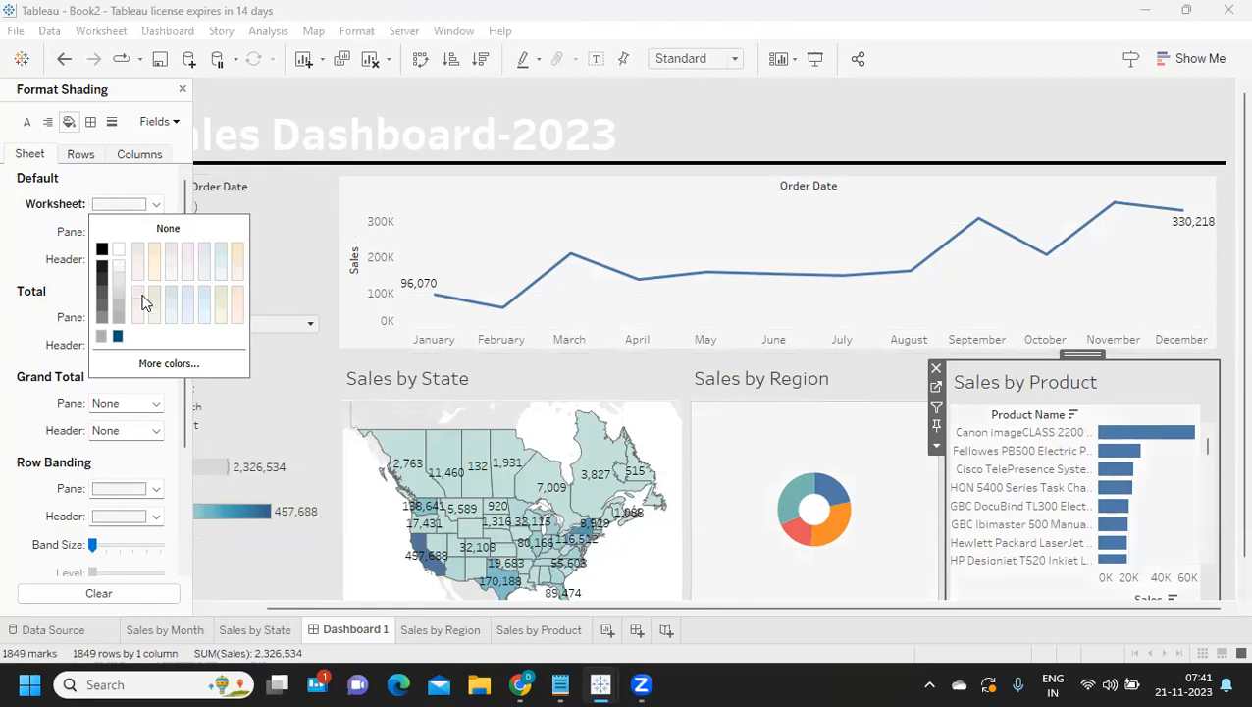
scroll(577, 339, down, 1)
scroll(582, 341, up, 1)
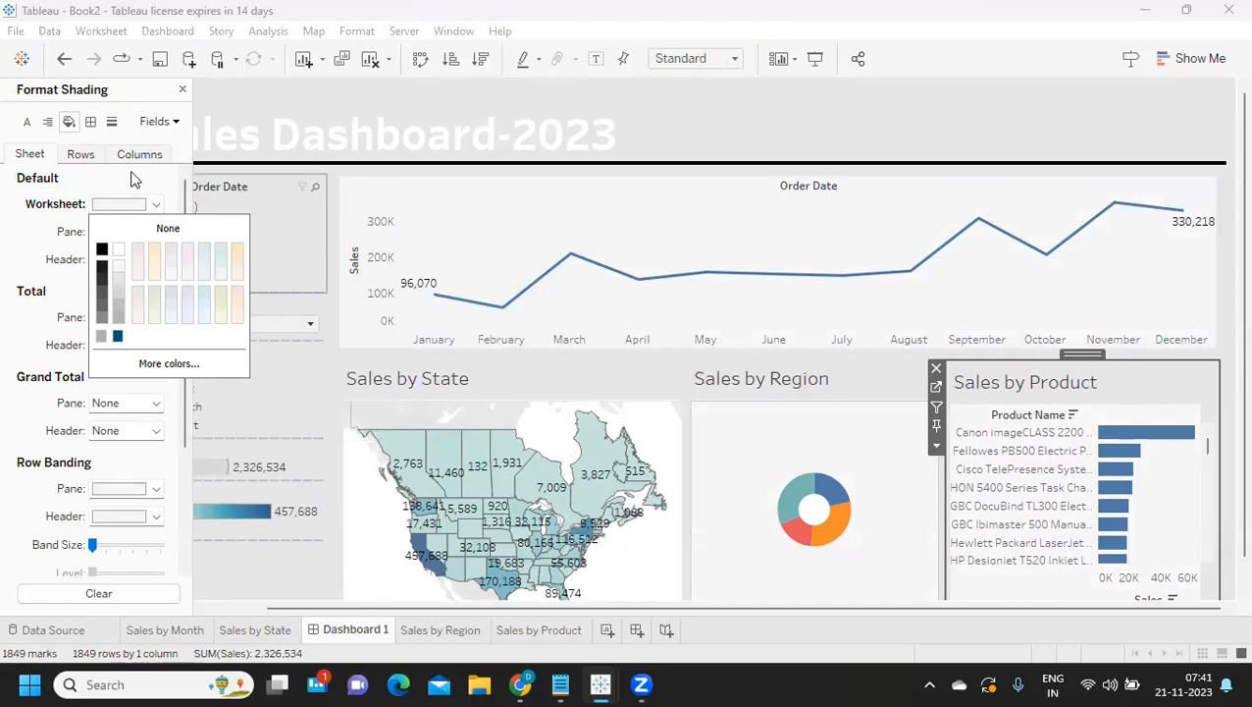
click(181, 89)
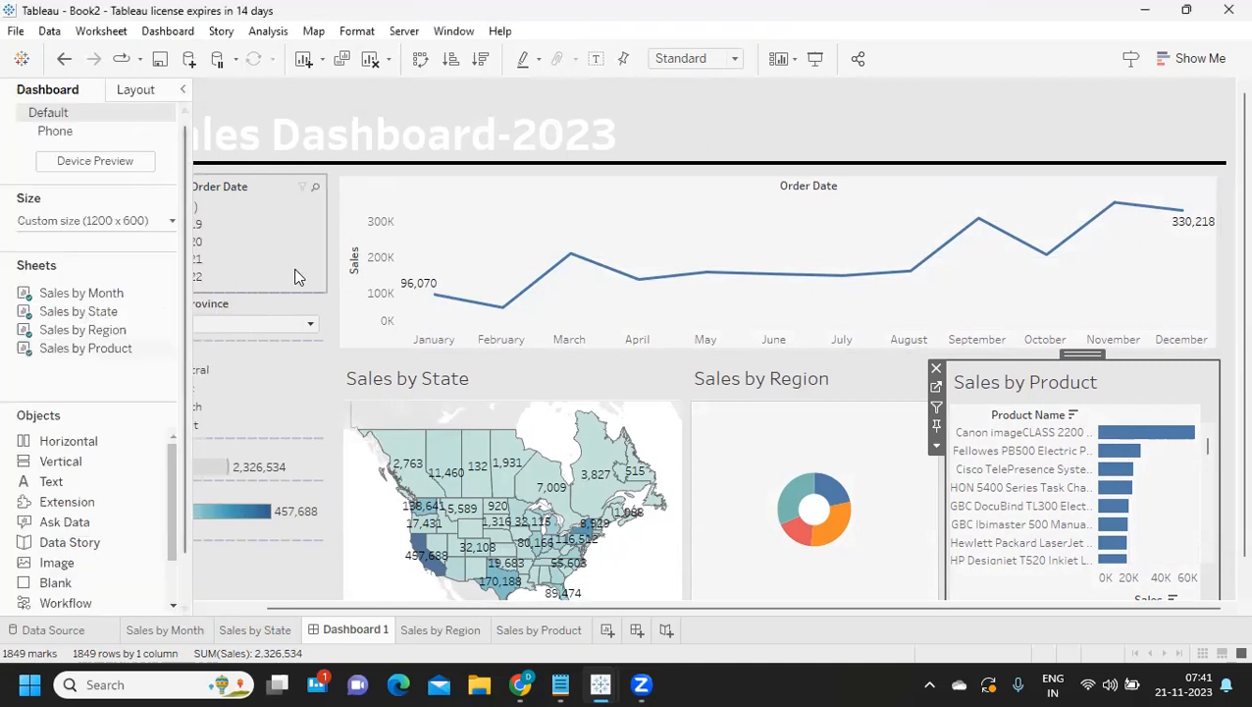
- Collapse the side pane and remove the Region legend and both Sales legends from the dashboard
click(184, 89)
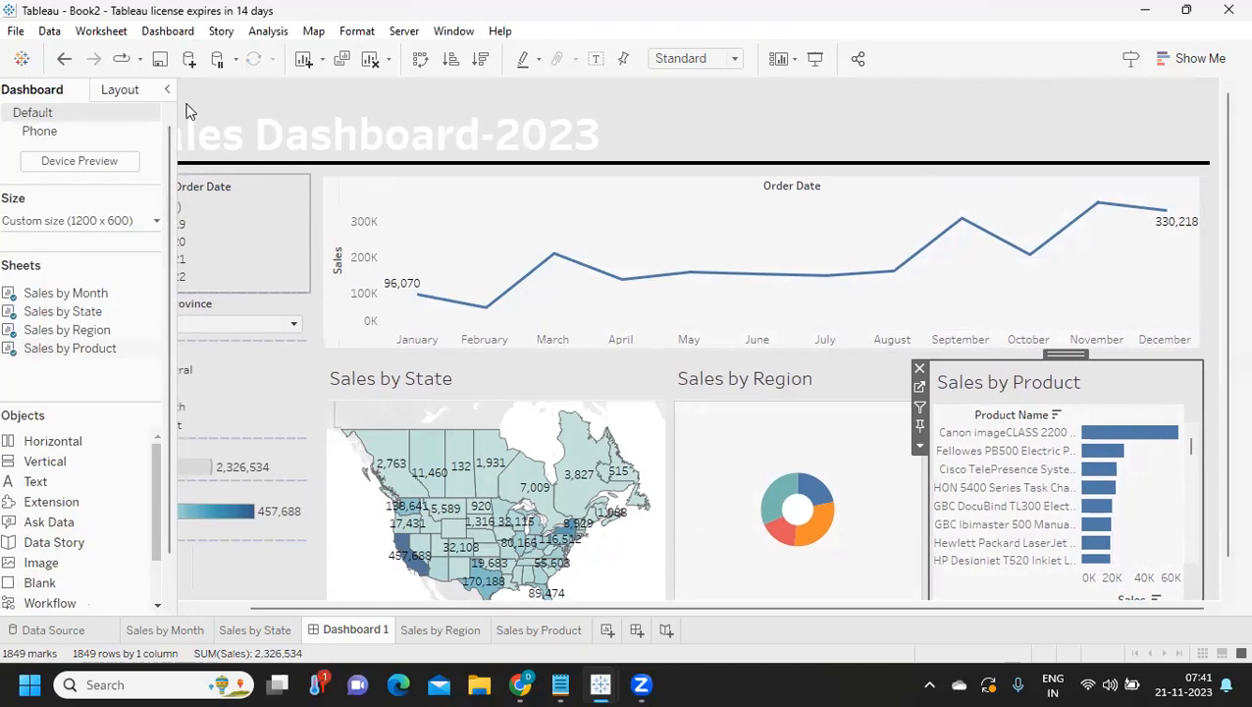
click(184, 356)
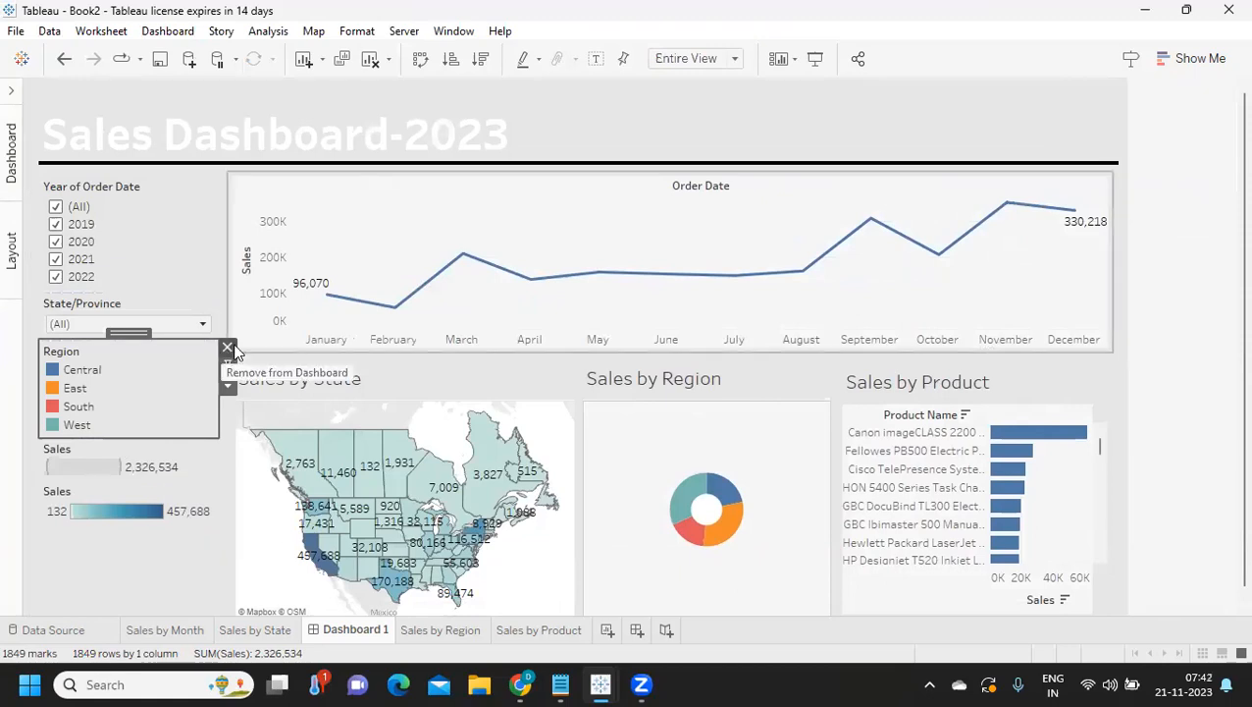
click(226, 347)
click(139, 367)
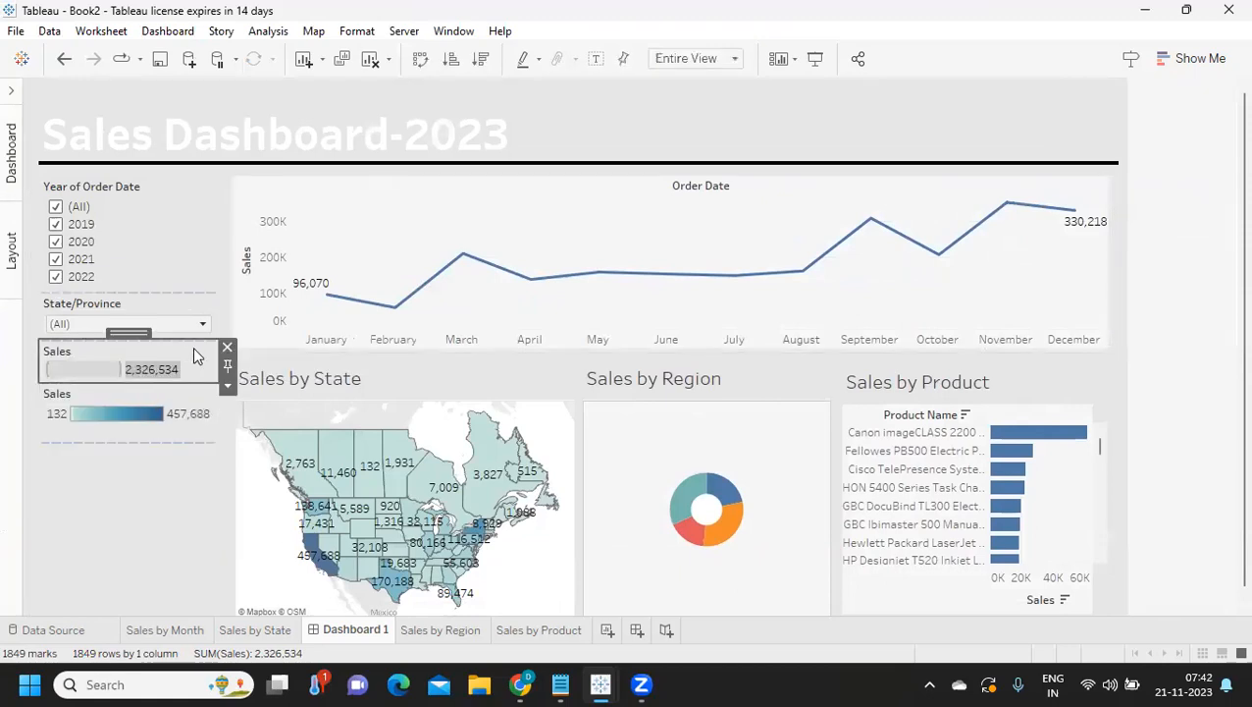
click(227, 347)
click(151, 369)
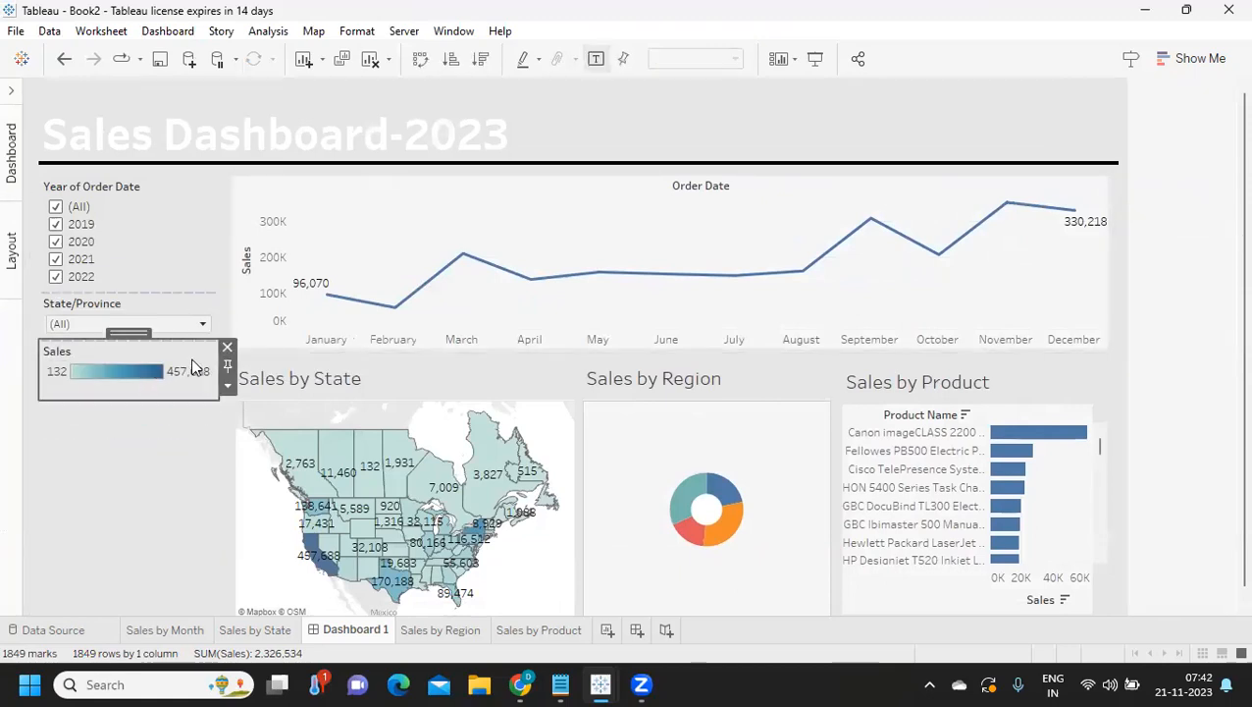
click(227, 349)
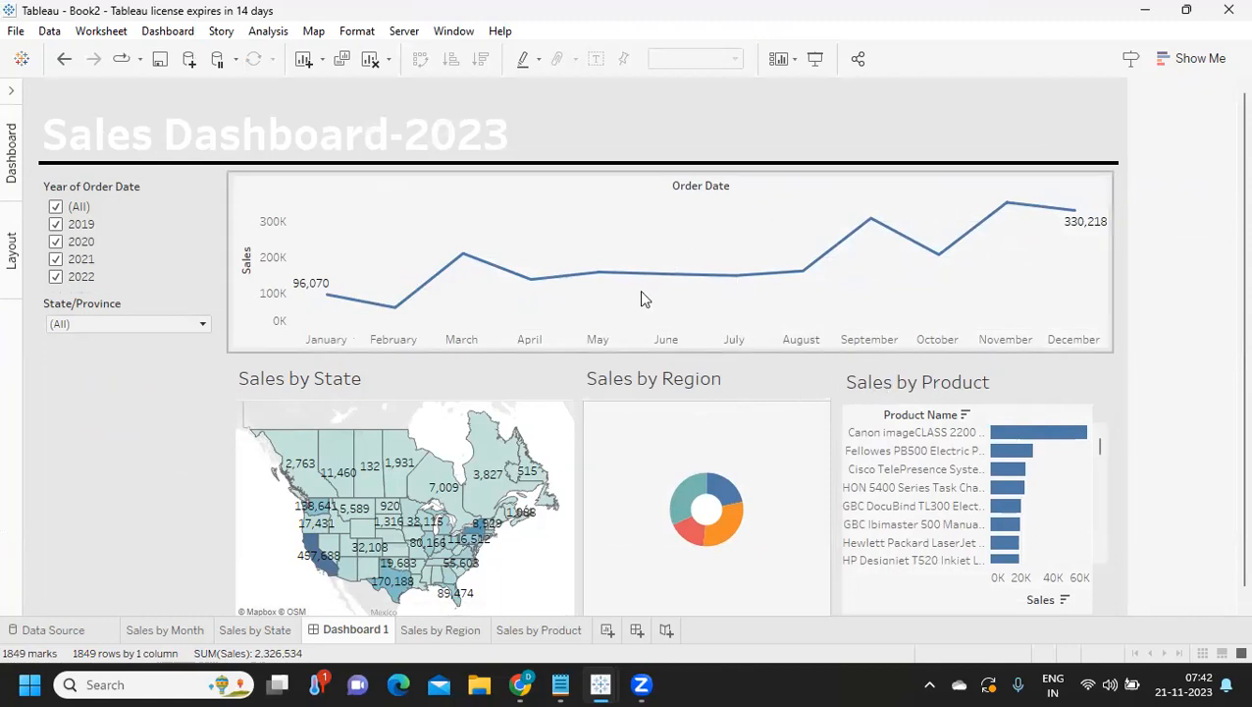
- Recolor the Sales by Month line teal on its worksheet, show markers on all its points, and return to the dashboard
click(14, 95)
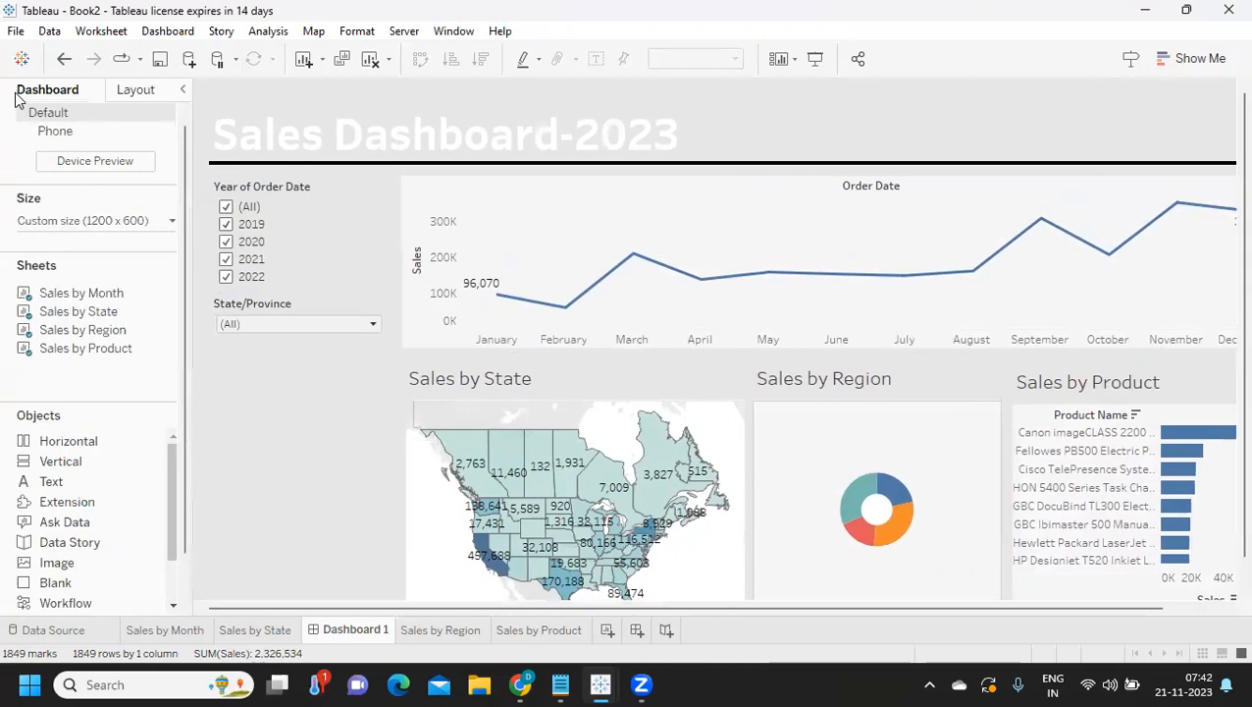
click(700, 243)
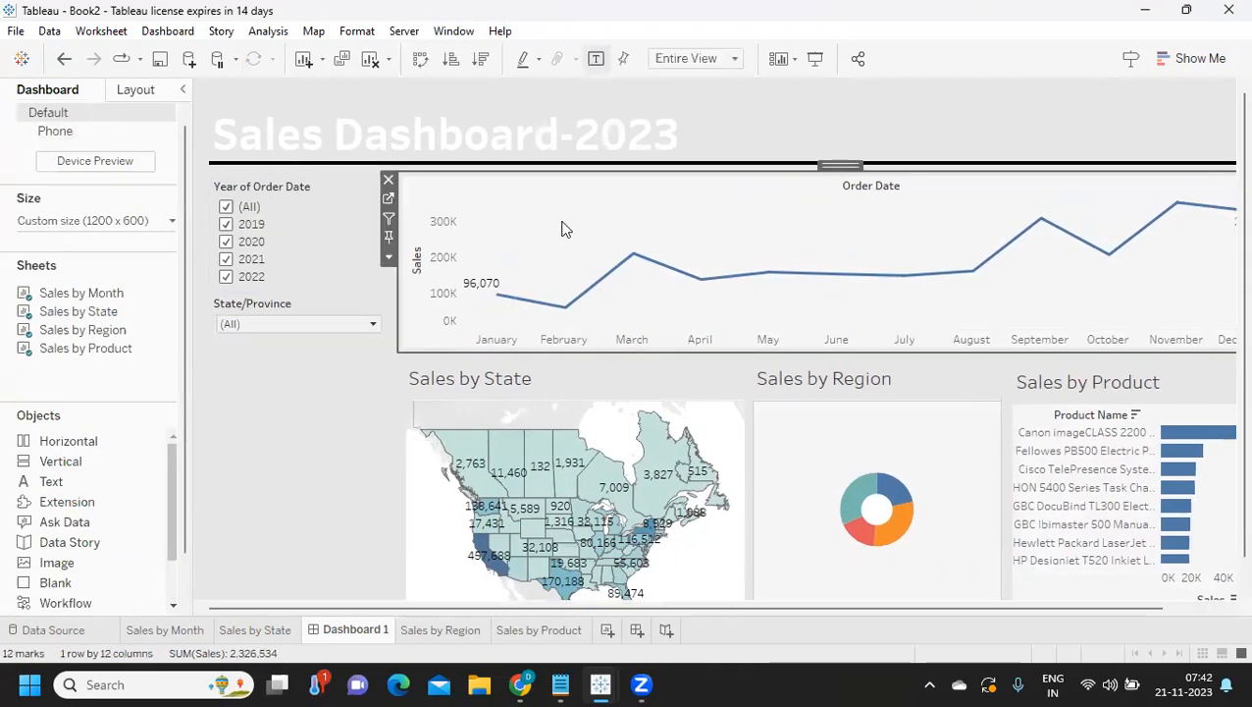
click(389, 197)
click(222, 333)
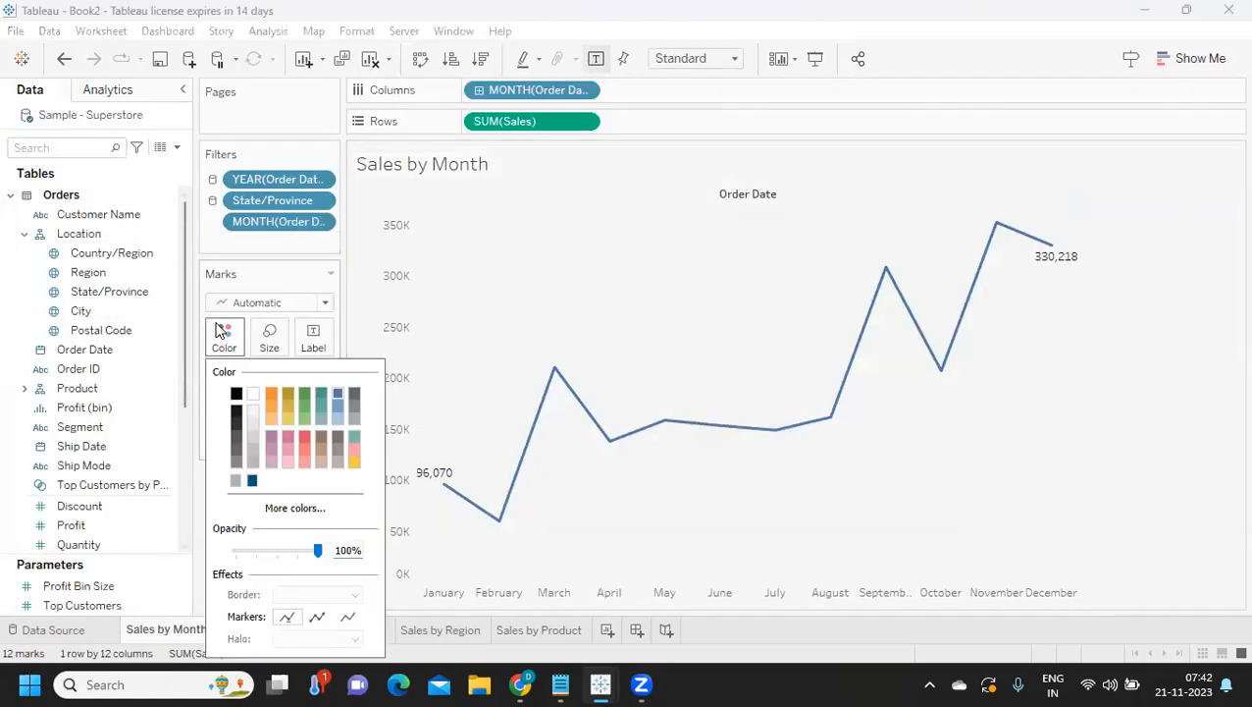
click(356, 437)
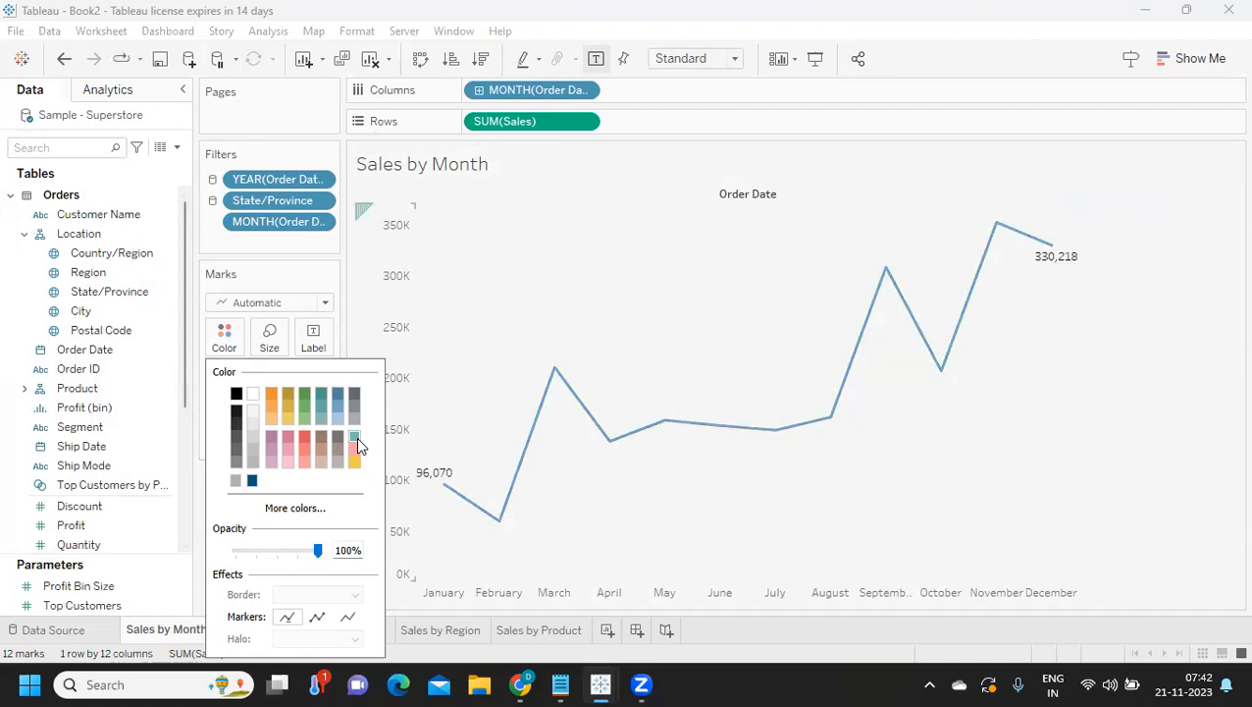
click(317, 618)
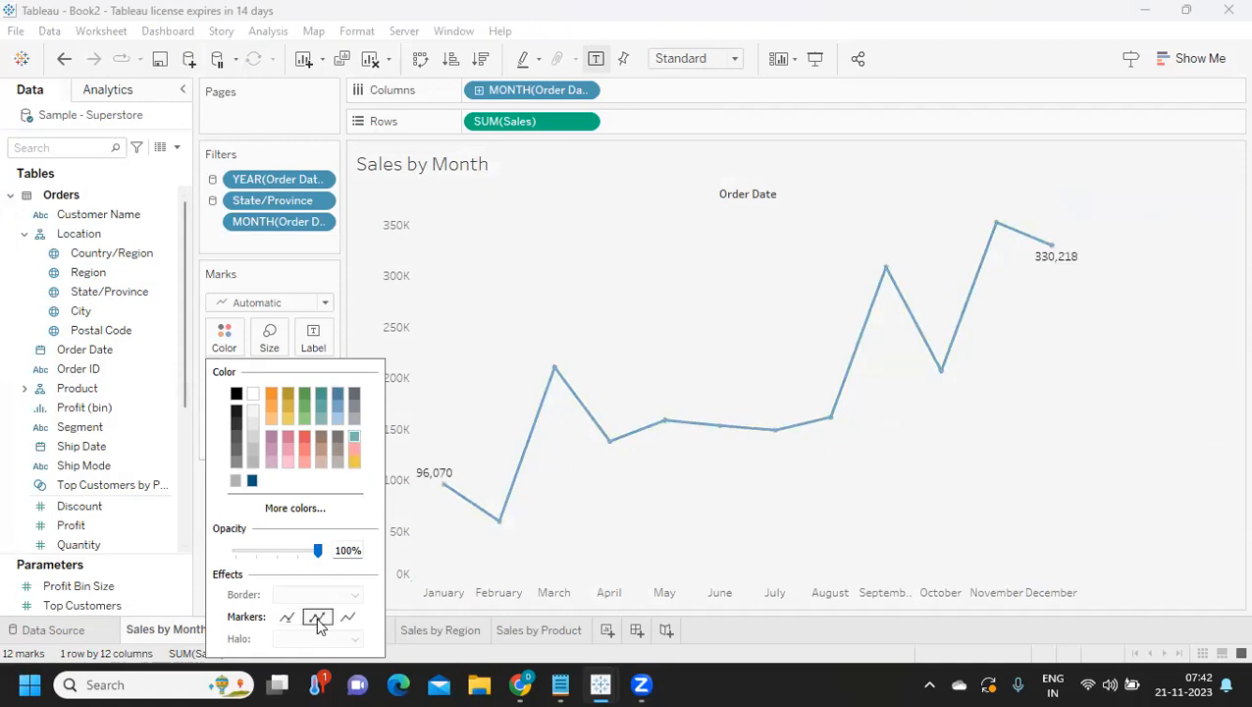
click(778, 634)
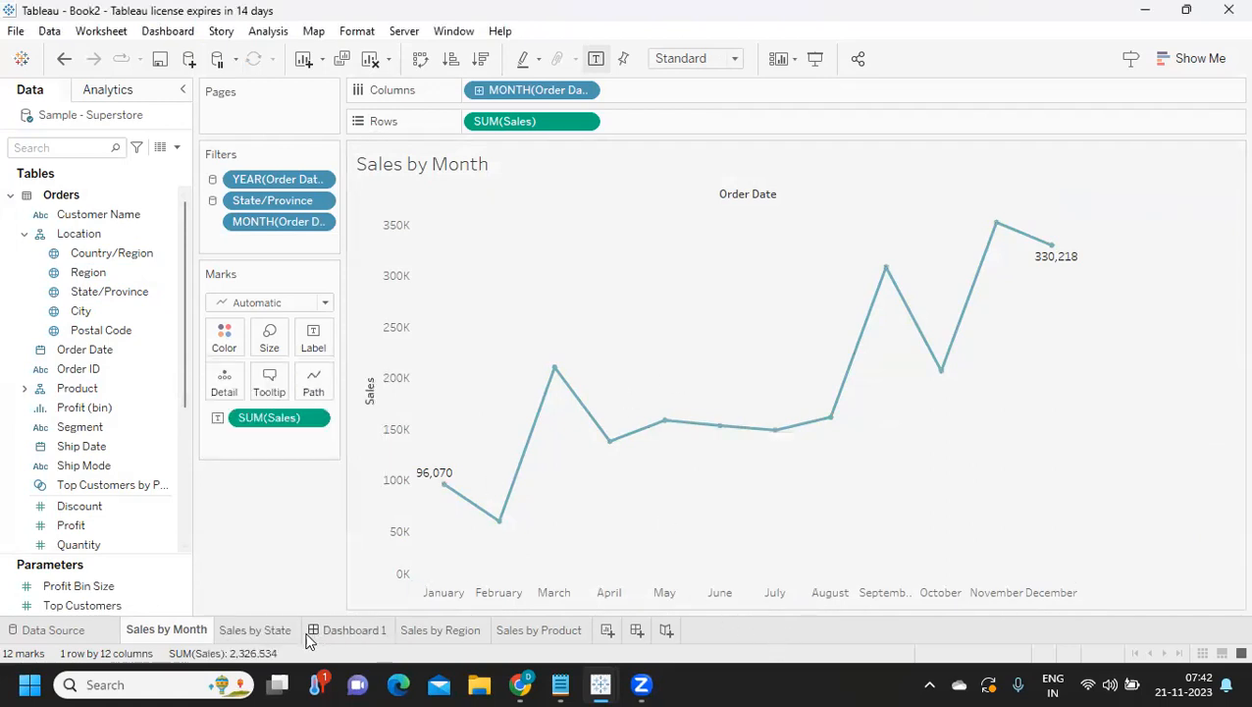
click(350, 630)
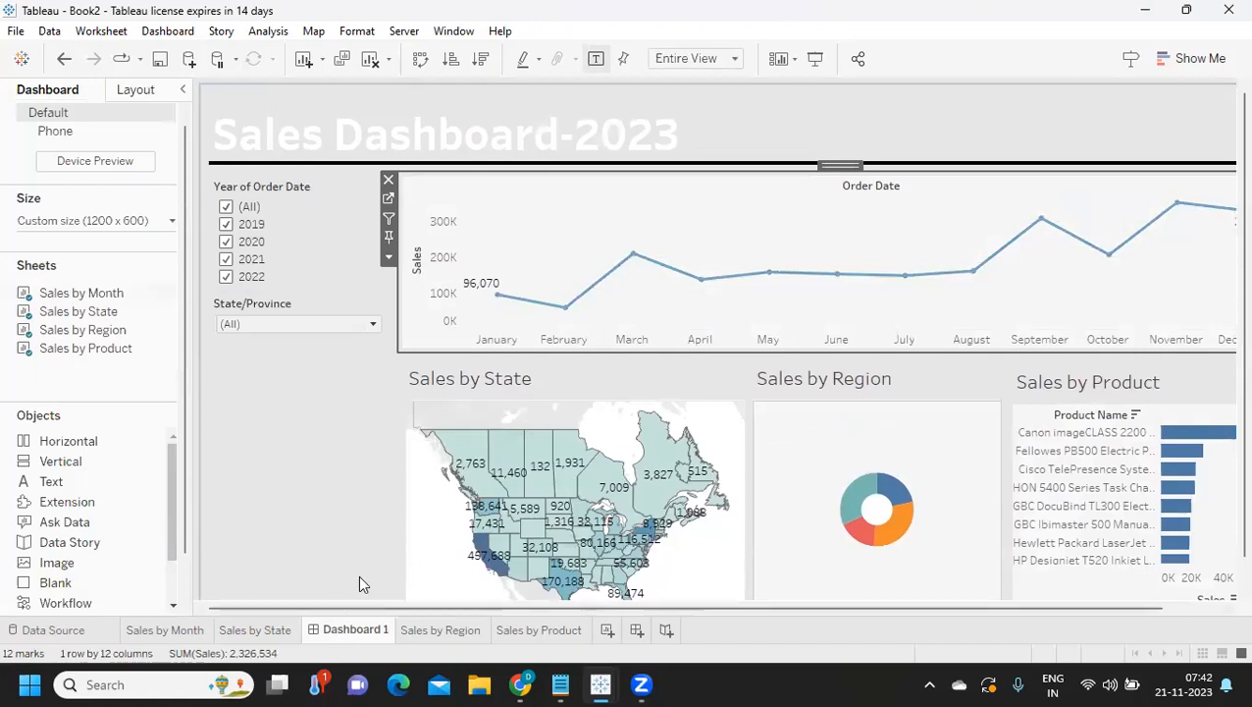
- Inspect the Sales color palette settings of the Sales by State map on its worksheet
click(481, 377)
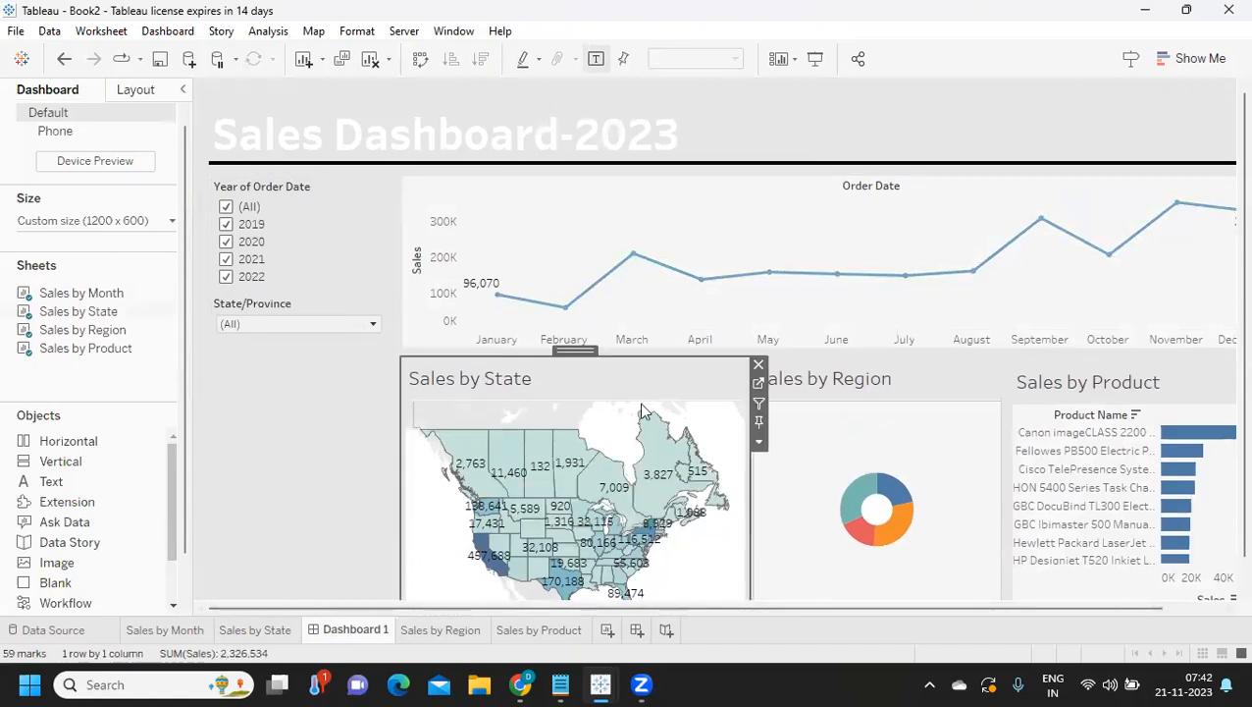
click(758, 383)
click(226, 314)
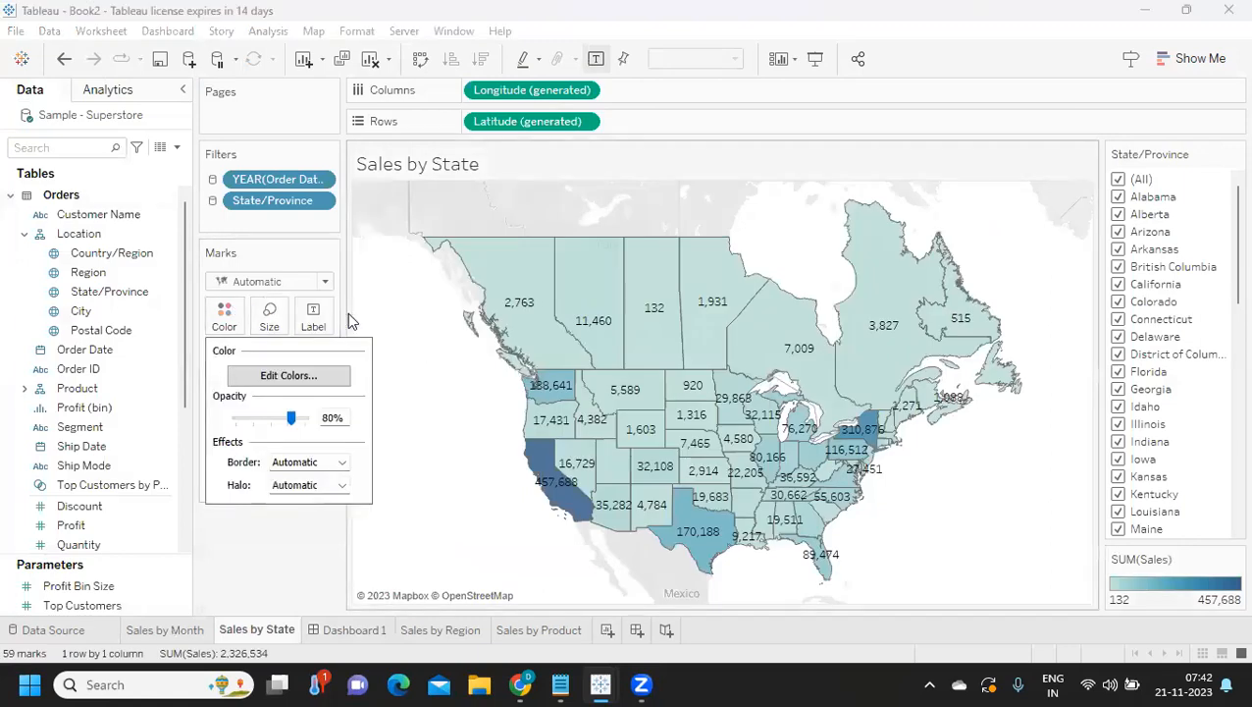
click(308, 381)
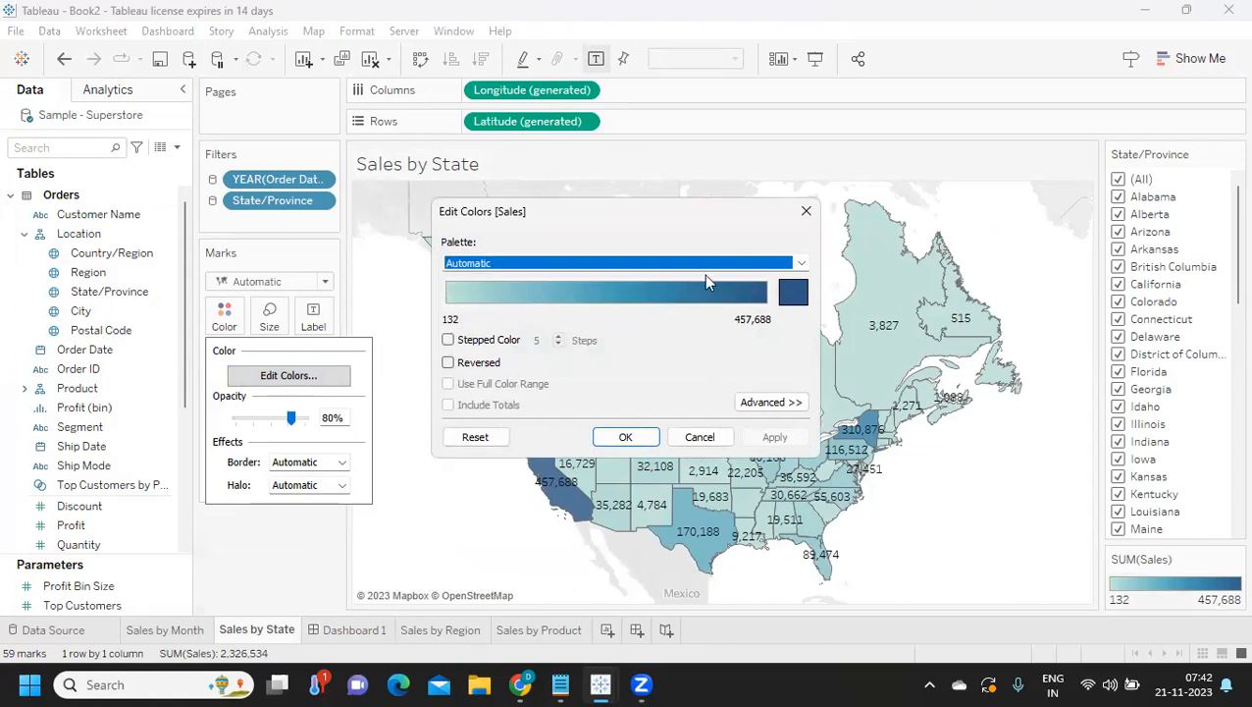
click(700, 436)
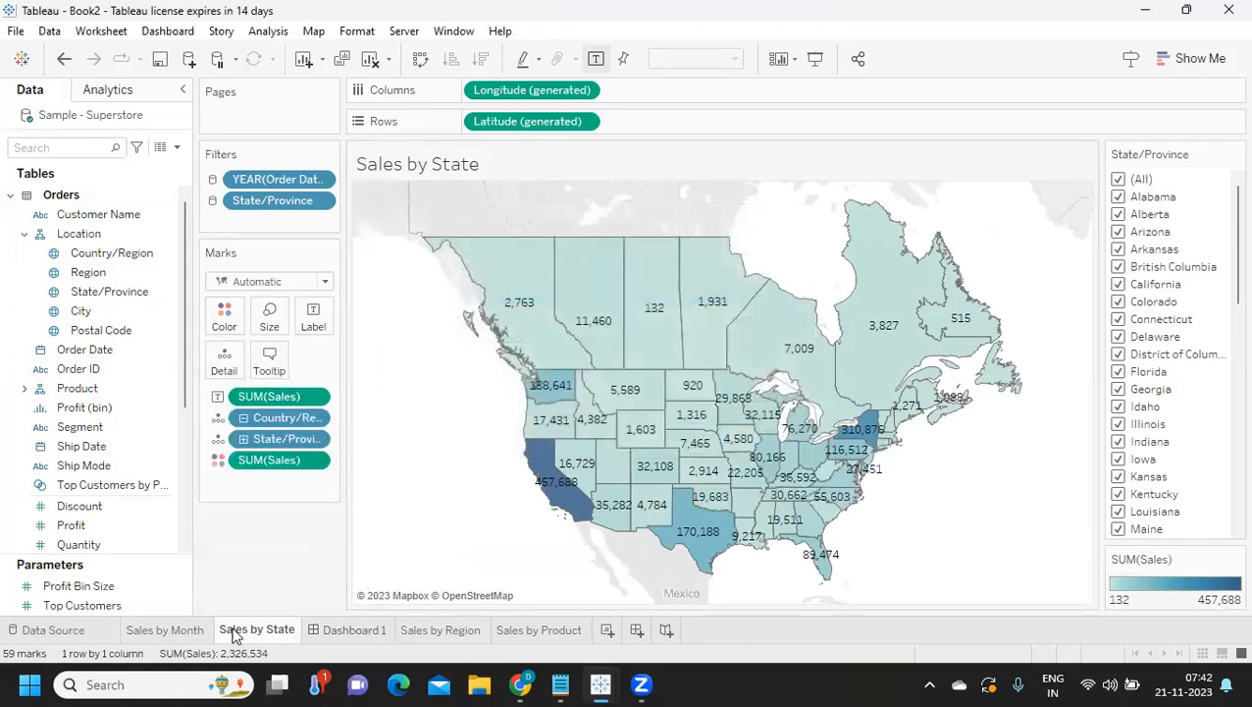
- Open the line color options on the Sales by Month worksheet
click(176, 631)
click(226, 345)
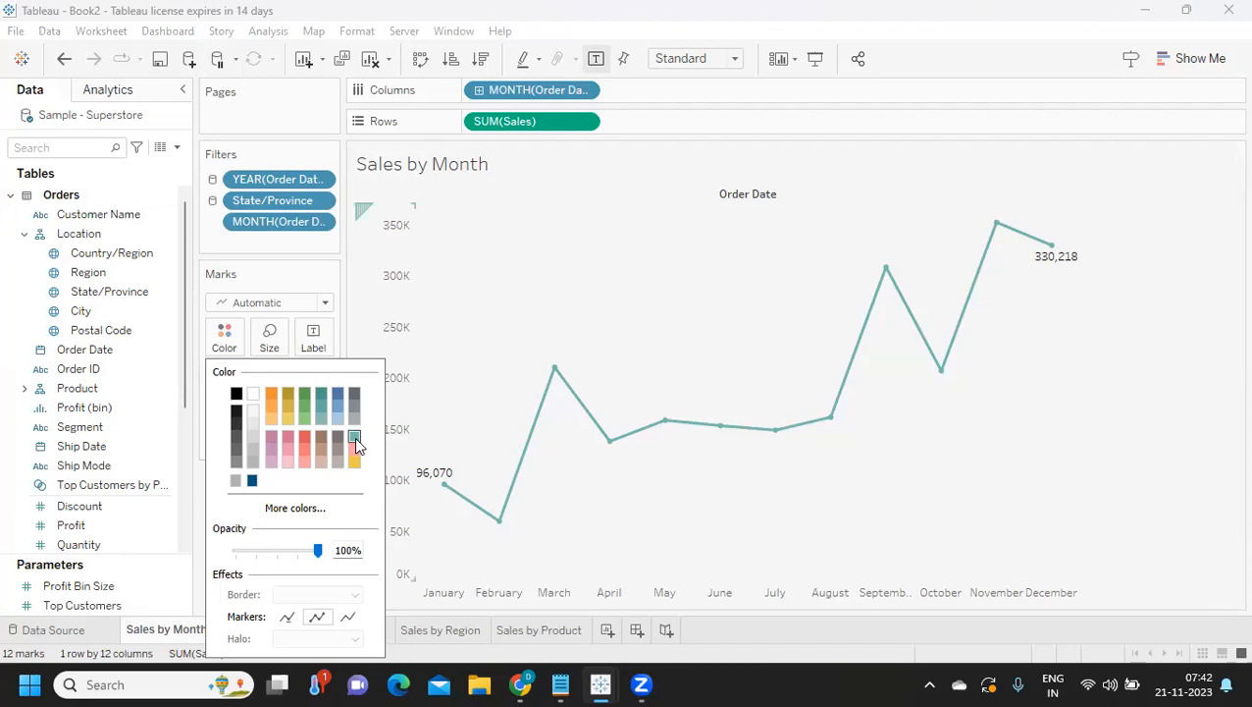
- Copy the HTML code #76b7b2 of the Sales by Month line color and leave that color as it is
click(308, 508)
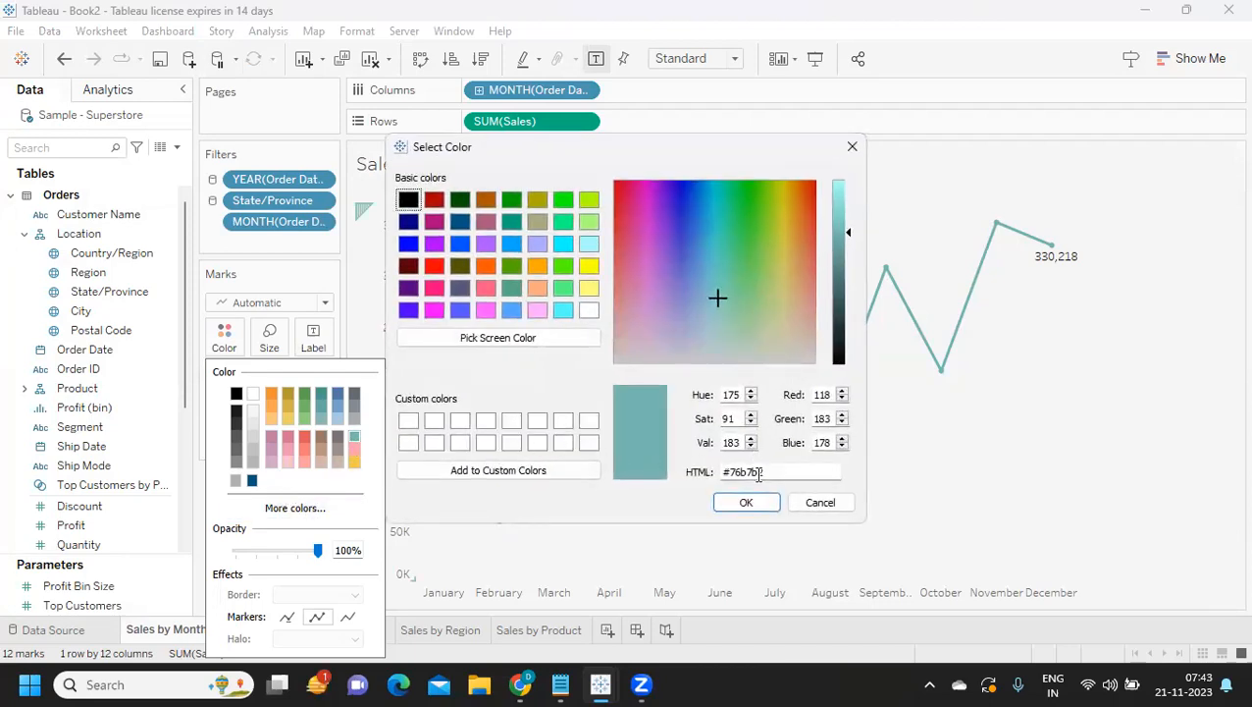
drag(793, 473, 723, 502)
key(ctrl+c)
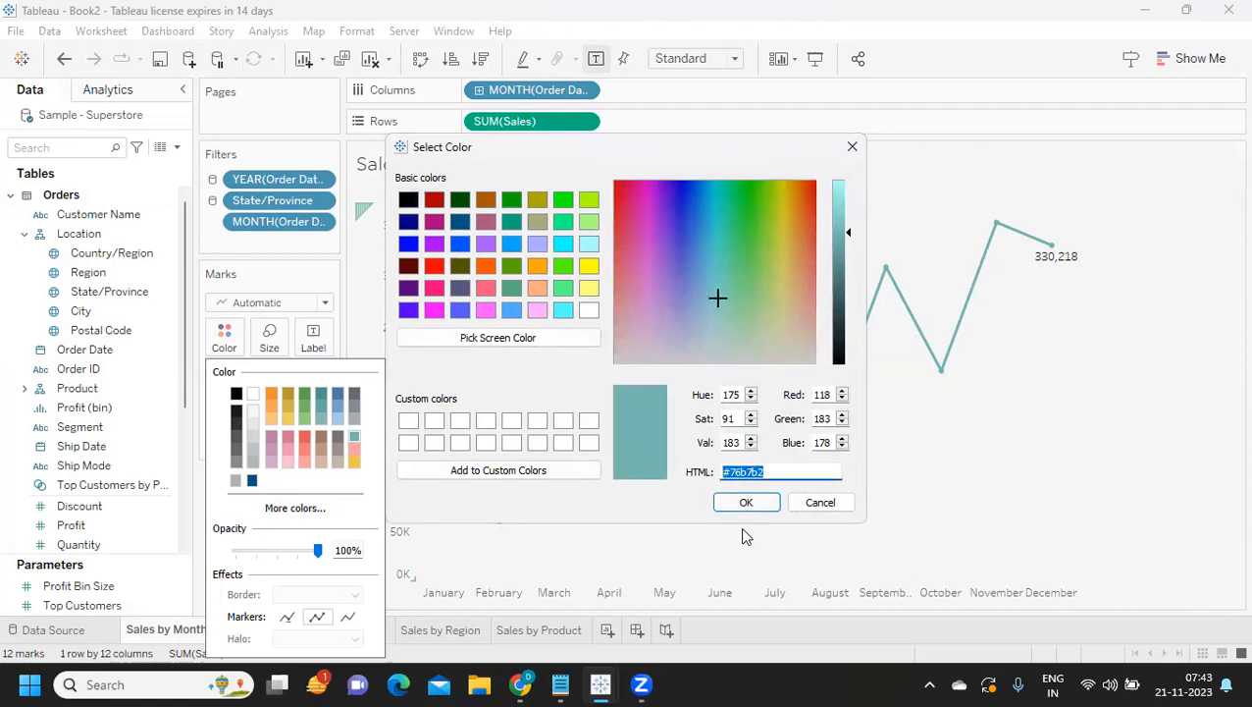
click(814, 501)
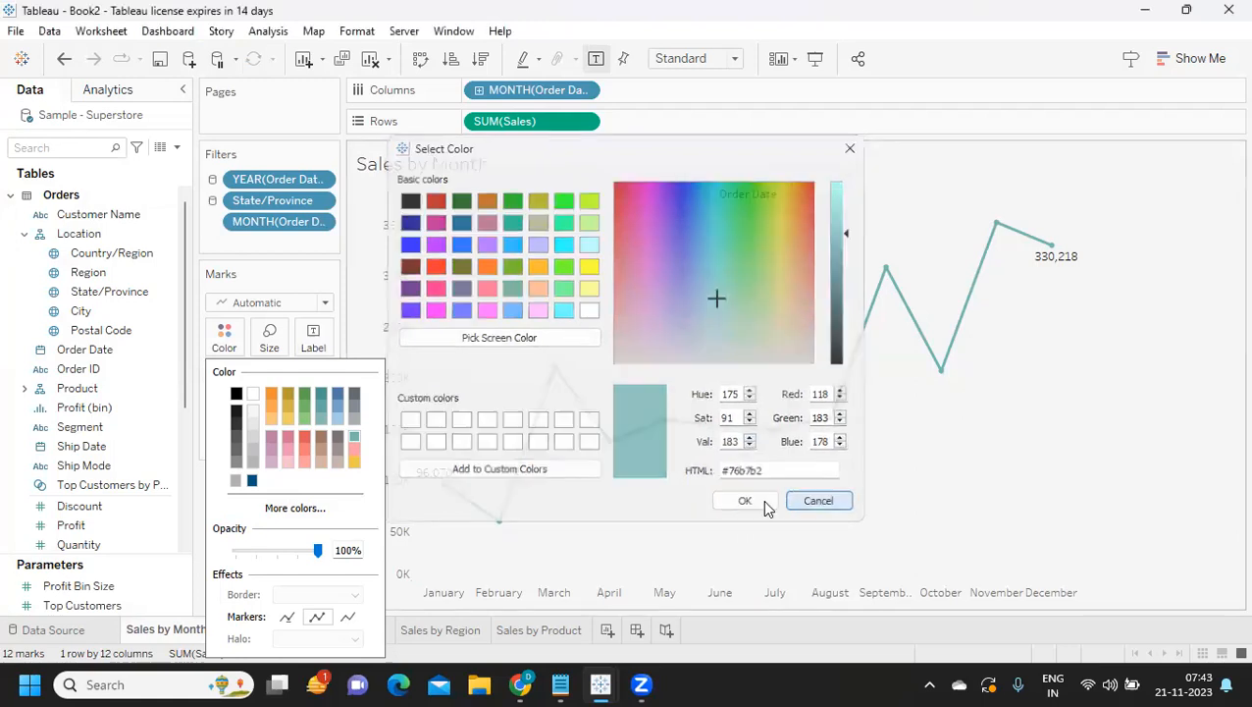
click(288, 115)
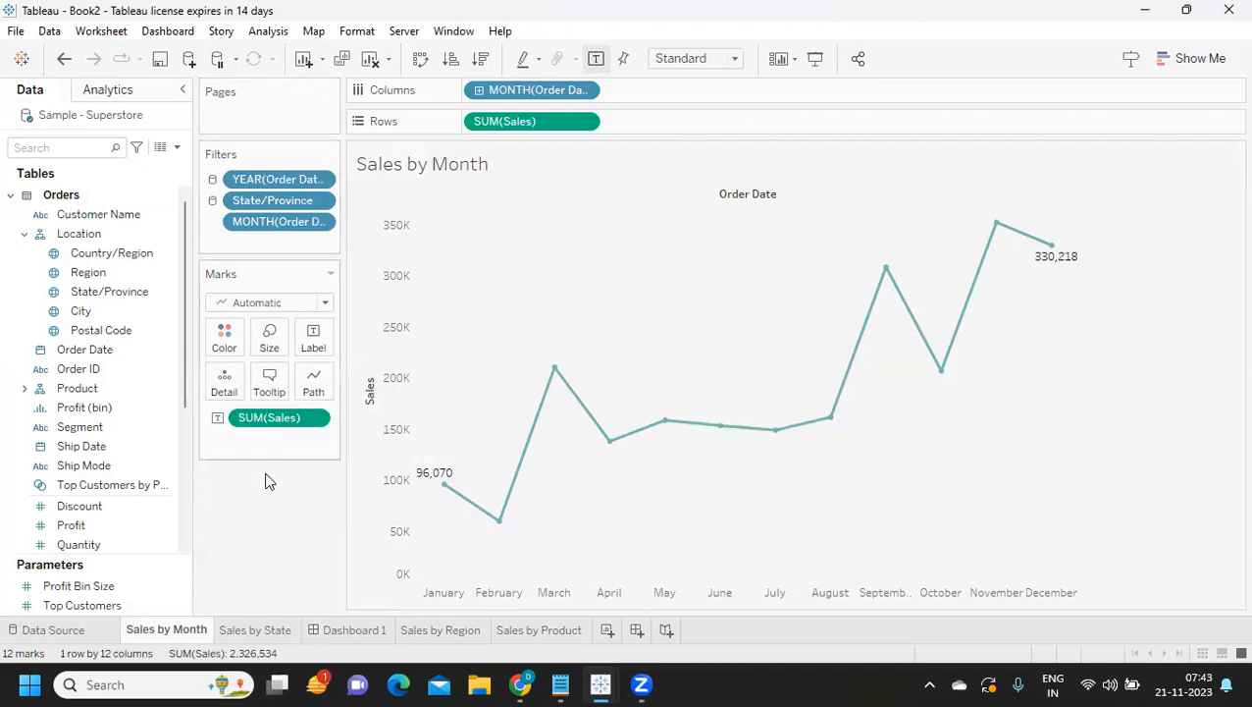
- On the Sales by State sheet, recolor the map's Sales scale as a custom sequential palette based on #76b7b2
click(271, 628)
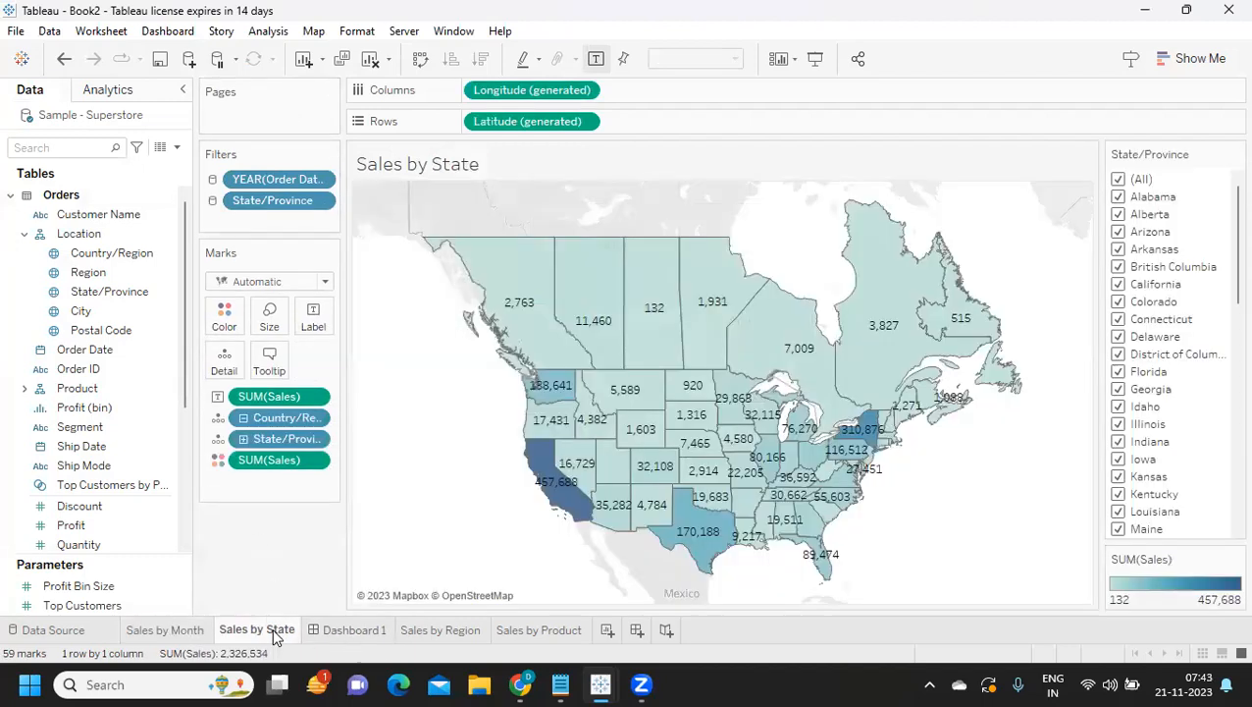
click(222, 324)
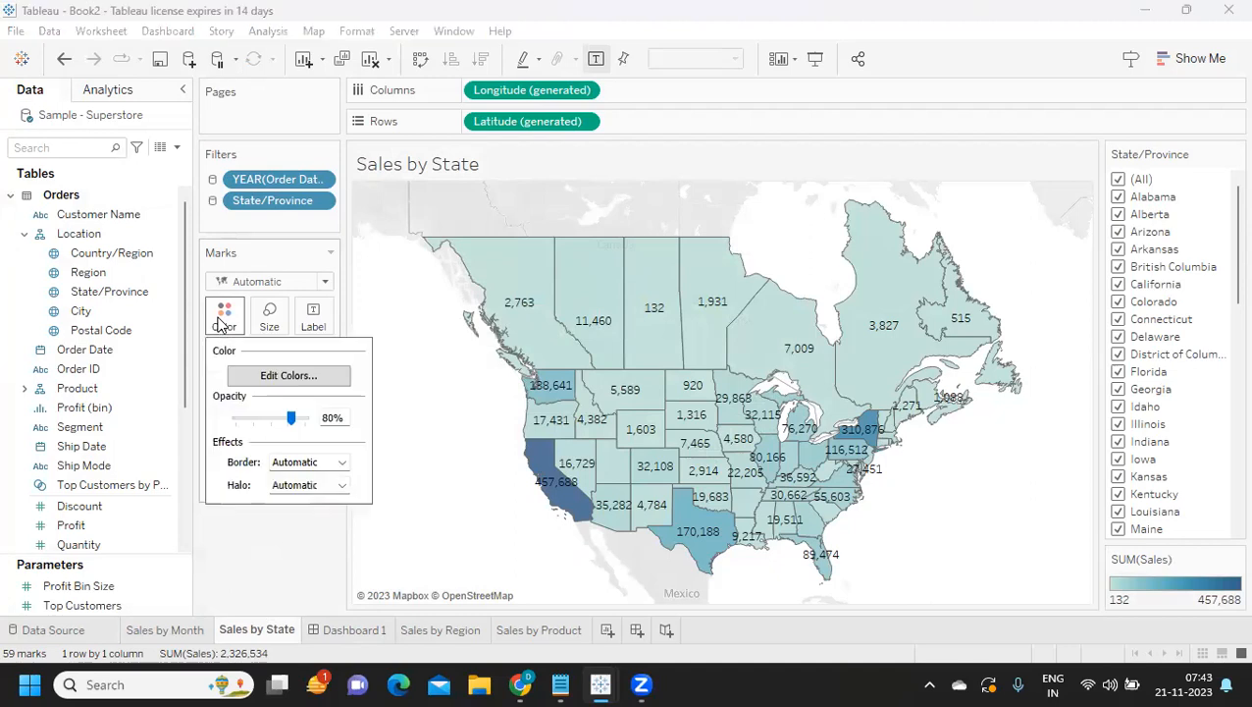
click(257, 378)
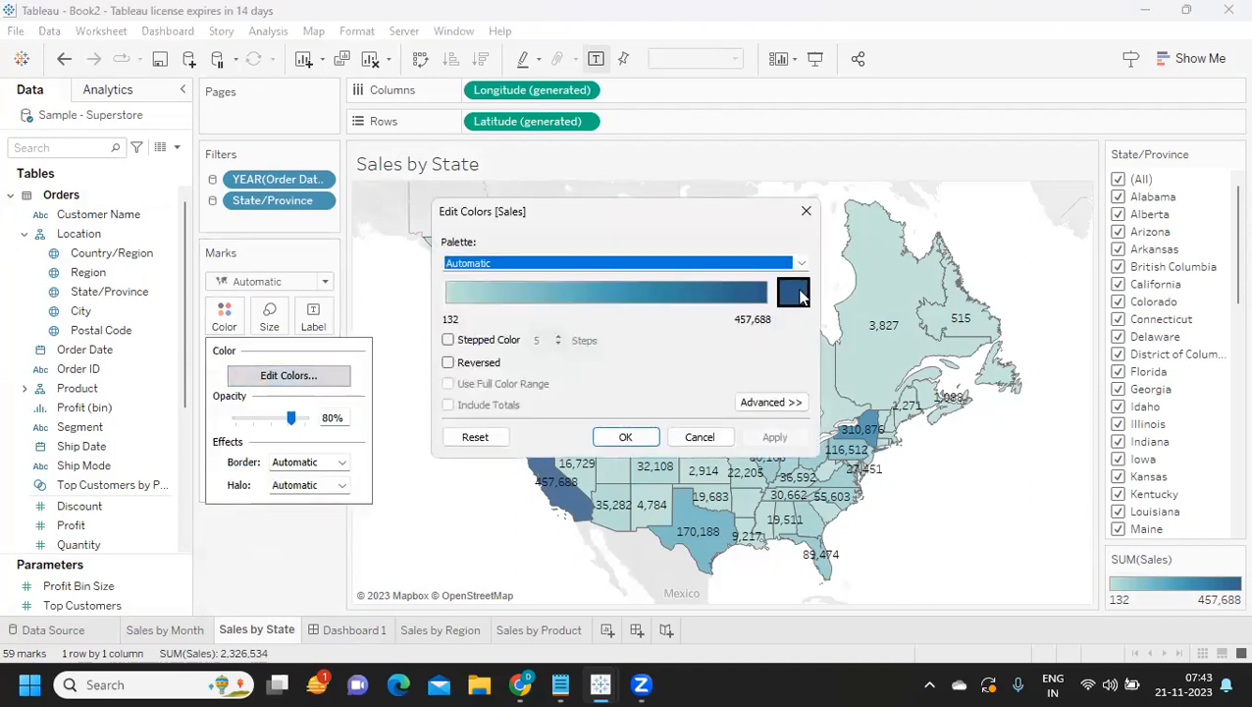
click(802, 298)
drag(774, 472, 635, 466)
key(ctrl+v)
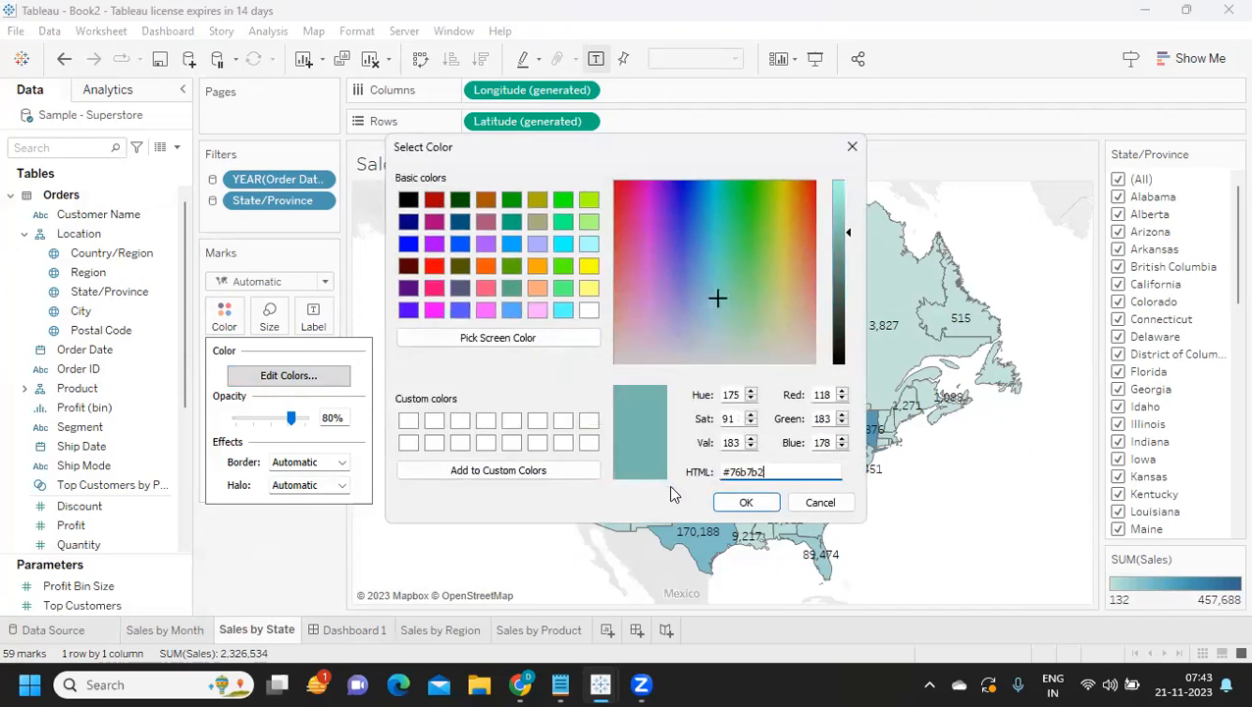
click(746, 503)
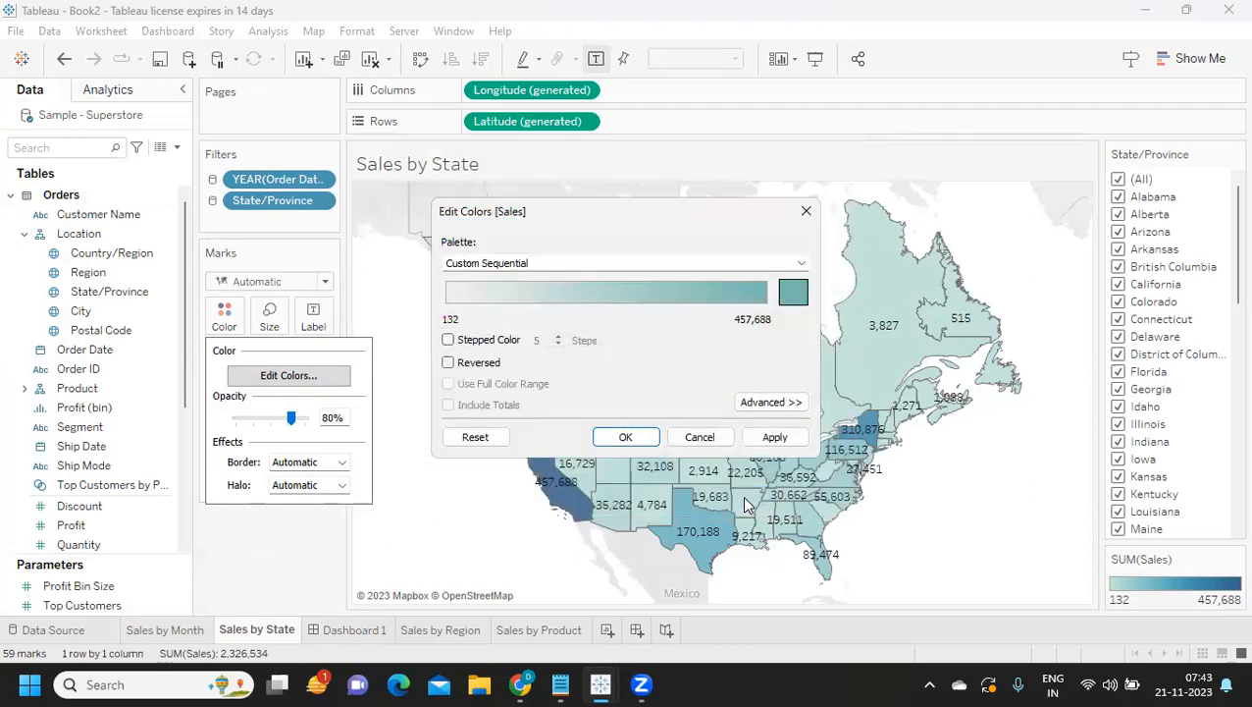
click(781, 441)
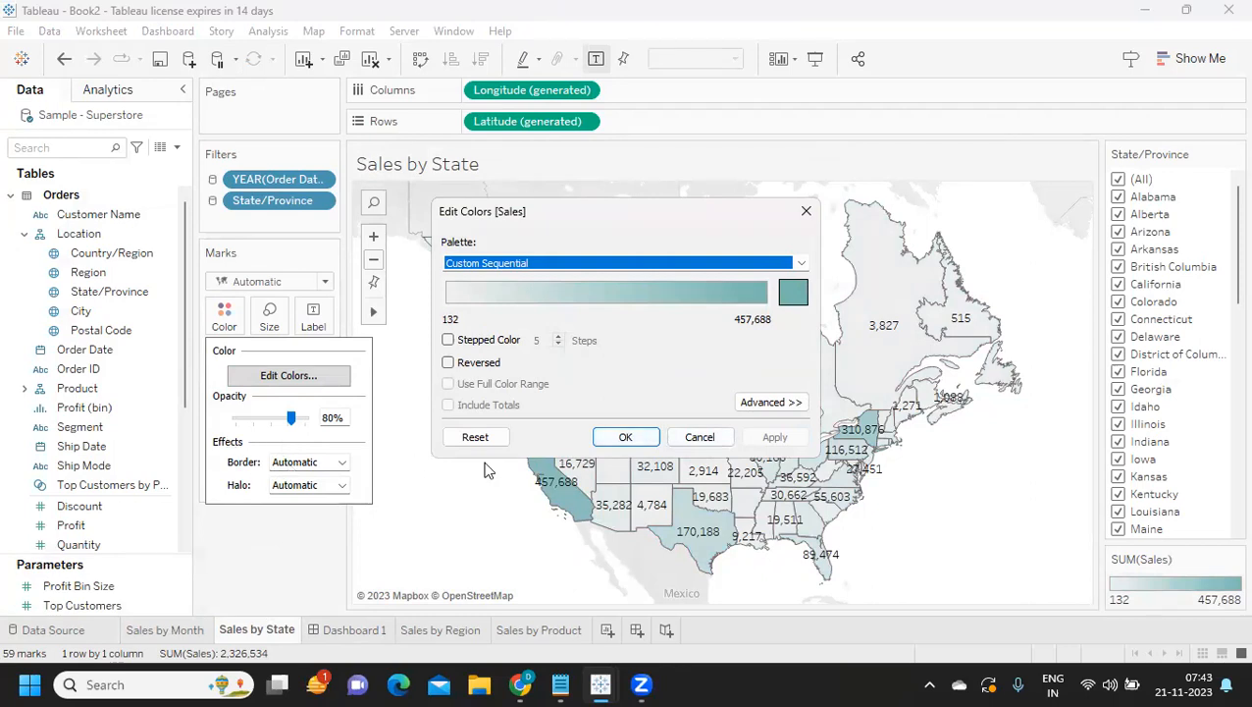
click(619, 441)
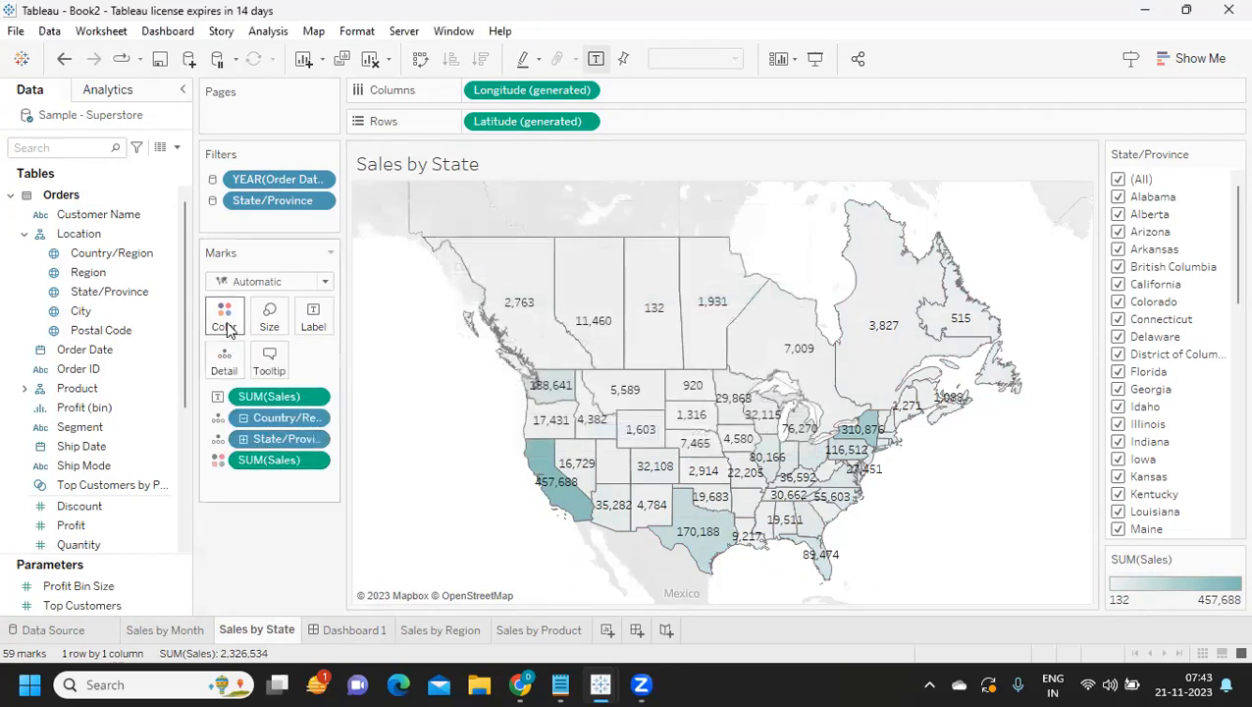
- Try black and blue borders on the Sales by State map, then set the border color to teal
click(286, 485)
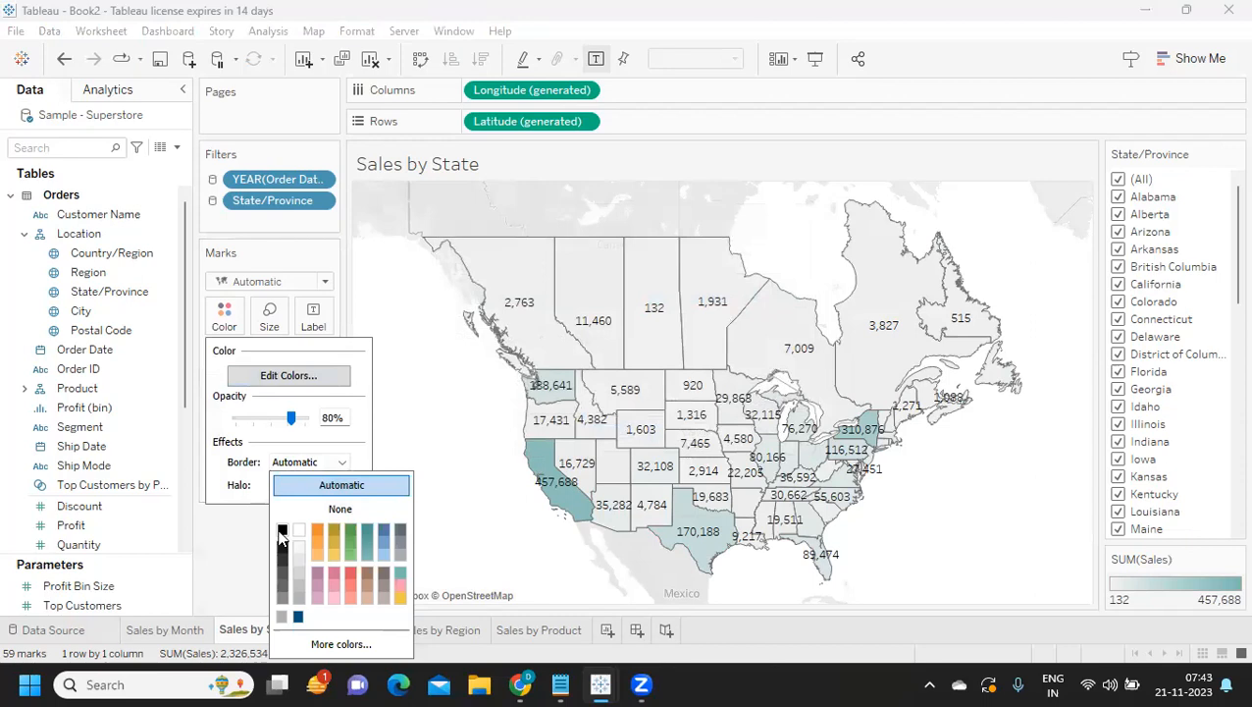
click(282, 532)
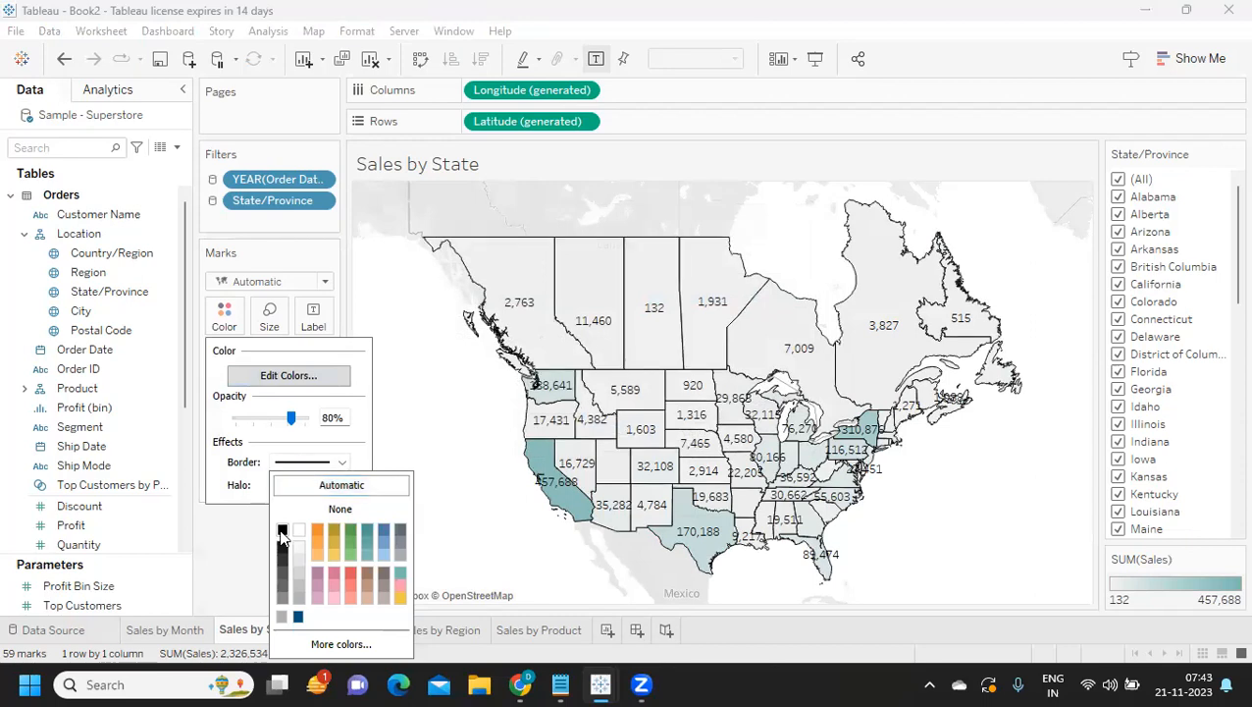
click(387, 529)
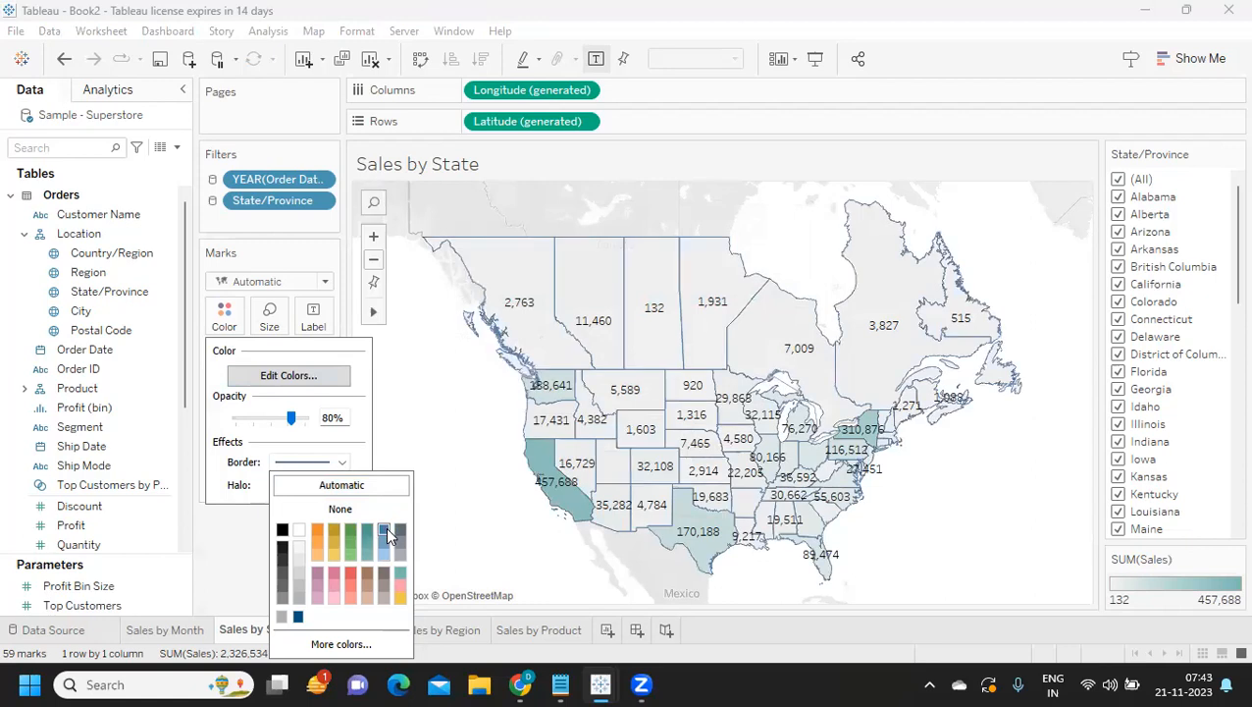
click(400, 574)
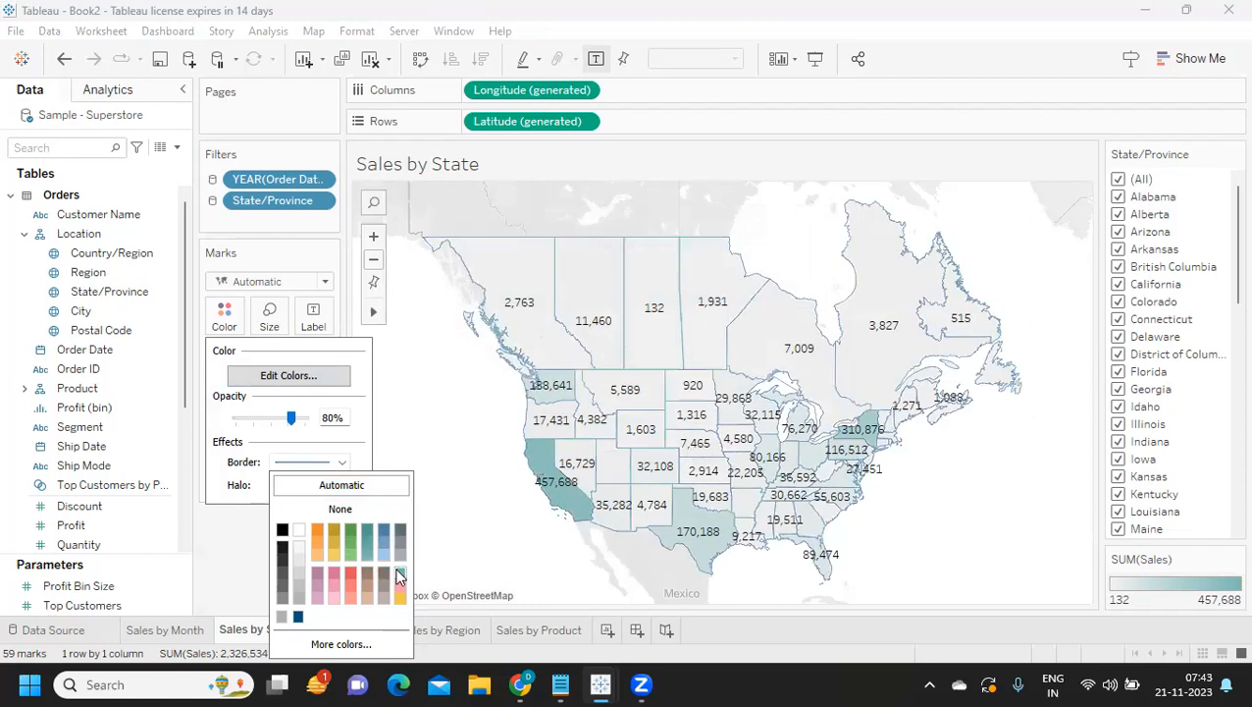
click(228, 549)
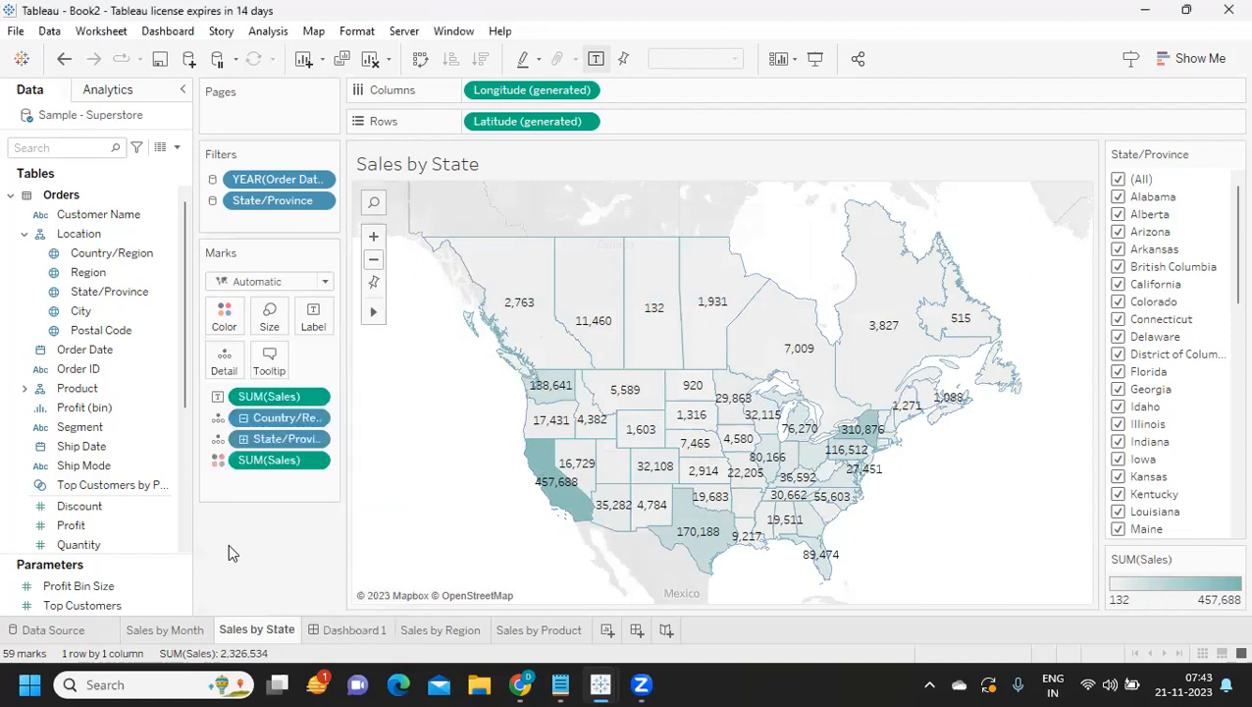
- On the Sales by Region sheet, preview the Blue-Teal palette, then assign the Hue Circle palette to the Region colors
click(436, 630)
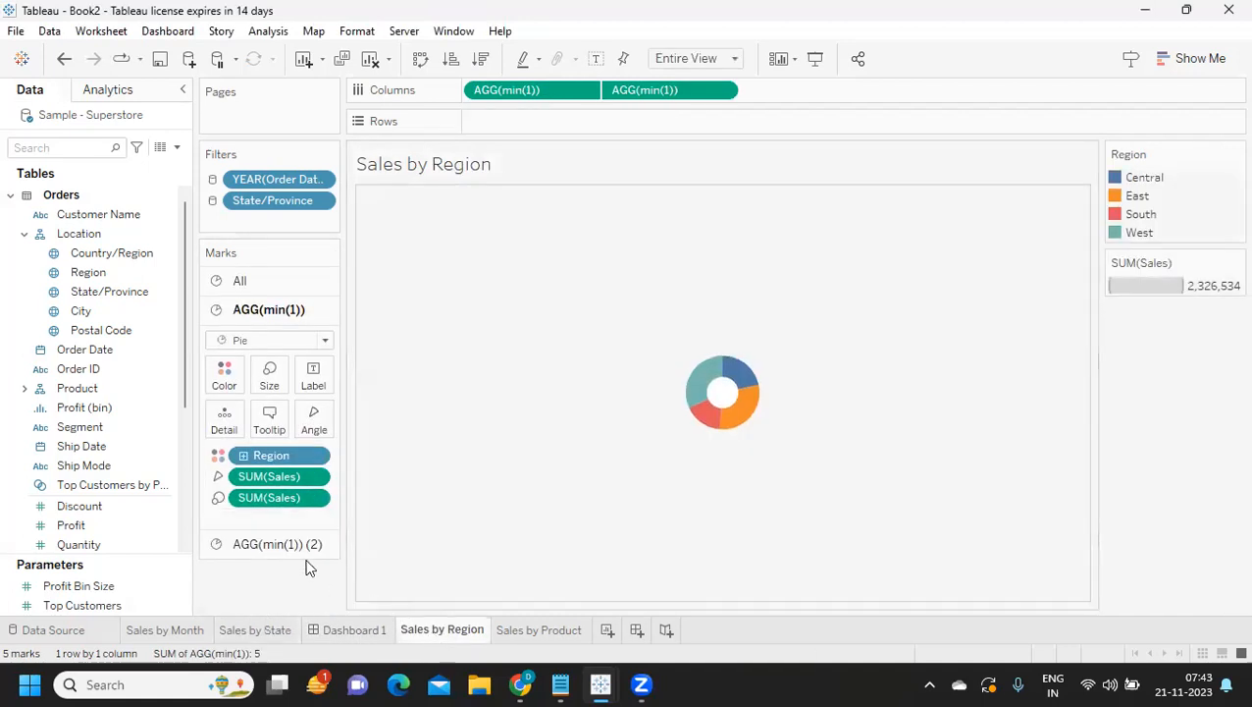
click(224, 378)
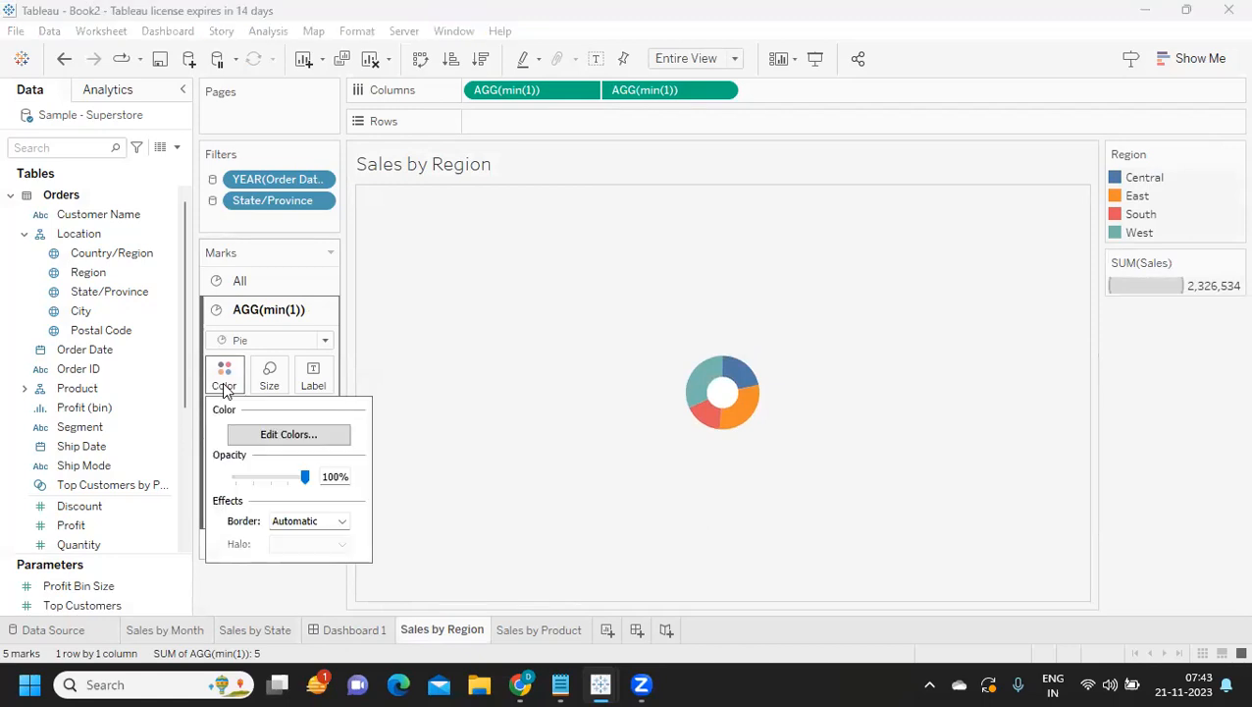
click(286, 438)
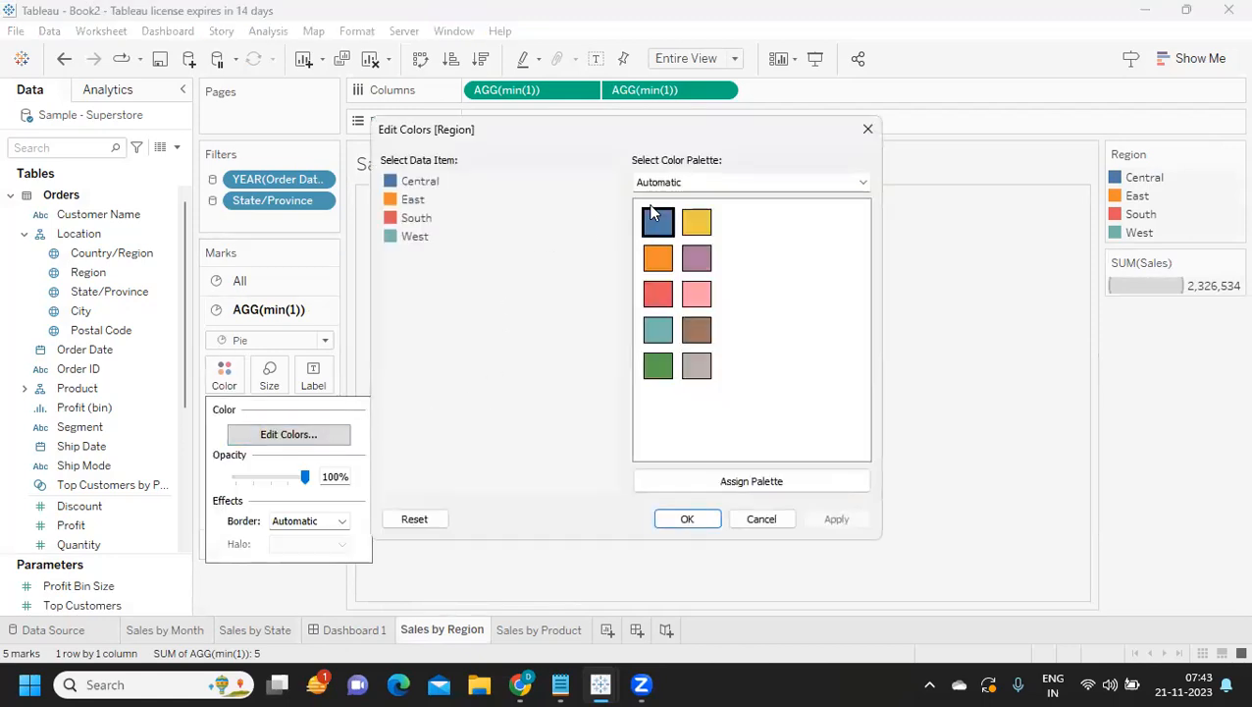
click(676, 183)
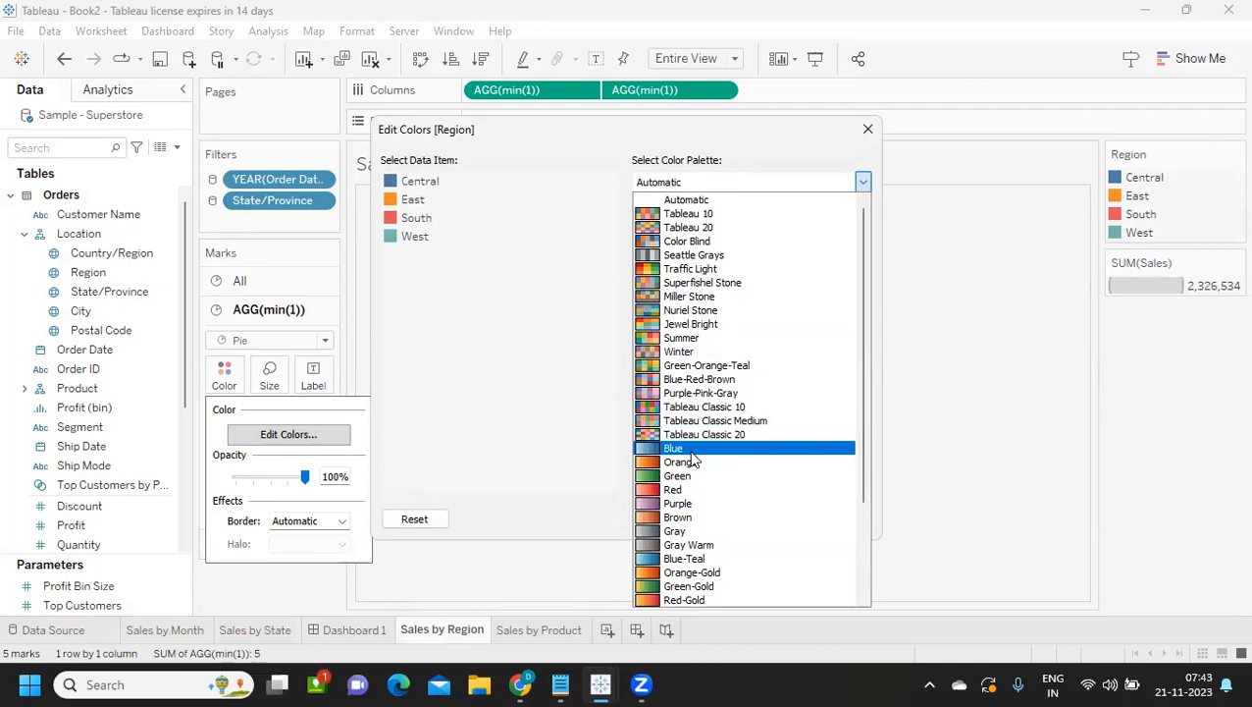
click(684, 559)
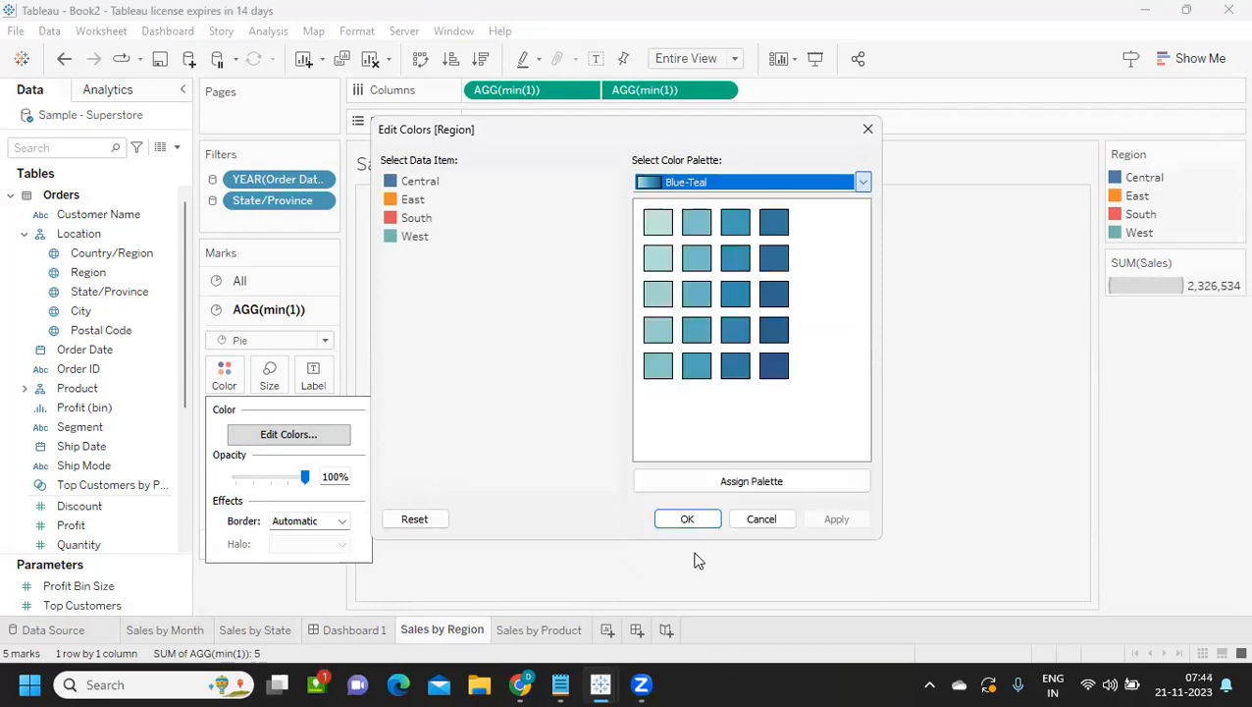
click(697, 182)
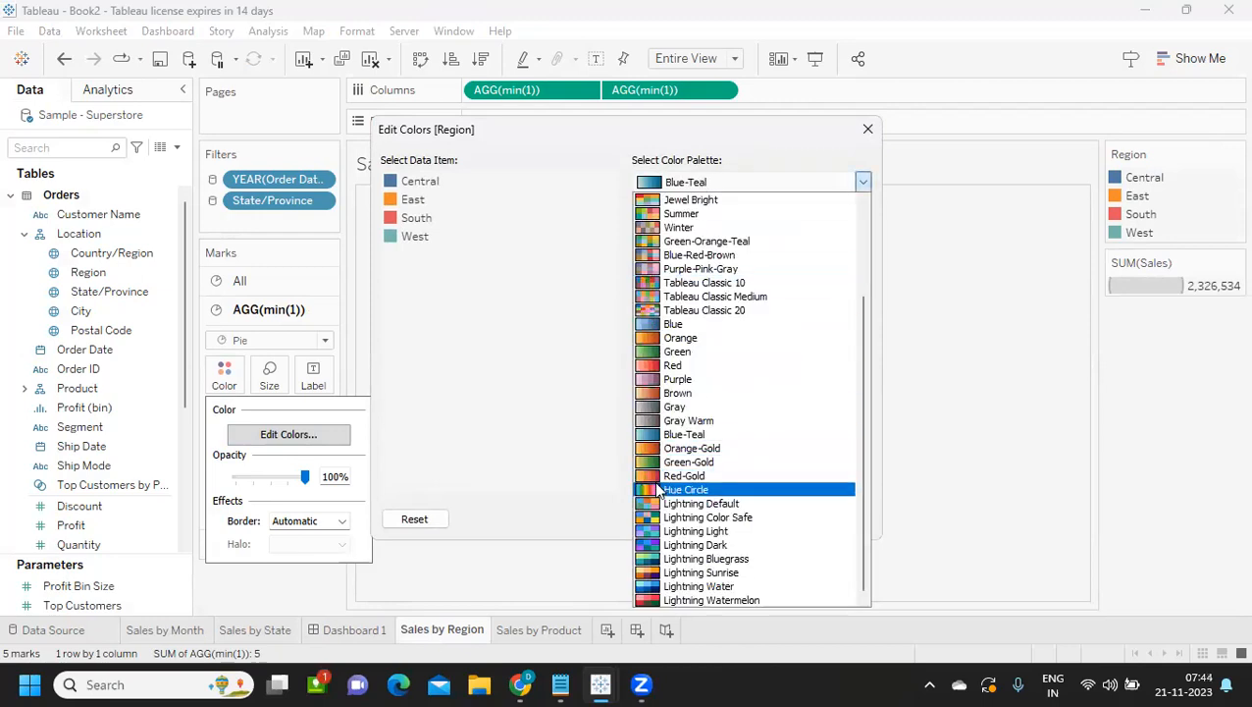
click(719, 490)
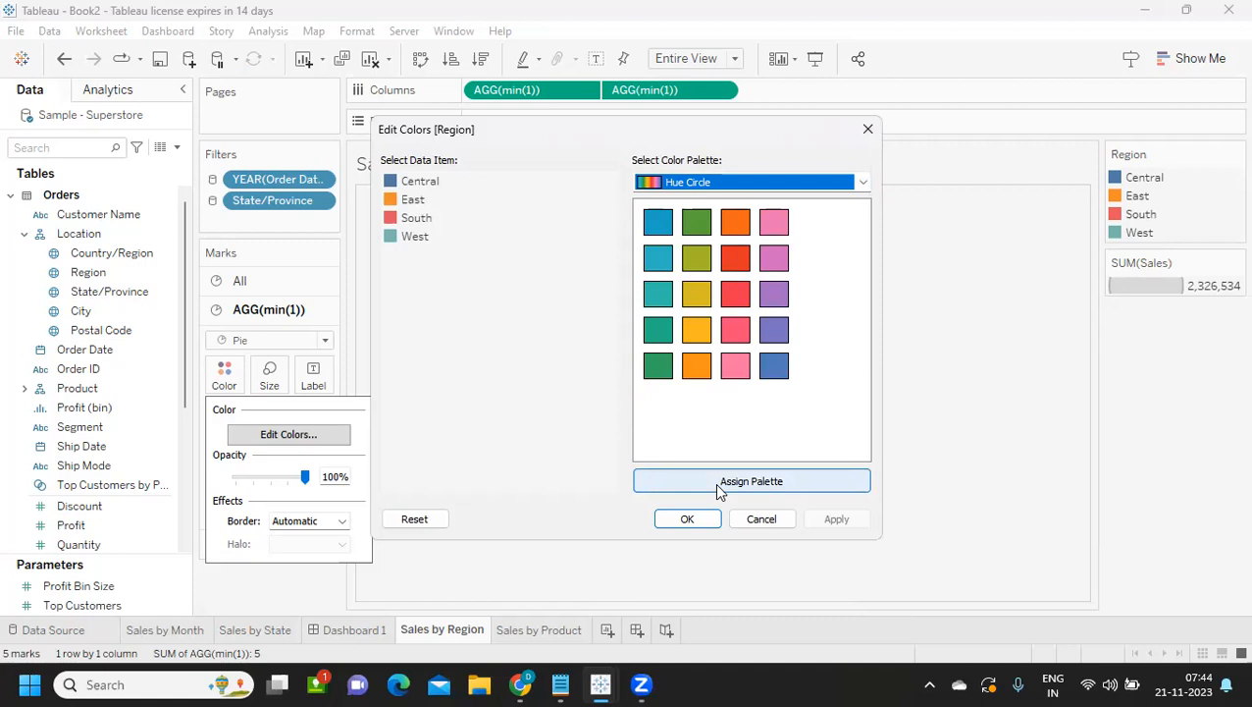
click(719, 481)
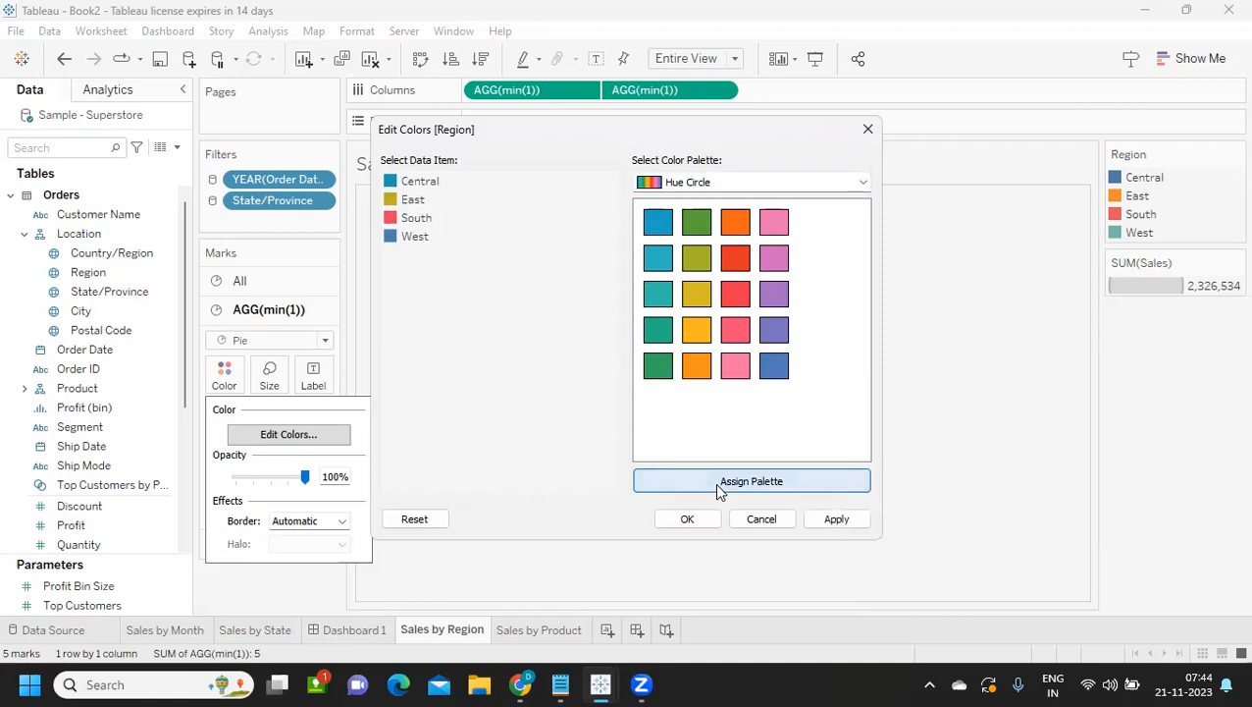
- Recolor East teal, South green and West blue from the Hue Circle palette, and apply the Region colors to the donut chart
click(403, 183)
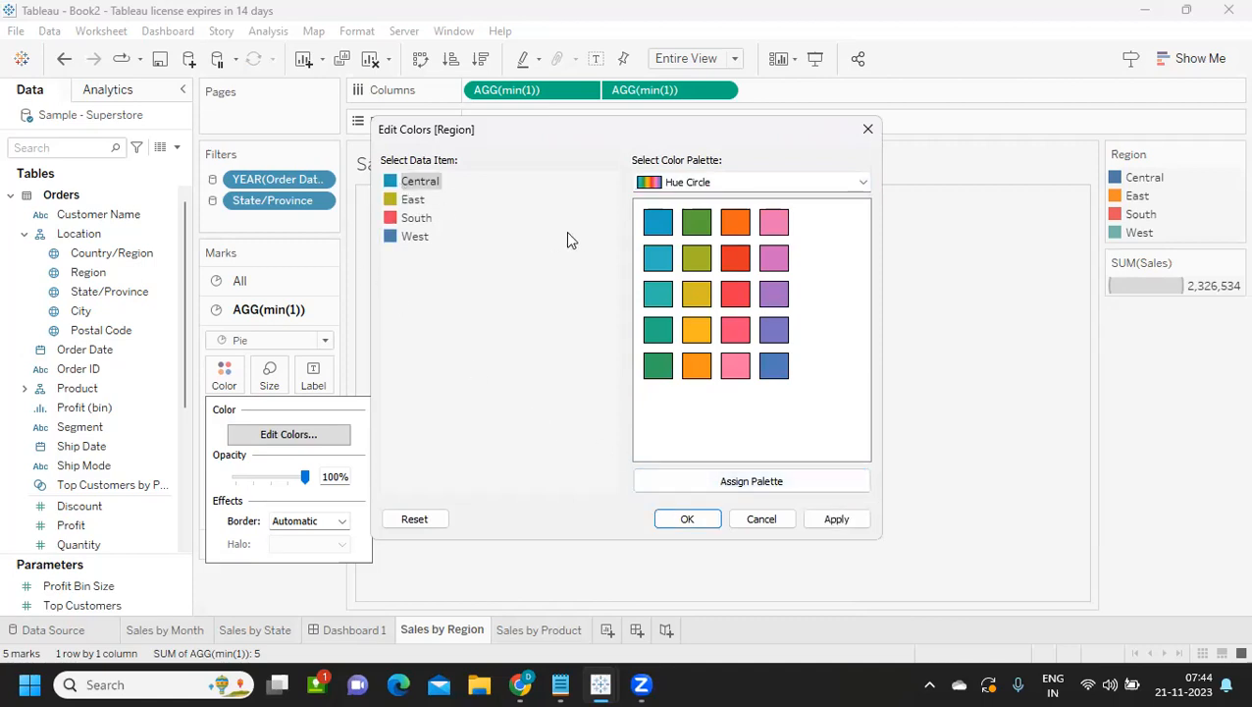
click(409, 201)
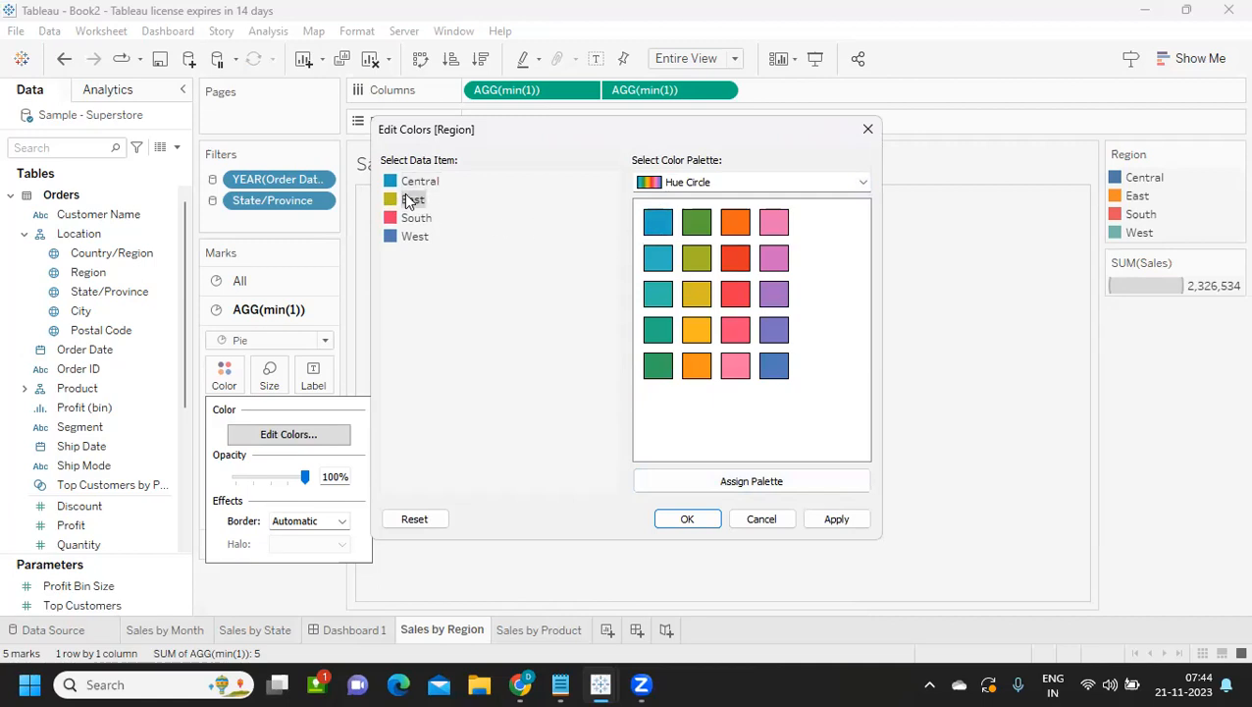
click(648, 292)
click(403, 219)
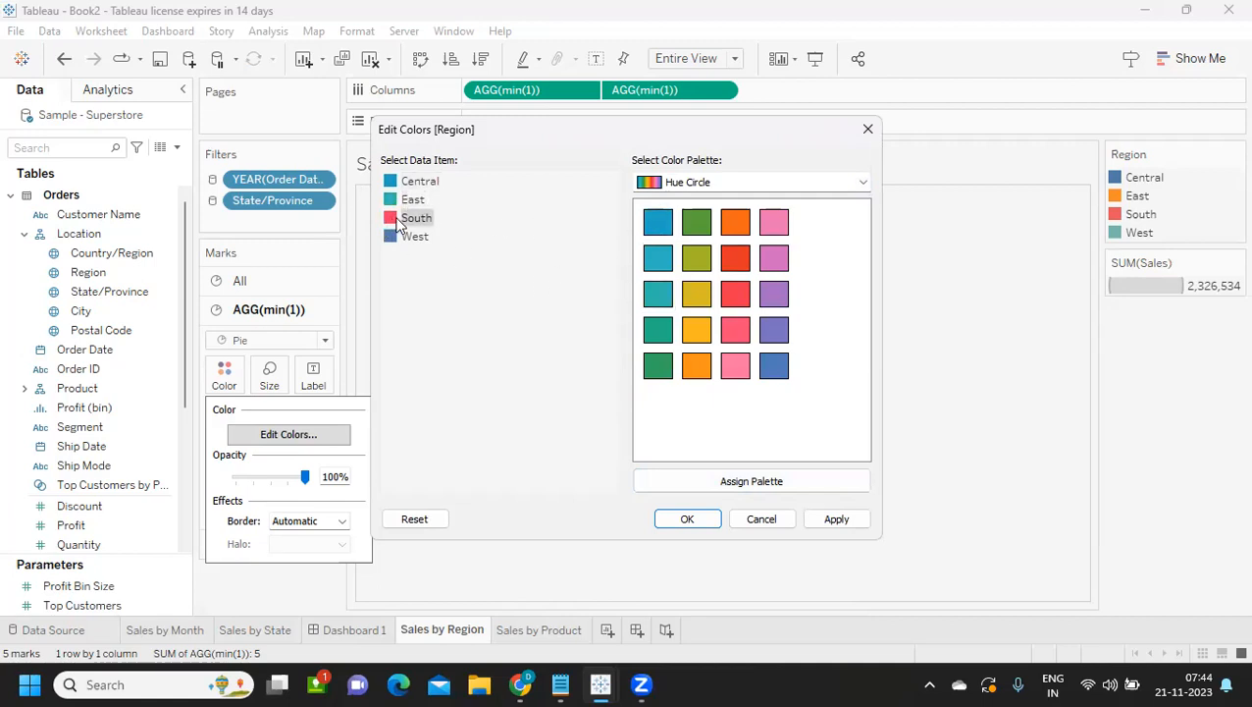
click(655, 328)
click(657, 363)
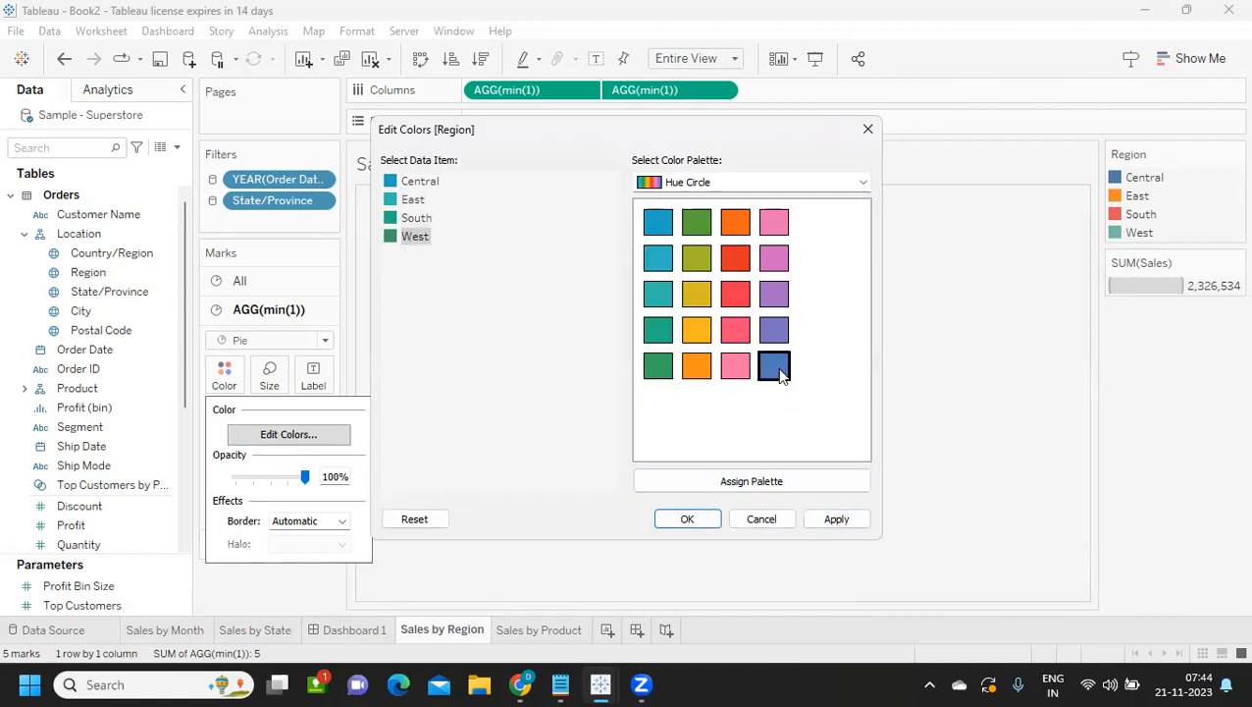
click(837, 518)
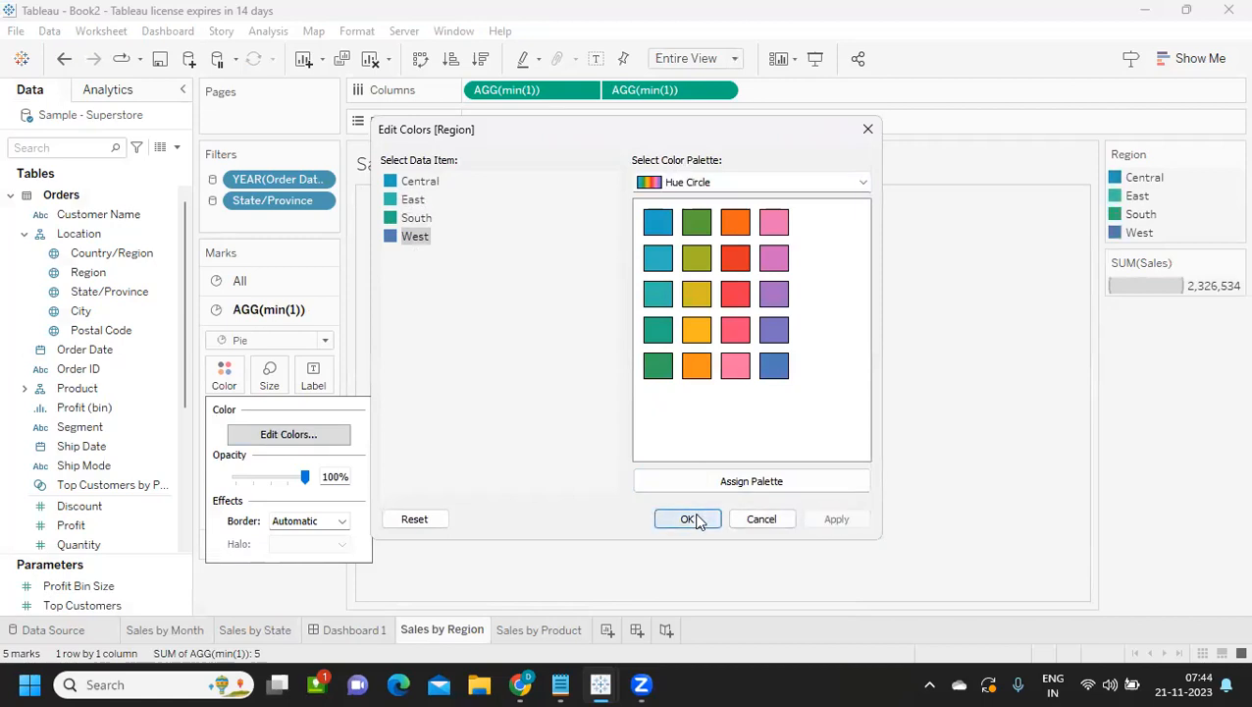
click(689, 519)
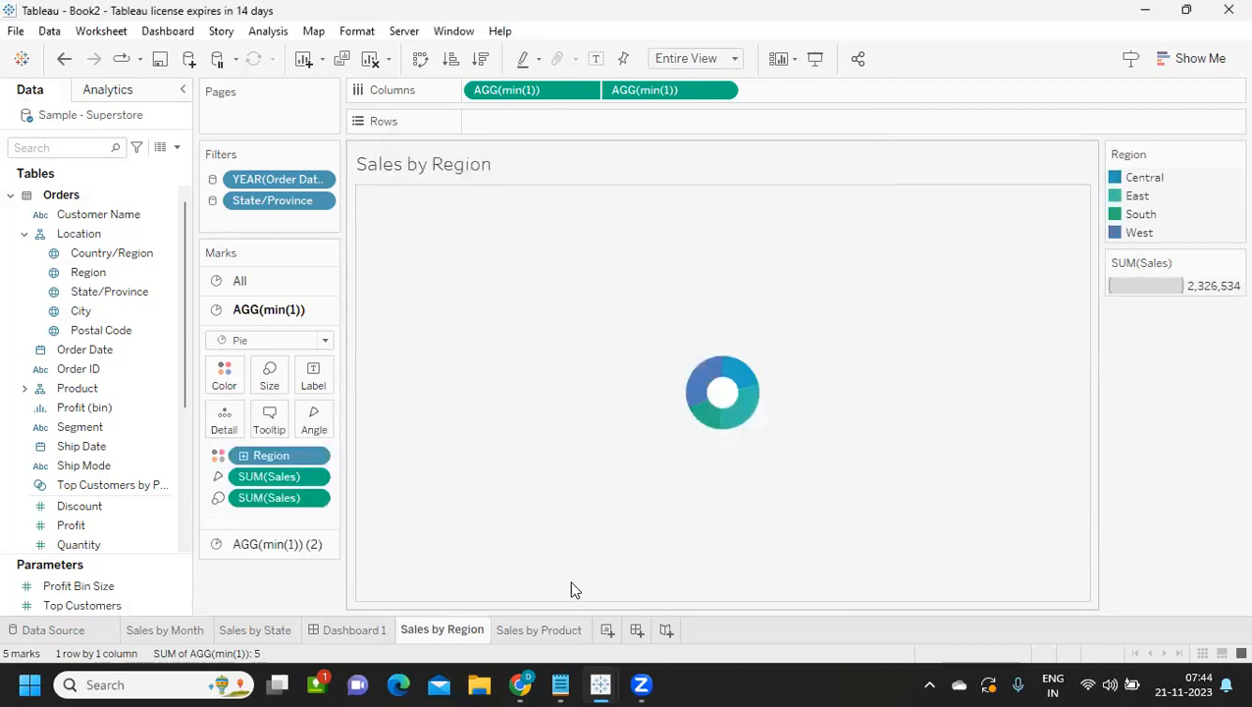
- On the Sales by Product sheet, set the color of the bars to teal
click(562, 631)
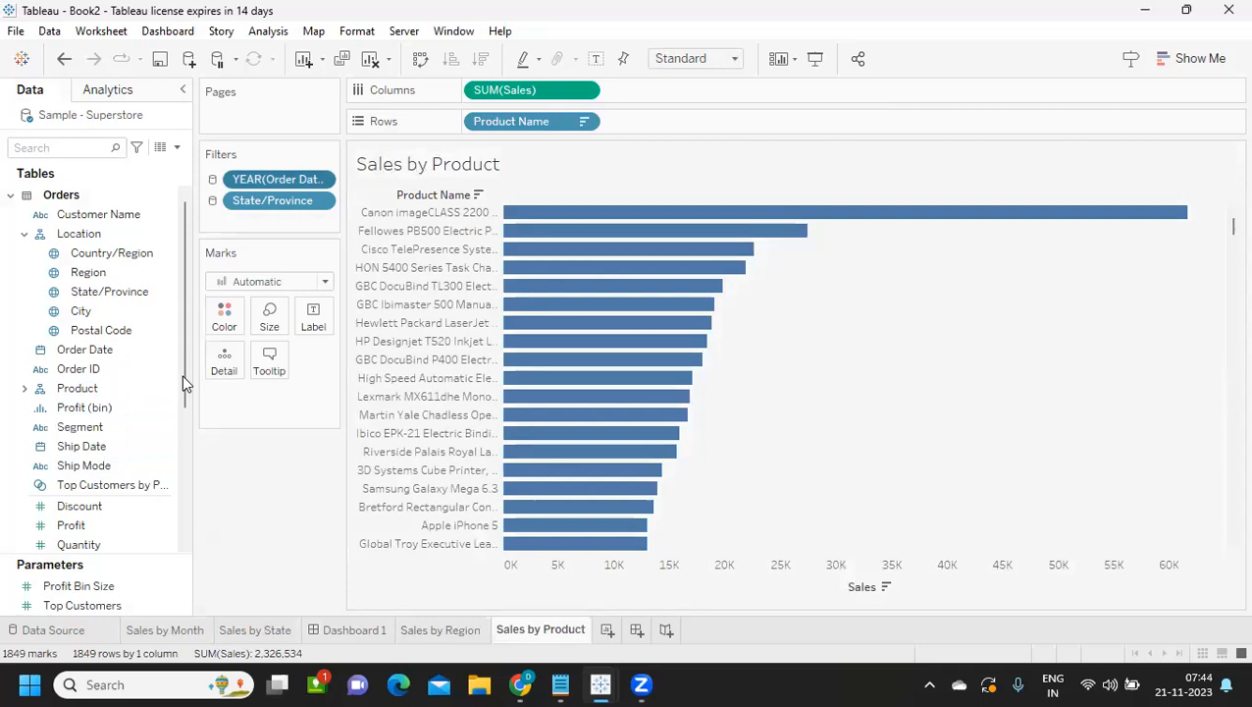
click(224, 316)
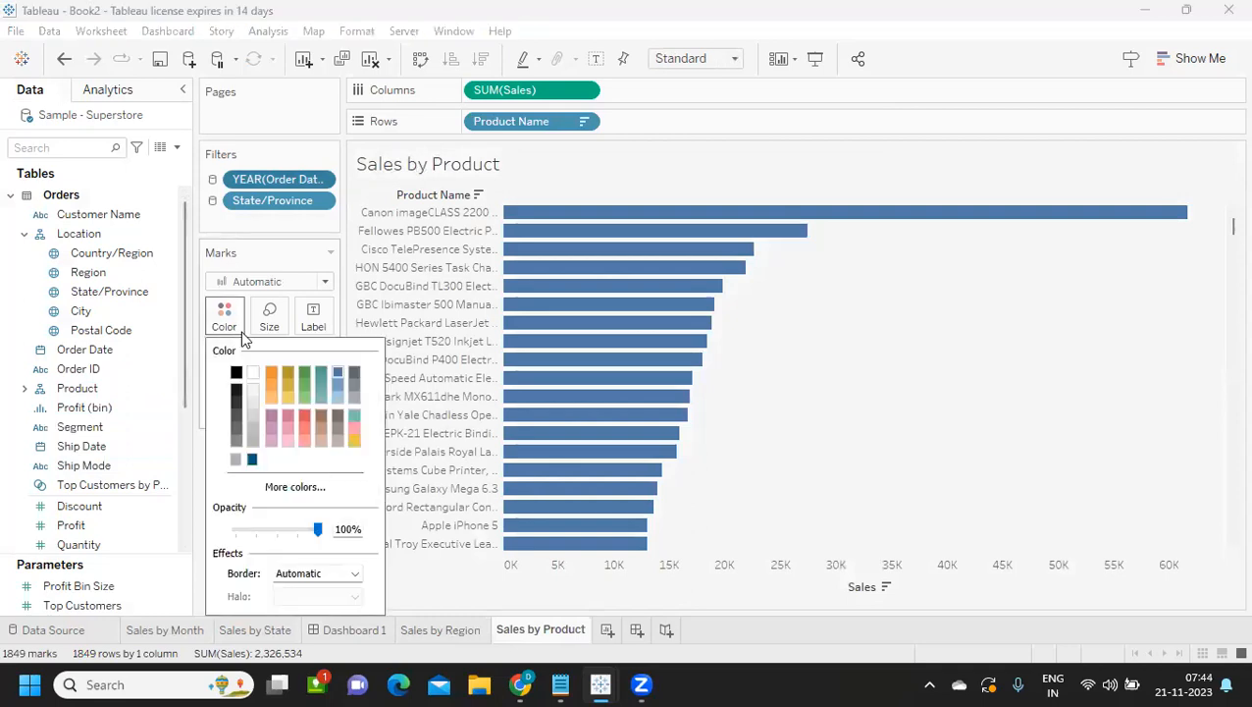
click(355, 410)
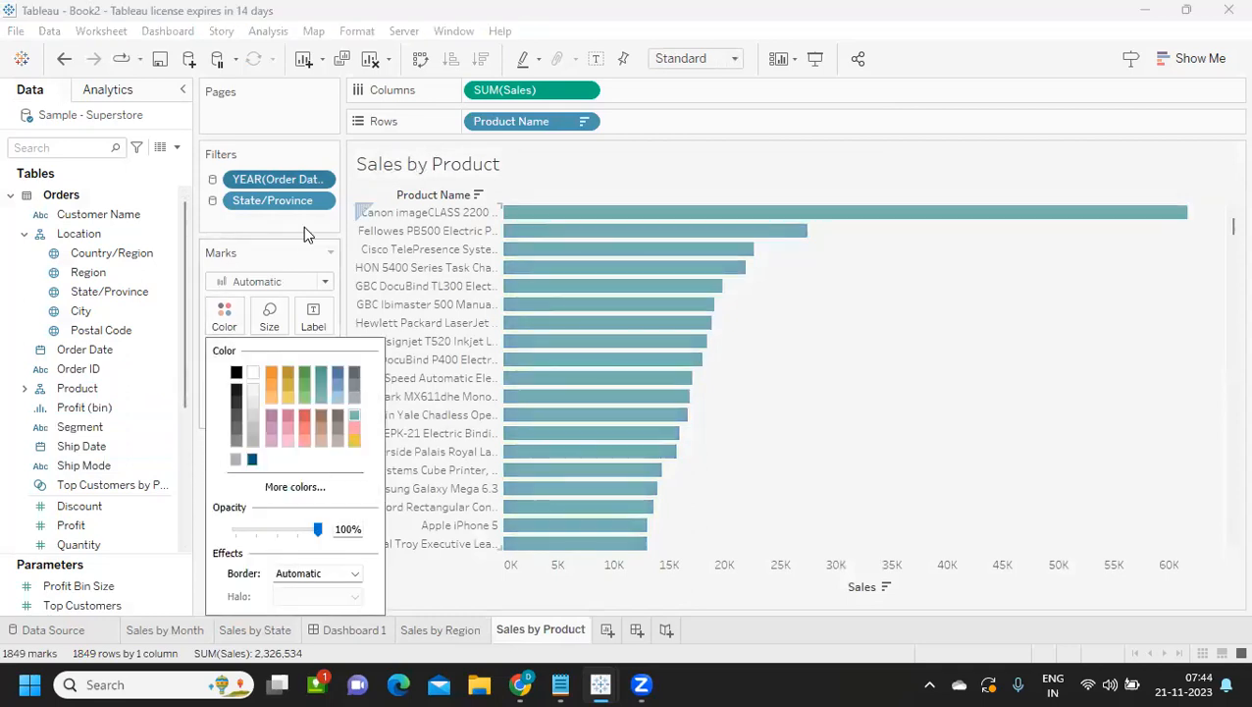
click(878, 349)
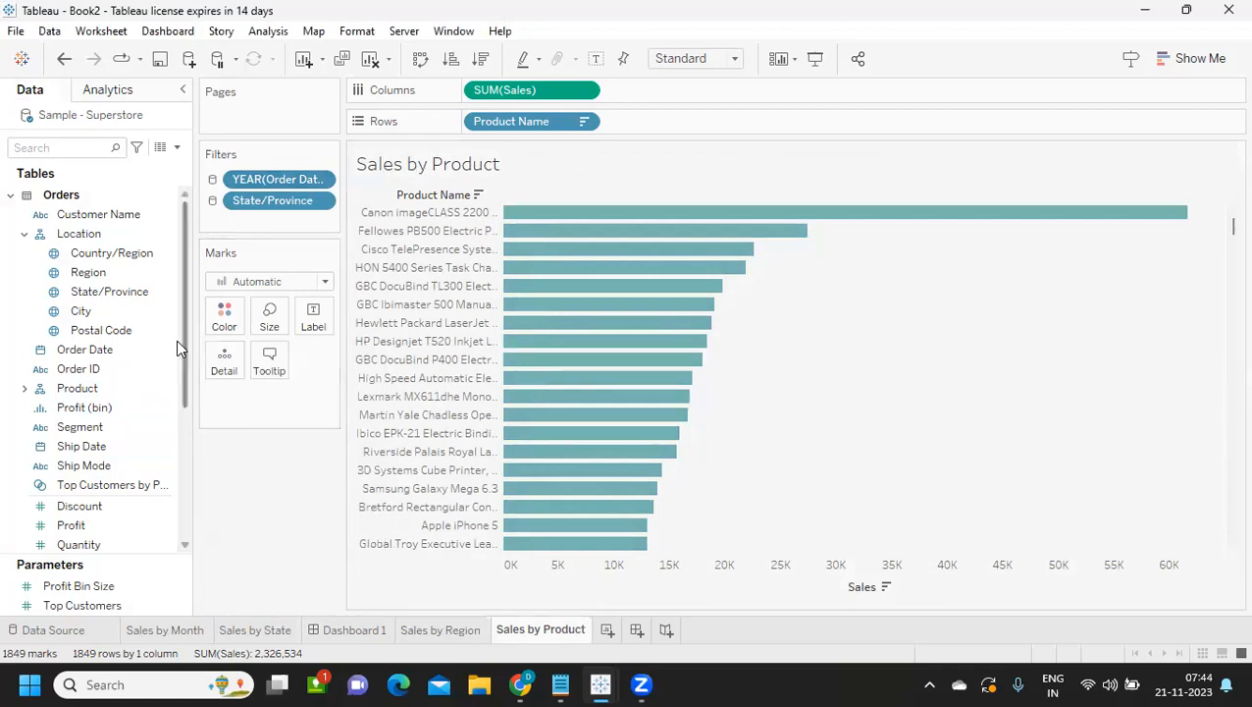
- Find the Sales field by searching for "sa" and use it to color the Sales by Product bars
click(26, 149)
text(sa)
drag(69, 230, 223, 328)
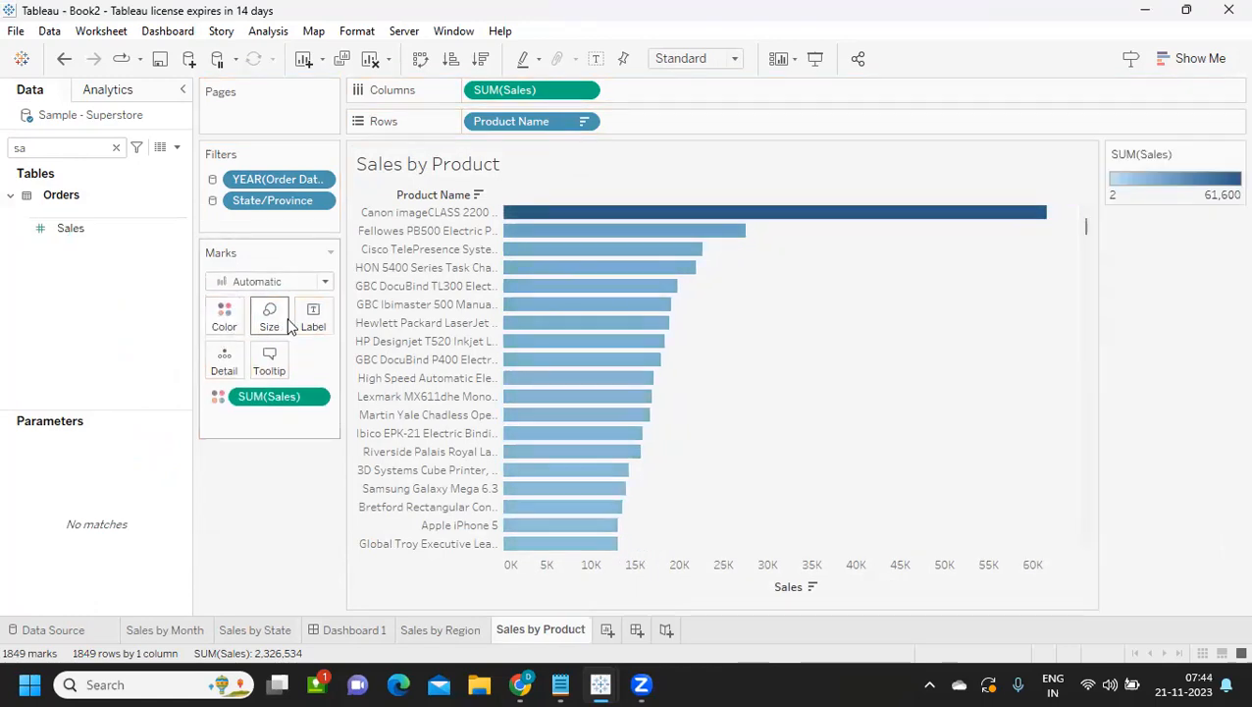
- Set the Sales color scale of the Sales by Product bars to a custom sequential palette based on #76b7b2
click(224, 324)
click(304, 373)
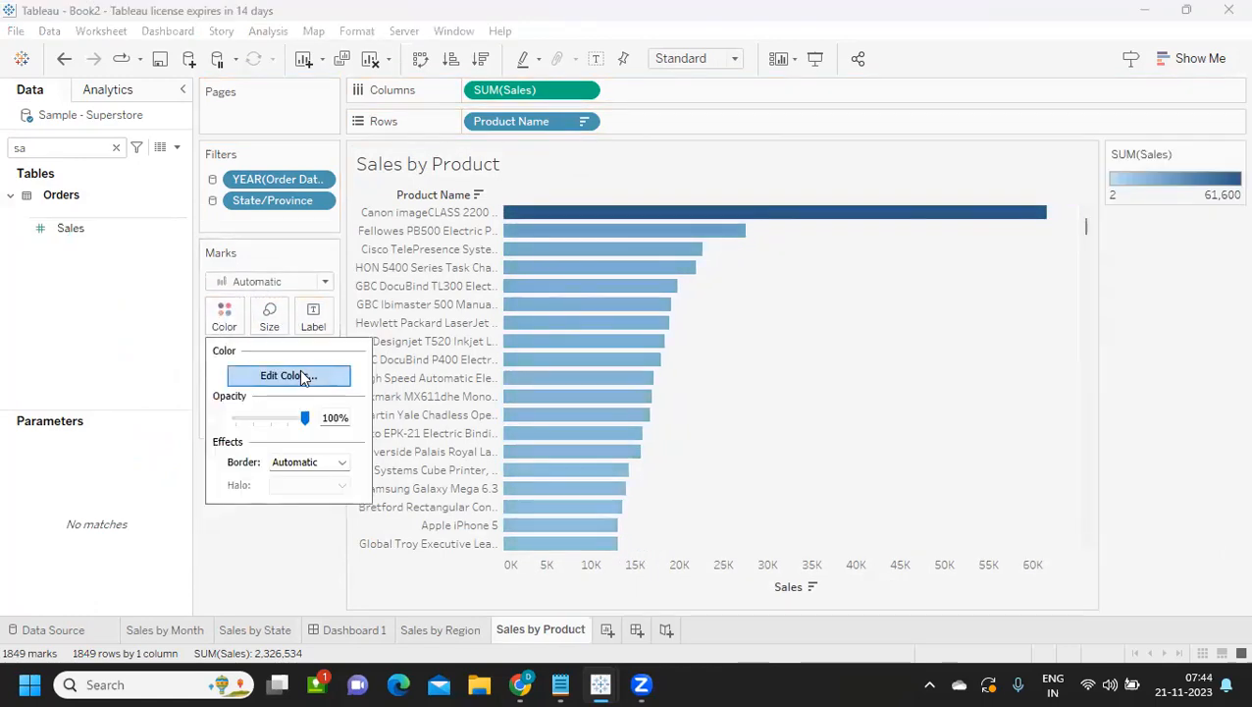
click(794, 293)
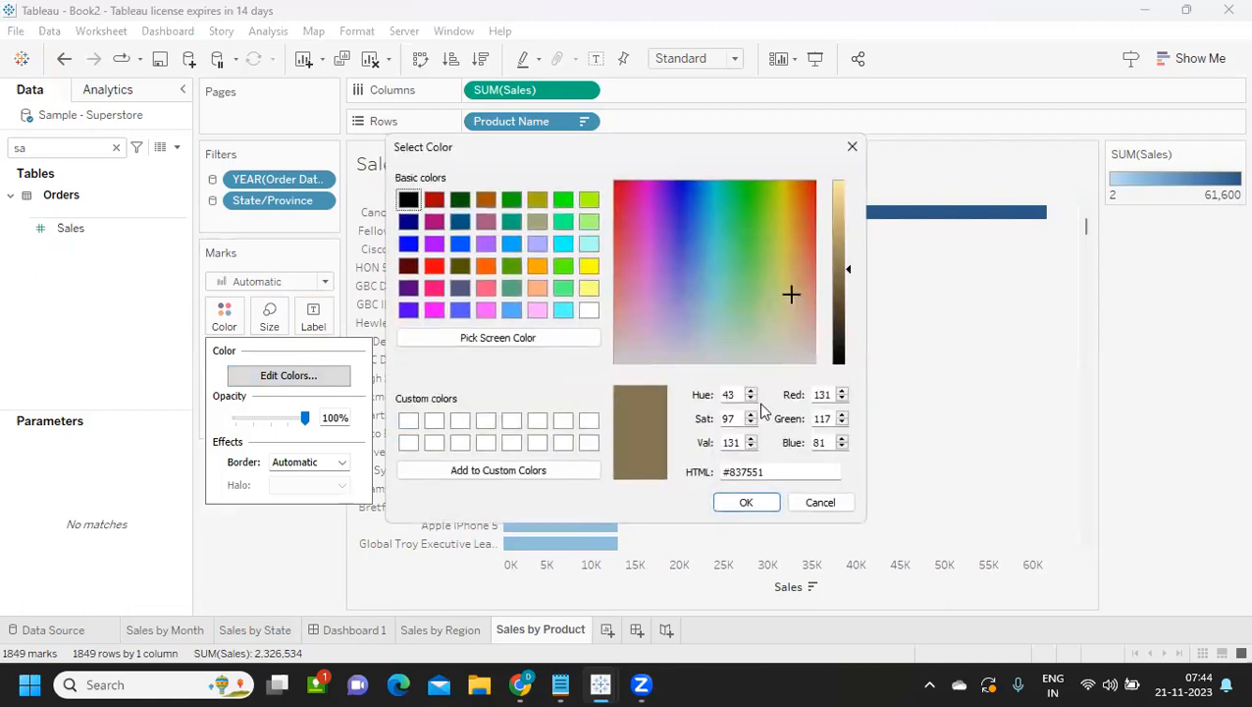
drag(773, 470, 673, 475)
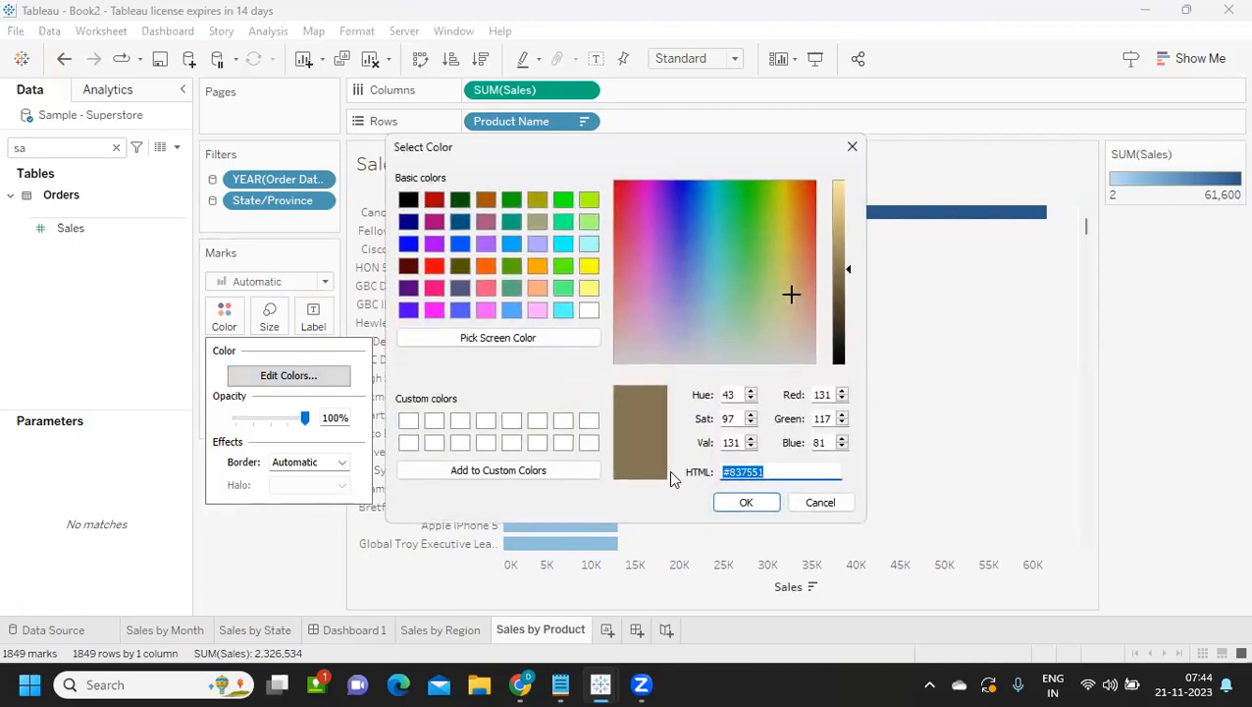
text(#76b7b2)
click(743, 503)
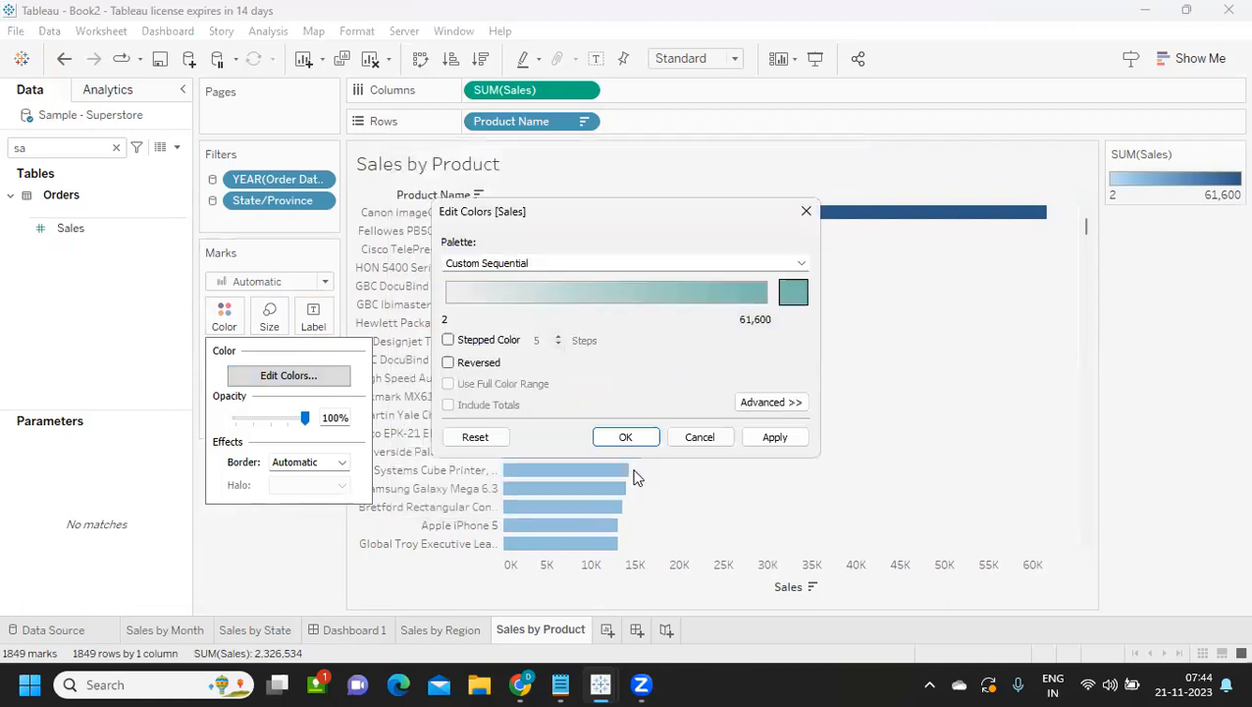
click(775, 437)
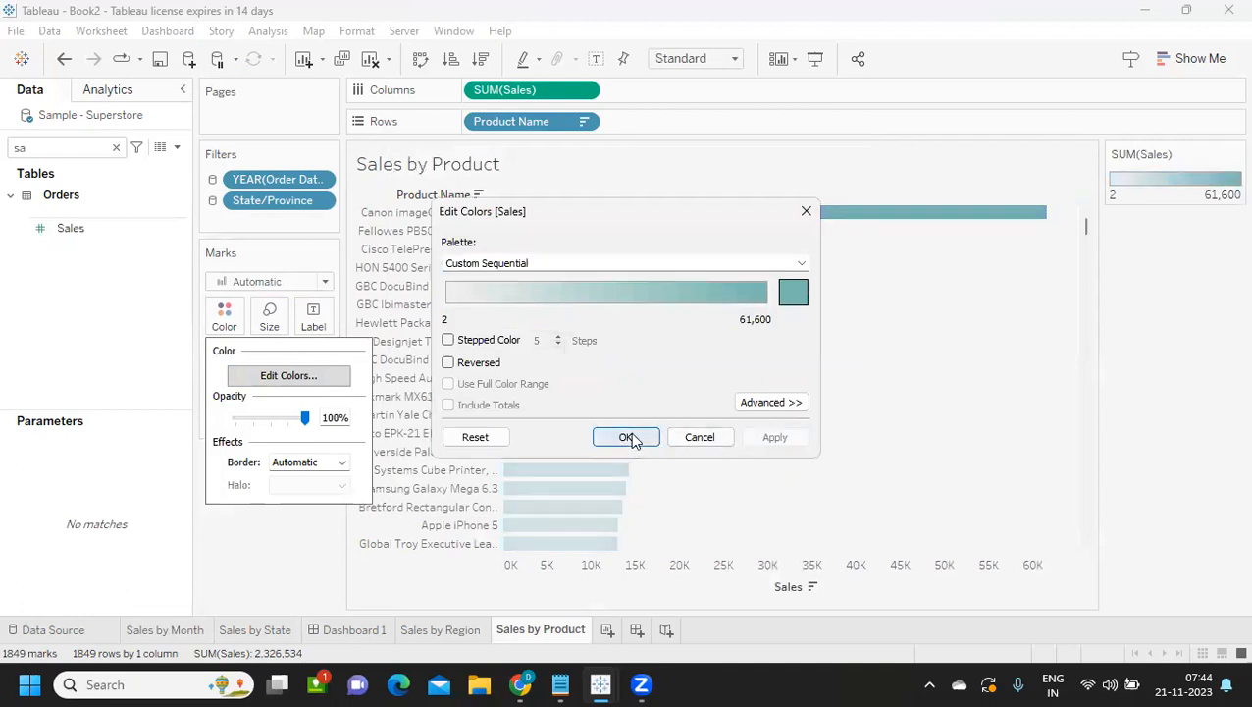
click(625, 436)
- Open Dashboard 1 and select the container holding the year and state filters
click(383, 629)
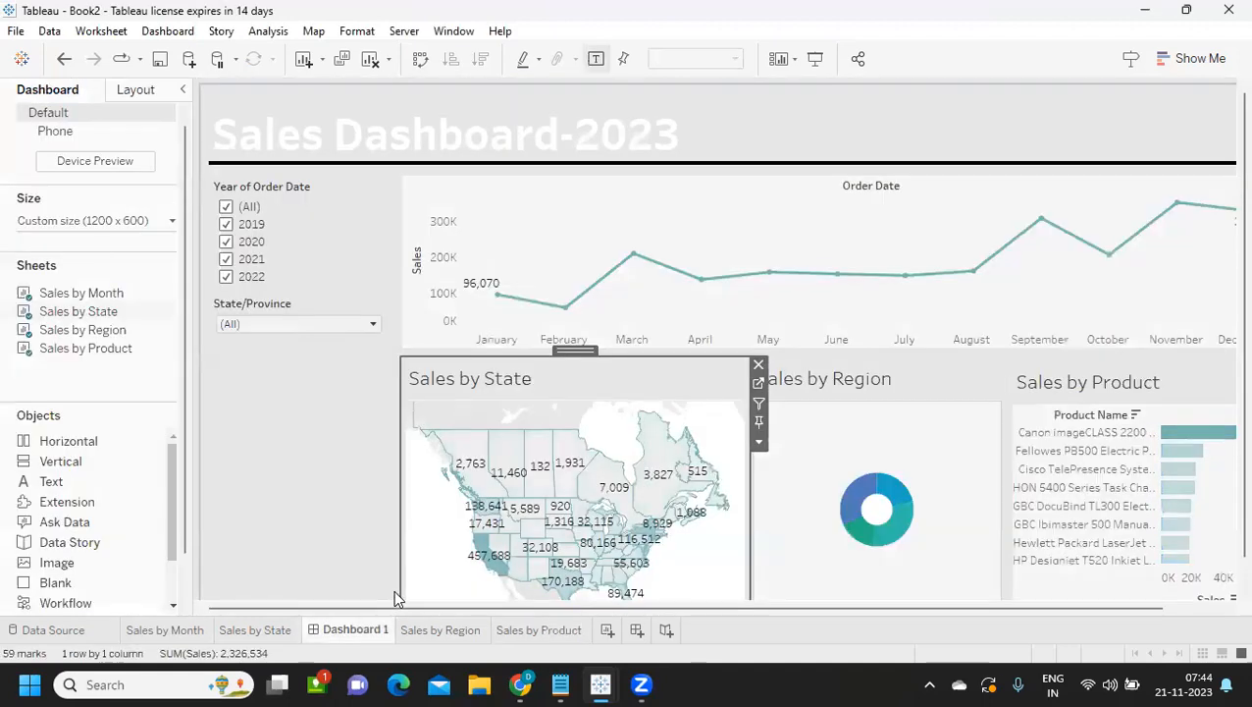
click(318, 461)
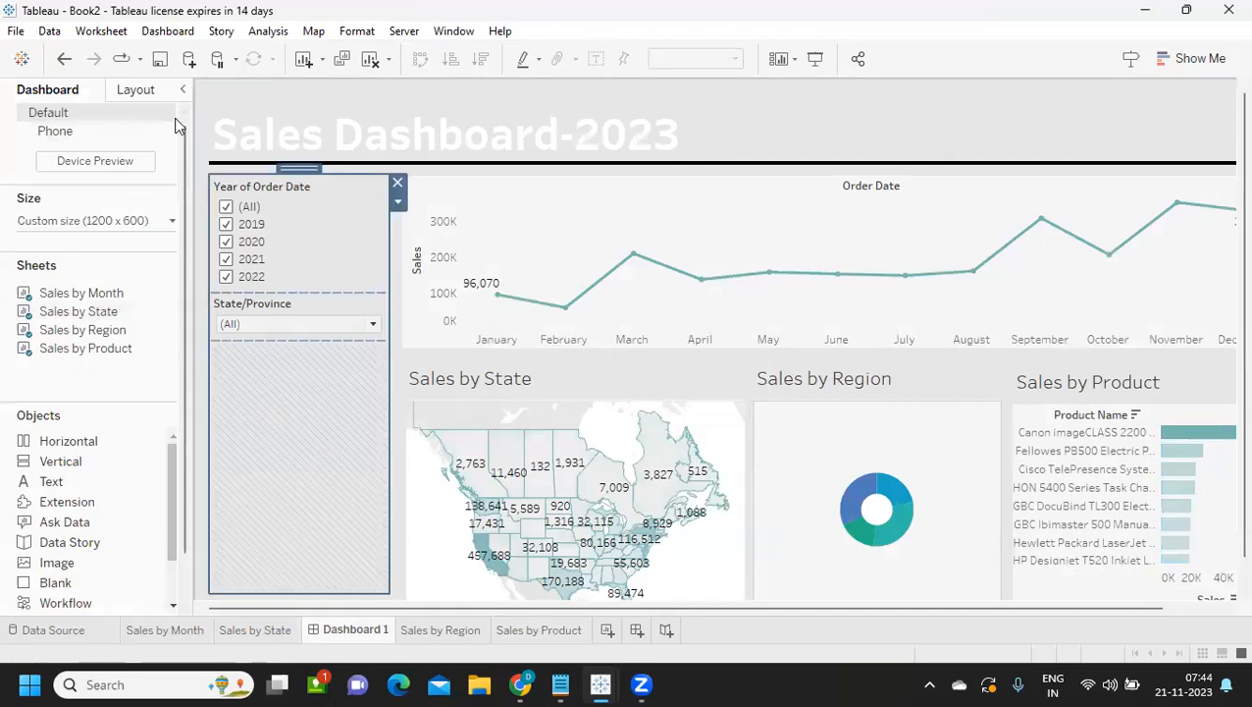
- Try to change the text color of the Sales Dashboard-2023 title to #76b7b2
click(327, 145)
double_click(327, 145)
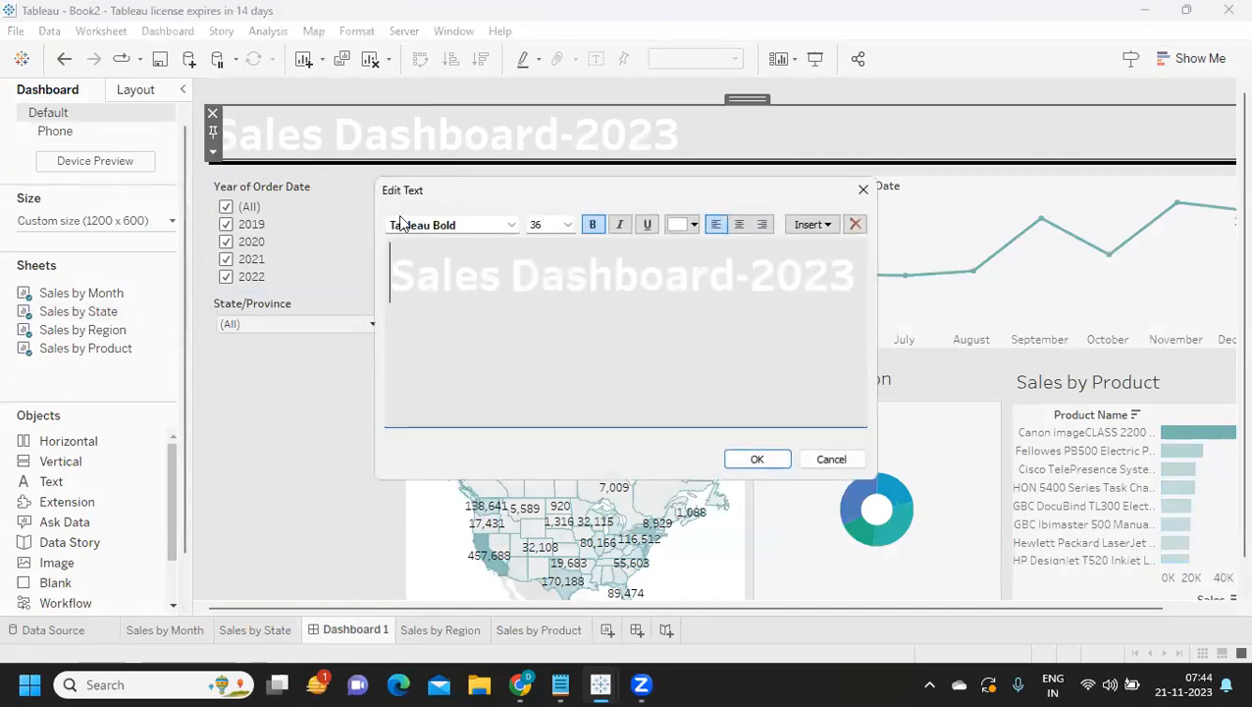
click(675, 226)
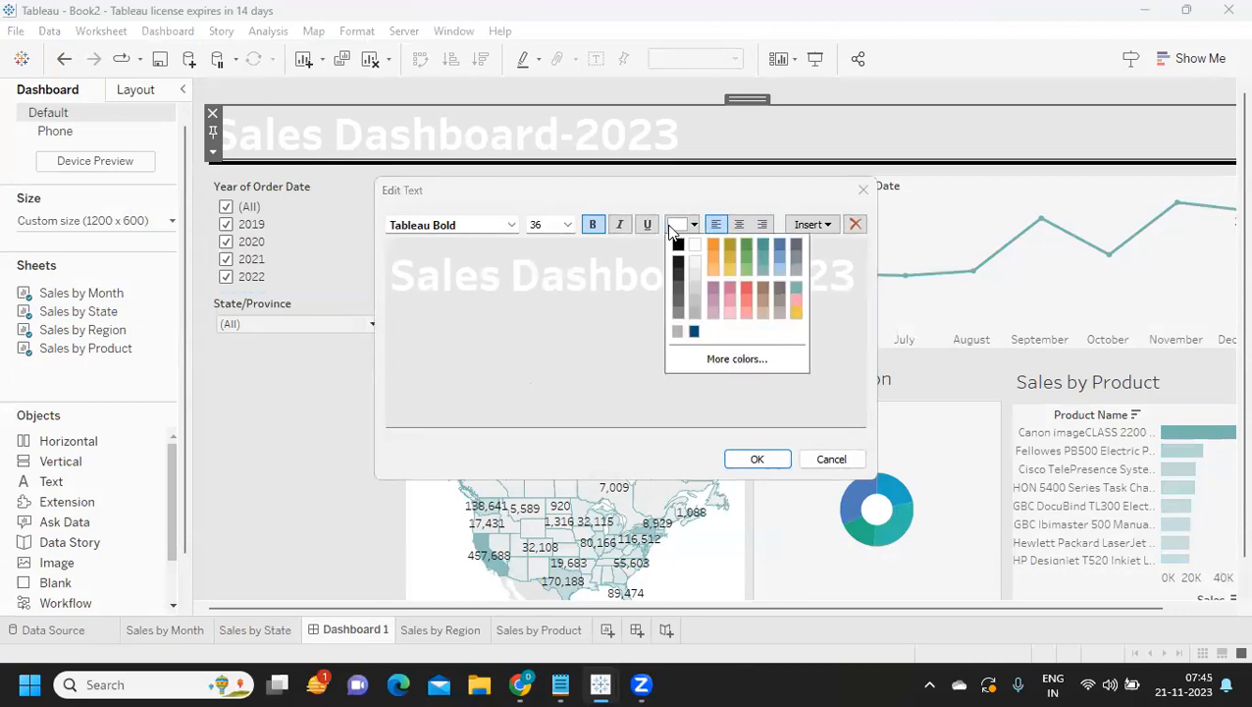
click(737, 358)
drag(771, 471, 652, 477)
text(#76b7b2)
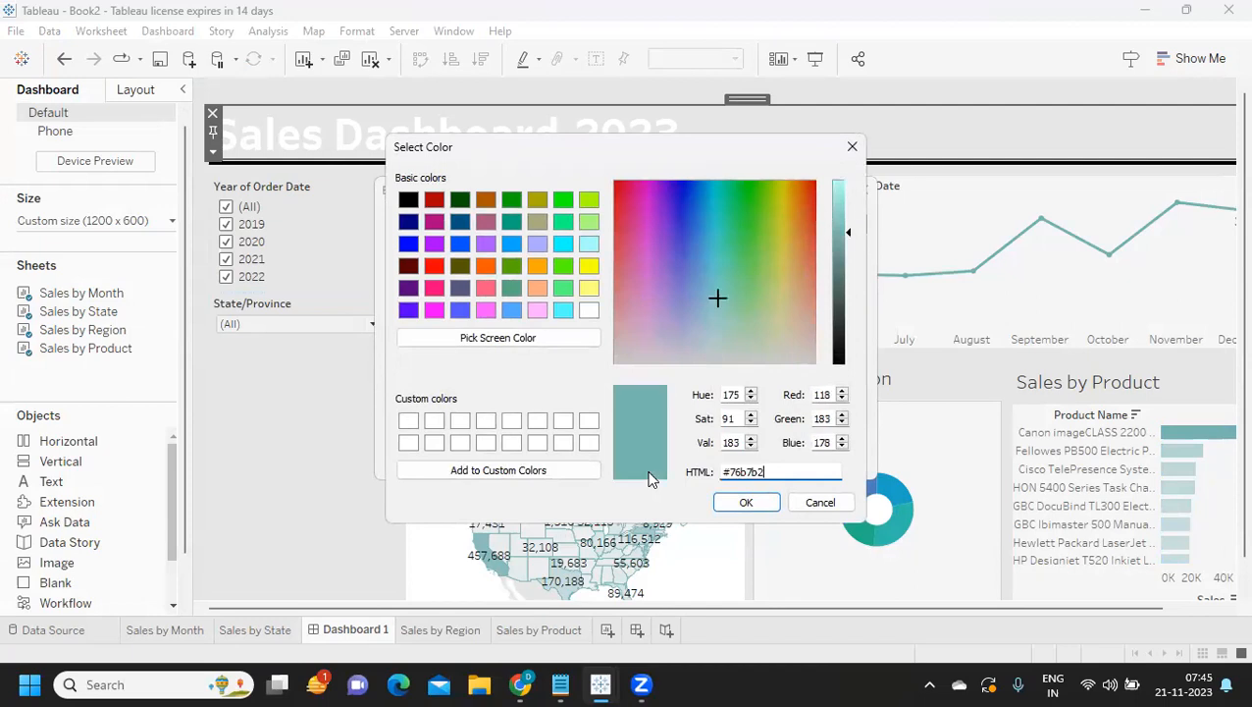
click(736, 503)
click(762, 461)
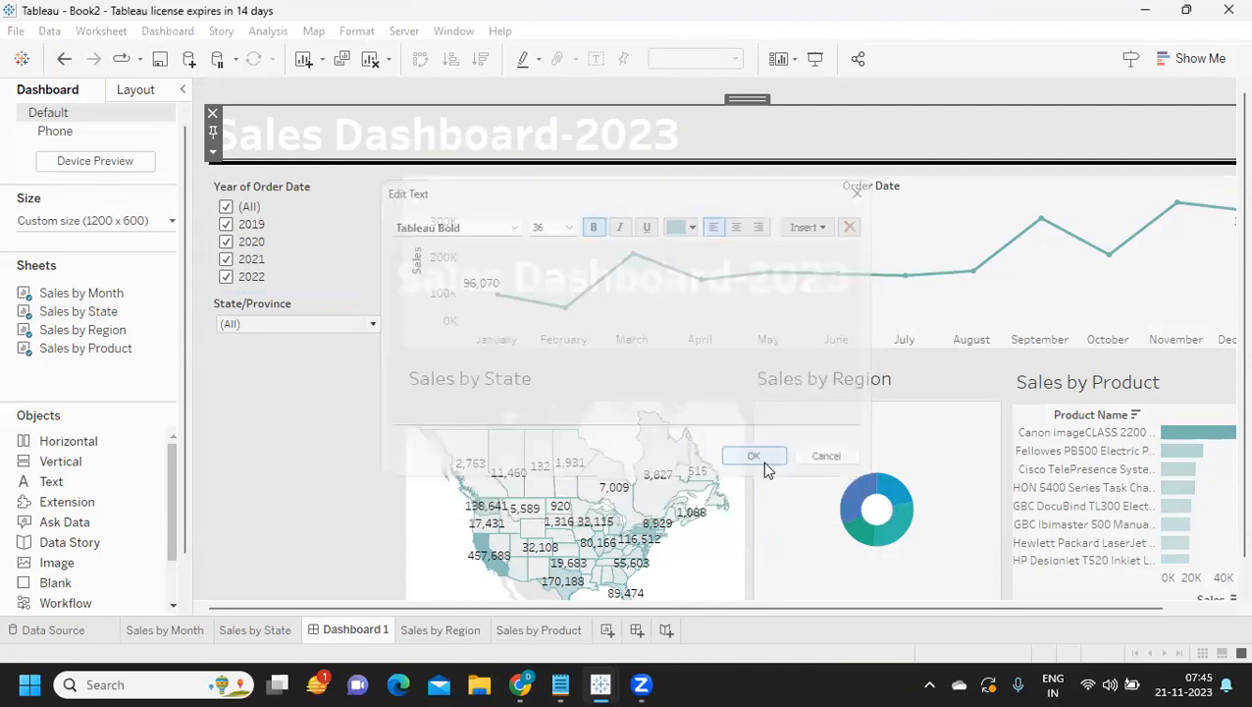
- Select the entire Sales Dashboard-2023 title text and set its font color to #76b7b2
double_click(700, 139)
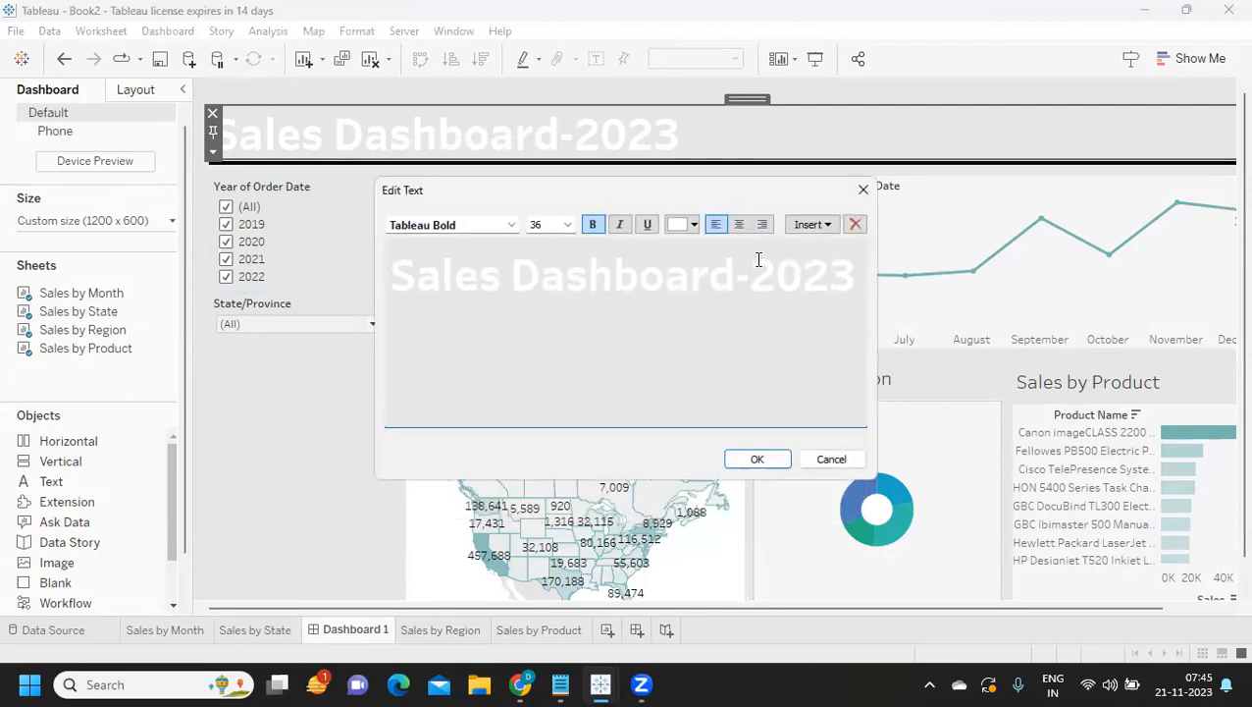
triple_click(734, 279)
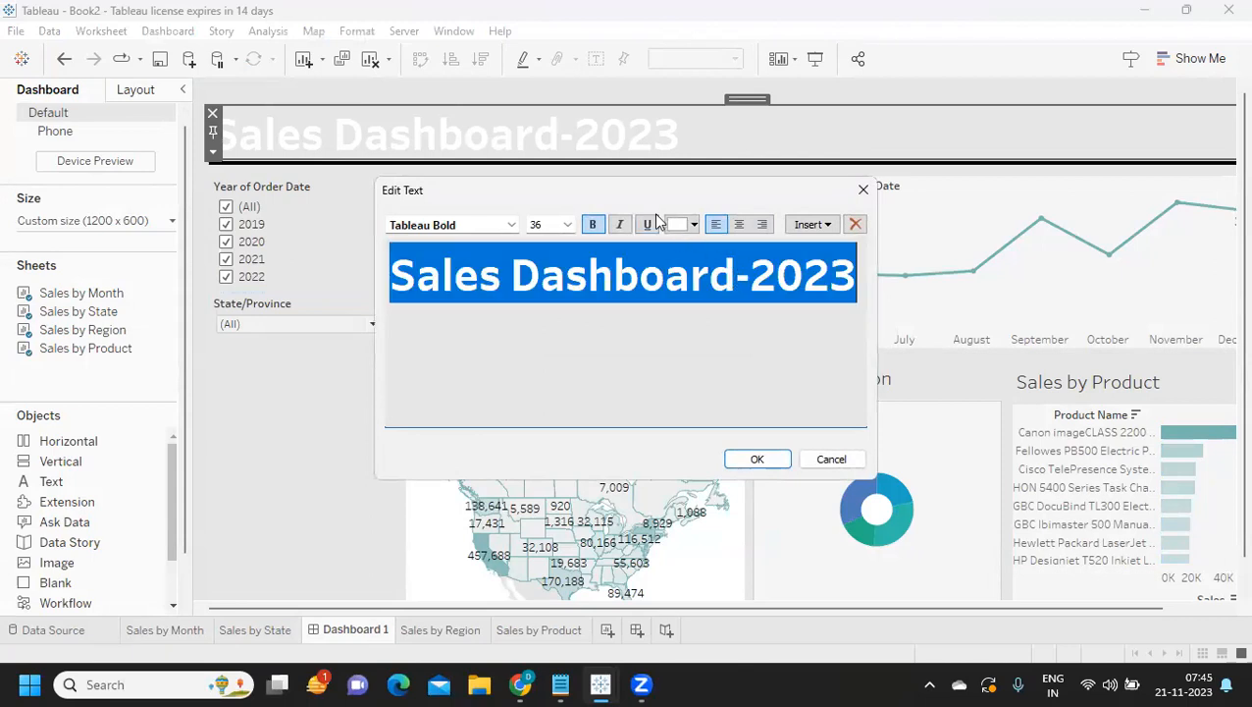
click(676, 224)
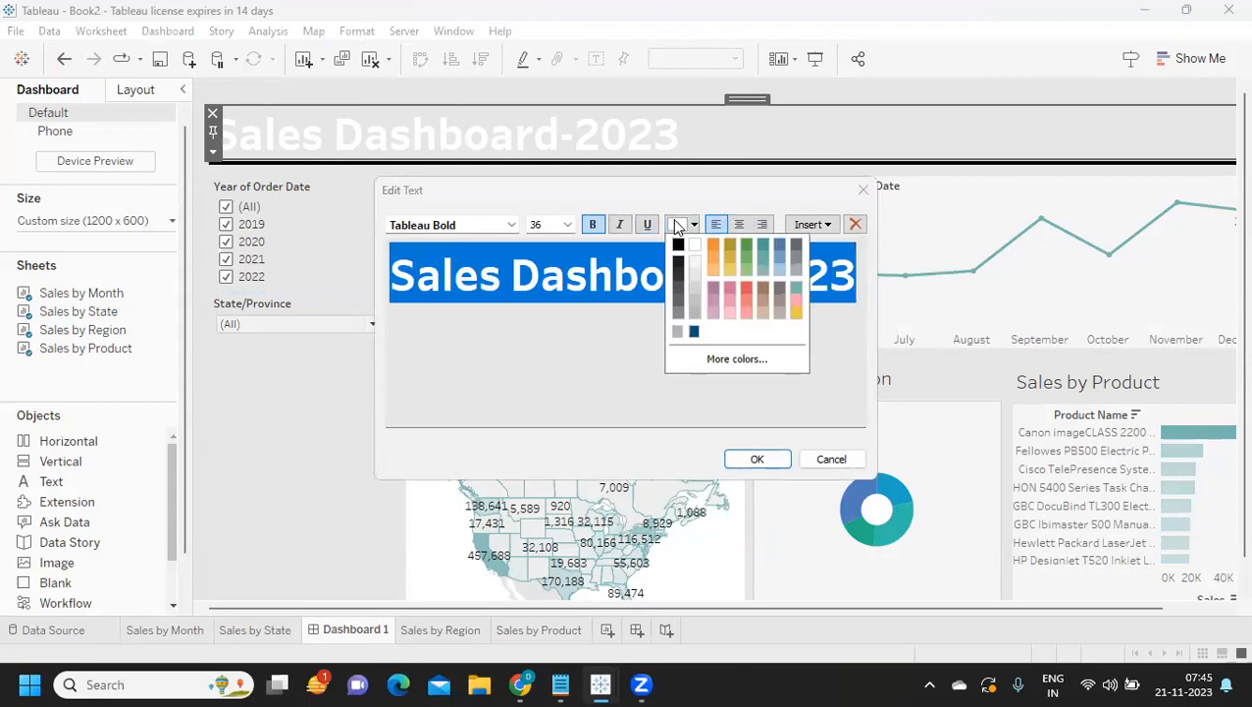
click(706, 356)
drag(773, 471, 638, 463)
text(#76b7b2)
click(746, 502)
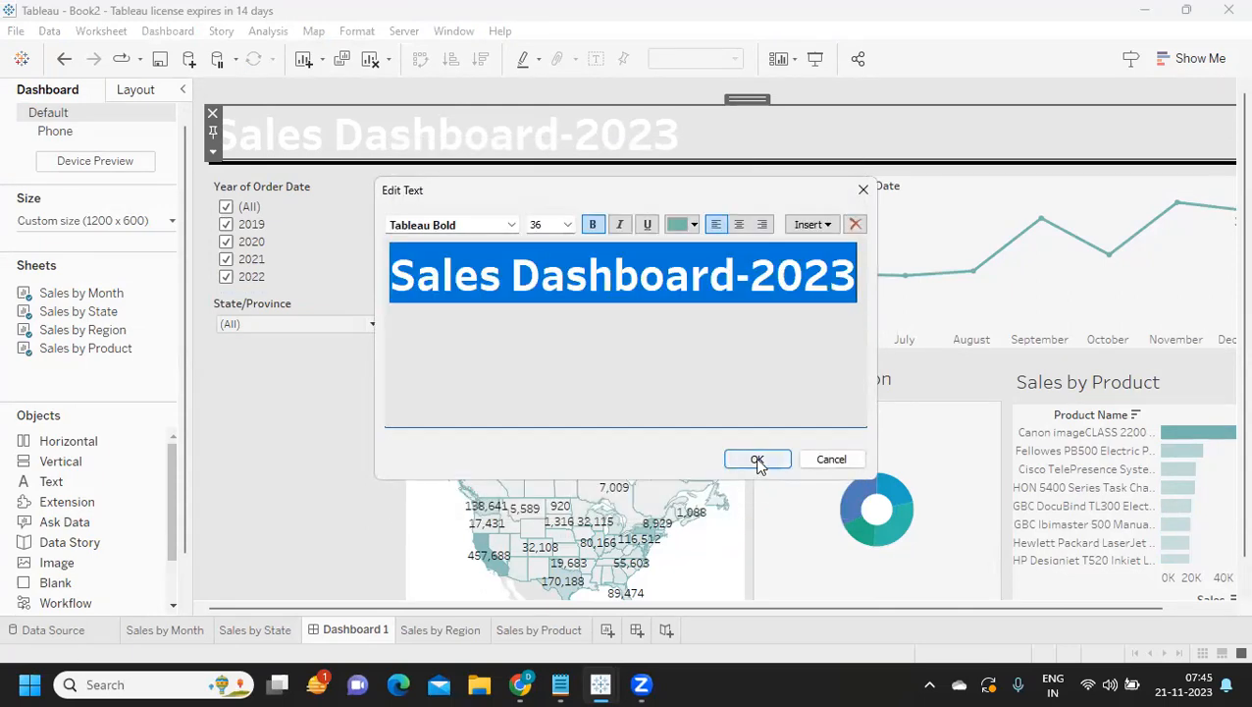
click(758, 461)
click(257, 402)
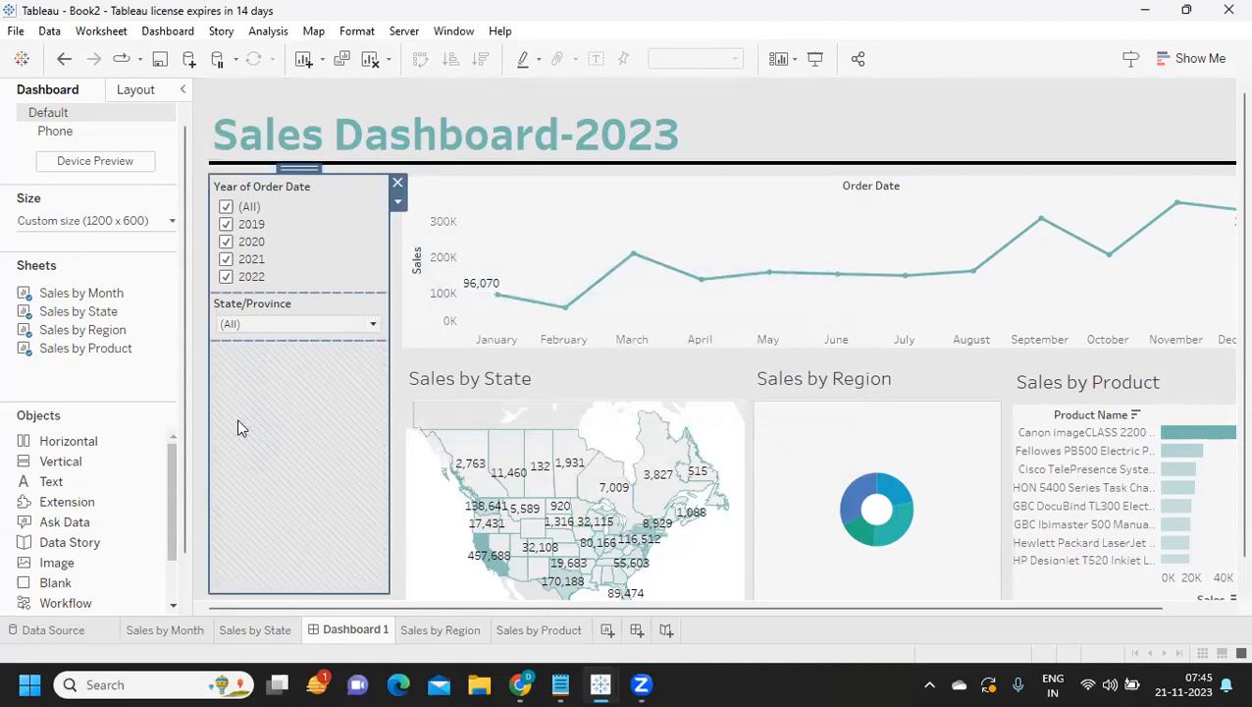
- Collapse the side pane to review the full dashboard width, and restore the pane with the monthly chart selected
click(180, 91)
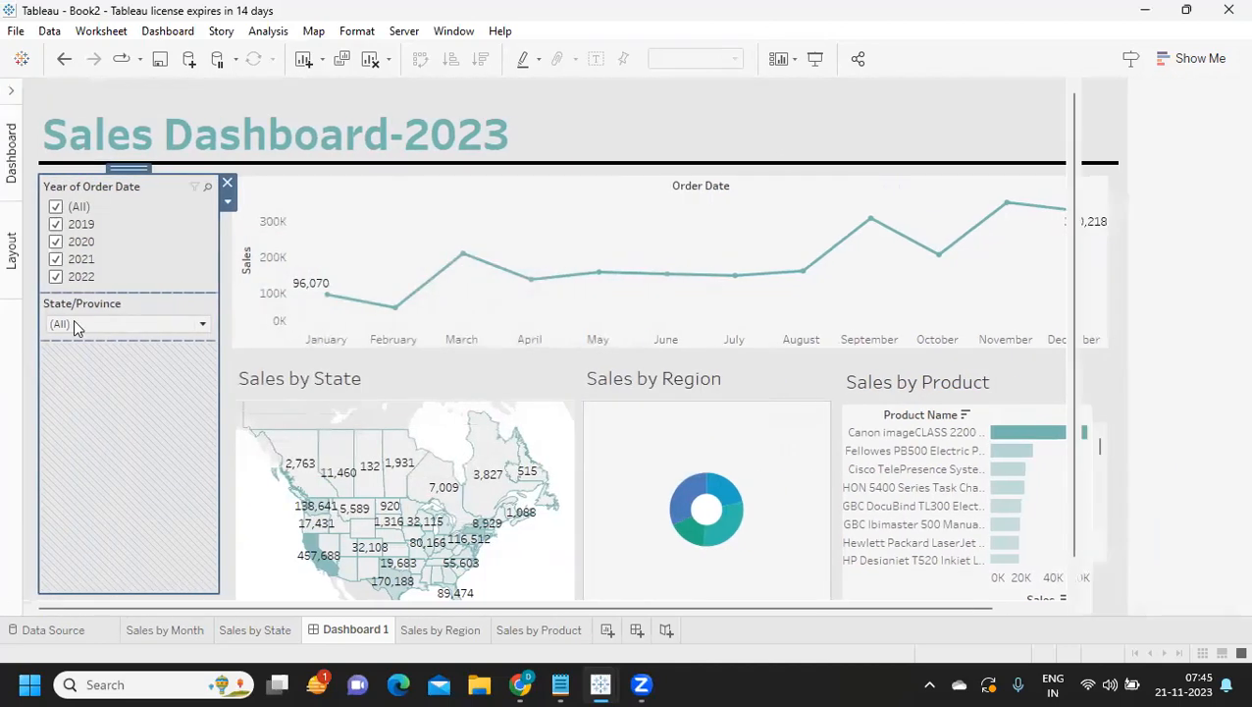
click(1197, 337)
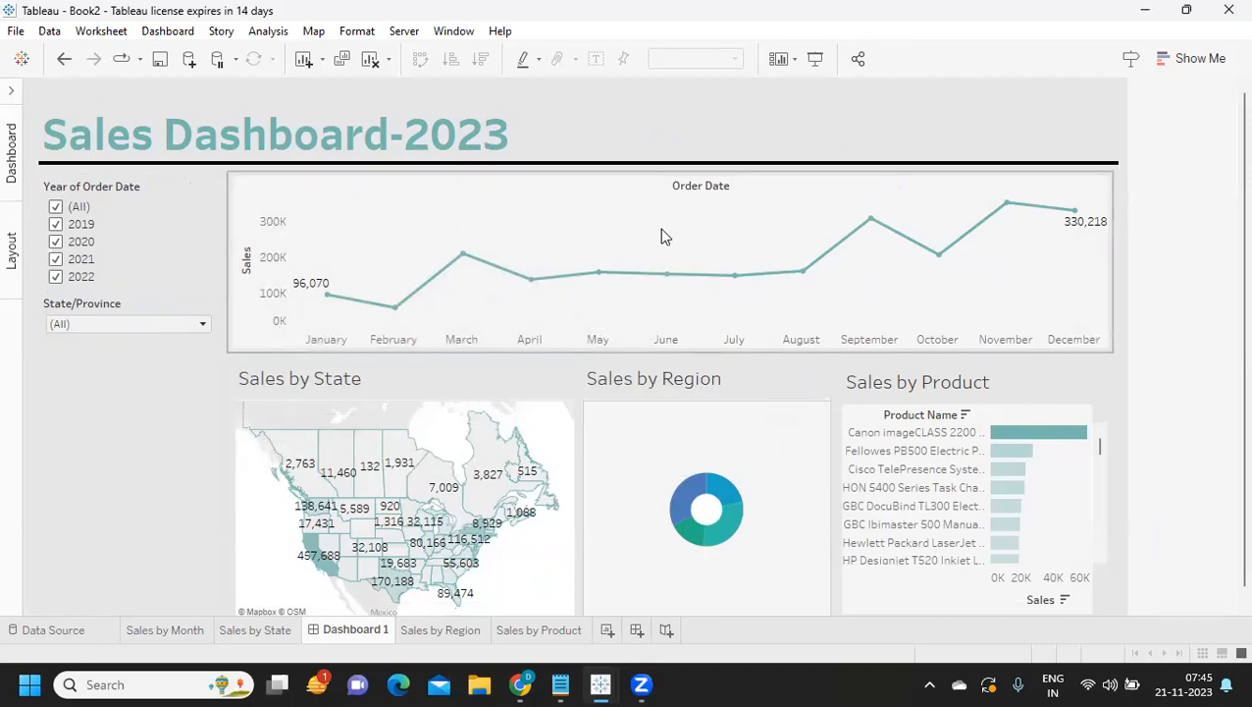
click(105, 402)
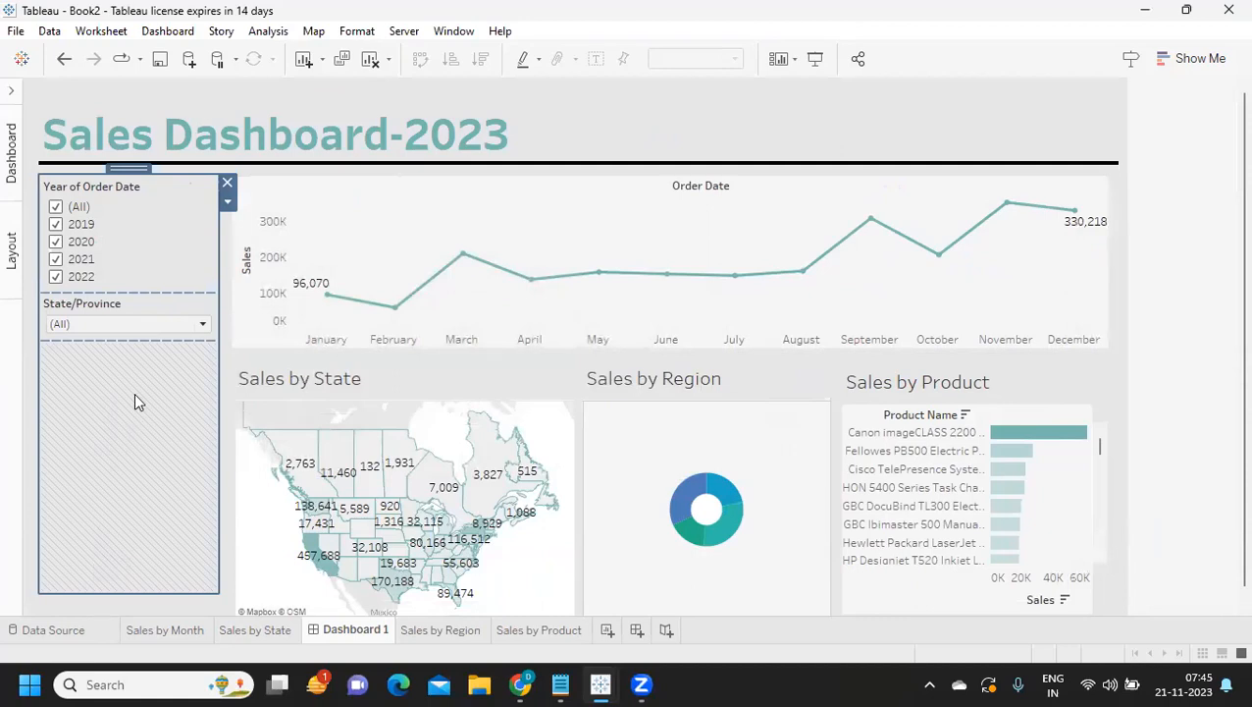
click(377, 190)
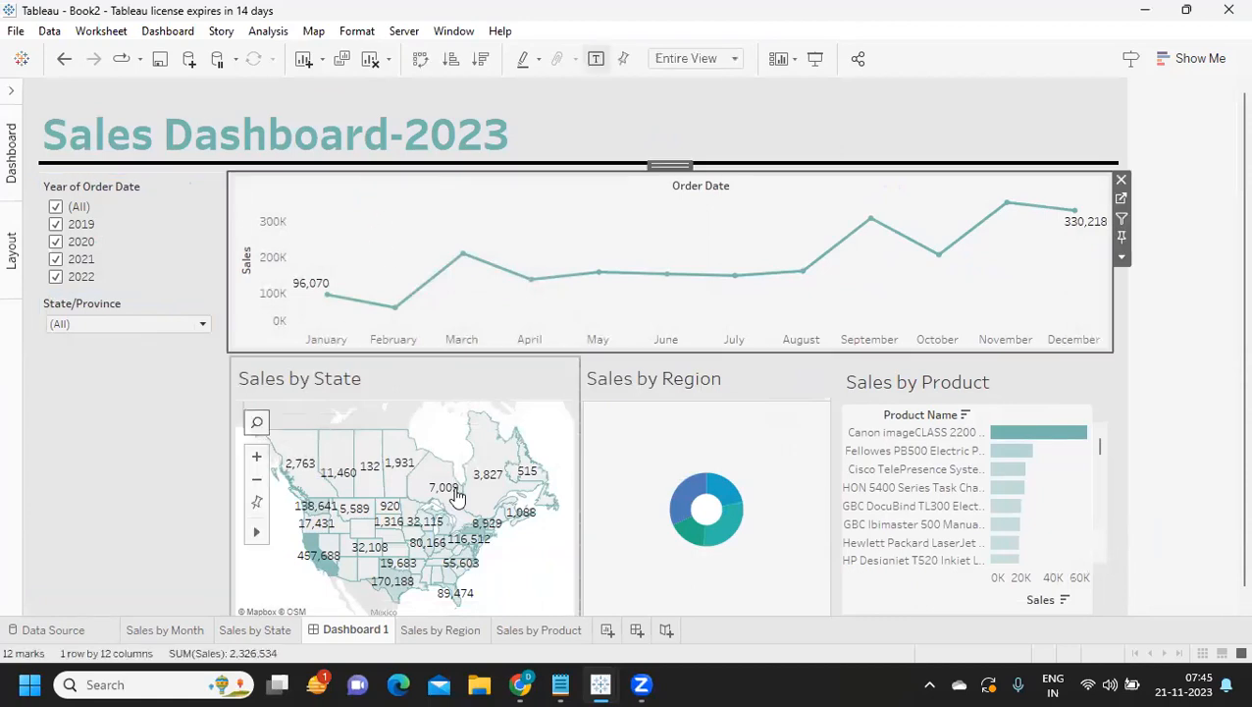
click(14, 92)
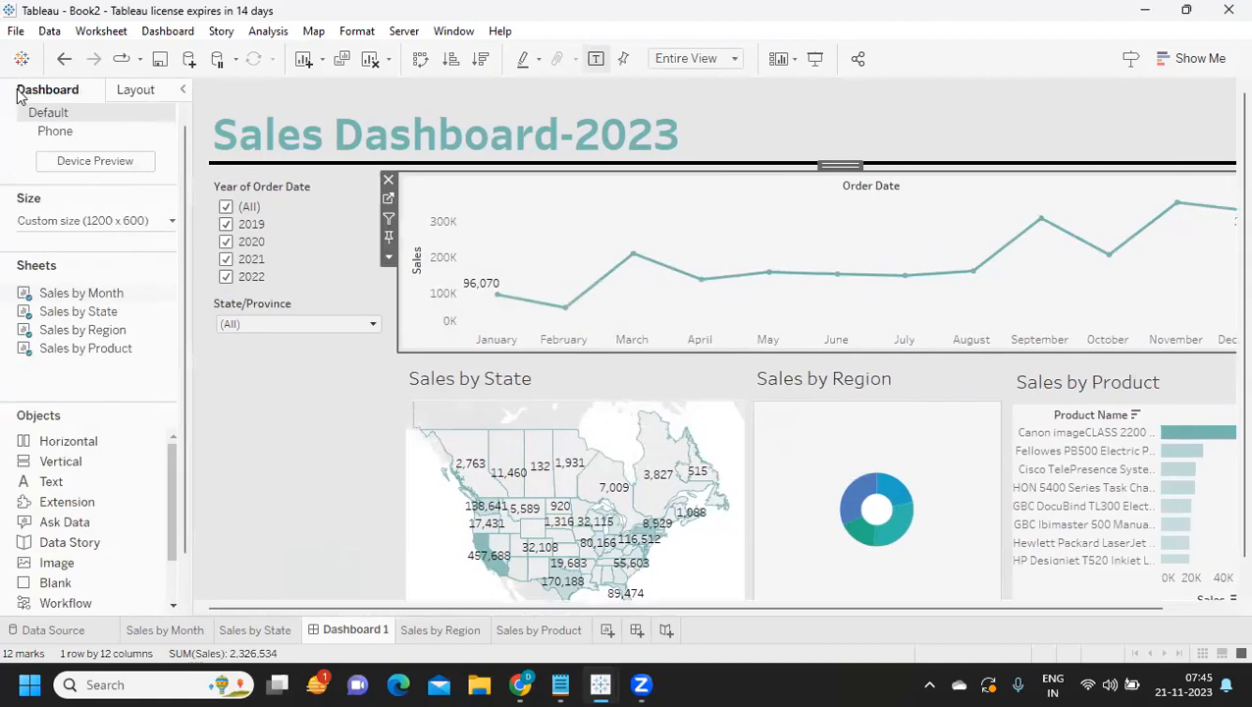
- Give the Sales by Month chart a thin solid border in a near-white color
click(136, 93)
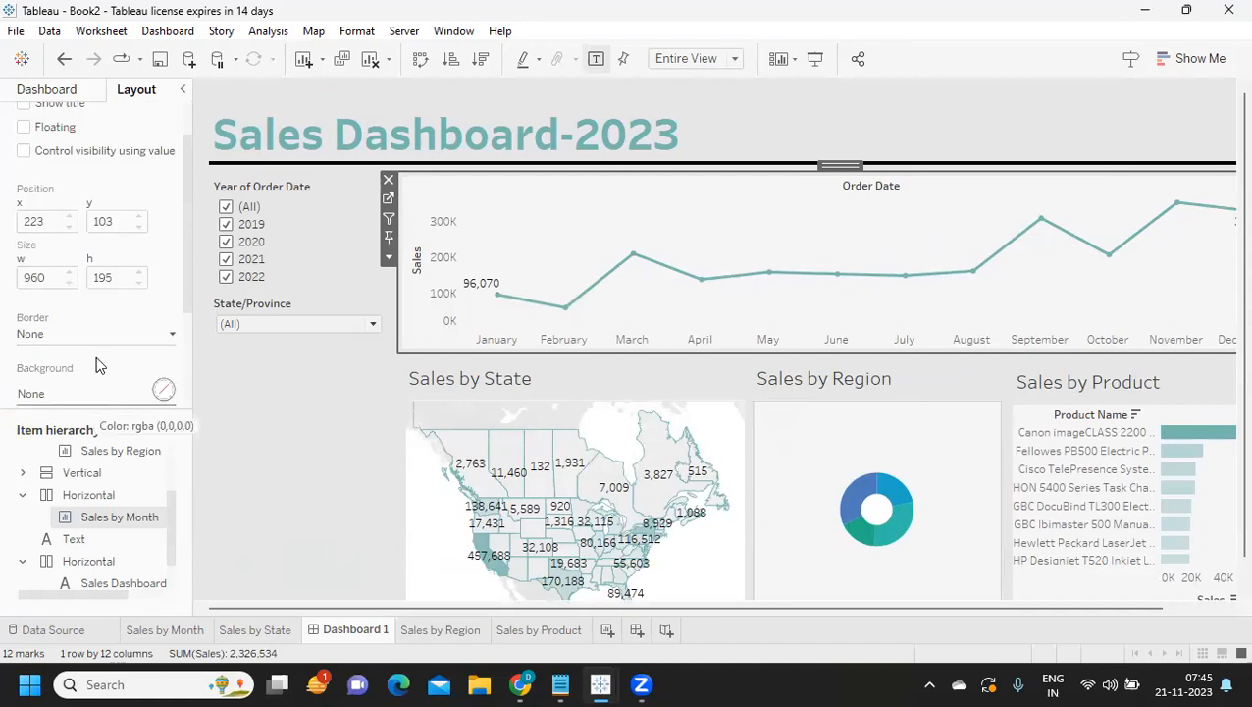
click(95, 335)
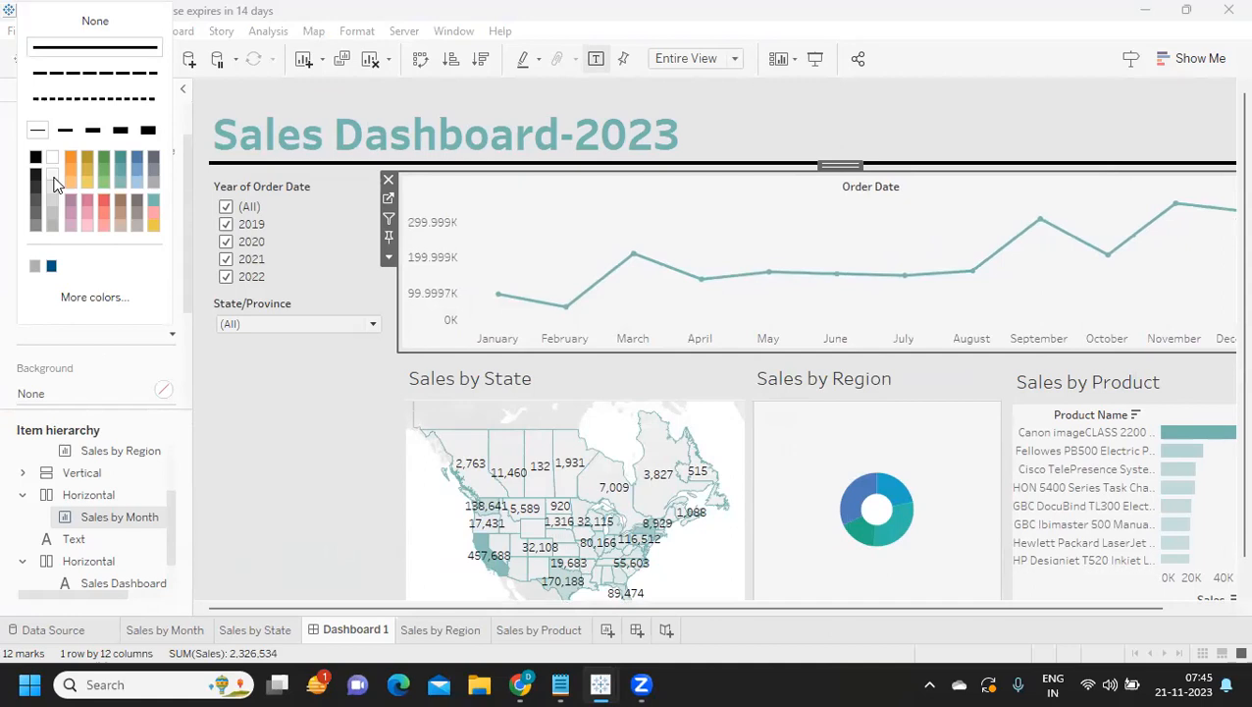
click(269, 399)
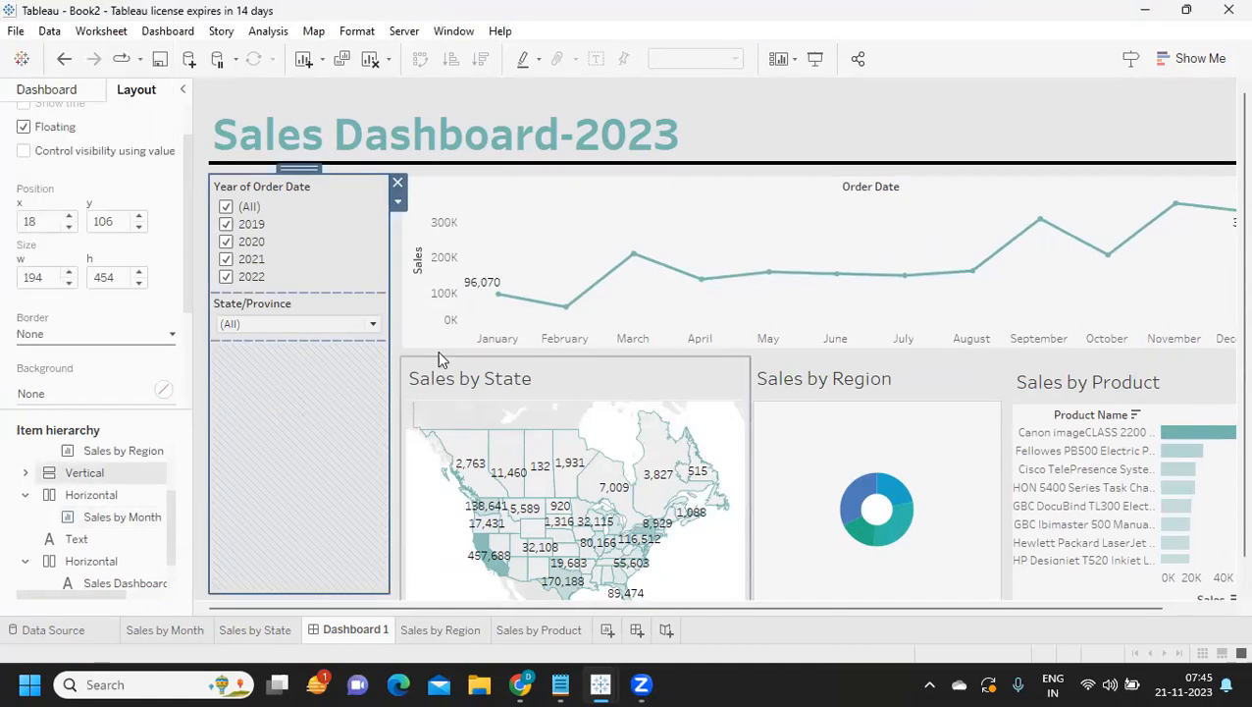
- Set the outer padding of the Sales by Month chart to 10 on all sides
click(450, 204)
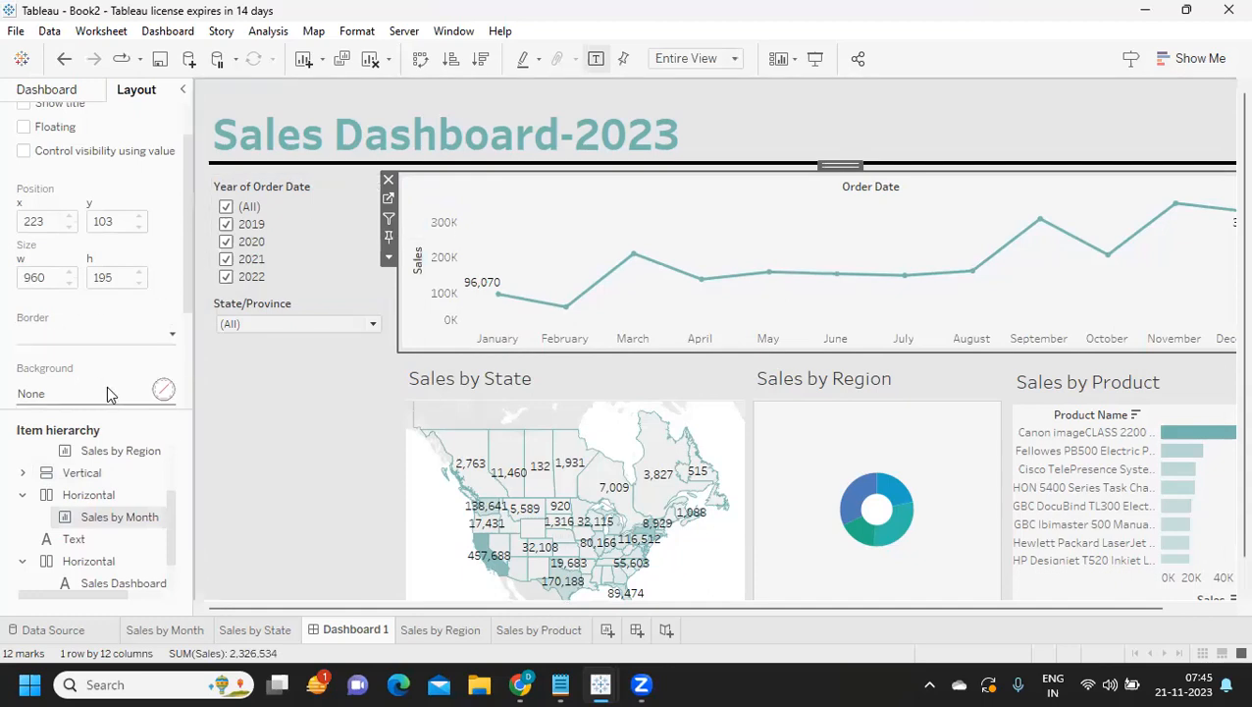
scroll(107, 386, down, 2)
scroll(124, 366, down, 1)
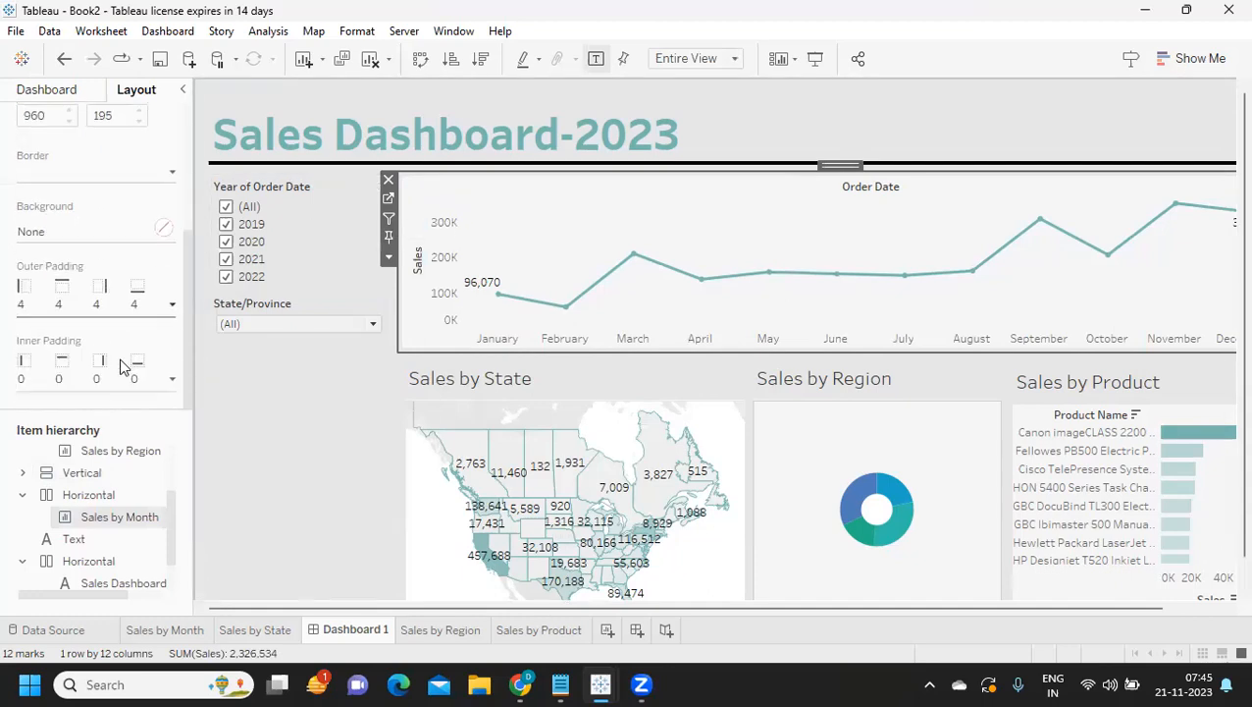
click(109, 306)
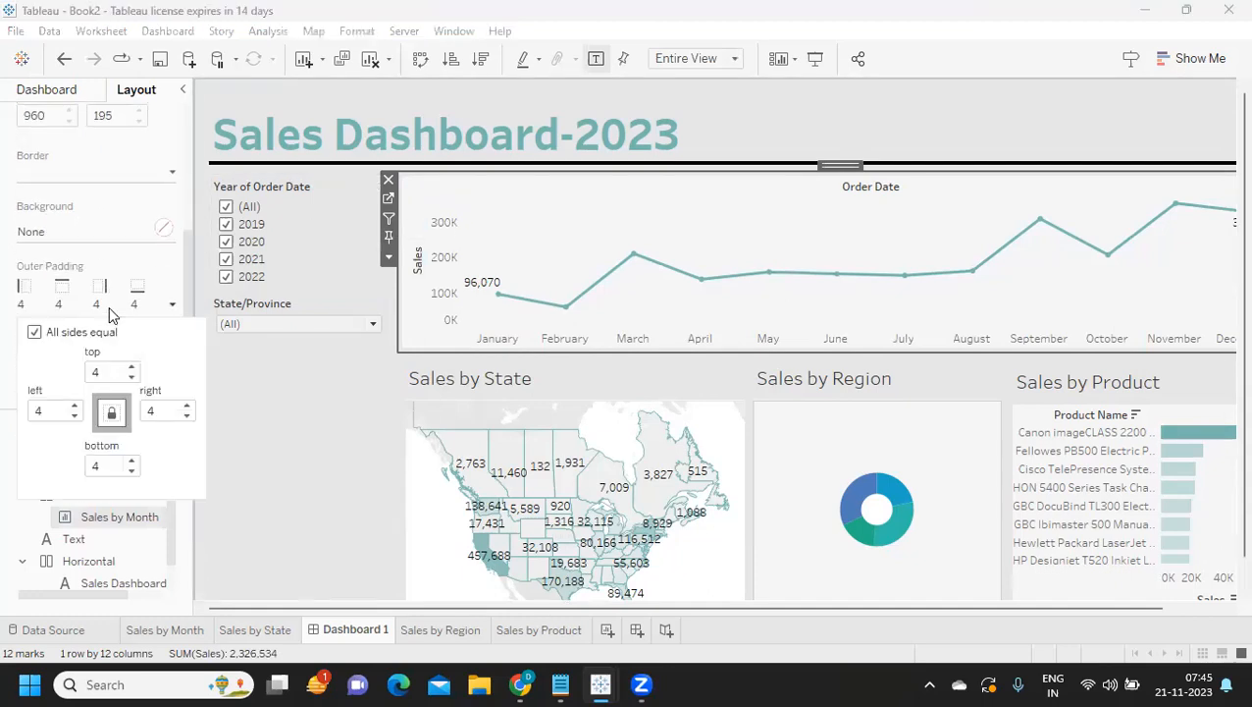
click(133, 368)
click(132, 368)
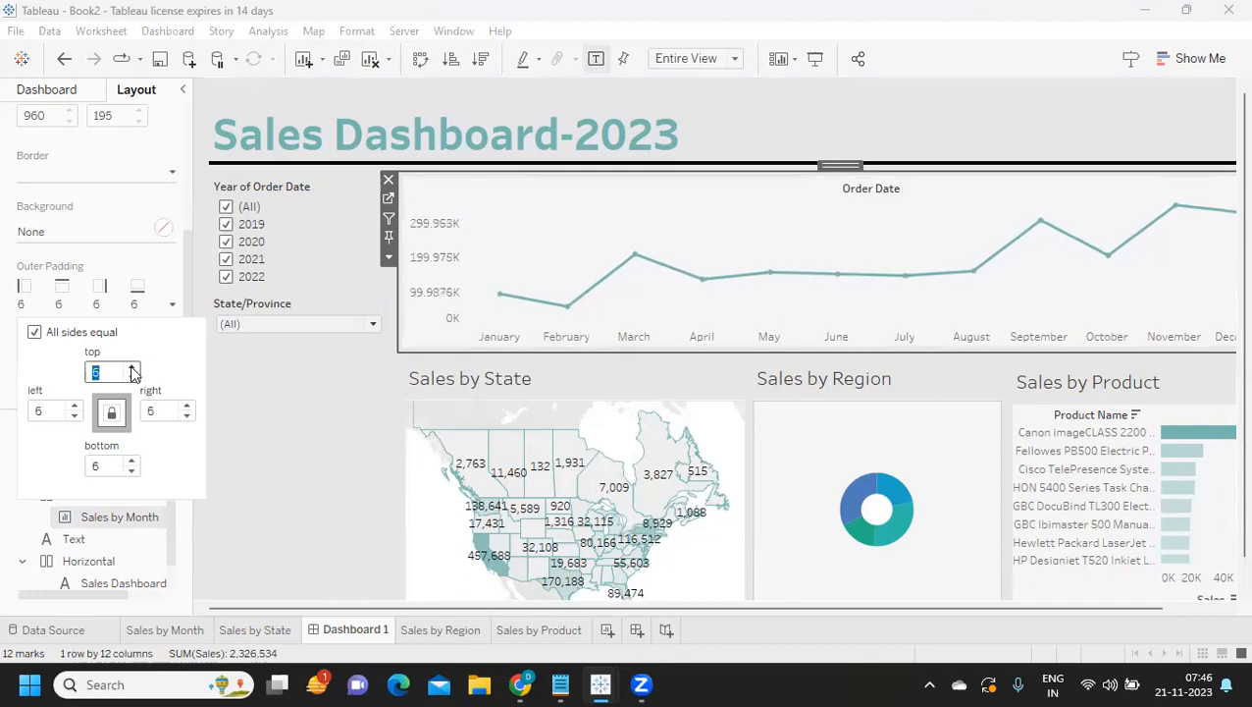
click(132, 368)
click(132, 368)
click(132, 368)
click(132, 368)
click(273, 425)
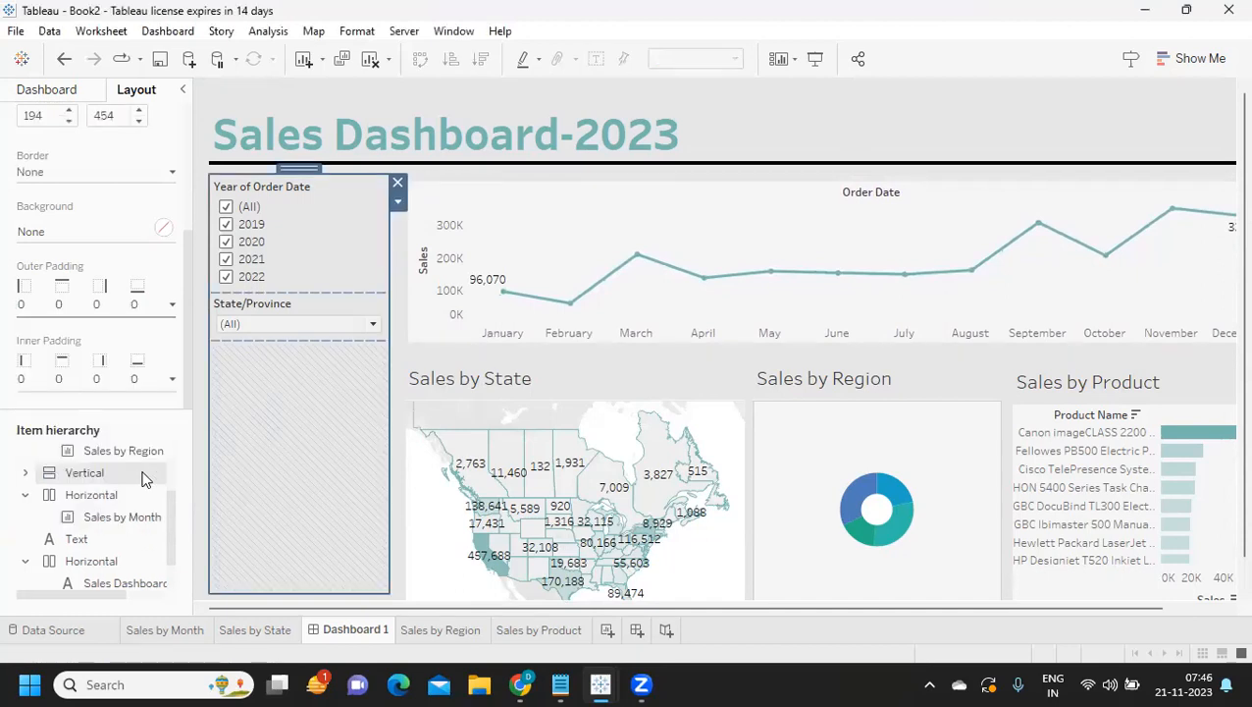
- Set the outer padding of the Sales by State map to 10 on all sides
click(531, 385)
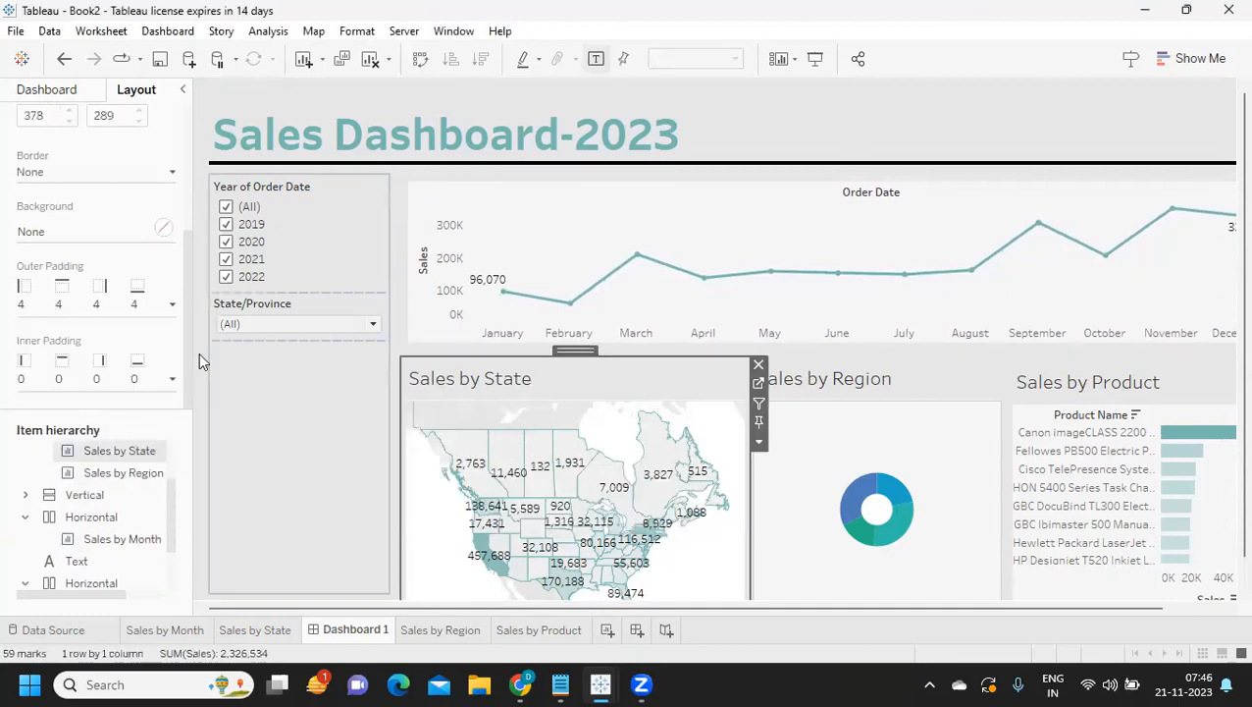
click(111, 310)
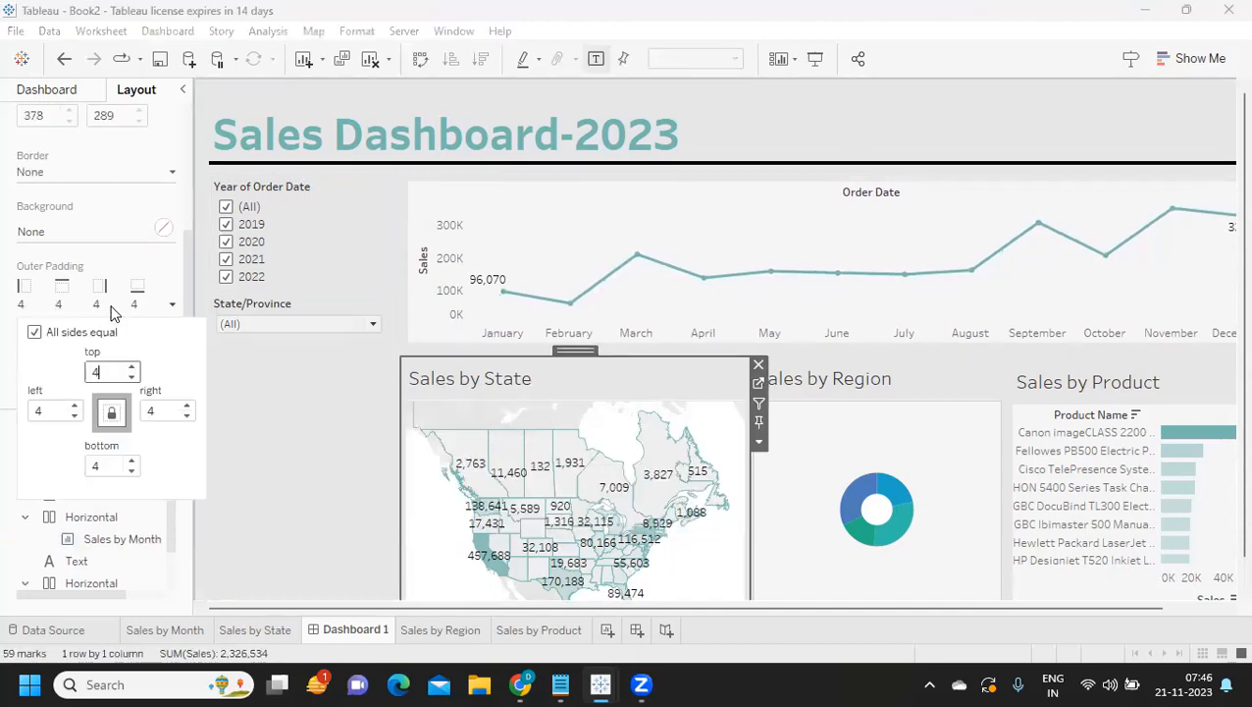
click(132, 368)
click(132, 368)
click(131, 368)
click(132, 368)
click(132, 370)
click(132, 370)
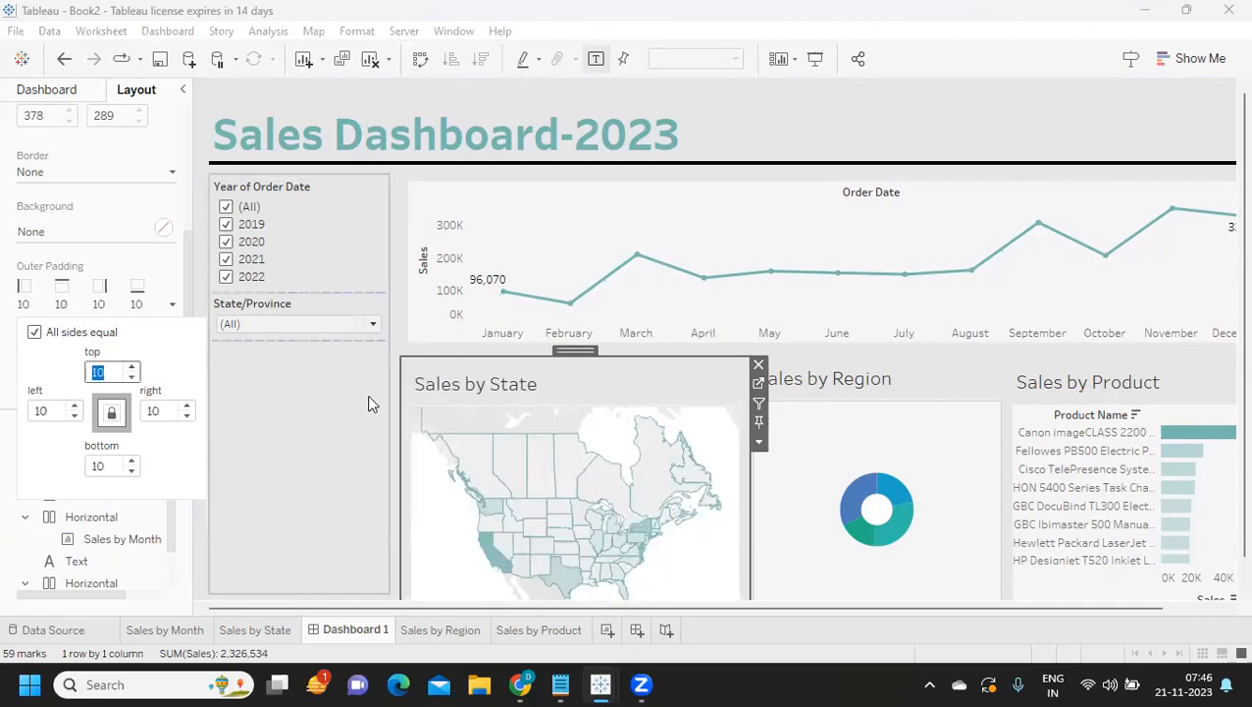
- Set the outer padding of the Sales by Region donut chart to 10 on all sides
click(820, 390)
click(105, 304)
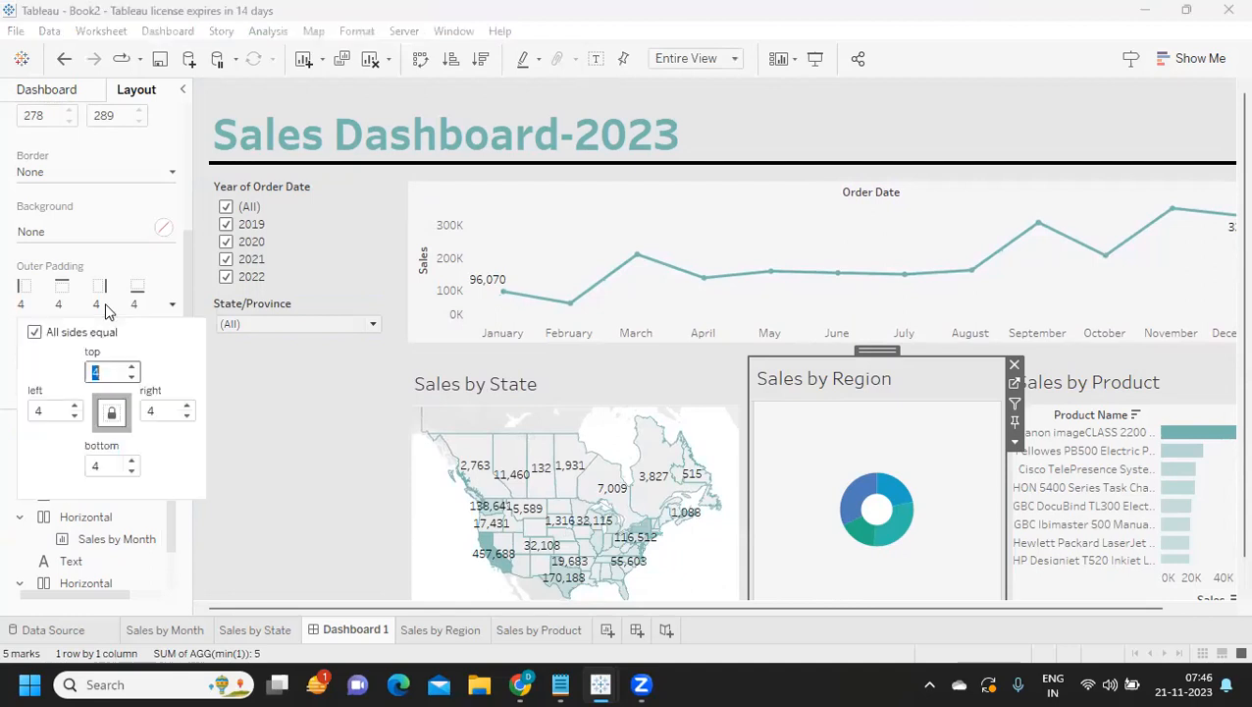
click(131, 368)
click(132, 368)
click(131, 368)
click(131, 368)
click(131, 368)
click(131, 368)
click(131, 369)
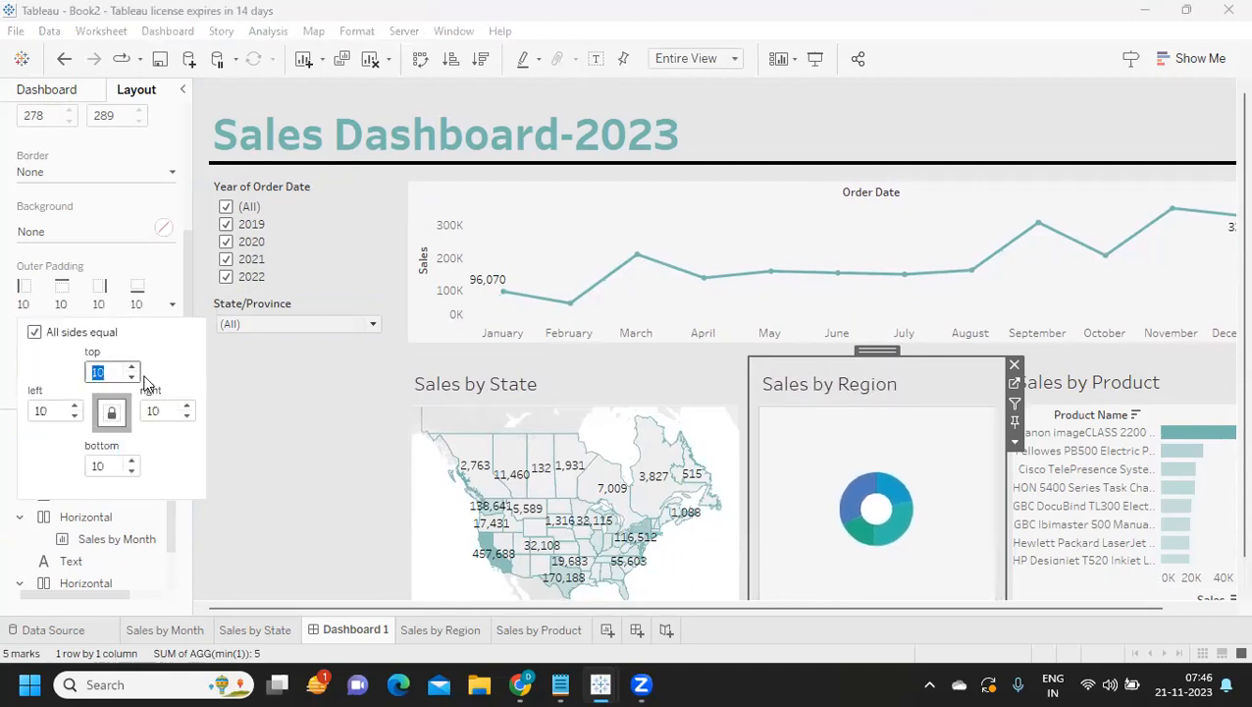
- Set the outer padding of the Sales by Product chart to 10 on all sides
click(1038, 382)
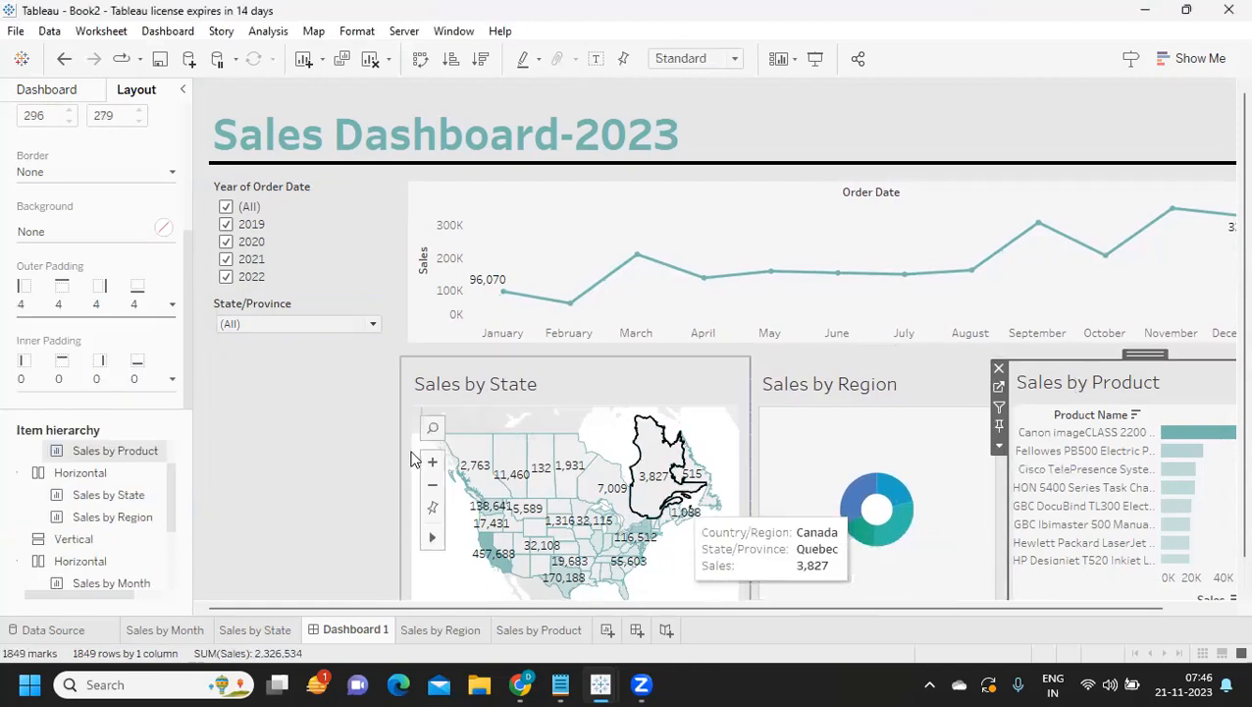
click(136, 306)
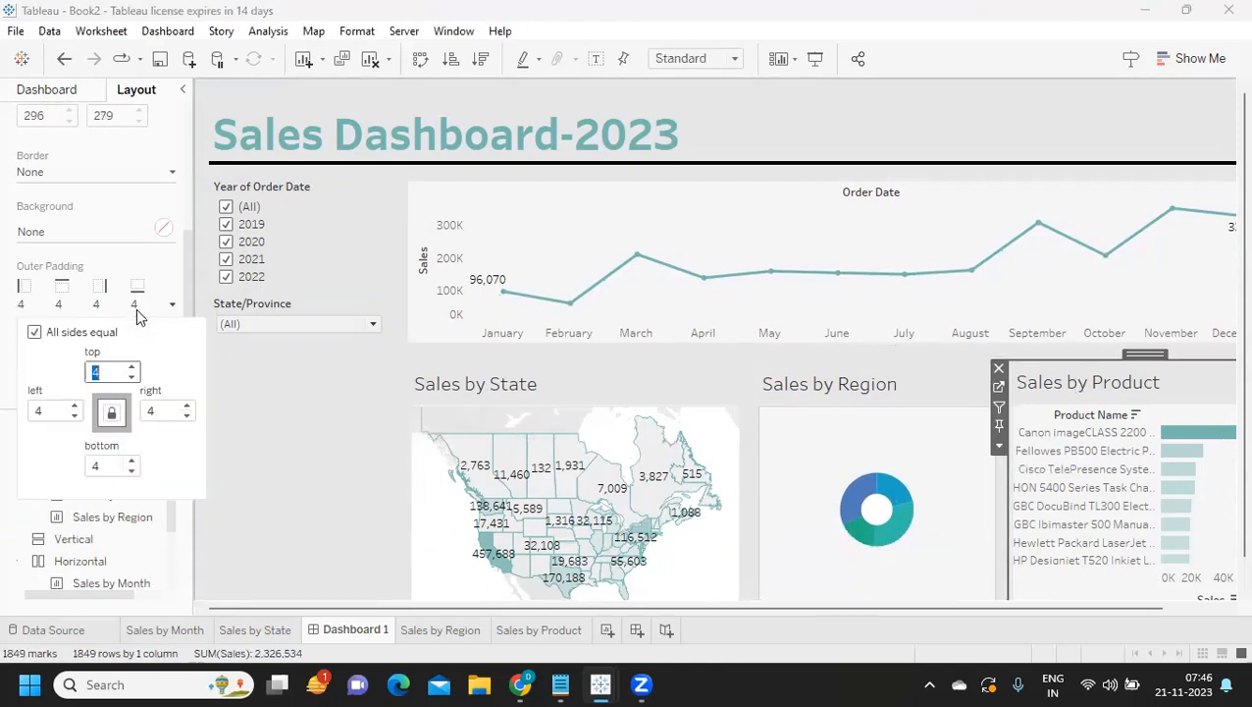
click(131, 369)
click(131, 369)
click(131, 369)
click(132, 369)
click(132, 369)
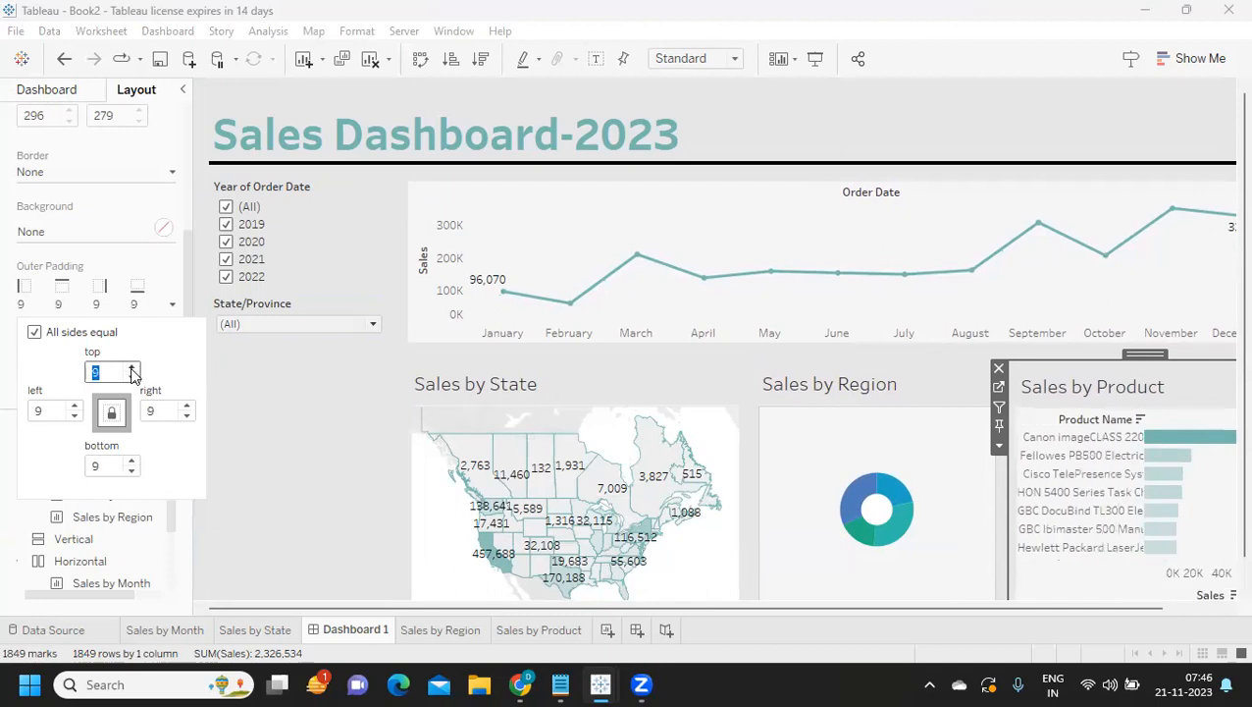
click(132, 369)
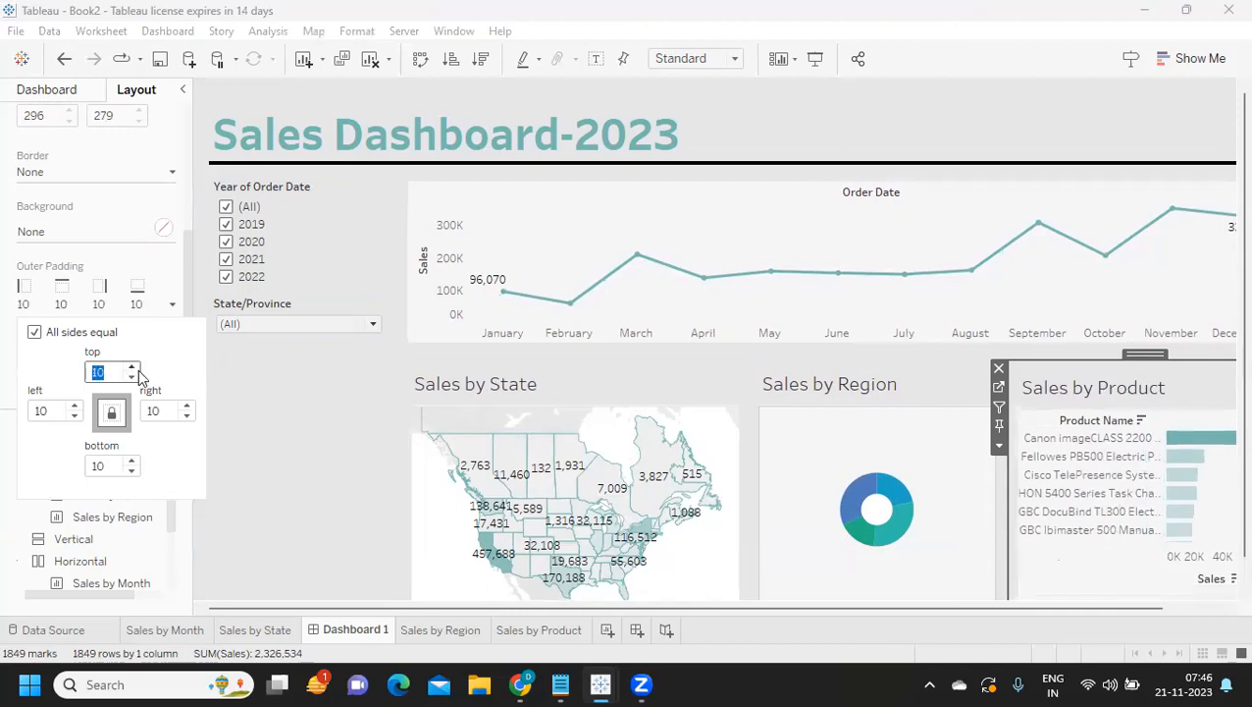
click(366, 212)
click(399, 221)
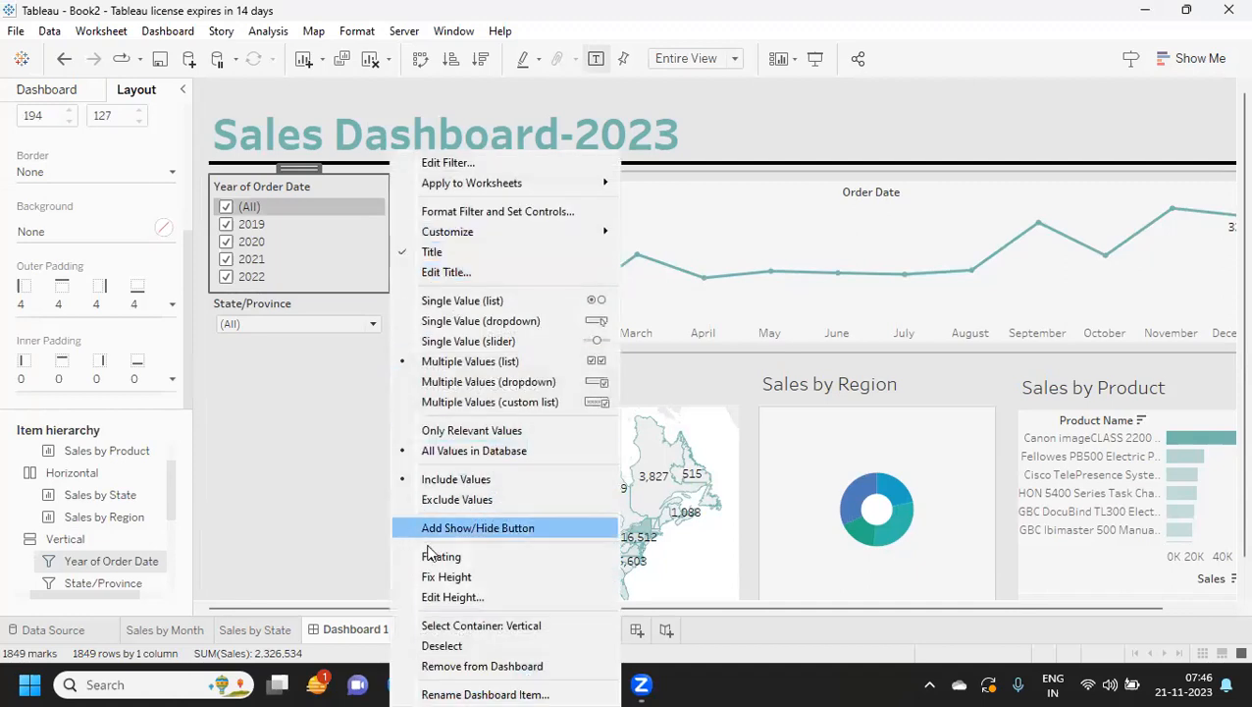
click(461, 626)
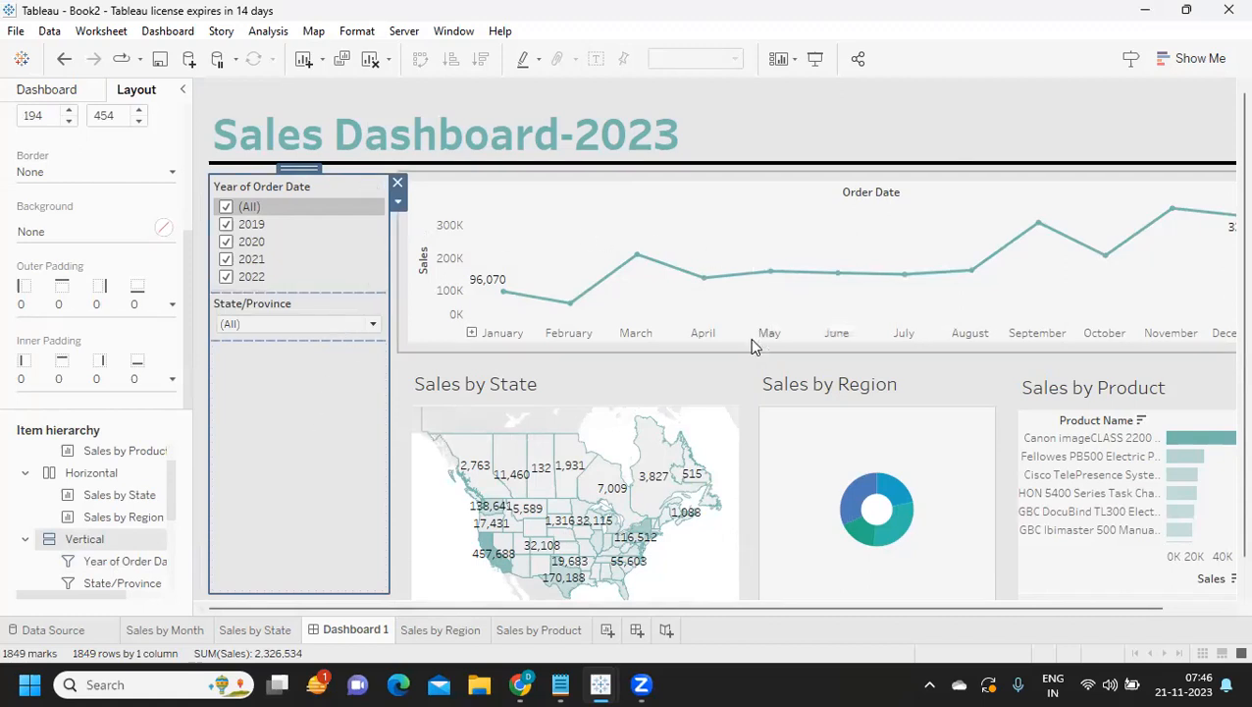
click(403, 299)
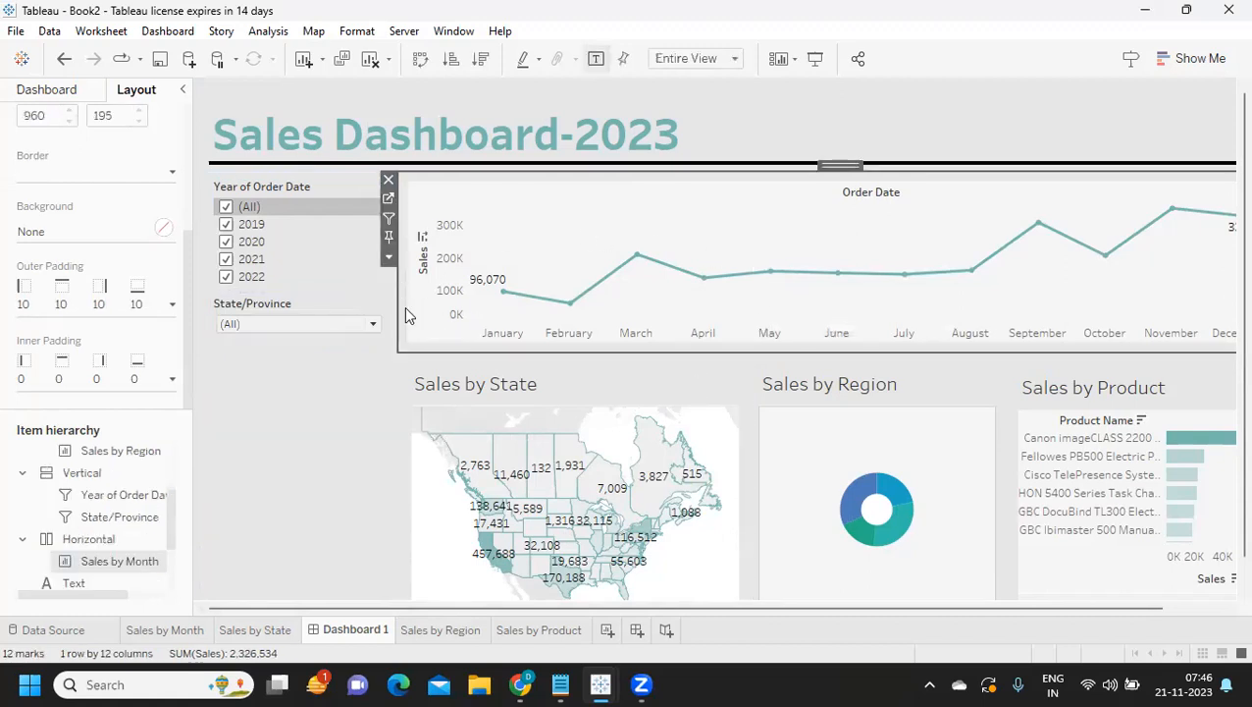
click(79, 174)
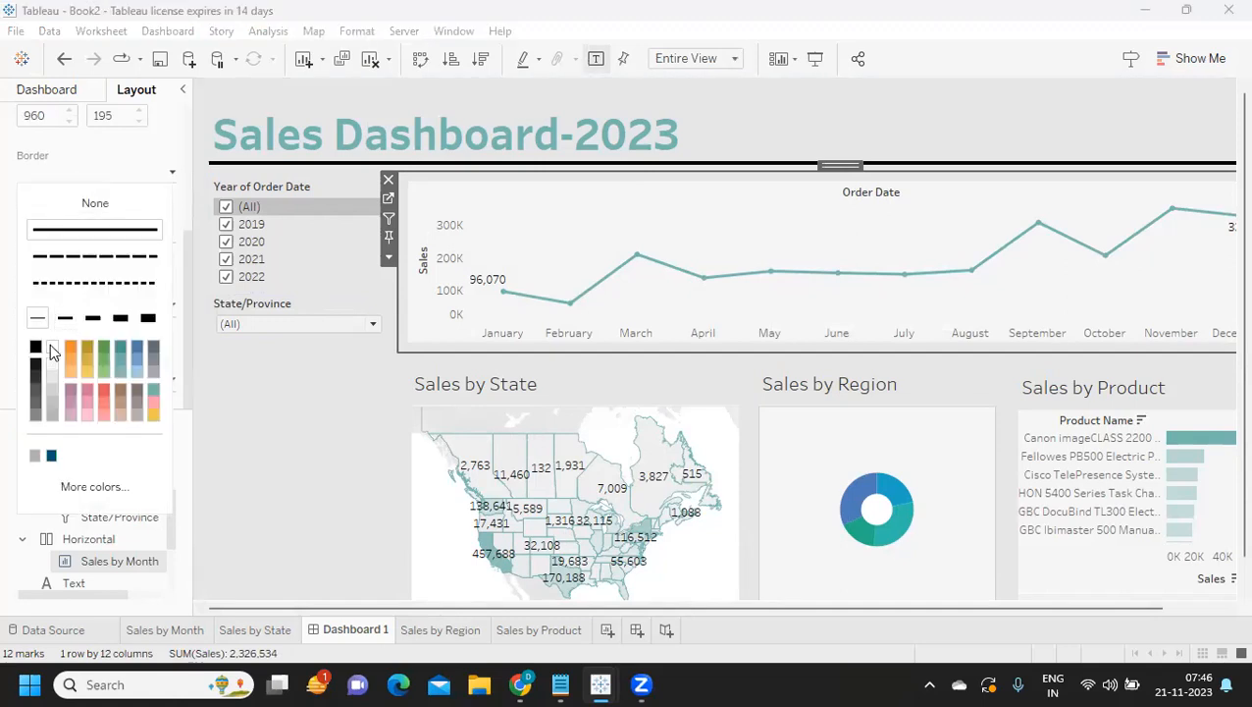
- Give the horizontal container around the Sales by Month chart a thin solid white border
click(387, 261)
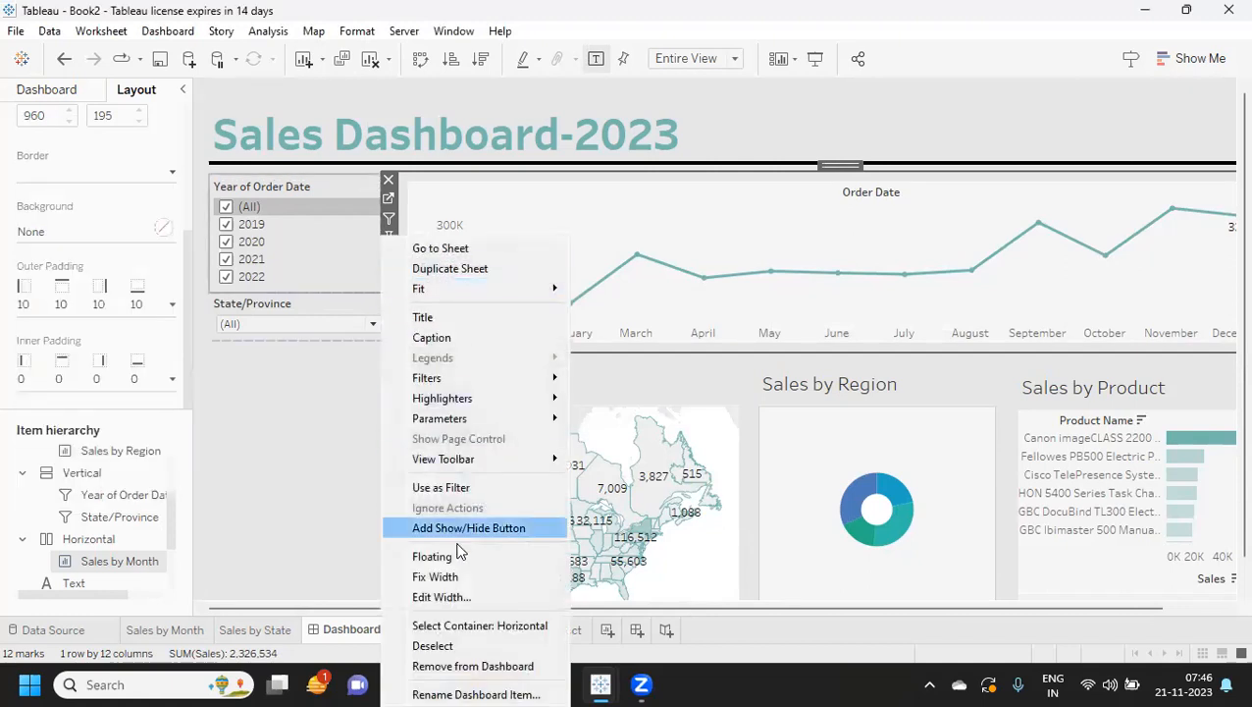
click(456, 625)
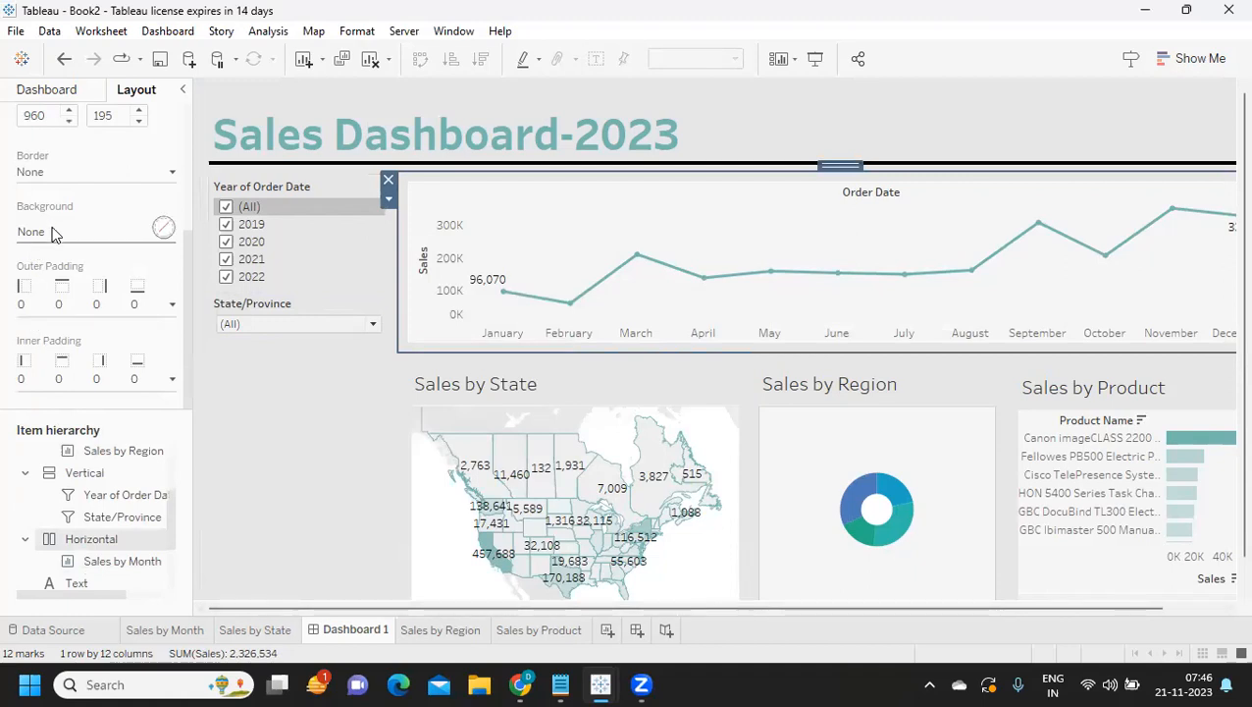
click(85, 173)
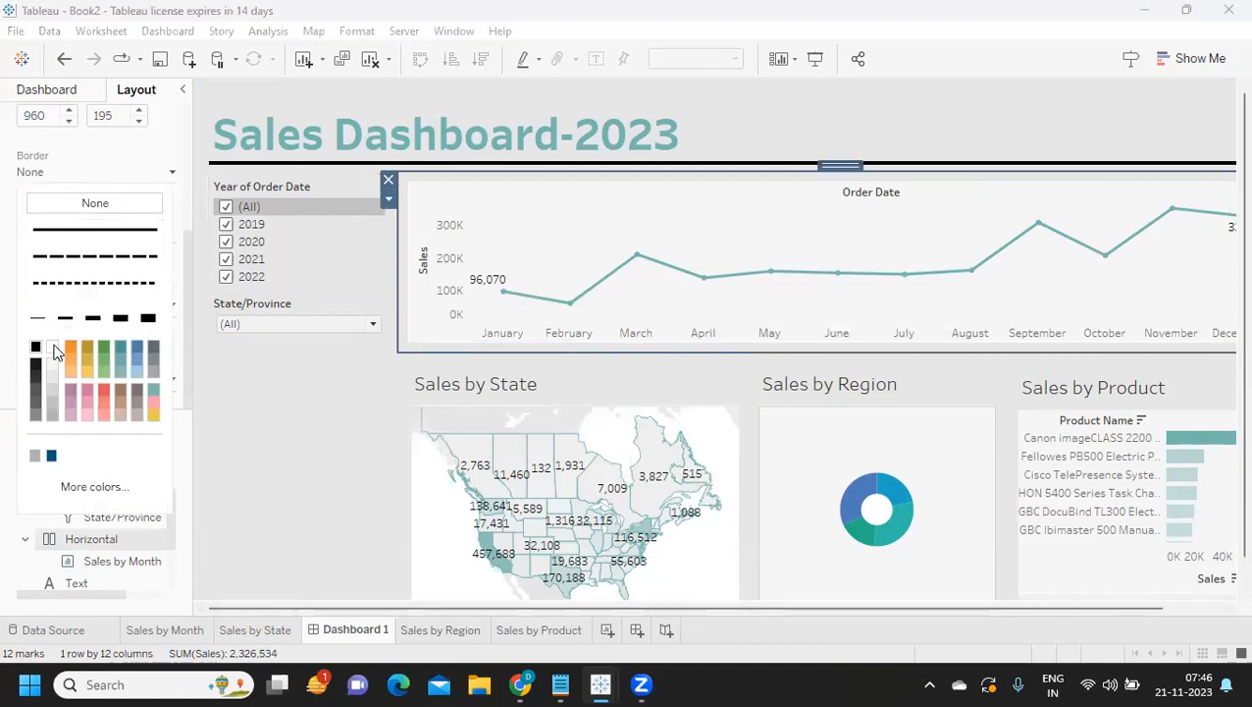
click(329, 373)
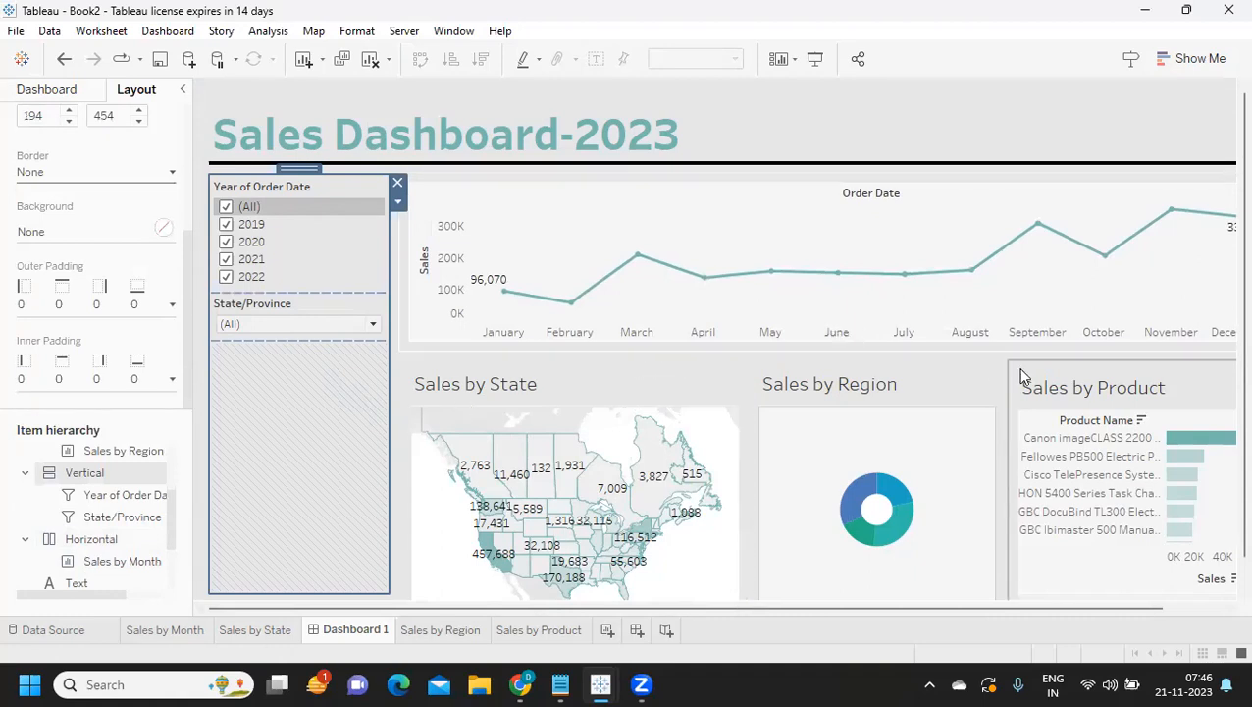
- Set the border of the Sales by Month chart to None
click(800, 131)
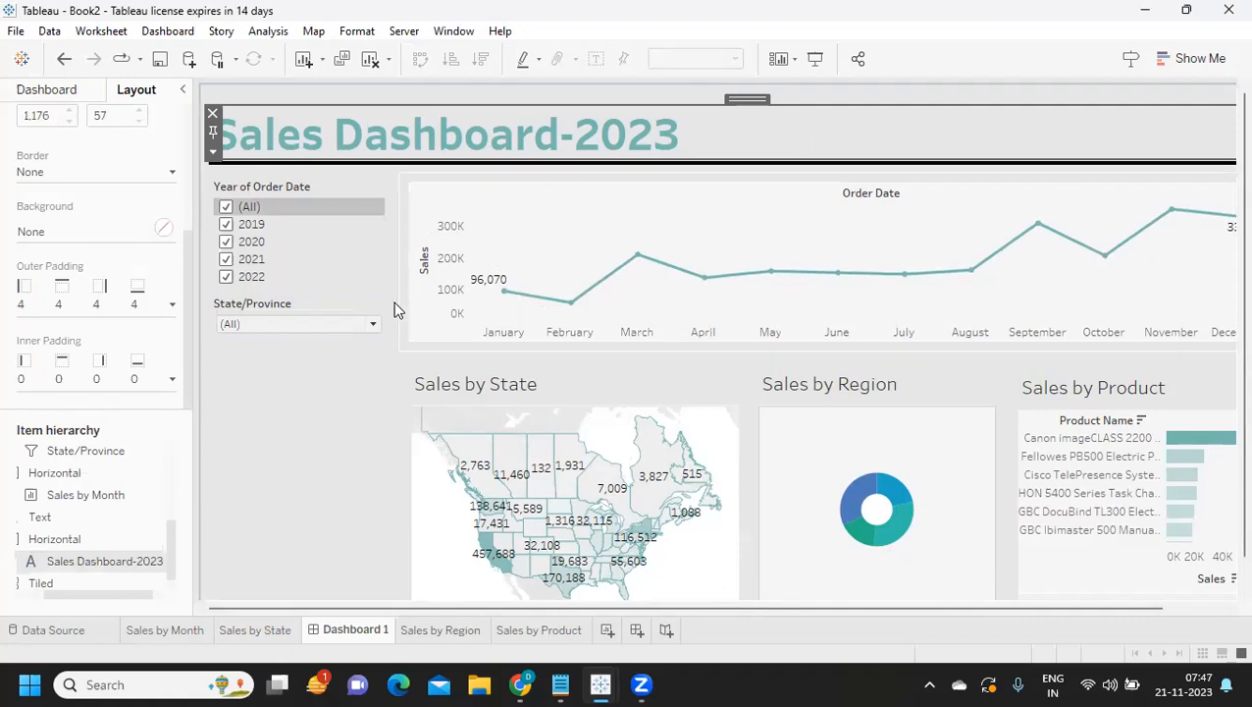
click(294, 274)
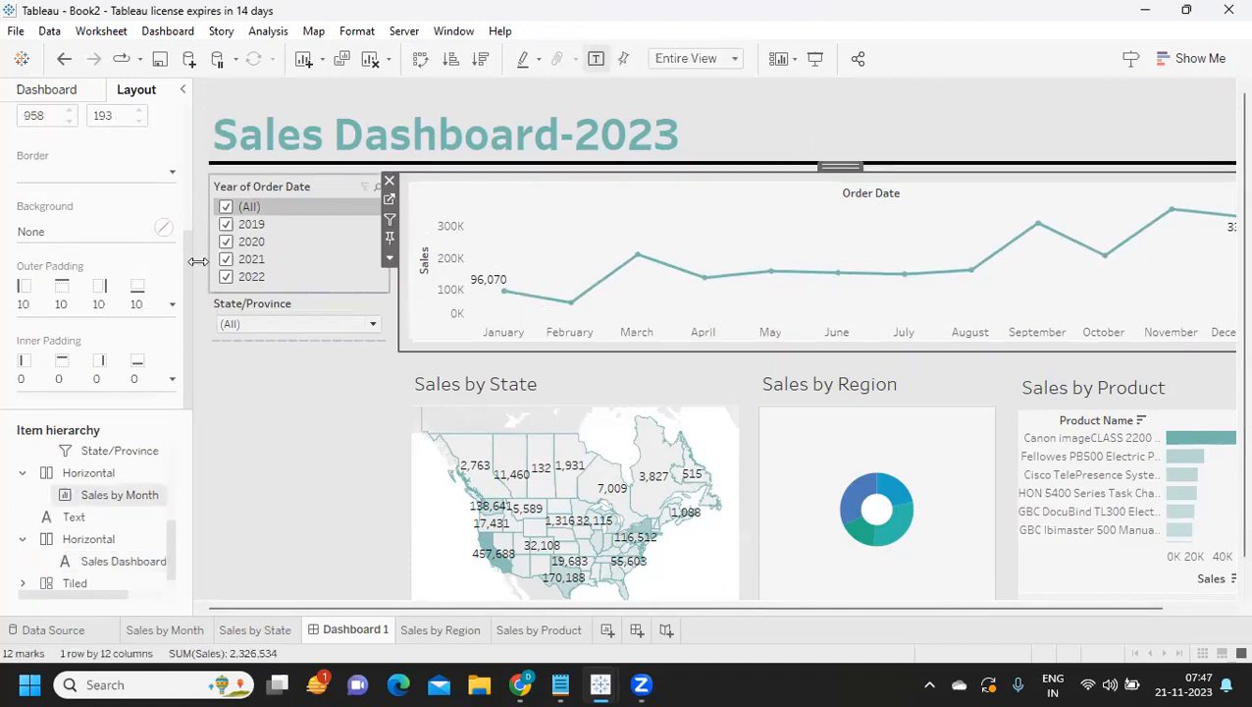
click(30, 172)
click(805, 130)
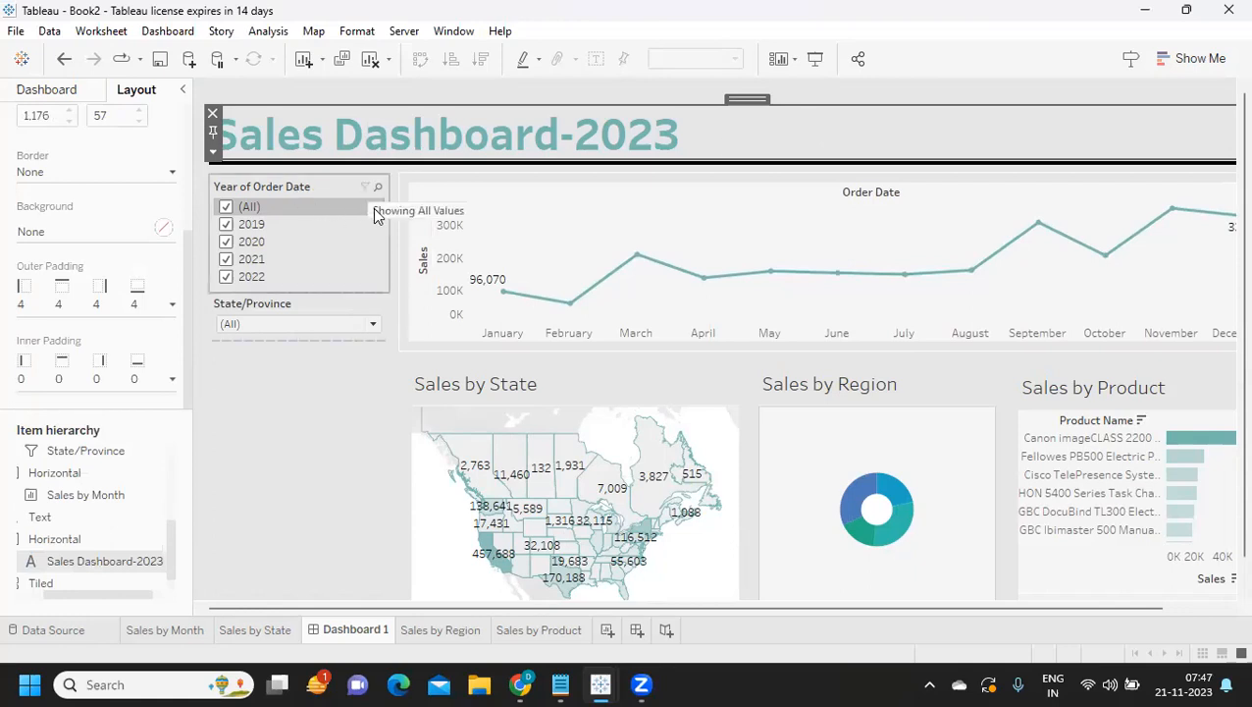
- Set the border of the horizontal container around the Sales by Month chart to None
click(400, 218)
click(316, 271)
click(387, 257)
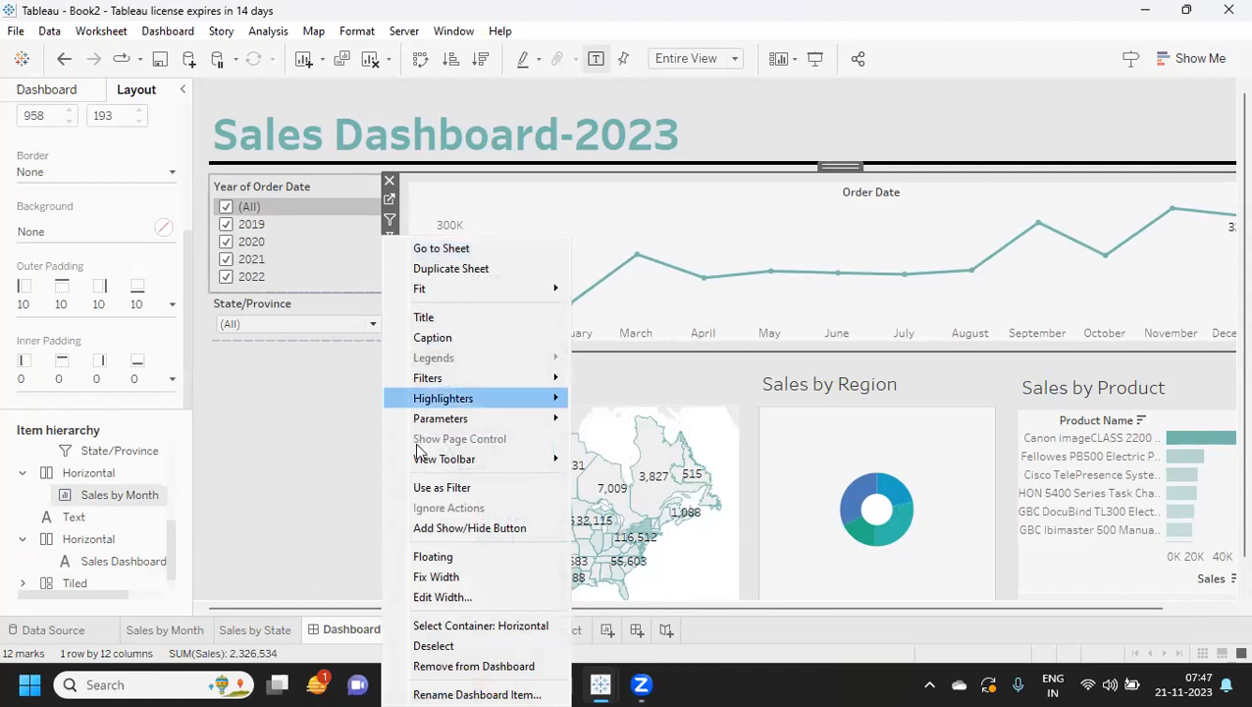
click(423, 625)
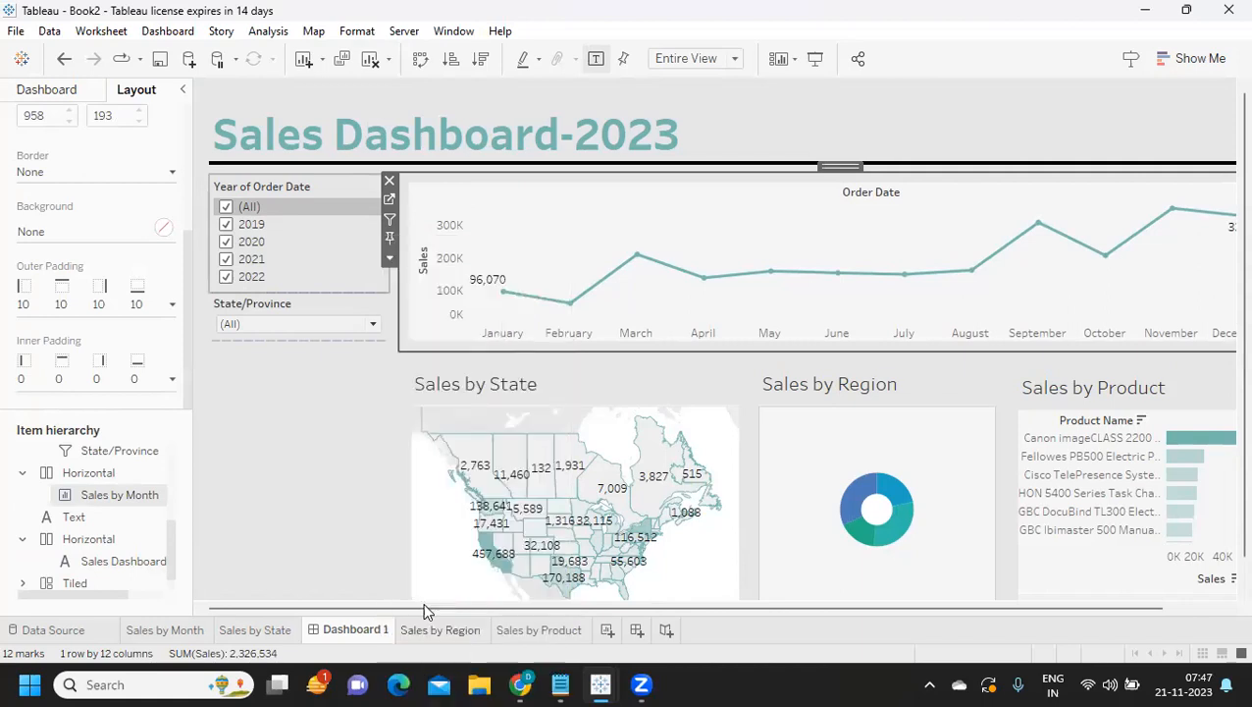
click(79, 172)
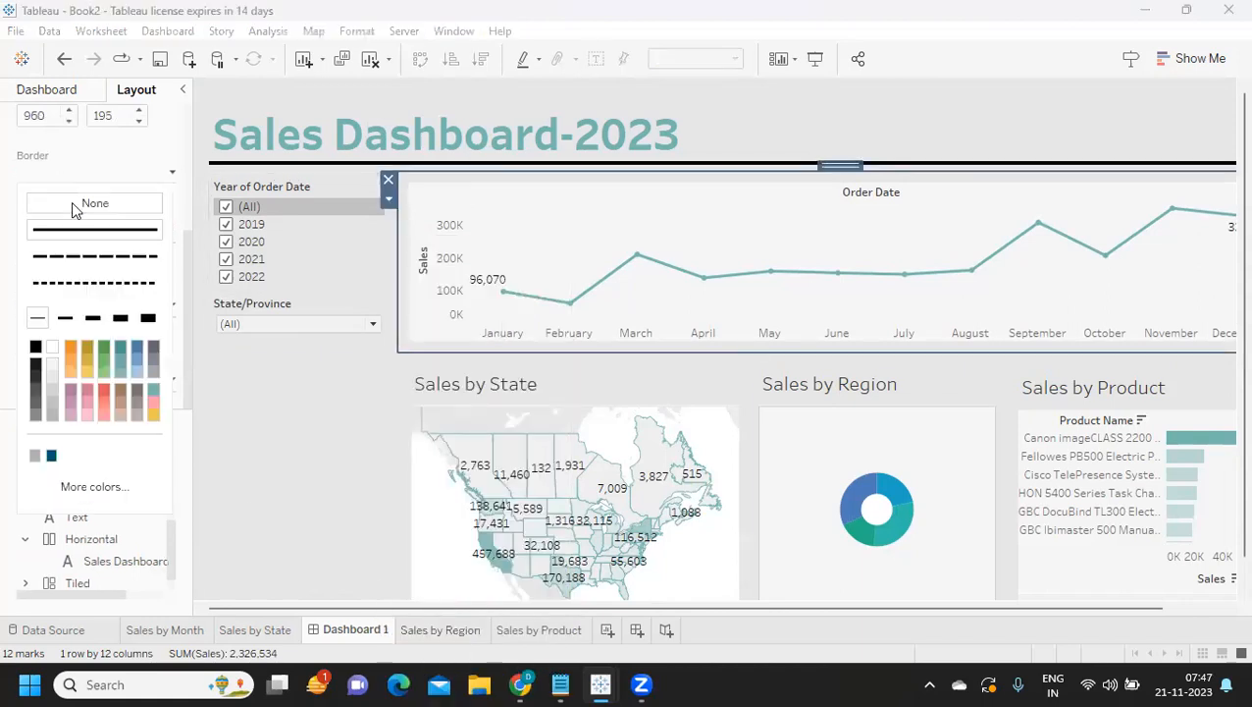
click(253, 385)
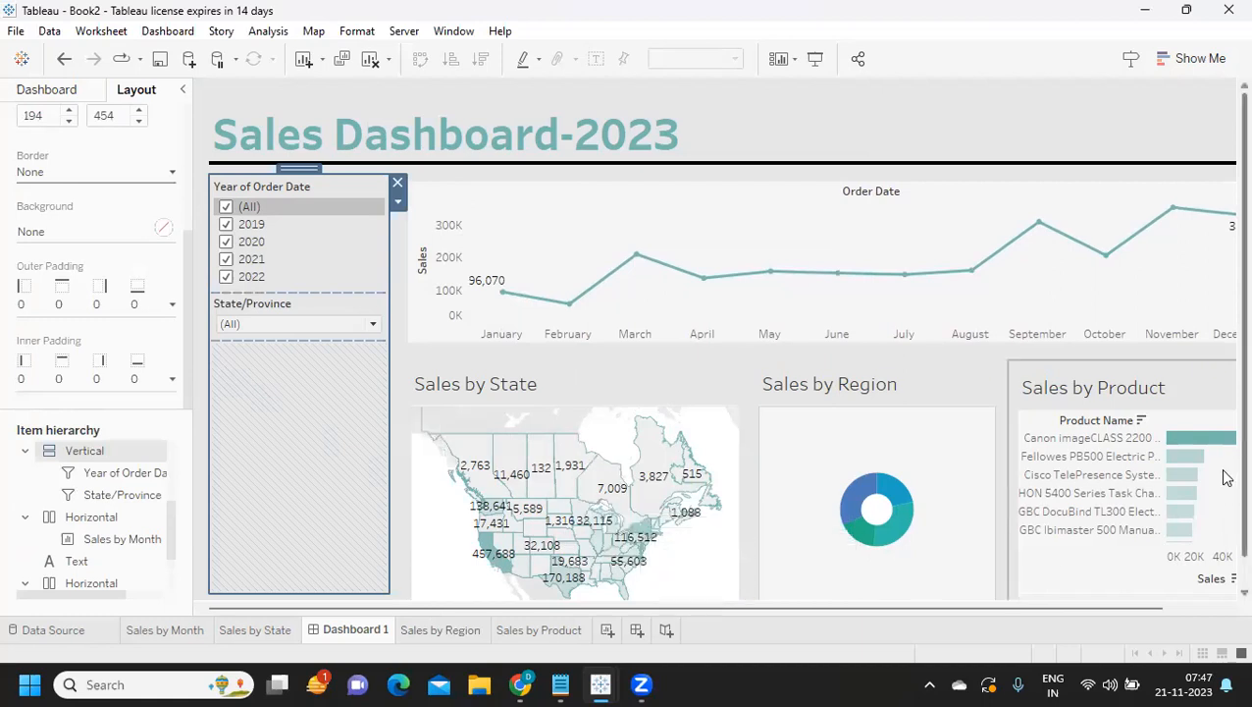
- Format the Sales by State title text in the dashboard's teal color and make it bold
scroll(1178, 459, down, 5)
scroll(997, 512, down, 2)
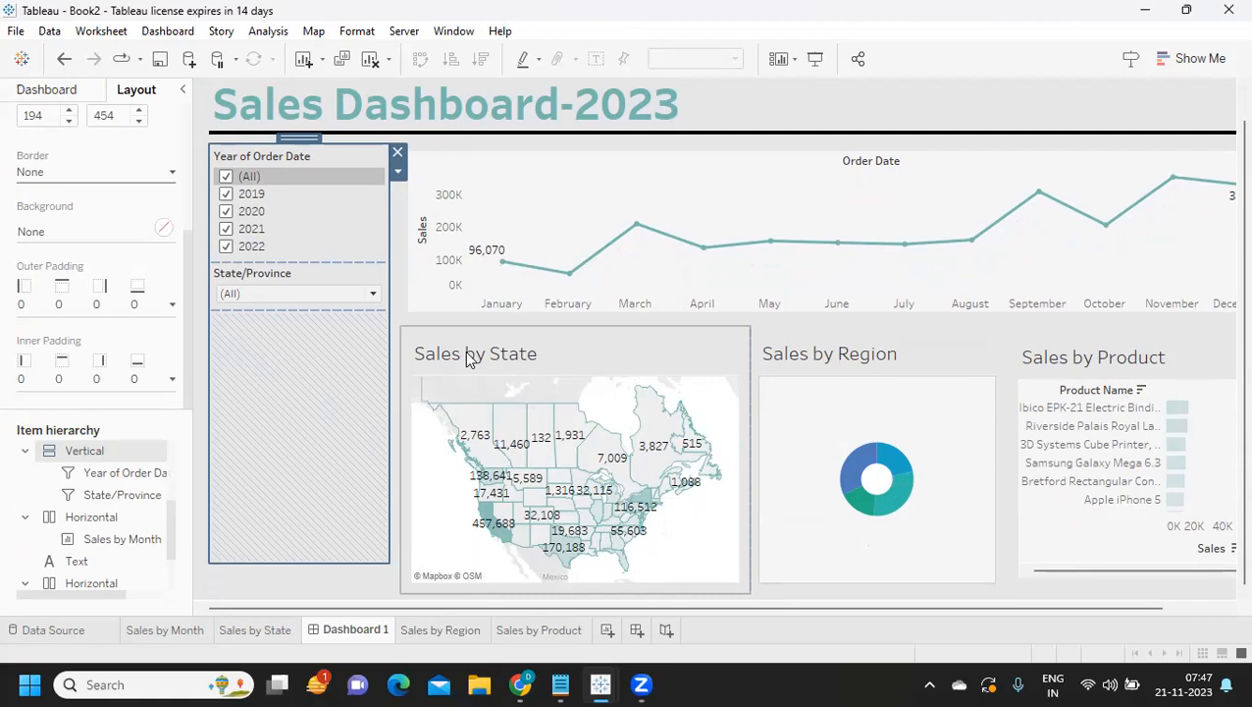
scroll(486, 348, up, 2)
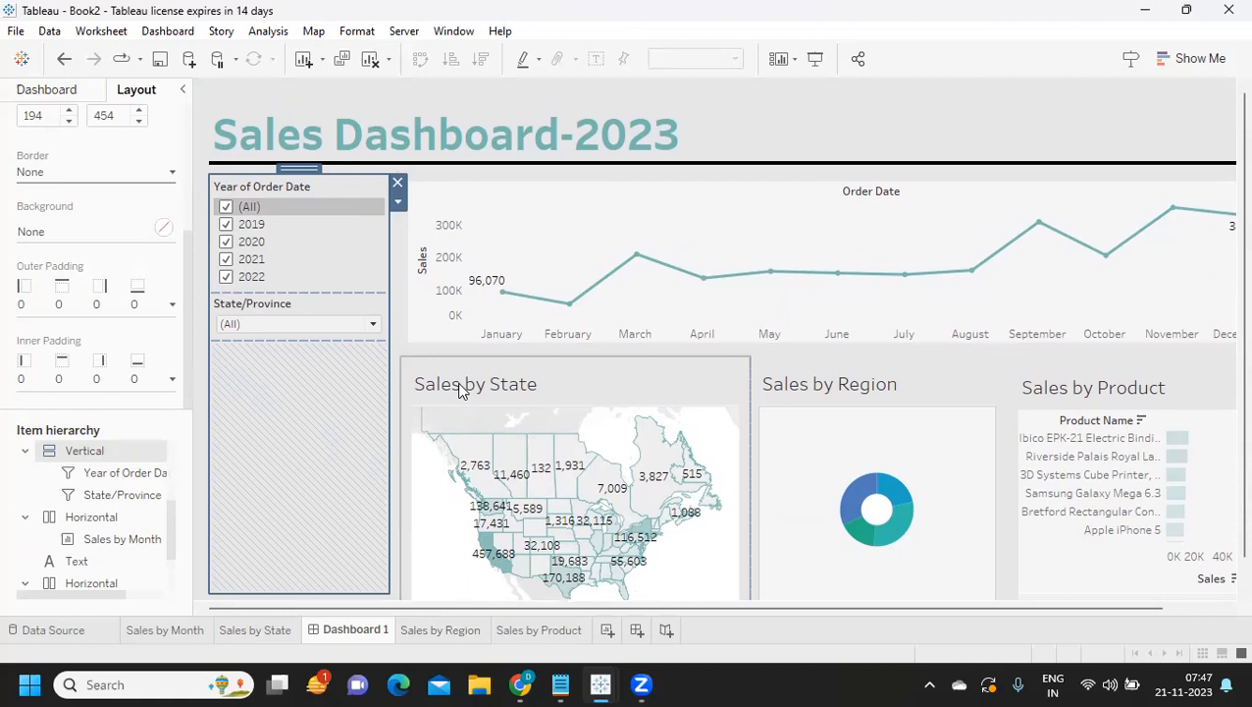
double_click(462, 388)
drag(821, 393, 606, 393)
click(942, 363)
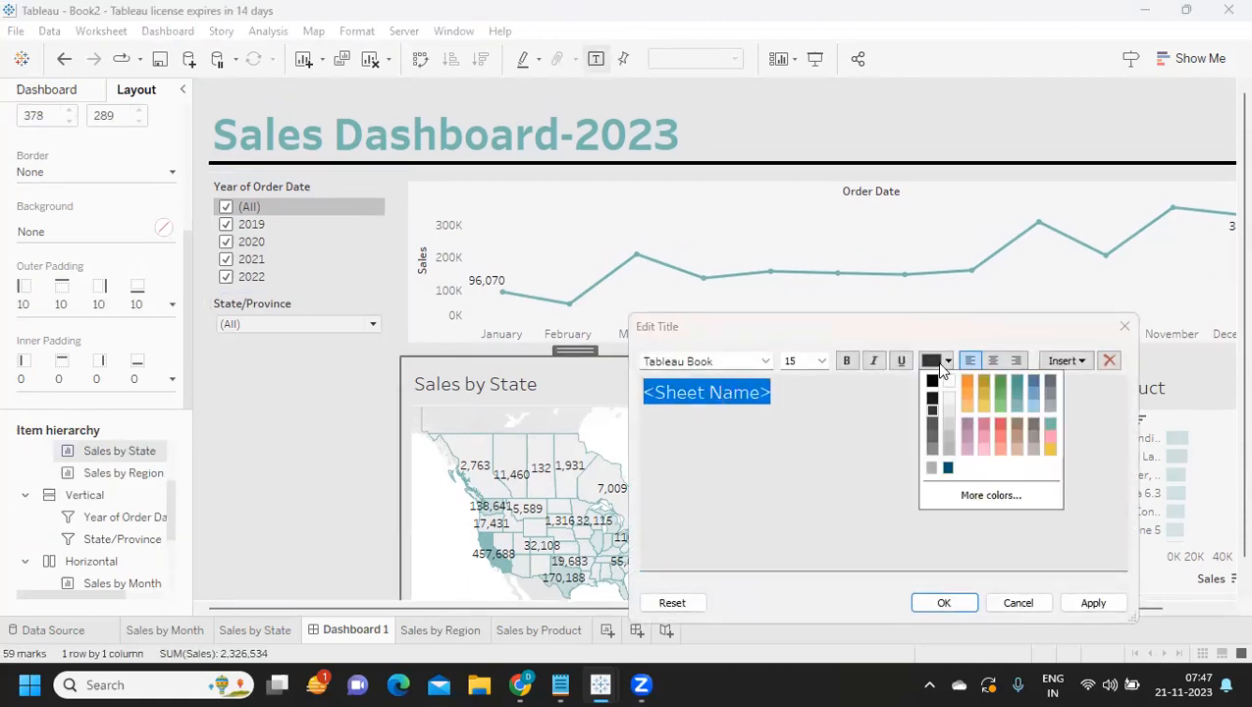
click(1050, 424)
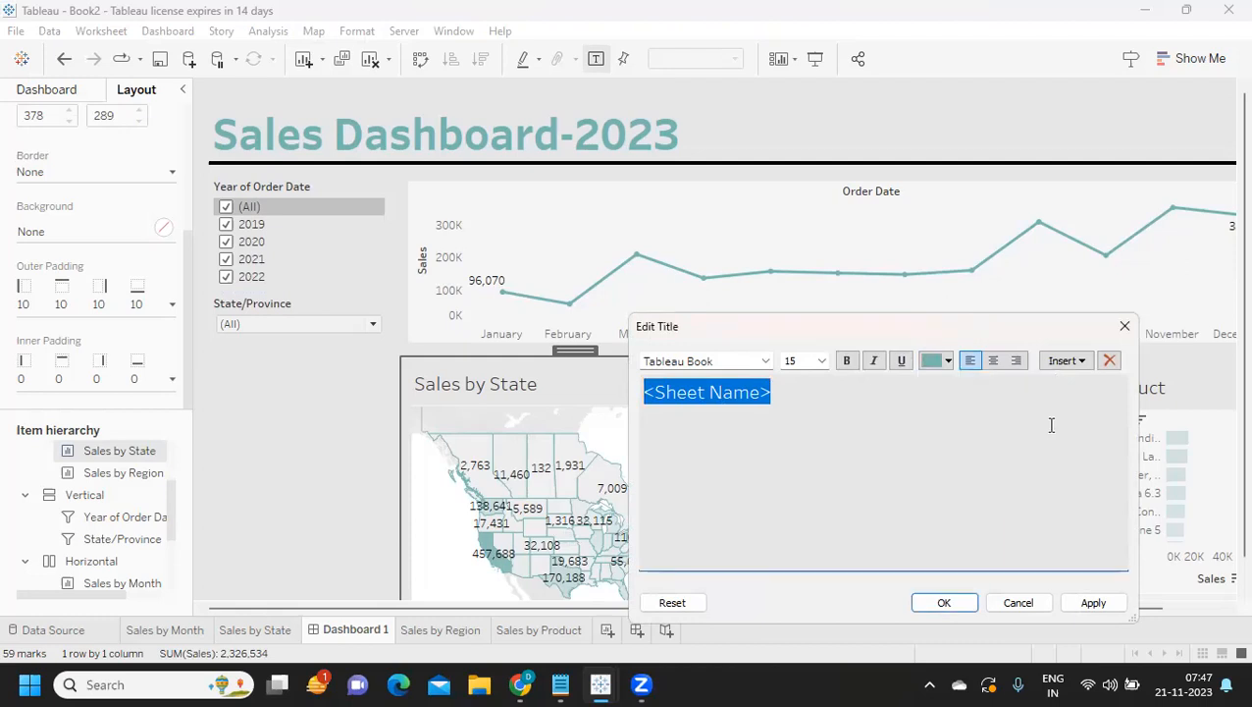
click(1090, 604)
click(846, 360)
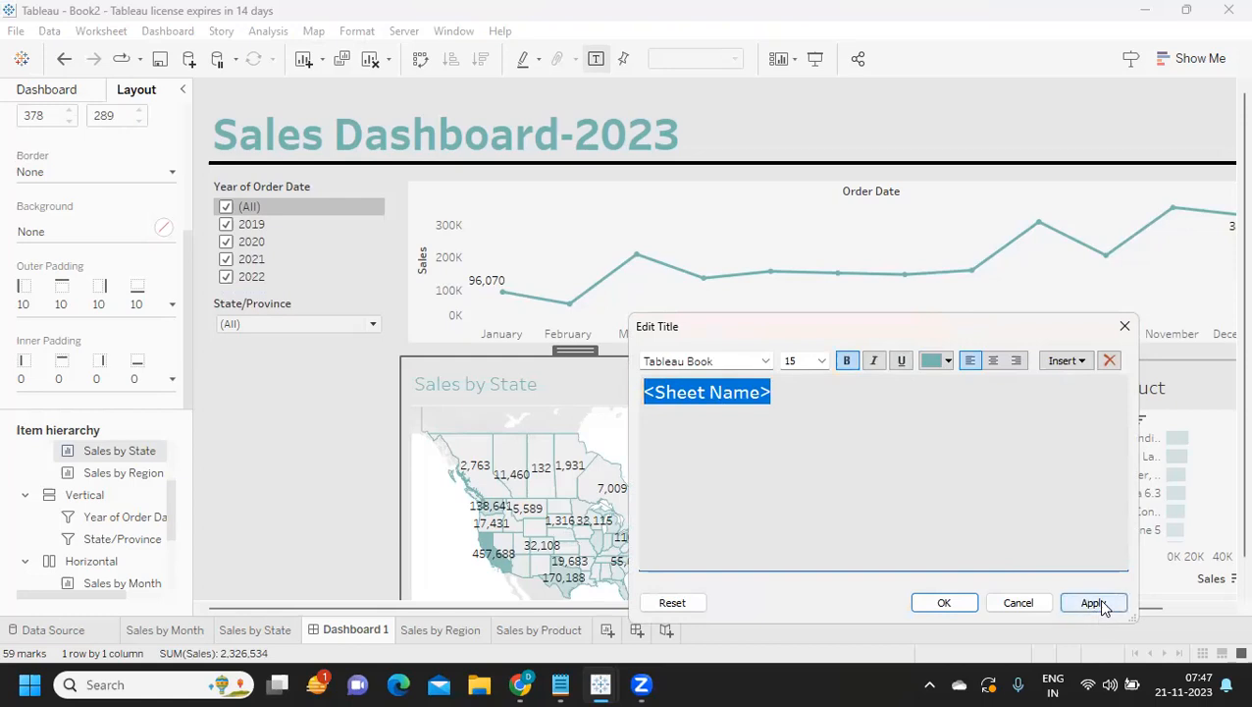
click(1099, 601)
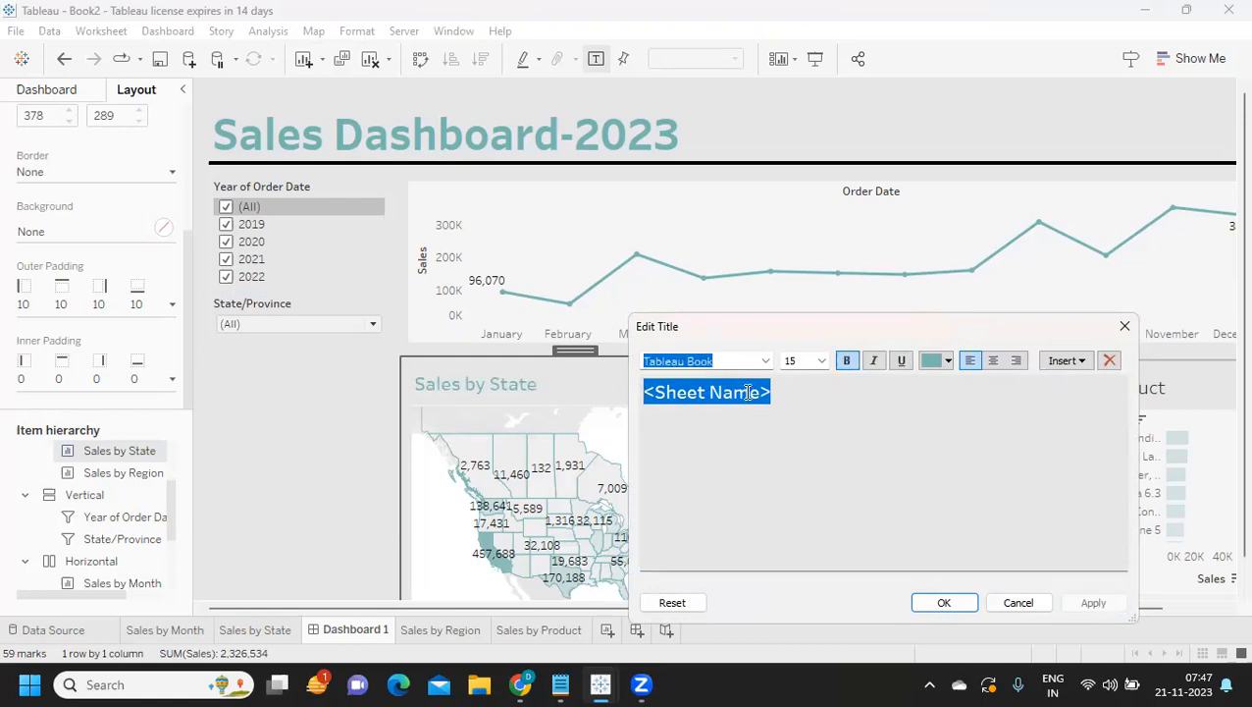
- Set the font size of the Sales by State title to 18
click(821, 361)
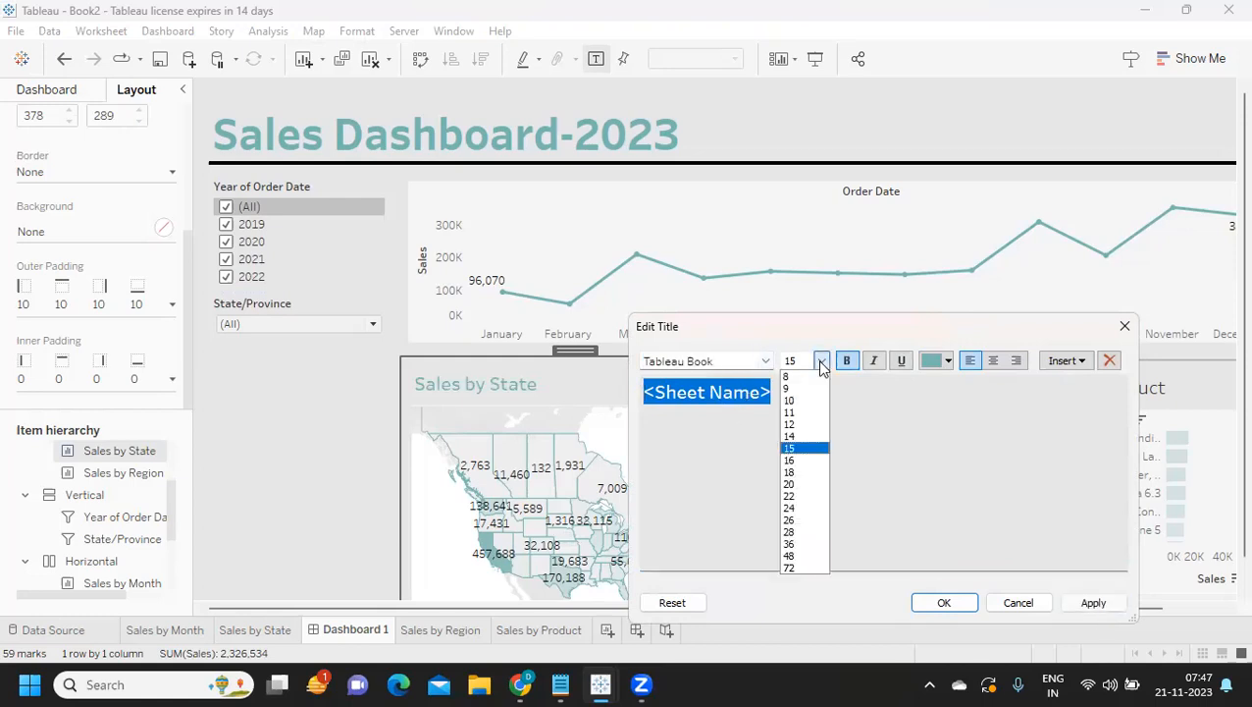
click(805, 473)
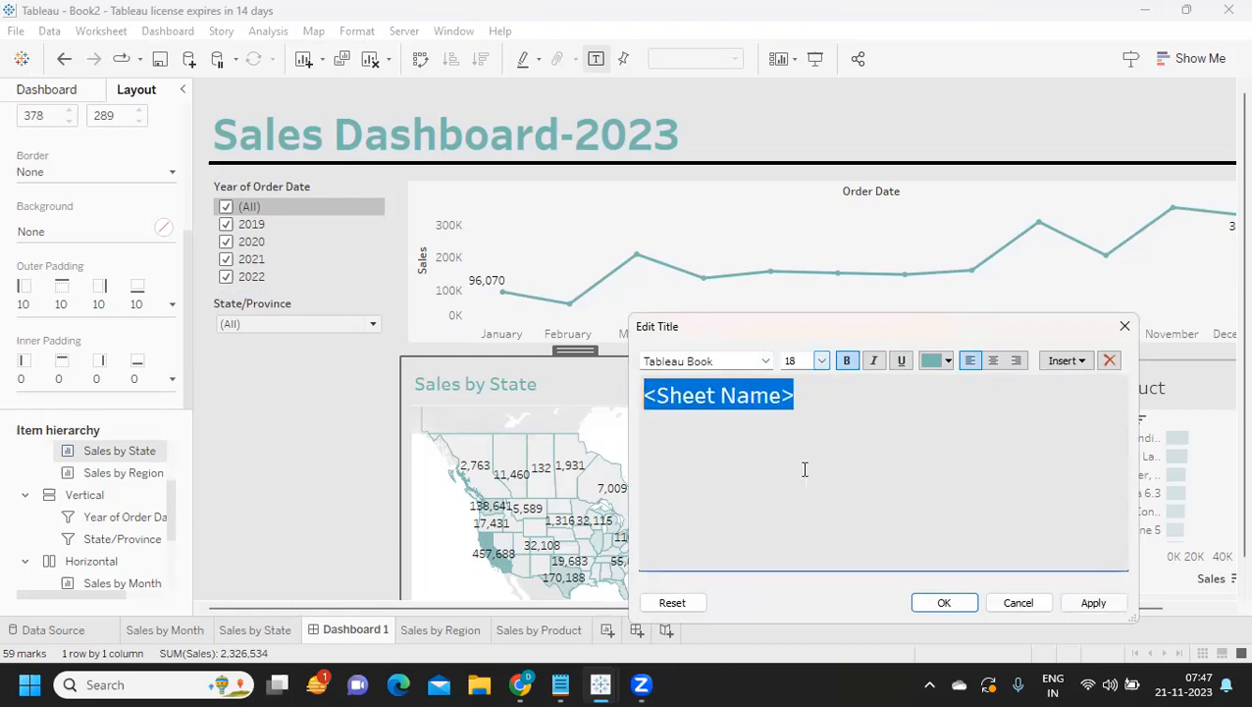
click(1078, 605)
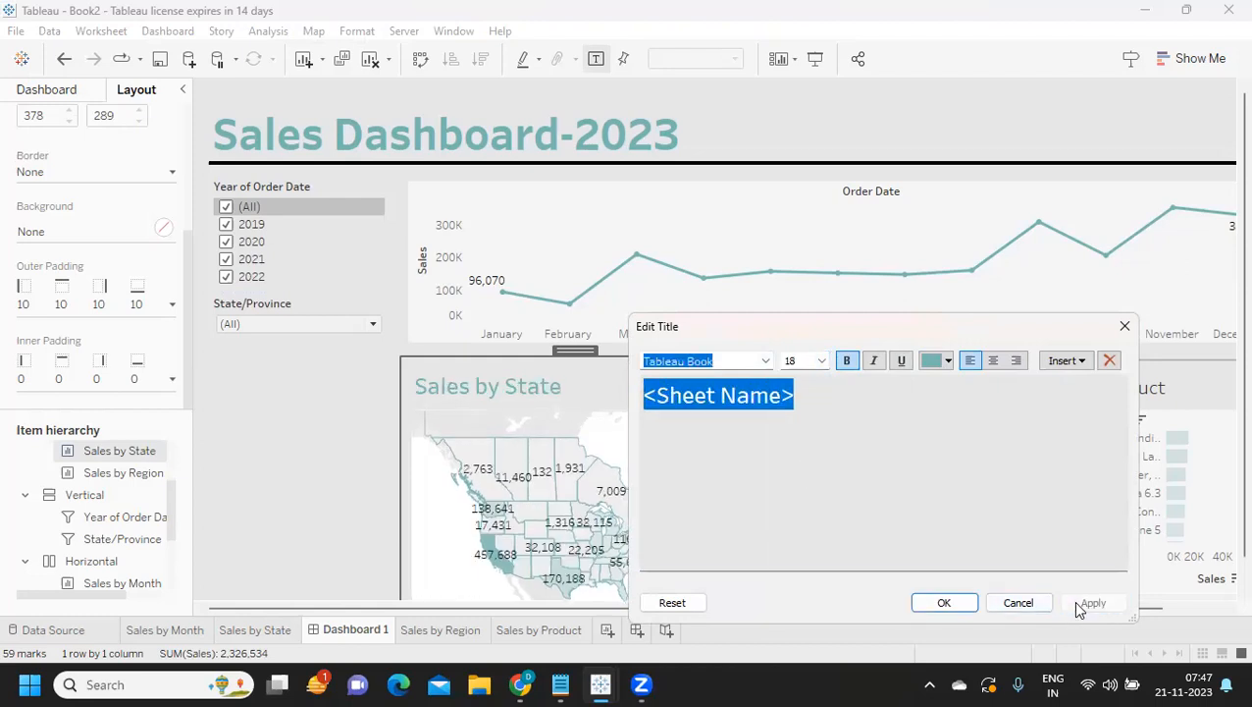
click(942, 602)
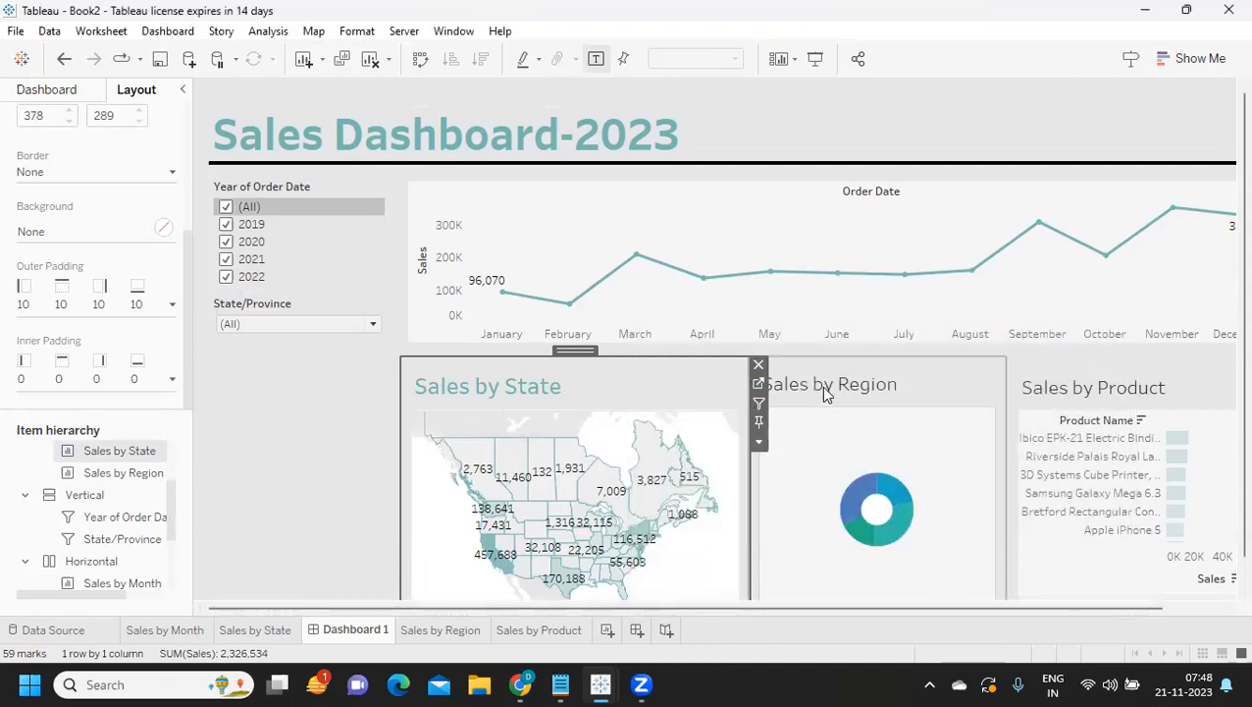
- Set the font size of the Sales by State title to 16
double_click(477, 391)
drag(857, 403, 616, 404)
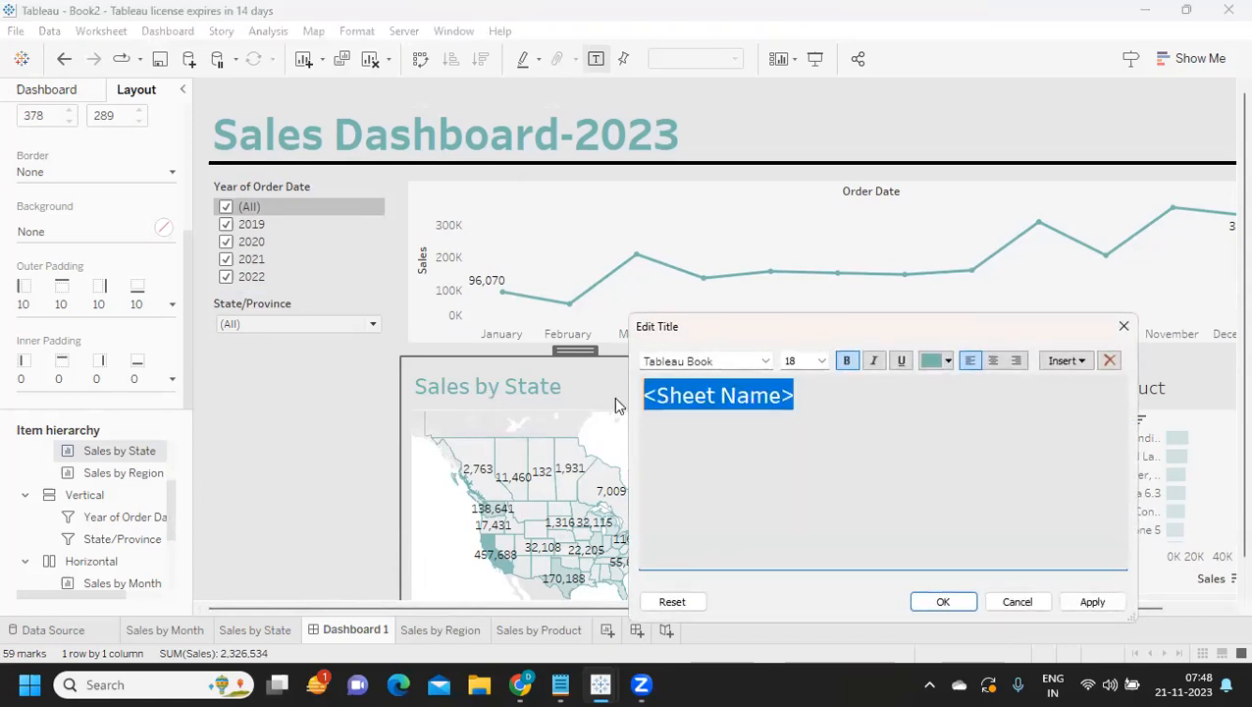
click(821, 360)
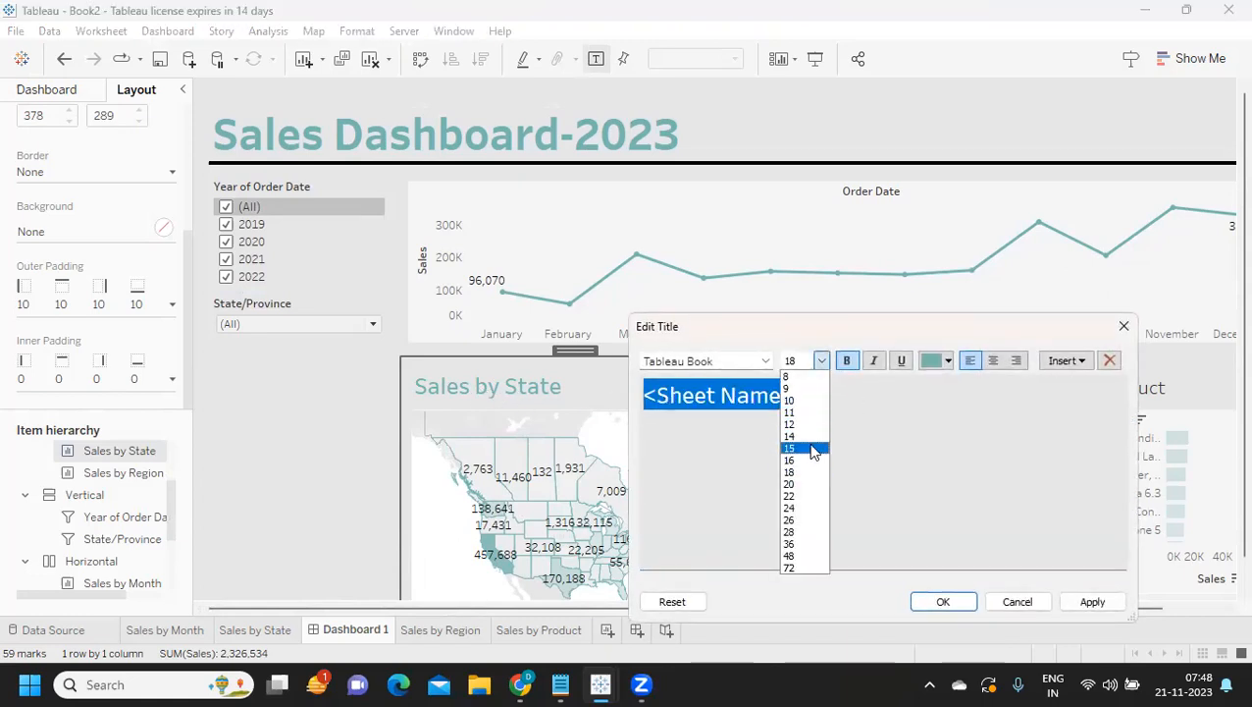
click(810, 459)
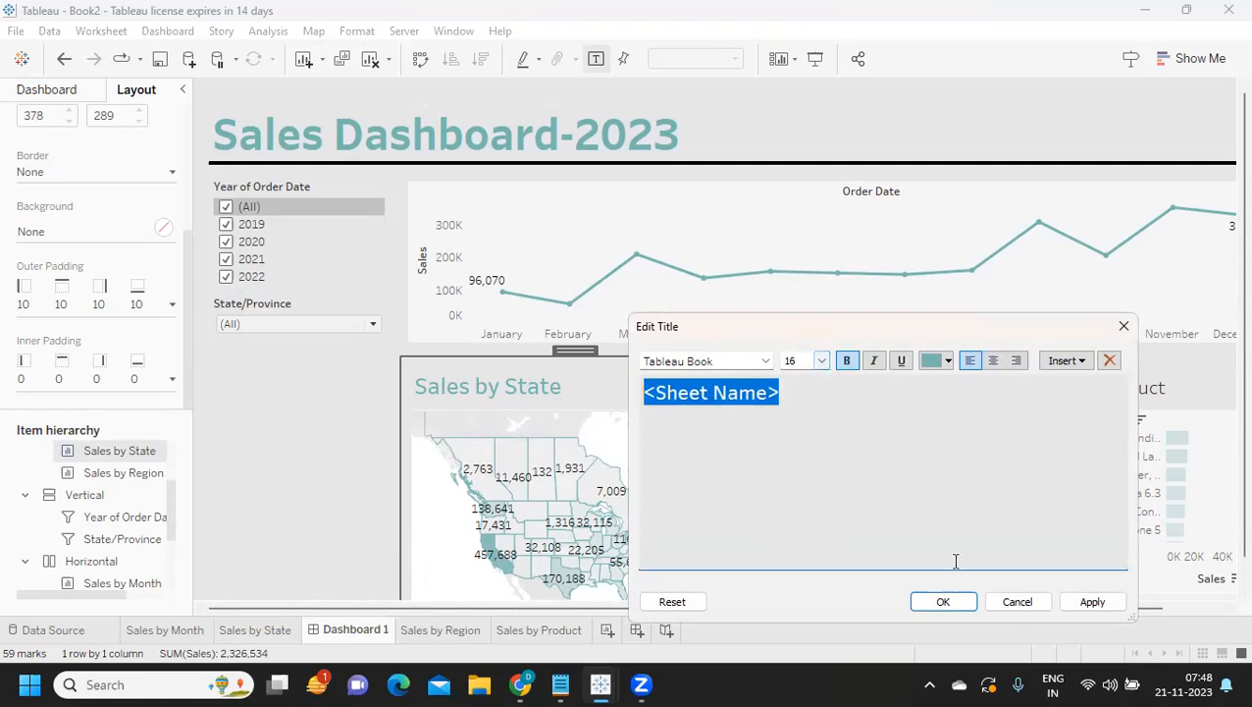
click(1087, 600)
click(942, 602)
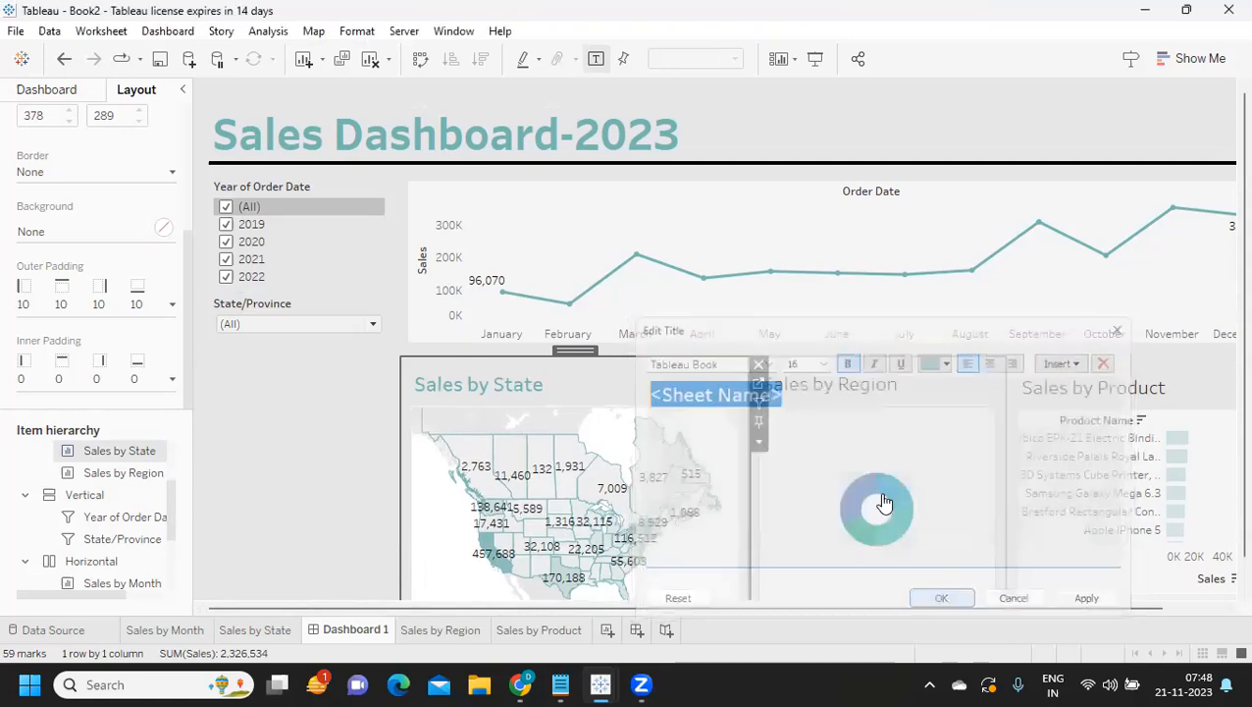
- Format the Sales by Region title at font size 16 in the dashboard's teal color and make it bold
double_click(855, 393)
drag(862, 396, 609, 391)
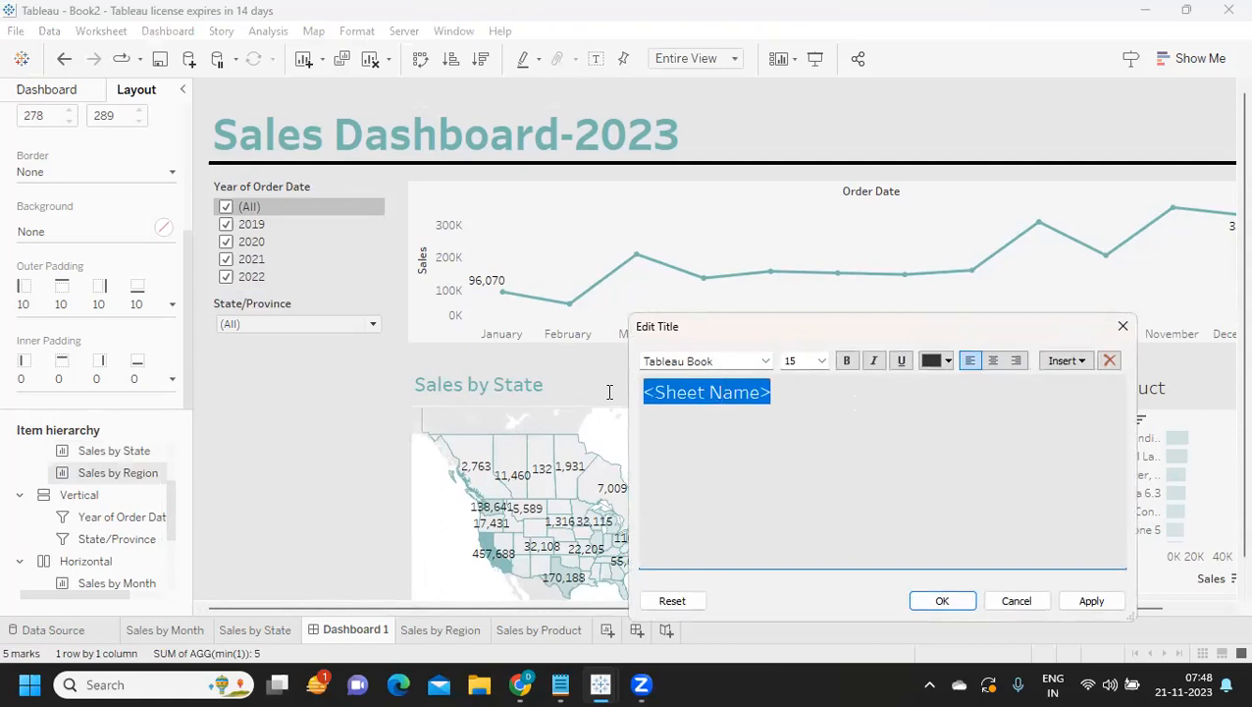
click(820, 360)
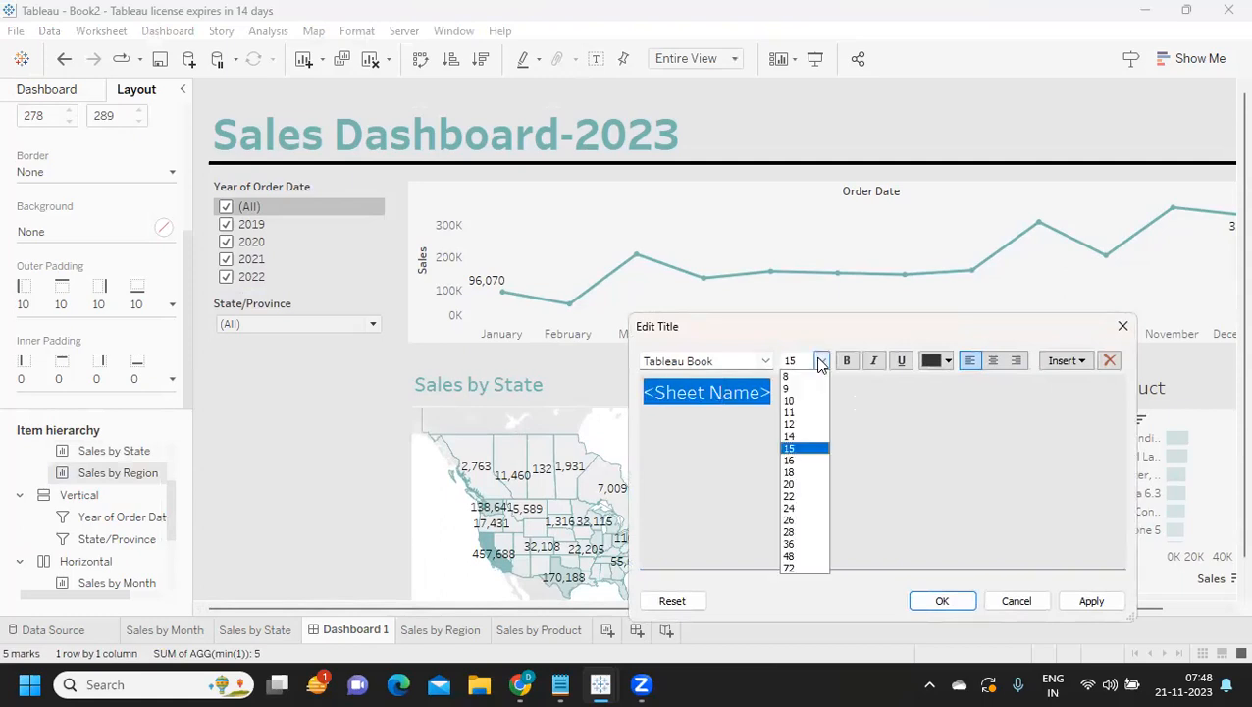
click(805, 460)
click(932, 360)
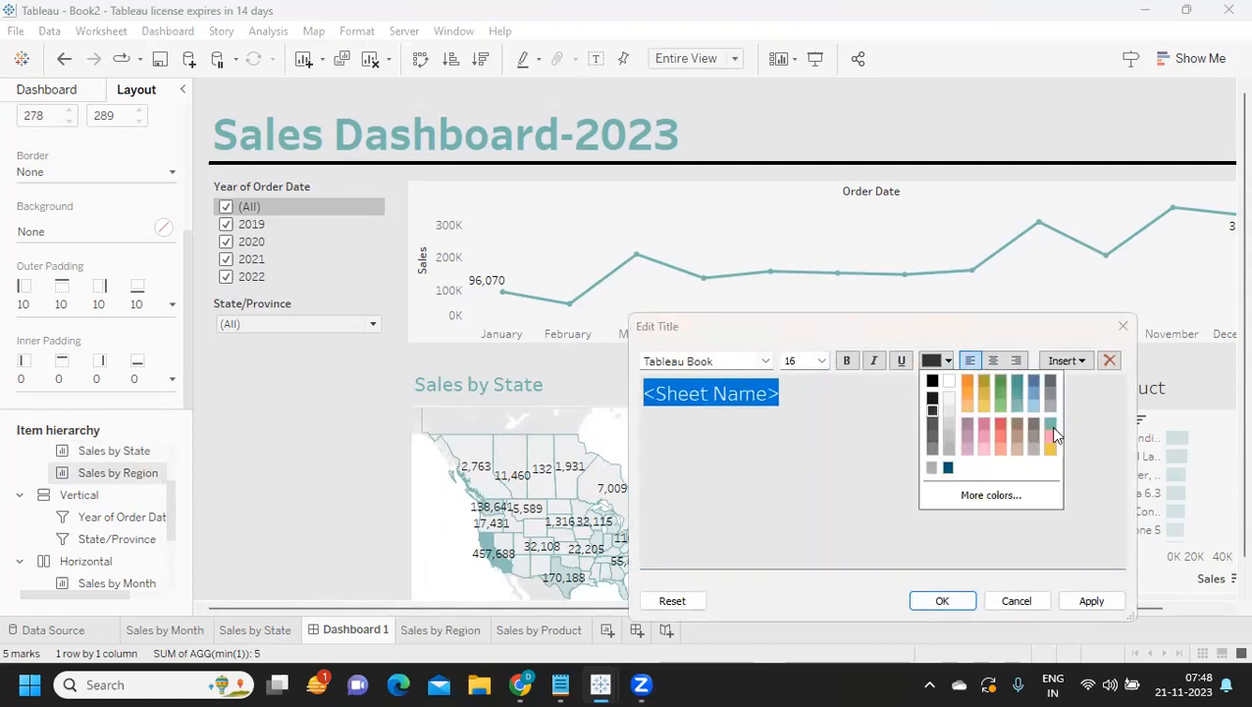
click(1051, 428)
click(846, 361)
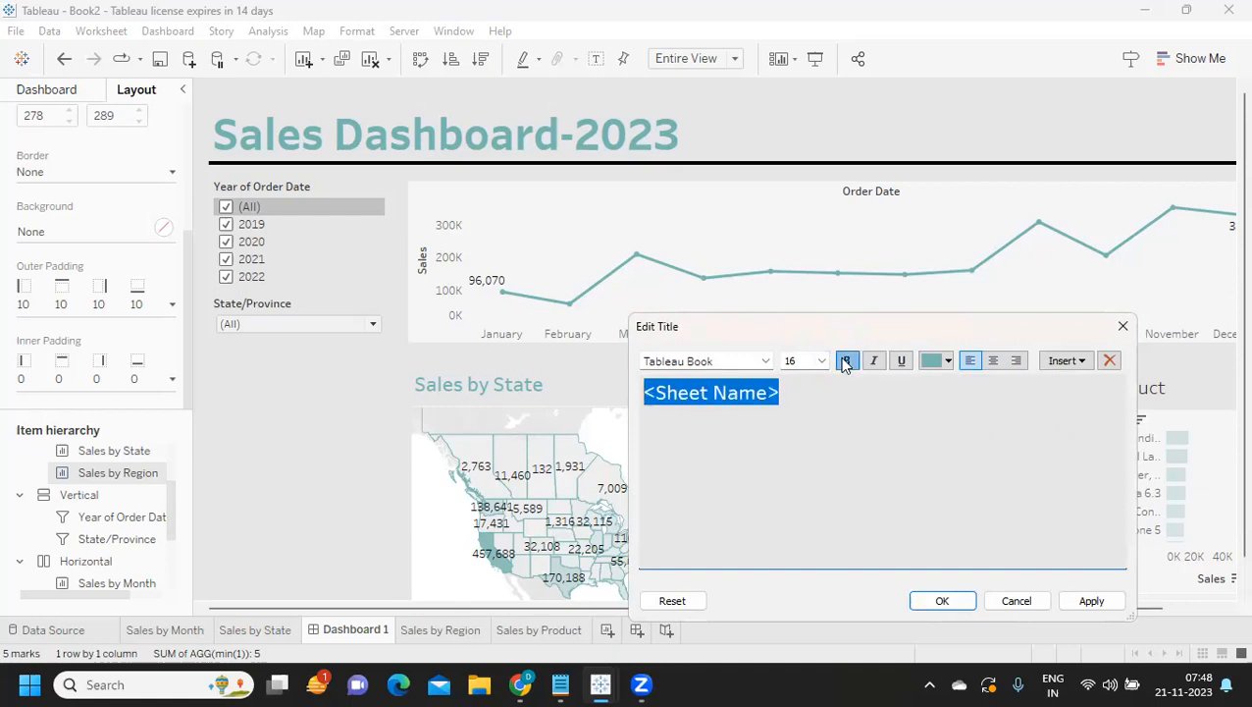
- Set the Sales by Region title font to Tableau Bold and apply the title formatting
click(766, 362)
scroll(719, 120, up, 2)
click(707, 63)
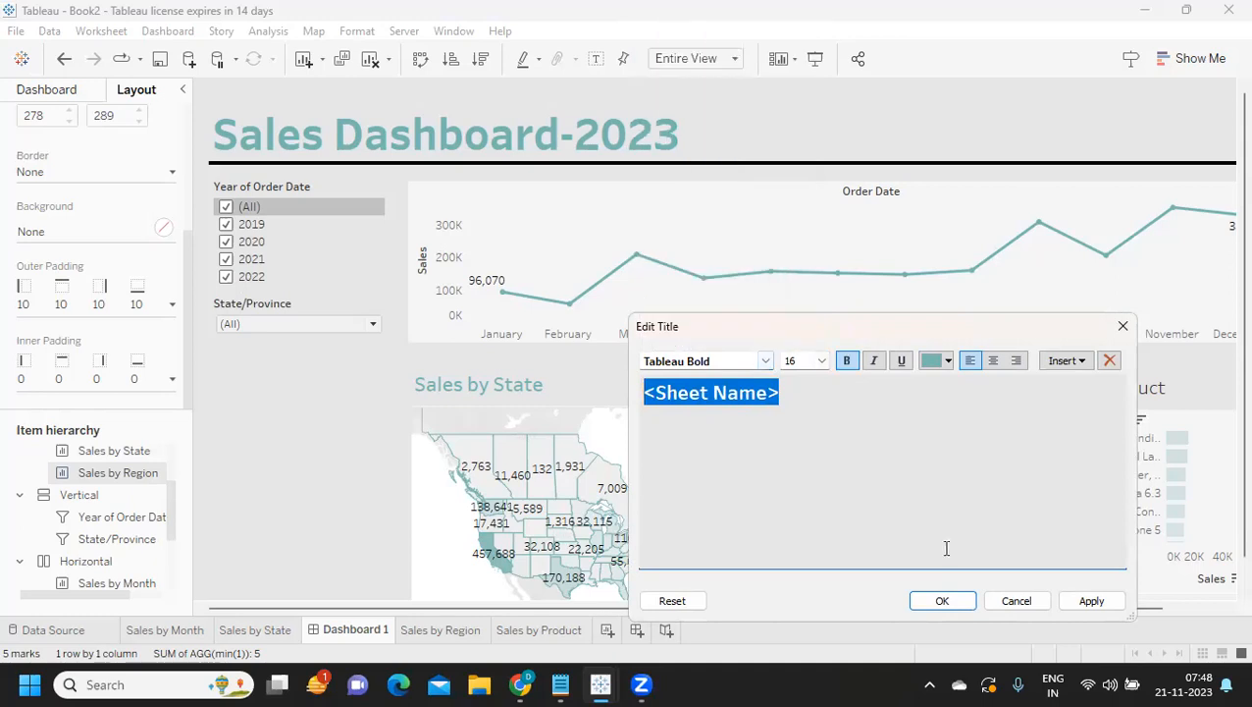
click(1088, 602)
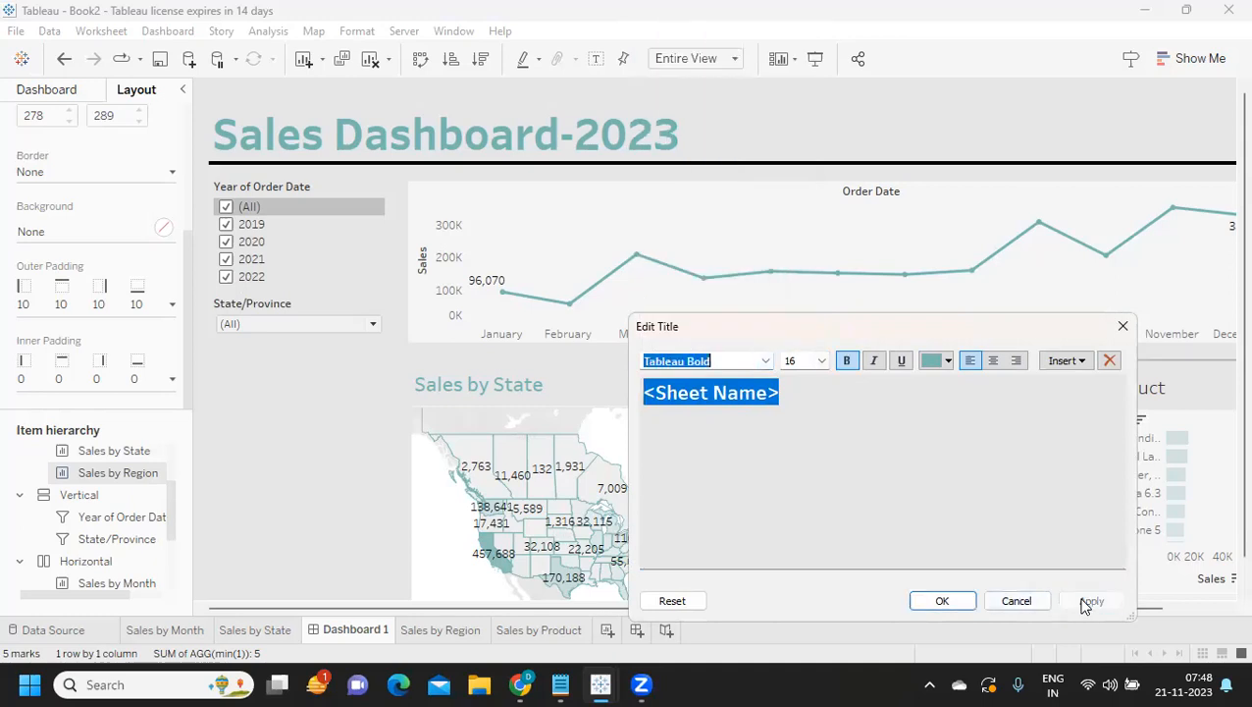
click(942, 601)
- Change the font of the Sales by State title to Tableau Bold
double_click(479, 385)
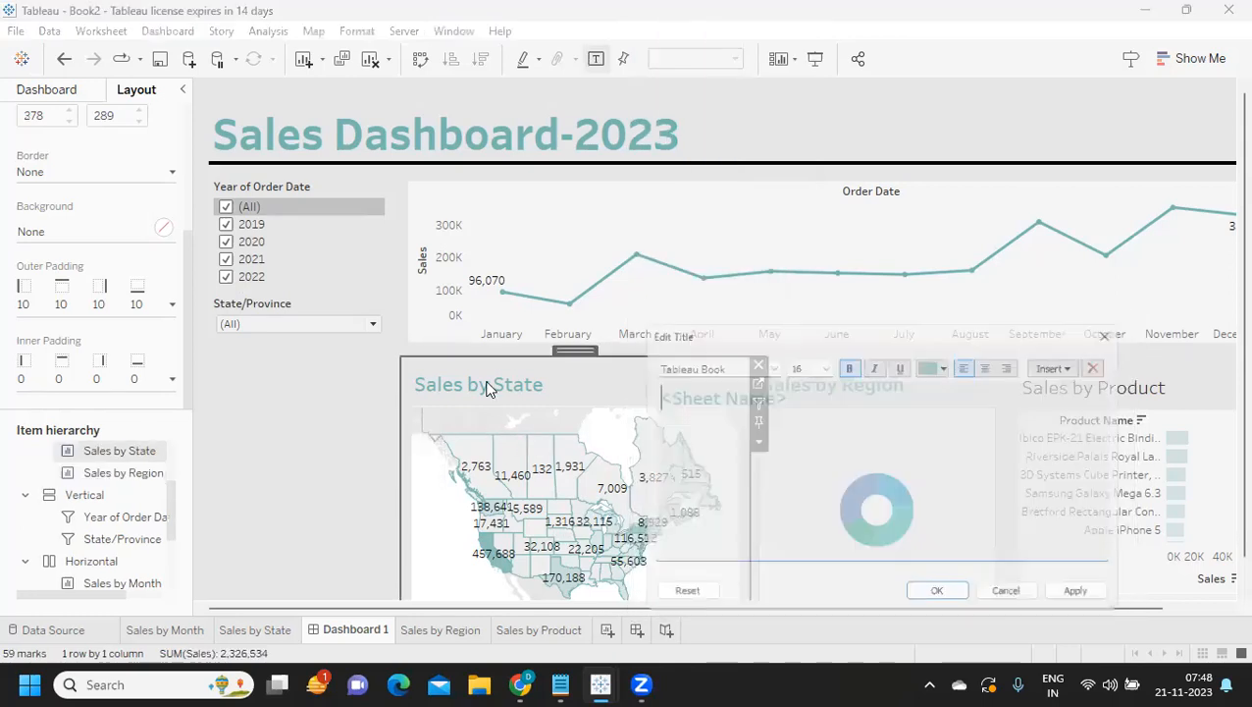
double_click(702, 398)
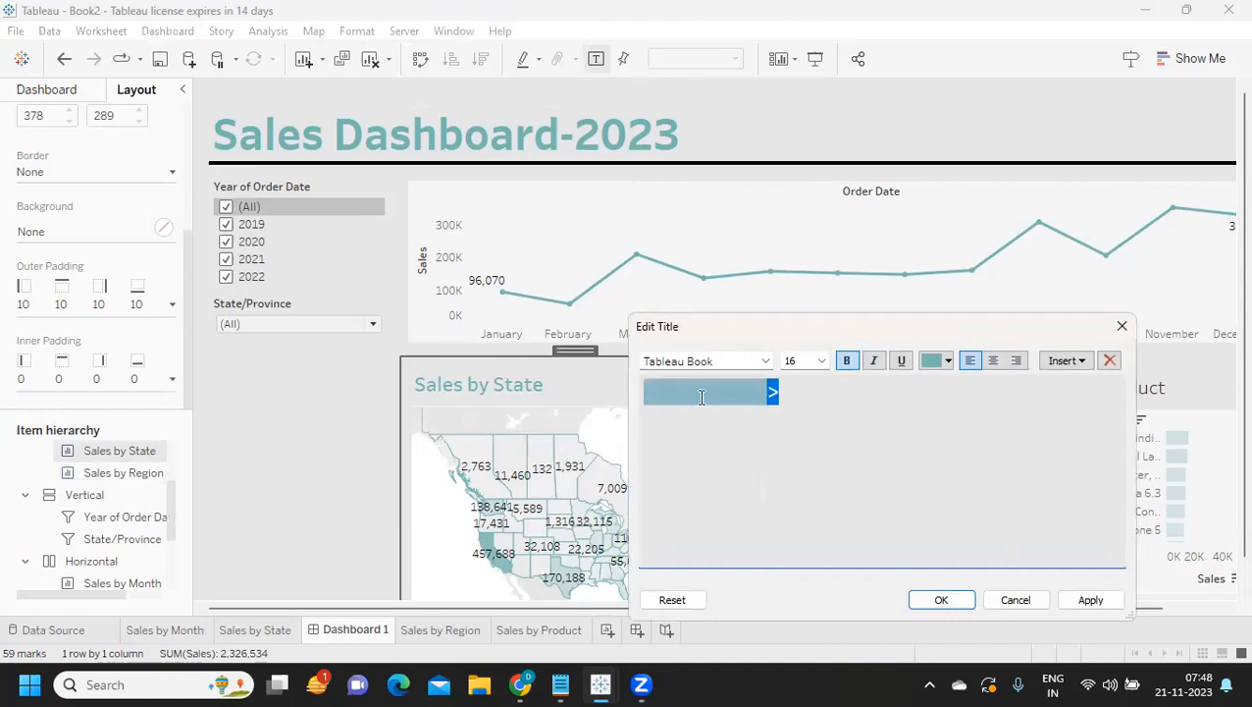
click(764, 360)
scroll(685, 87, up, 2)
click(679, 50)
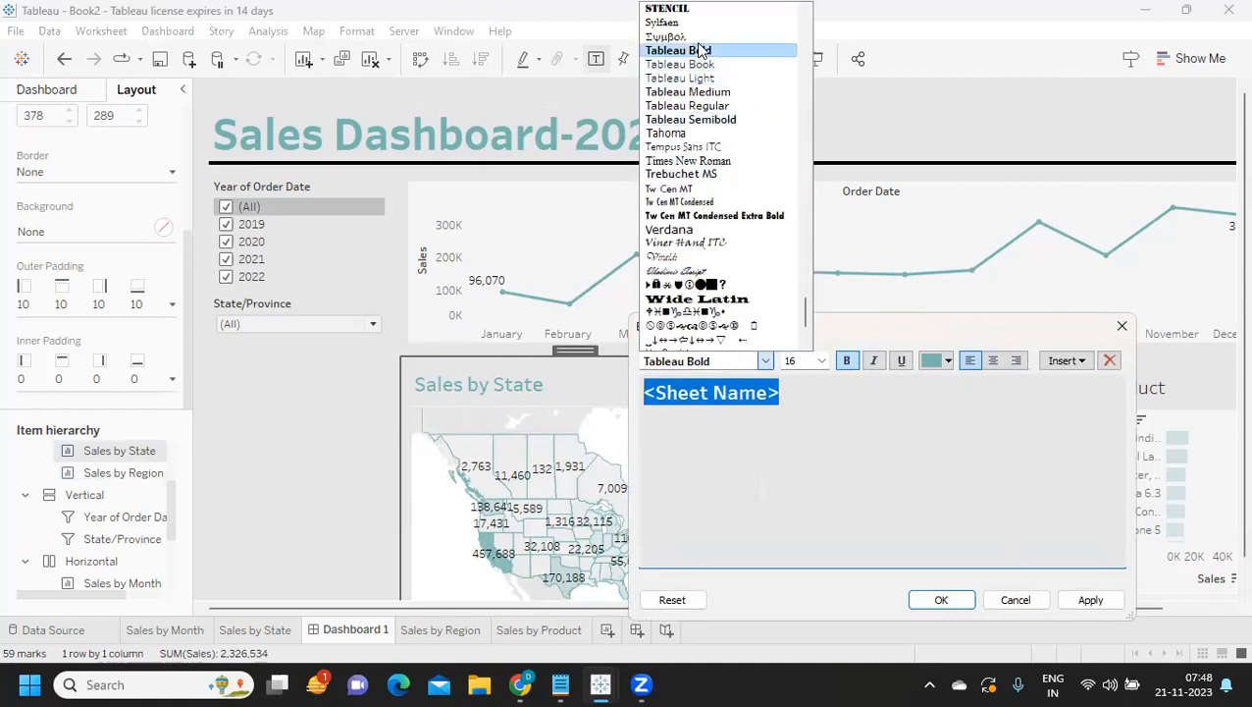
click(1090, 600)
click(942, 600)
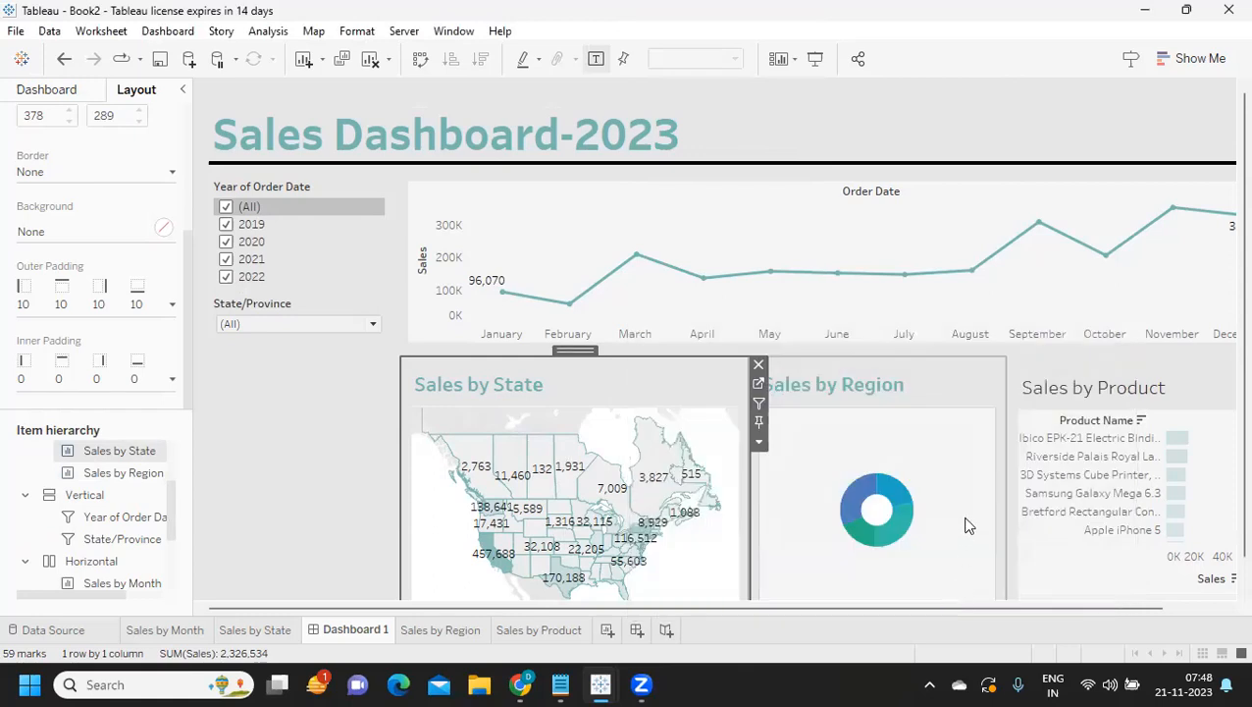
- Format the Sales by Product title text in the dashboard's teal color, bold, at font size 16
double_click(1103, 389)
drag(810, 394, 645, 393)
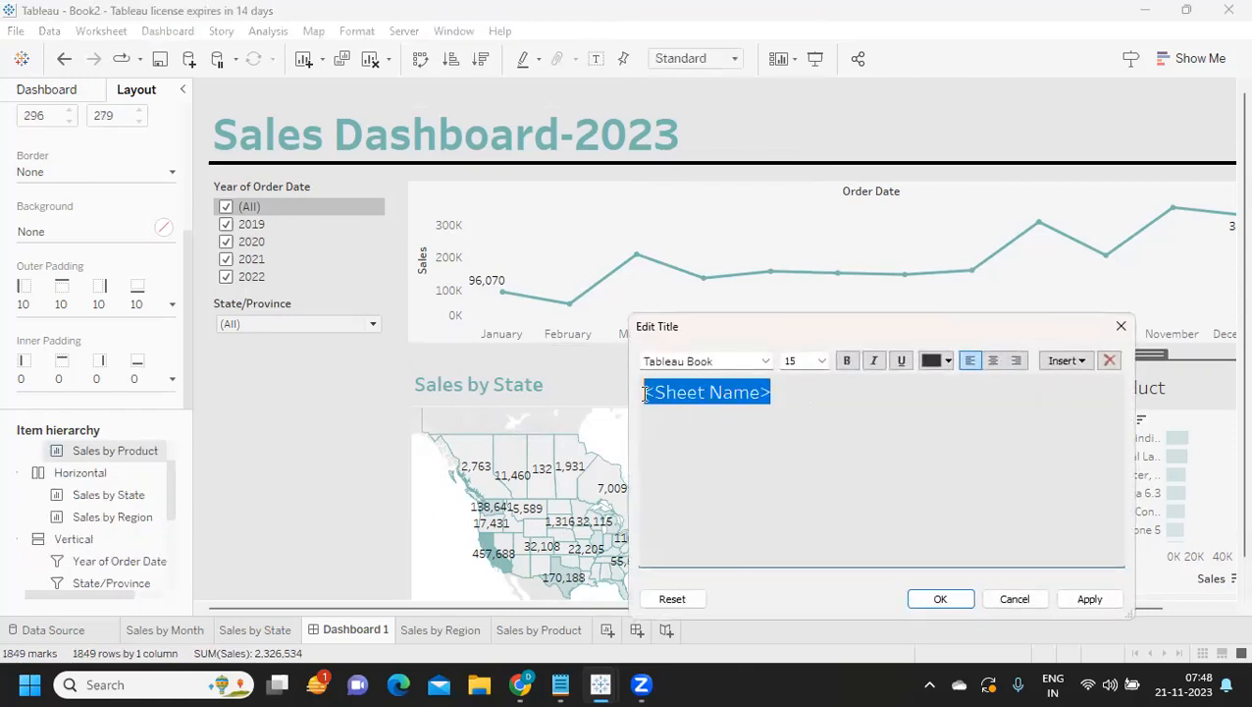
click(938, 361)
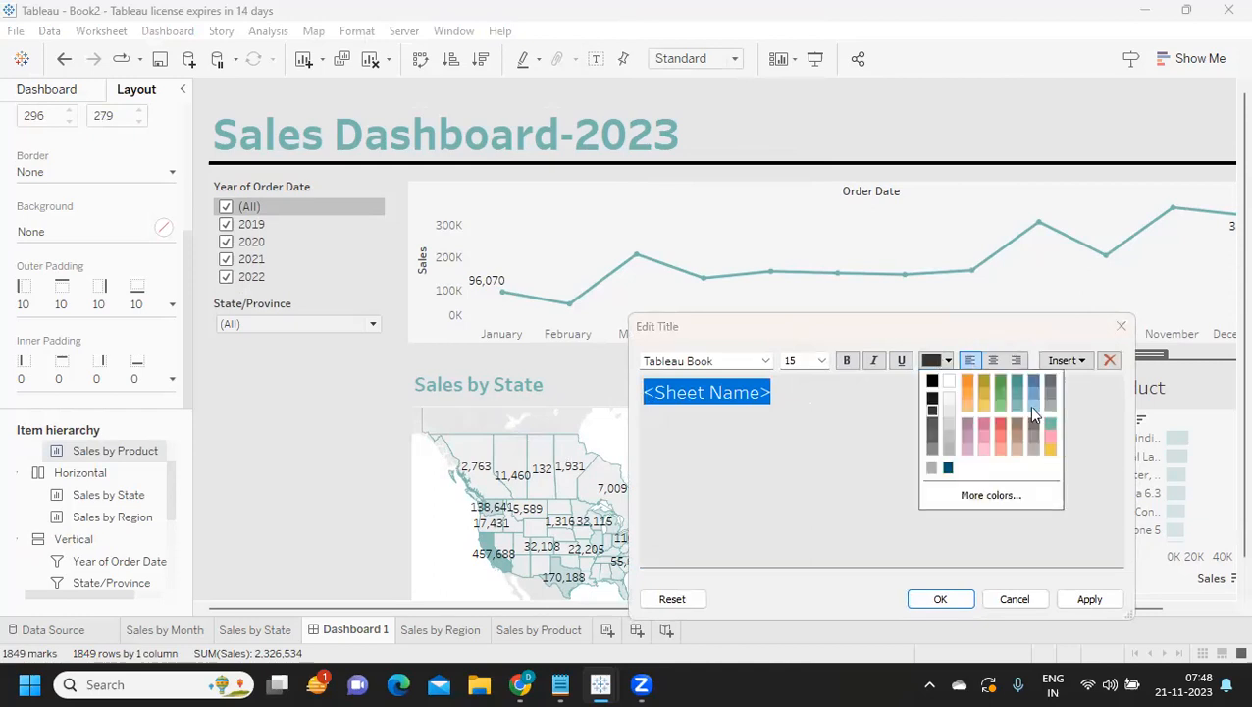
click(1051, 428)
click(845, 360)
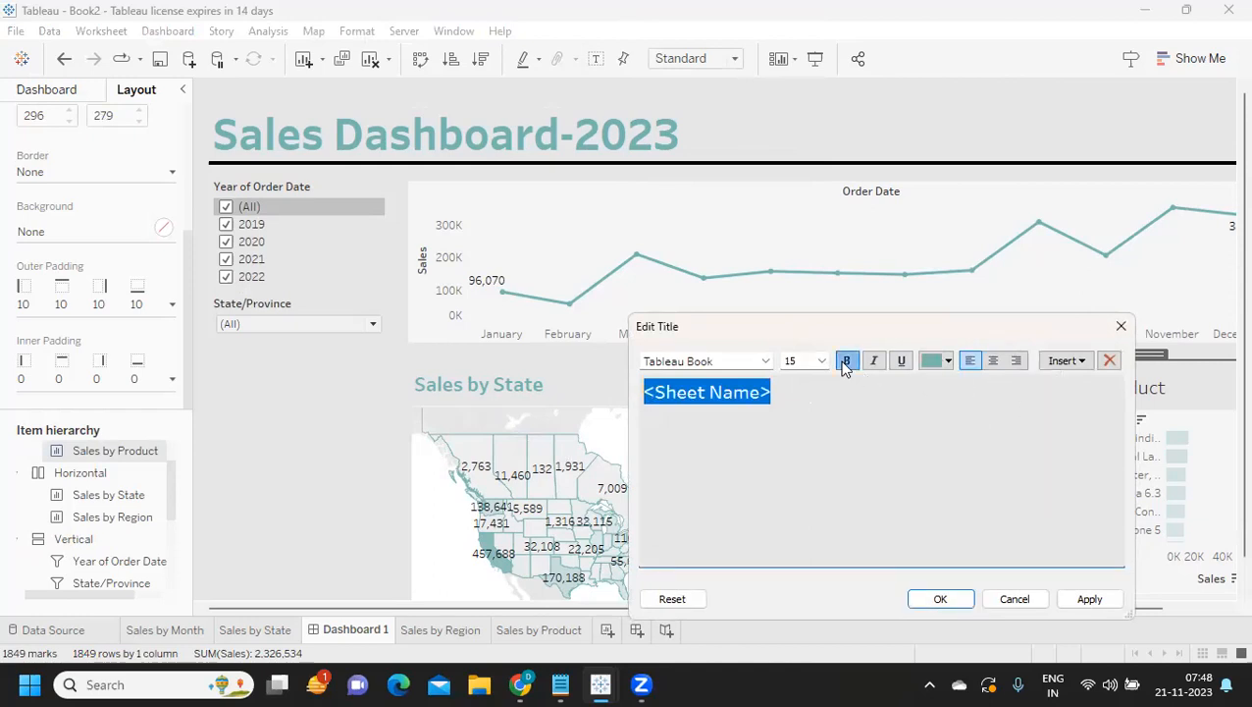
click(822, 361)
click(821, 460)
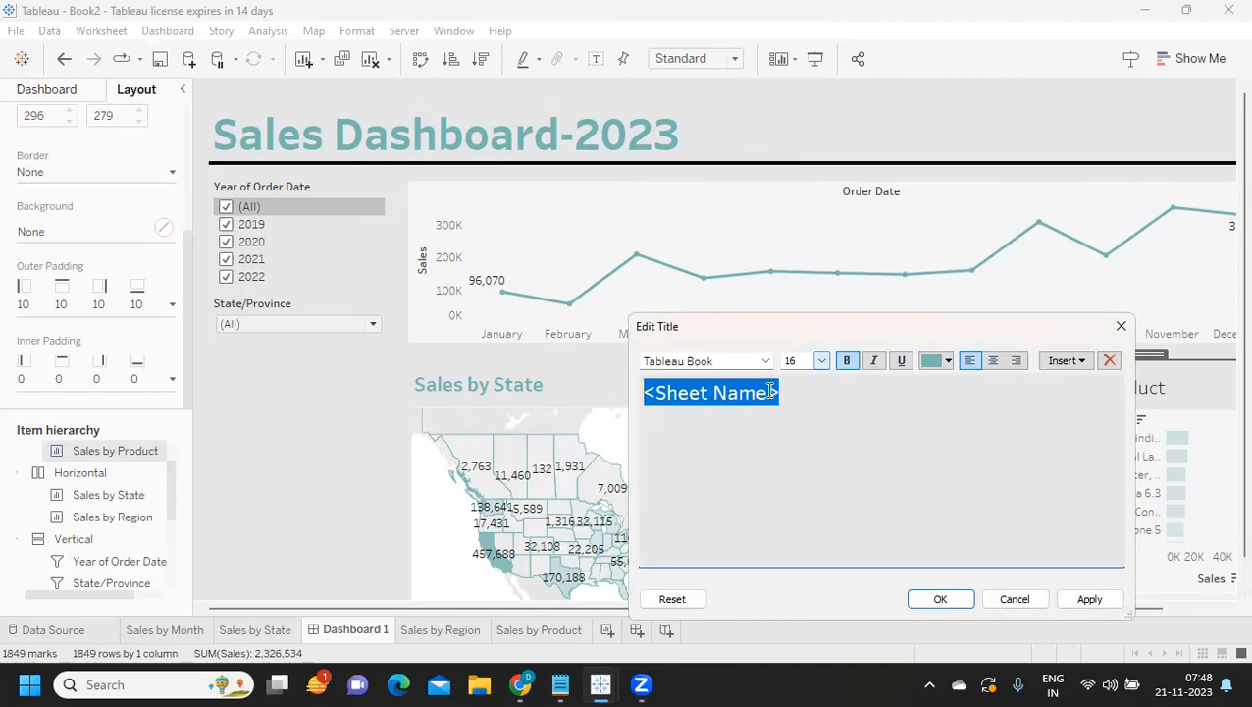
- Set the Sales by Product title font to Tableau Bold and apply the title formatting
click(765, 361)
scroll(708, 78, up, 1)
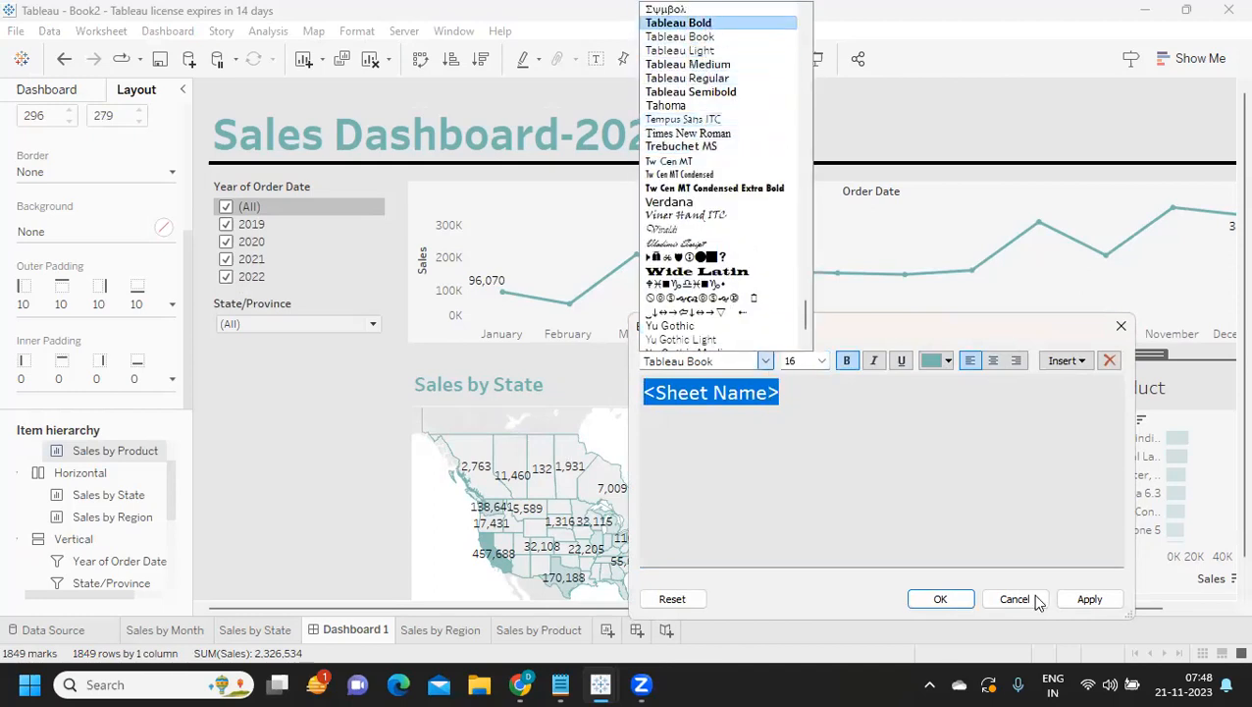
key(Return)
click(1089, 598)
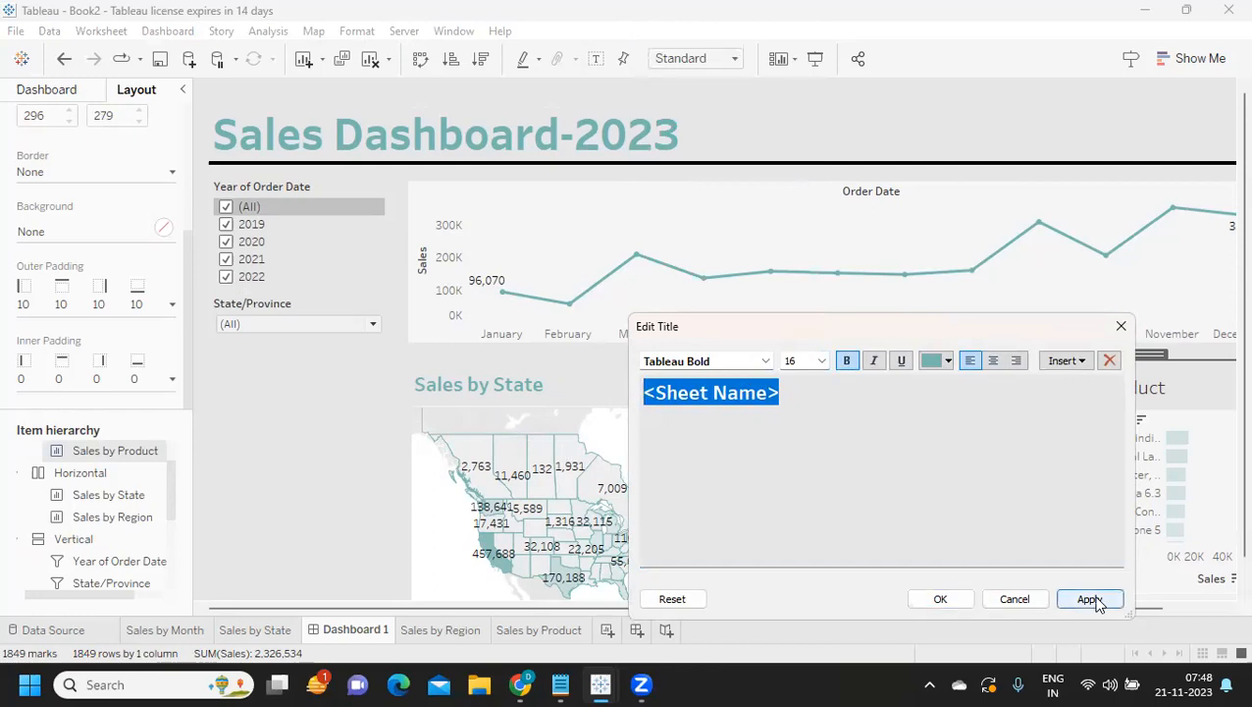
click(941, 599)
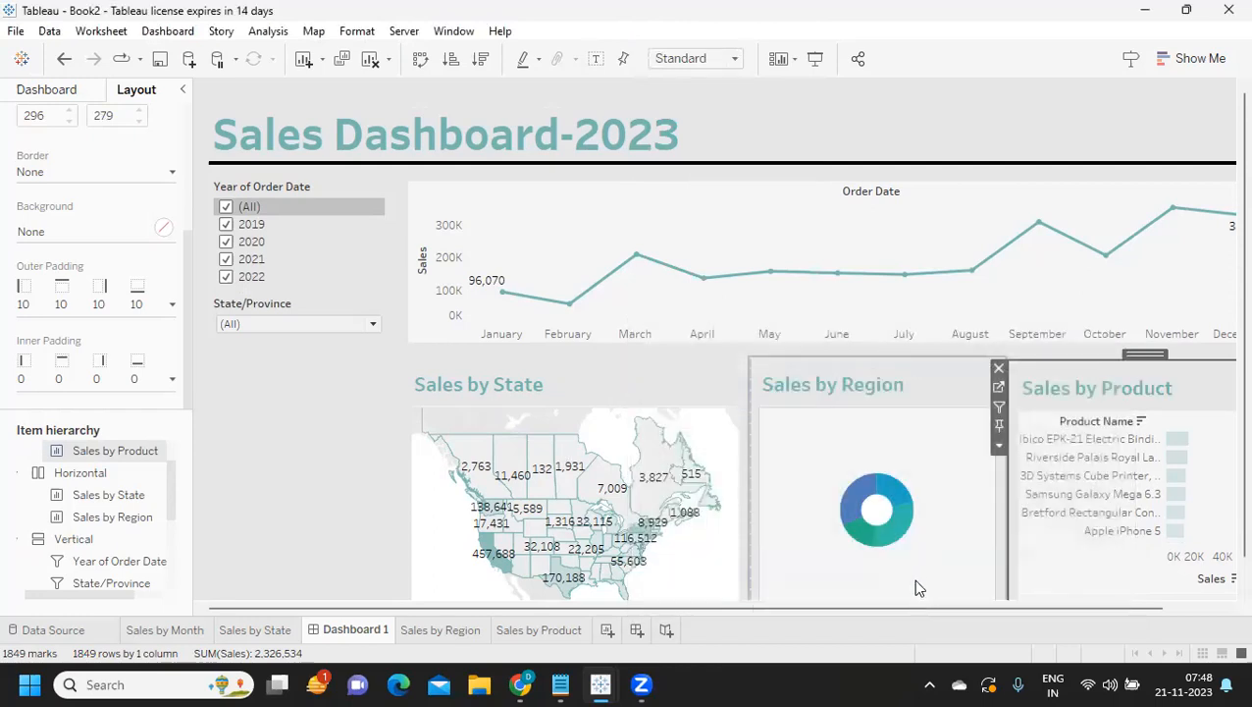
- Add a border with the thinnest line in the dashboard's teal color around the Sales by State title
click(488, 378)
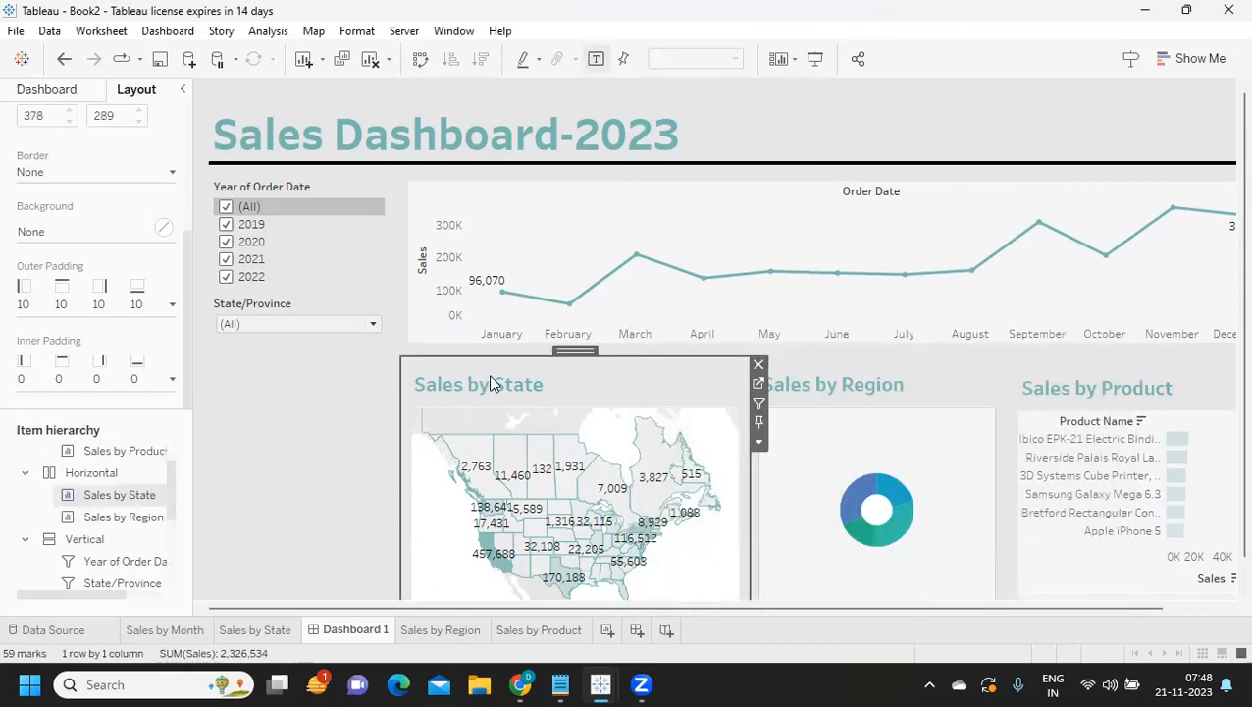
right_click(489, 378)
click(538, 460)
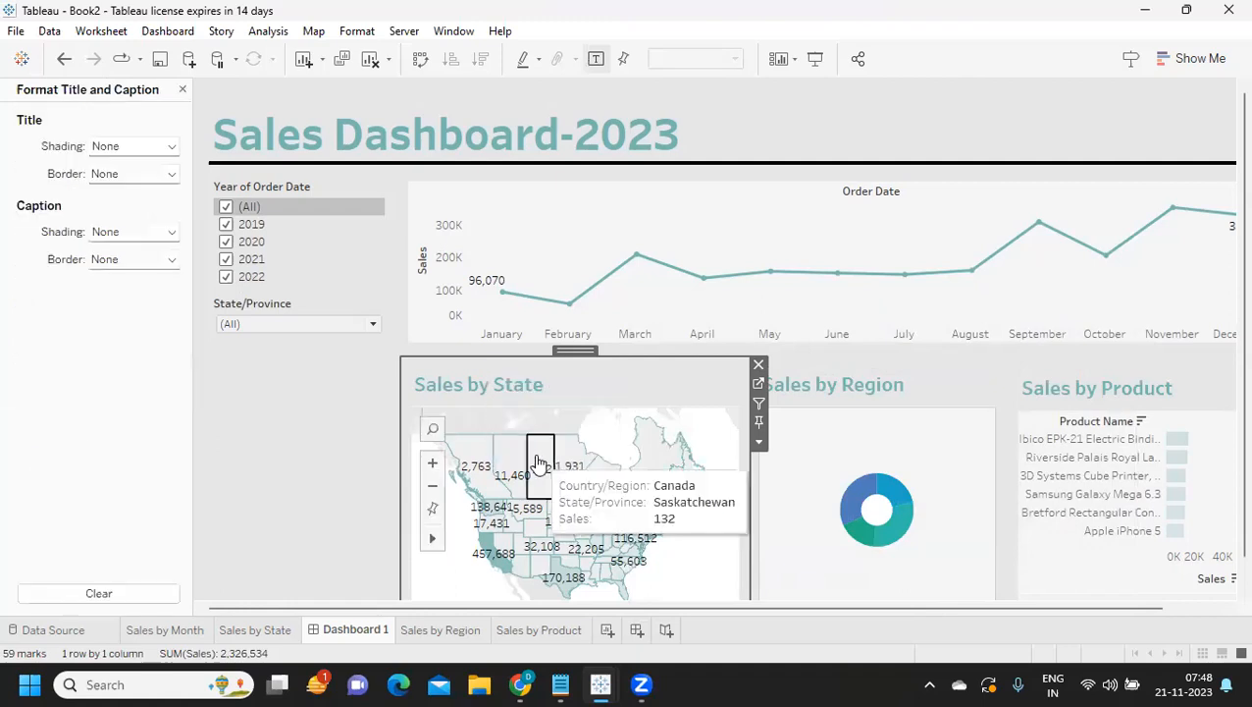
click(115, 178)
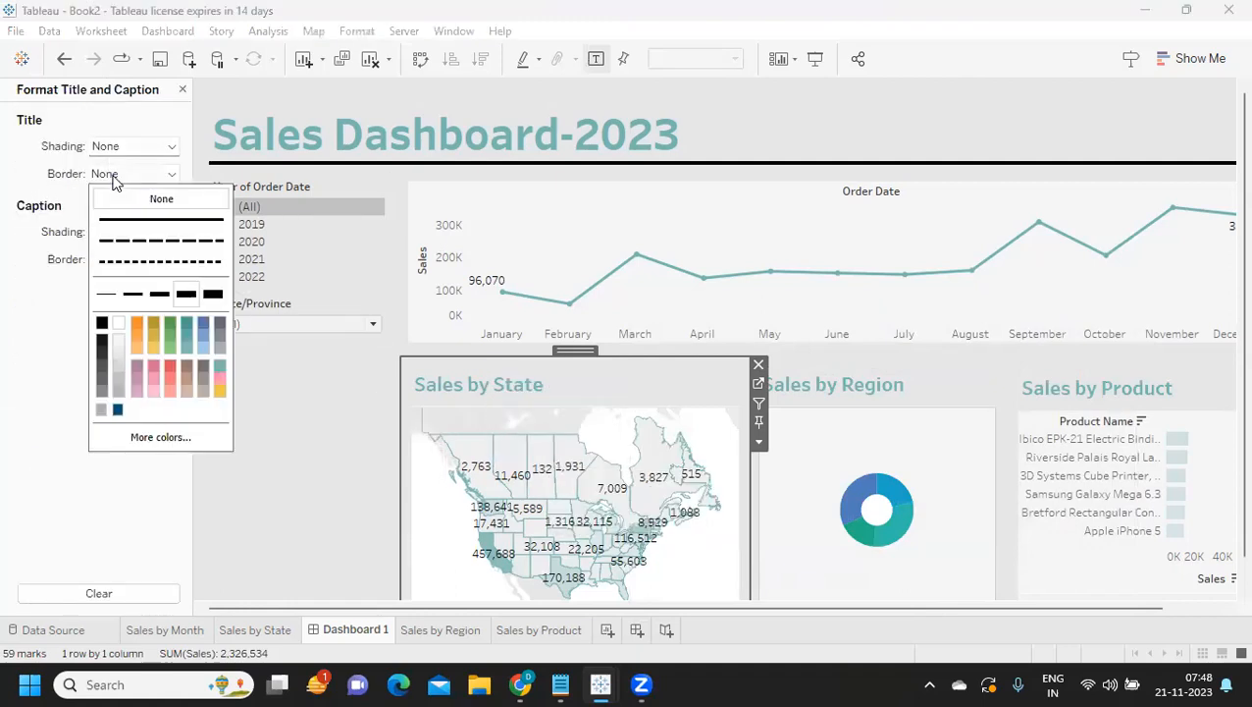
click(106, 295)
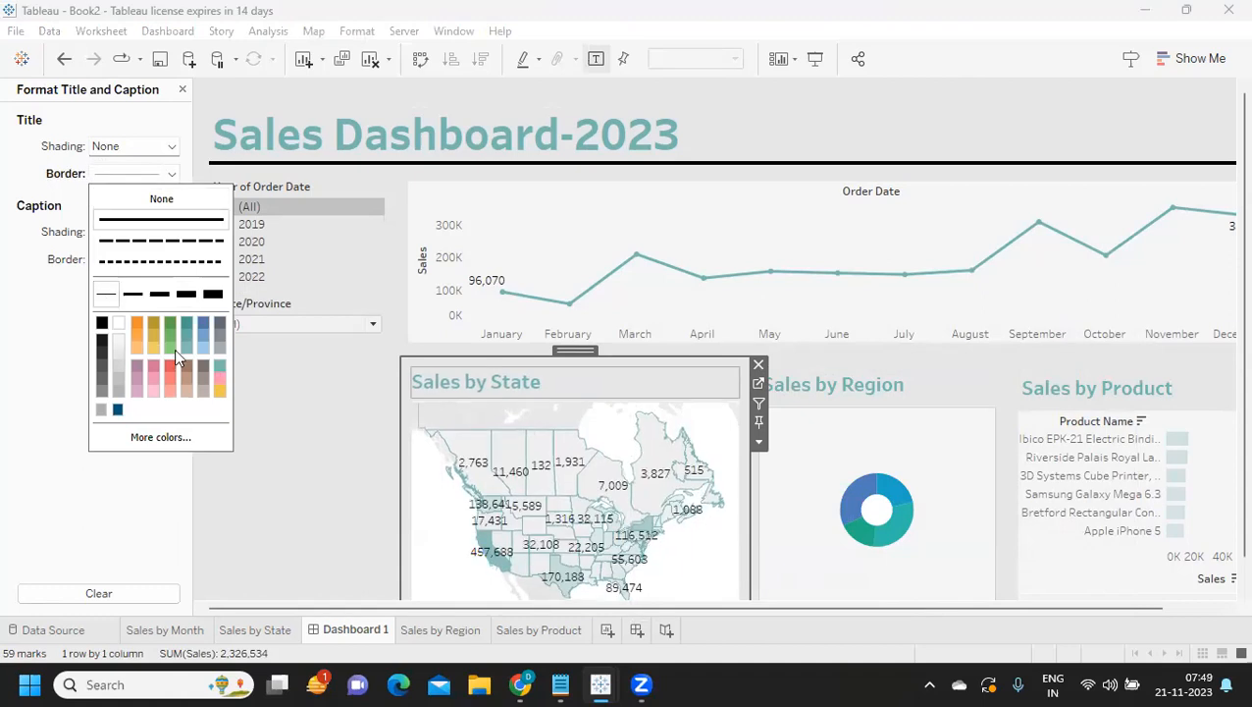
click(219, 367)
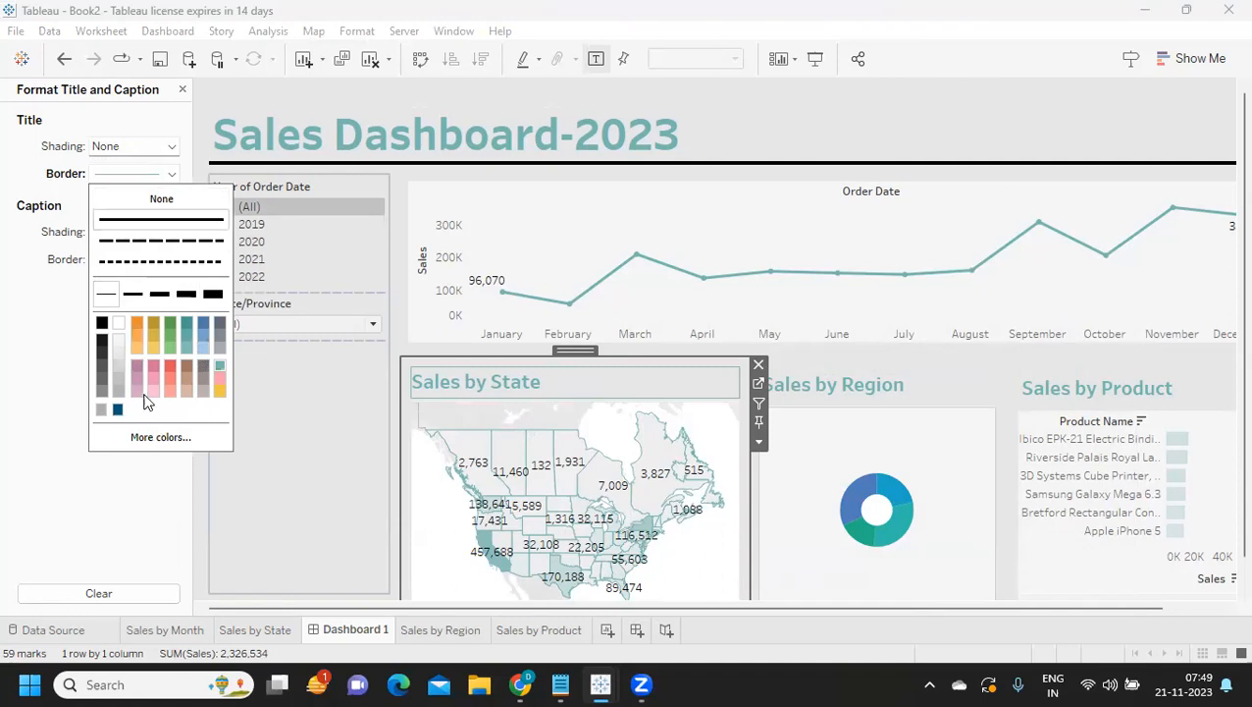
- Recolor the Sales by State title border to a very light shade and use the second-thinnest line width
click(124, 325)
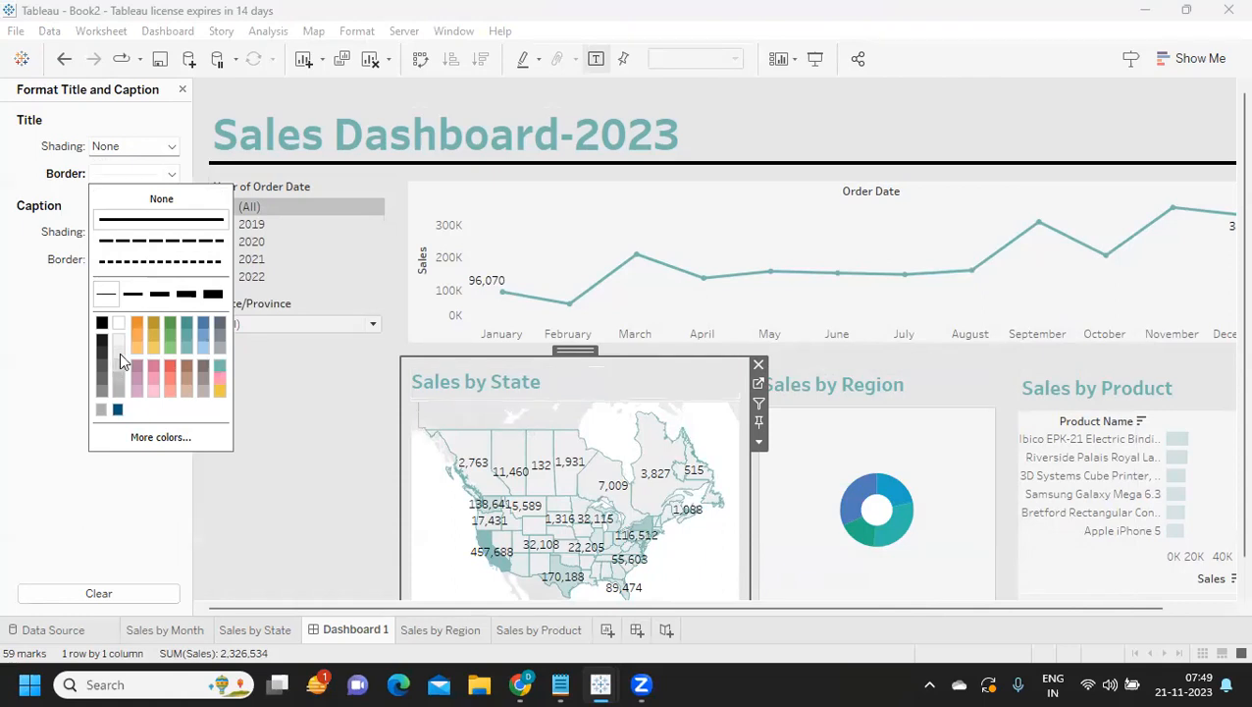
click(134, 297)
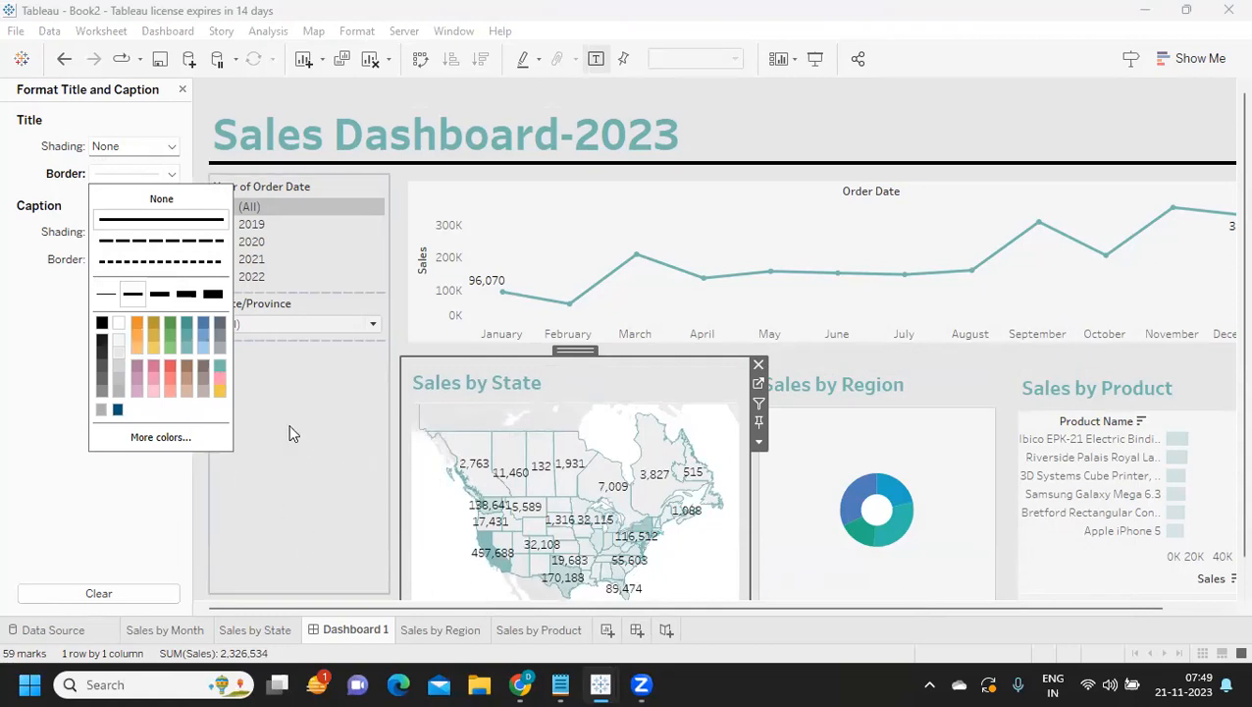
click(491, 374)
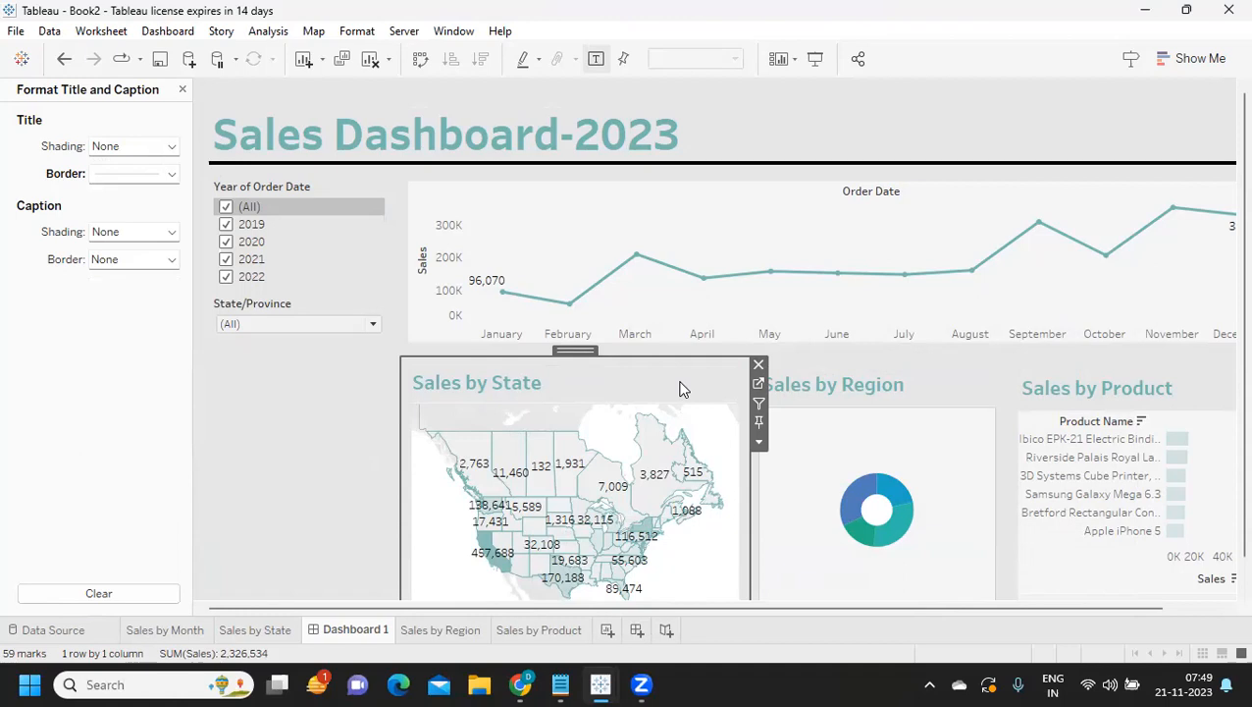
- Change the default shading of the whole dashboard to white
click(805, 386)
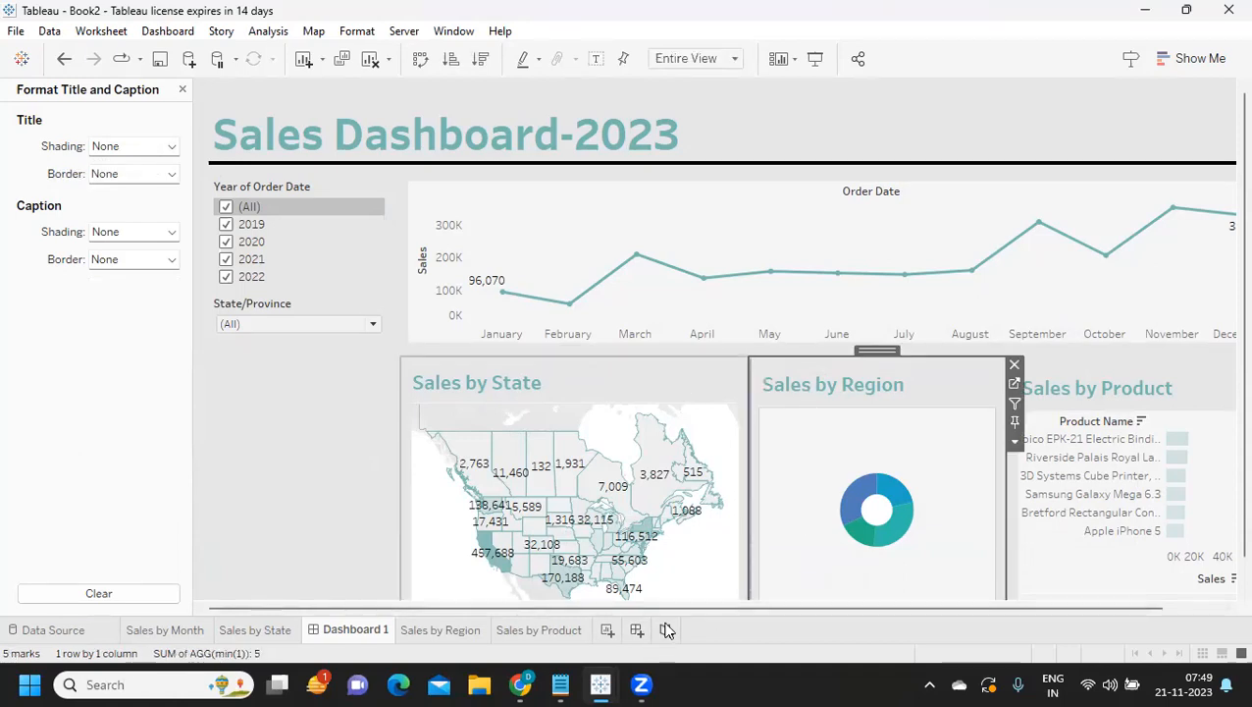
scroll(666, 549, down, 1)
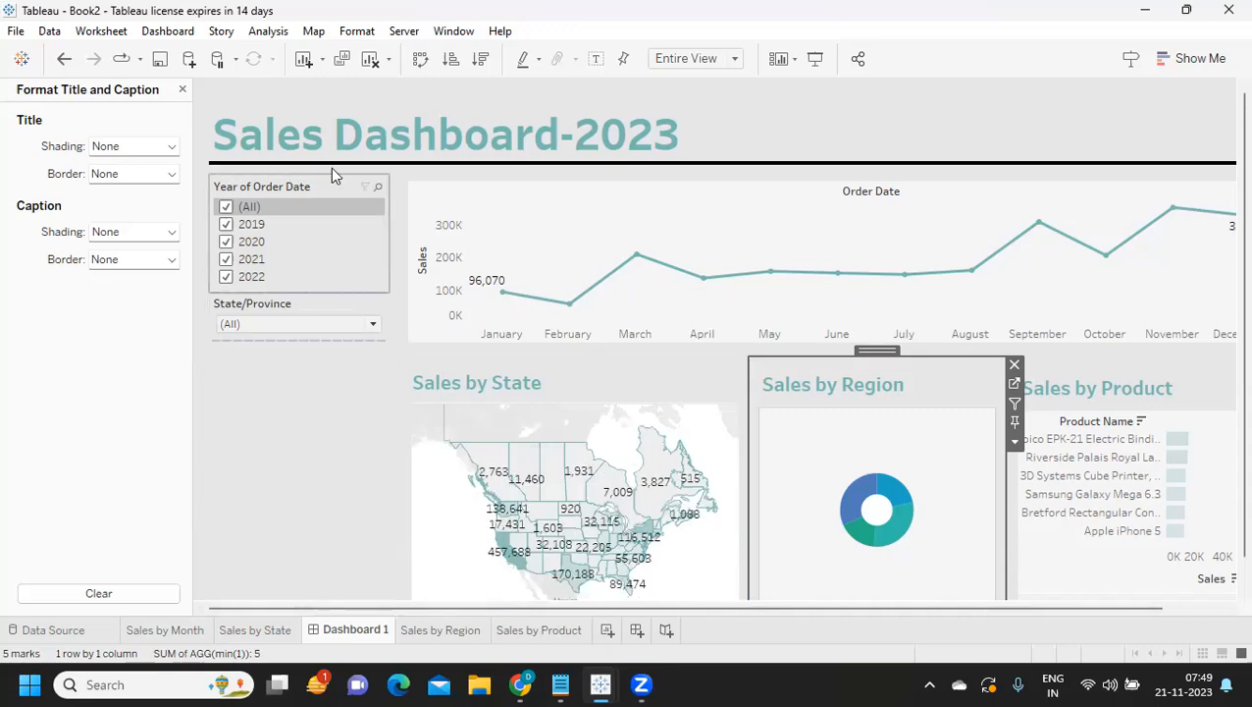
click(366, 100)
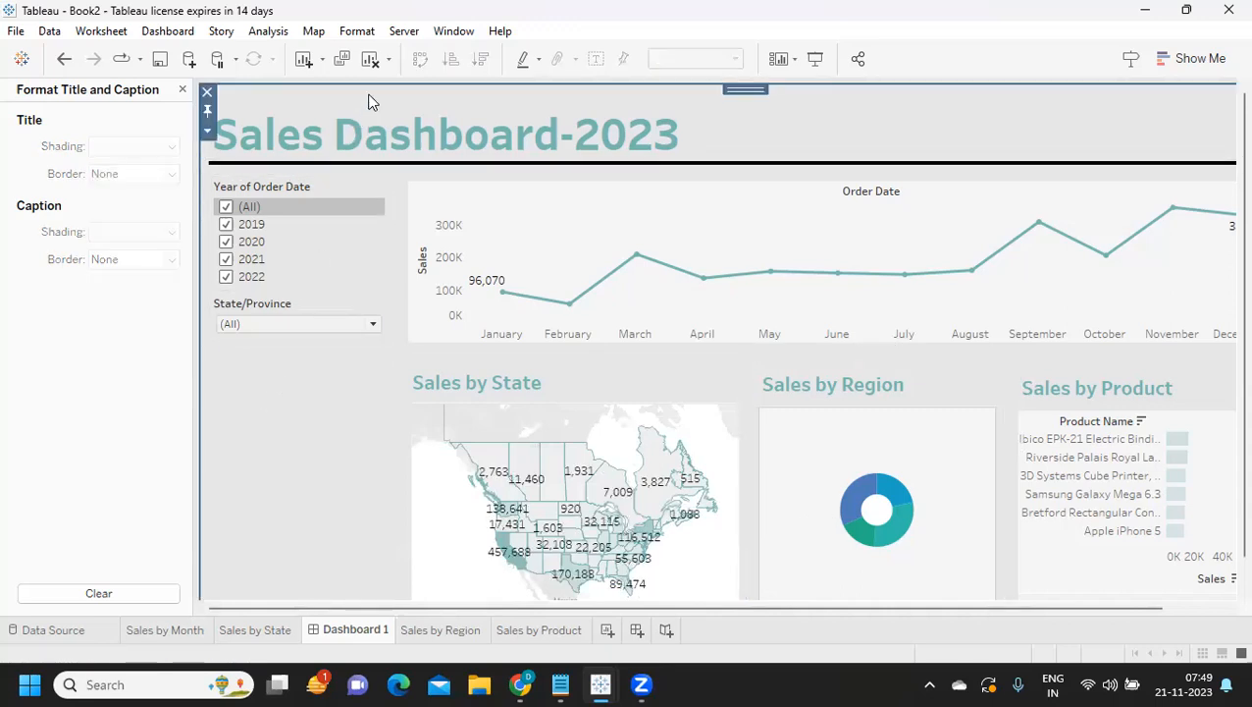
click(168, 30)
click(162, 159)
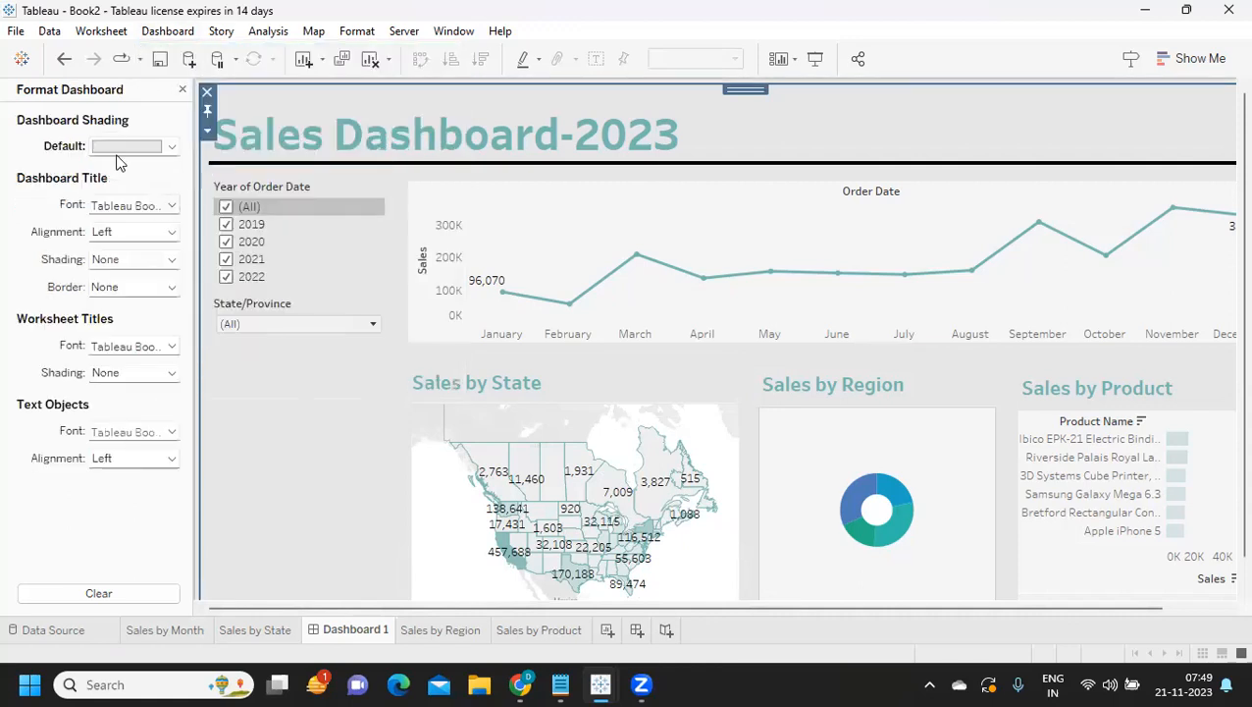
click(119, 149)
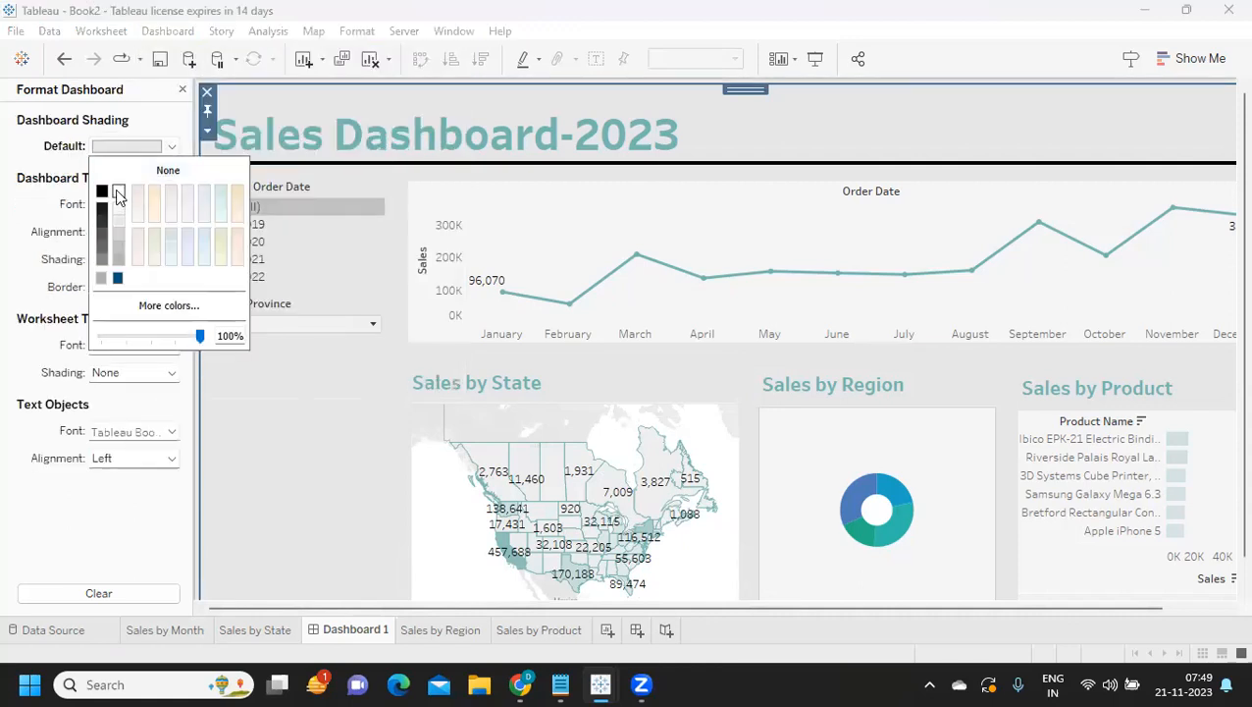
click(117, 194)
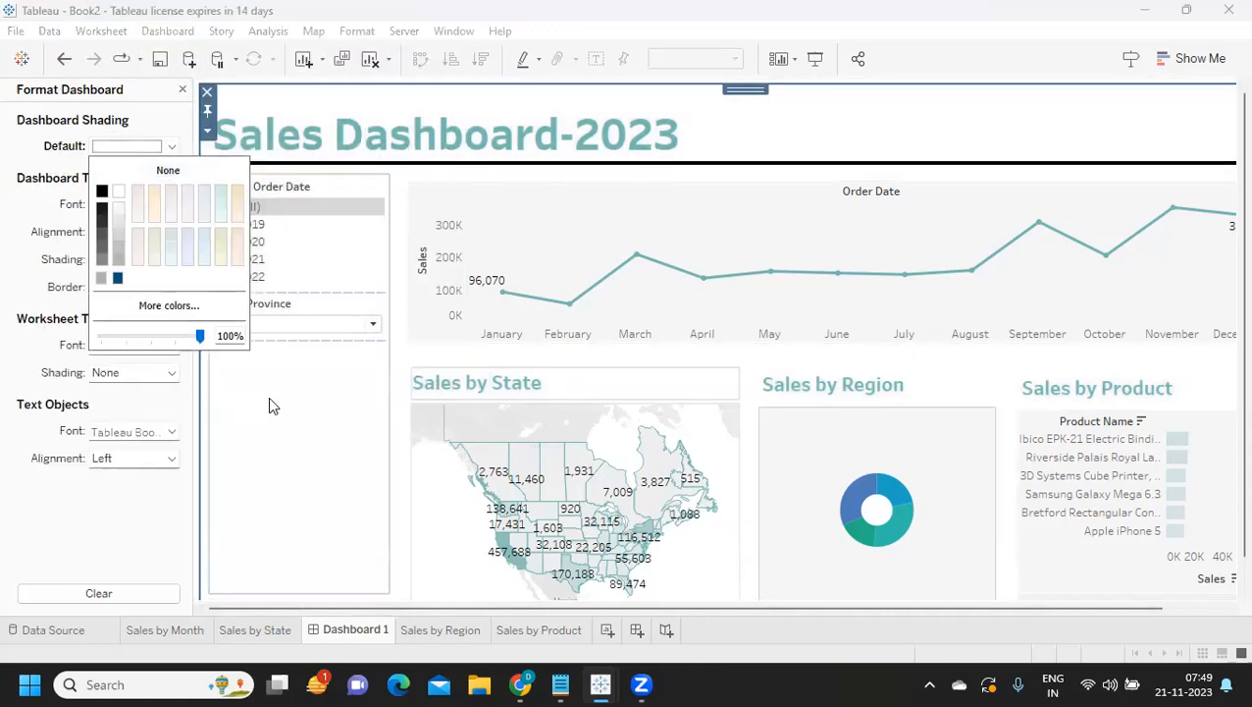
click(90, 505)
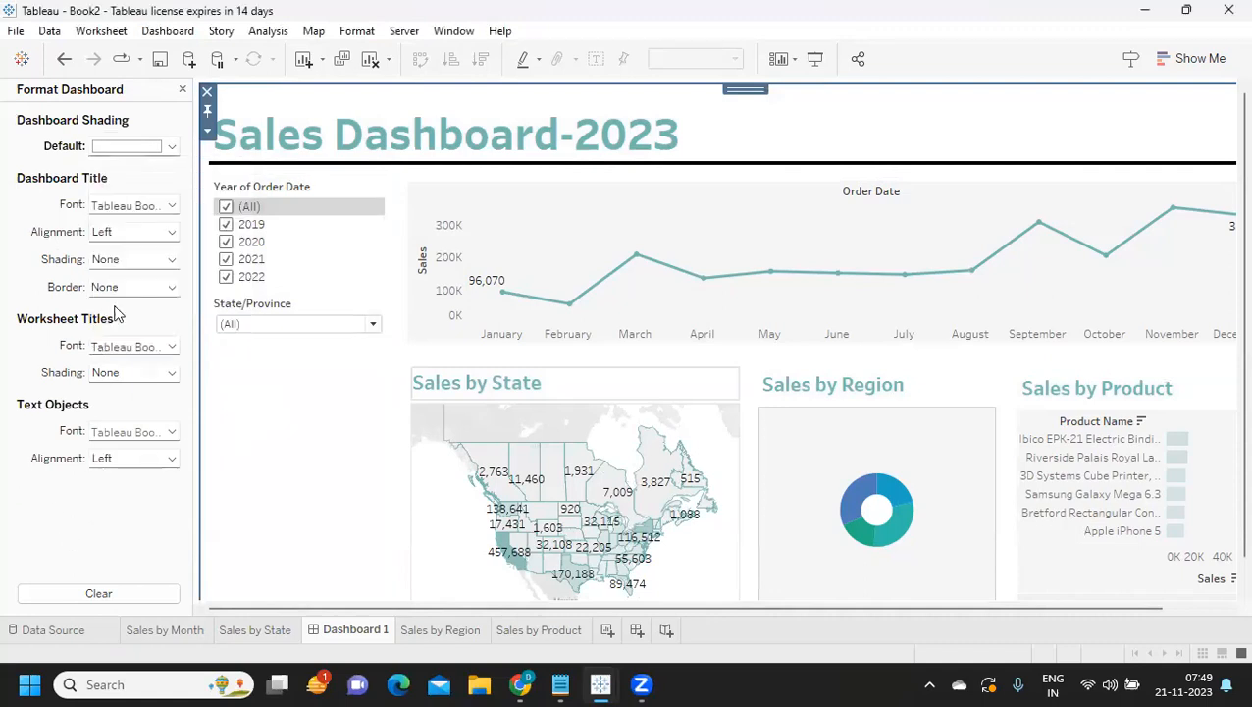
click(181, 90)
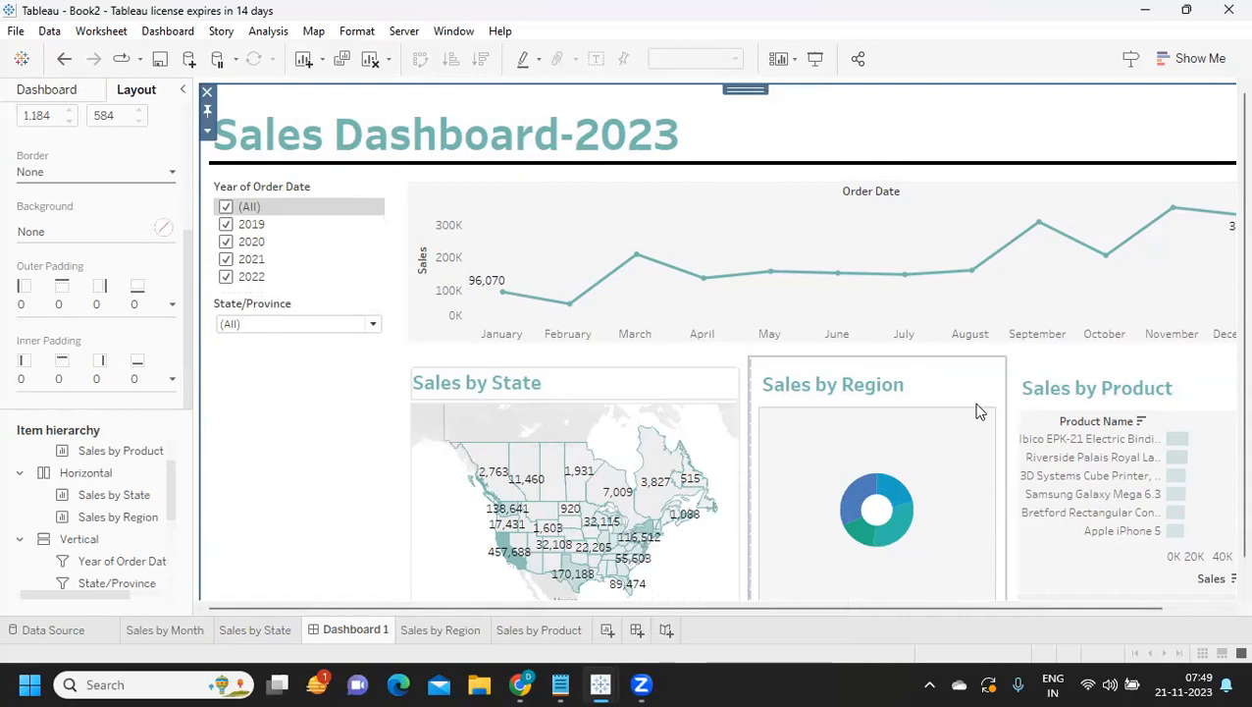
- Shade the Sales by State chart title with the lightest gray
scroll(1224, 312, down, 1)
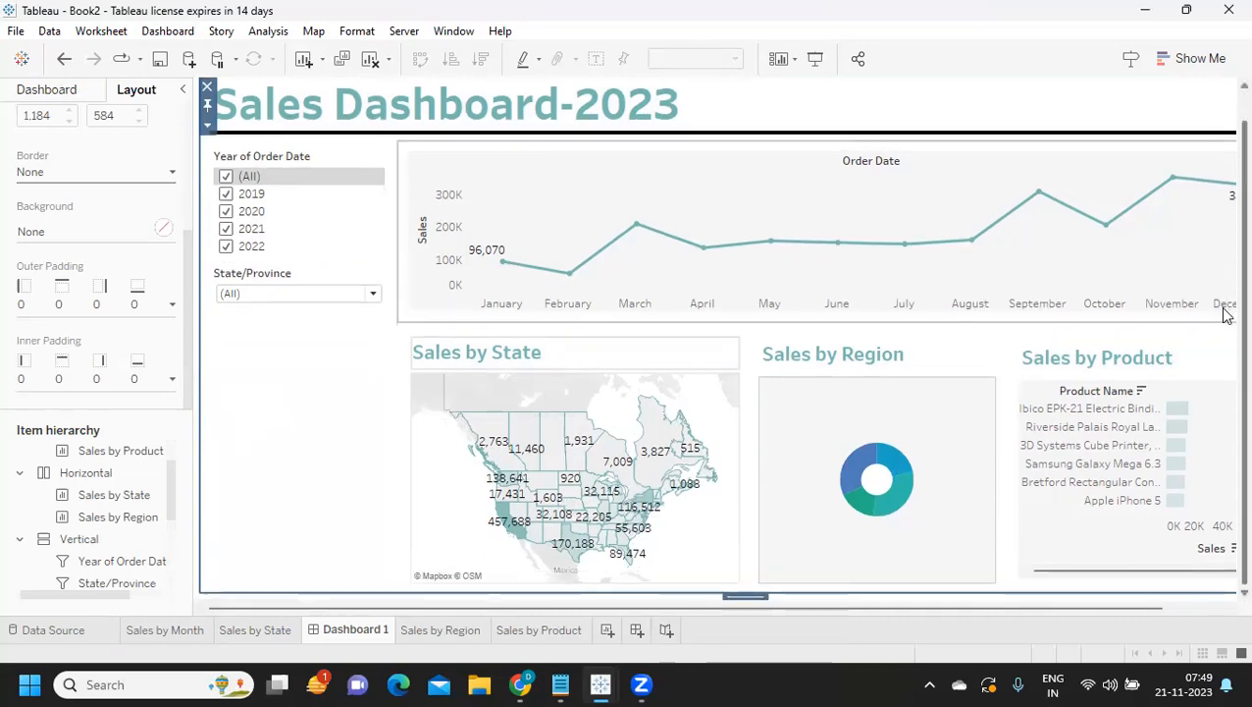
click(613, 354)
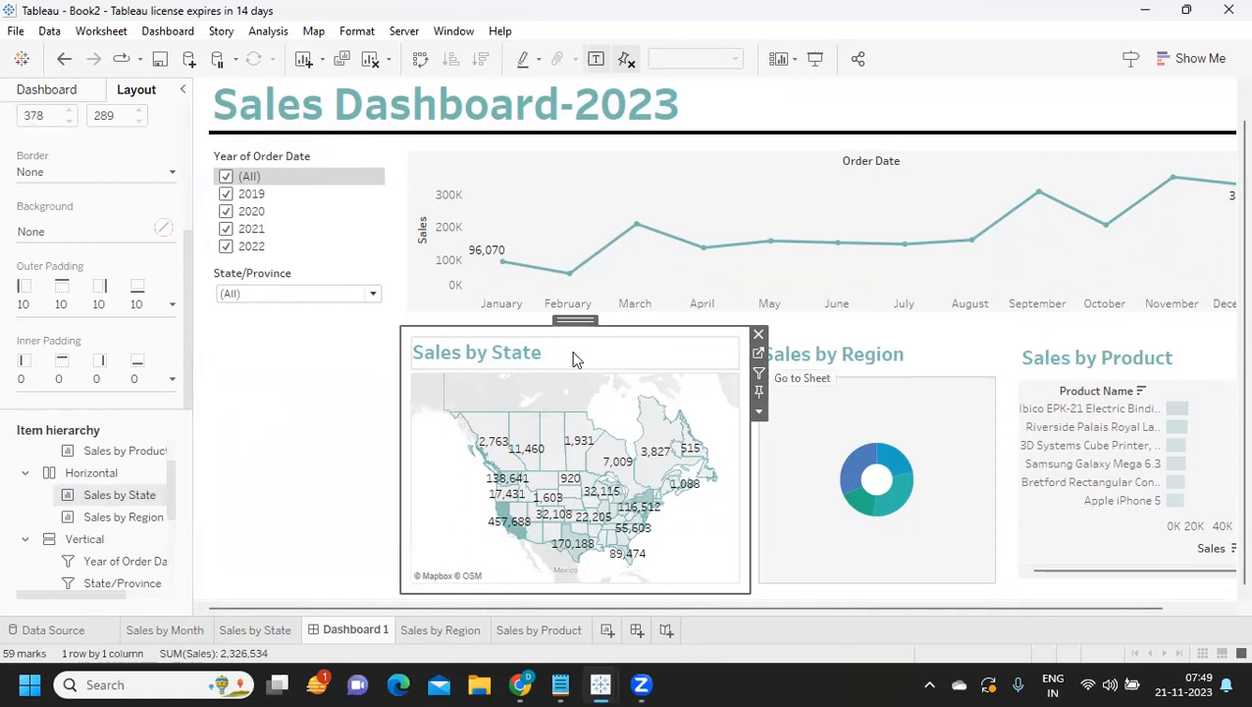
right_click(575, 359)
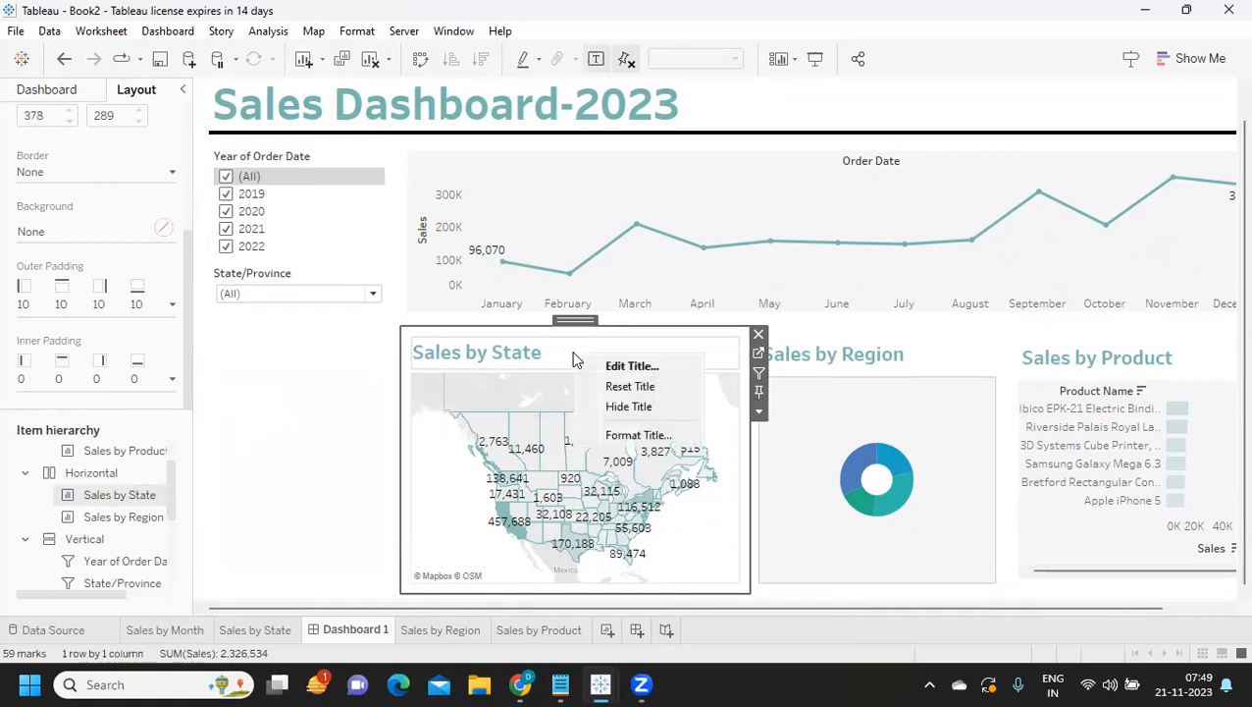
click(618, 435)
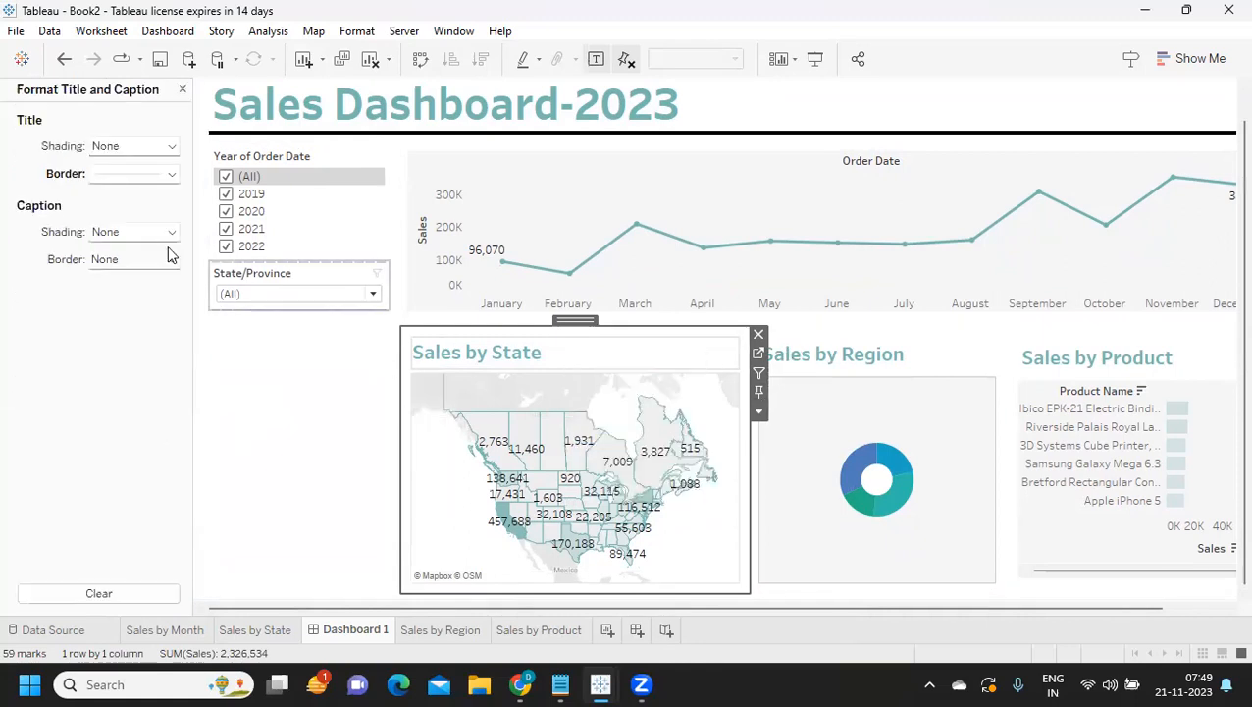
click(112, 149)
click(118, 215)
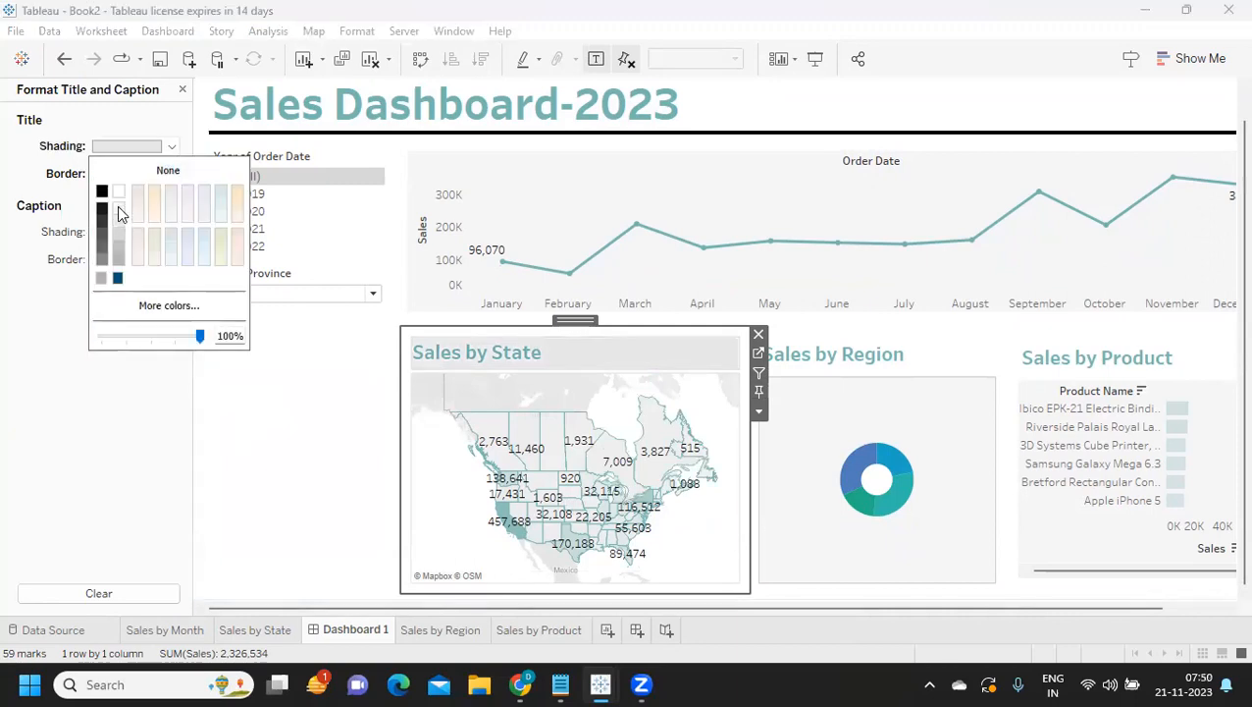
click(118, 209)
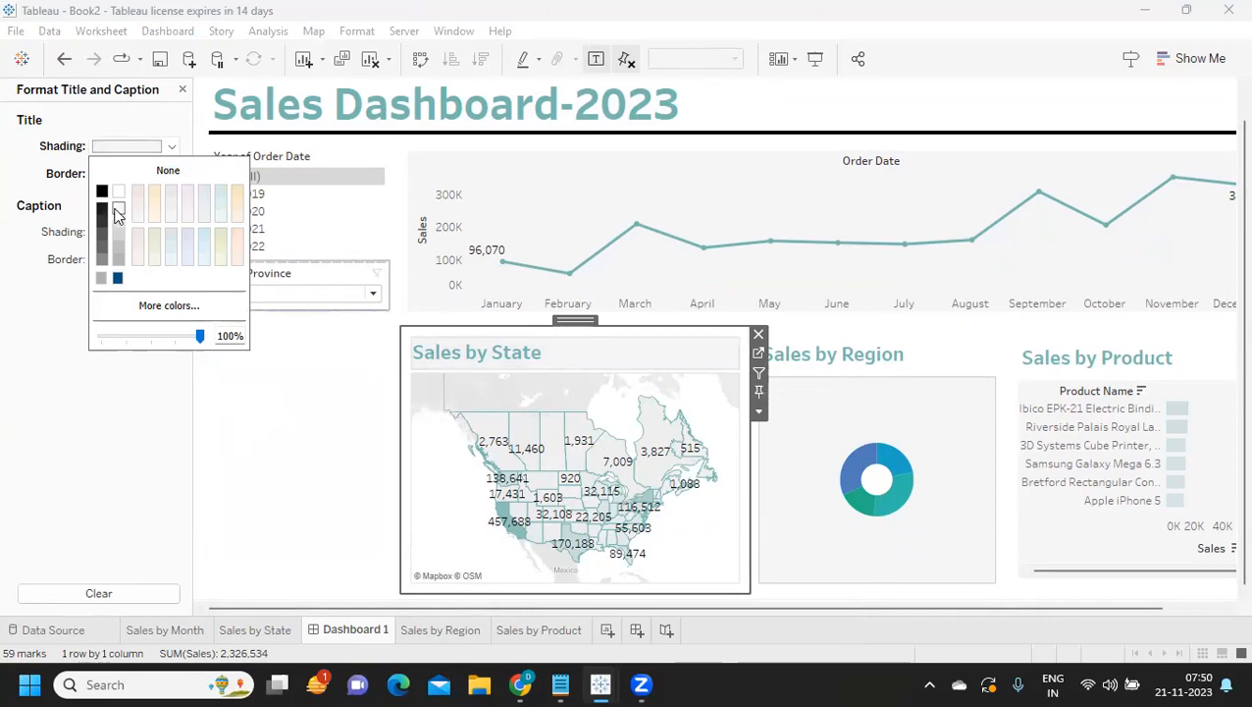
- Shade the Sales by Region chart title with the same lightest gray
click(861, 351)
right_click(864, 360)
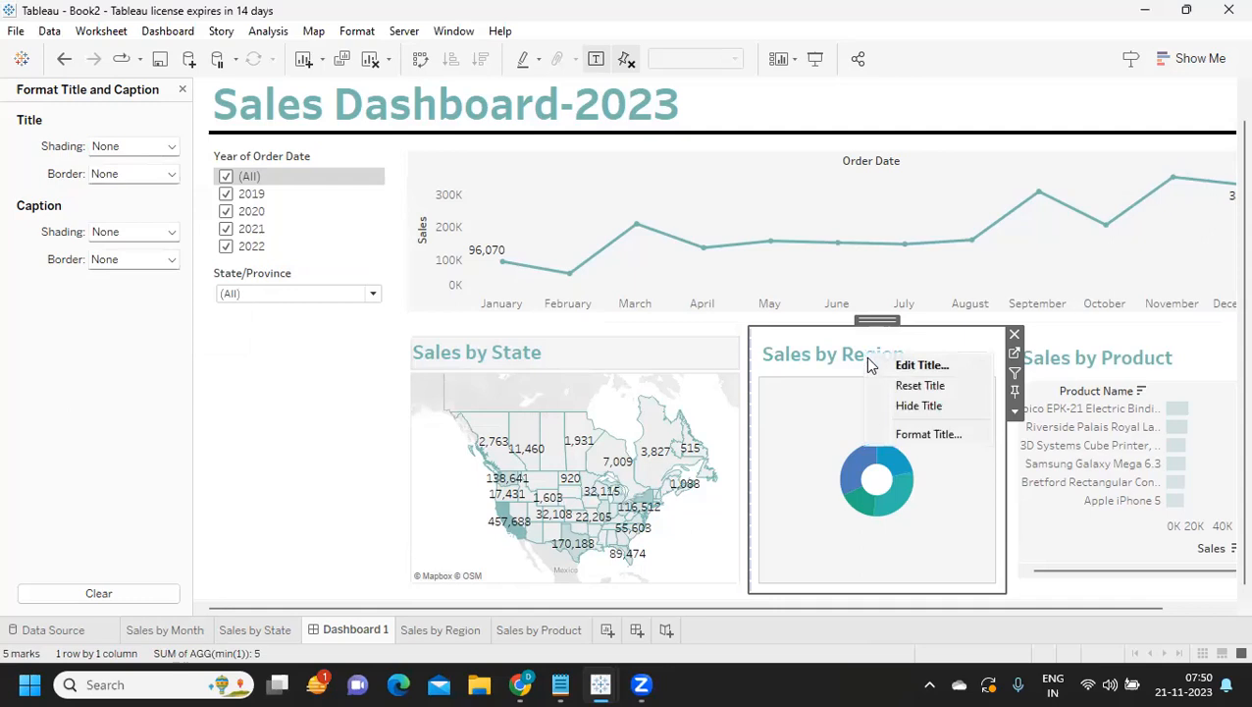
click(922, 434)
click(104, 150)
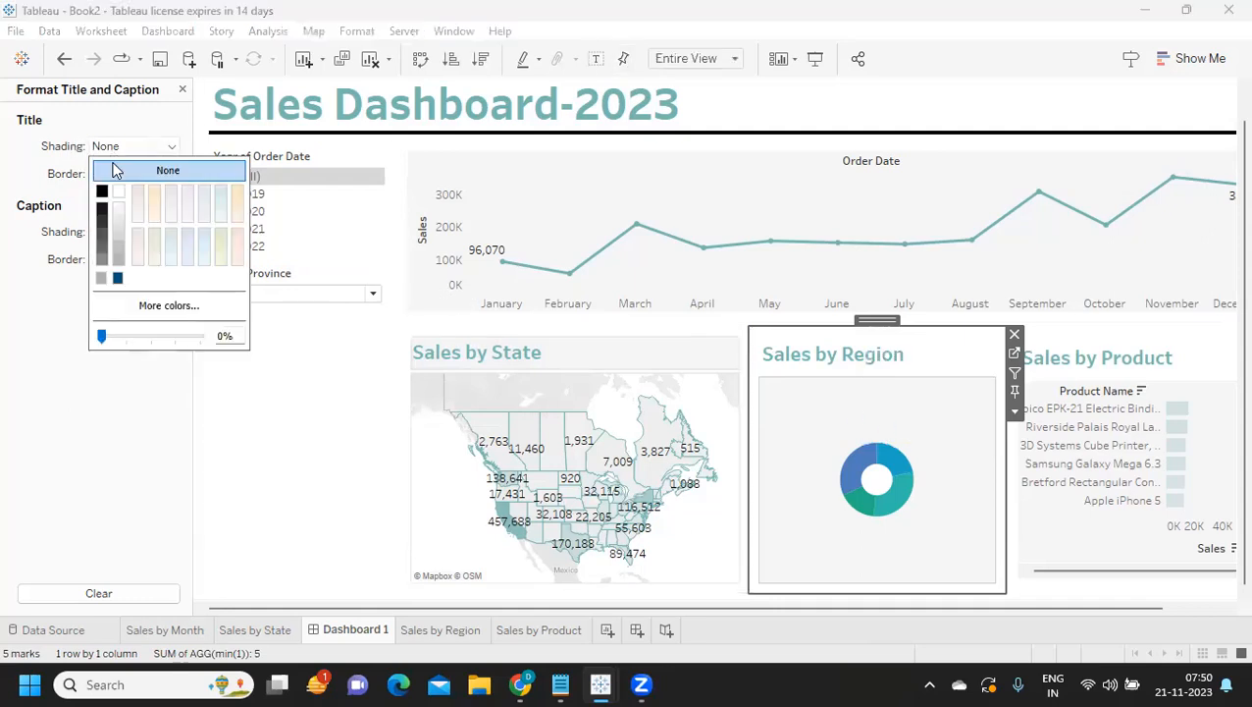
click(118, 207)
- Shade the Sales by Product chart title with the lightest gray to match the other titles
click(1082, 358)
right_click(1079, 361)
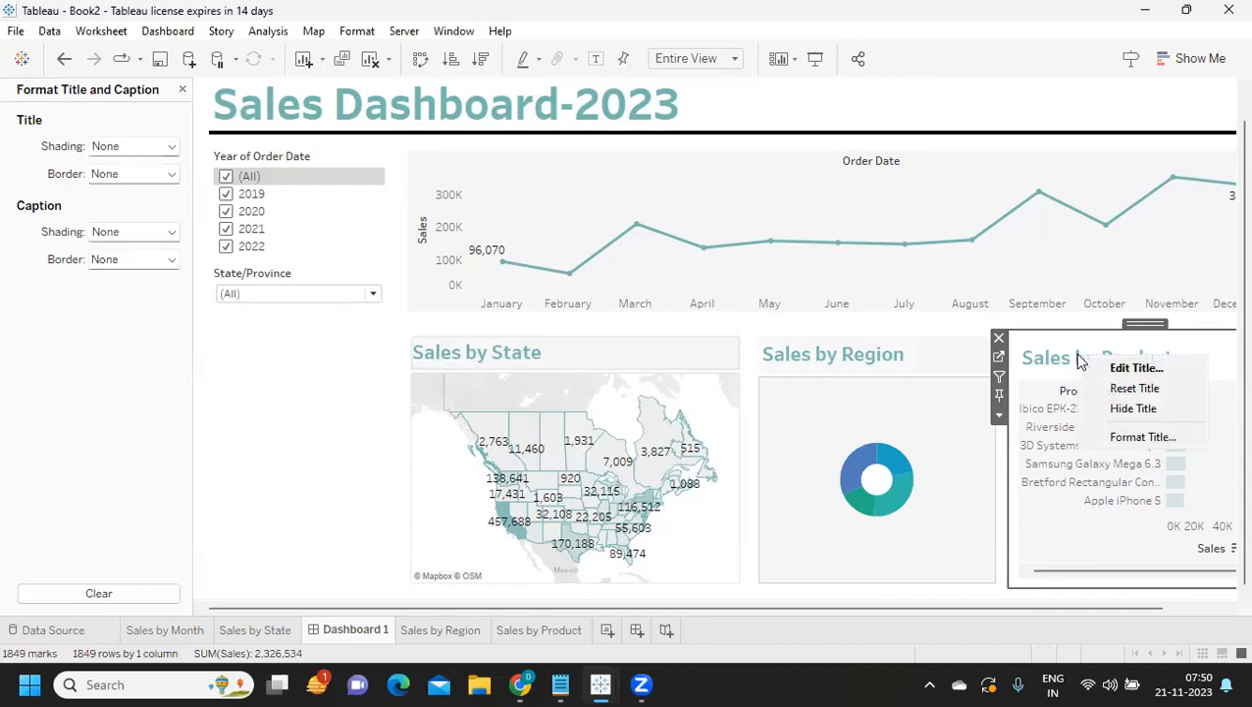
click(1119, 436)
click(104, 147)
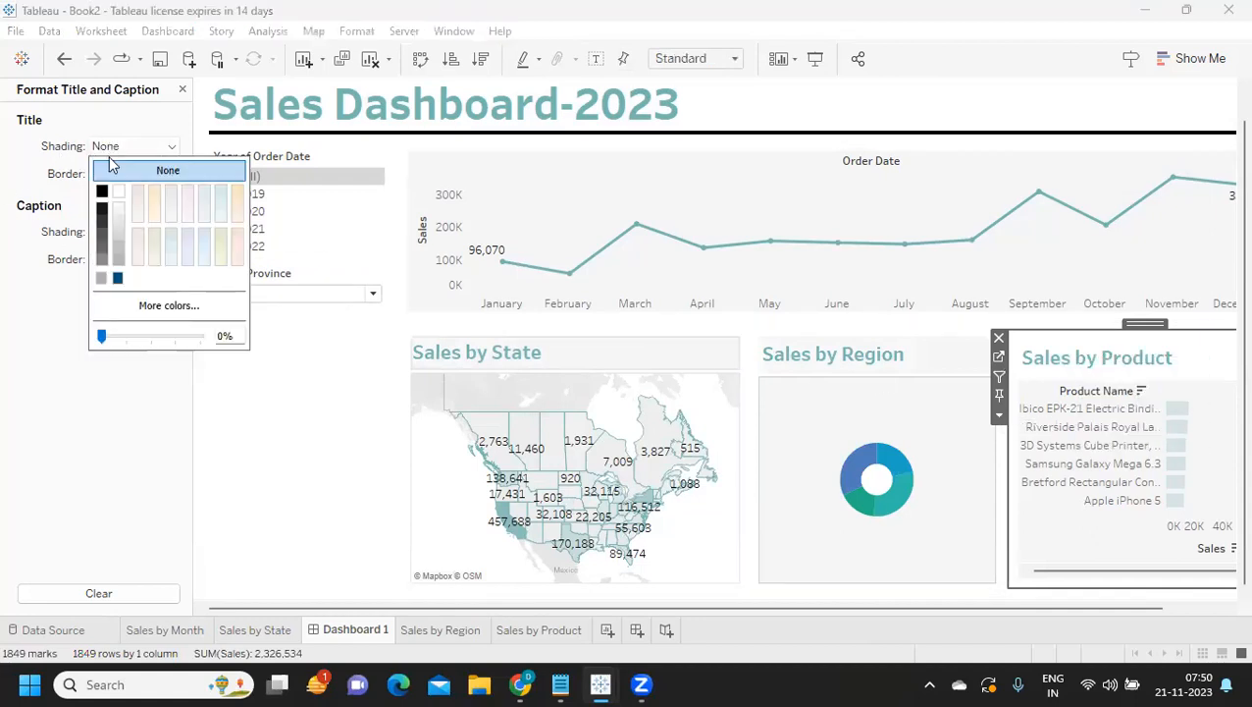
click(116, 208)
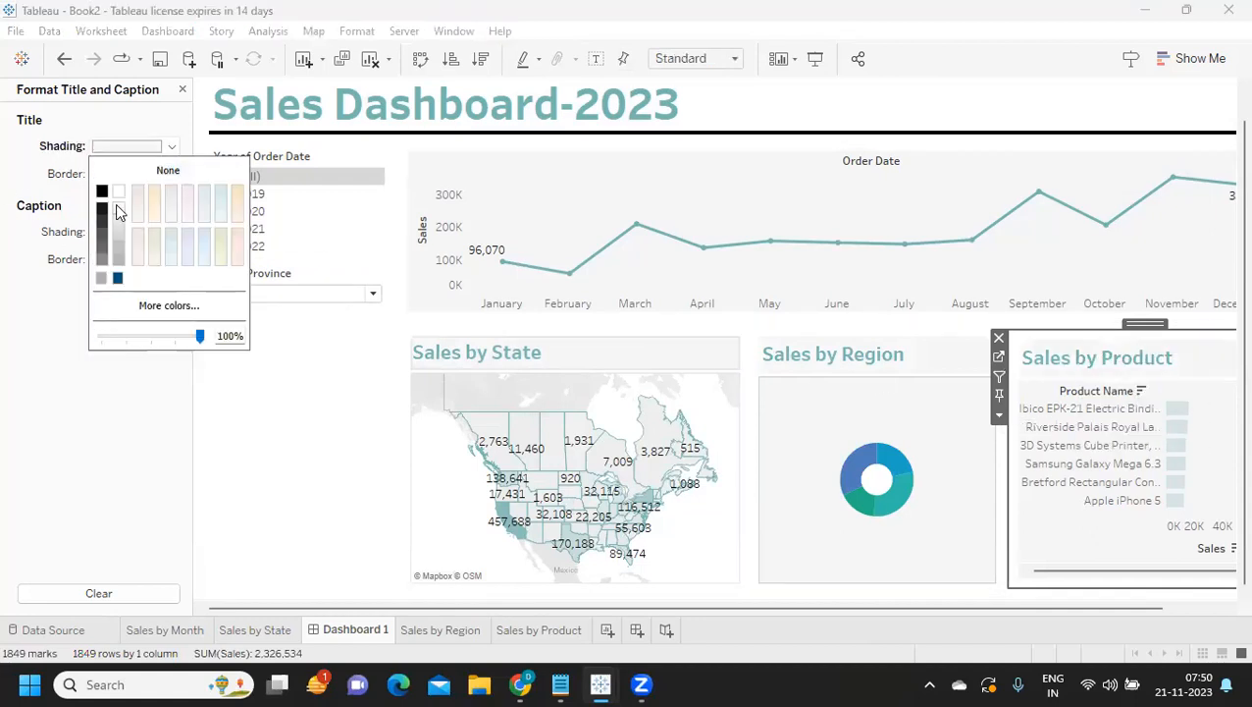
- Show the title on the monthly sales line chart
drag(444, 608, 550, 610)
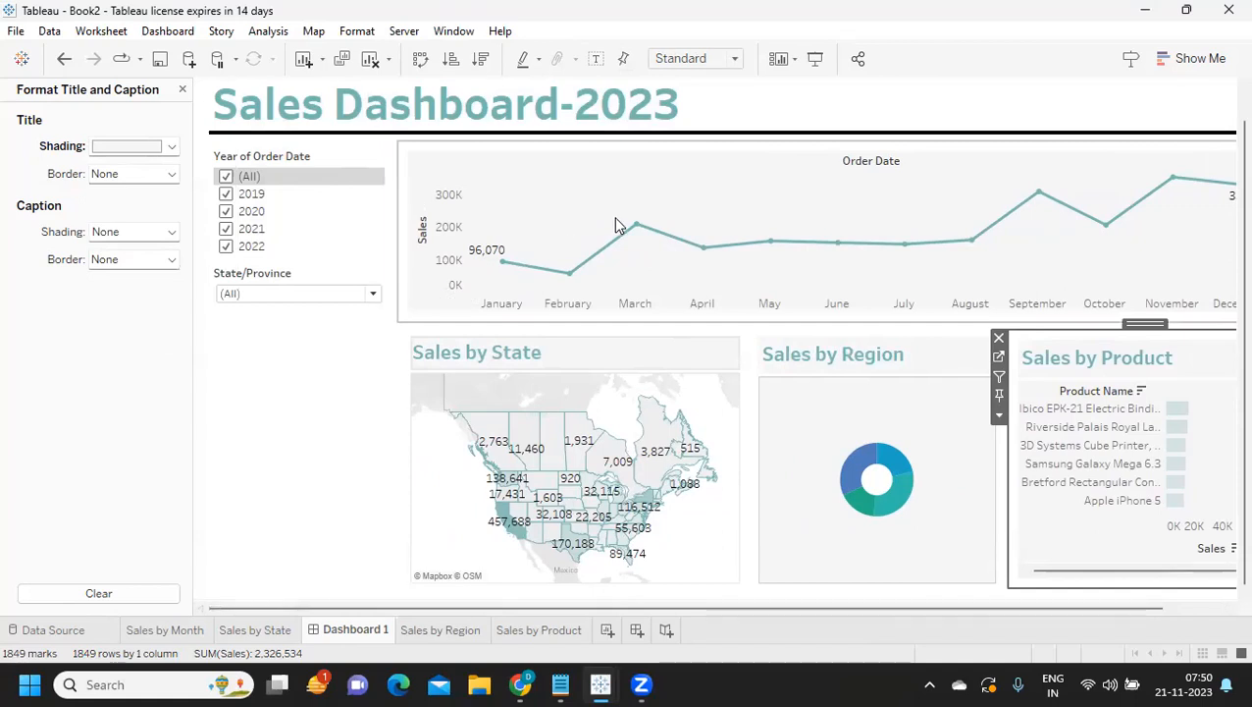
scroll(605, 222, up, 1)
click(607, 175)
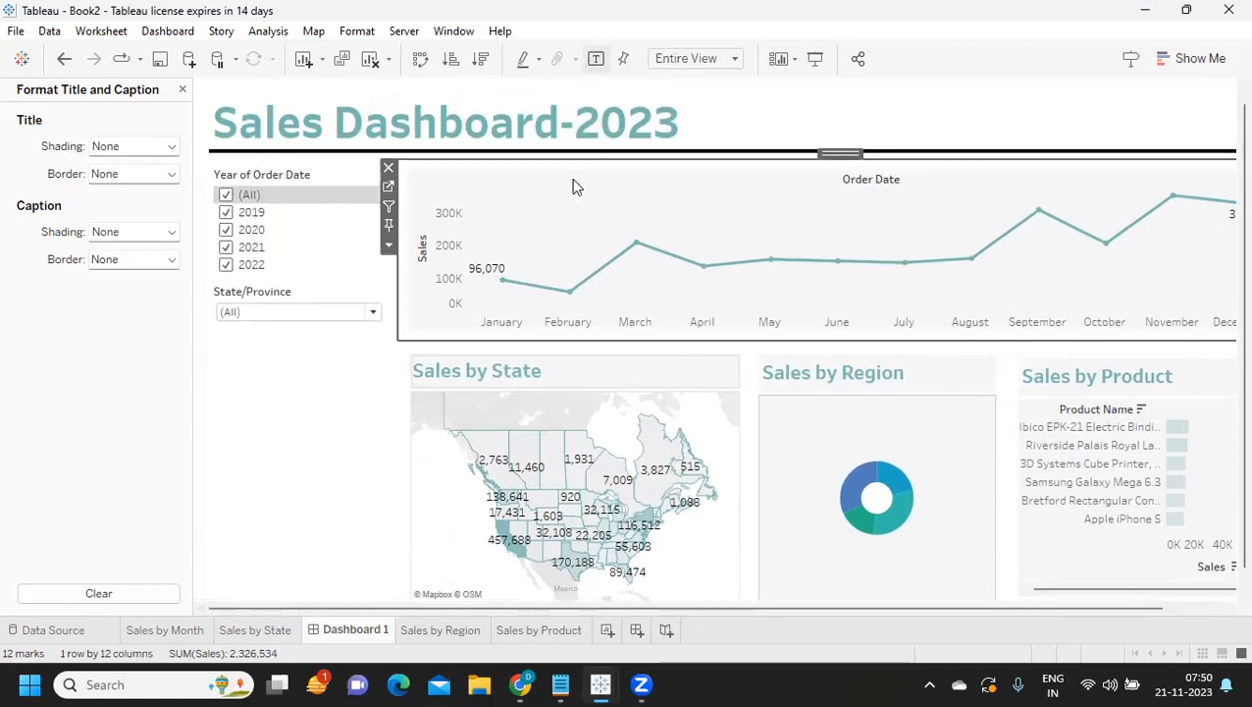
click(388, 247)
click(409, 313)
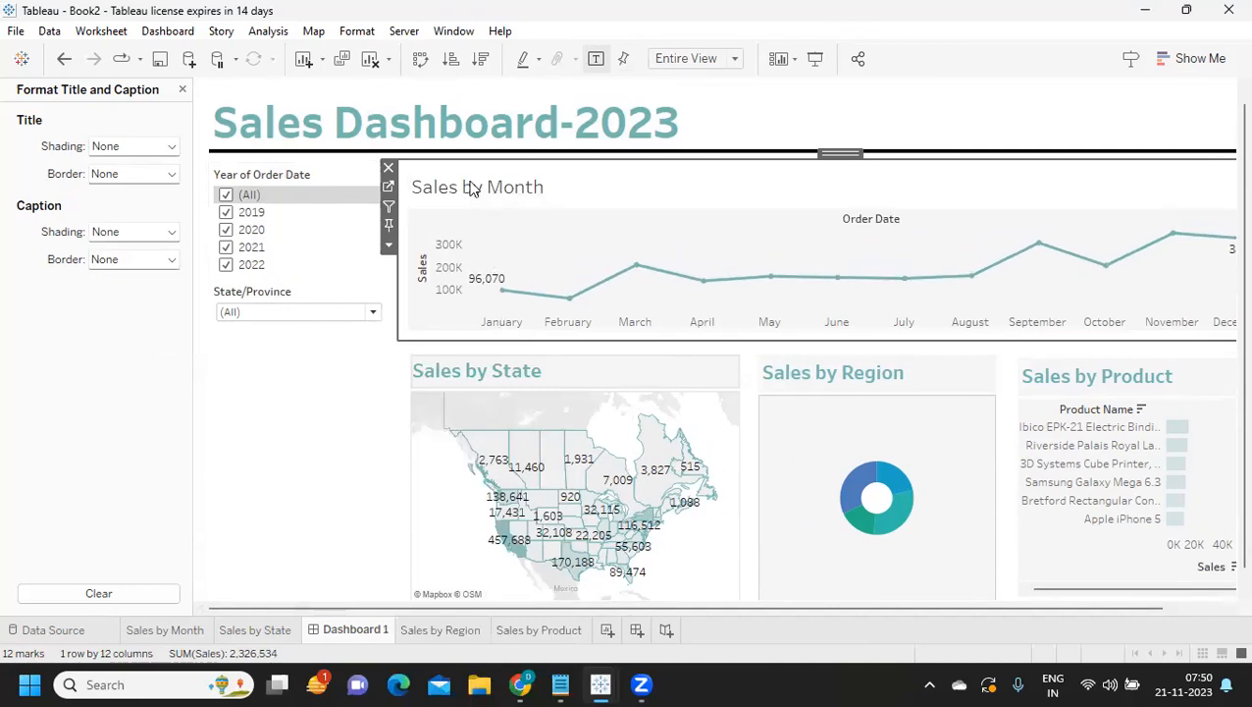
- Shade the Sales by Month chart title with the lightest gray
right_click(471, 188)
click(488, 260)
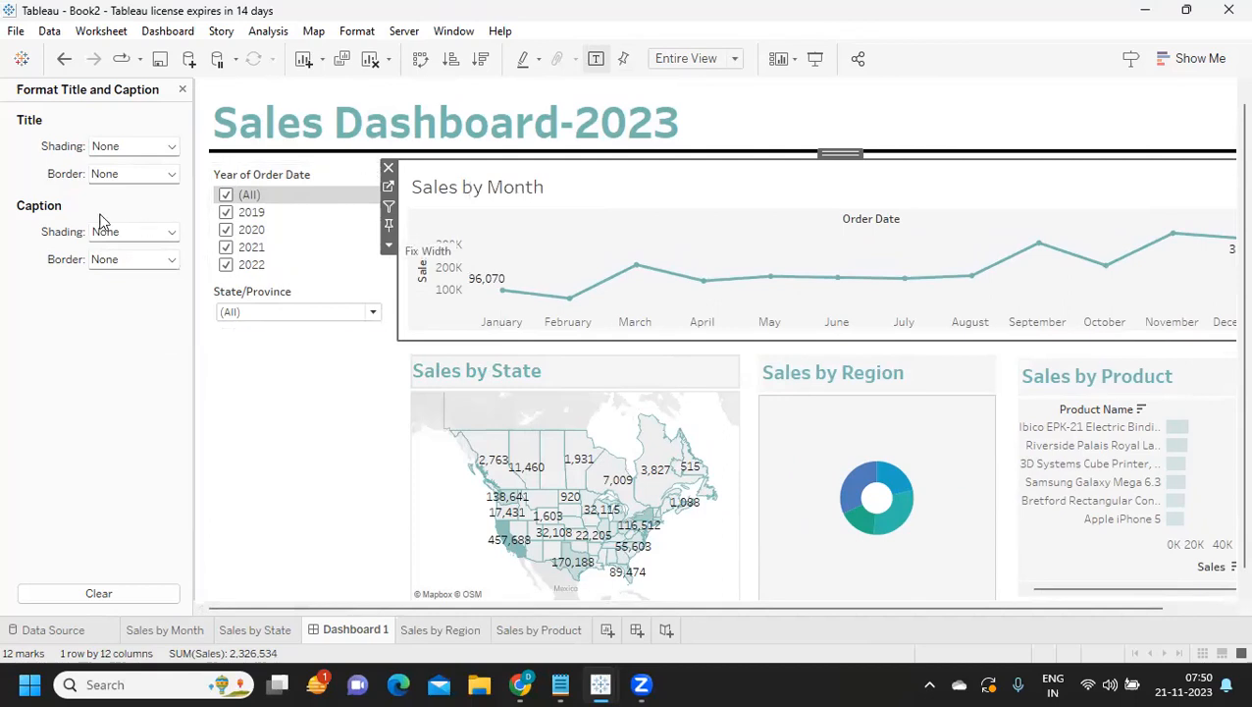
click(114, 149)
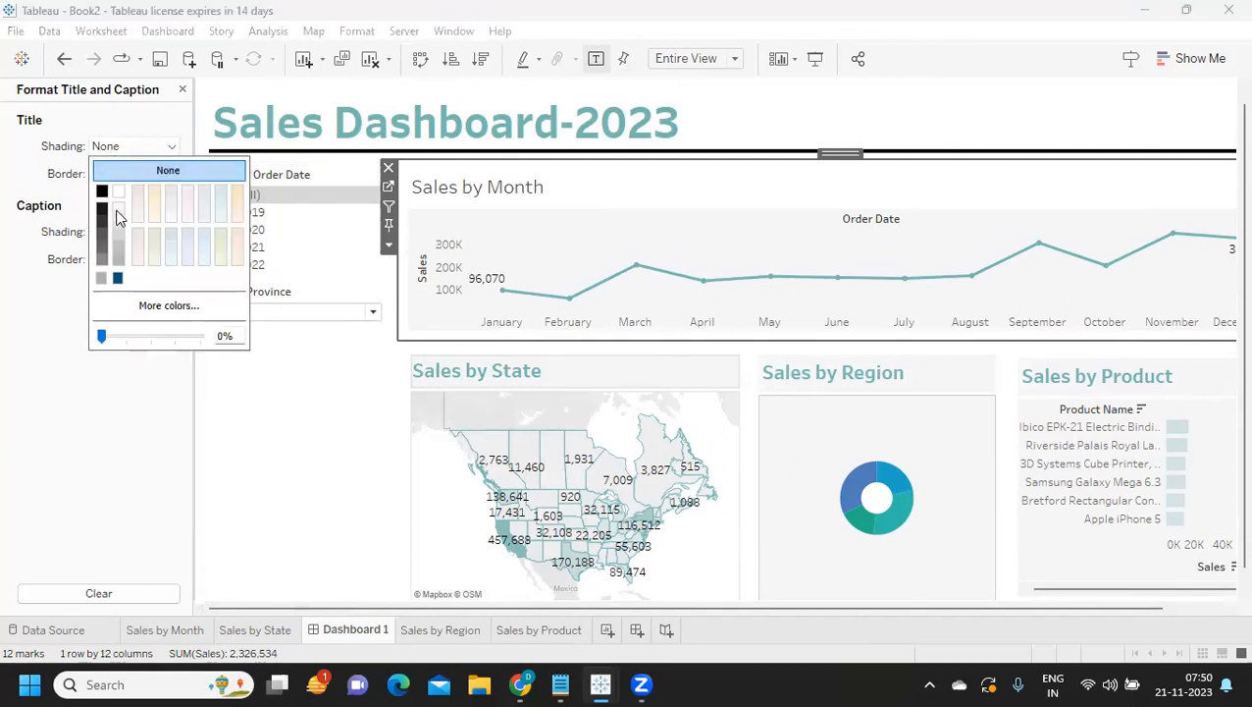
click(116, 211)
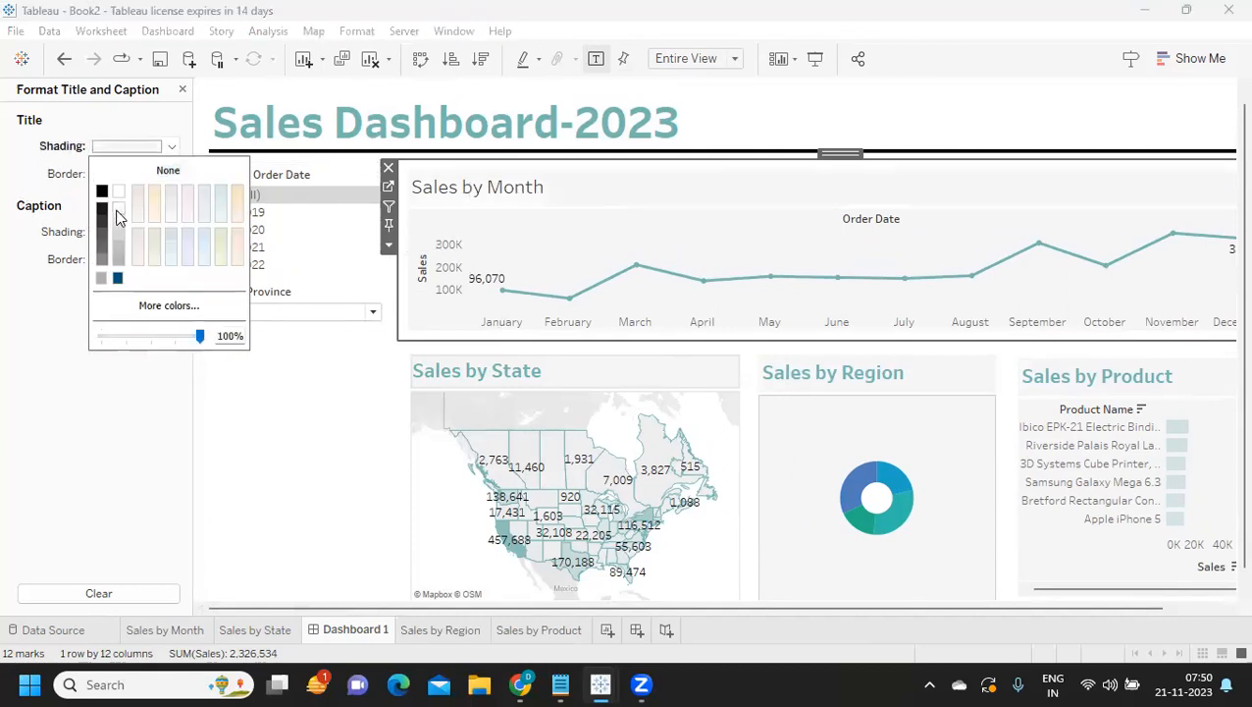
- Make the Sales by Month title text bold and set its size to 16
double_click(469, 196)
drag(814, 390, 605, 383)
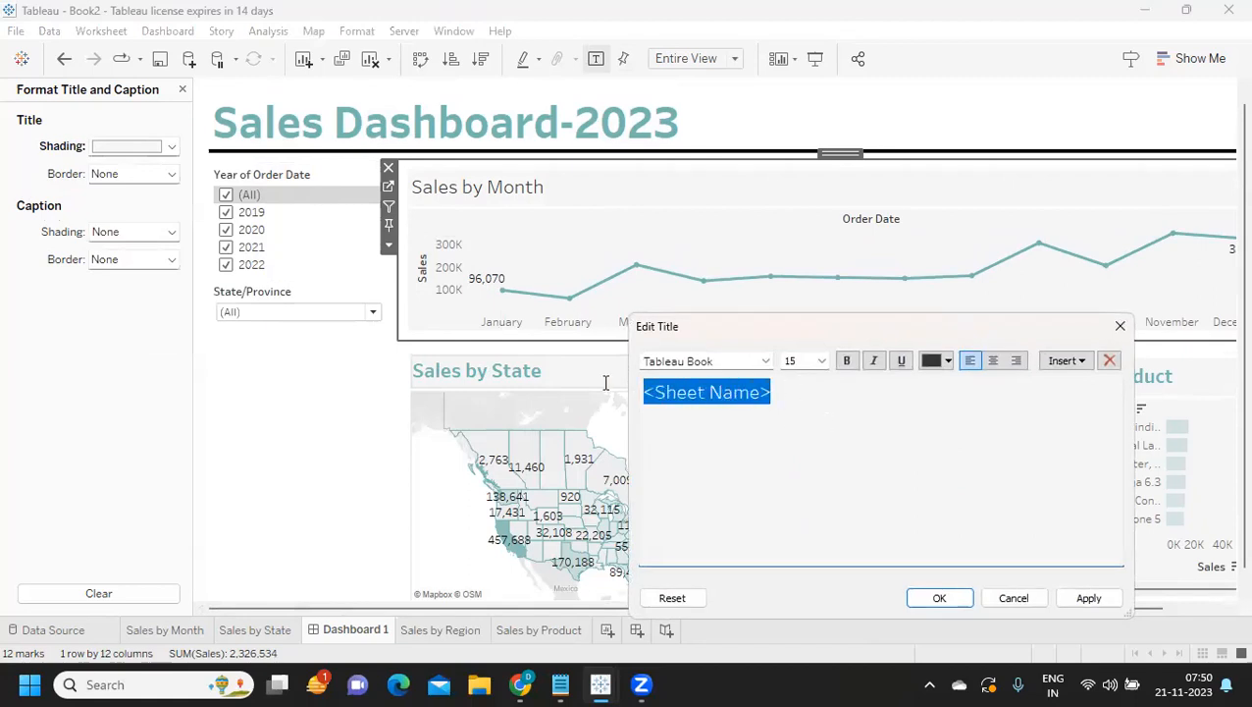
click(846, 360)
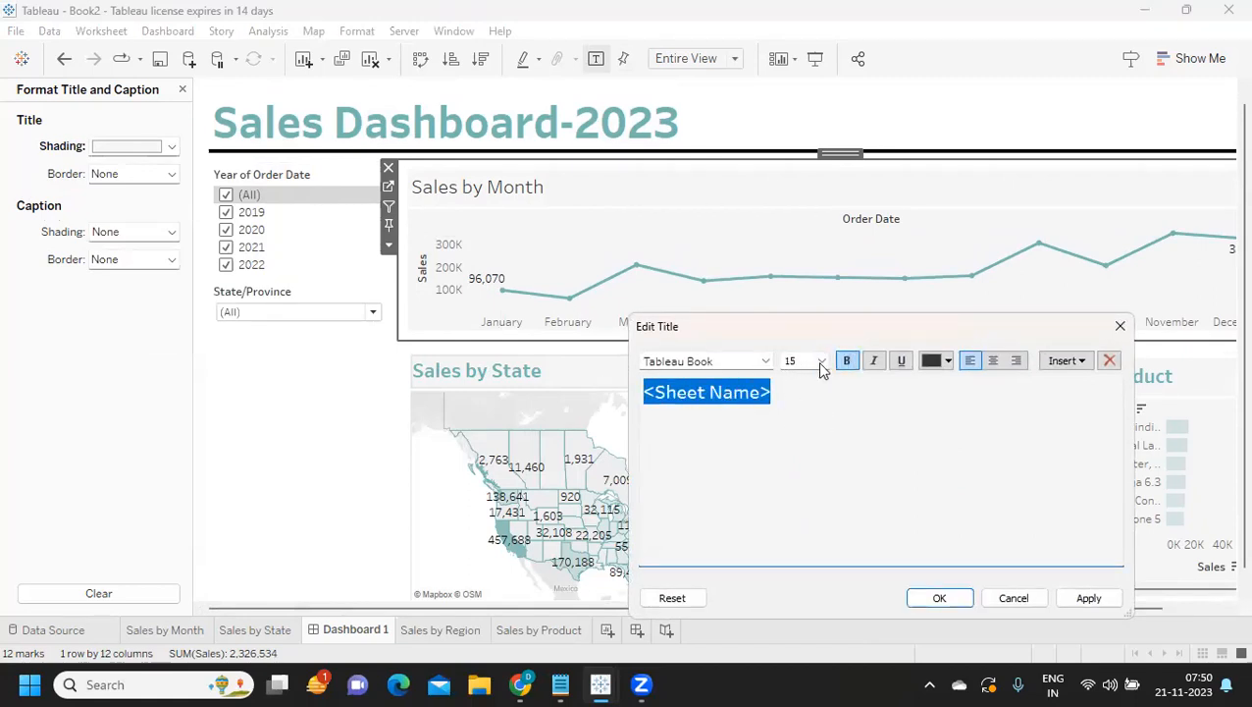
click(821, 361)
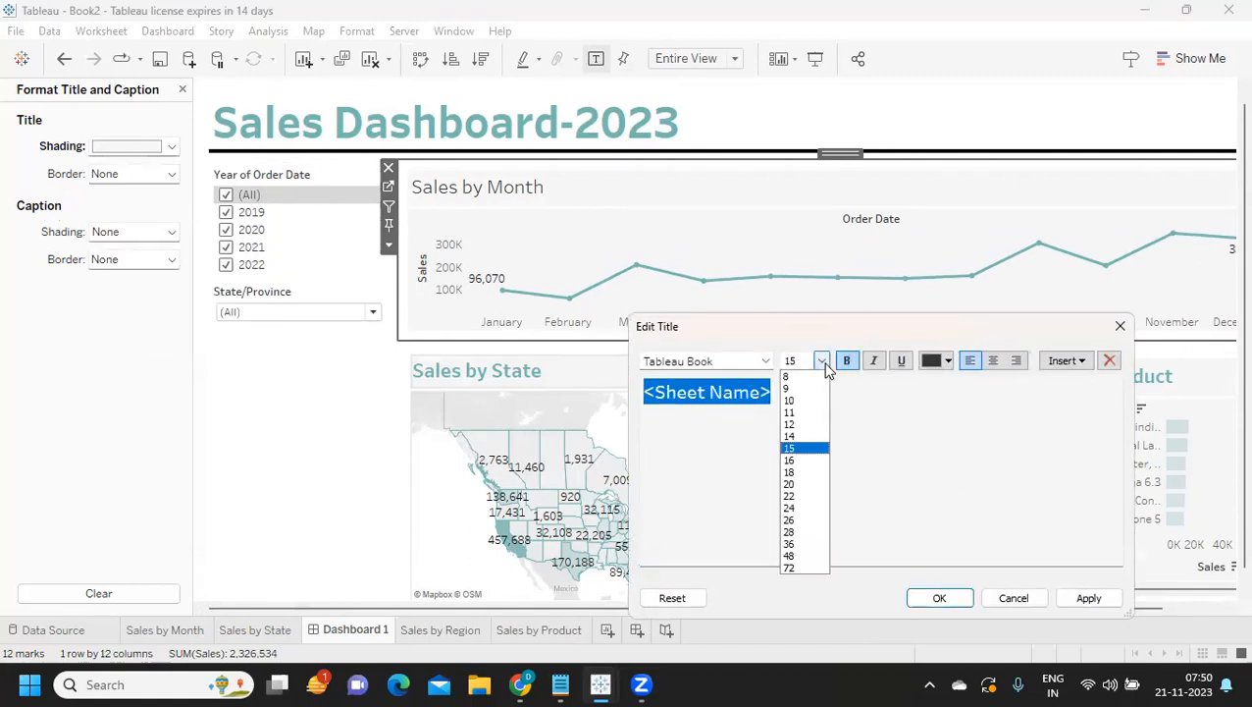
click(802, 461)
- Set the Sales by Month title font to Tableau Bold in the dashboard's teal and apply the title formatting
click(765, 361)
scroll(687, 86, up, 2)
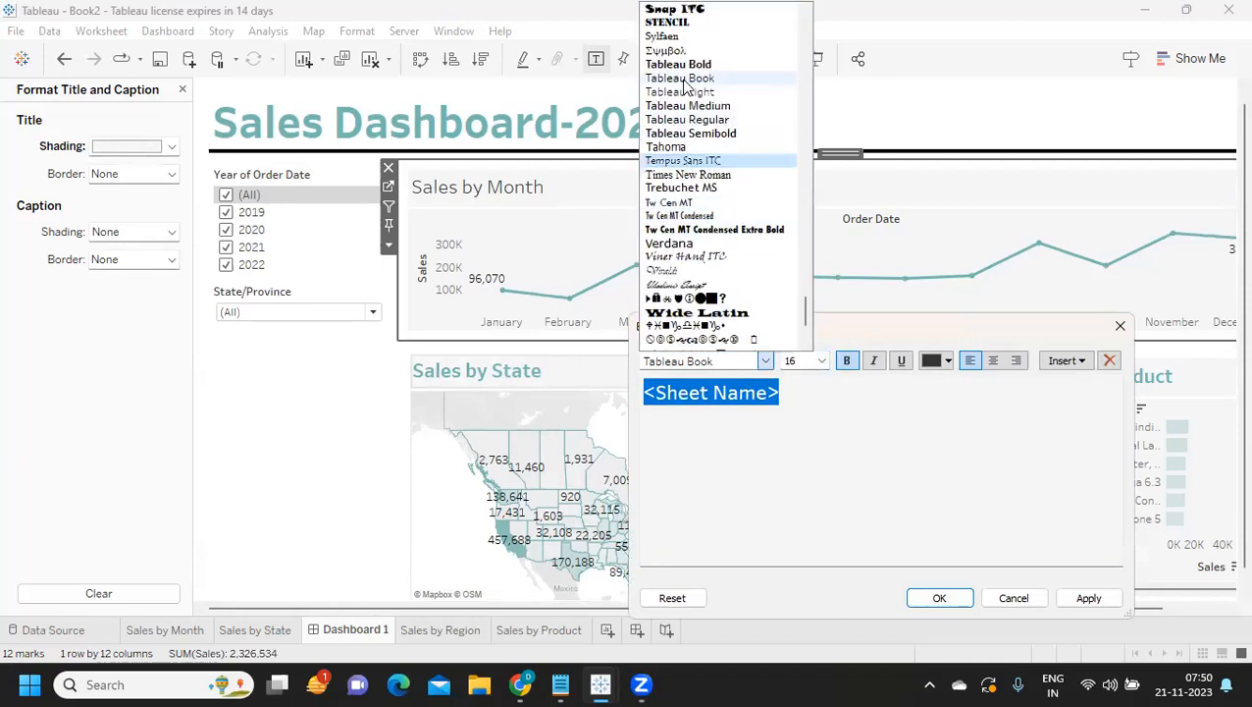
click(679, 65)
click(933, 361)
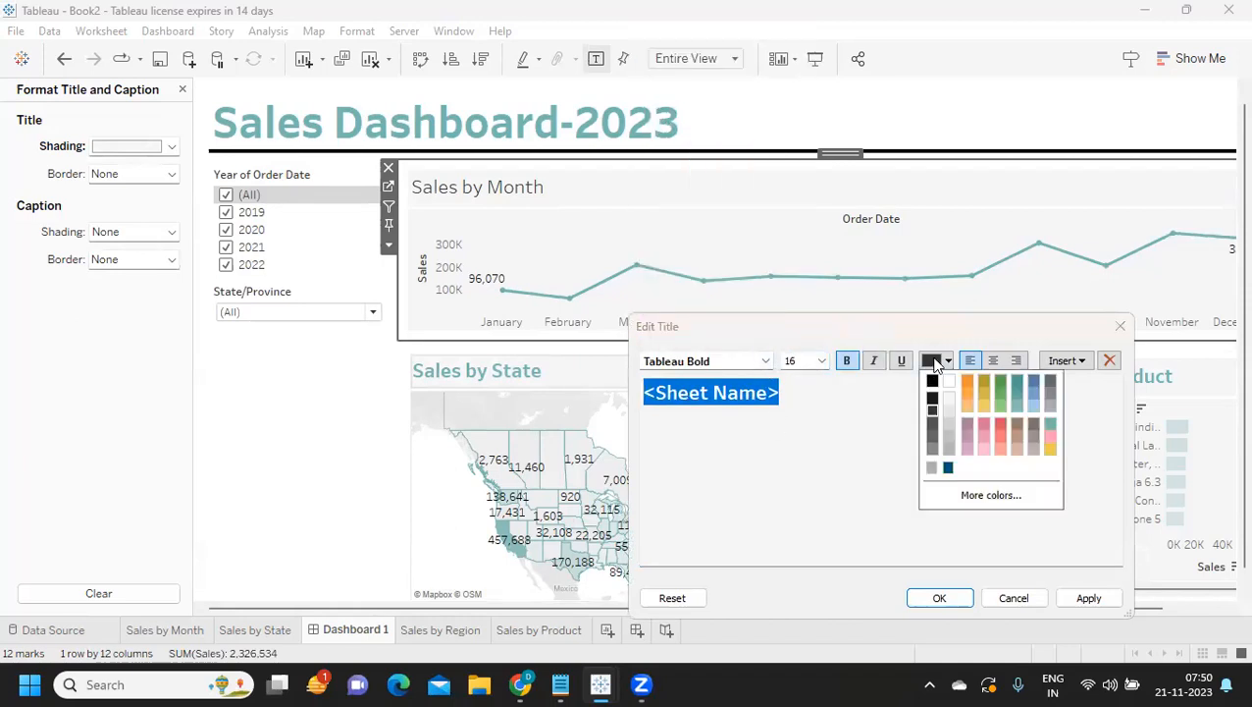
click(1049, 425)
click(1090, 600)
click(944, 597)
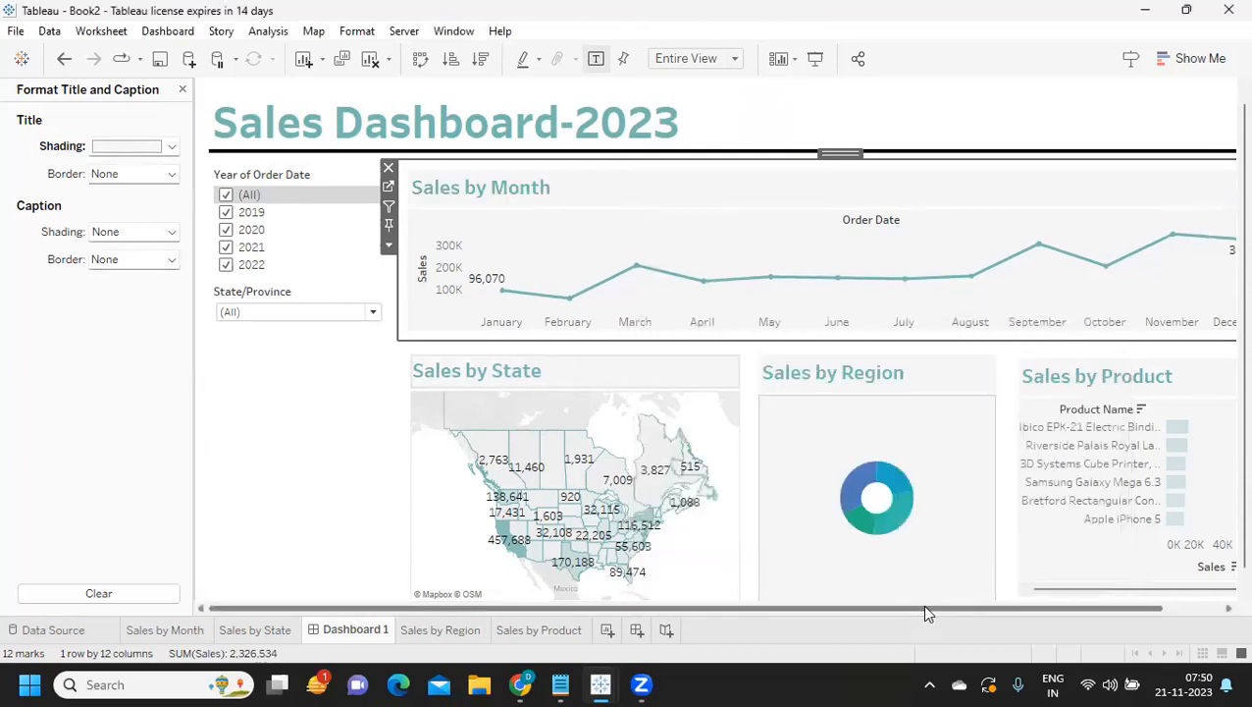
- Give the vertical container holding the year and state filters a very light gray background
click(316, 373)
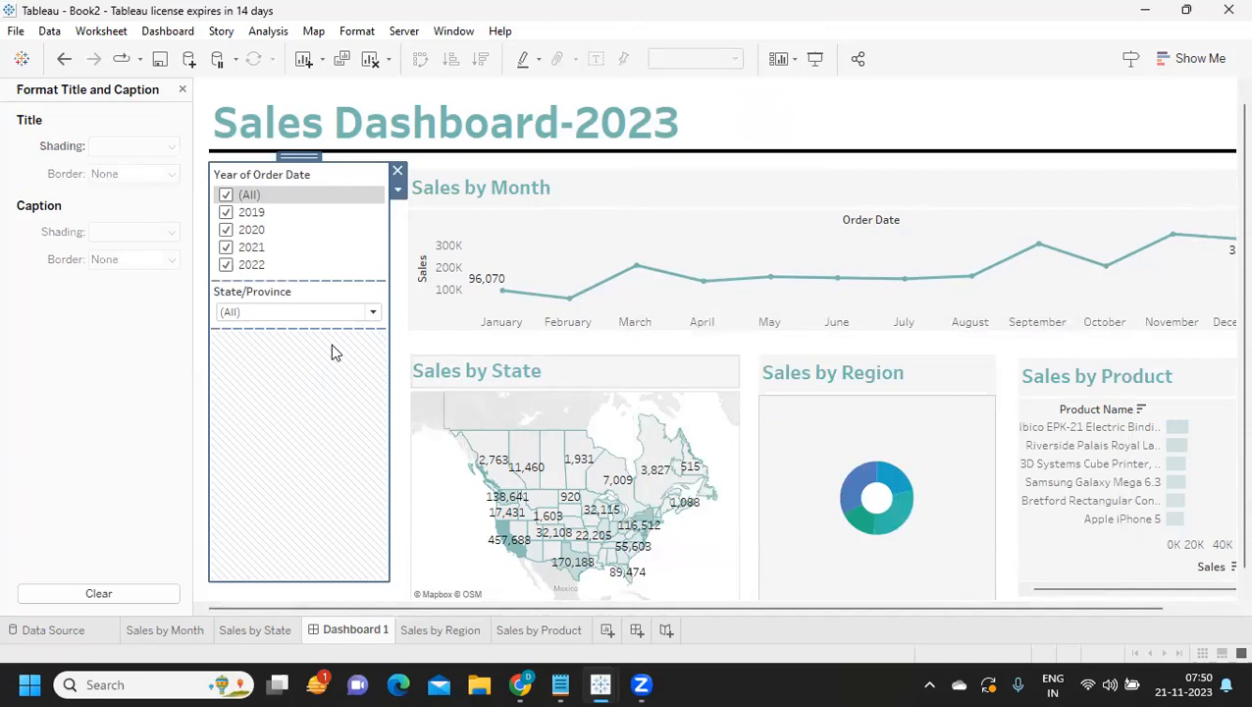
click(397, 194)
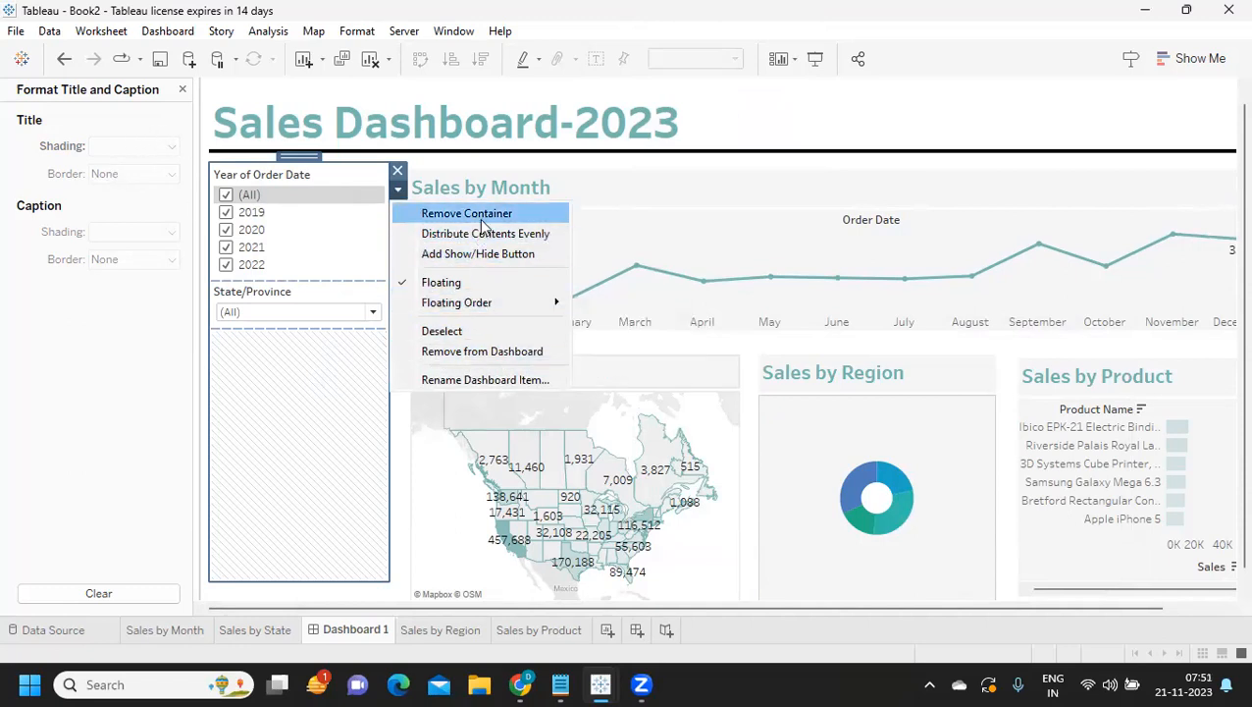
click(300, 393)
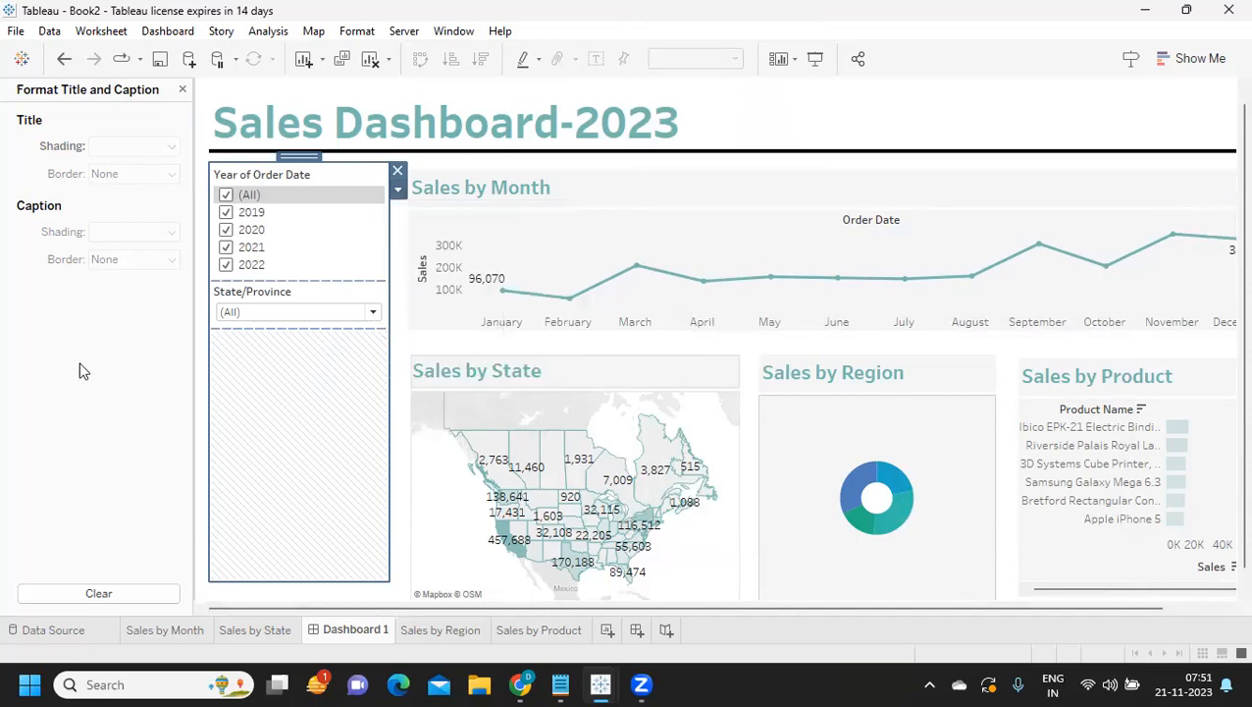
click(180, 91)
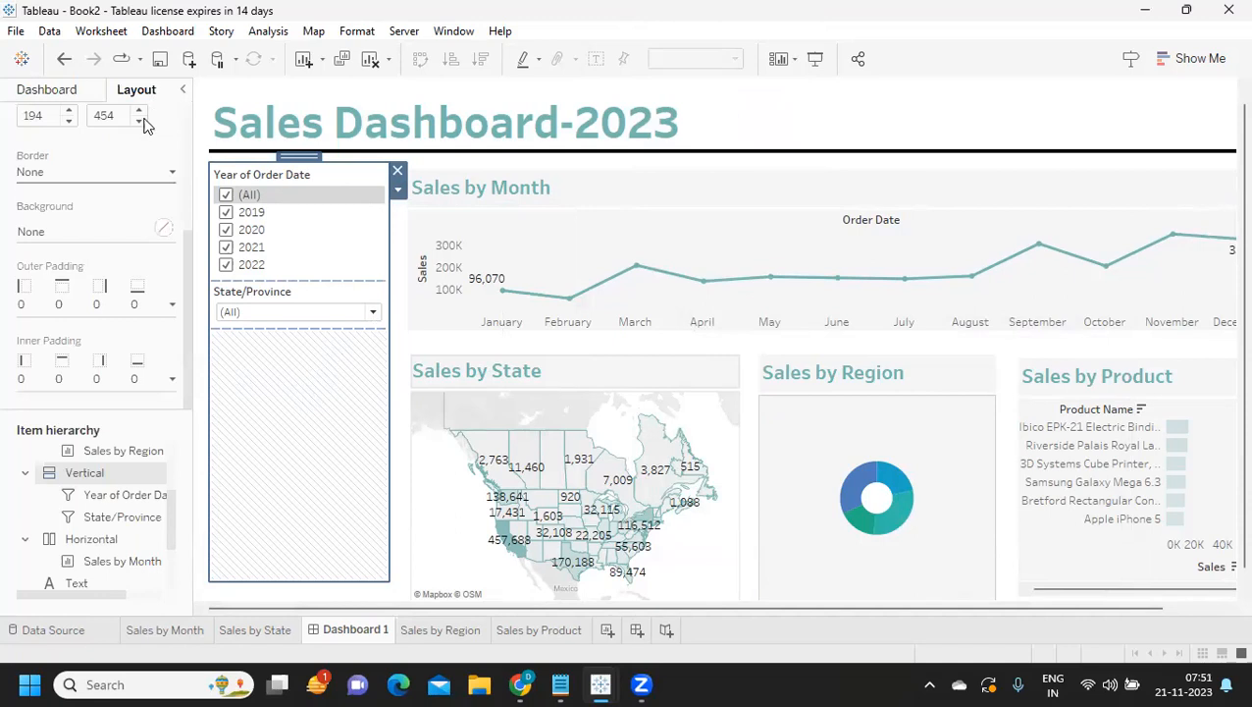
scroll(100, 251, up, 2)
click(61, 342)
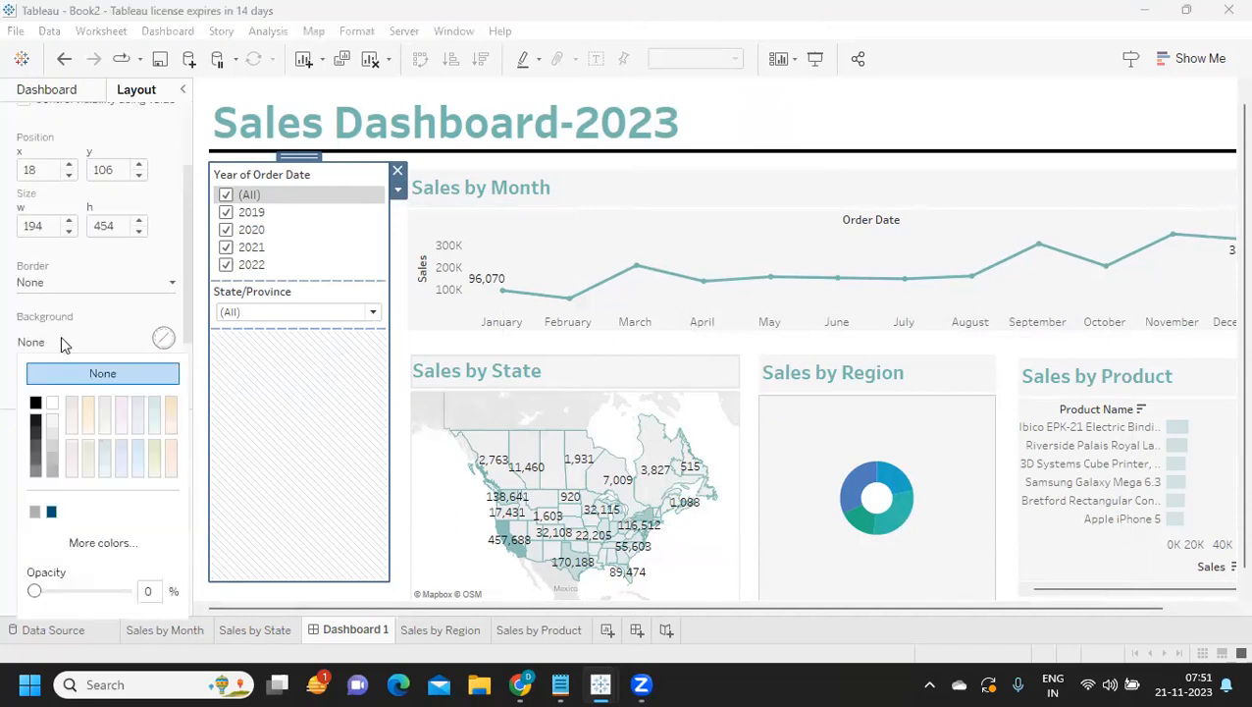
click(54, 429)
click(804, 110)
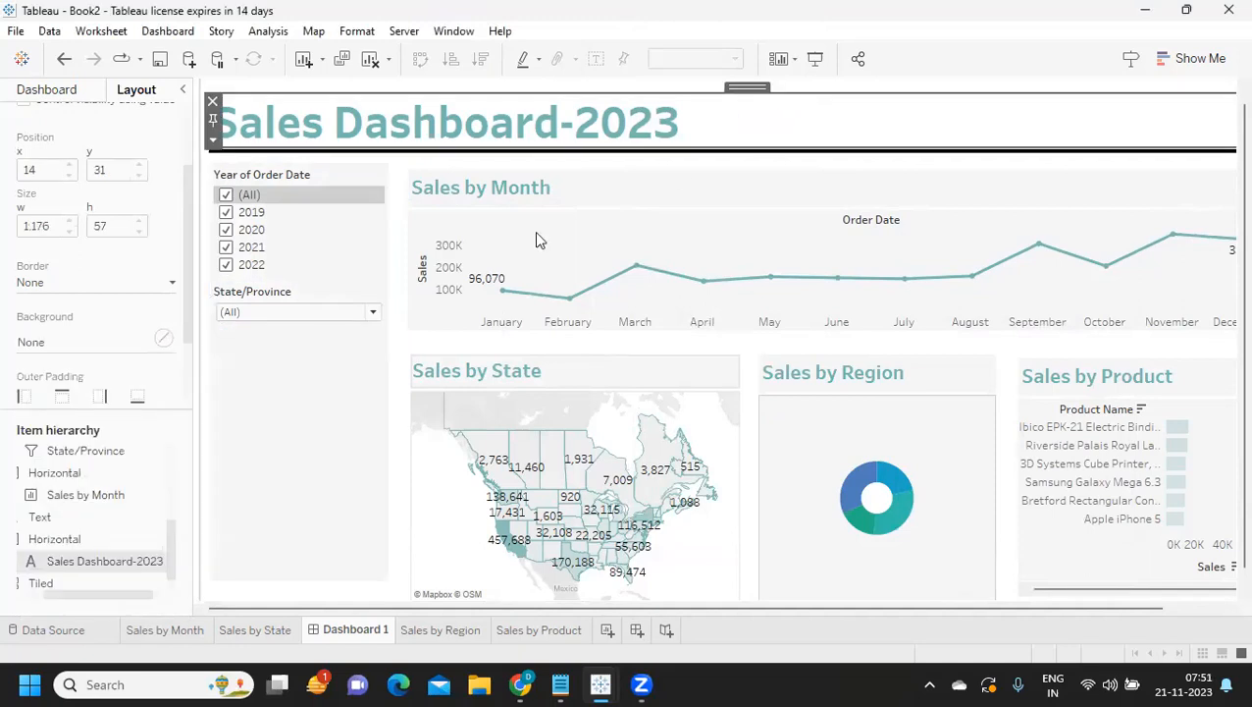
- Extend the filter container downward to a height of about 473 and widen the dashboard view
click(301, 574)
drag(301, 600, 302, 604)
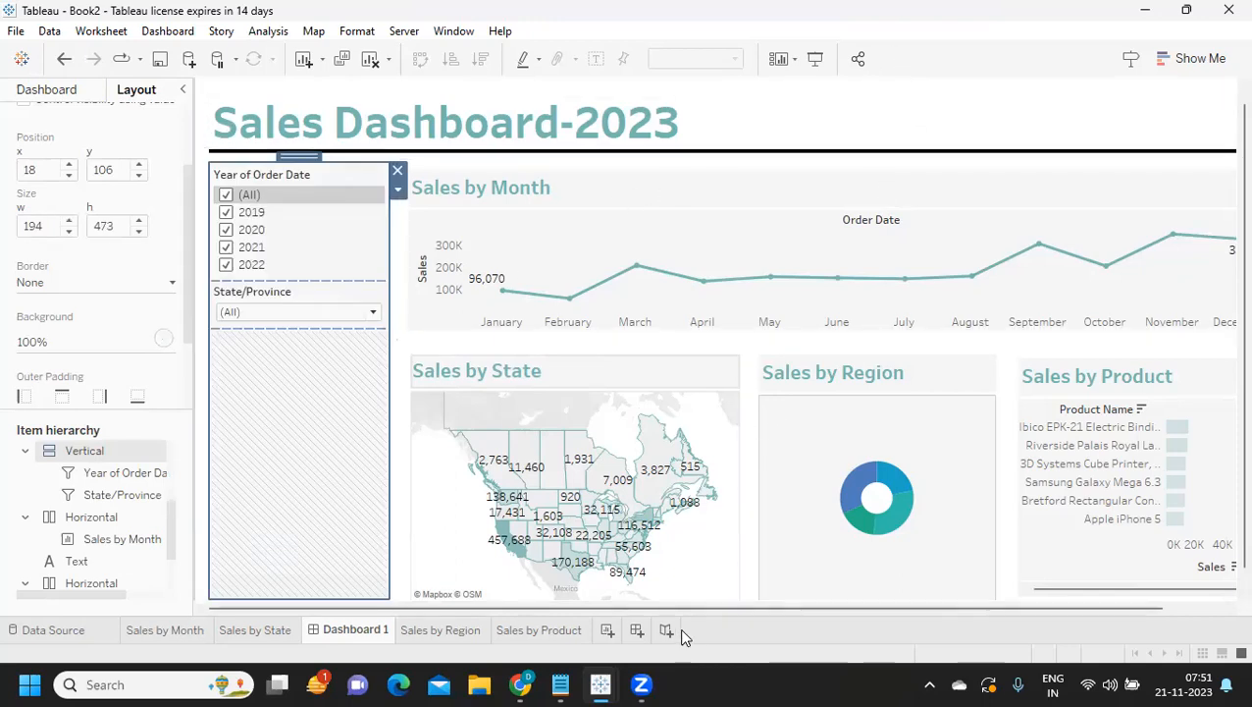
click(181, 91)
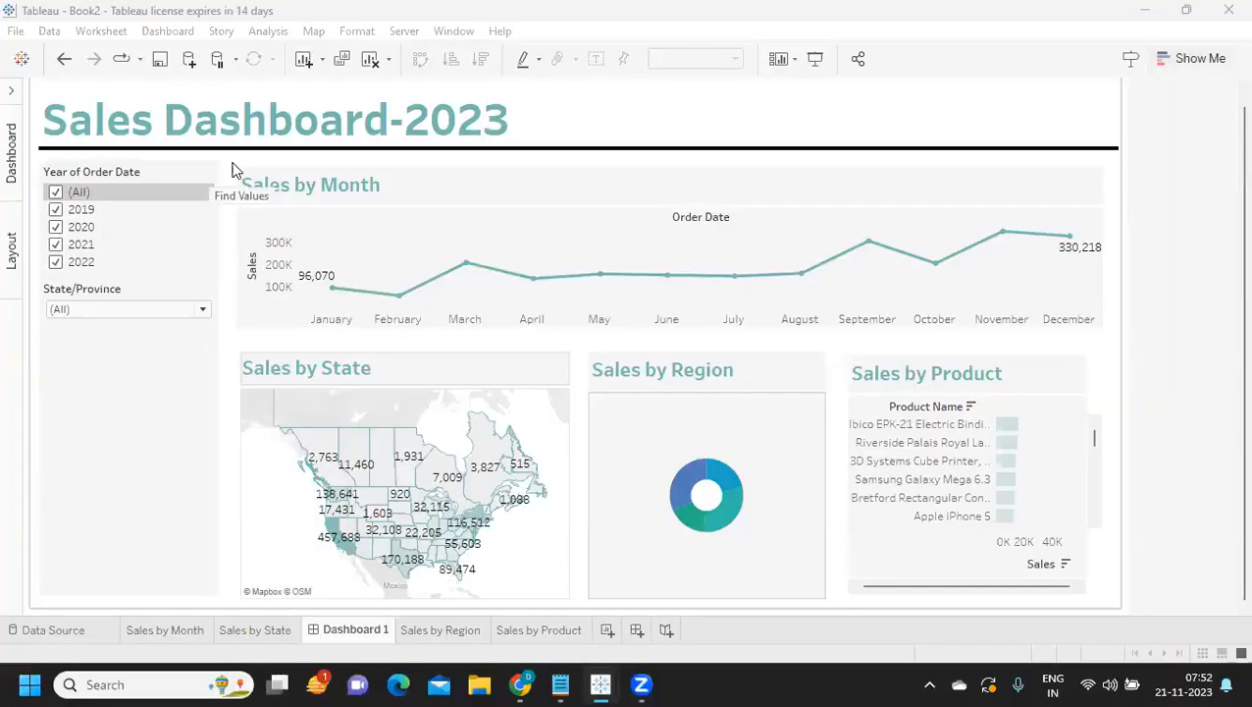
- Select the horizontal container around the Sales by Month chart and open its layout settings
click(272, 159)
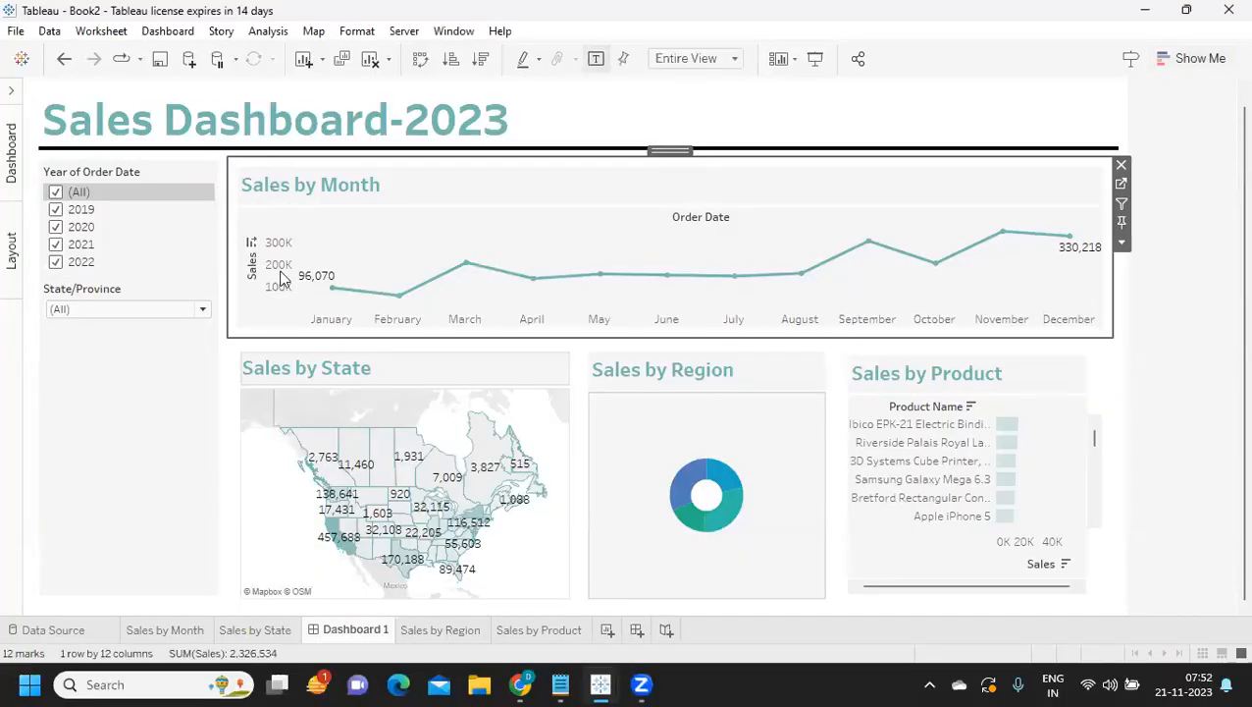
click(1122, 241)
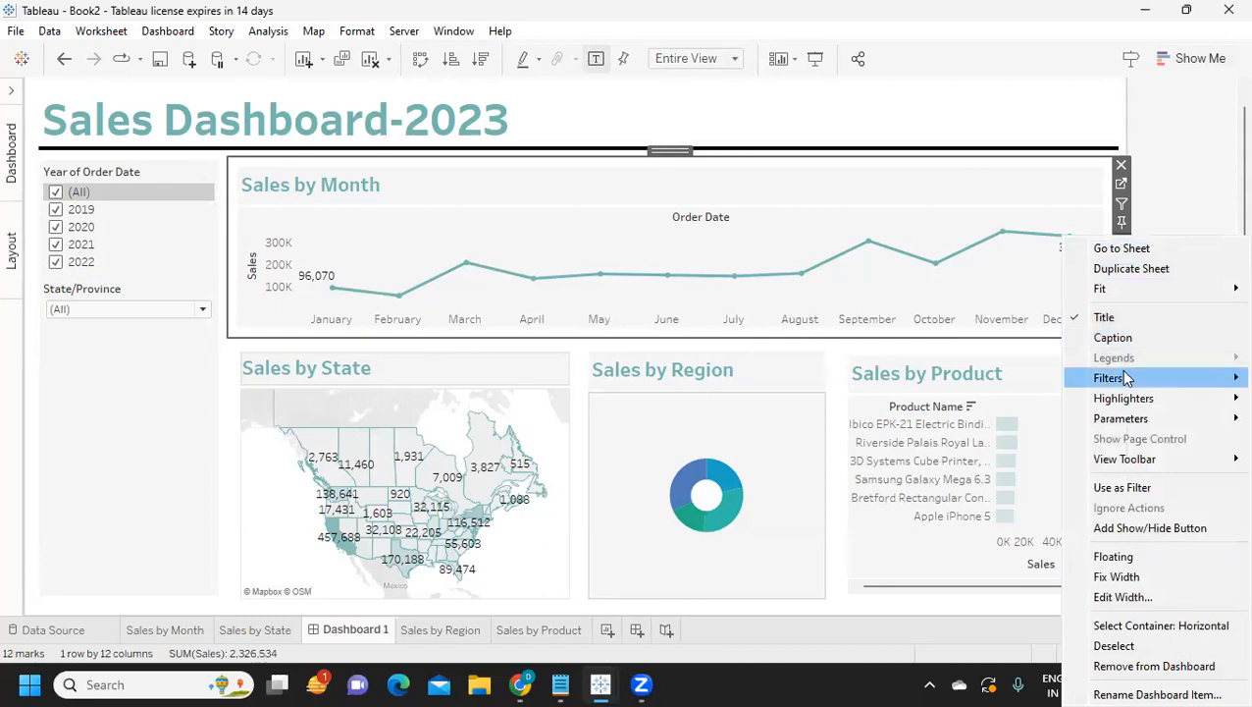
click(1138, 625)
click(10, 95)
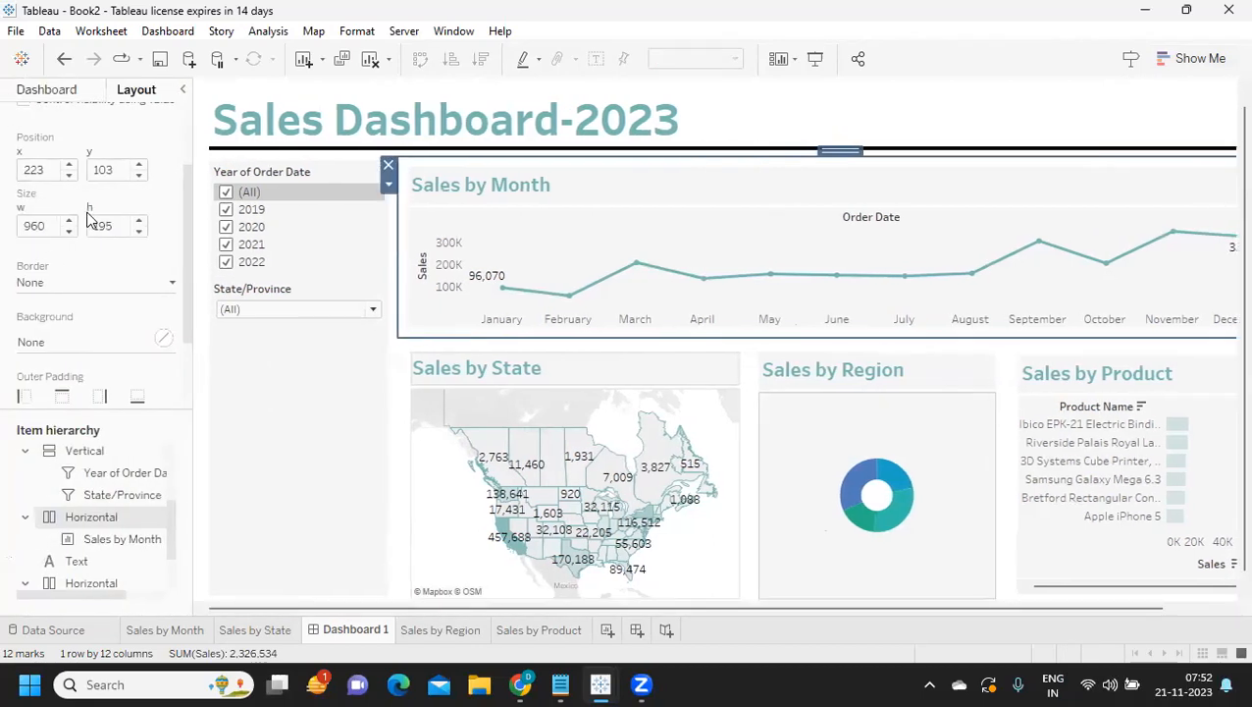
scroll(173, 374, down, 1)
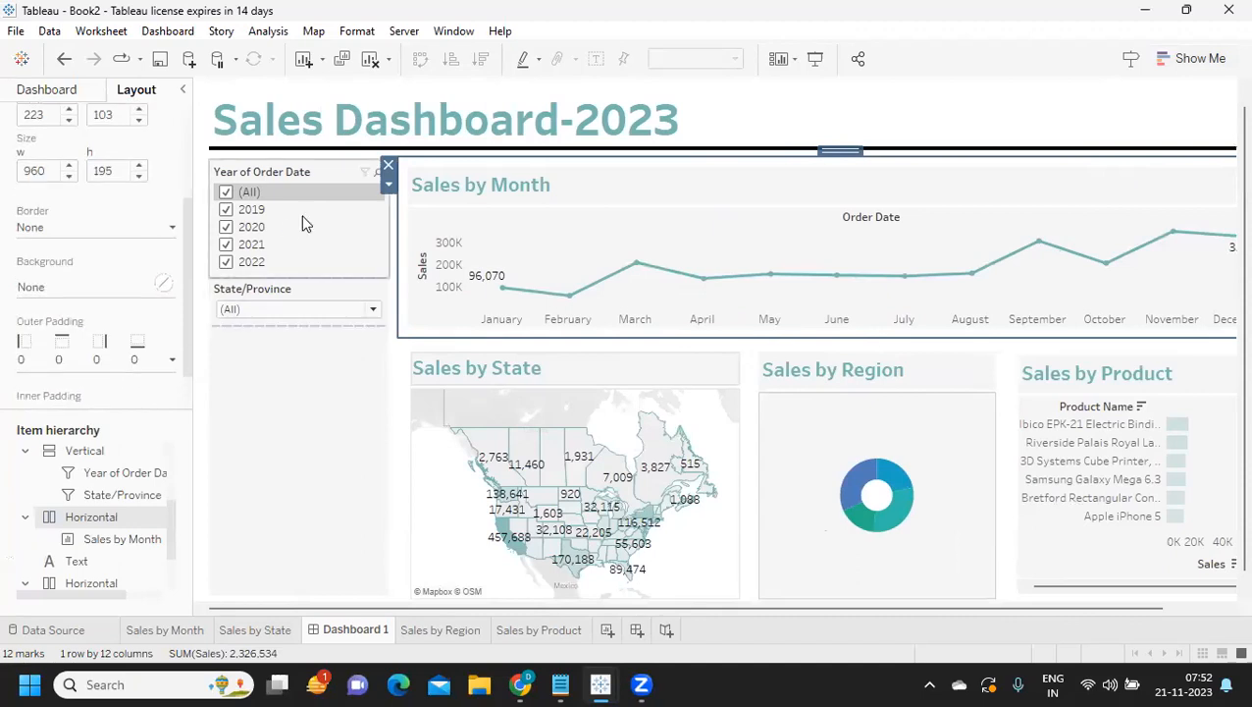
click(389, 187)
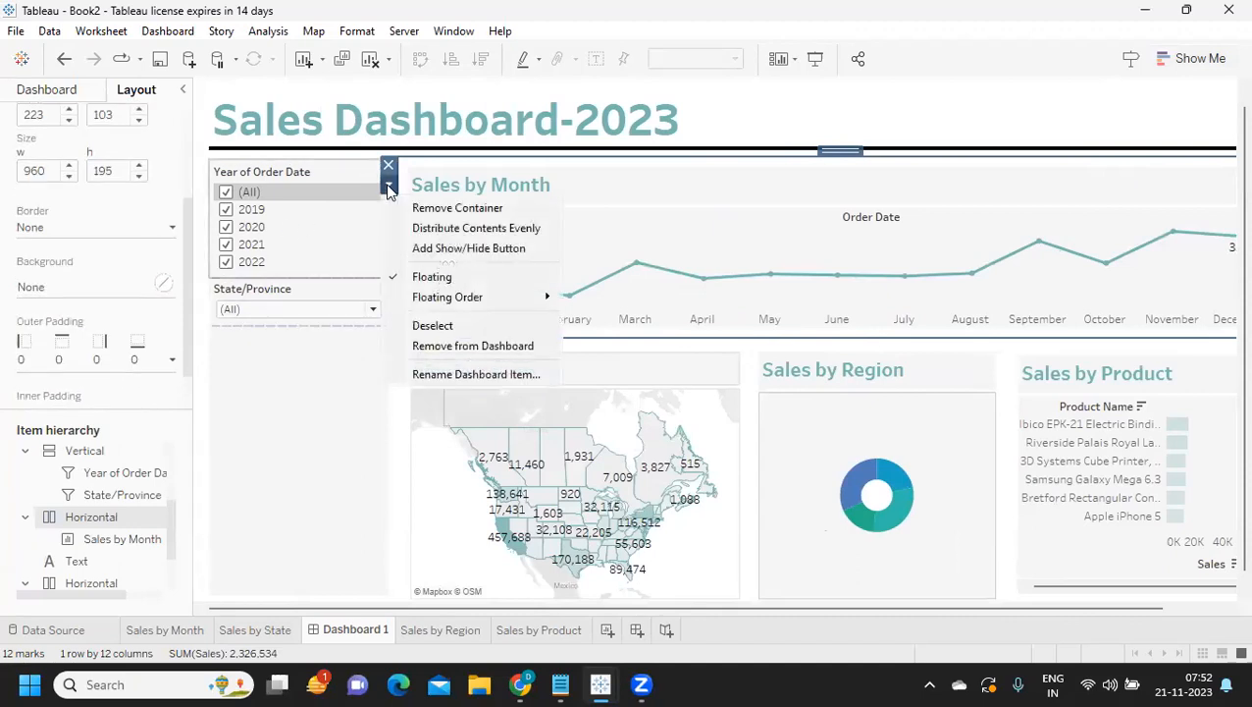
click(593, 191)
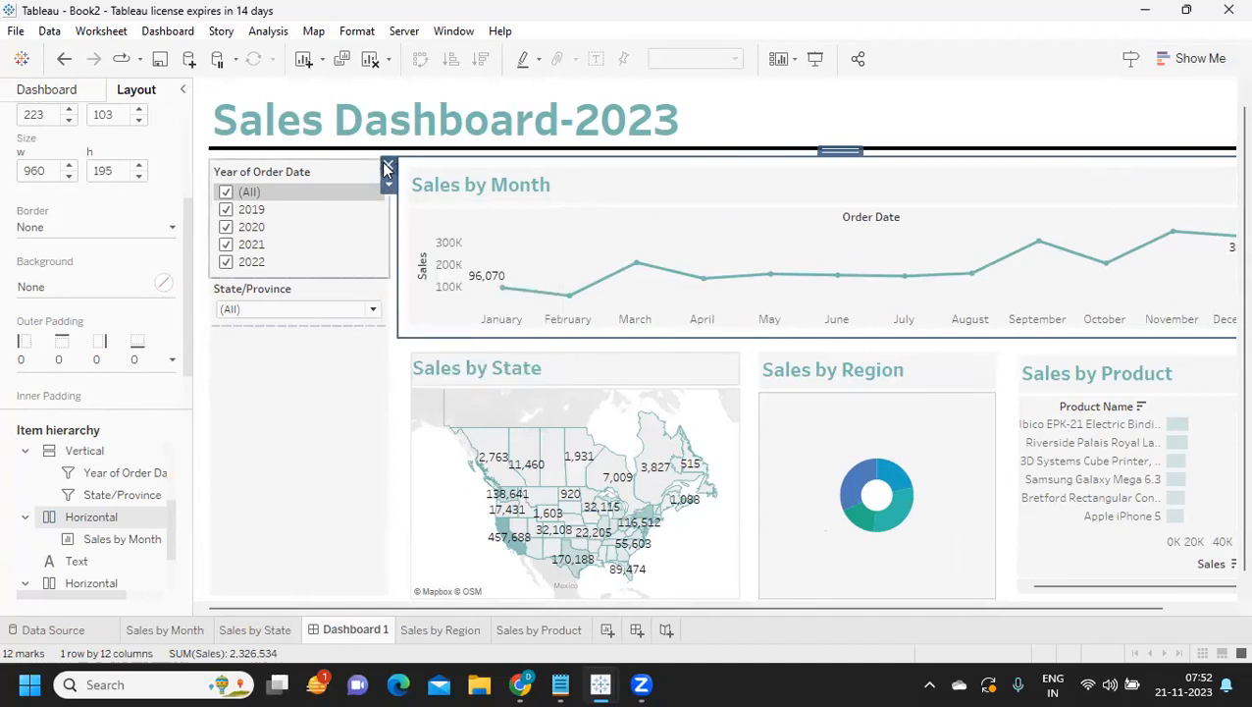
- Reduce the outer padding of the Sales by Month chart equally on all sides
click(563, 187)
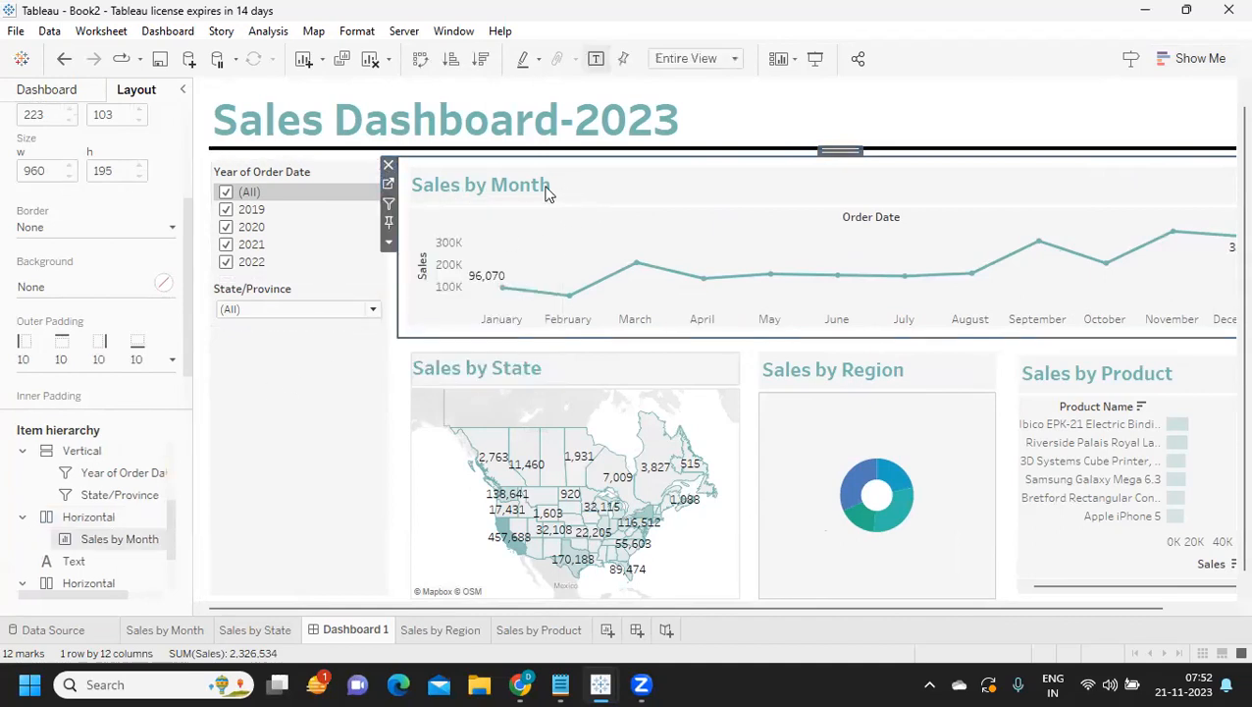
click(173, 363)
click(173, 365)
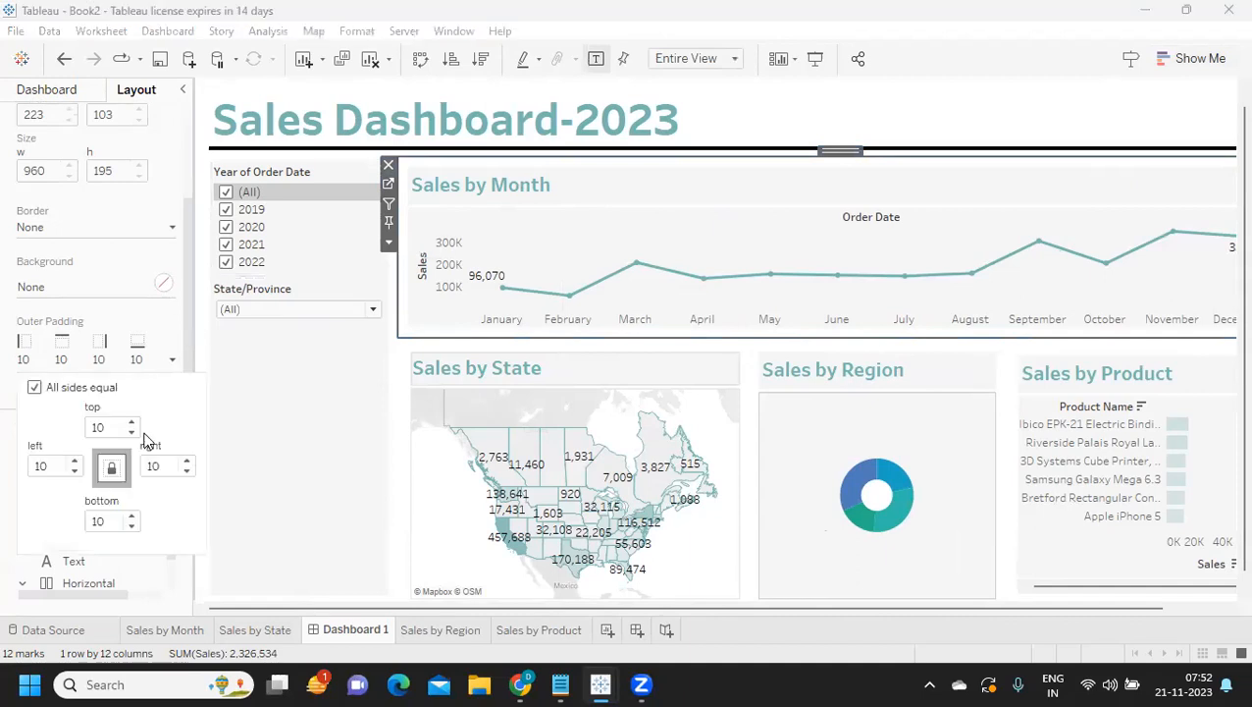
click(131, 433)
click(132, 433)
click(132, 433)
click(132, 433)
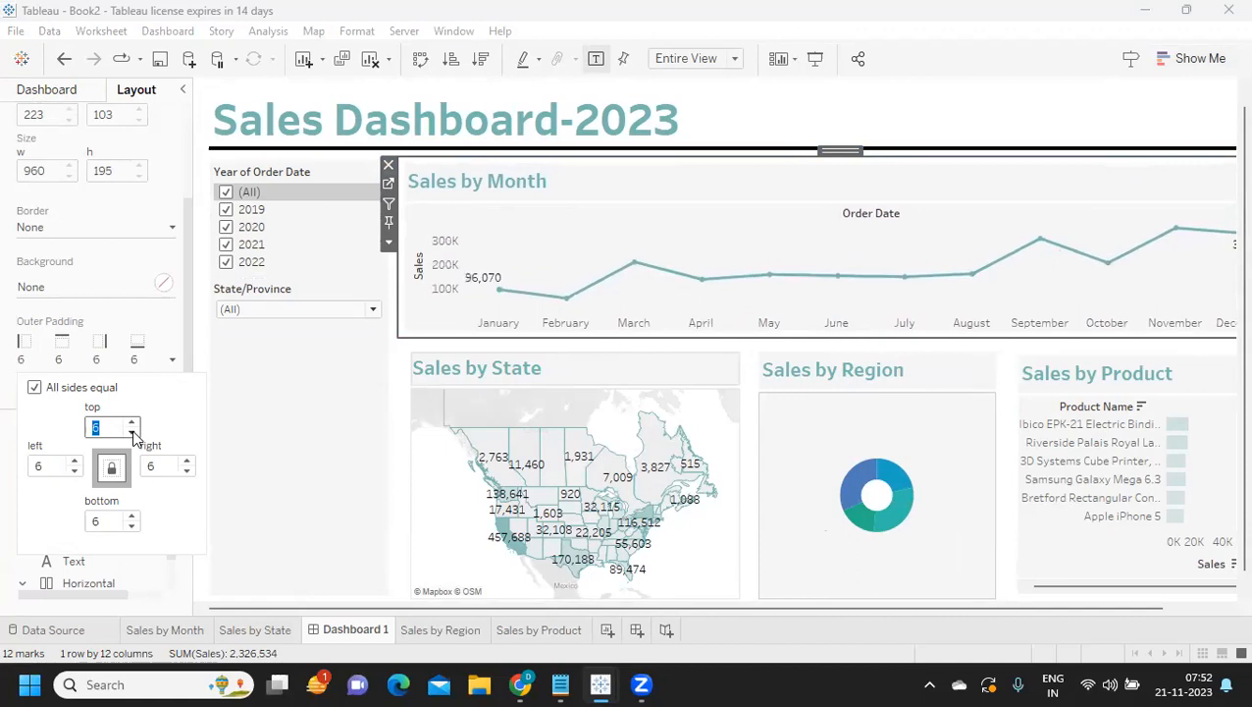
- Set the outer padding of the Sales by State map to 5 on all sides
click(439, 385)
click(138, 361)
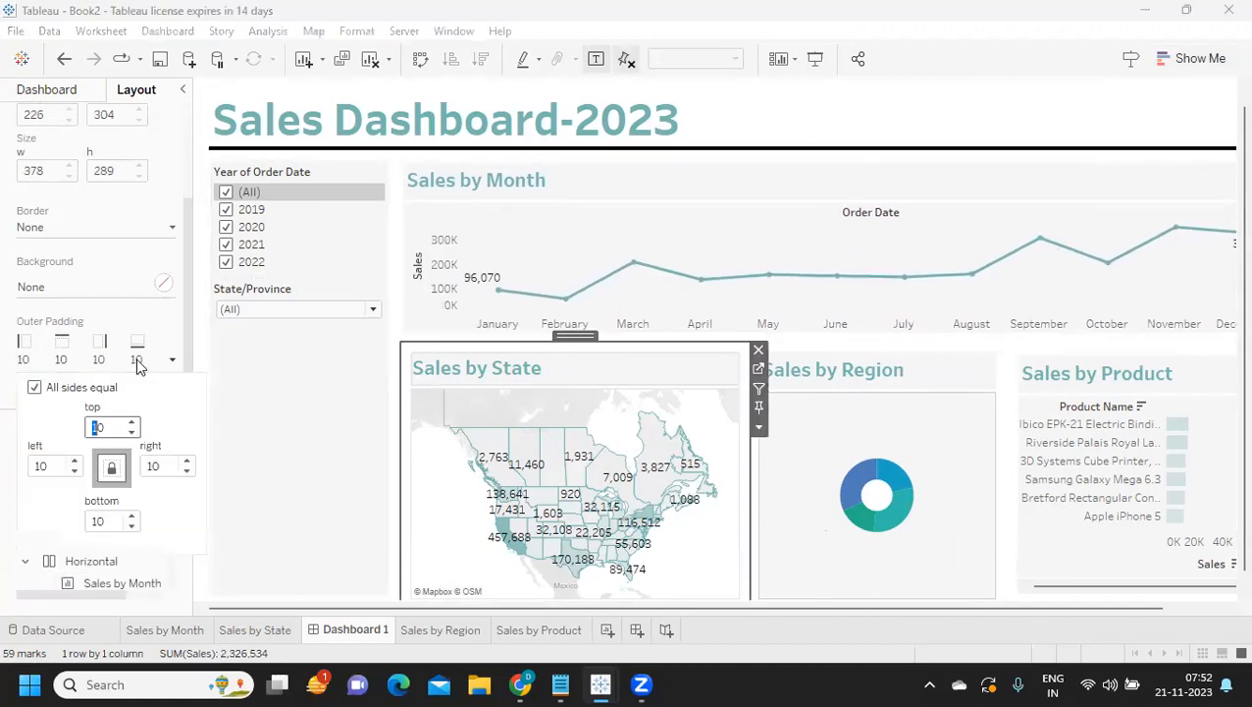
click(131, 433)
click(132, 433)
click(132, 433)
click(132, 433)
click(131, 433)
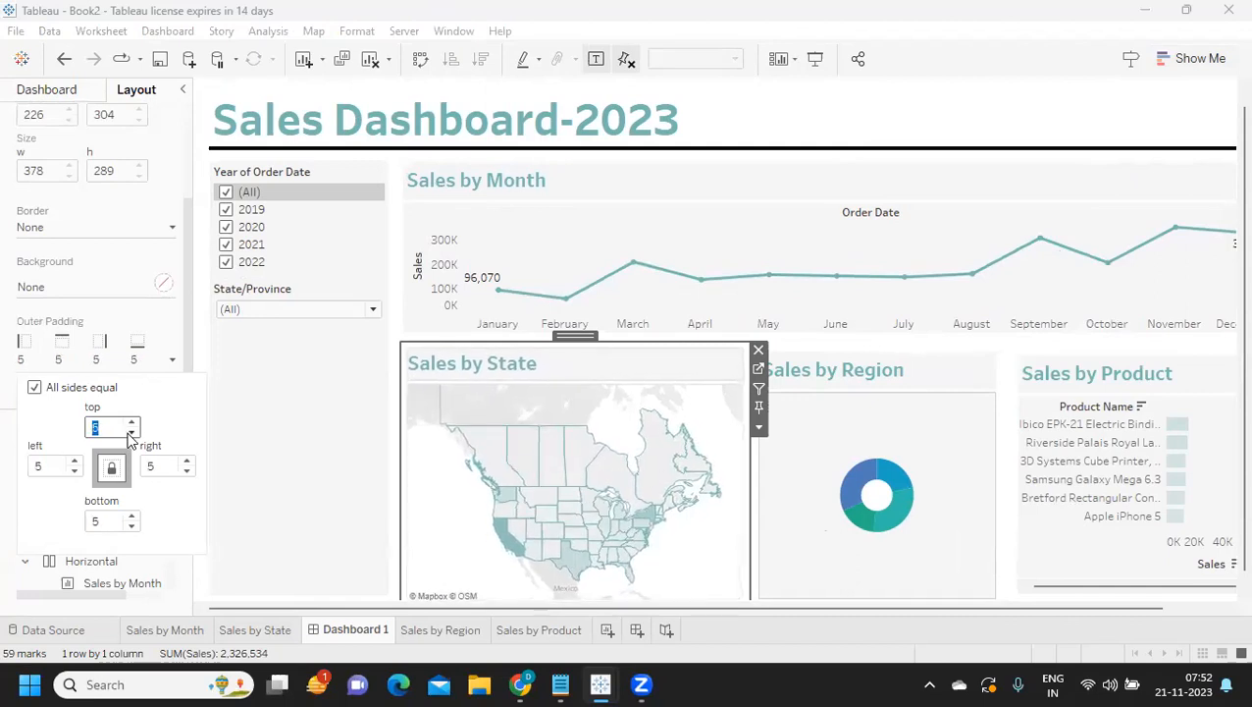
- Set the outer padding of the Sales by Region chart to 5 on all sides
click(911, 368)
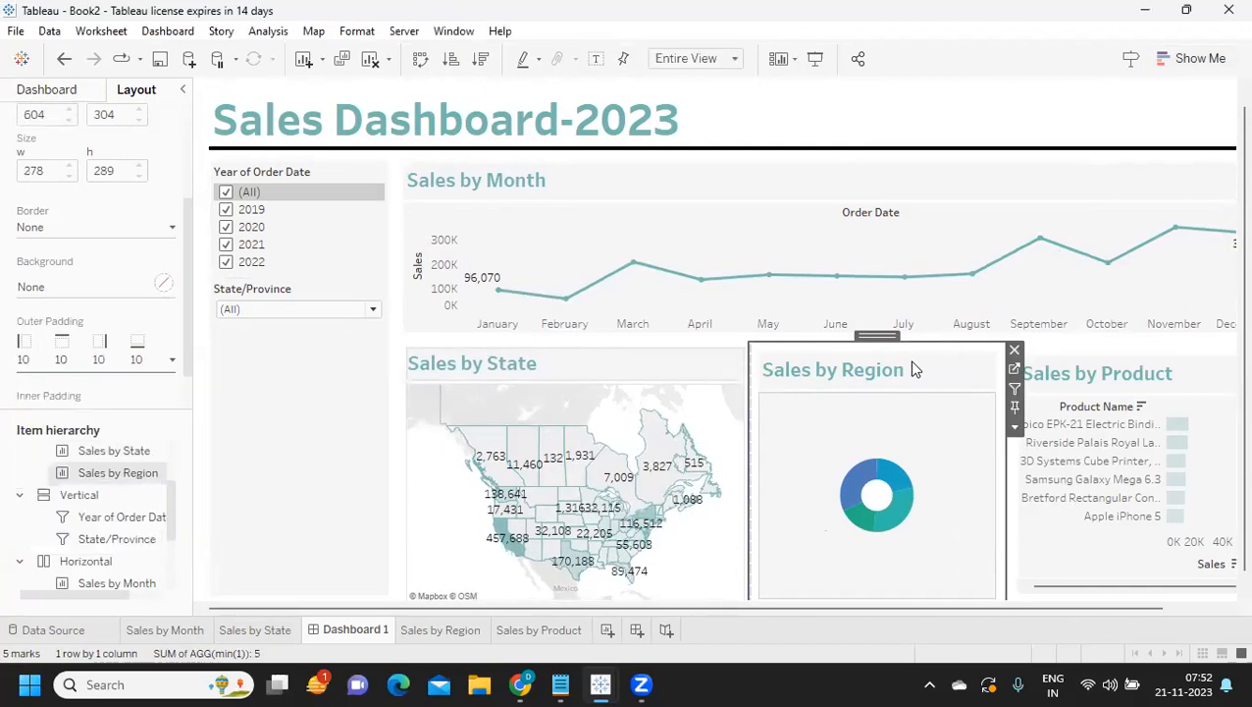
click(172, 359)
click(131, 433)
click(131, 433)
click(132, 433)
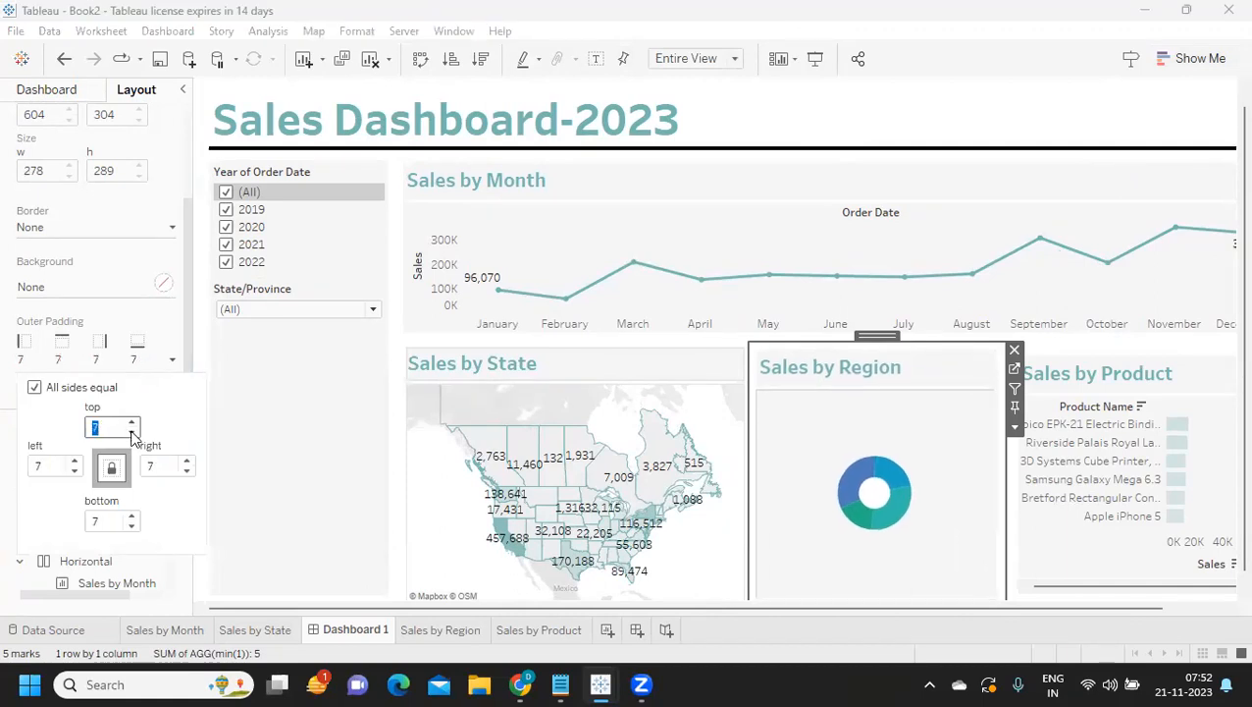
click(132, 433)
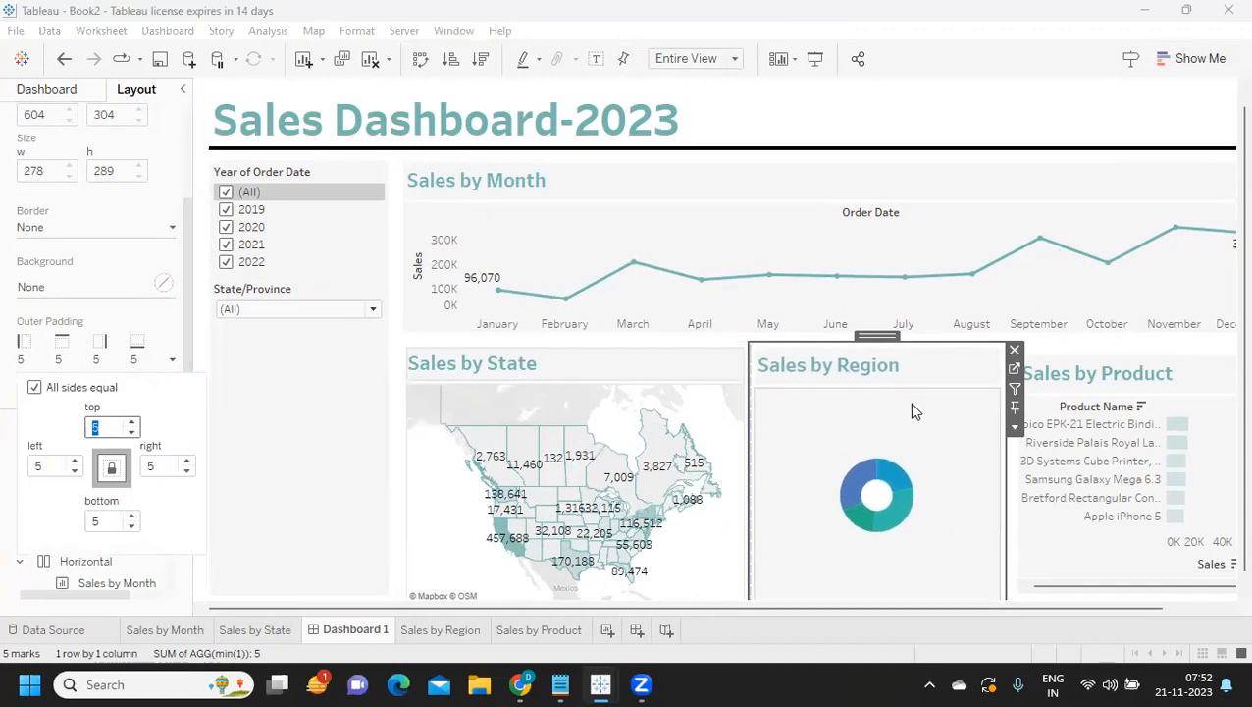
- Set the outer padding of the Sales by Product chart to 5 on all sides
click(1058, 352)
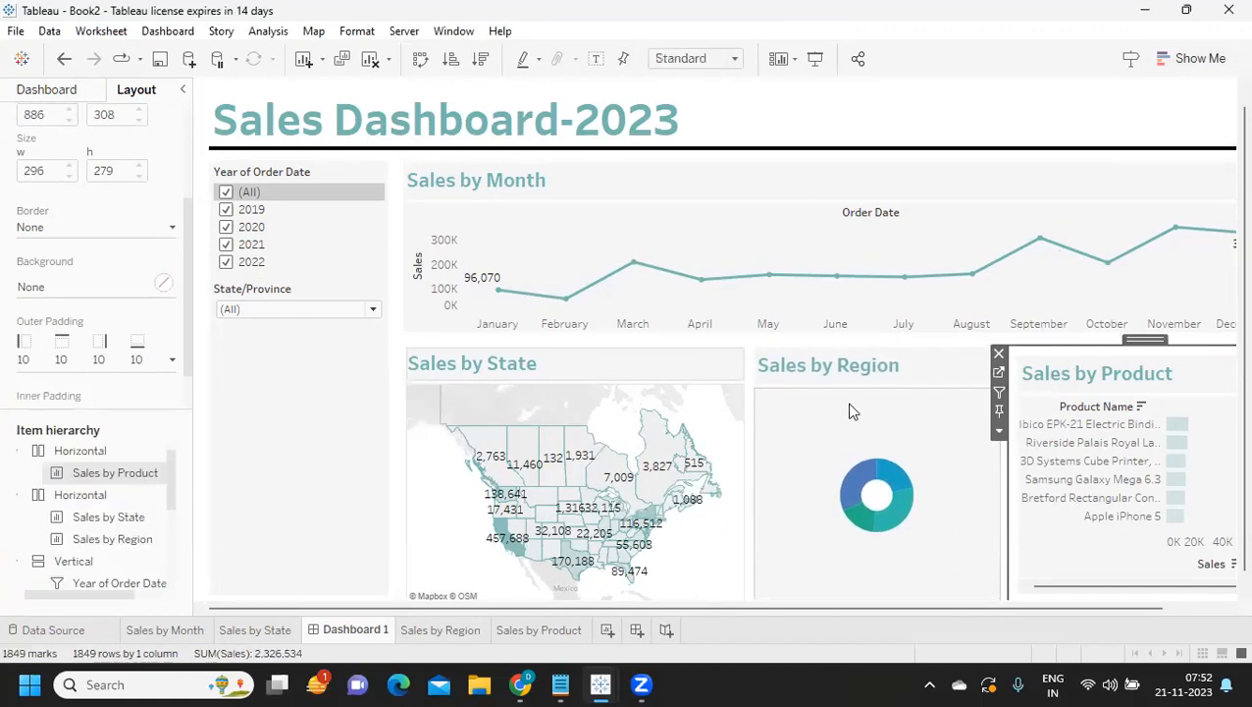
click(106, 369)
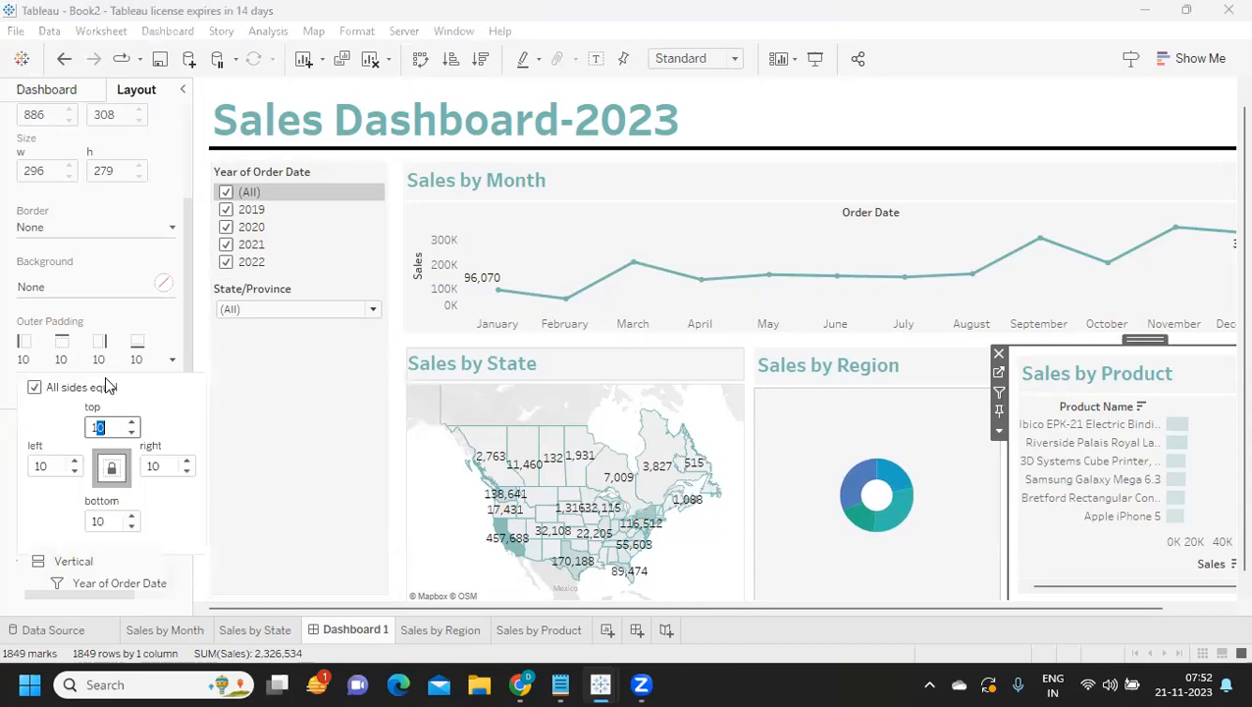
click(188, 471)
click(187, 471)
click(188, 471)
click(188, 471)
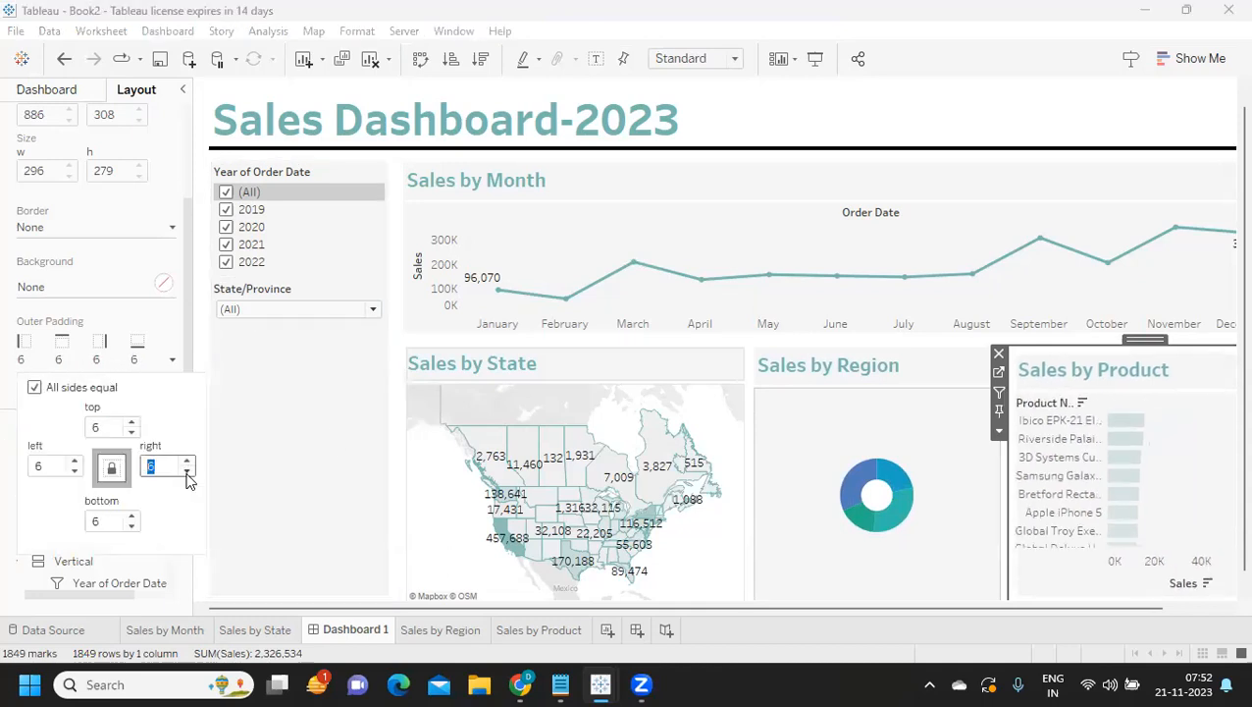
click(188, 471)
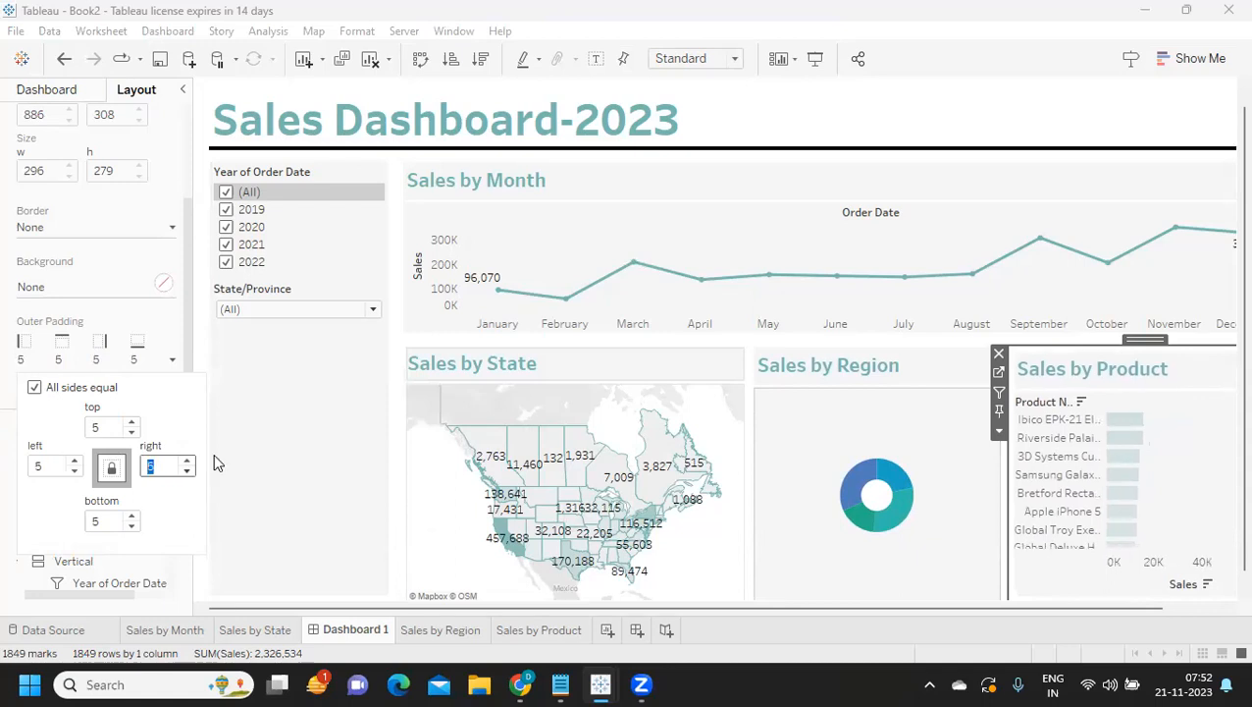
click(270, 419)
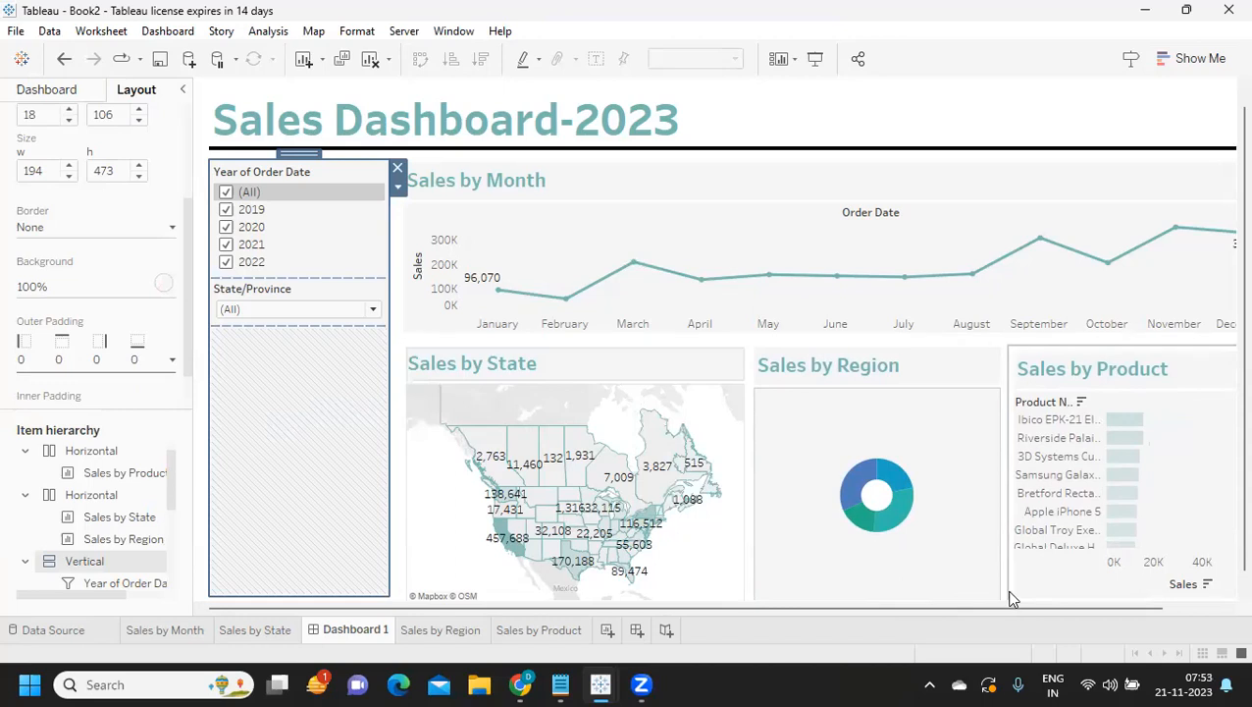
- Format the Year of Order Date filter title in the dashboard's teal, size 16 and bold
double_click(267, 174)
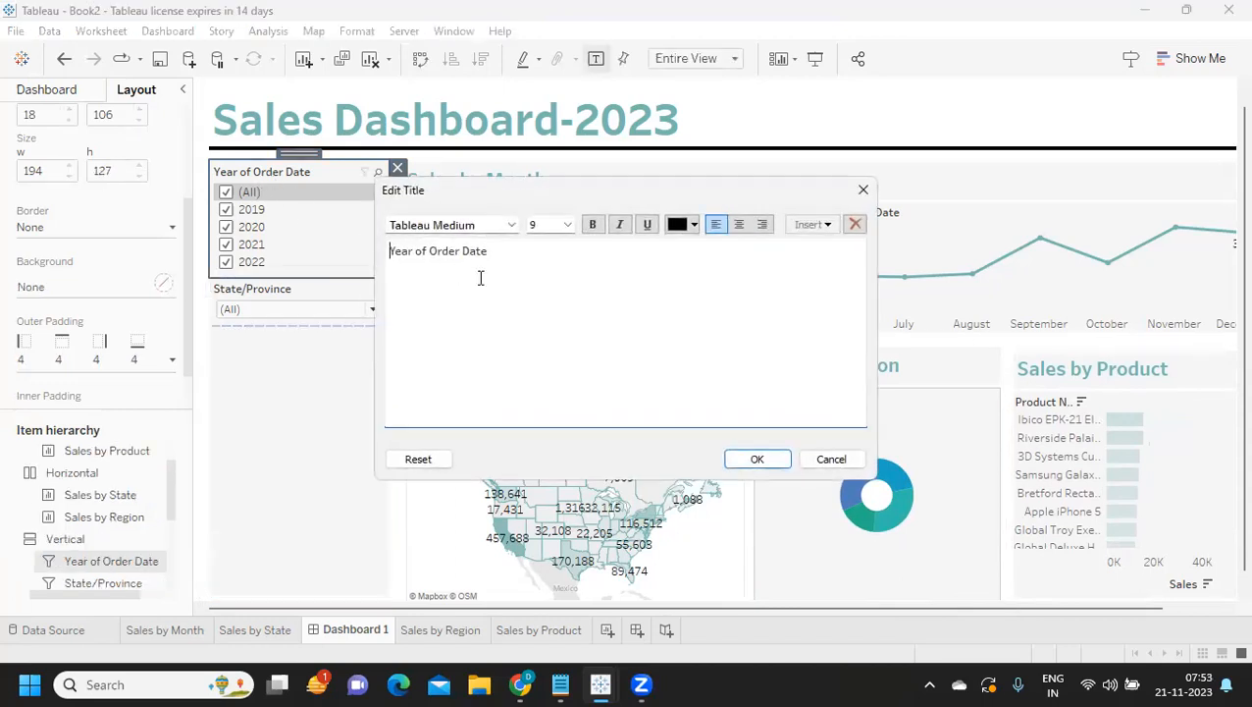
drag(558, 254, 342, 252)
click(693, 225)
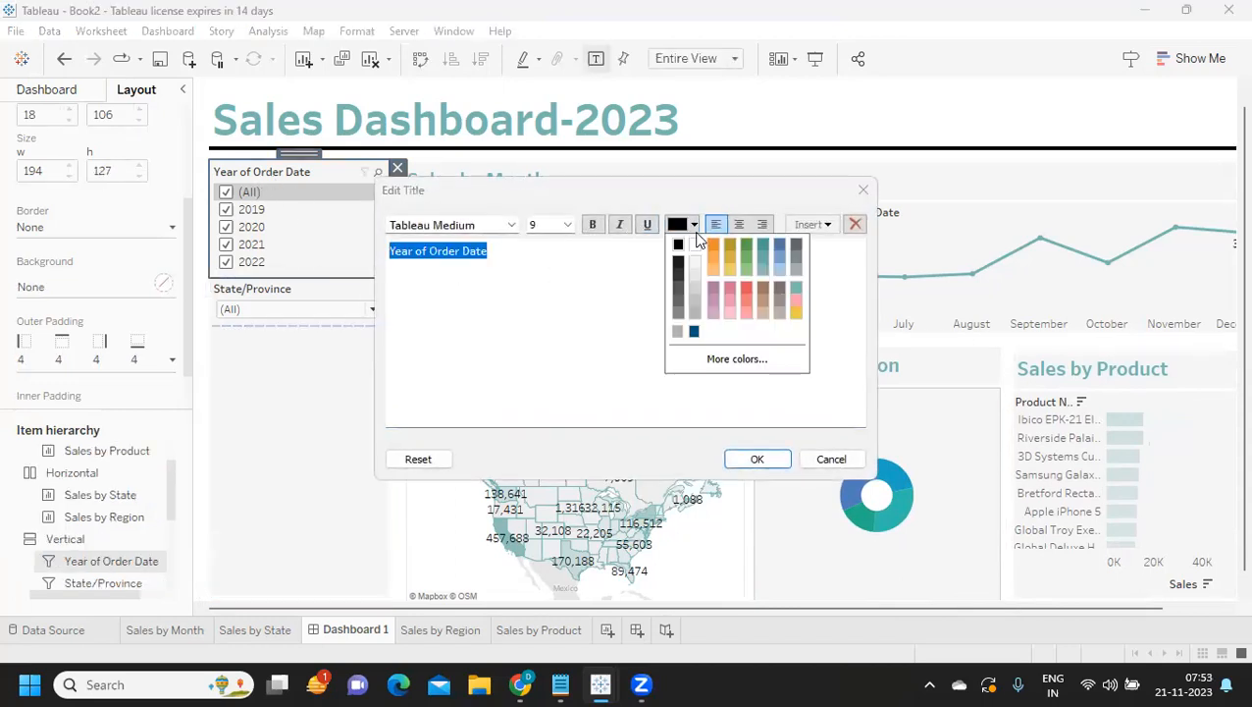
click(796, 289)
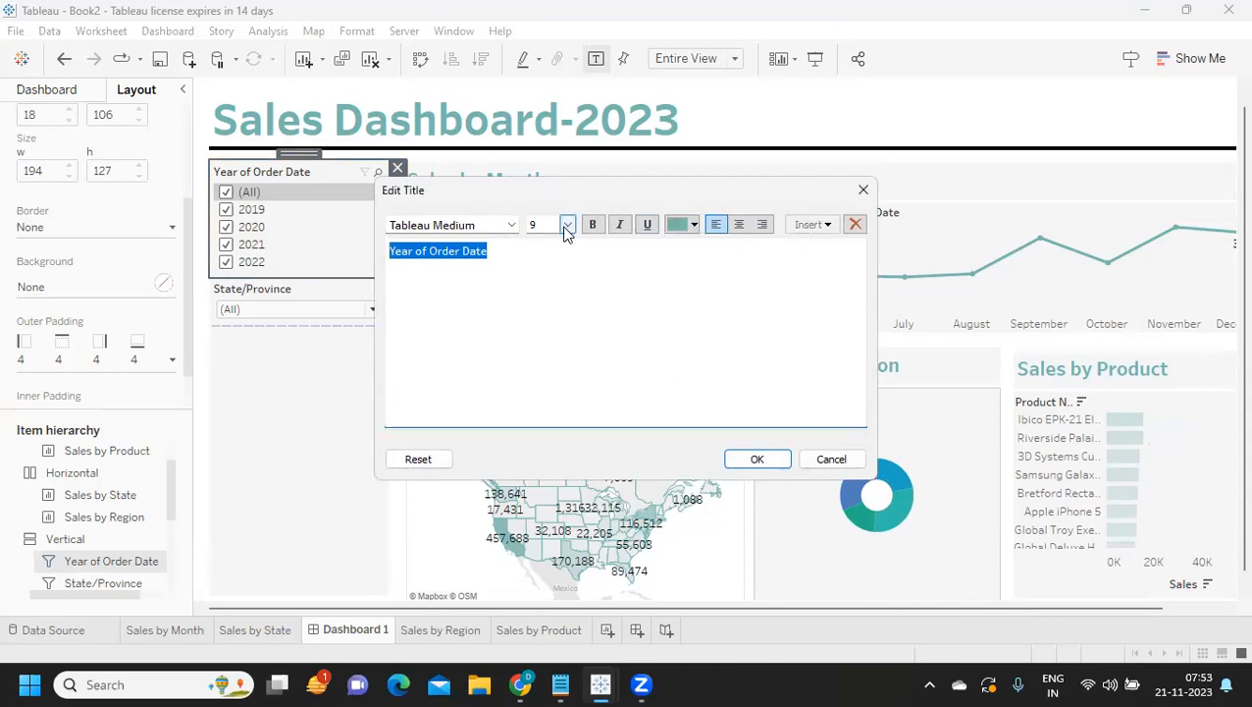
click(567, 226)
click(549, 323)
click(592, 224)
- Set the Year of Order Date title font to Tableau Bold with left alignment and apply the formatting
click(510, 224)
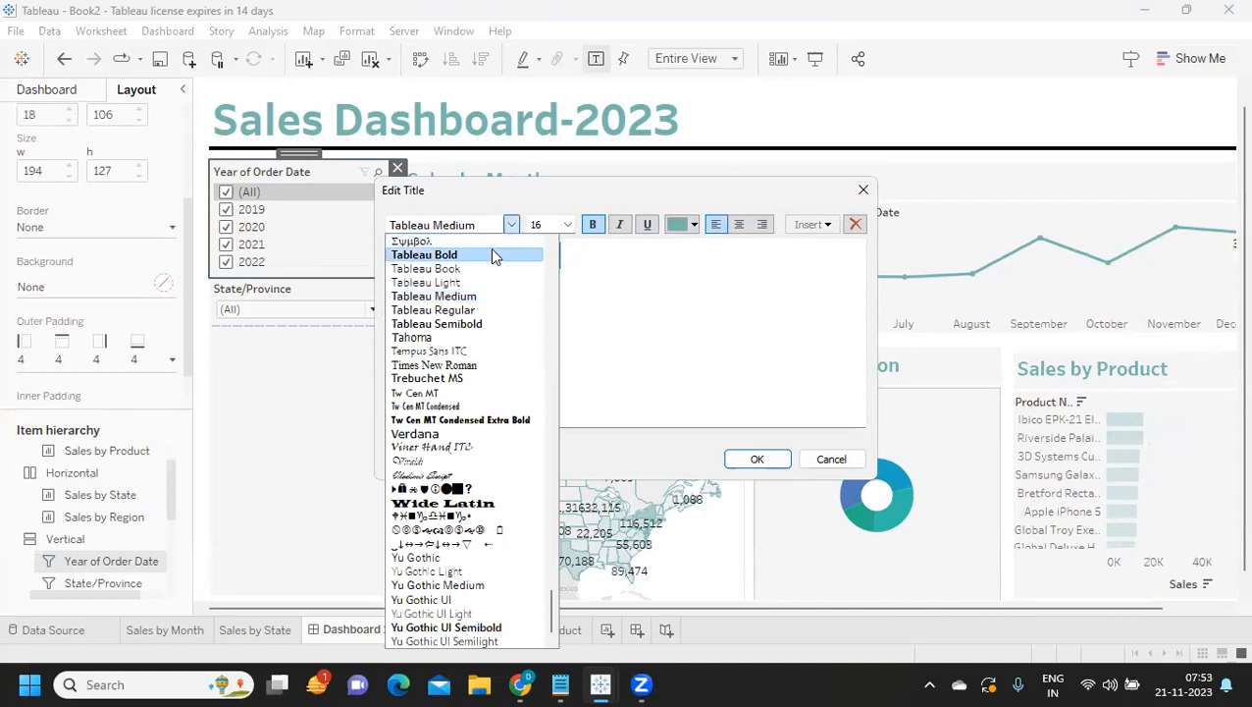
click(490, 249)
click(739, 224)
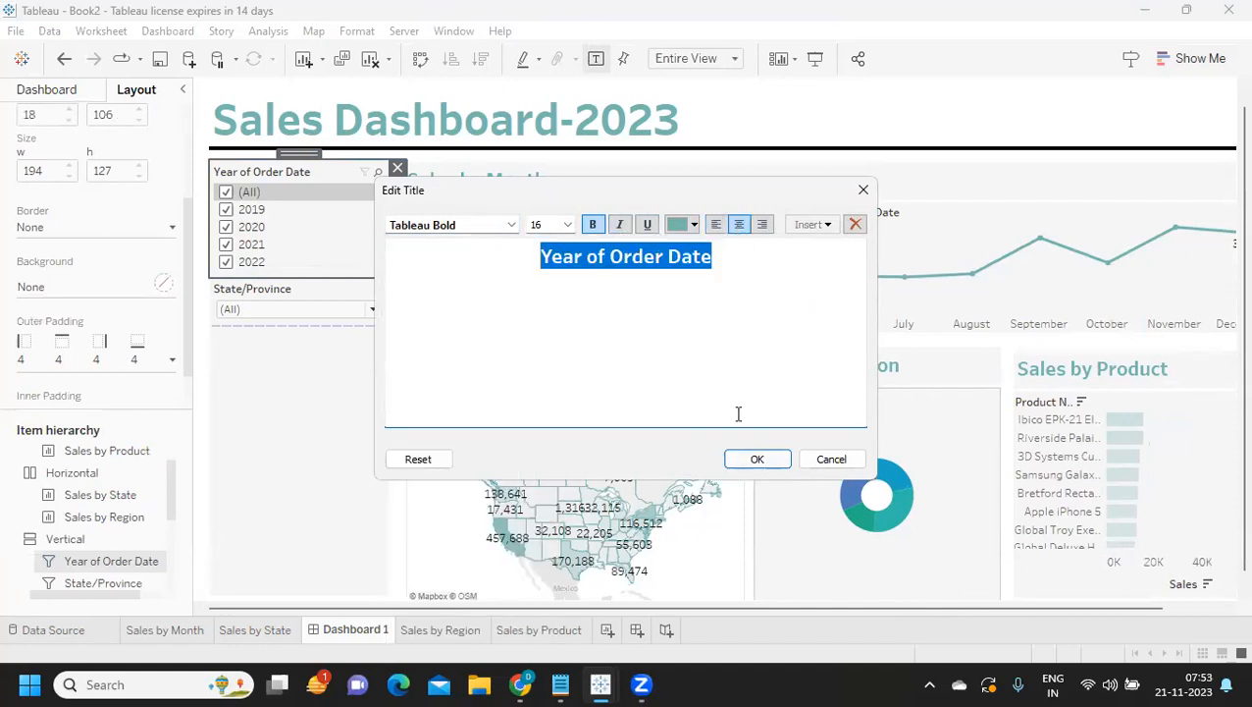
click(718, 224)
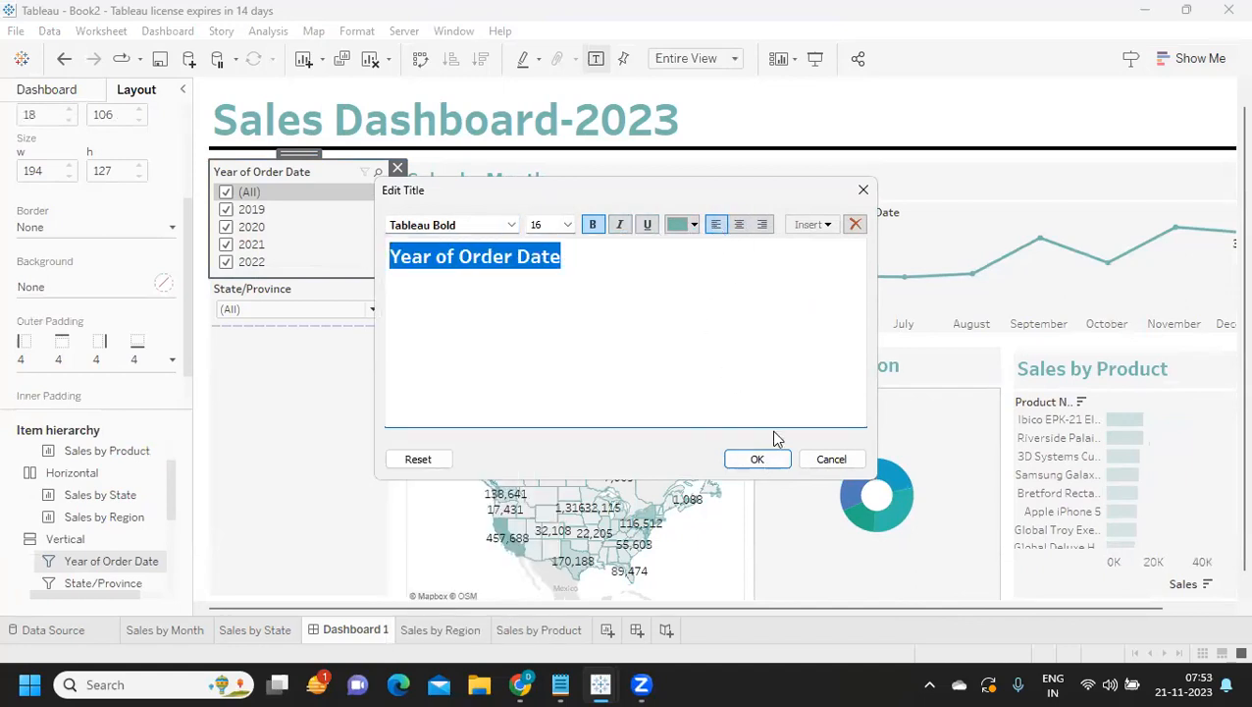
click(760, 460)
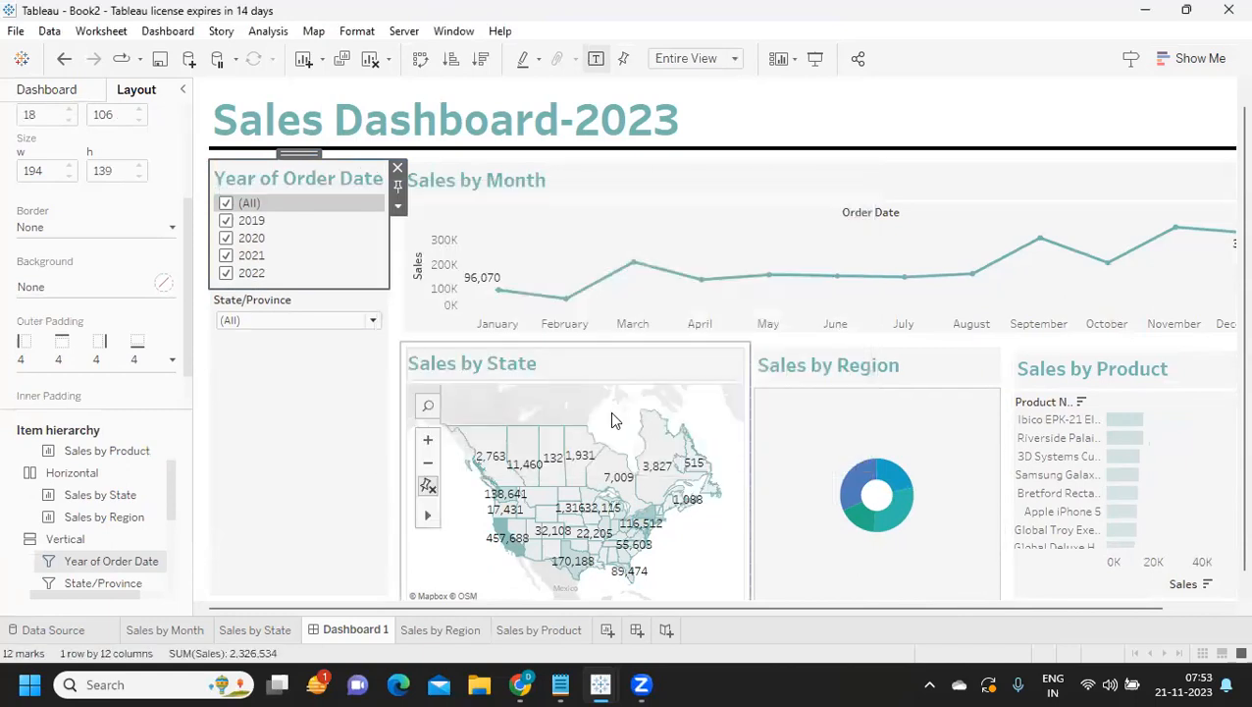
- Make the State/Province filter title text bold and color it in the dashboard's teal
double_click(308, 303)
triple_click(457, 253)
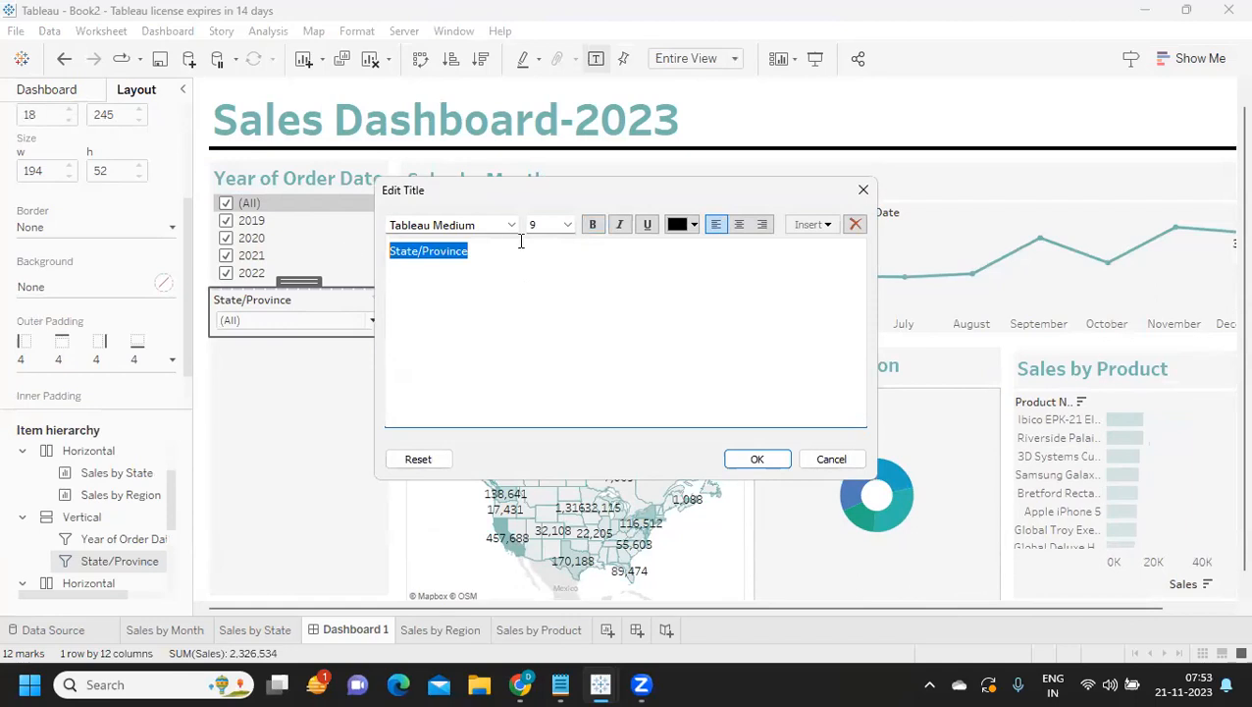
click(592, 224)
click(677, 225)
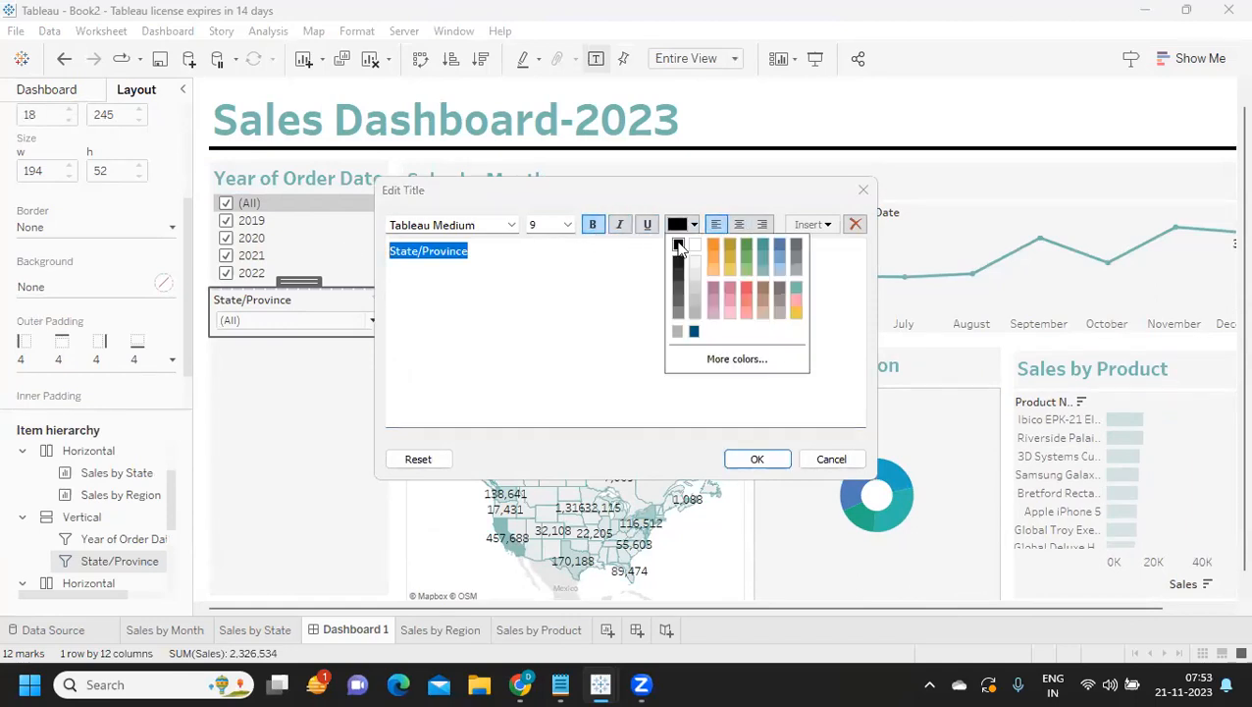
click(789, 288)
- Set the State/Province title to size 16 in Tableau Bold and apply the formatting
click(571, 224)
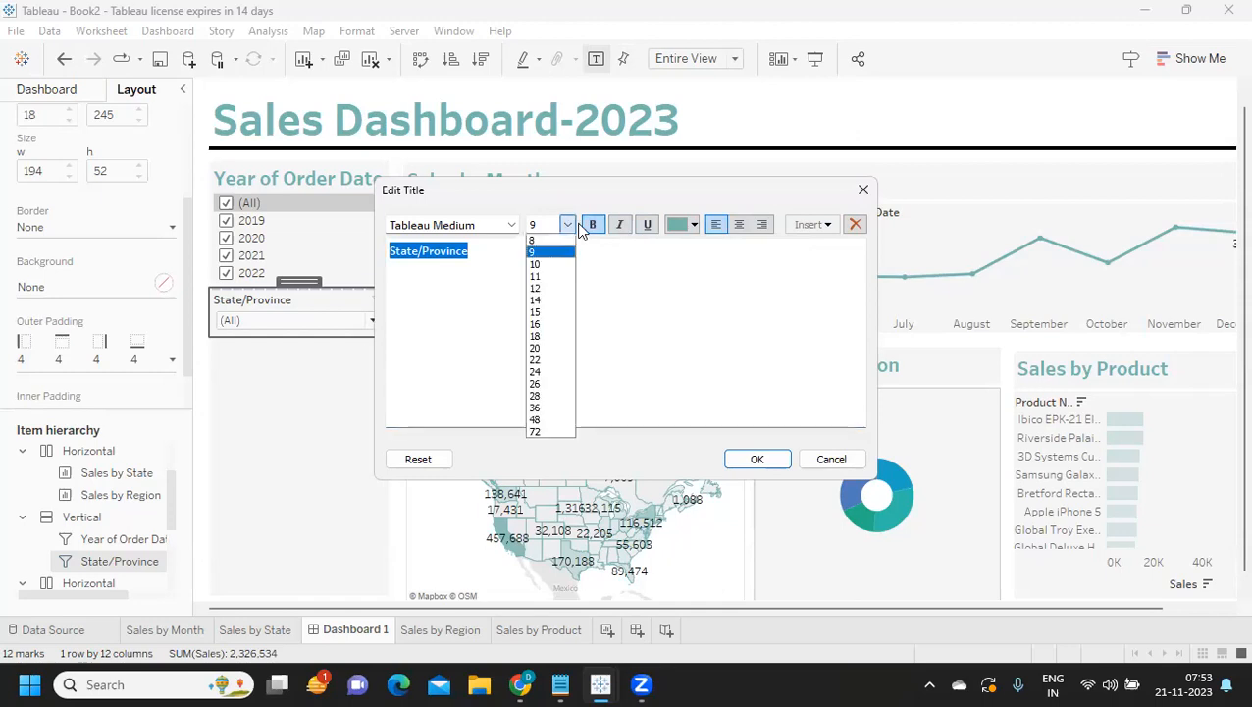
click(538, 326)
click(514, 229)
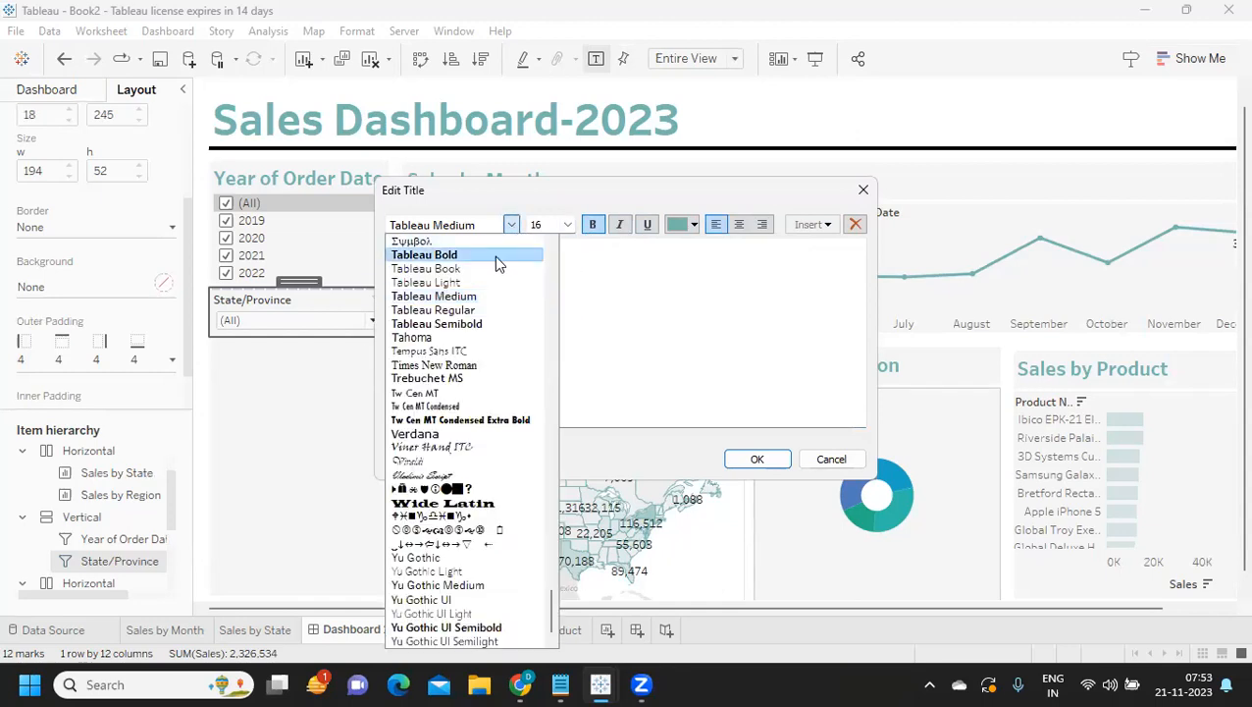
click(497, 257)
click(757, 459)
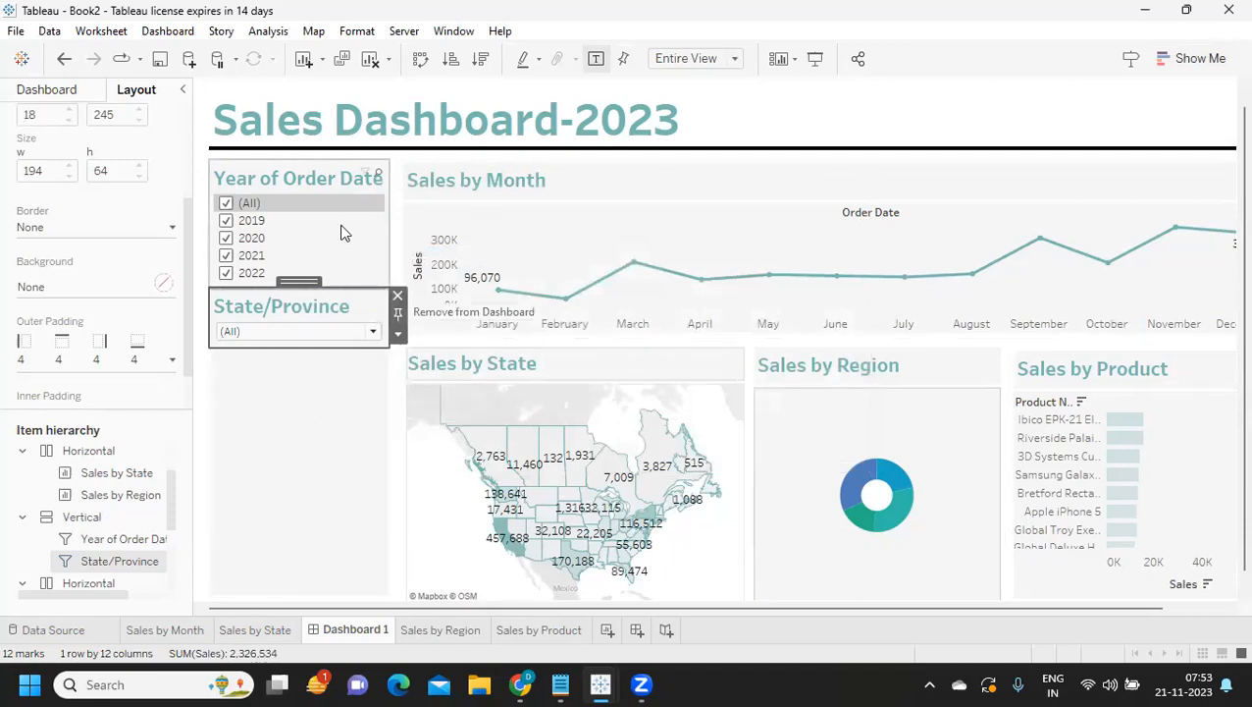
- Set the Year of Order Date filter title's font size to 12 and apply it
double_click(314, 183)
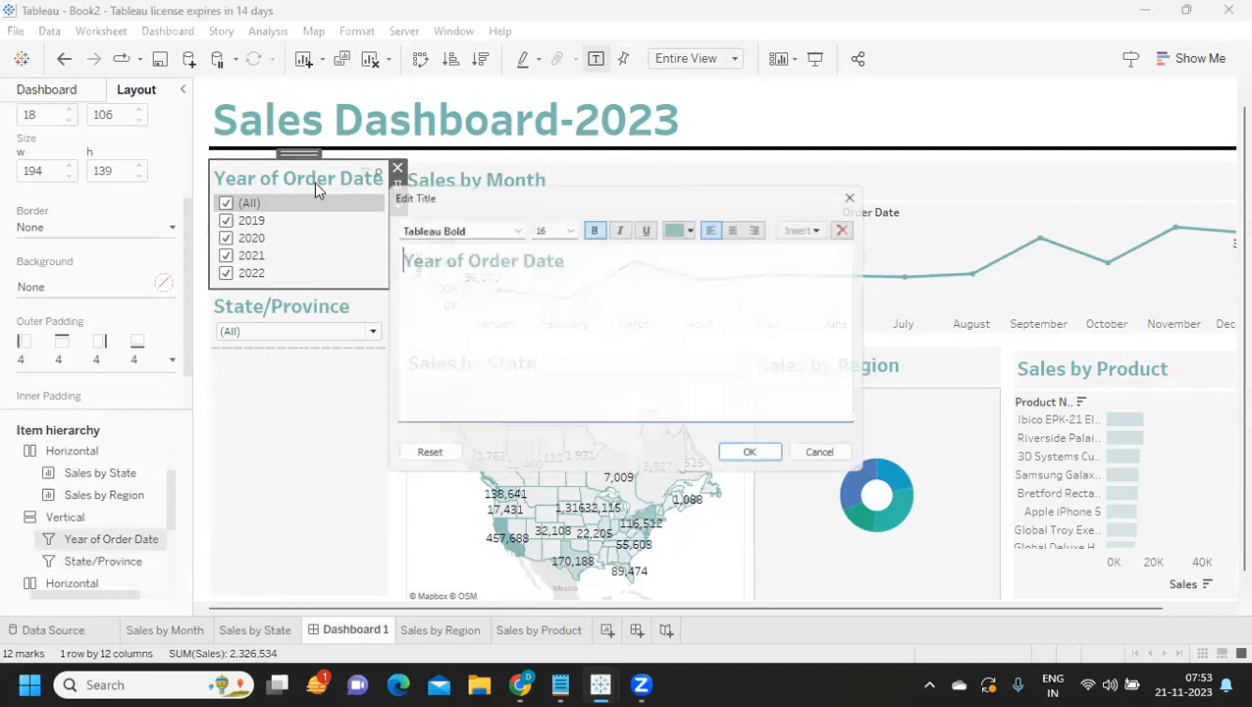
drag(583, 258, 336, 229)
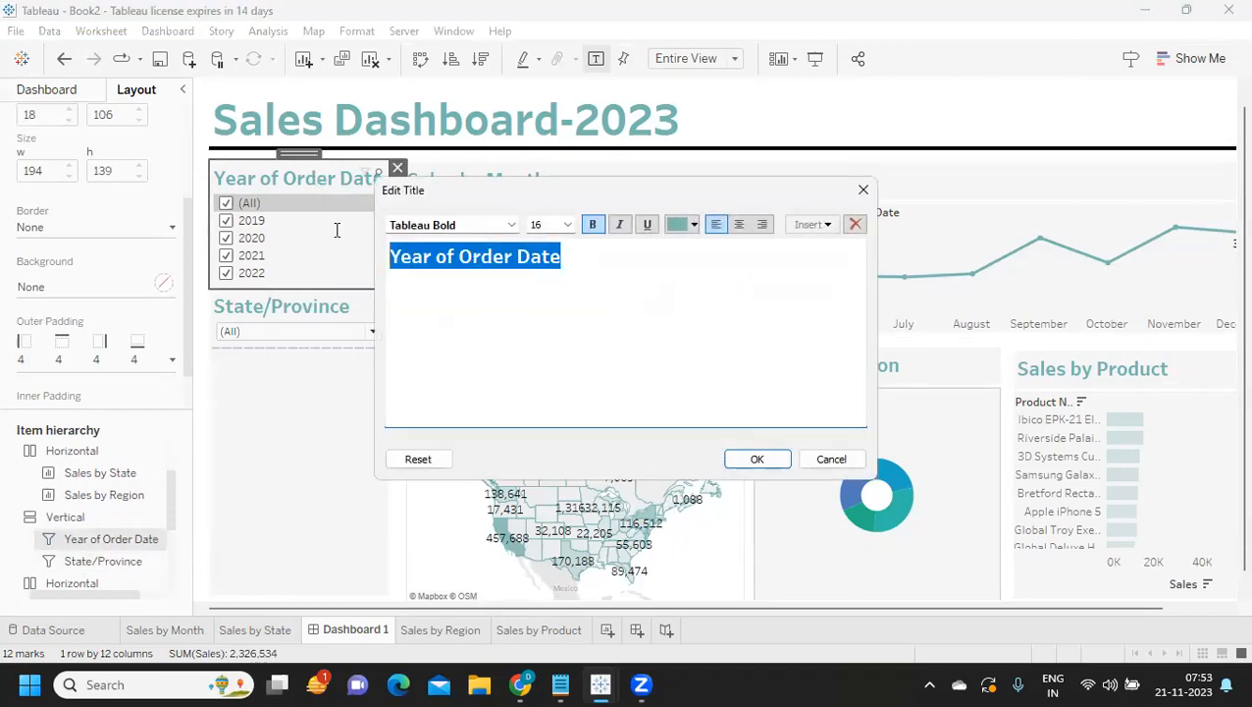
click(568, 223)
click(568, 285)
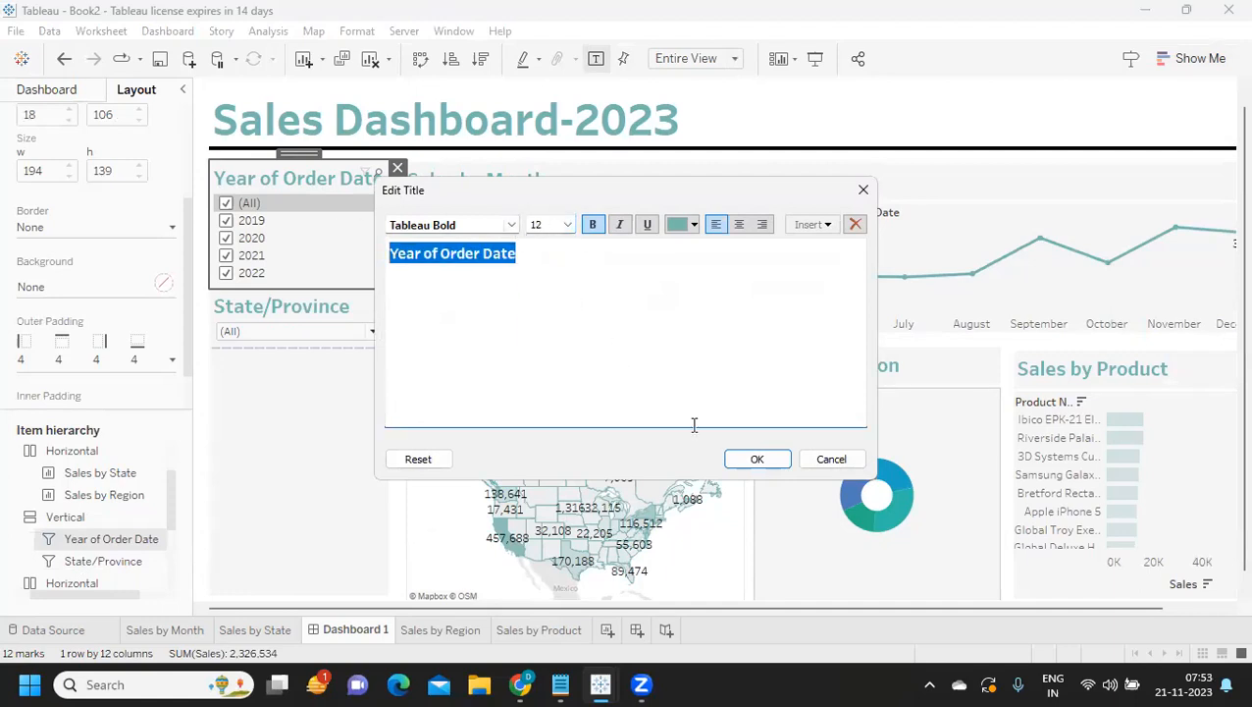
click(748, 458)
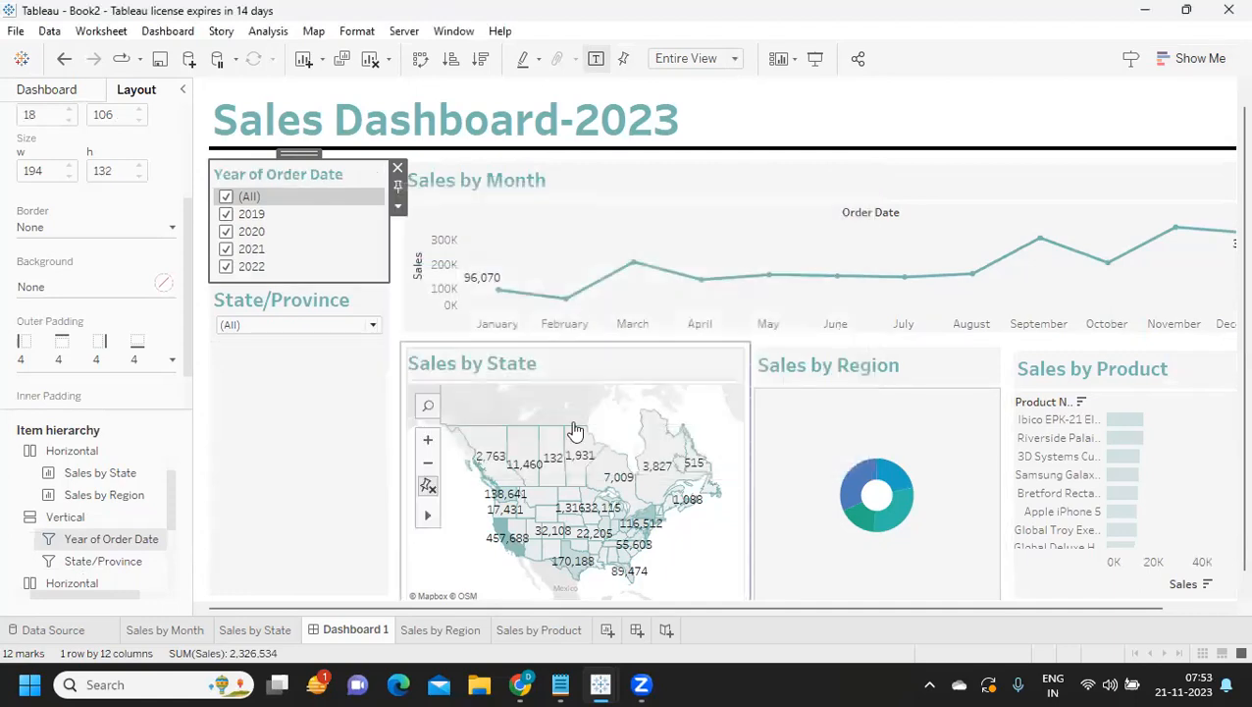
- Set the State/Province filter title's font size to 12 and apply it
double_click(295, 300)
drag(538, 256, 334, 246)
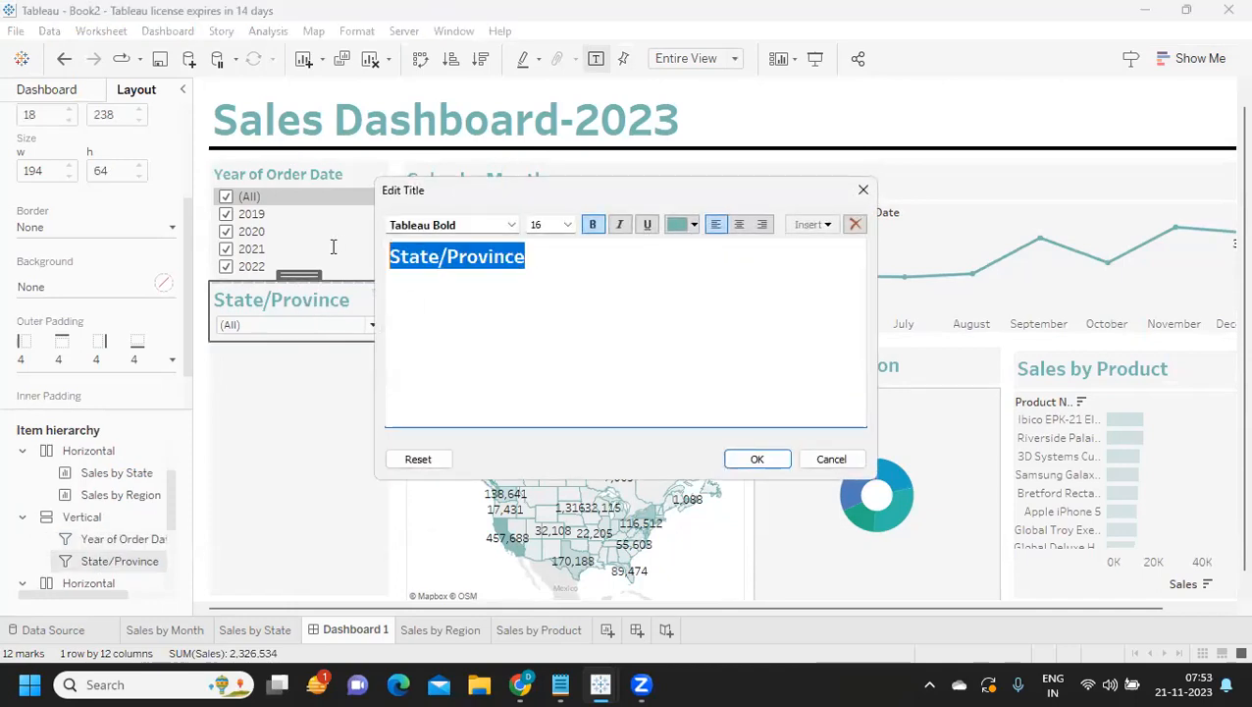
click(568, 224)
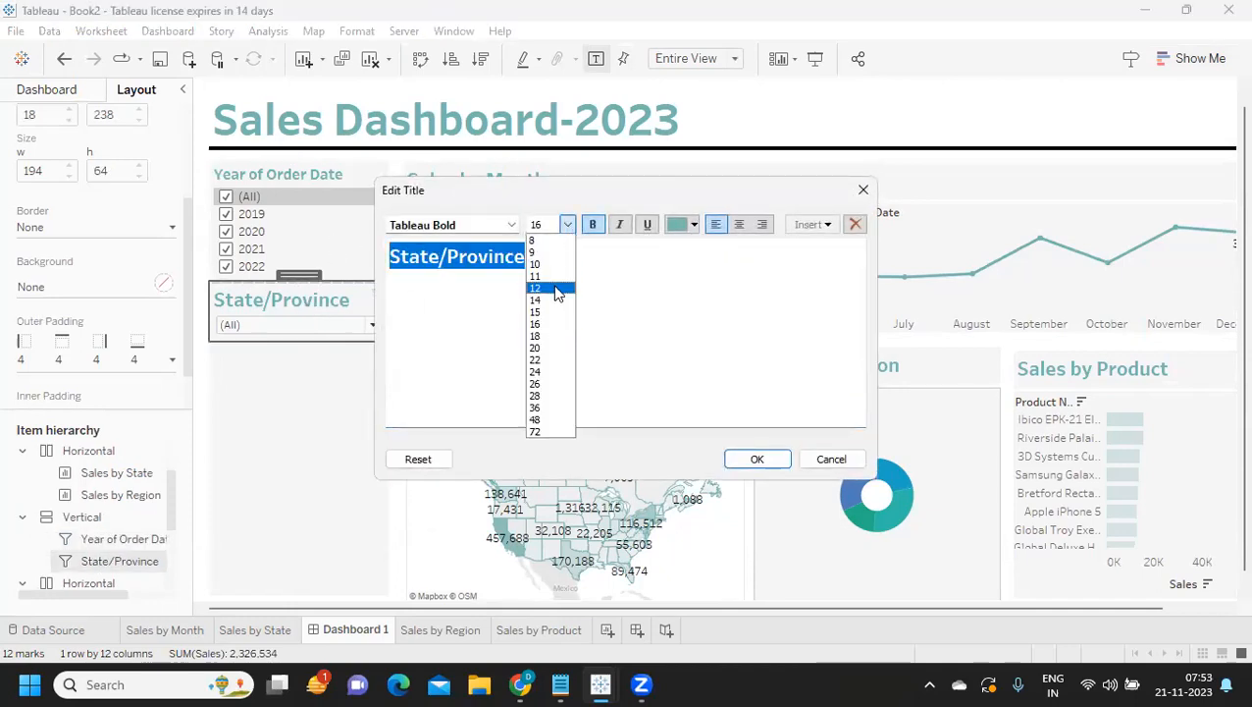
click(552, 293)
click(757, 458)
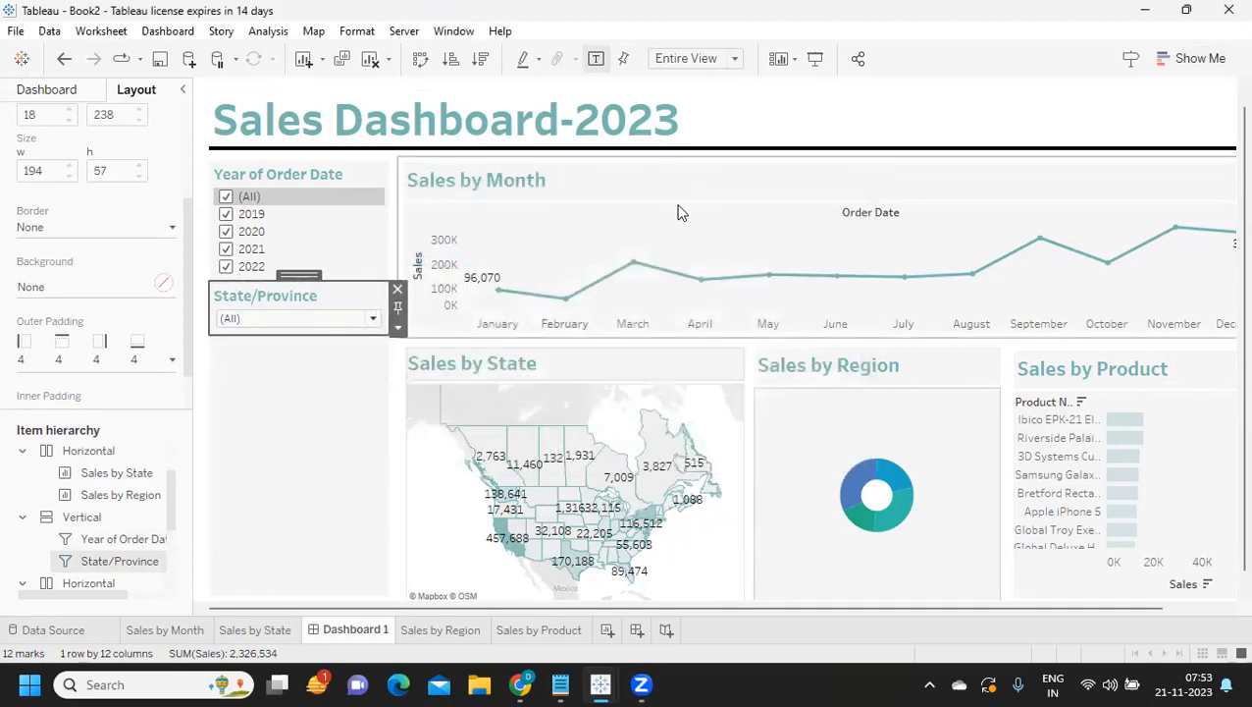
- Change the background color of the divider line under the dashboard title to #76b7b2
click(900, 149)
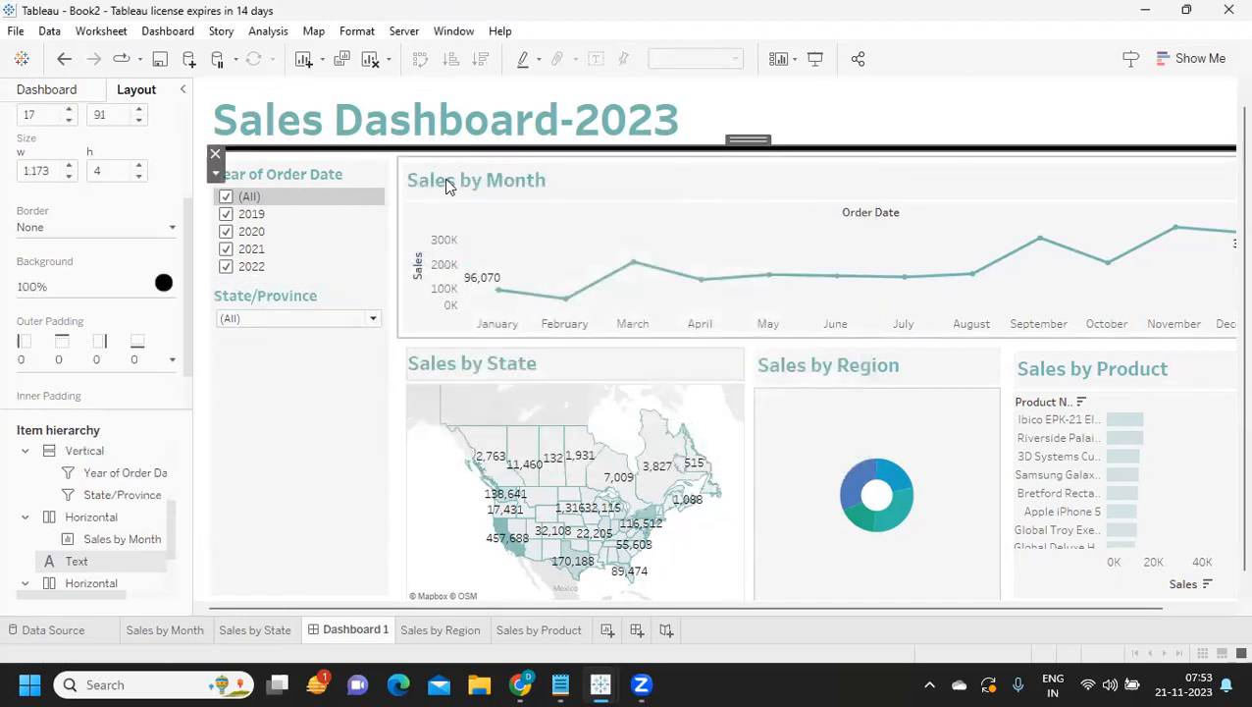
click(79, 285)
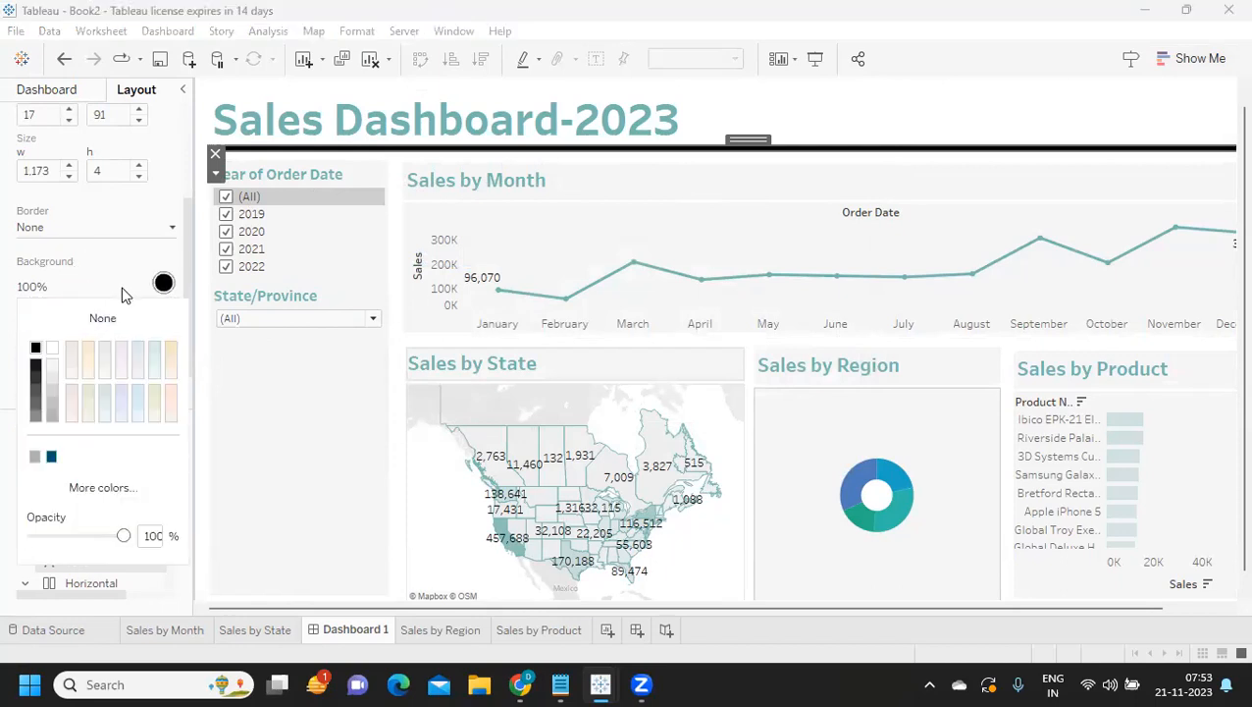
click(95, 488)
drag(779, 472, 608, 451)
text(#76b7b2)
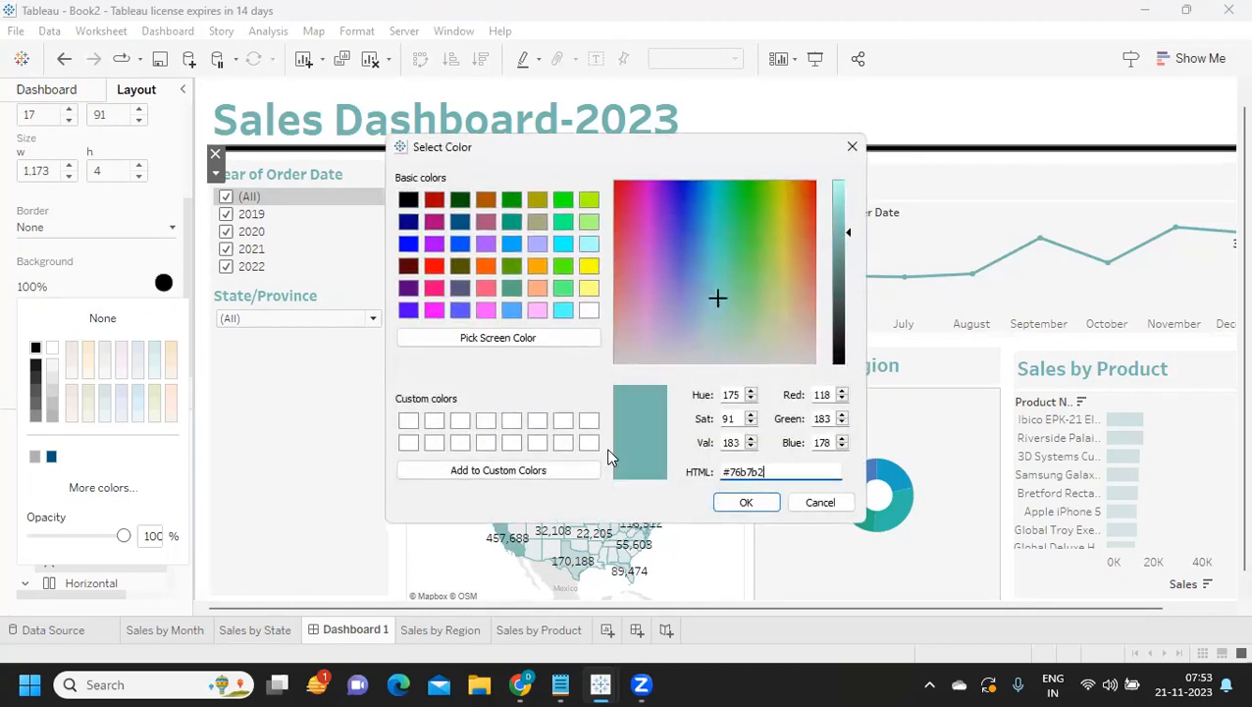
click(744, 502)
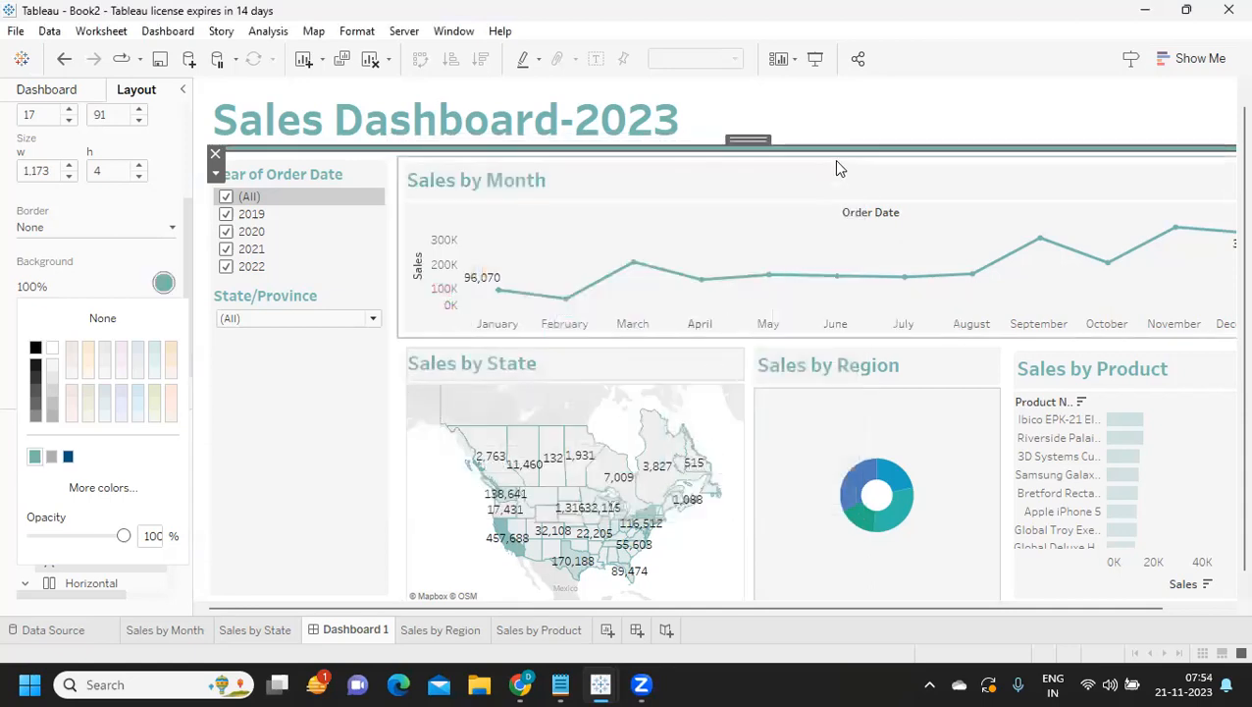
click(864, 124)
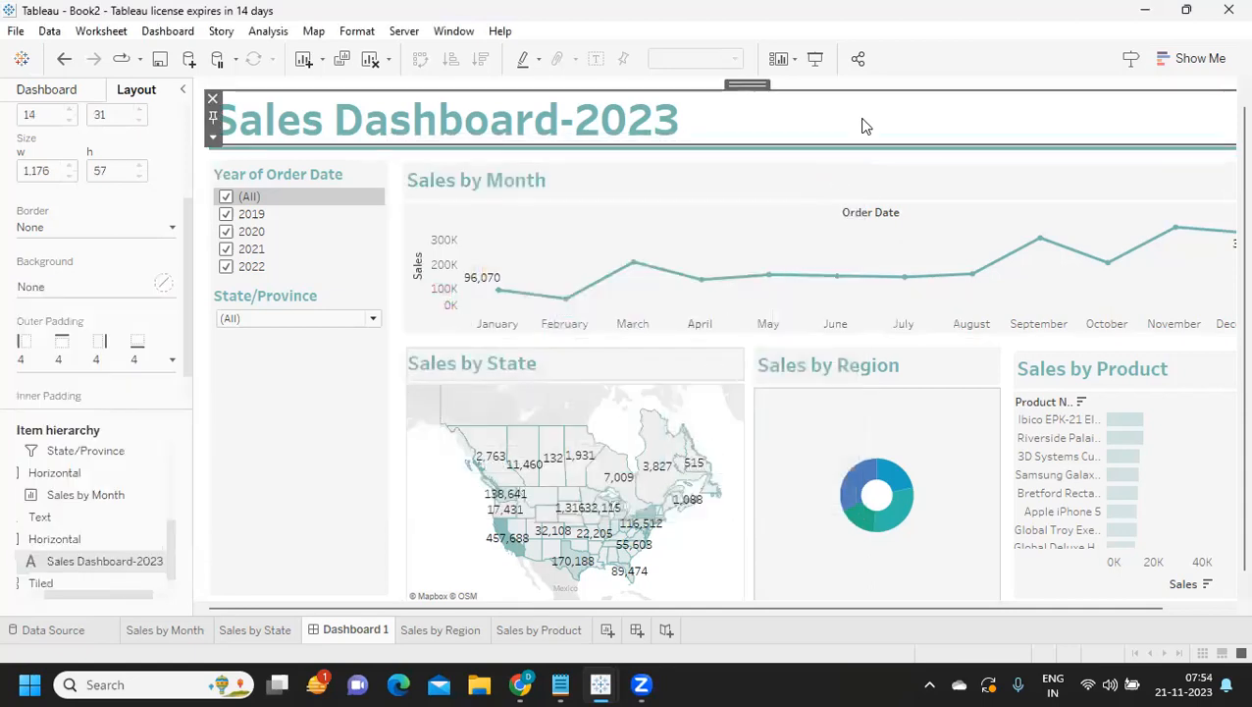
- Collapse the side pane and review the full width and height of the dashboard
click(44, 90)
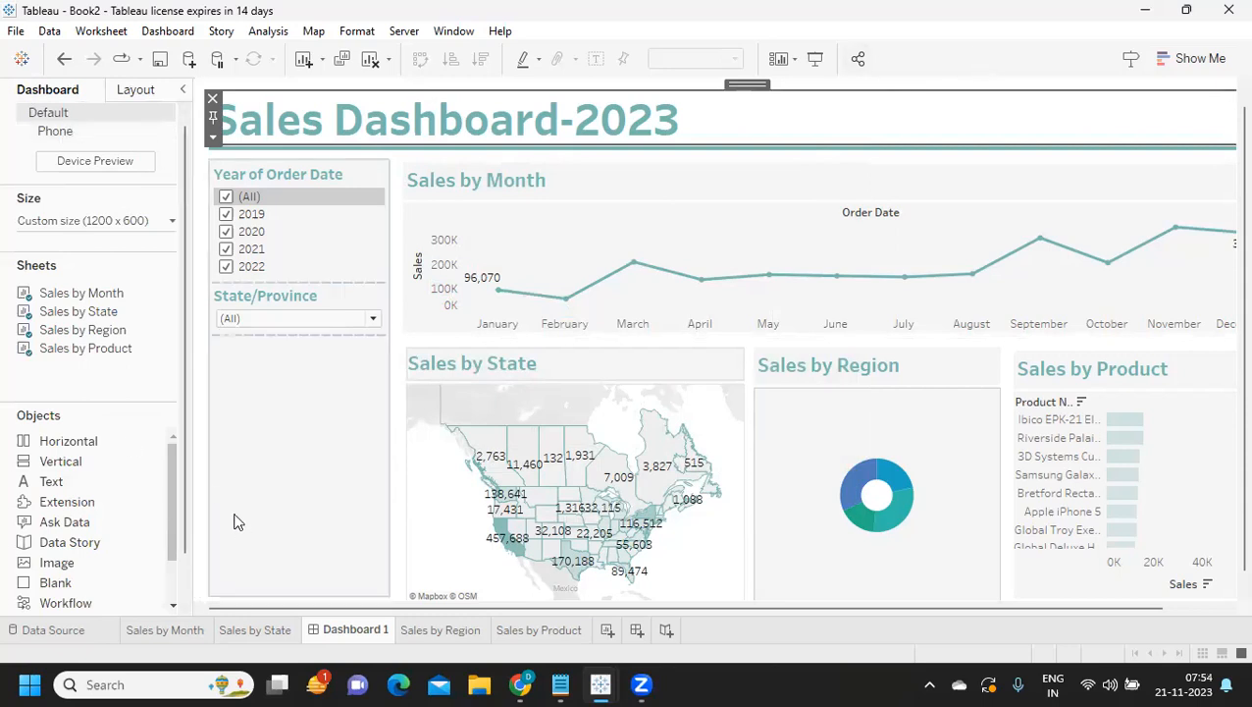
click(748, 345)
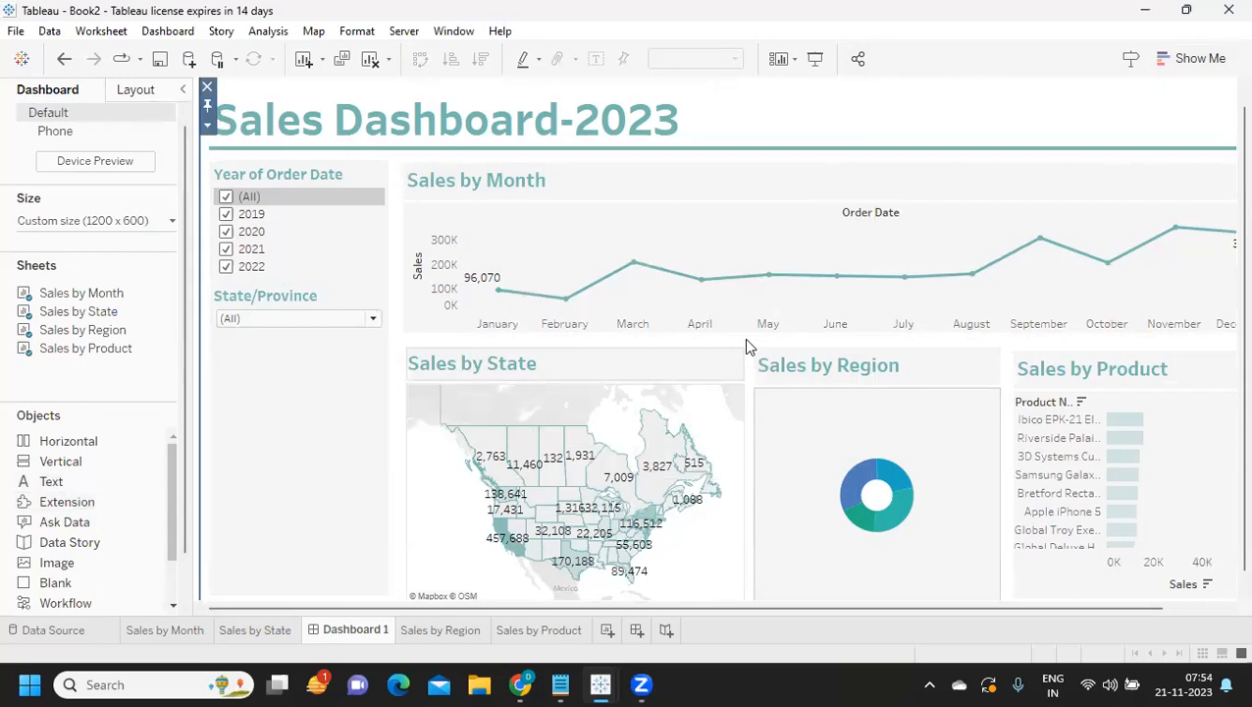
click(182, 90)
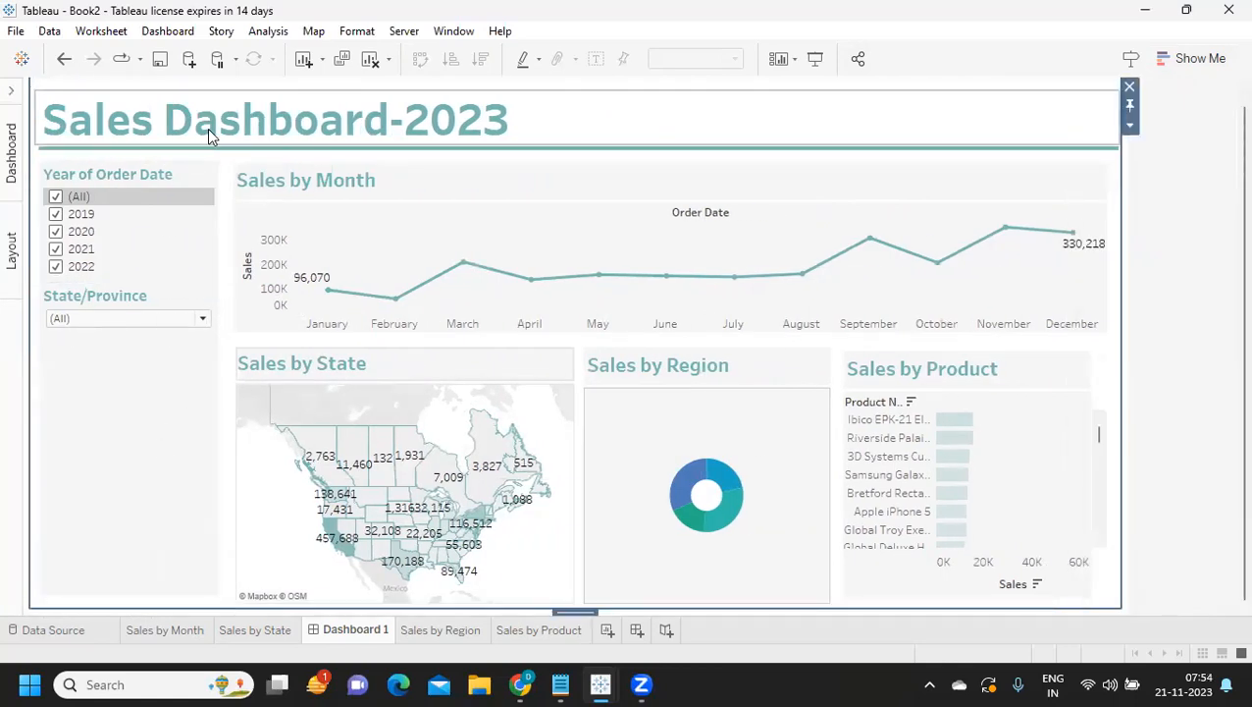
mouse_move(685, 506)
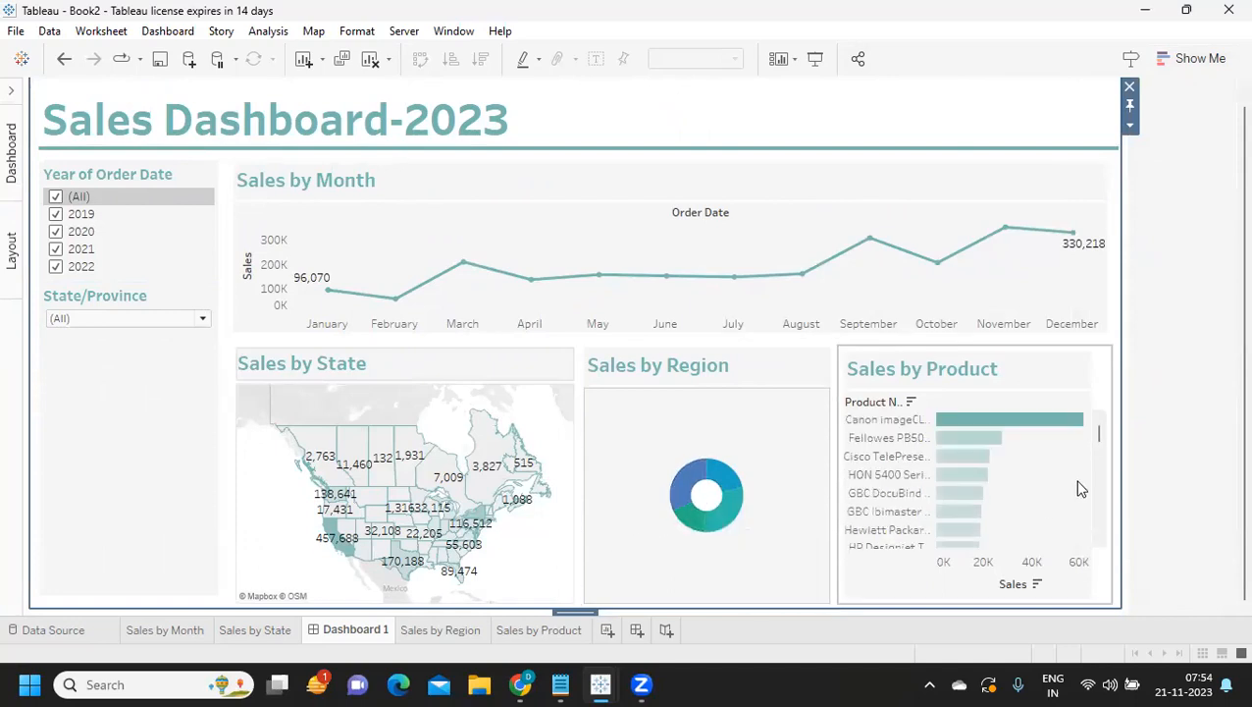
scroll(1078, 488, up, 1)
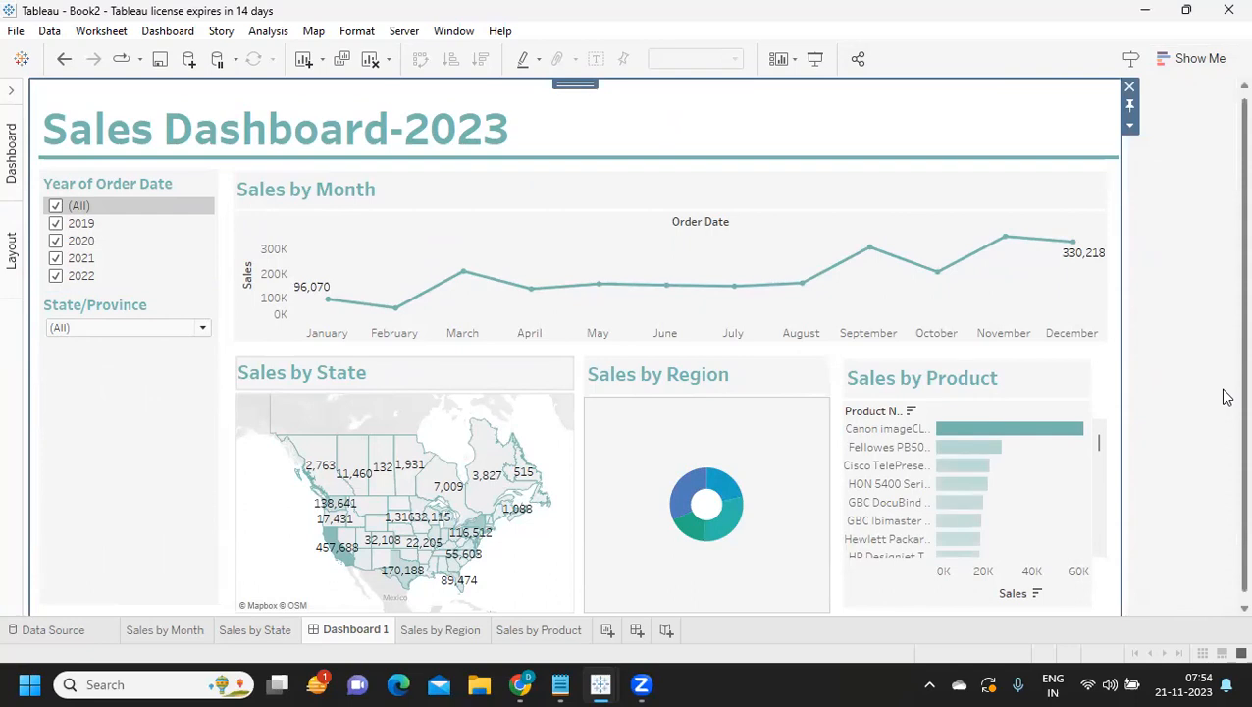
scroll(1226, 397, down, 1)
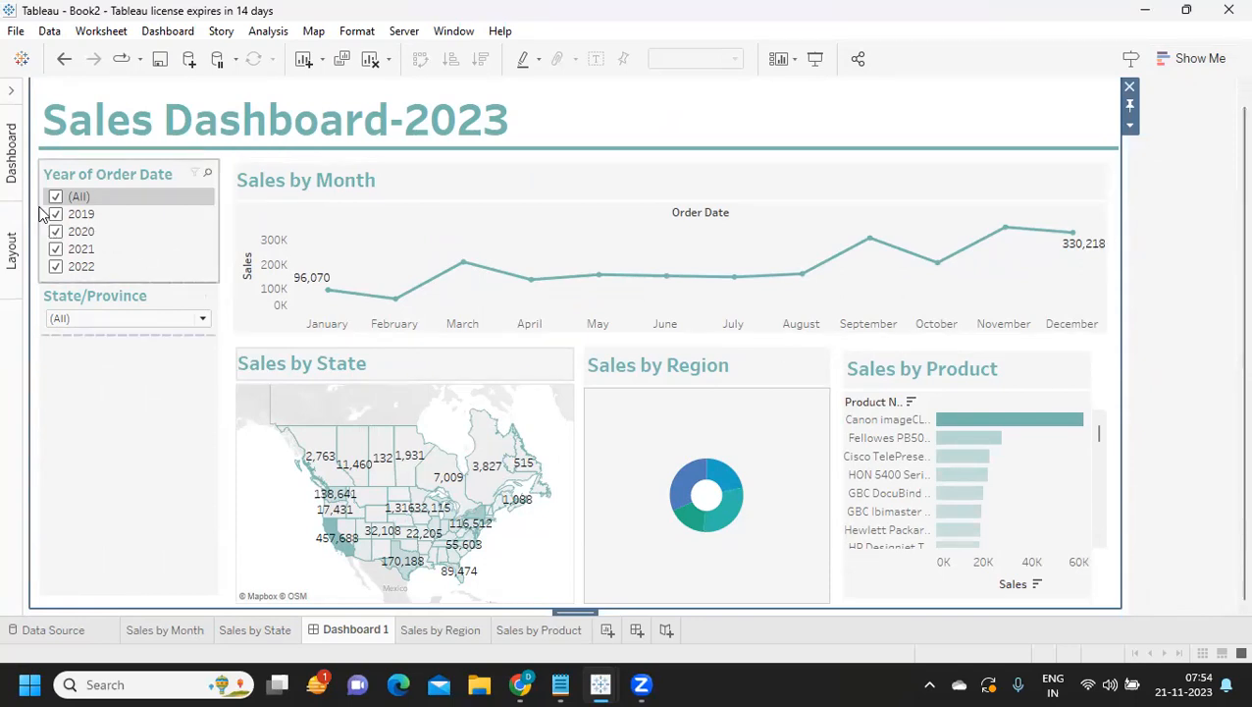
- Customize the Year of Order Date filter to show an Apply button
click(147, 225)
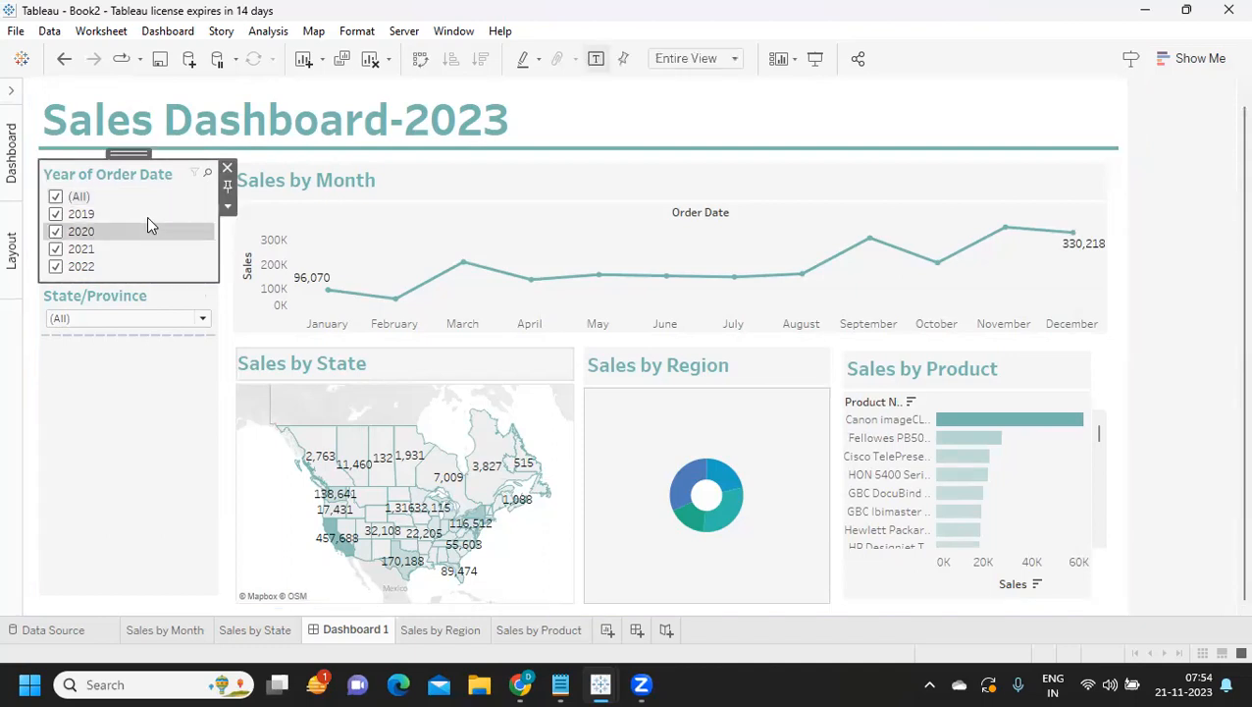
click(226, 205)
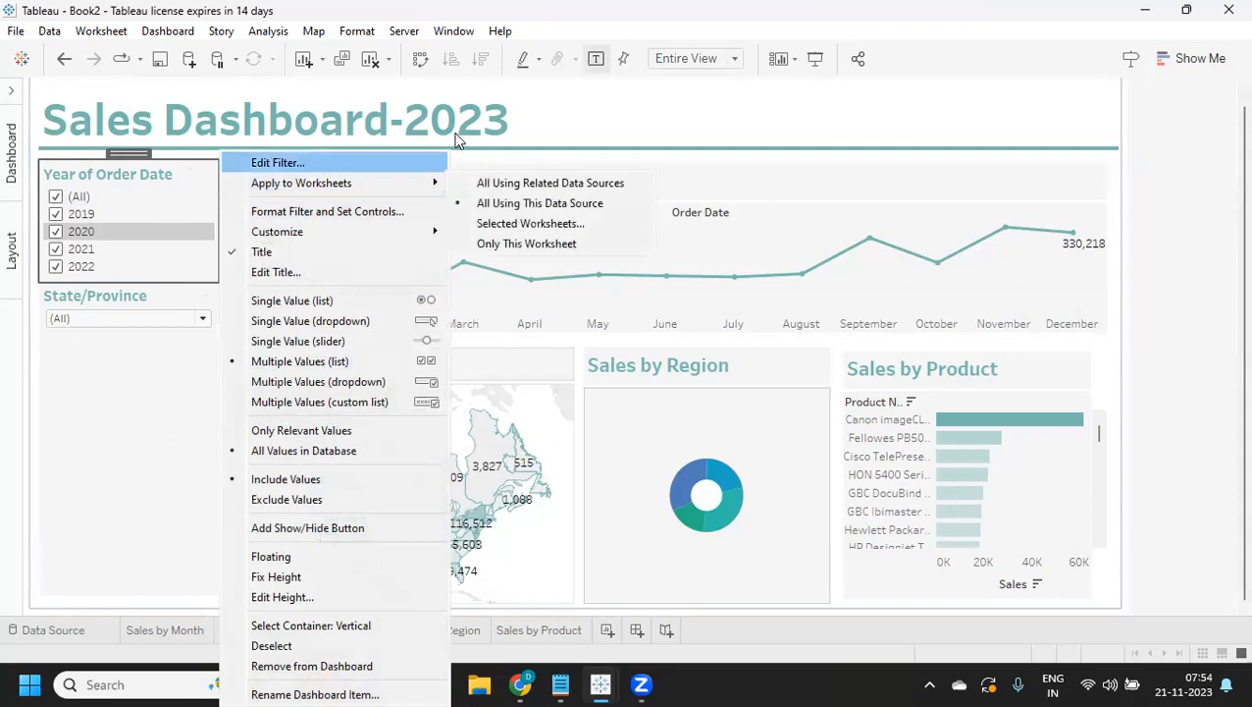
mouse_move(409, 232)
click(502, 361)
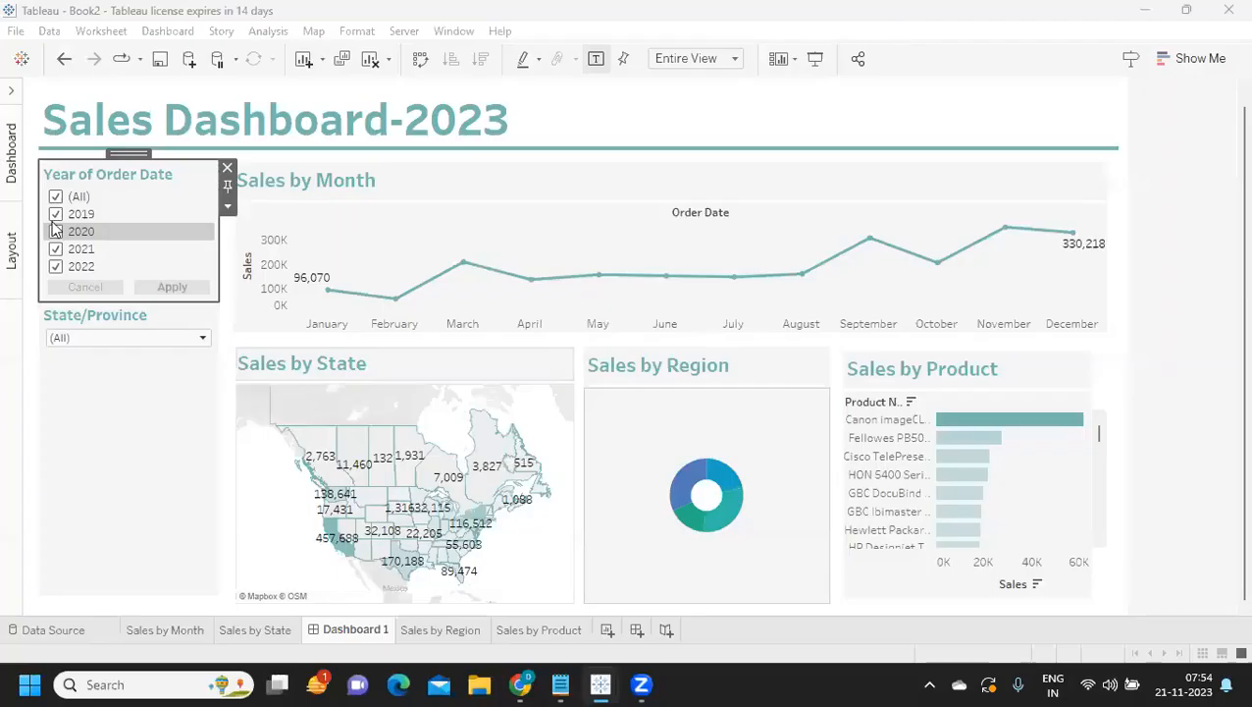
- Filter the dashboard to order years 2019 and 2020 only and apply the selection
click(56, 197)
click(56, 214)
click(56, 232)
click(167, 293)
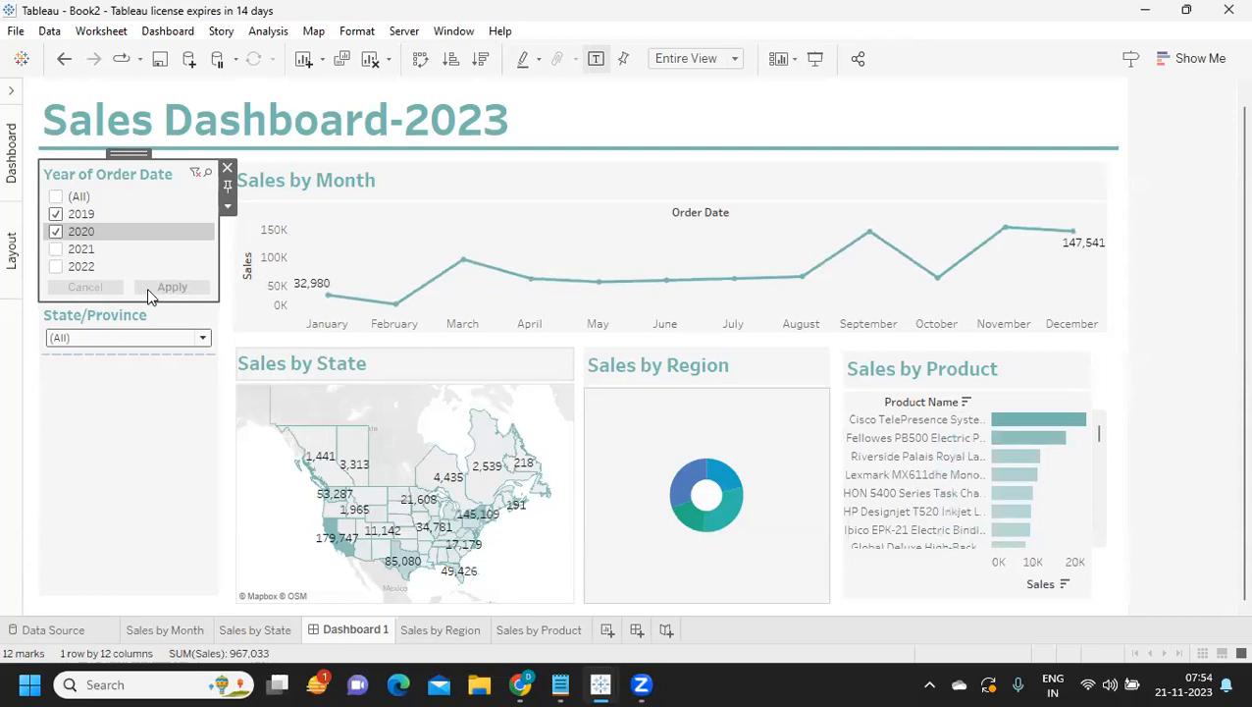
- Customize the State/Province filter to show an Apply button
click(70, 339)
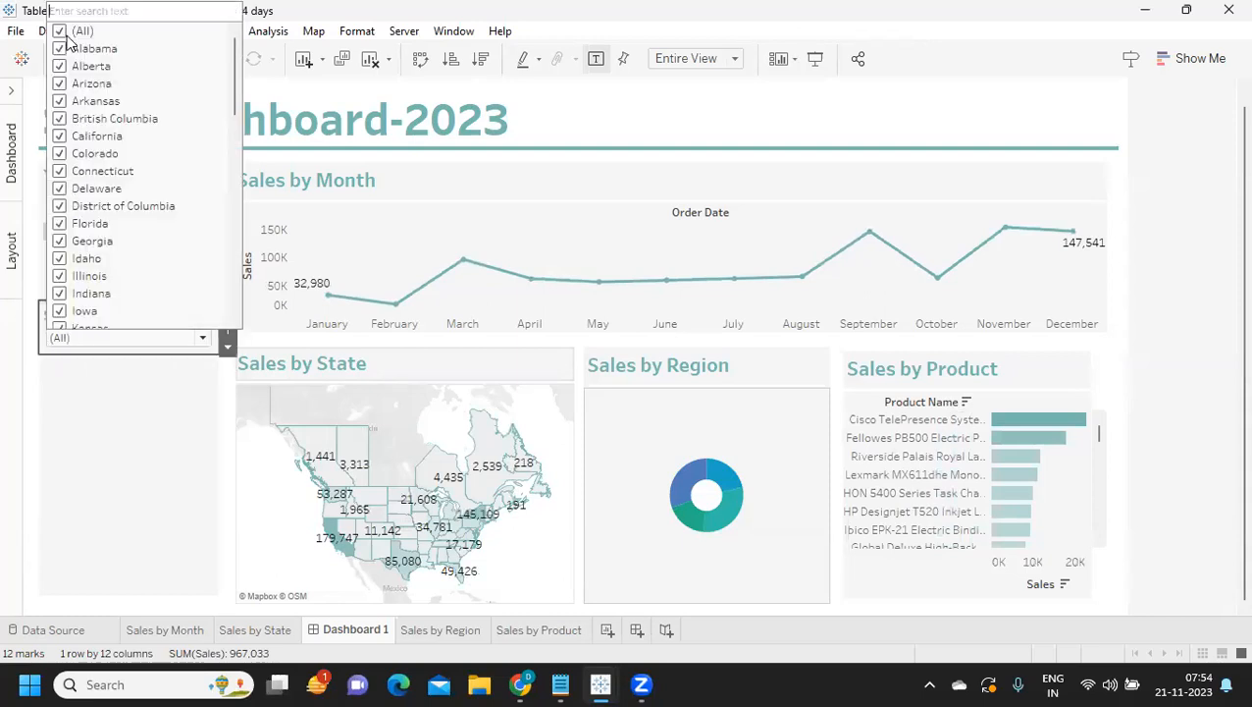
click(136, 428)
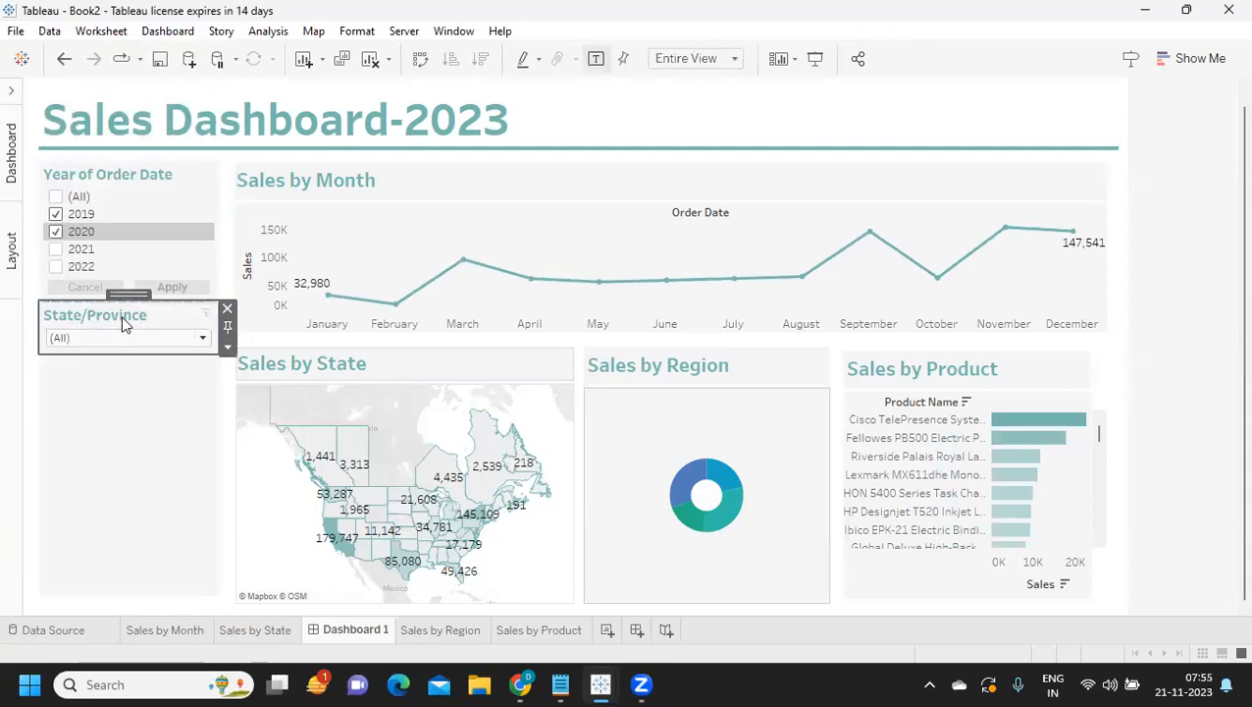
click(227, 352)
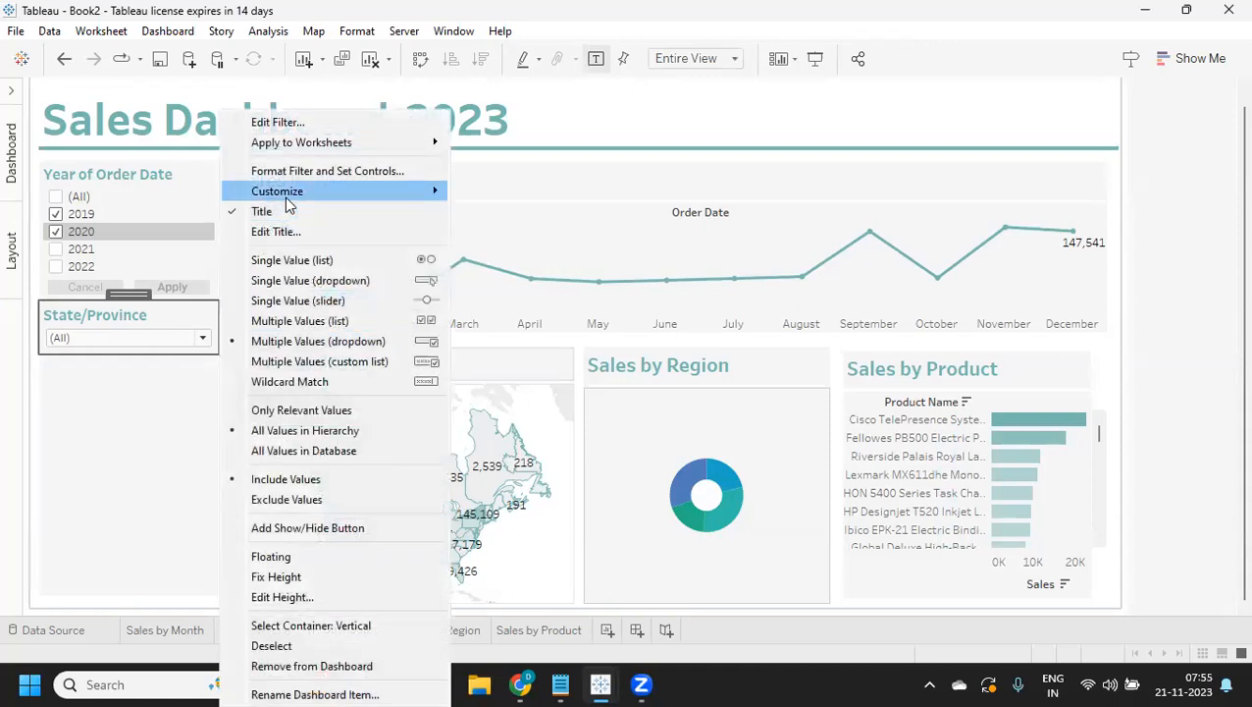
mouse_move(279, 190)
click(523, 300)
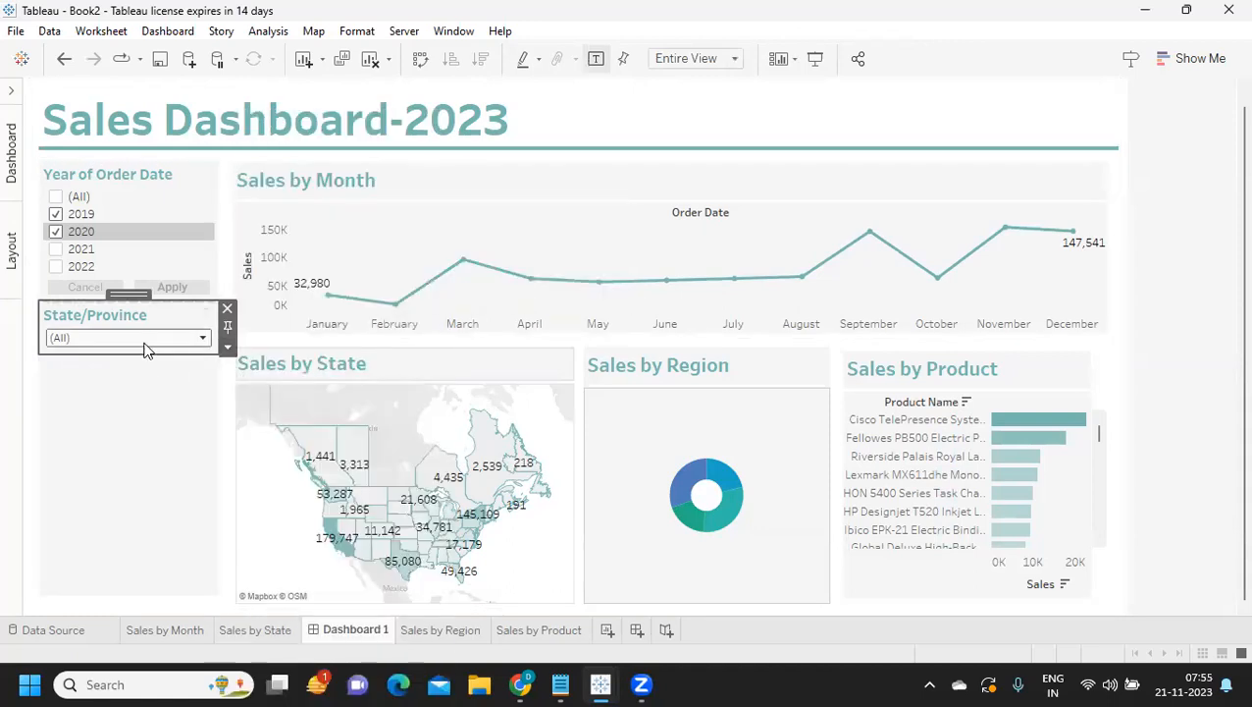
- Filter State/Province to Alabama, Alberta and Arizona only and apply the selection
click(145, 341)
click(59, 30)
click(61, 49)
click(59, 85)
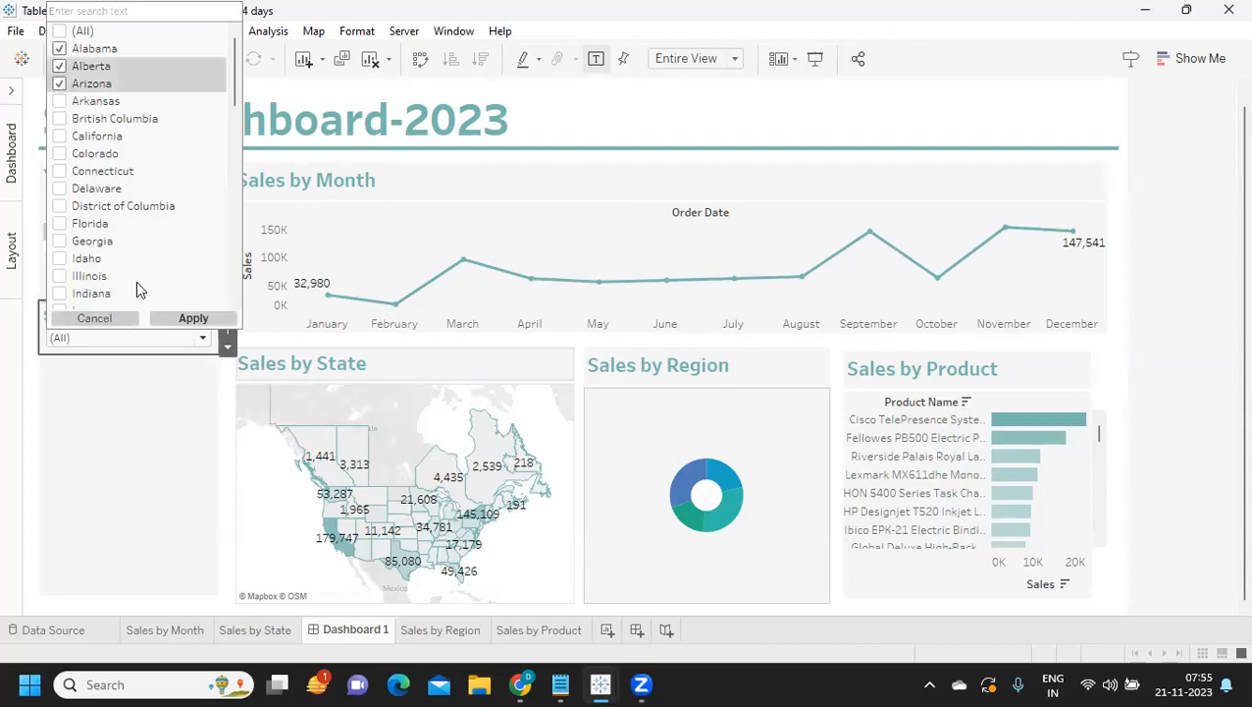
click(193, 319)
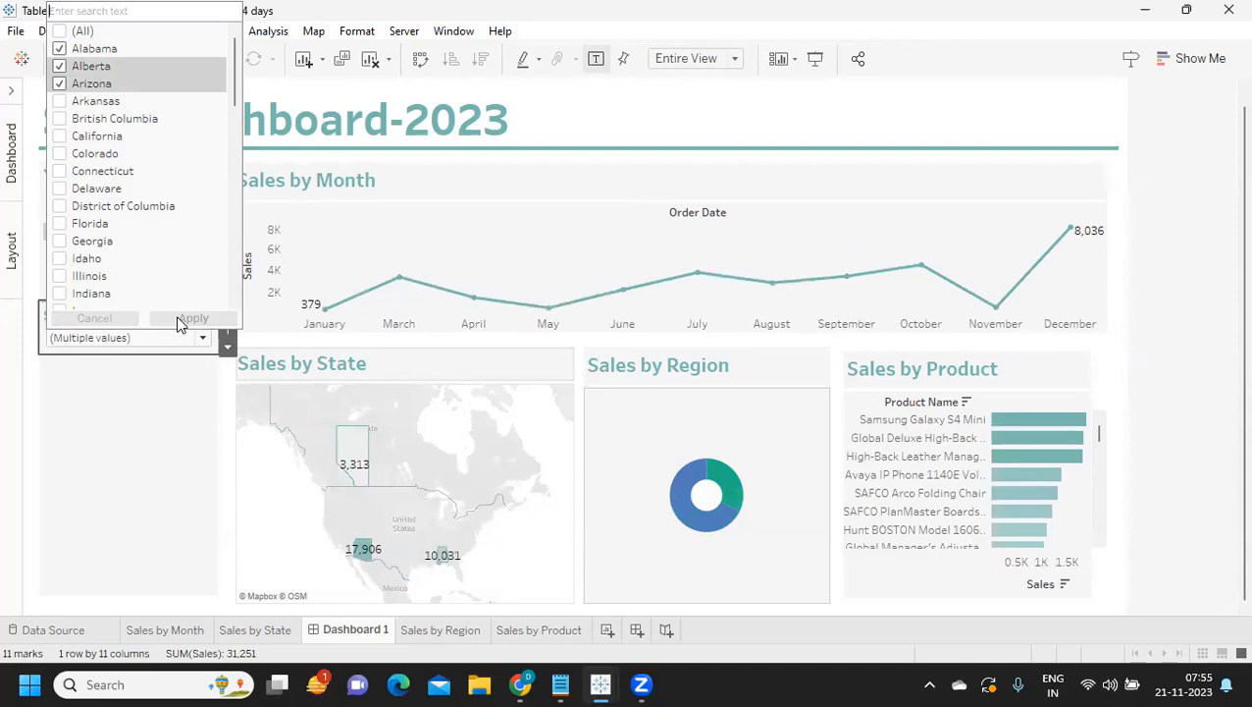
click(720, 447)
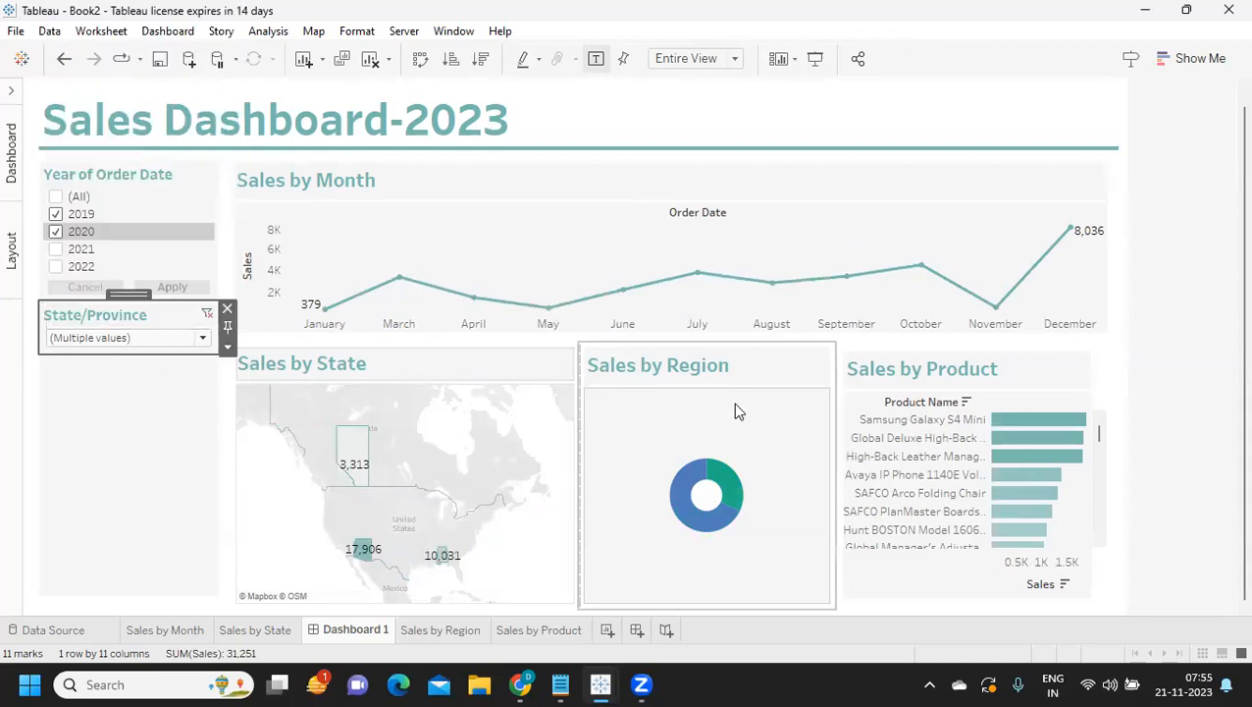
- Select all values in the State/Province filter again and apply the selection
click(64, 338)
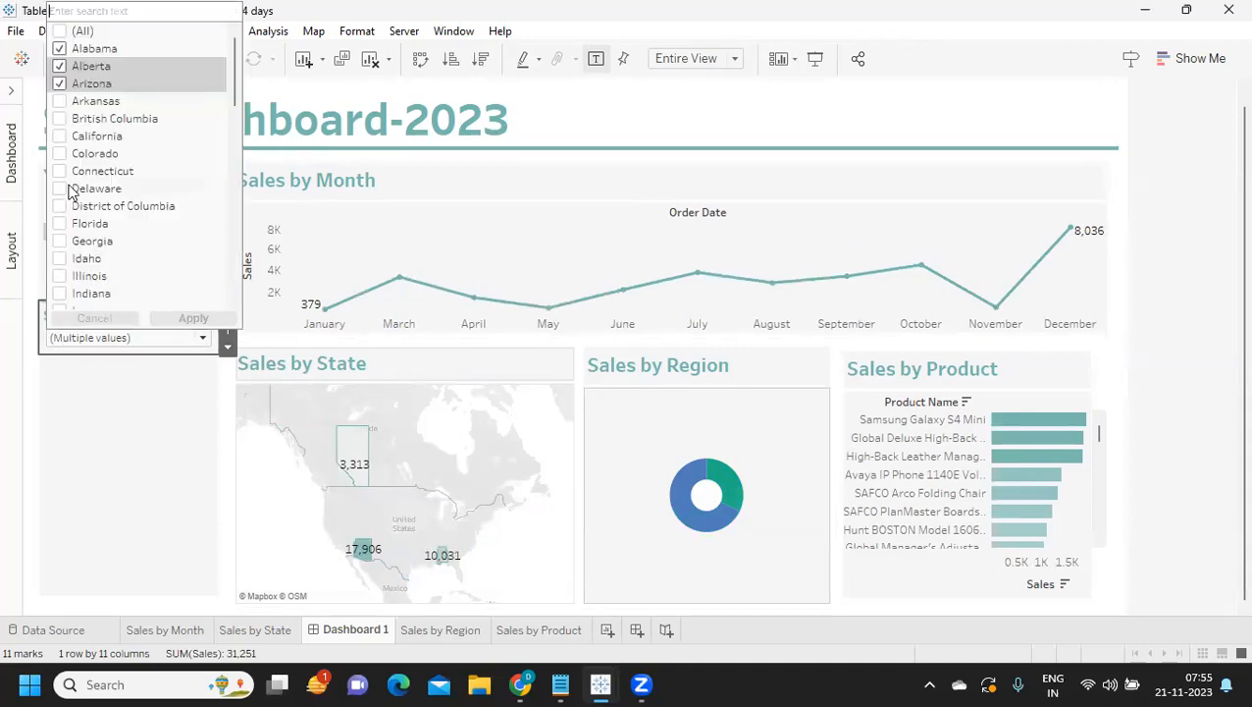
click(58, 34)
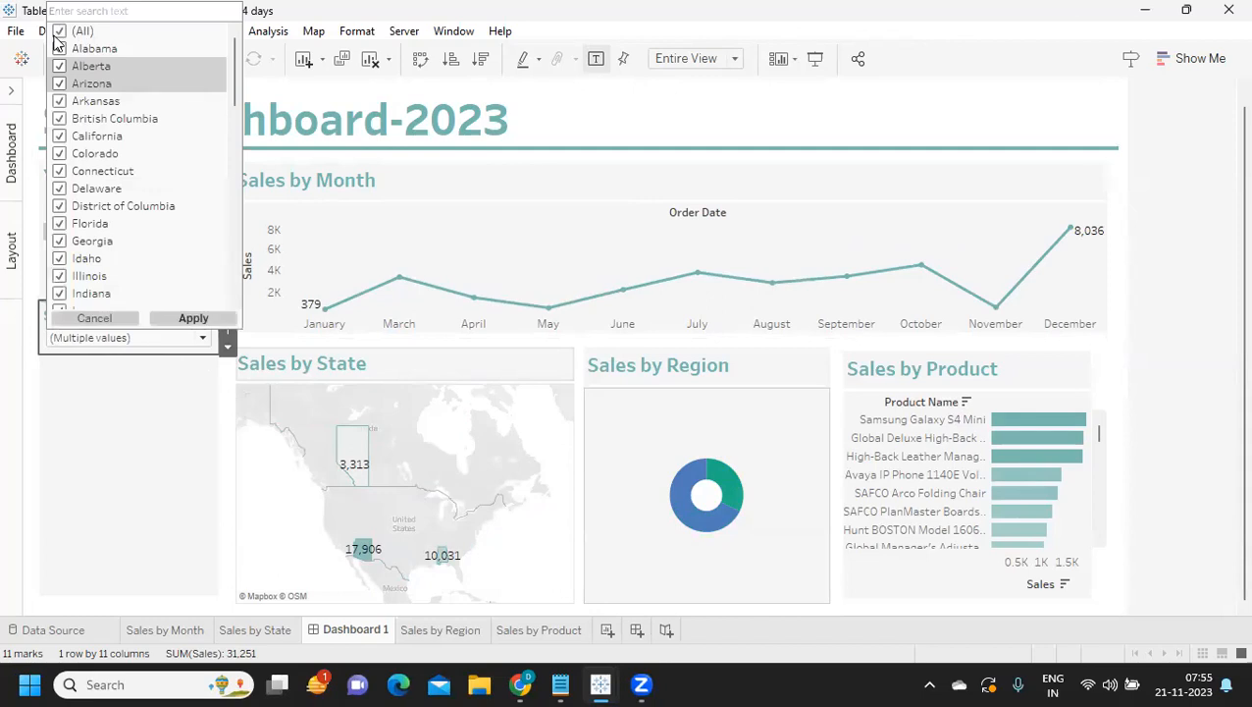
click(181, 319)
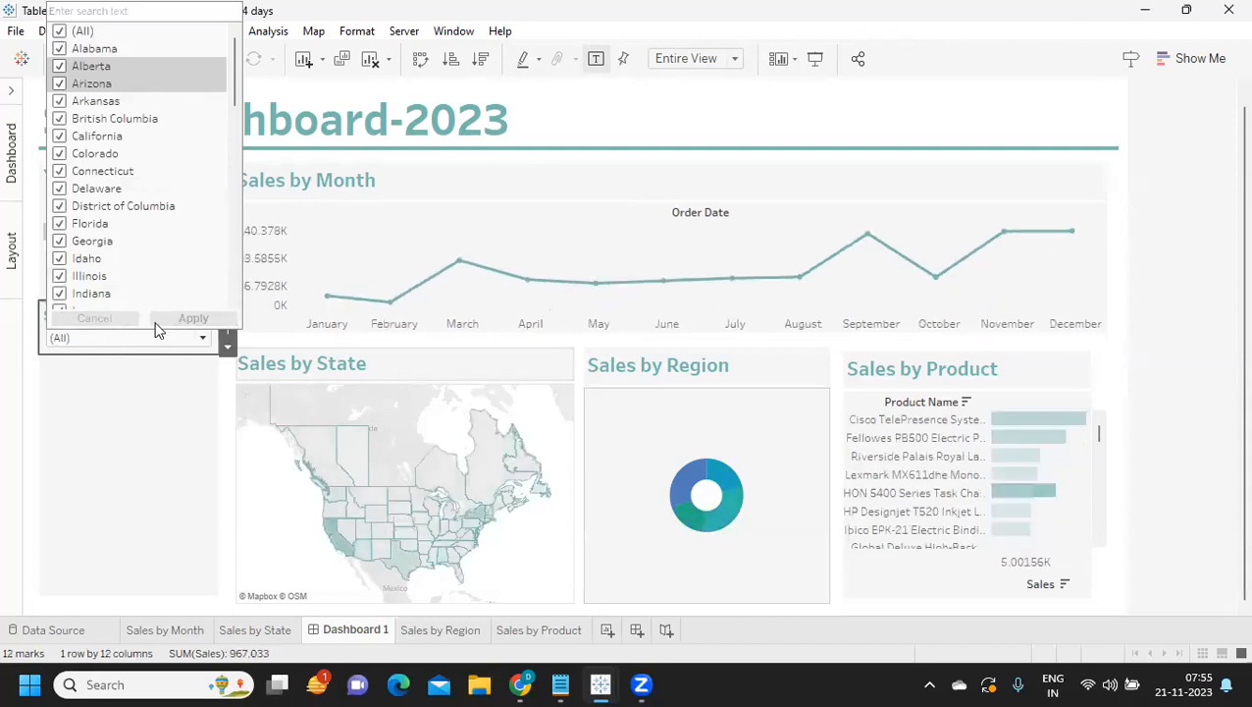
- Go to the Sales by Region worksheet and enlarge the outer pie of the donut chart
click(633, 424)
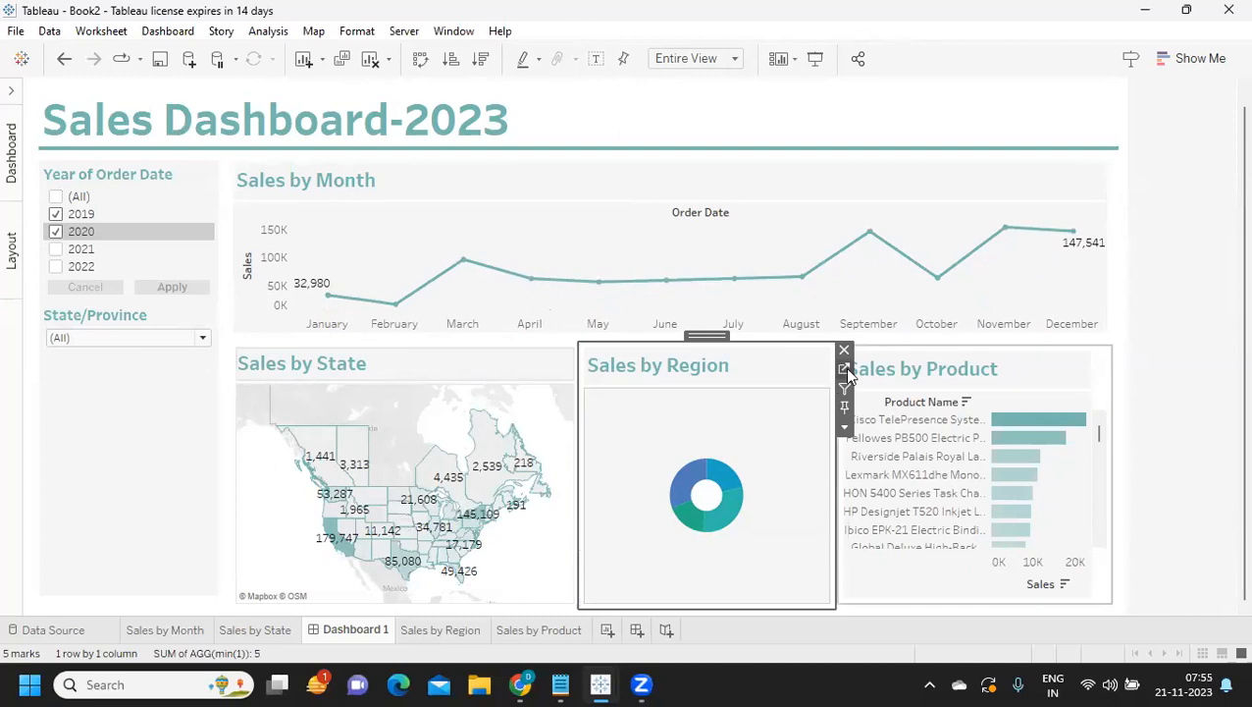
click(844, 367)
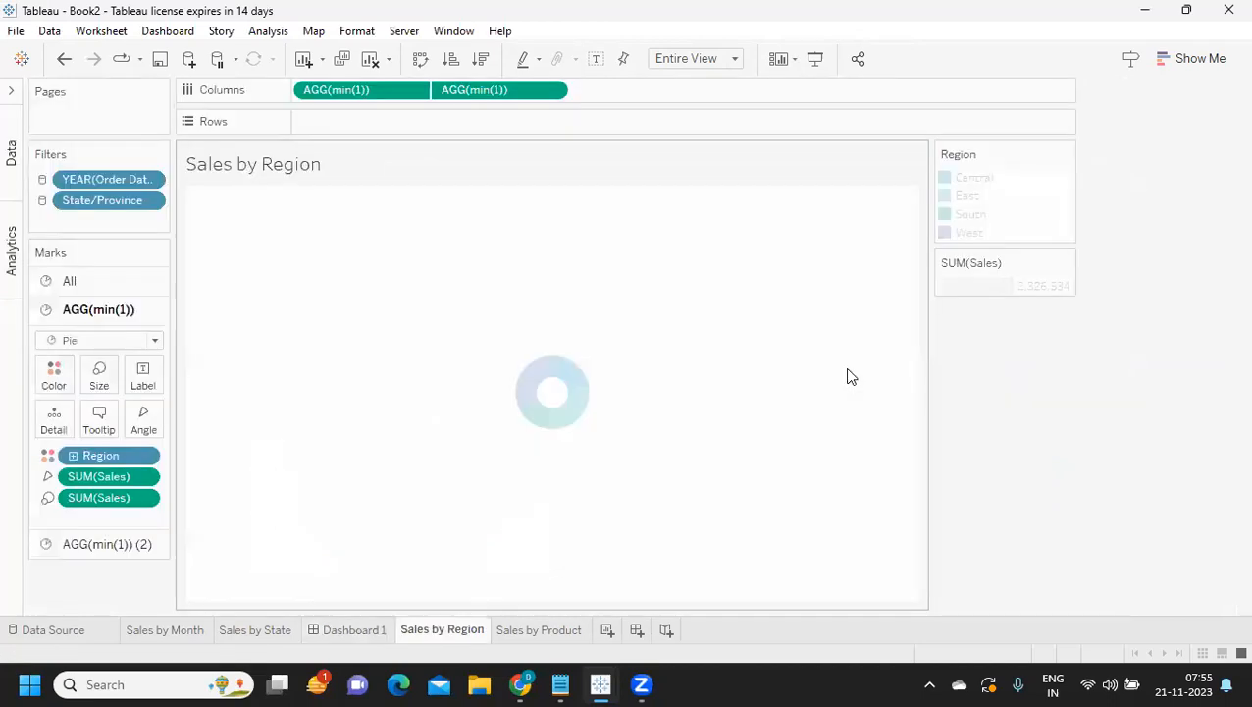
click(98, 378)
drag(165, 420, 169, 420)
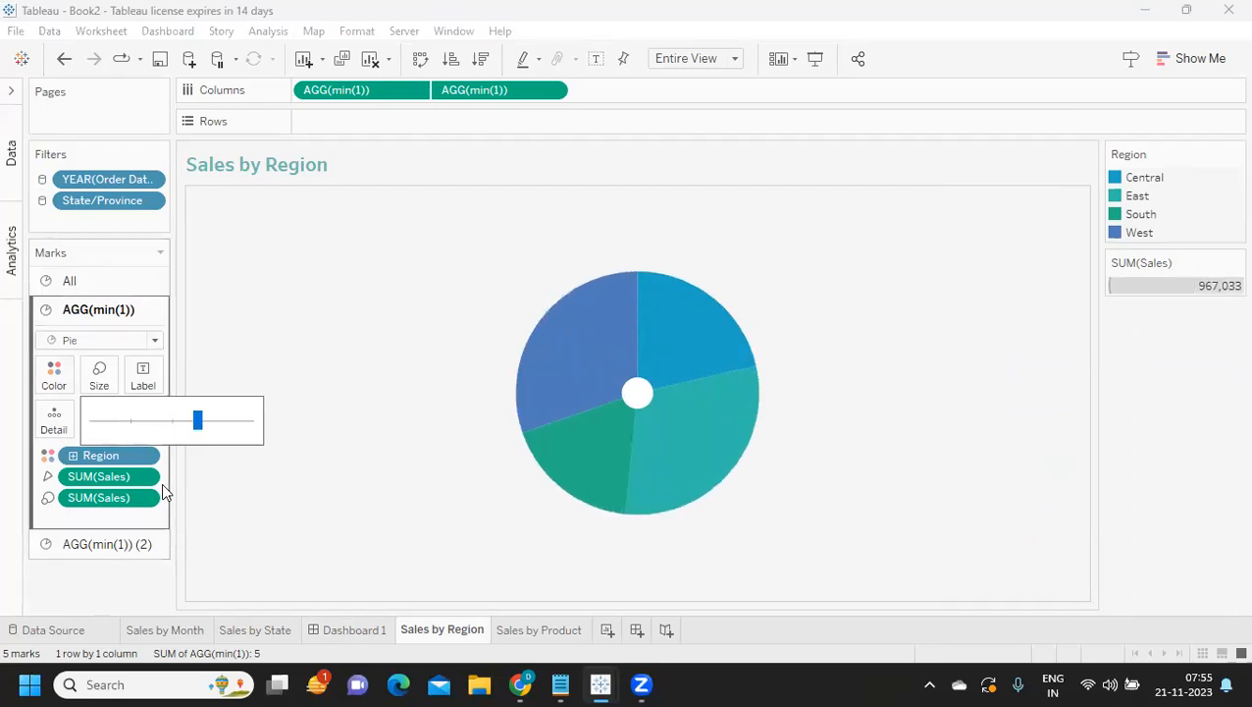
- Enlarge the inner white circle of the donut chart so the ring is thin, and return to Dashboard 1
click(96, 545)
click(102, 401)
click(157, 453)
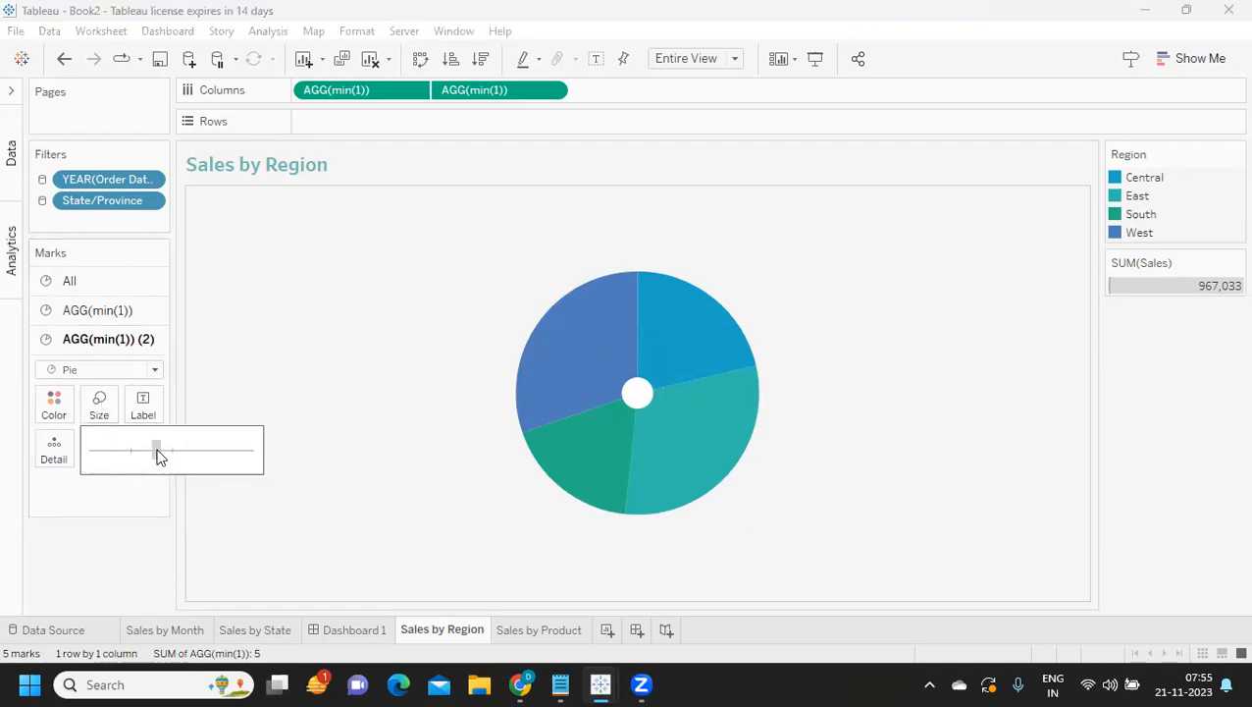
click(168, 453)
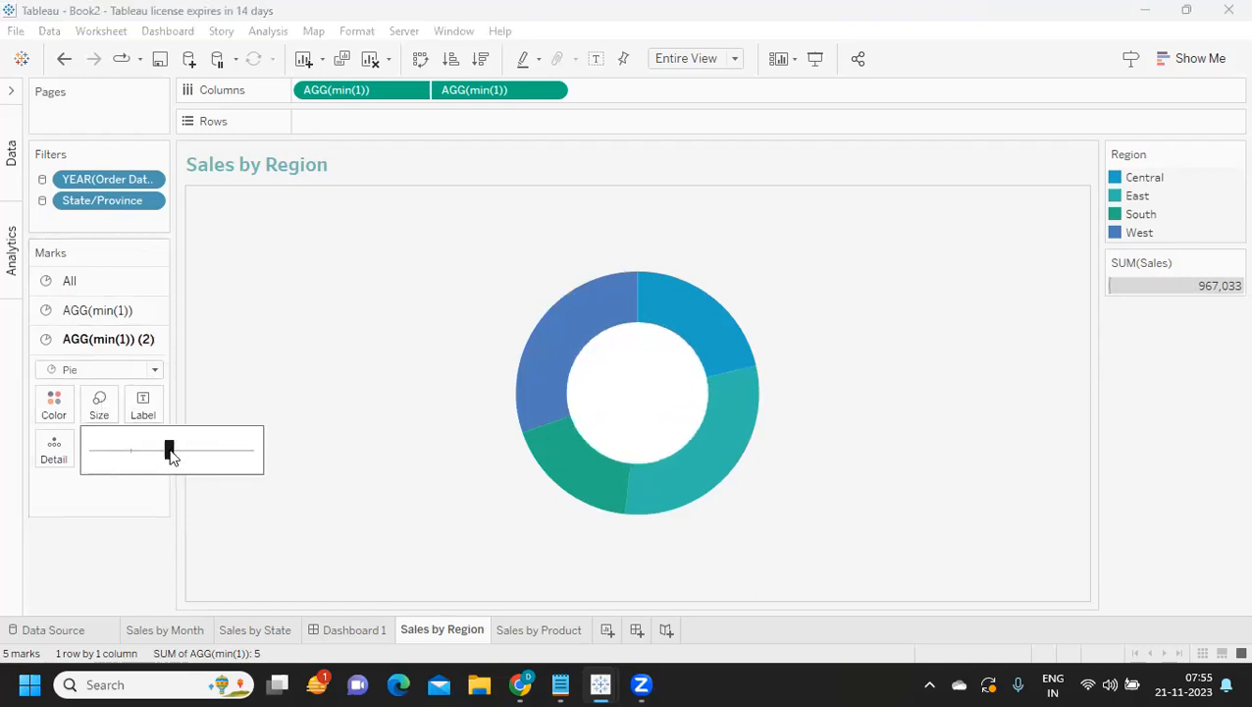
click(186, 455)
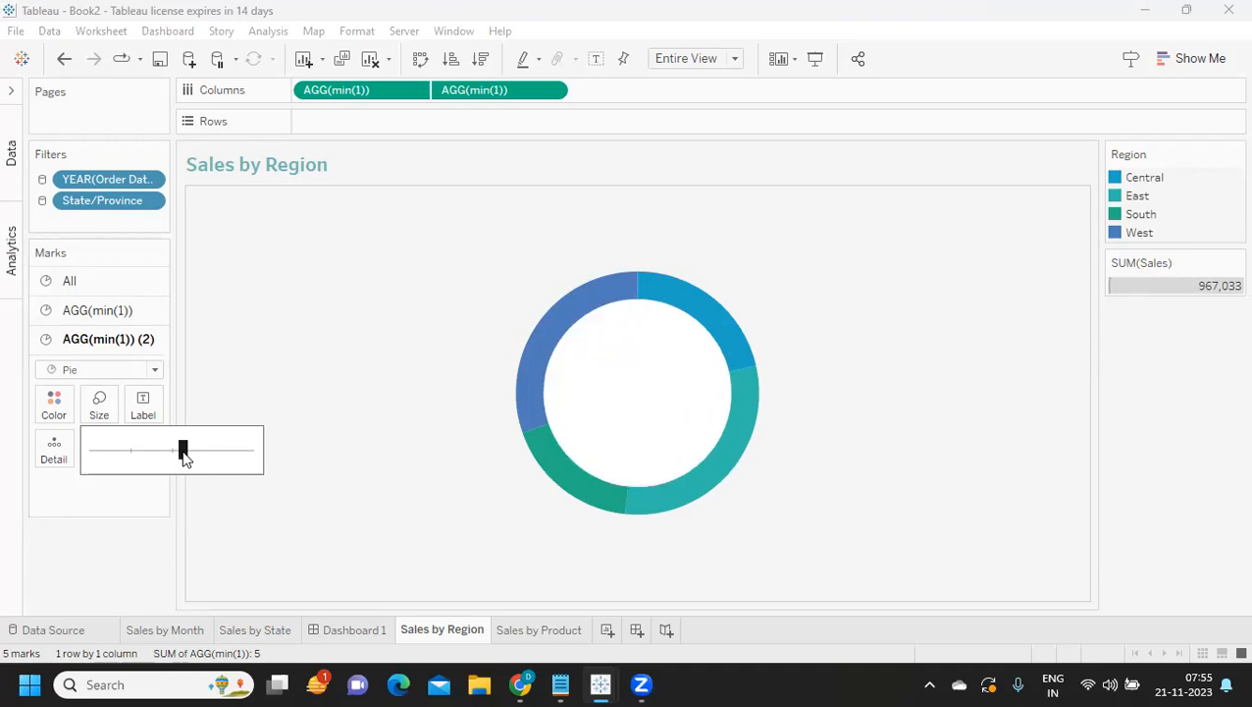
click(331, 631)
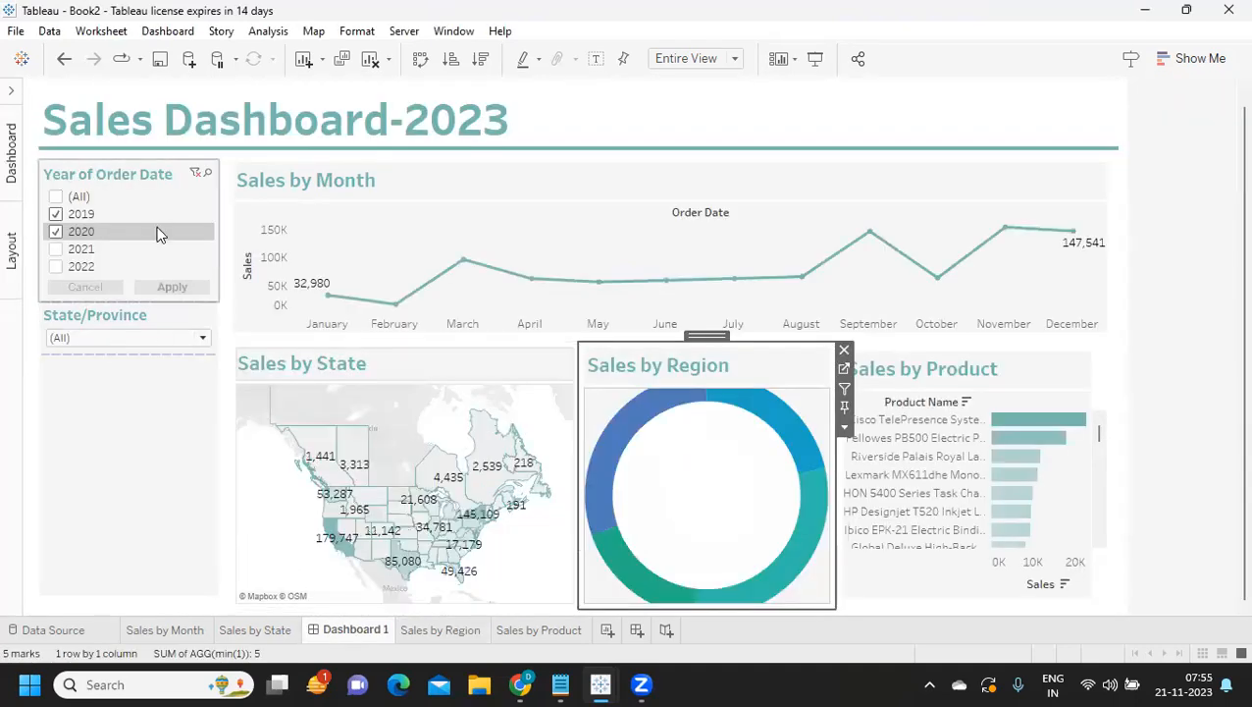
- Go to the Sales by Region worksheet and reduce the size of the donut chart's outer pie
click(844, 368)
click(98, 311)
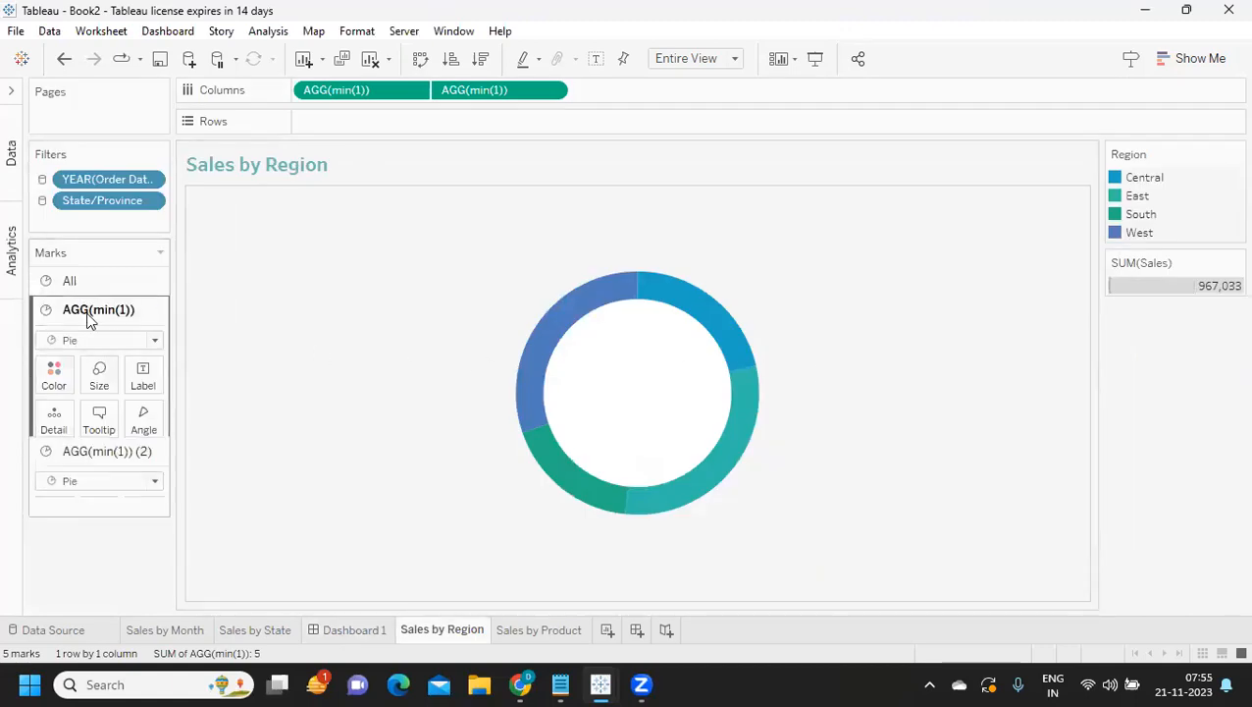
click(99, 375)
click(171, 420)
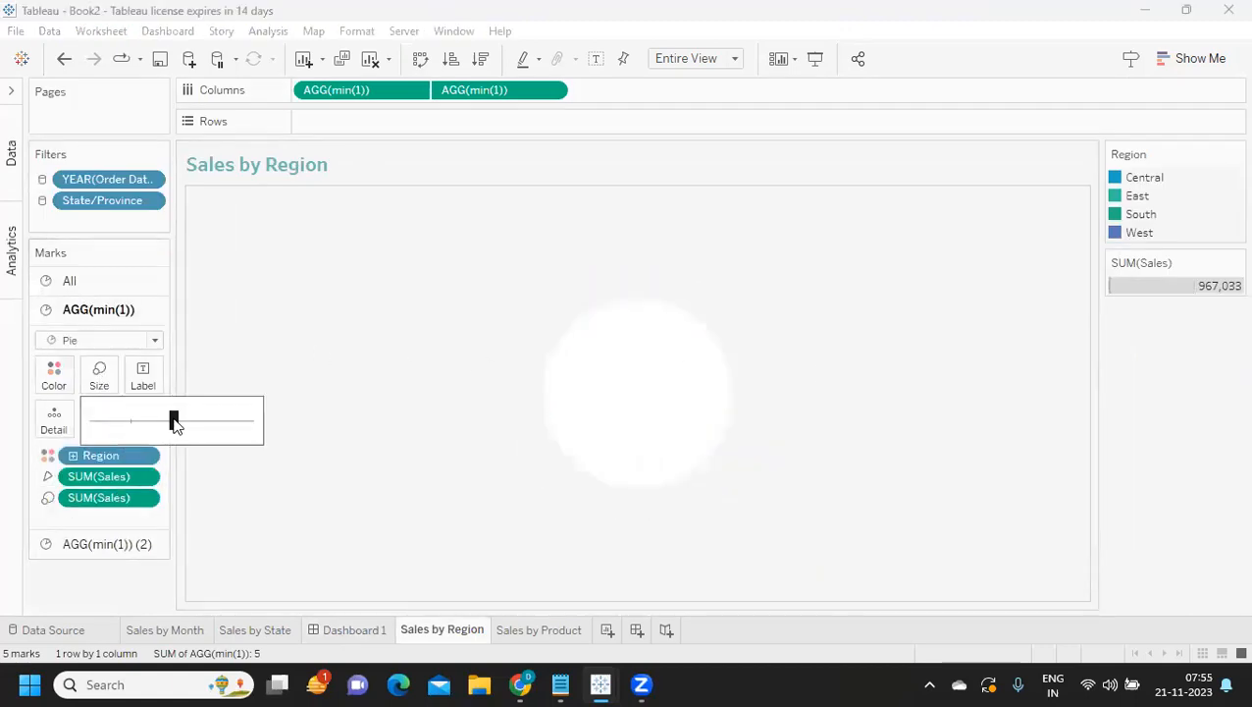
- Shrink the donut chart's inner white circle to fit inside the smaller outer pie, and return to Dashboard 1
click(97, 545)
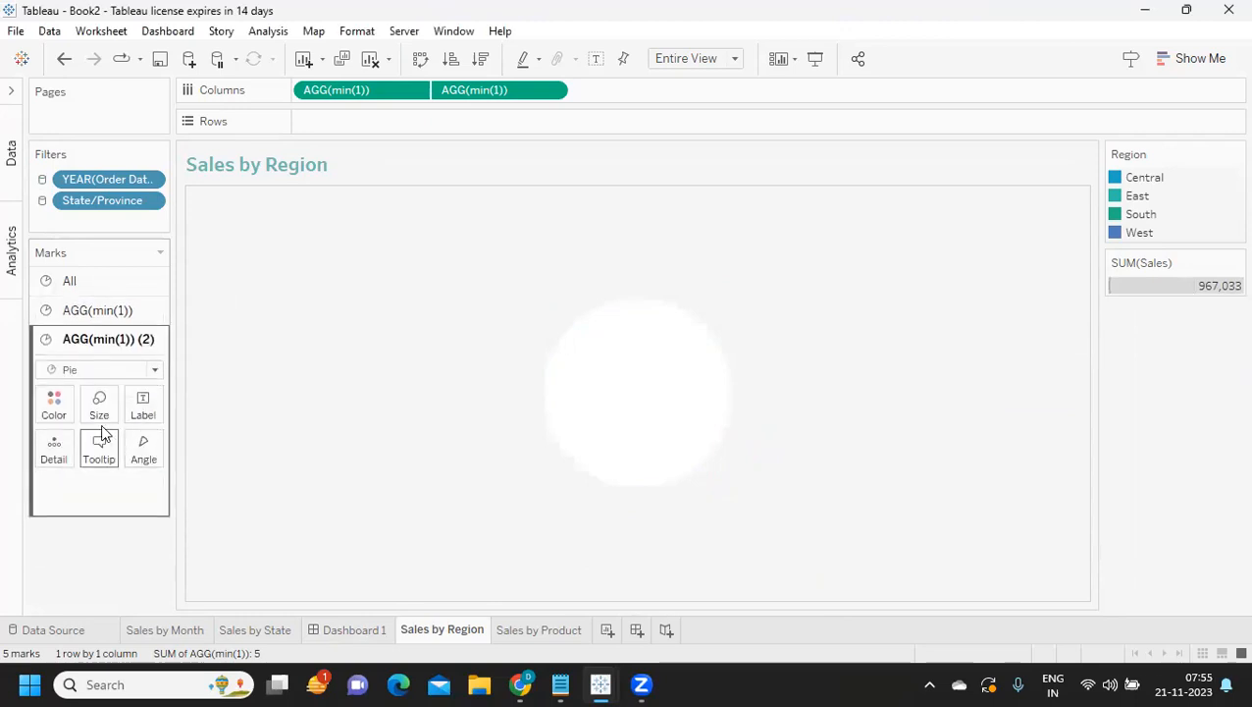
click(94, 415)
drag(178, 452, 157, 453)
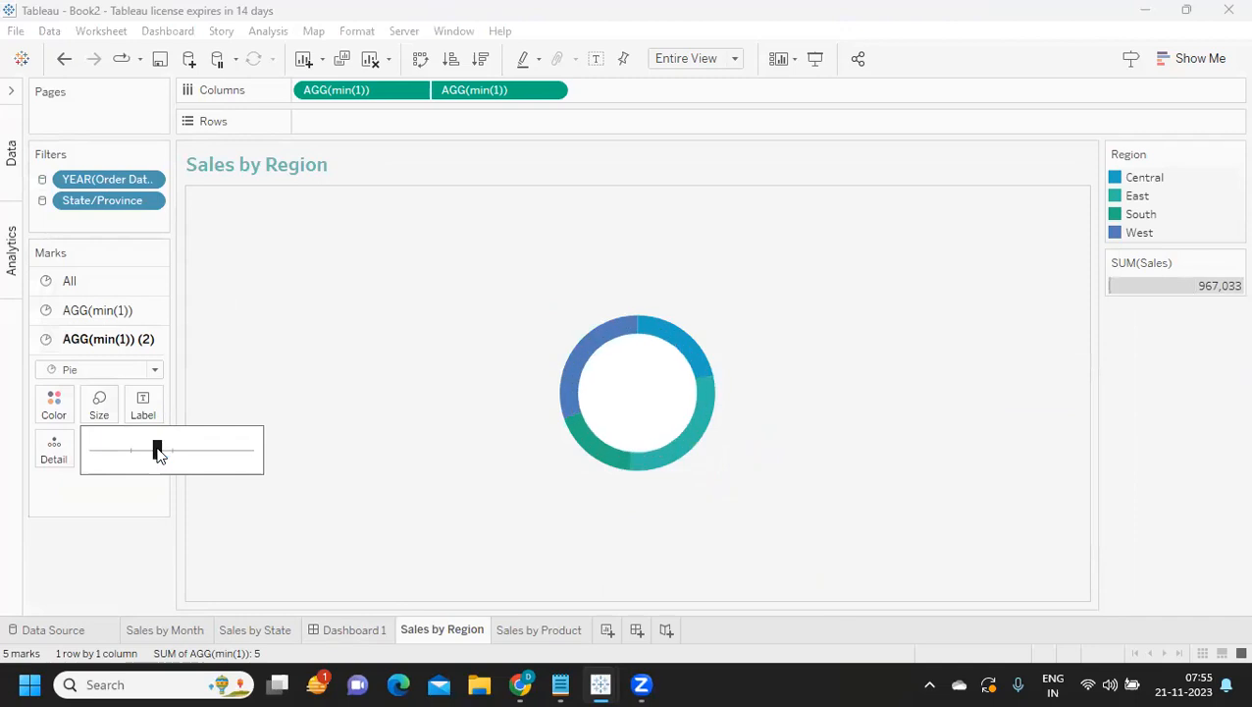
click(331, 633)
mouse_move(783, 447)
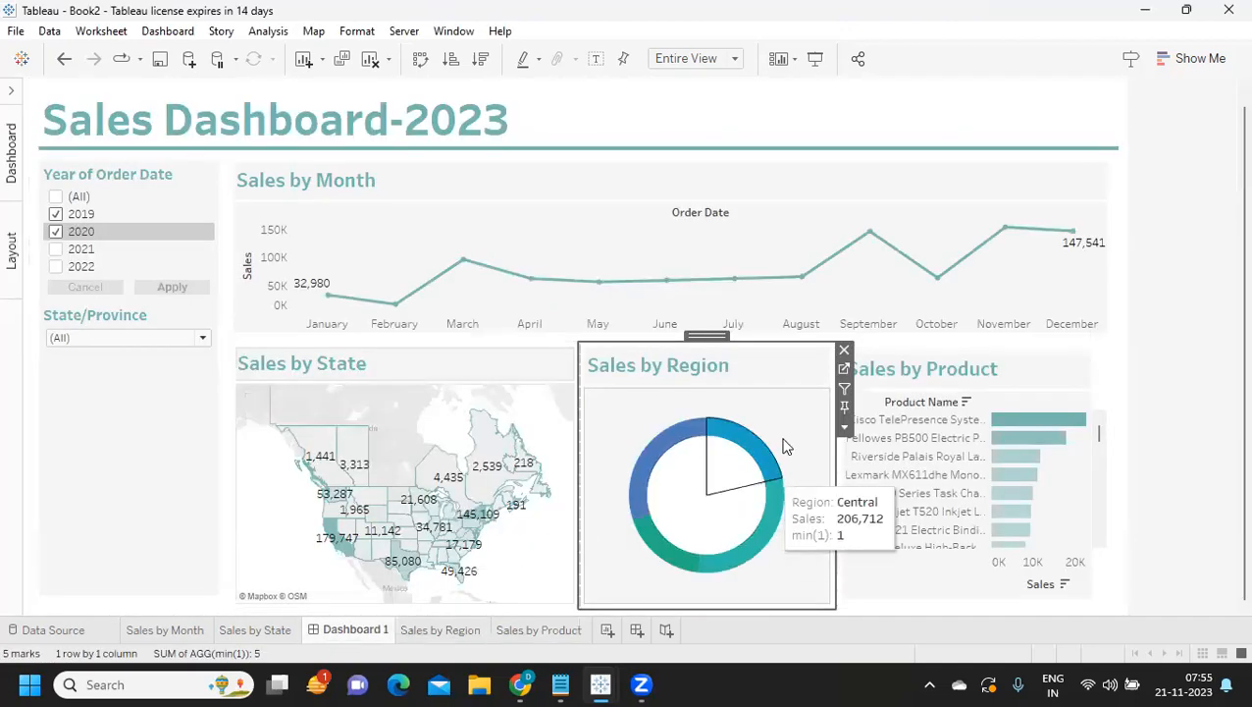
- Label the outer pie of the Sales by Region donut with SUM(Sales), and return to Dashboard 1
click(844, 371)
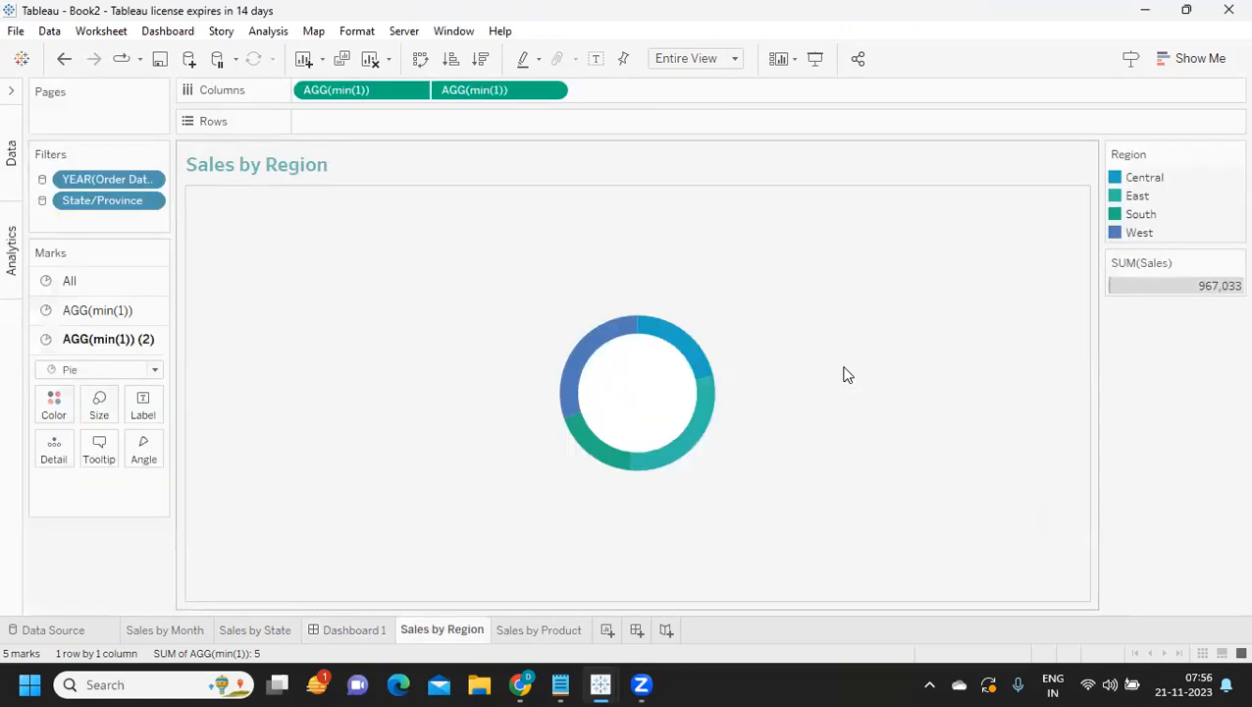
click(103, 312)
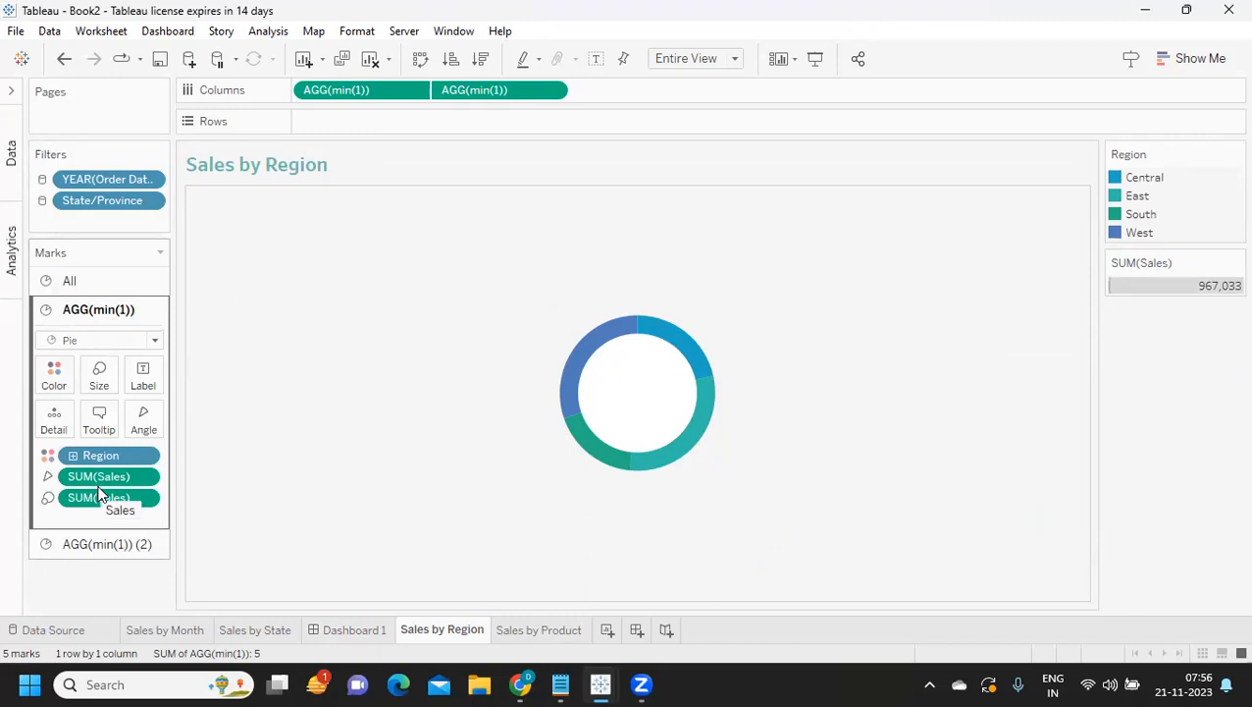
drag(98, 478, 140, 386)
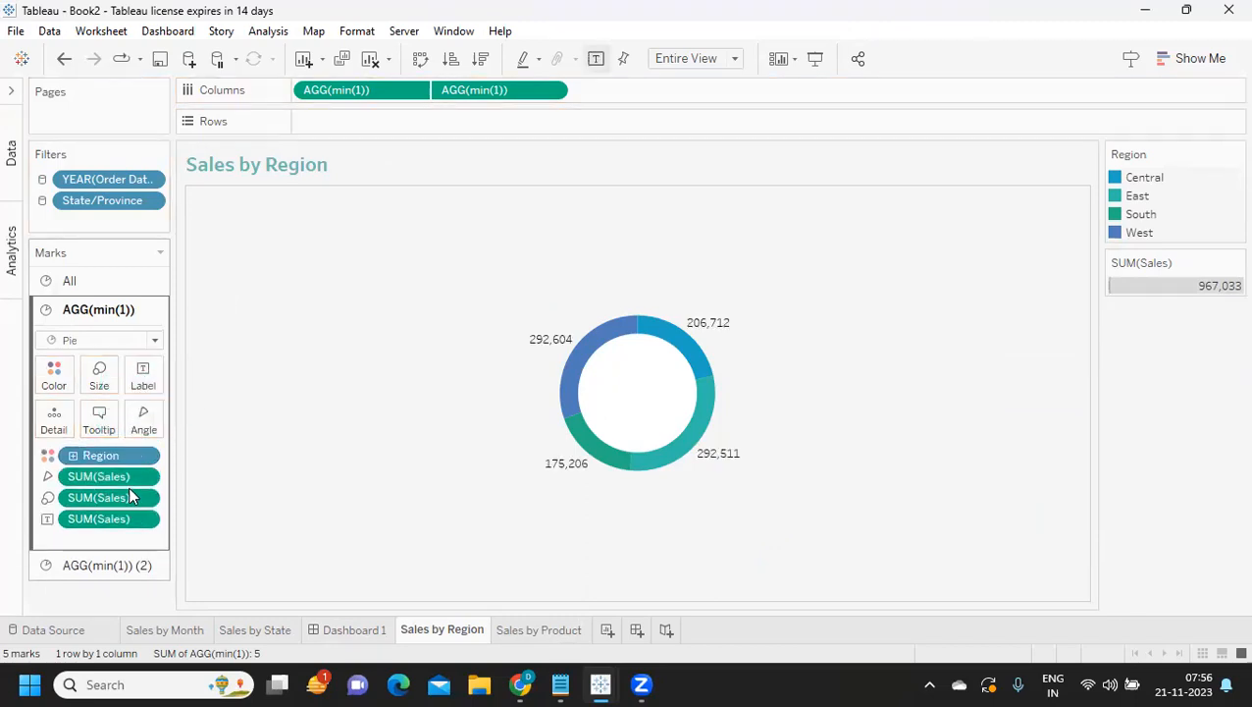
click(341, 627)
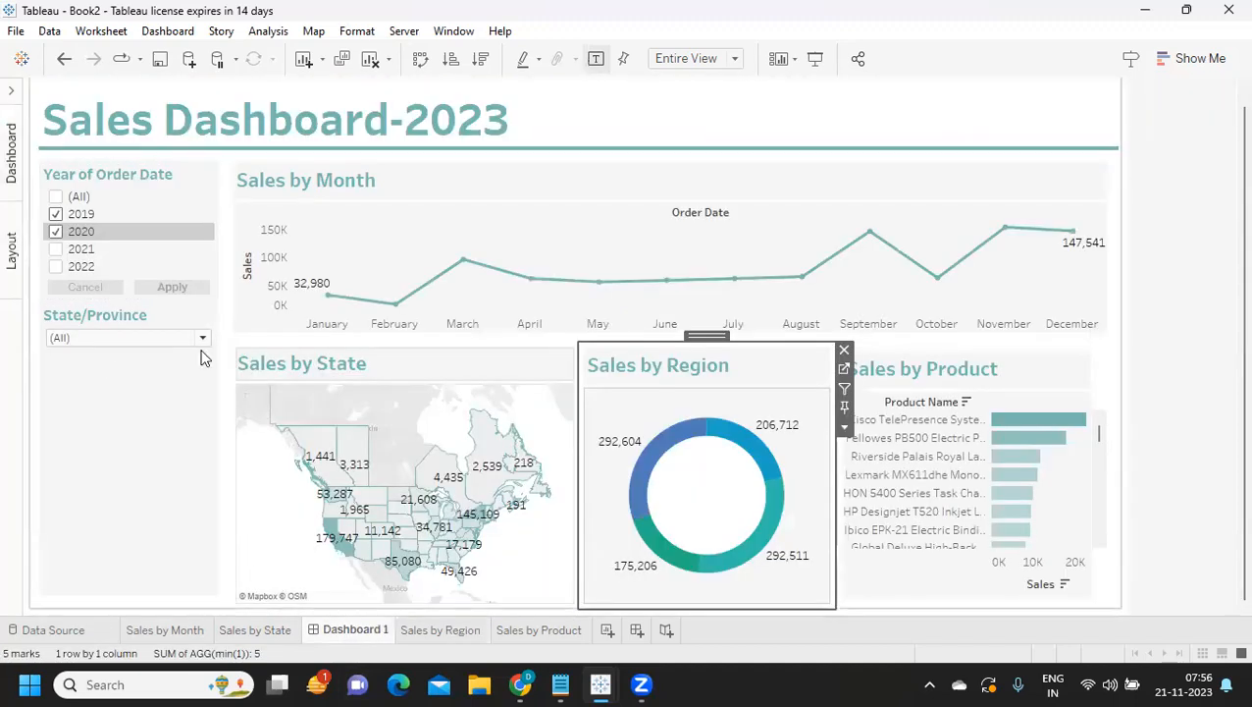
- Deselect the Sales by Region chart and hide all worksheets used in Dashboard 1
click(1193, 310)
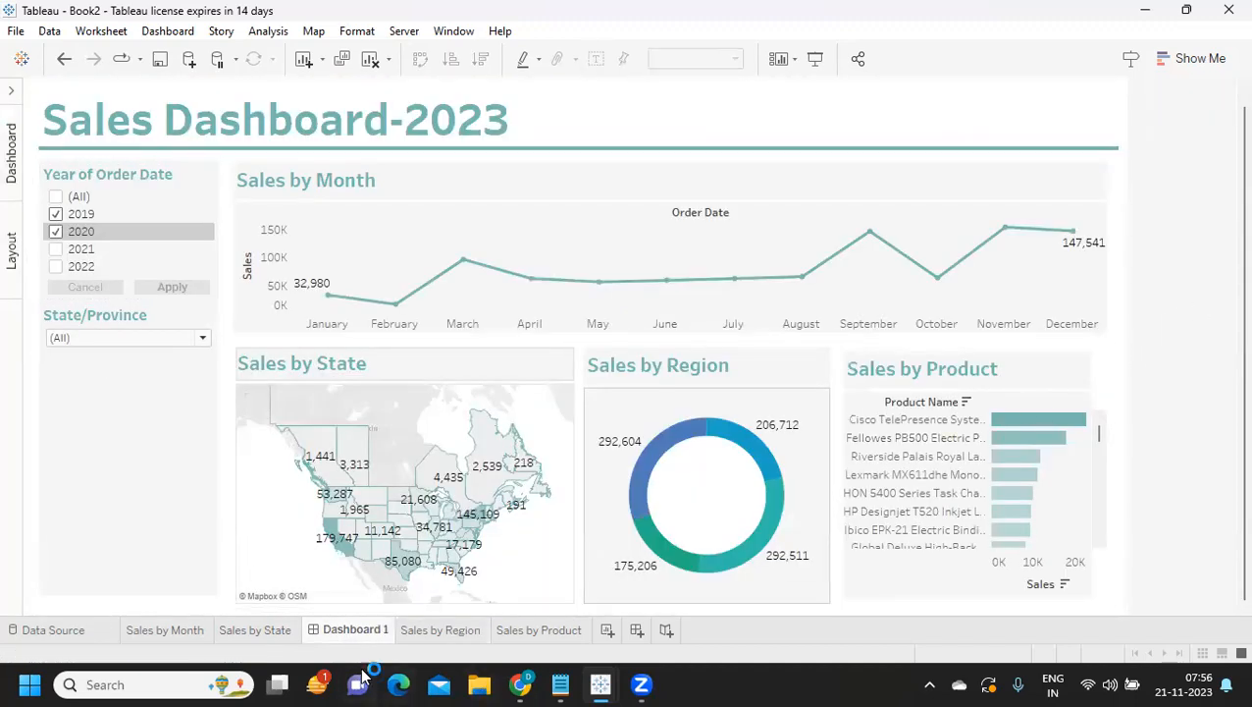
right_click(356, 625)
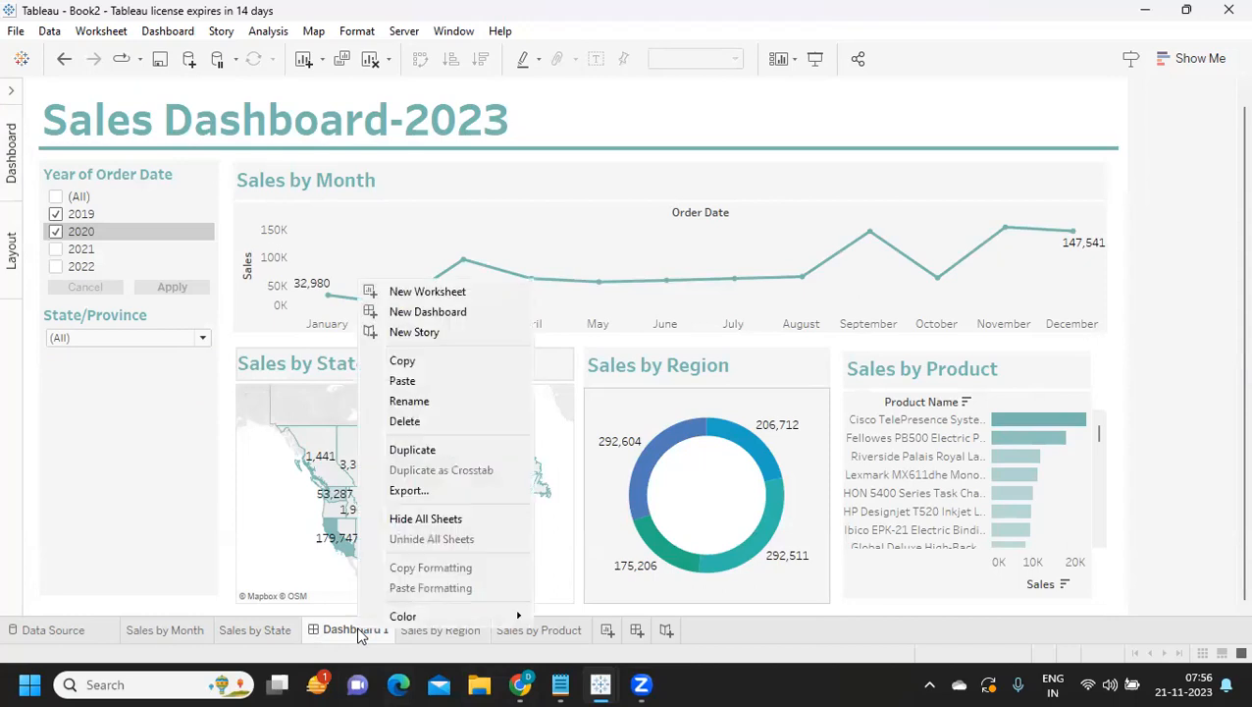
click(429, 521)
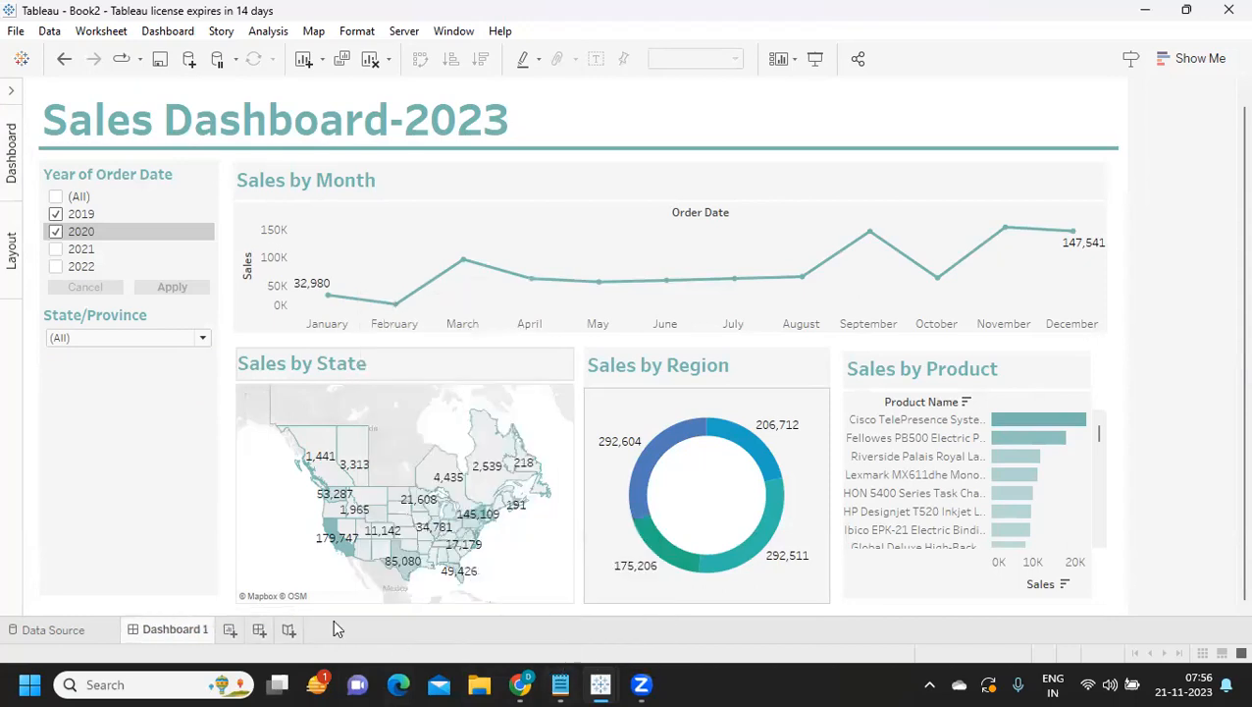
- Rename the Dashboard 1 sheet as Sales Dashboard
double_click(181, 637)
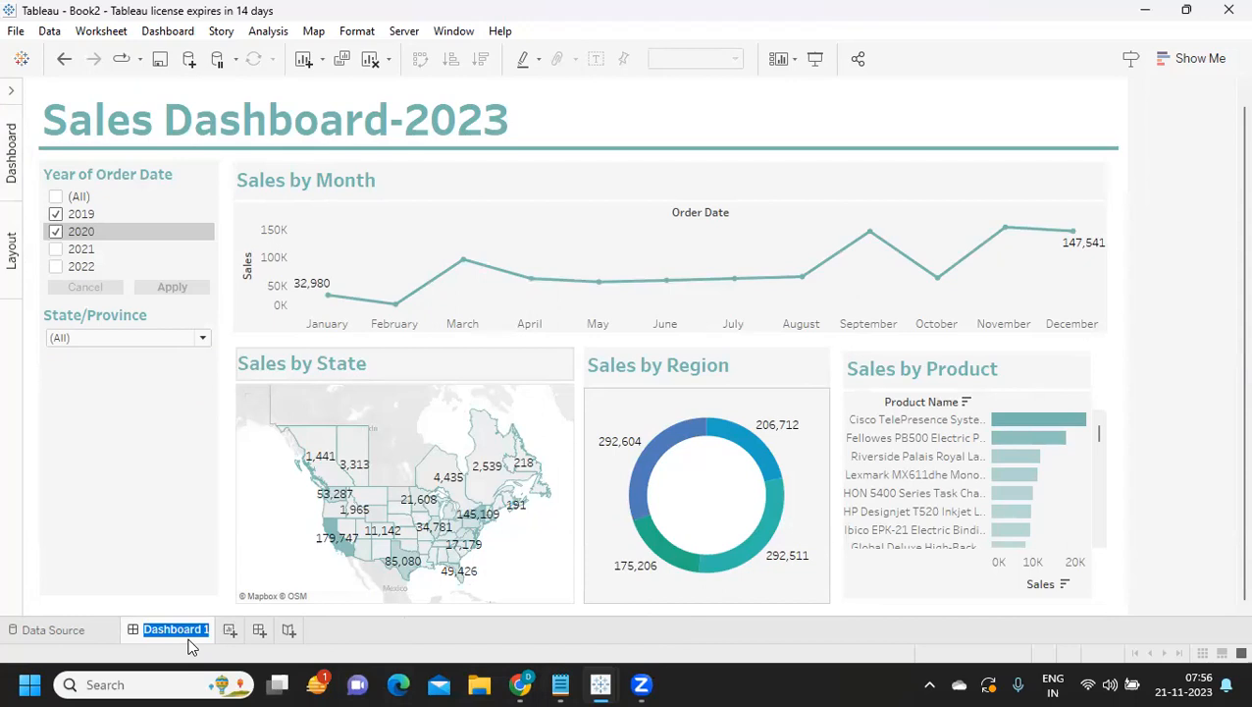
text(Sales Dashbao)
key(BackSpace)
key(BackSpace)
text(oard)
key(Return)
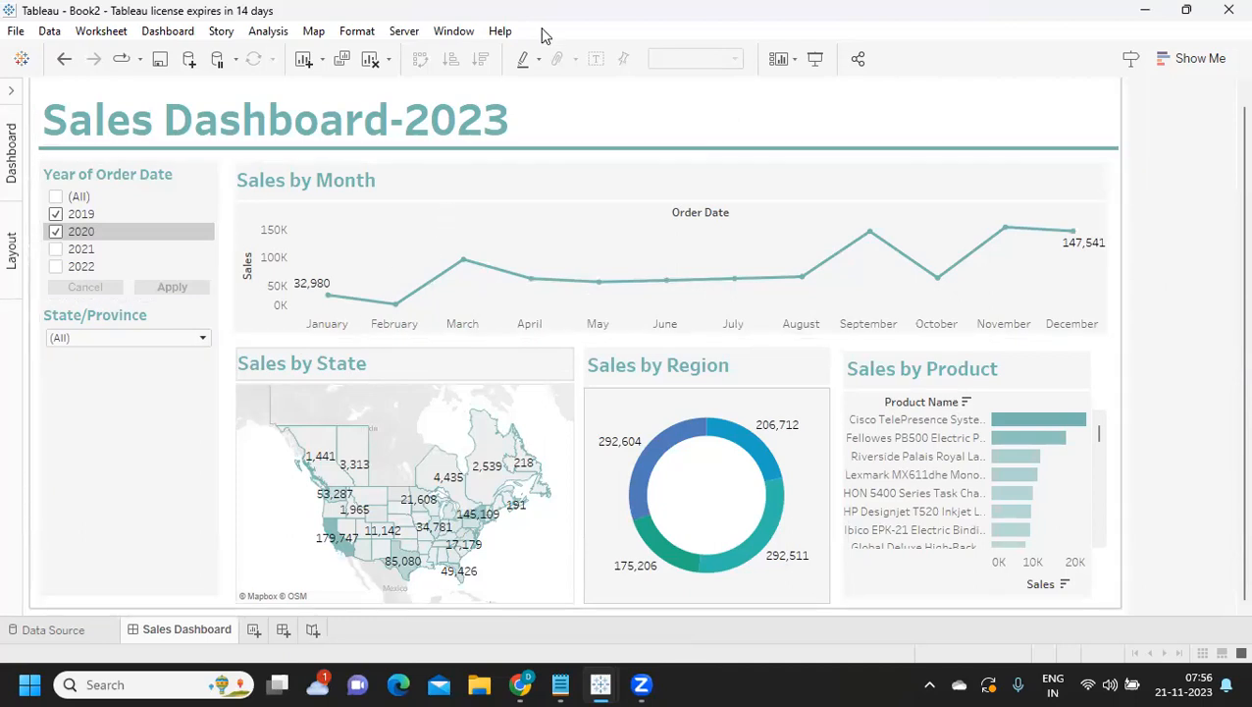
click(753, 34)
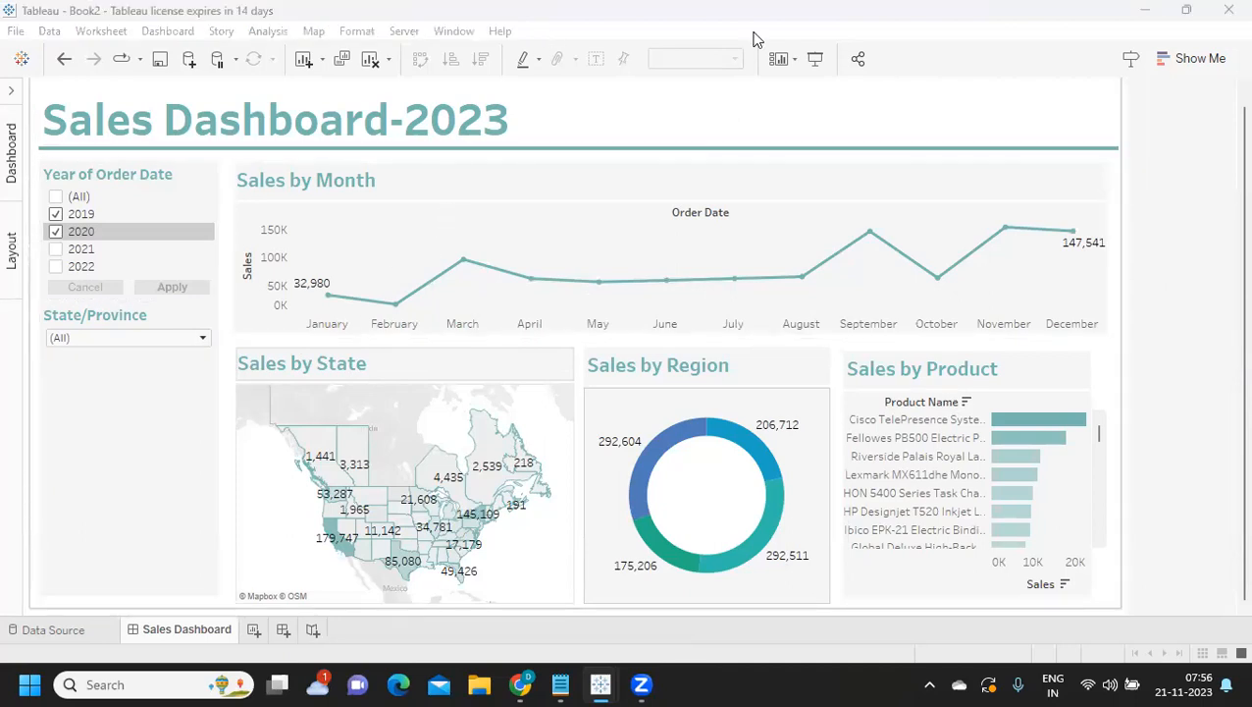